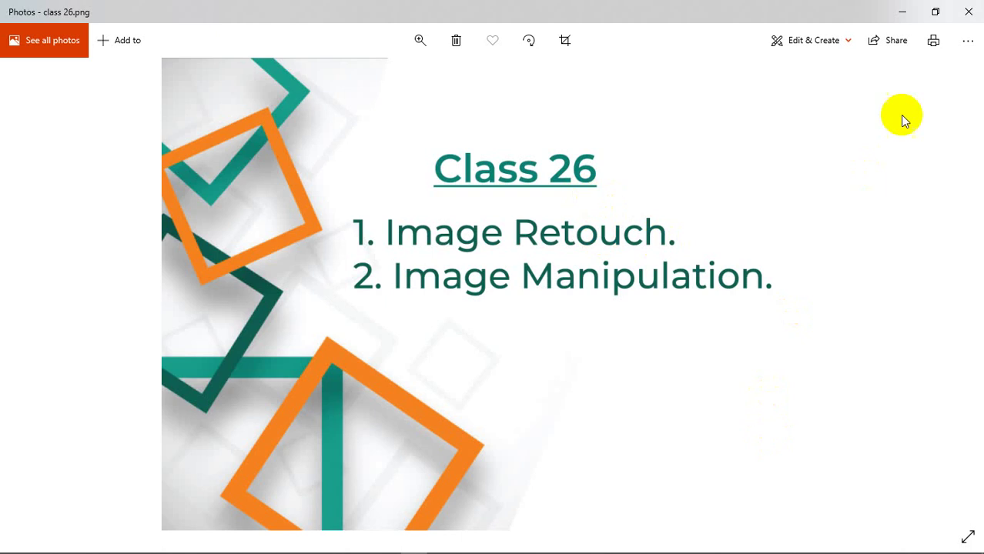
# - Close the class 26.png picture and bring the entire blank class 26 canvas into view in Photoshop
pyautogui.click(969, 11)
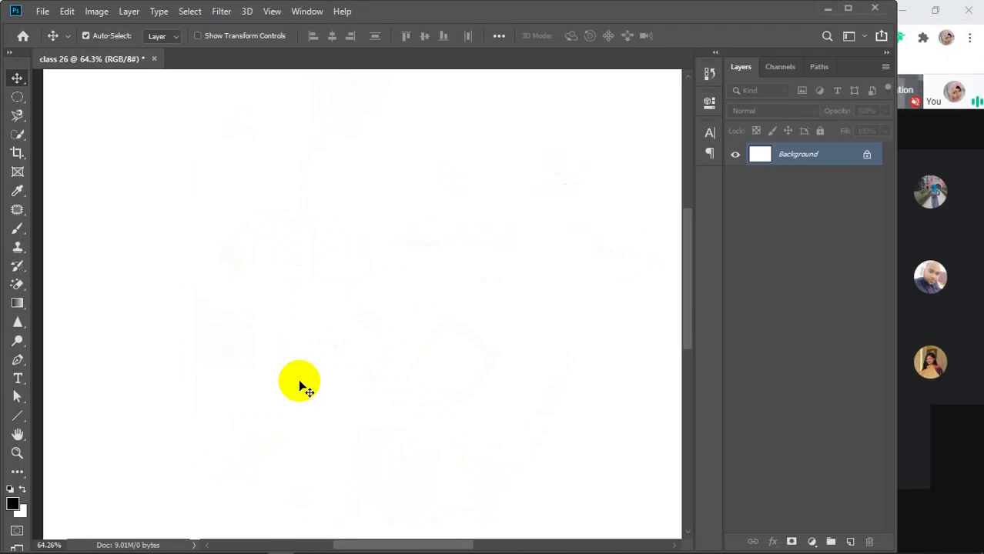
pyautogui.scroll(-3, 300, 384)
pyautogui.scroll(-1, 300, 382)
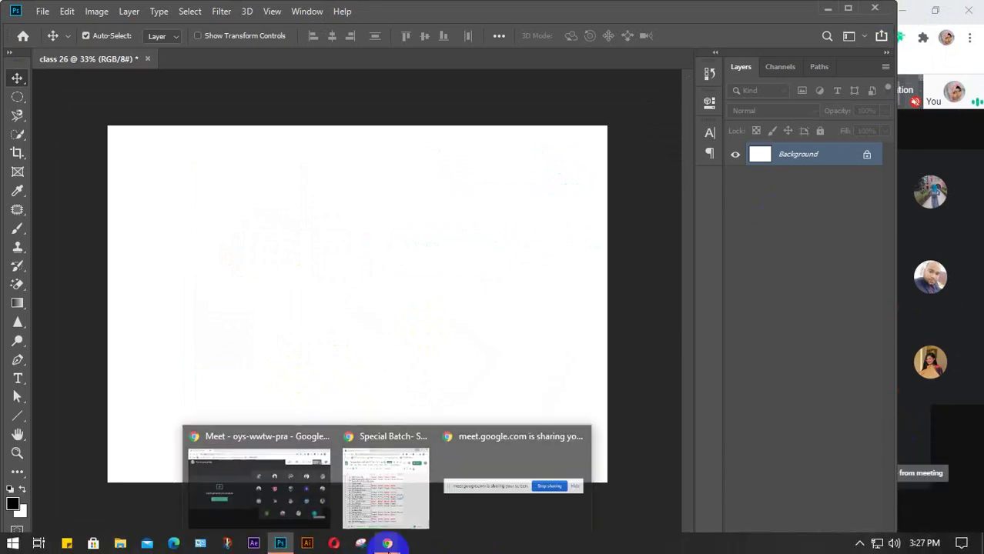
# - Switch to the Google Meet window, restore it down from full screen, and return to Photoshop
pyautogui.click(282, 484)
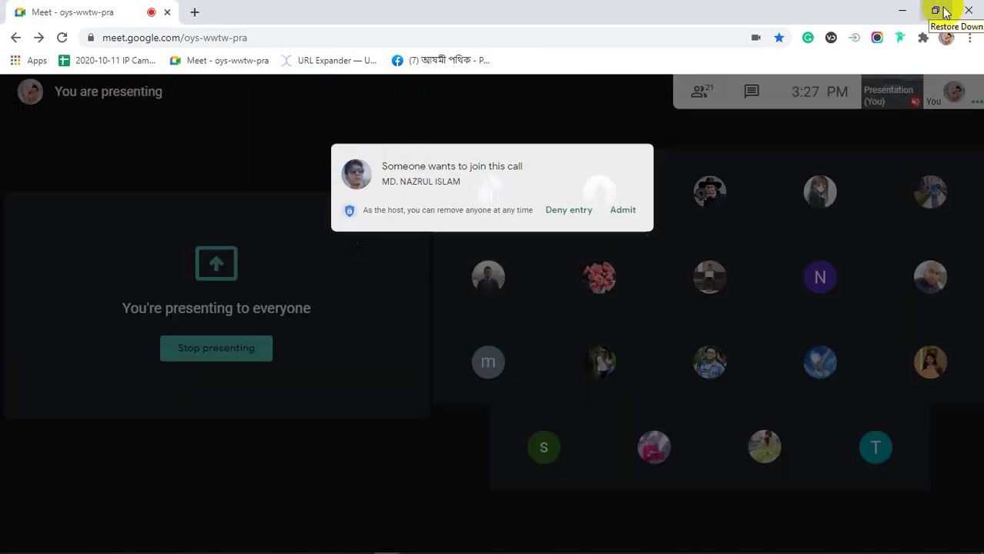
pyautogui.click(944, 11)
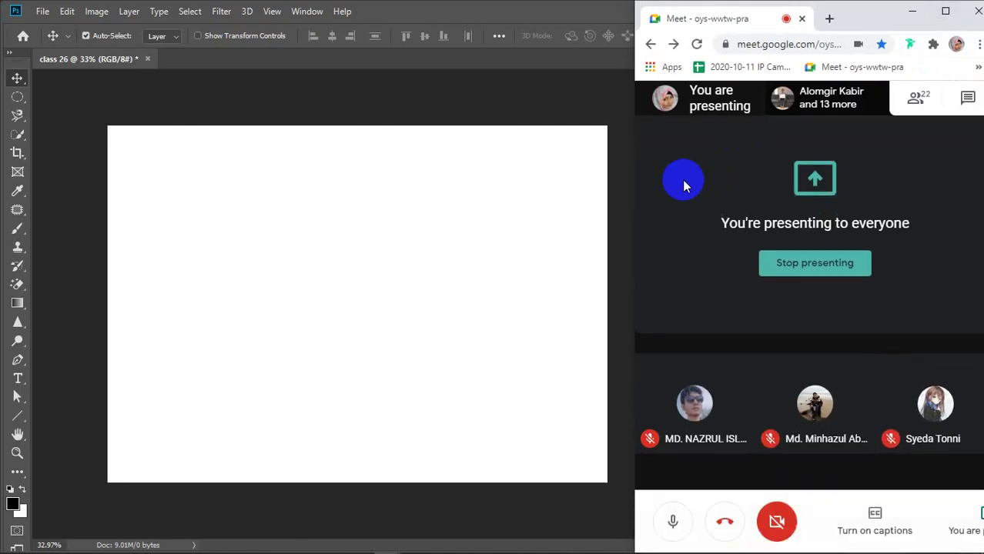
pyautogui.moveTo(632, 178); pyautogui.dragTo(676, 177)
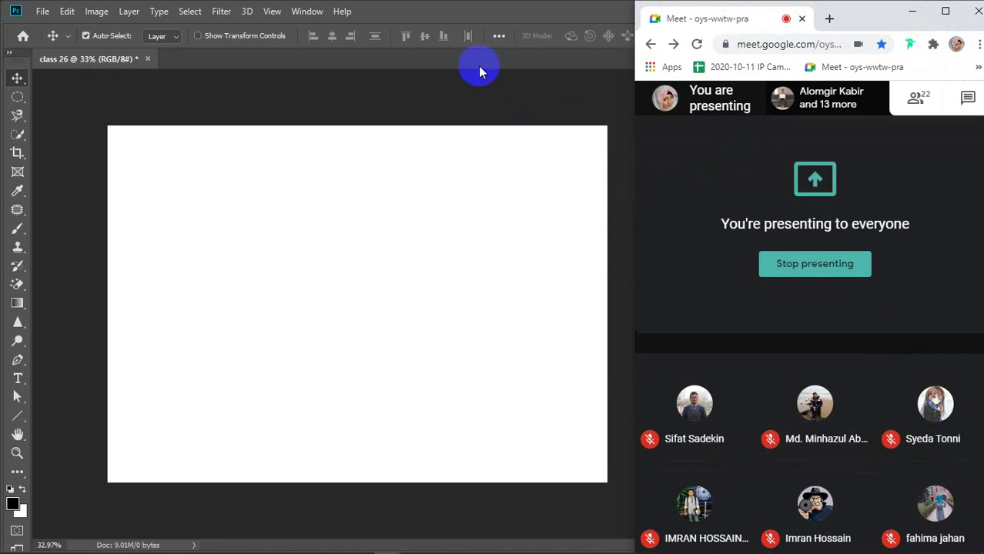
pyautogui.click(468, 18)
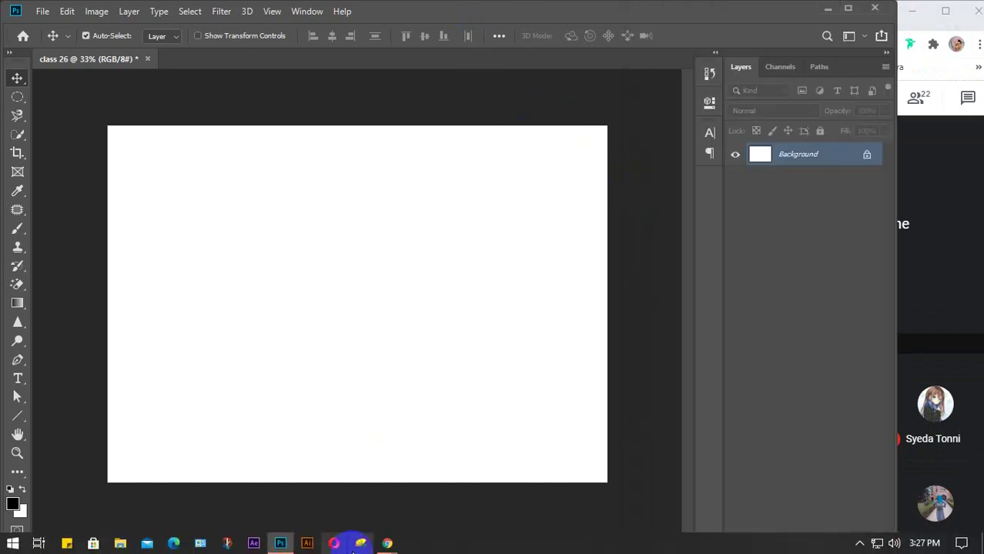
# - Switch to the Chrome window with the spreadsheet, widen it, and search Google Images for "normal lip" in a new tab
pyautogui.moveTo(385, 542)
pyautogui.click(363, 508)
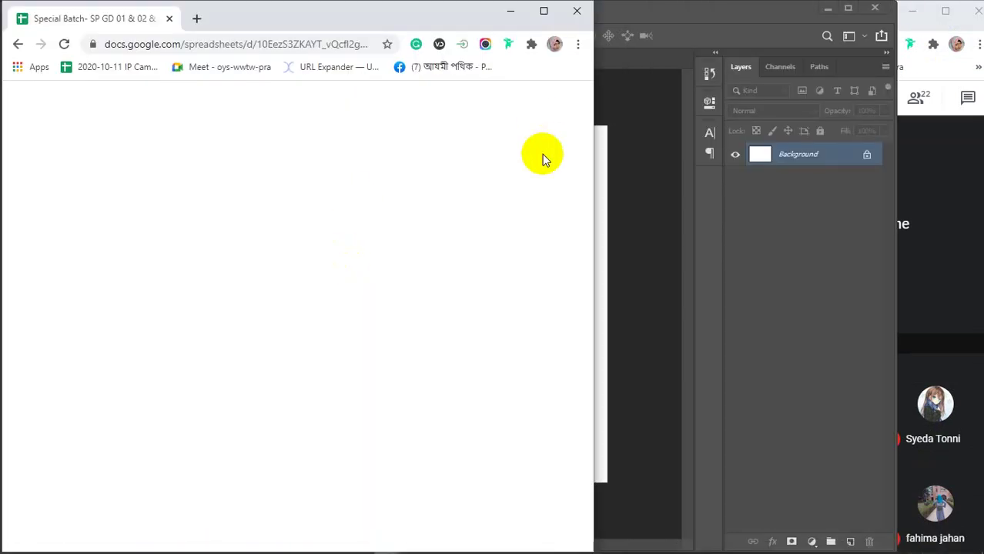
pyautogui.moveTo(594, 164); pyautogui.dragTo(868, 188)
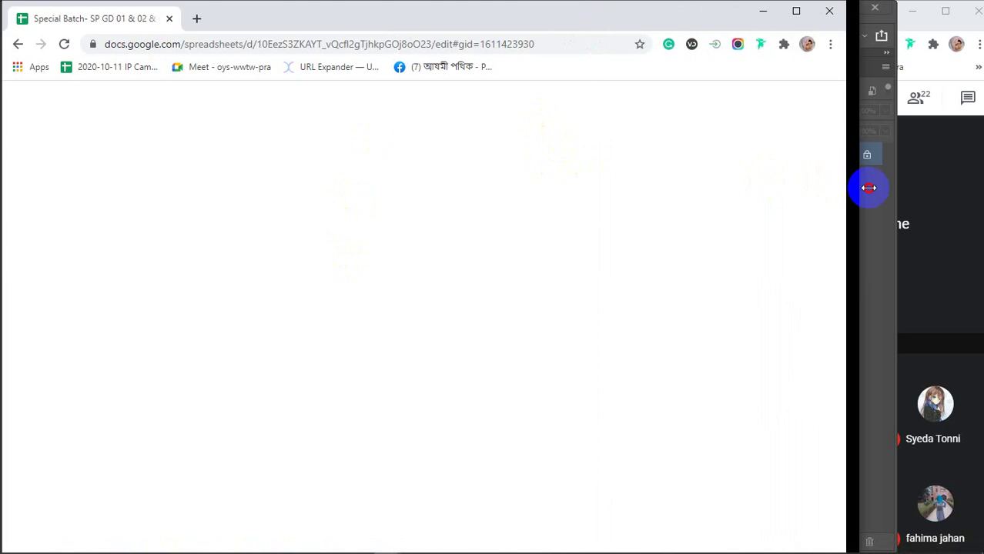
pyautogui.click(197, 20)
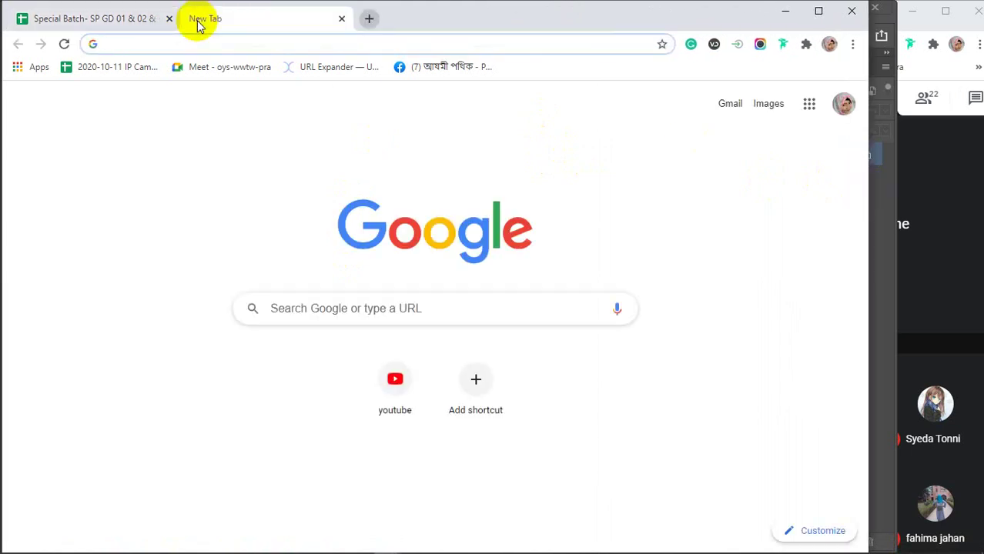
pyautogui.write('normal')
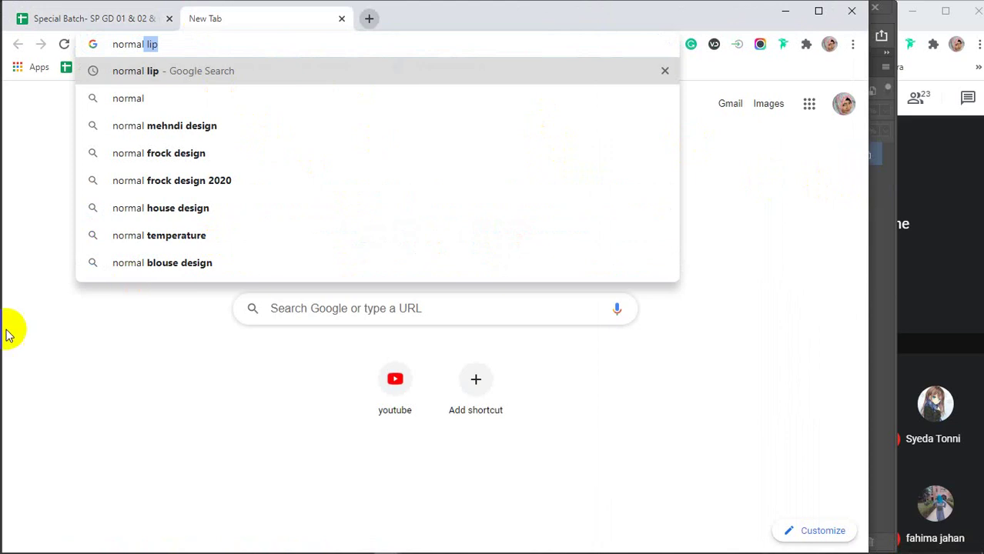
pyautogui.press('Return')
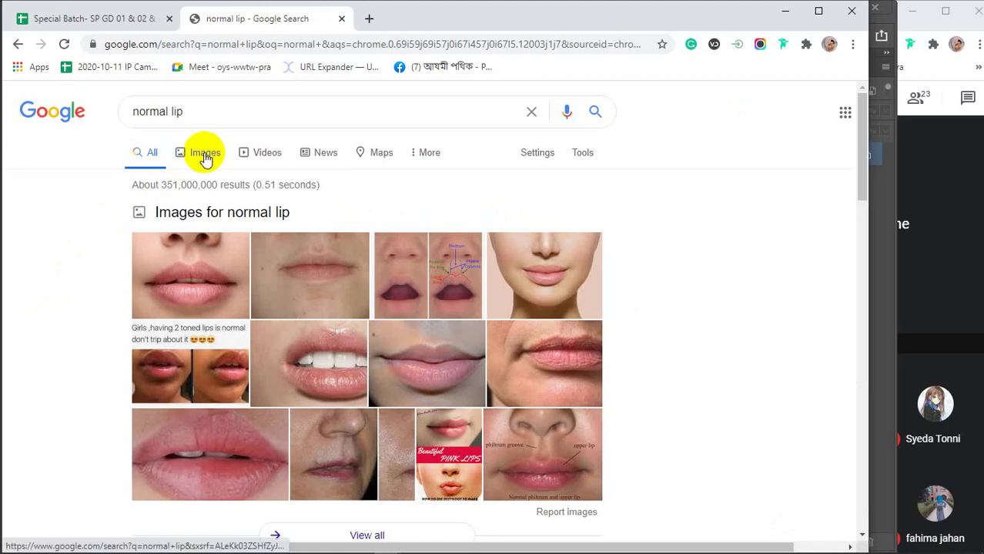
pyautogui.click(205, 154)
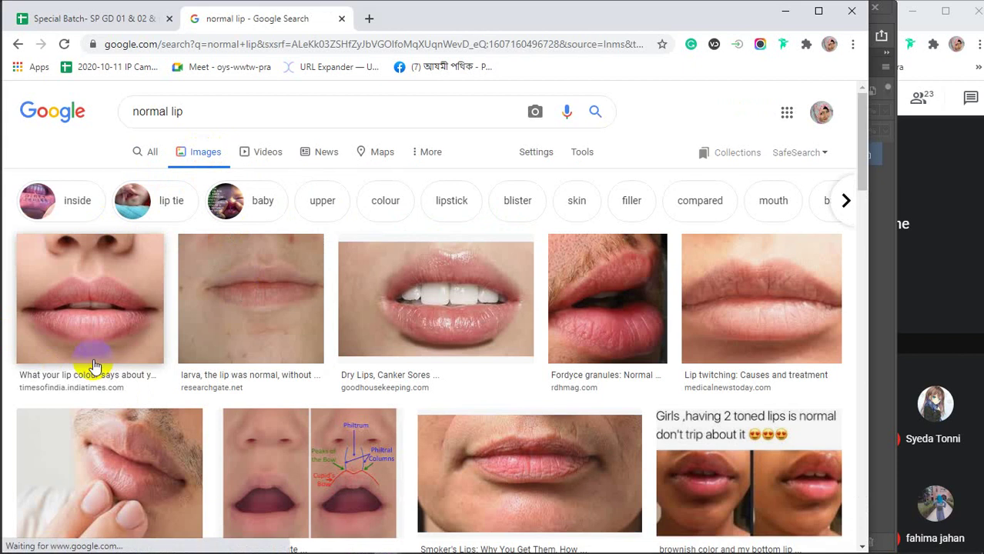
# - Examine the lip photos and their related images, previewing the Lip twitching and Smoker's Lips results, for a suitable retouching picture
pyautogui.click(798, 280)
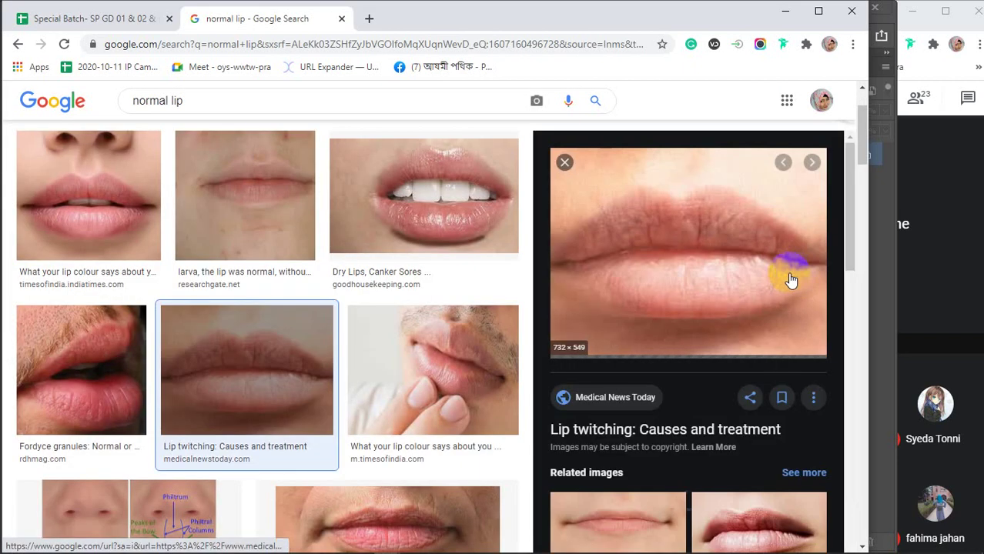
pyautogui.scroll(-2, 733, 289)
pyautogui.scroll(-2, 732, 289)
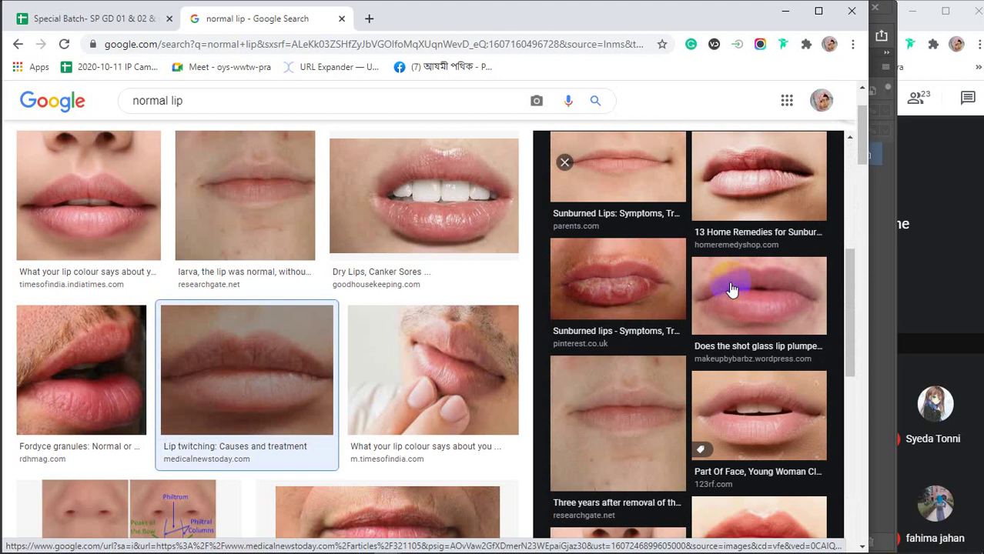
pyautogui.scroll(-3, 732, 289)
pyautogui.scroll(-2, 733, 289)
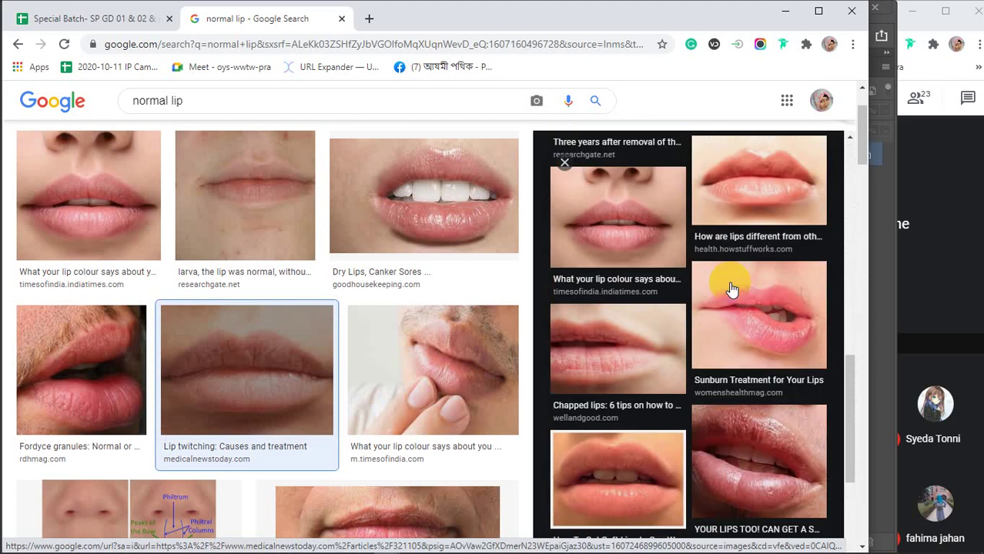
pyautogui.scroll(-3, 689, 282)
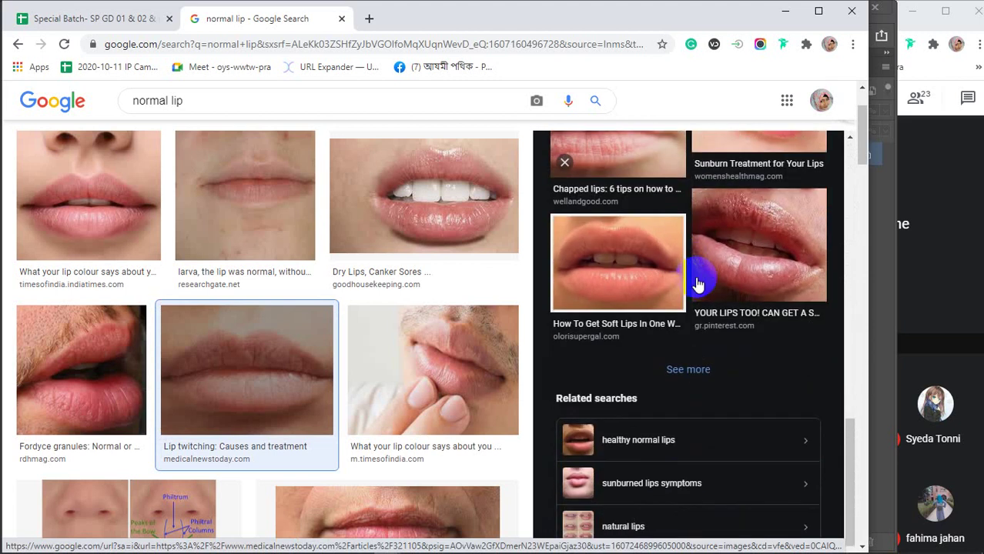
pyautogui.scroll(-2, 378, 322)
pyautogui.click(379, 405)
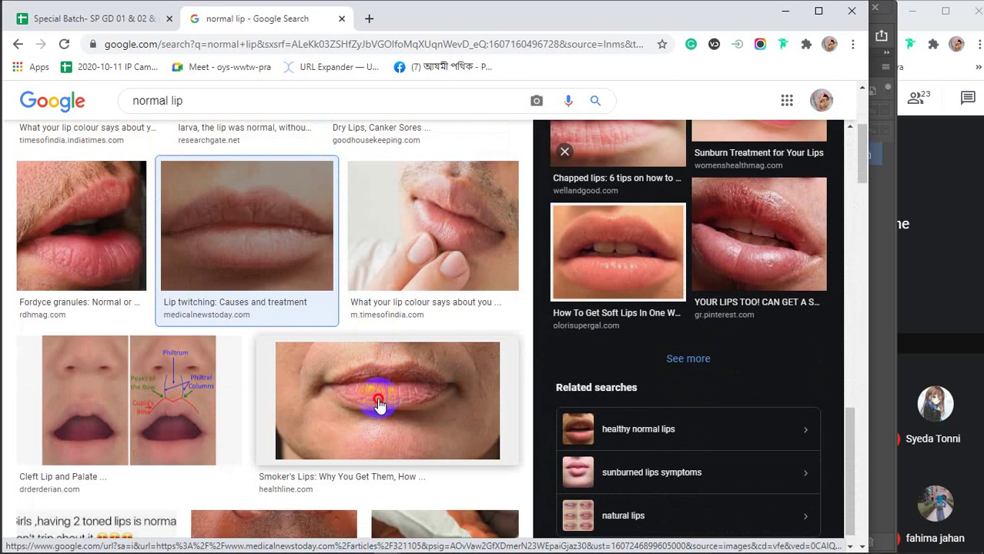
pyautogui.scroll(-3, 685, 235)
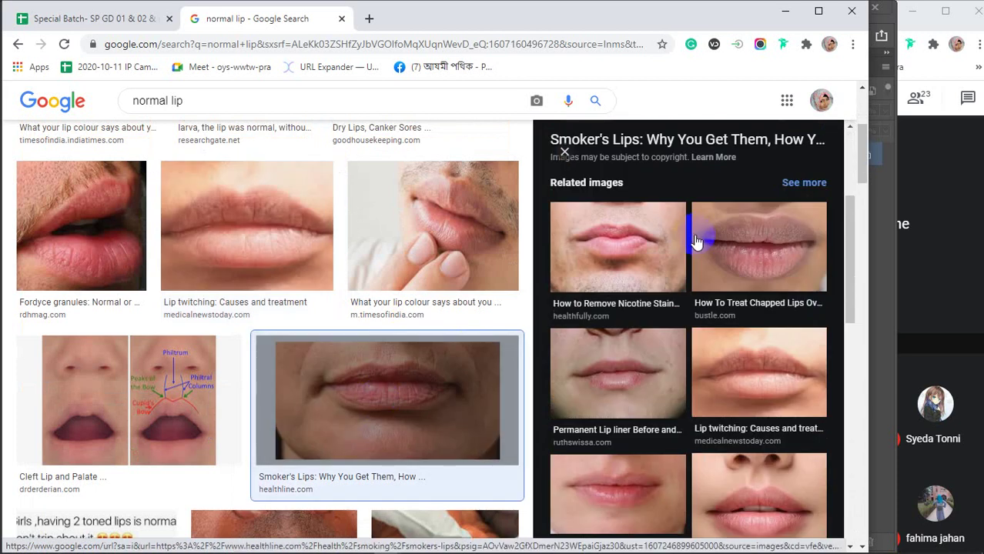
pyautogui.scroll(-1, 640, 296)
# - Copy the Permanent Lip liner Before and After photo and paste it onto the class 26 canvas in Photoshop
pyautogui.click(640, 297)
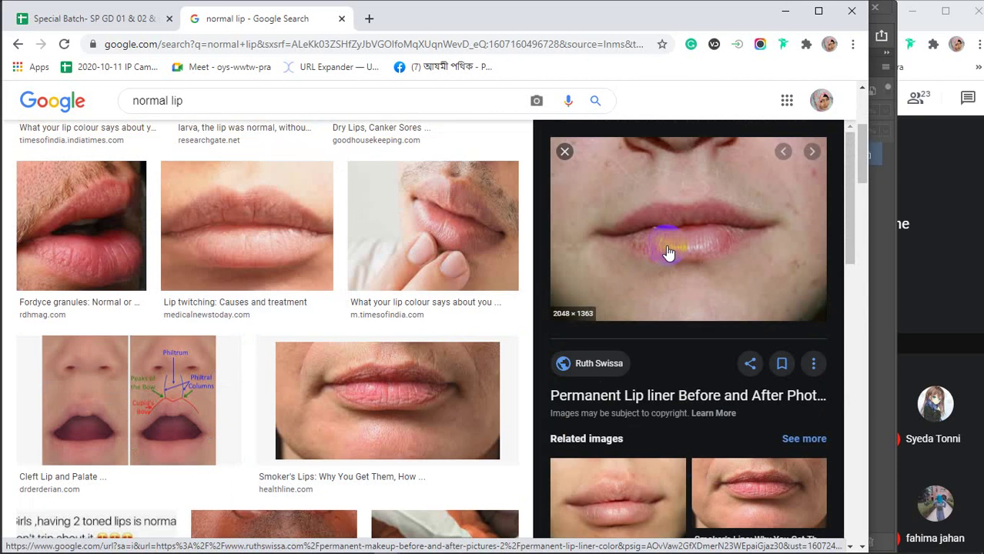
pyautogui.rightClick(668, 222)
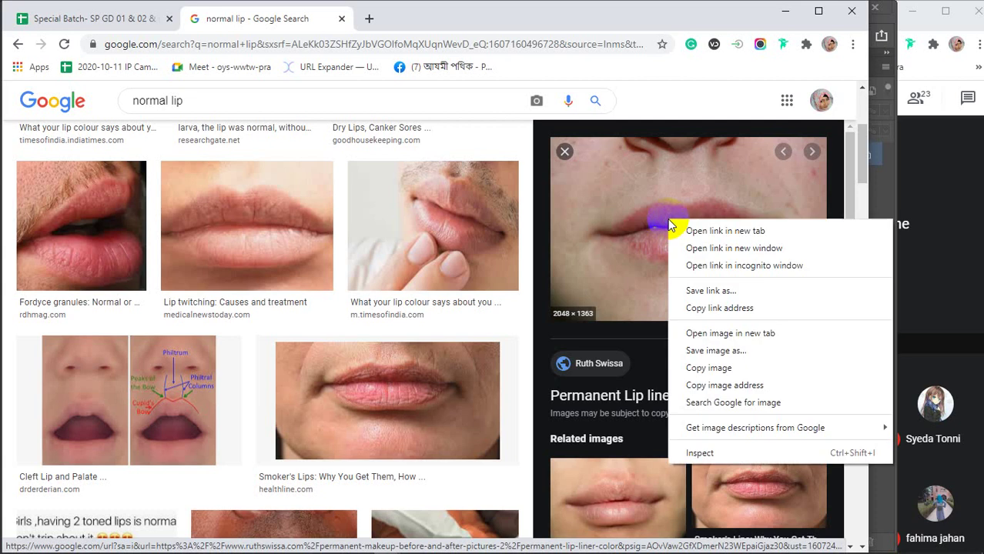
pyautogui.click(712, 368)
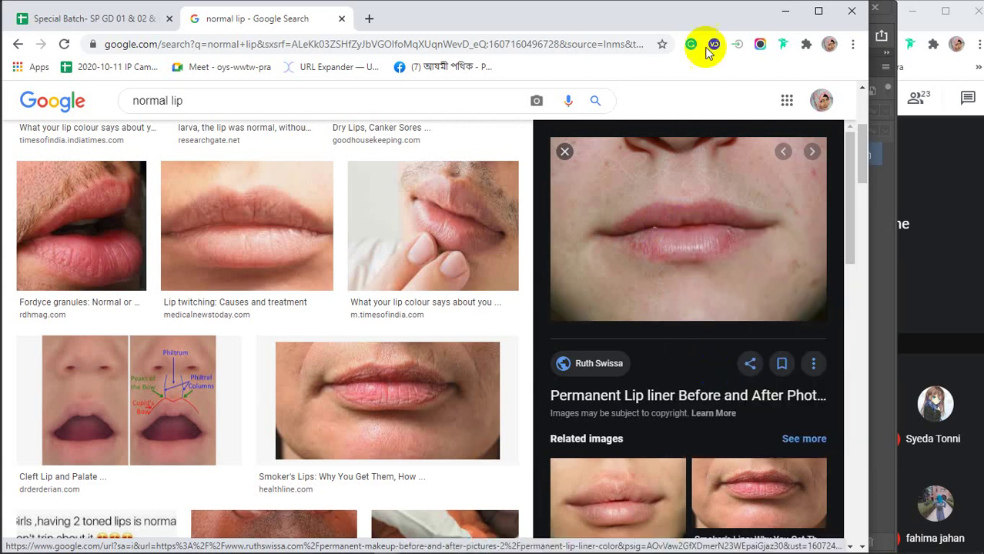
pyautogui.click(785, 11)
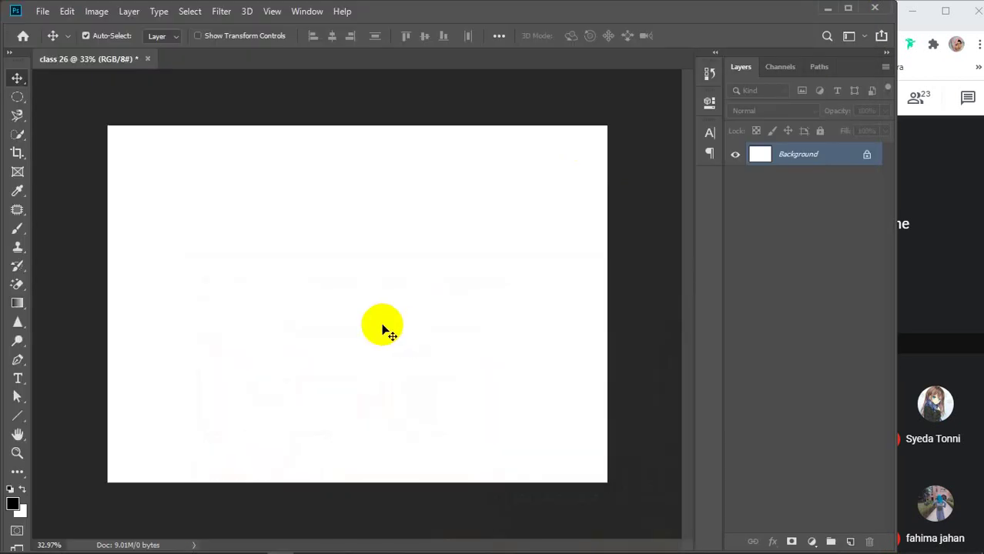
pyautogui.hotkey('ctrl', 'v')
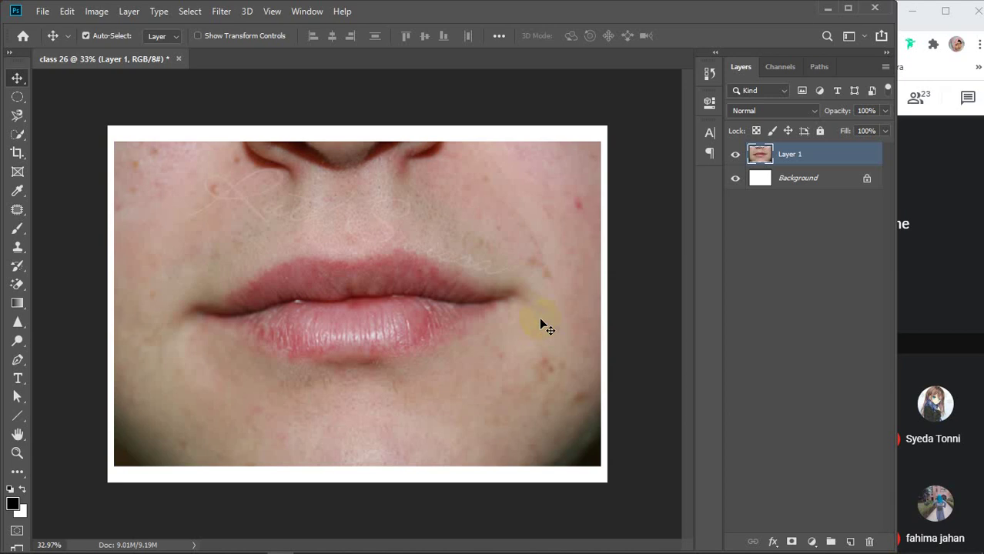
pyautogui.click(324, 305)
pyautogui.click(176, 383)
pyautogui.click(358, 446)
pyautogui.click(202, 200)
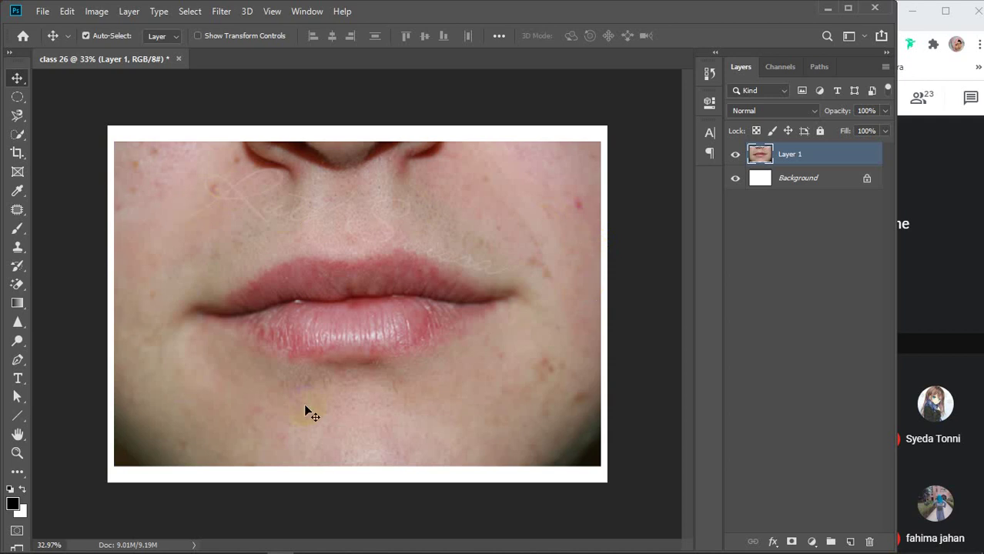
pyautogui.click(359, 399)
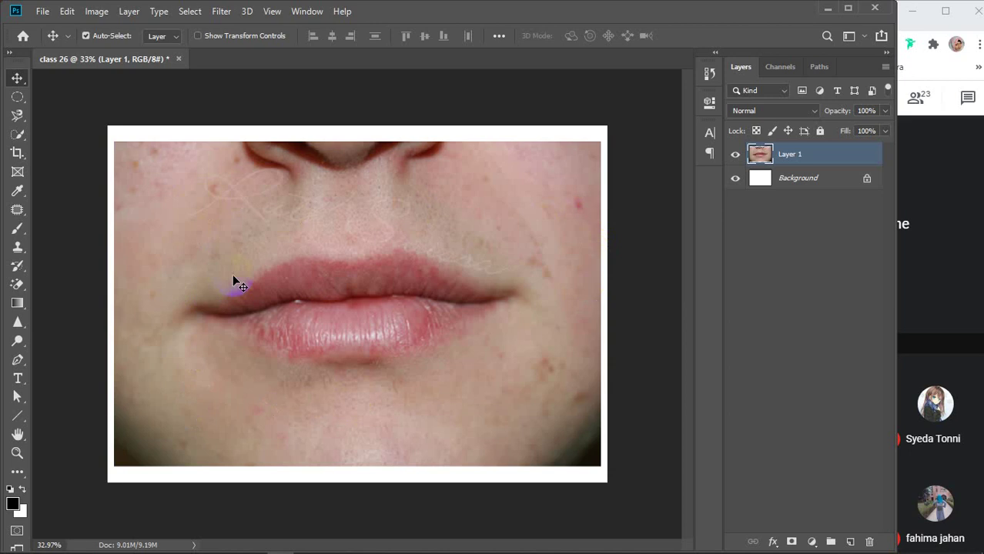
pyautogui.click(430, 480)
pyautogui.click(344, 416)
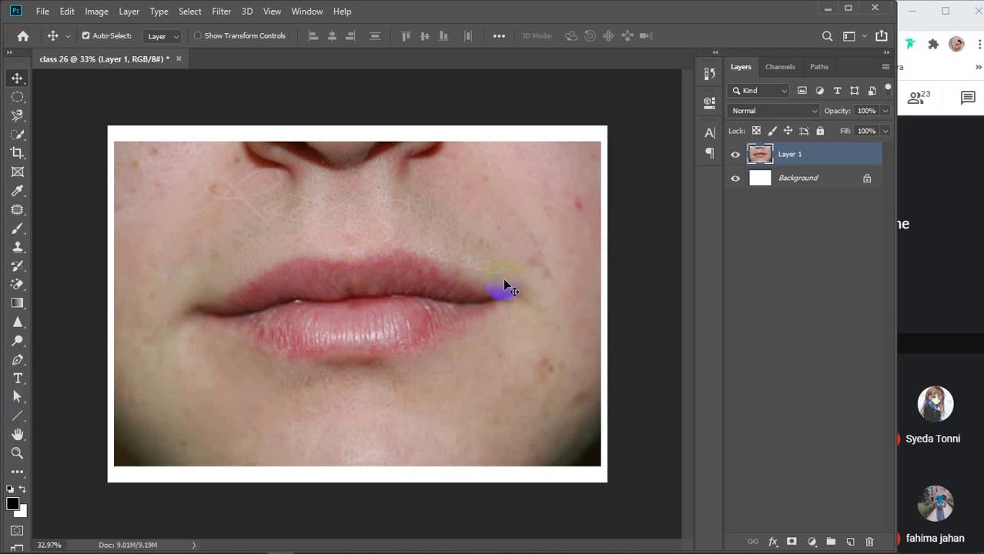
pyautogui.click(267, 470)
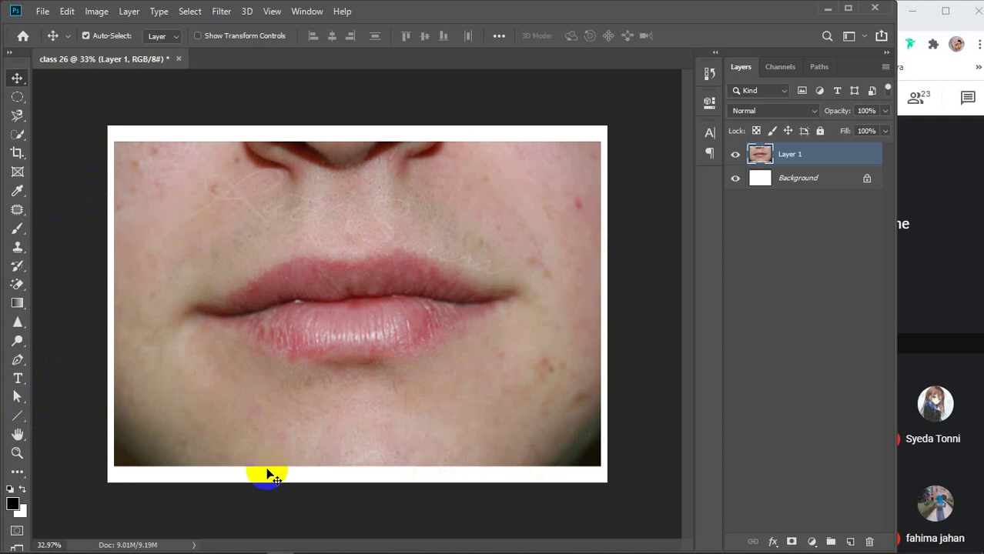
pyautogui.click(187, 358)
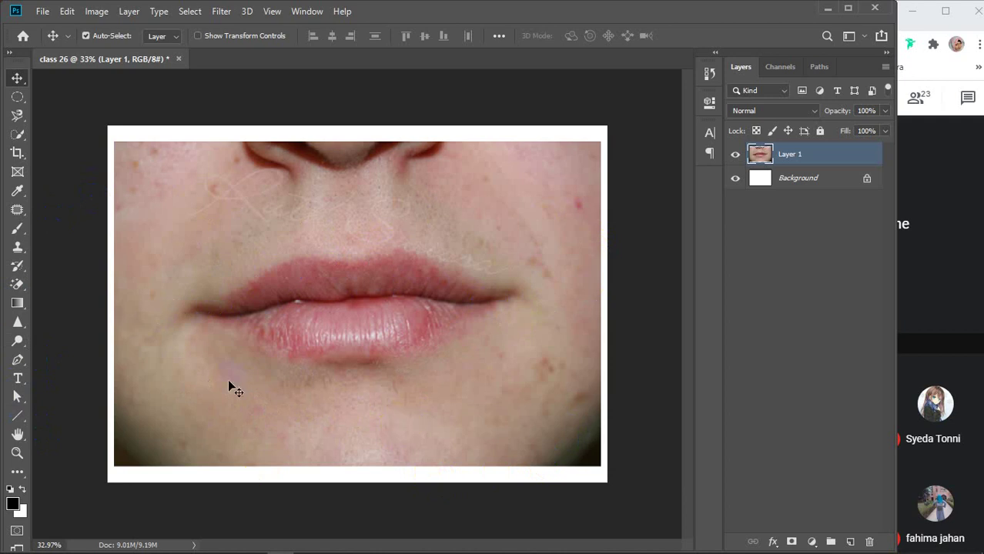
pyautogui.click(17, 117)
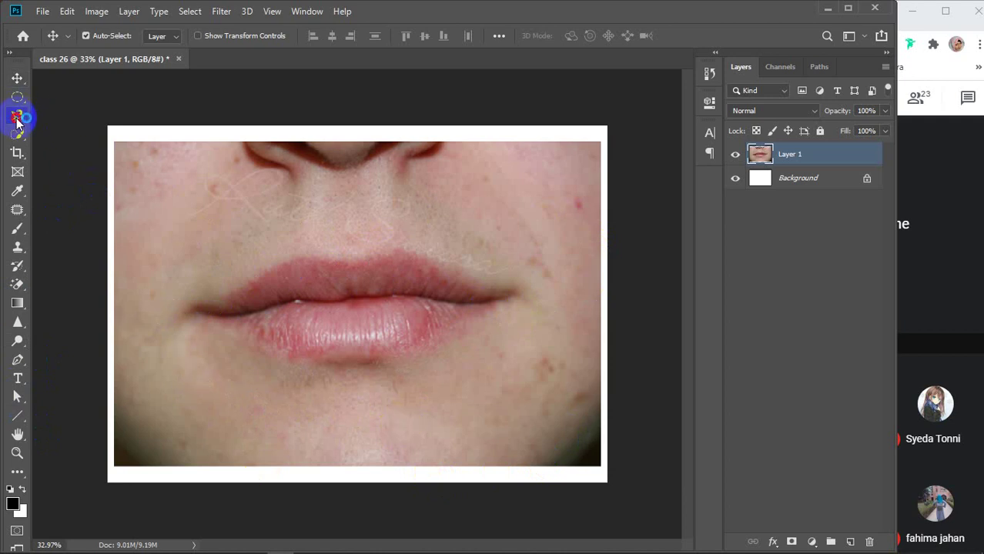
pyautogui.moveTo(17, 134); pyautogui.dragTo(69, 146)
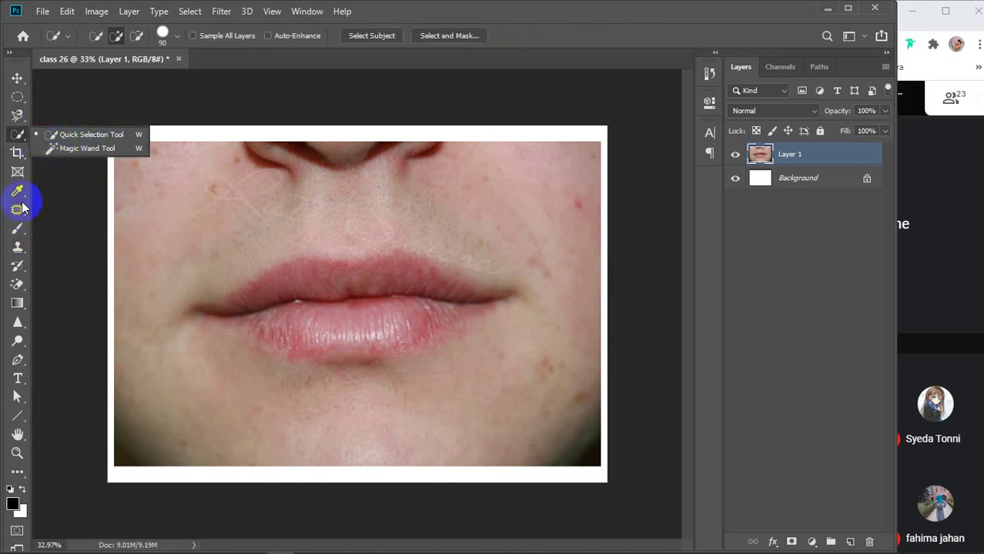
pyautogui.click(17, 170)
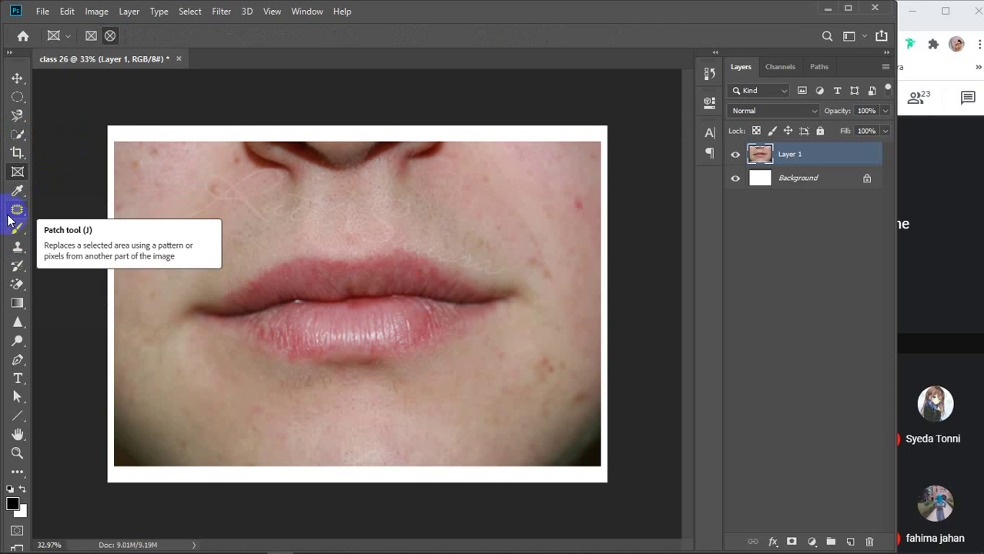
pyautogui.moveTo(846, 549)
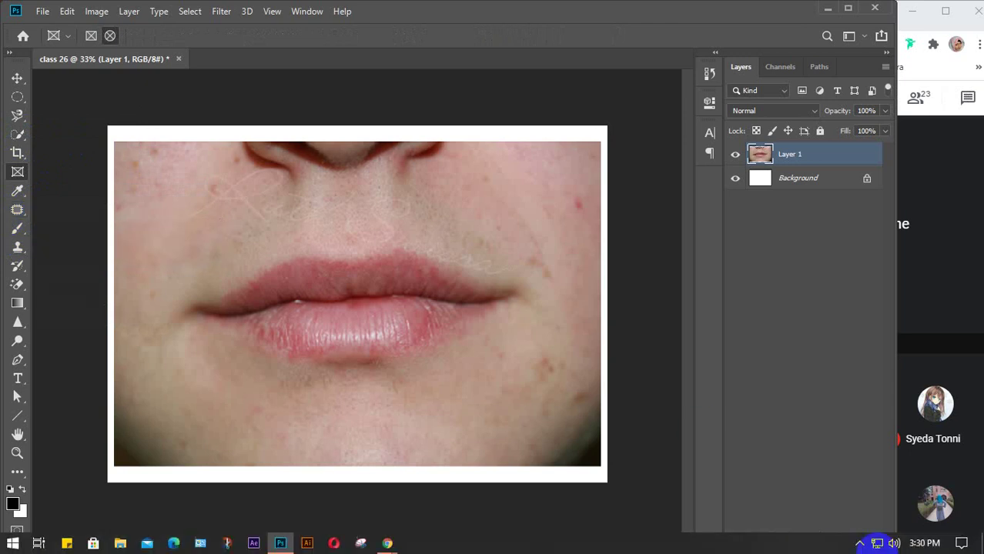
pyautogui.click(859, 544)
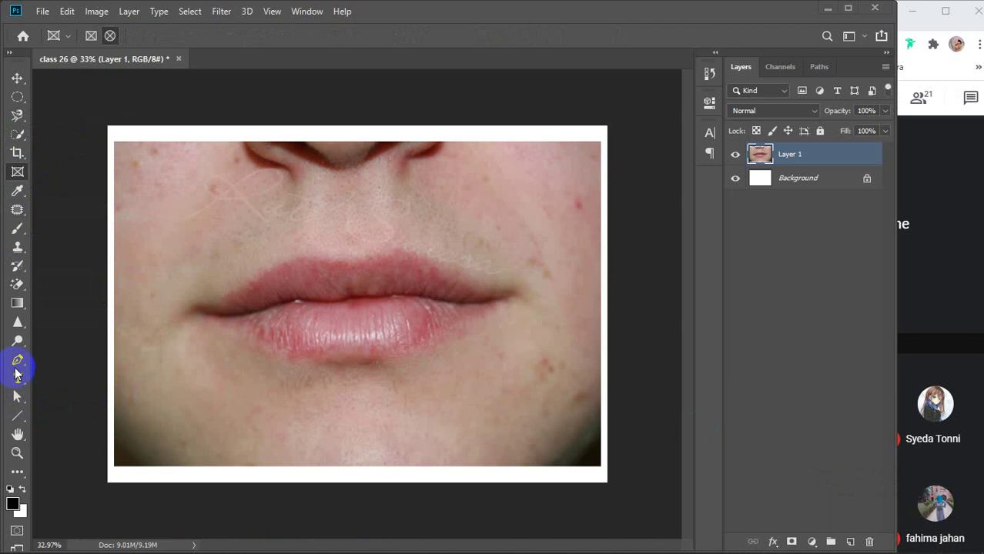
pyautogui.click(337, 334)
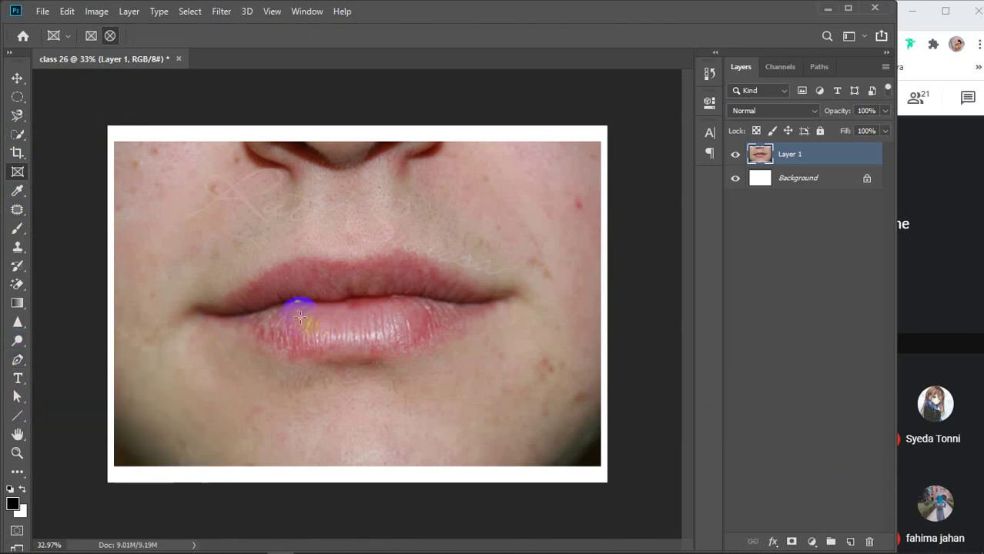
pyautogui.click(92, 35)
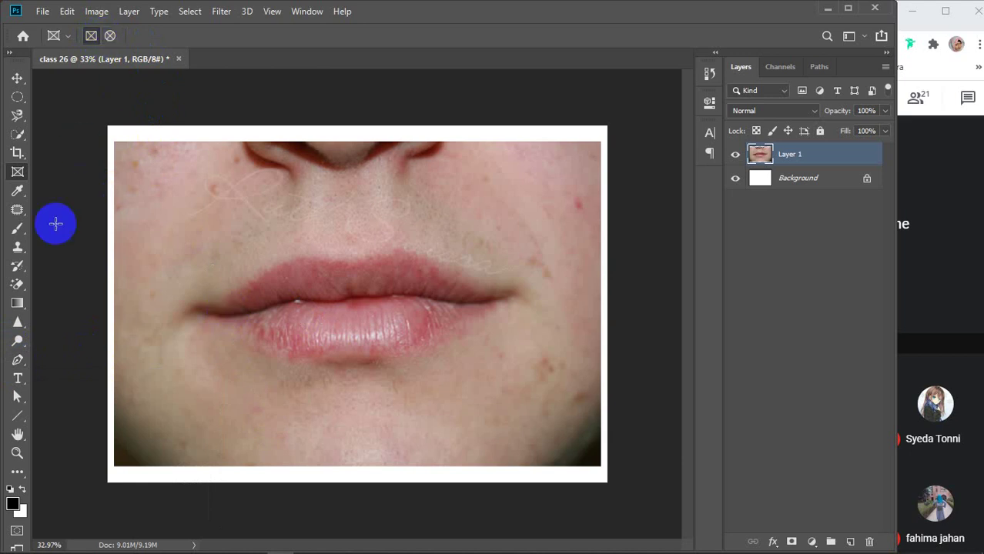
# - Activate the Pen tool in Path mode for outlining the lips
pyautogui.click(17, 359)
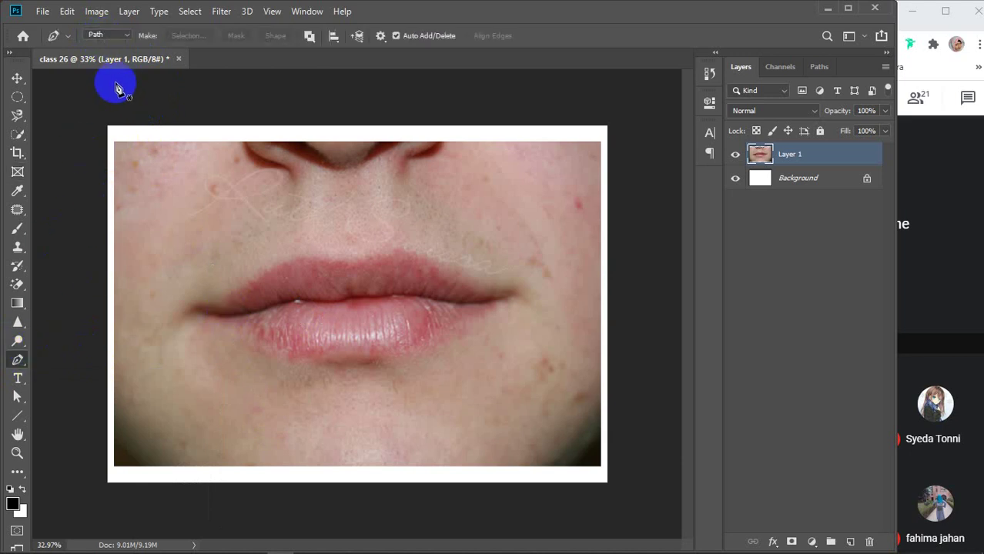
pyautogui.click(125, 35)
pyautogui.click(126, 40)
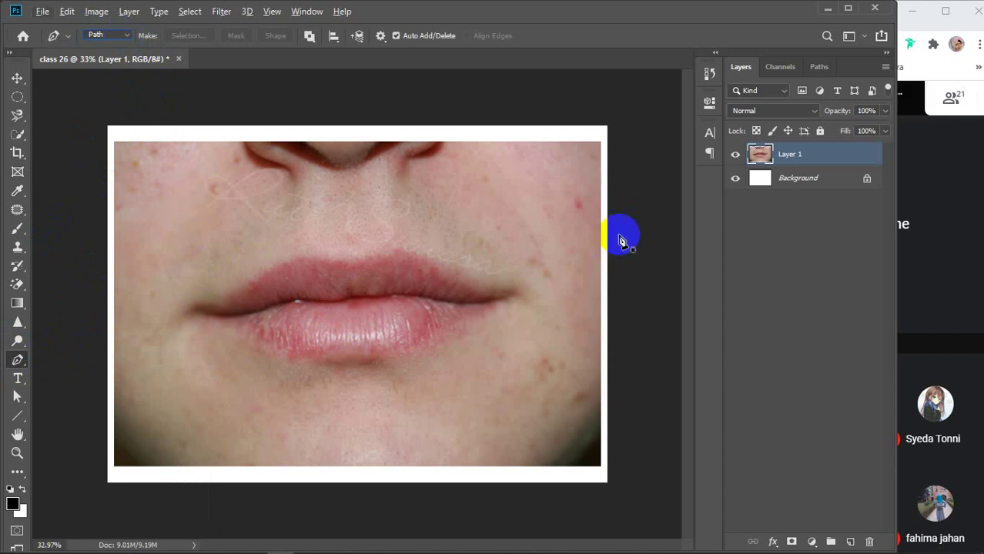
pyautogui.click(355, 281)
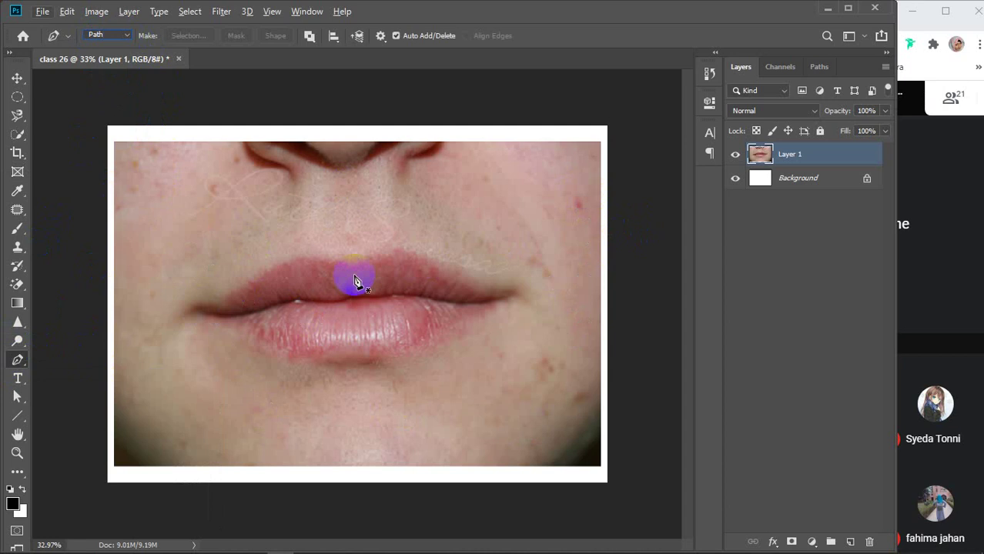
pyautogui.click(292, 298)
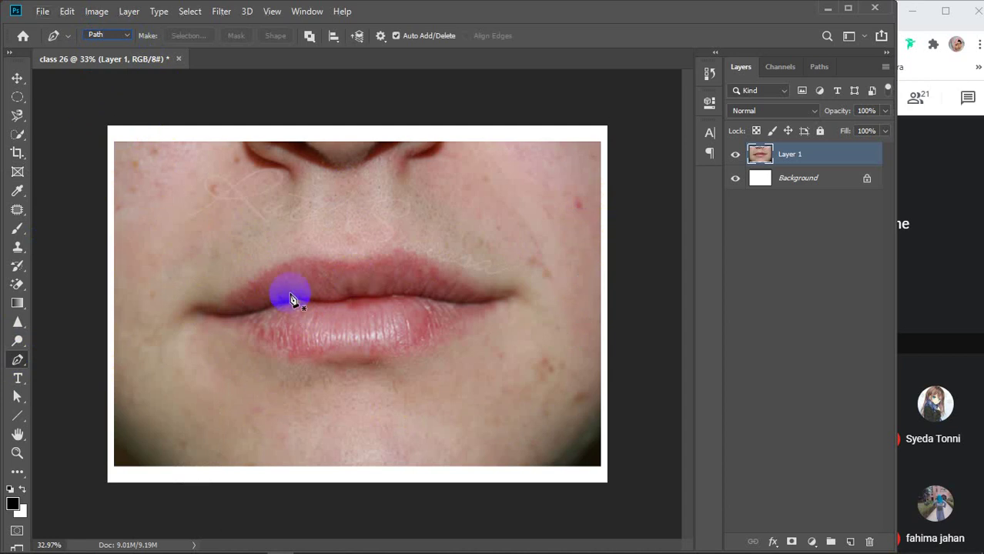
pyautogui.moveTo(292, 300)
pyautogui.mouseDown()
pyautogui.moveTo(279, 319)
pyautogui.moveTo(285, 311)
pyautogui.mouseUp()
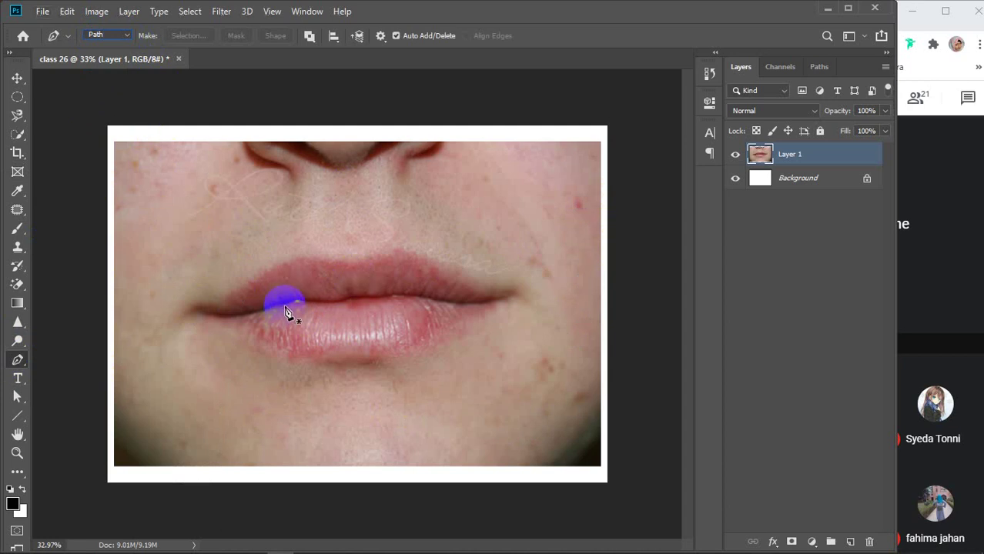
pyautogui.click(197, 317)
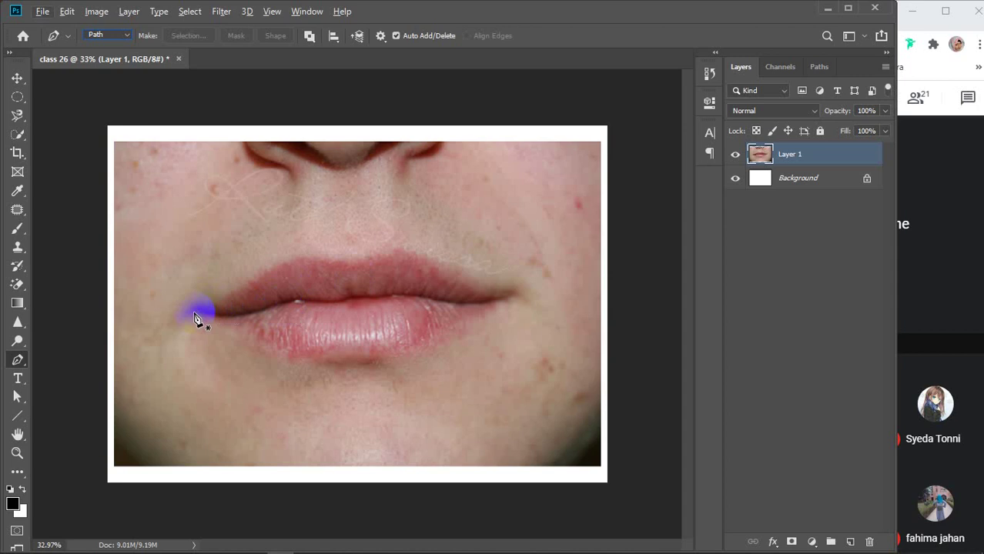
pyautogui.click(122, 35)
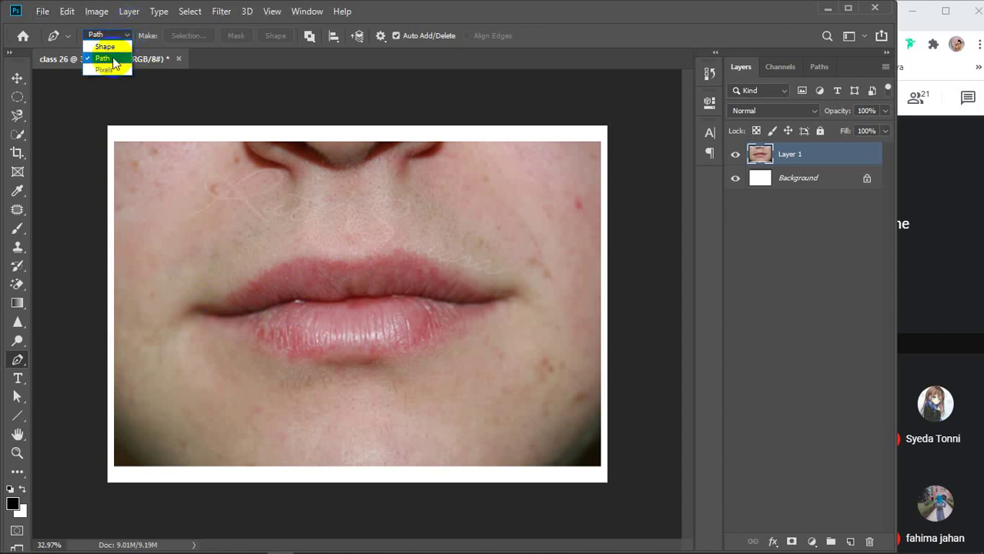
pyautogui.click(108, 58)
# - Trace the upper lip's outer edge with curved path points, from the left mouth corner over the cupid's bow towards the right corner
pyautogui.hotkey('ctrl', '+')
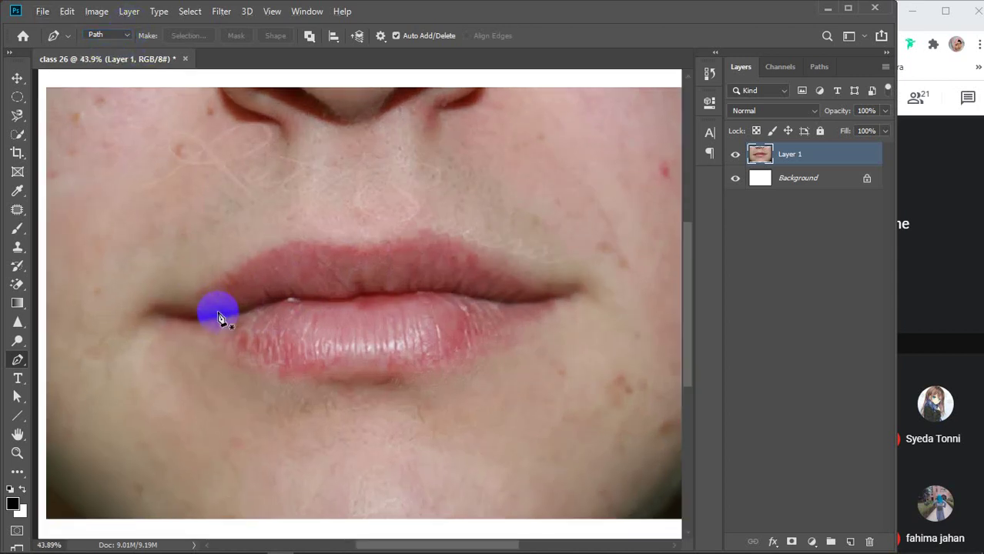
pyautogui.click(155, 308)
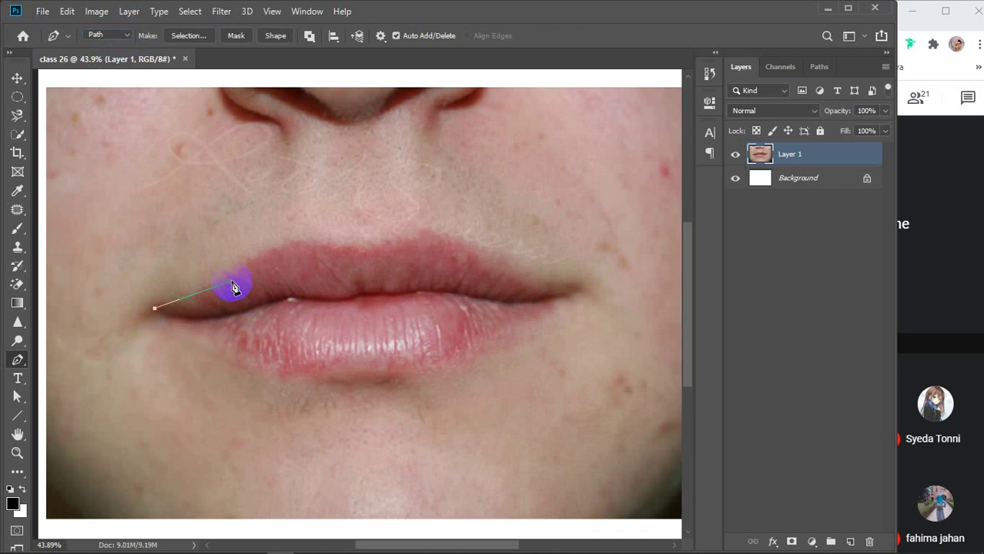
pyautogui.moveTo(234, 275); pyautogui.dragTo(258, 244)
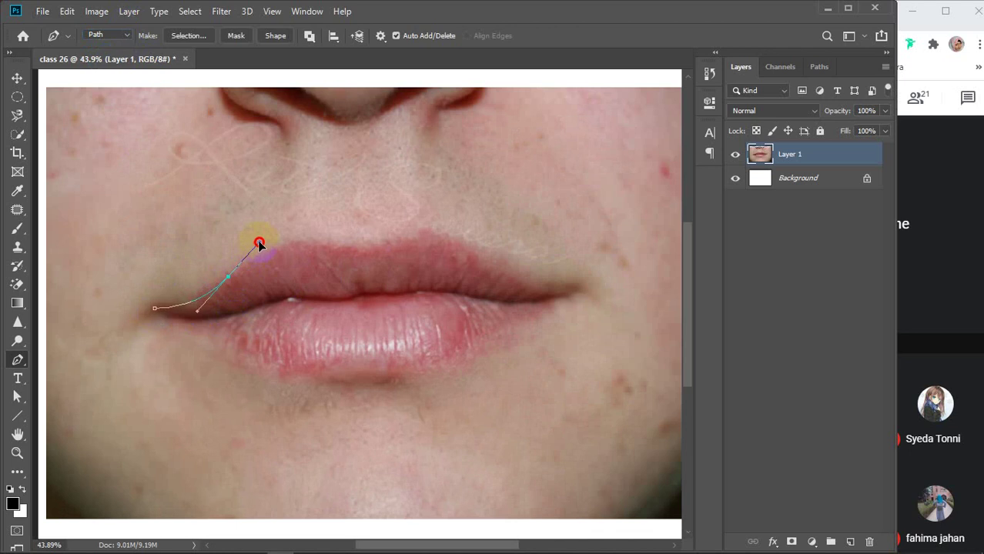
pyautogui.click(307, 241)
pyautogui.moveTo(368, 254); pyautogui.dragTo(385, 261)
pyautogui.keyDown('alt'); pyautogui.click(361, 251); pyautogui.keyUp('alt')
pyautogui.moveTo(440, 232); pyautogui.dragTo(441, 234)
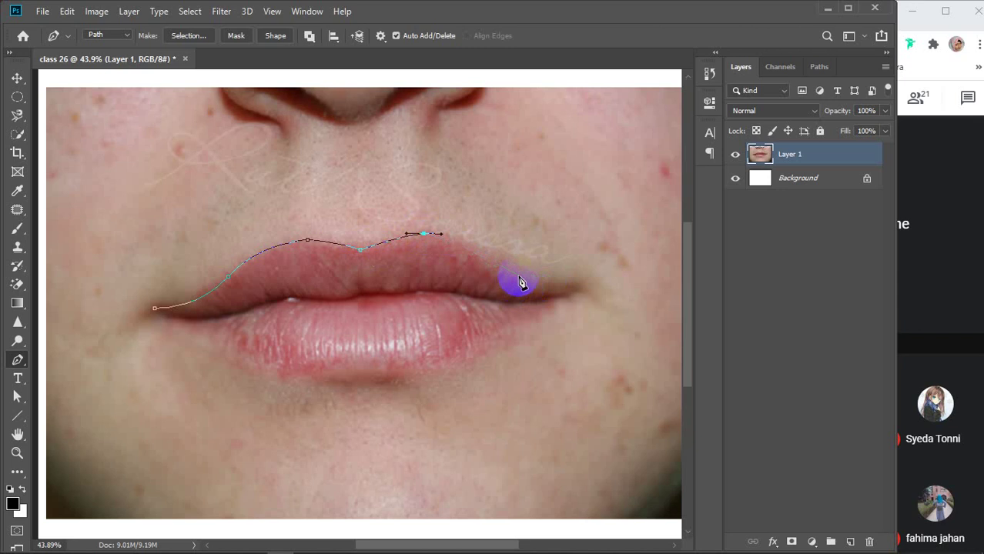
pyautogui.moveTo(520, 277); pyautogui.dragTo(577, 310)
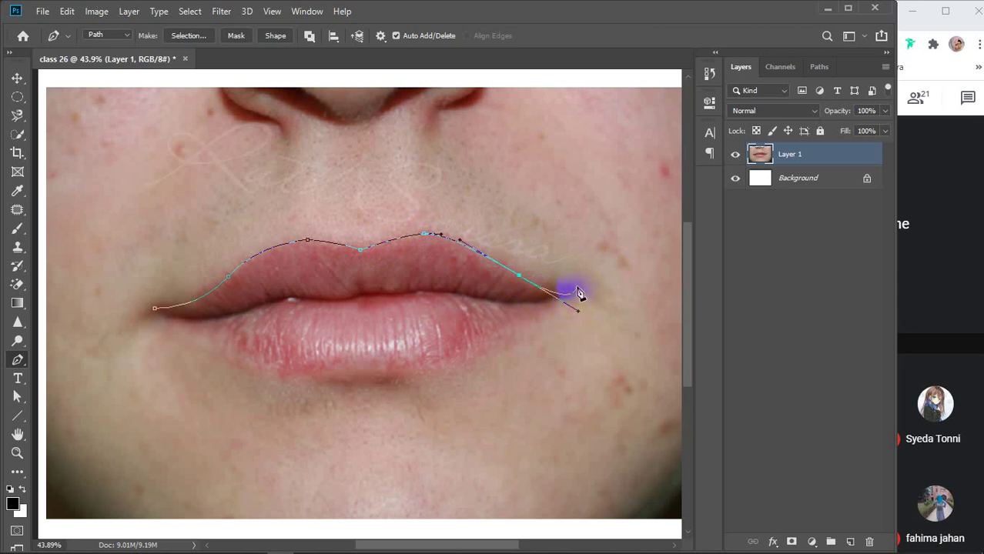
pyautogui.keyDown('alt'); pyautogui.click(521, 278); pyautogui.keyUp('alt')
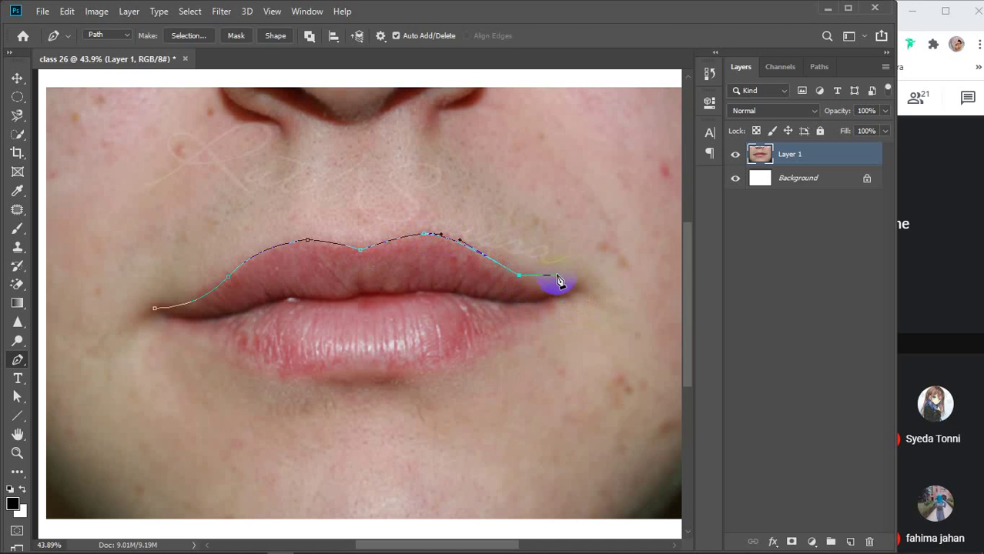
# - Continue the path through the right mouth corner and along the lower lip, close it at the left corner, and convert it to a selection
pyautogui.moveTo(574, 290); pyautogui.dragTo(484, 348)
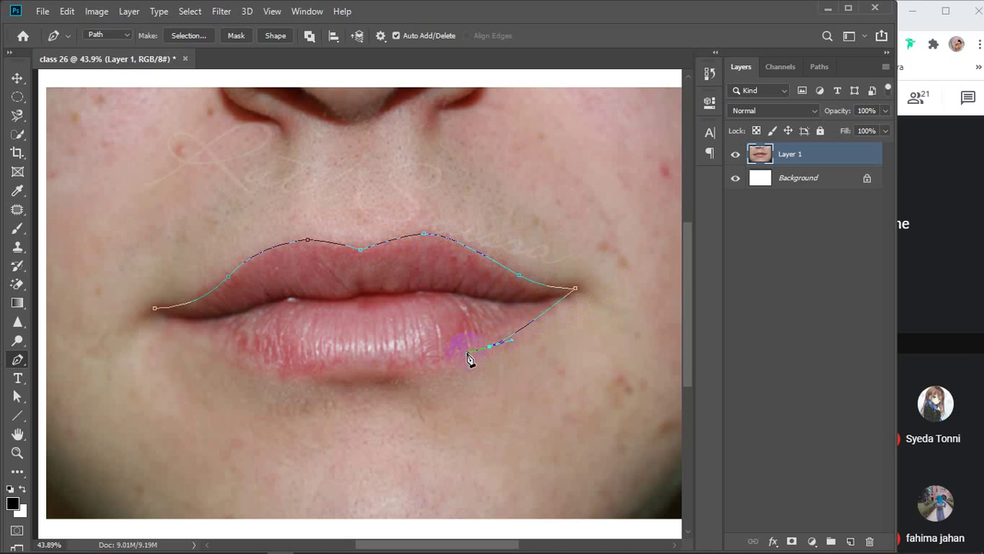
pyautogui.moveTo(394, 377); pyautogui.dragTo(294, 374)
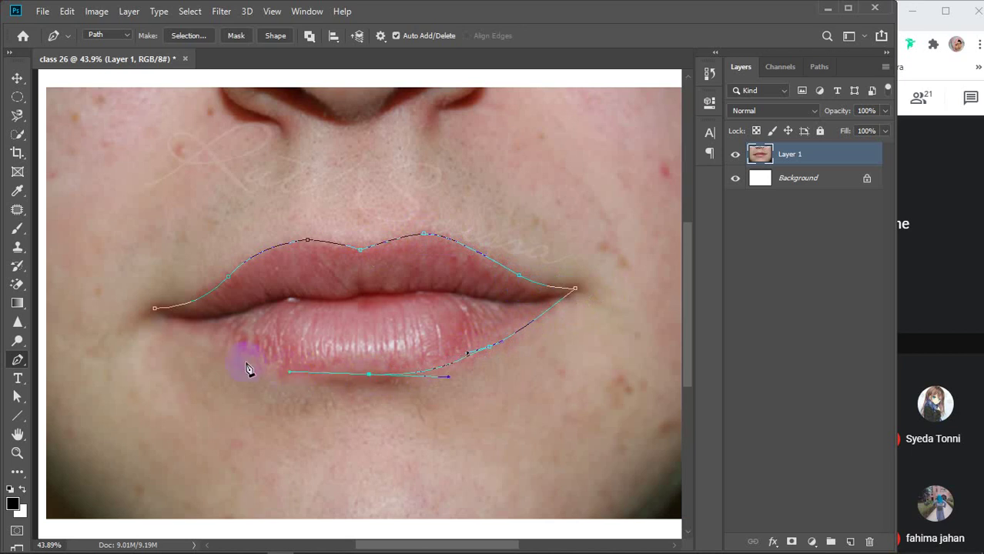
pyautogui.click(155, 308)
pyautogui.moveTo(155, 309); pyautogui.dragTo(69, 256)
pyautogui.moveTo(185, 330); pyautogui.dragTo(132, 288)
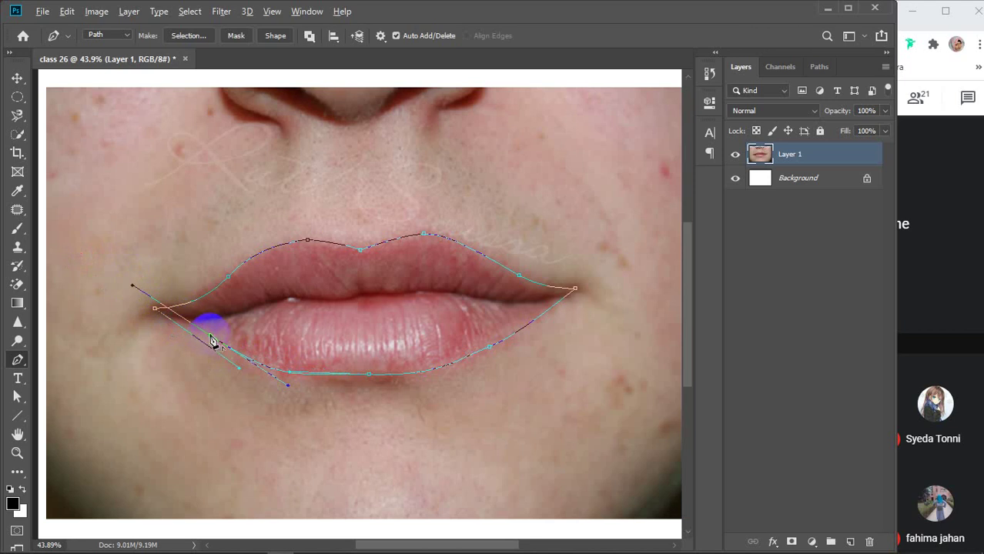
pyautogui.moveTo(155, 313); pyautogui.dragTo(140, 303)
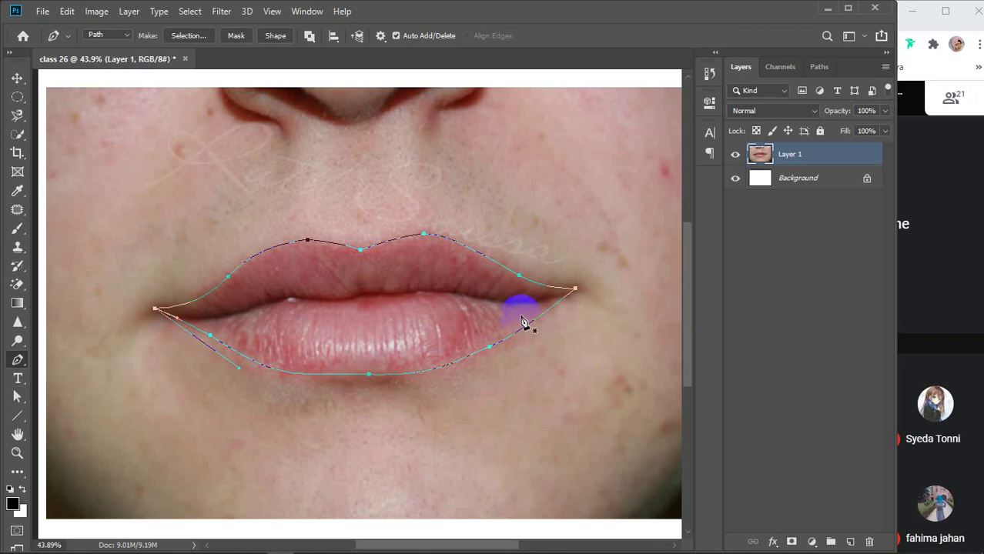
pyautogui.hotkey('ctrl', 'Return')
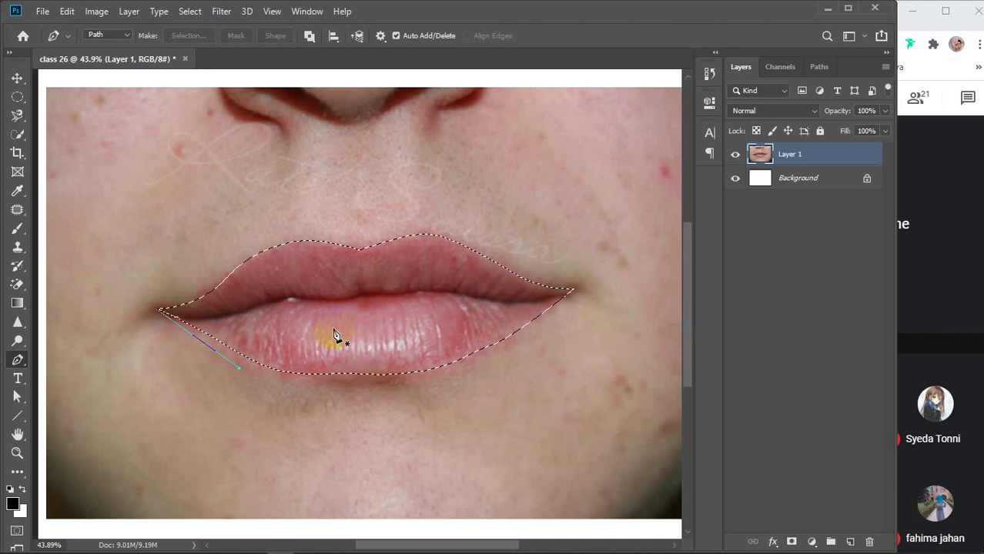
# - Examine the available image adjustments and the fill and adjustment layer types for recolouring the selected lips
pyautogui.press('v')
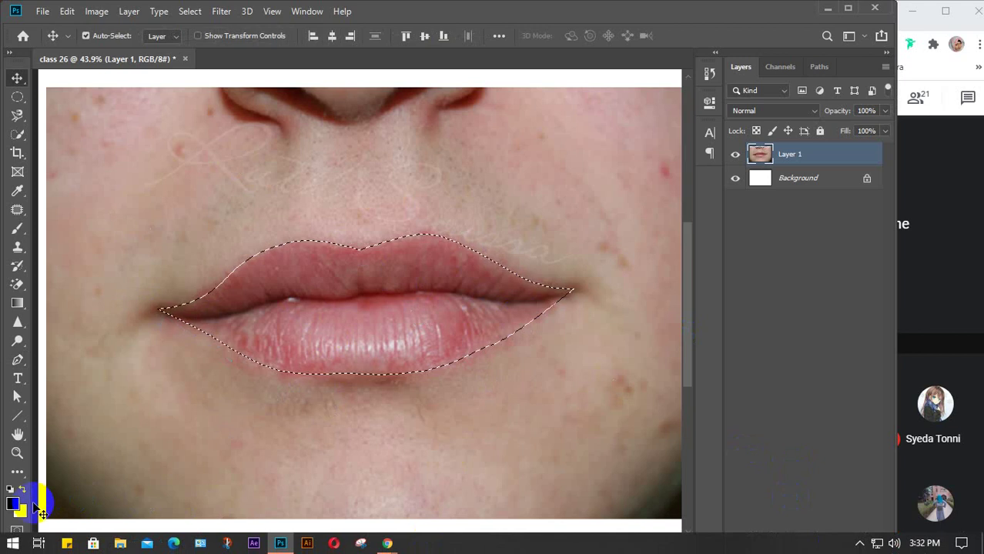
pyautogui.press('d')
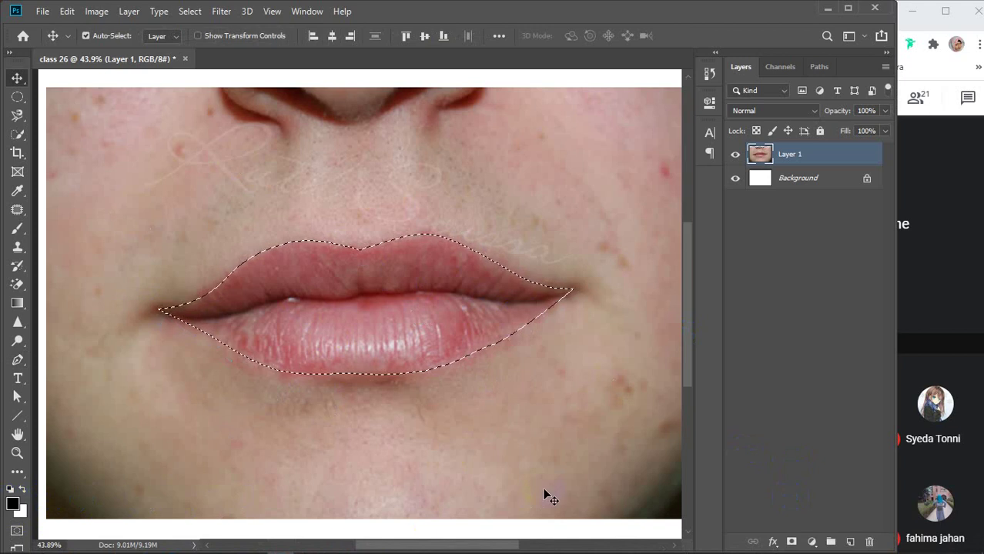
pyautogui.click(805, 360)
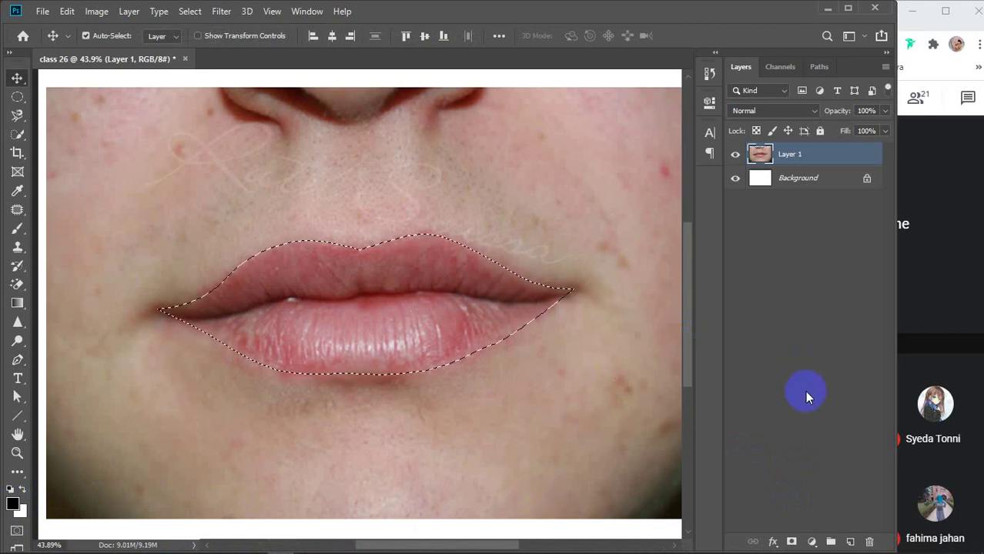
pyautogui.scroll(-1, 438, 393)
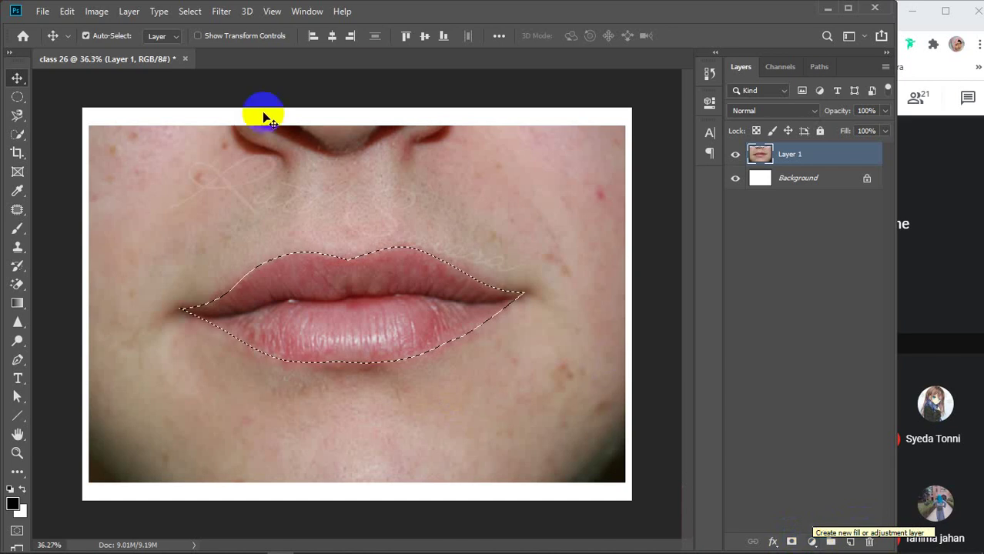
pyautogui.click(96, 12)
pyautogui.moveTo(114, 52)
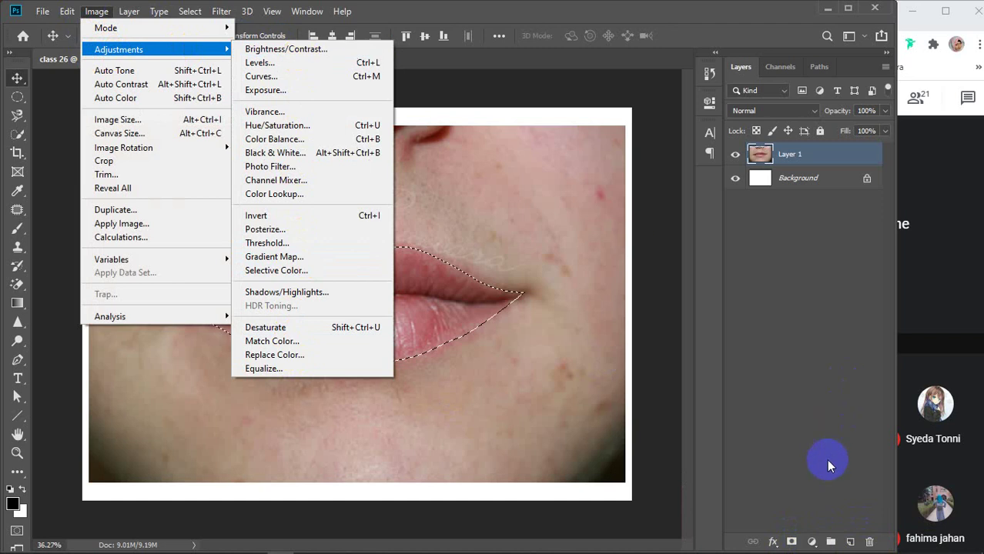
pyautogui.click(812, 542)
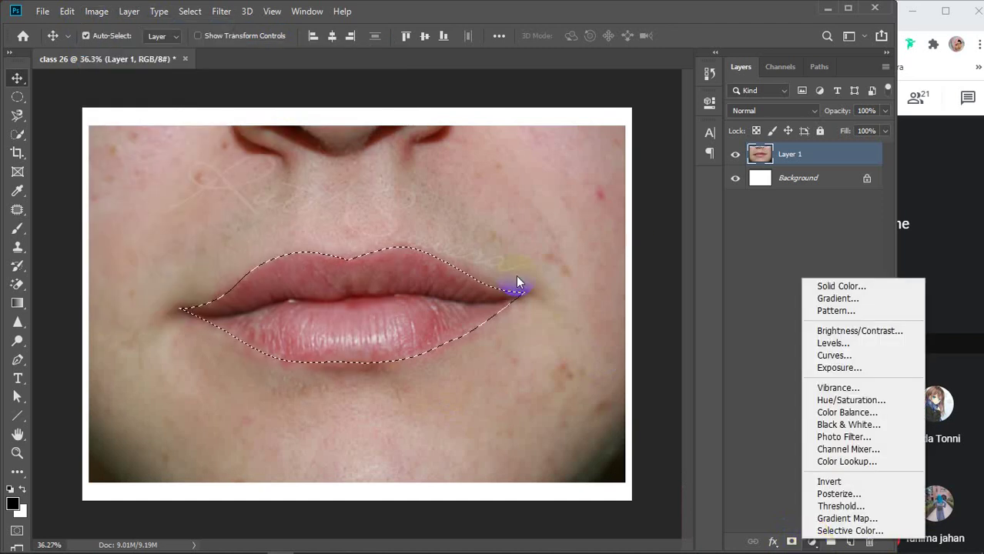
pyautogui.click(813, 542)
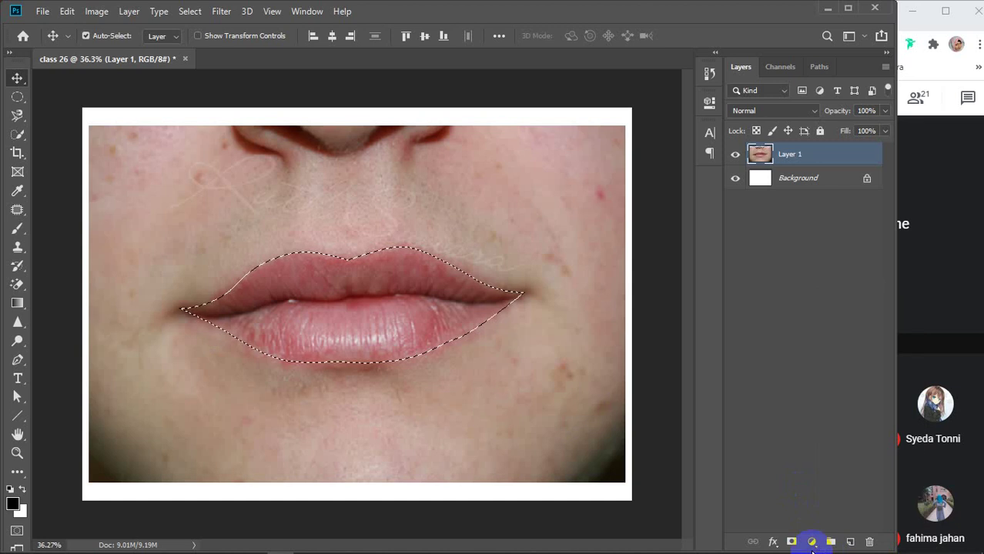
# - Add a Solid Color fill layer over the lip selection with the dark red b50404
pyautogui.click(813, 542)
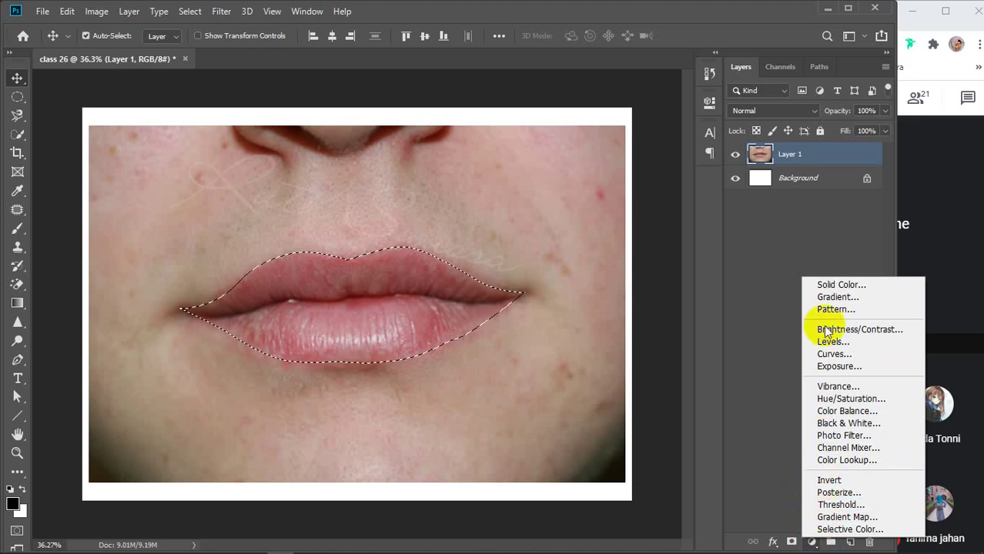
pyautogui.click(845, 285)
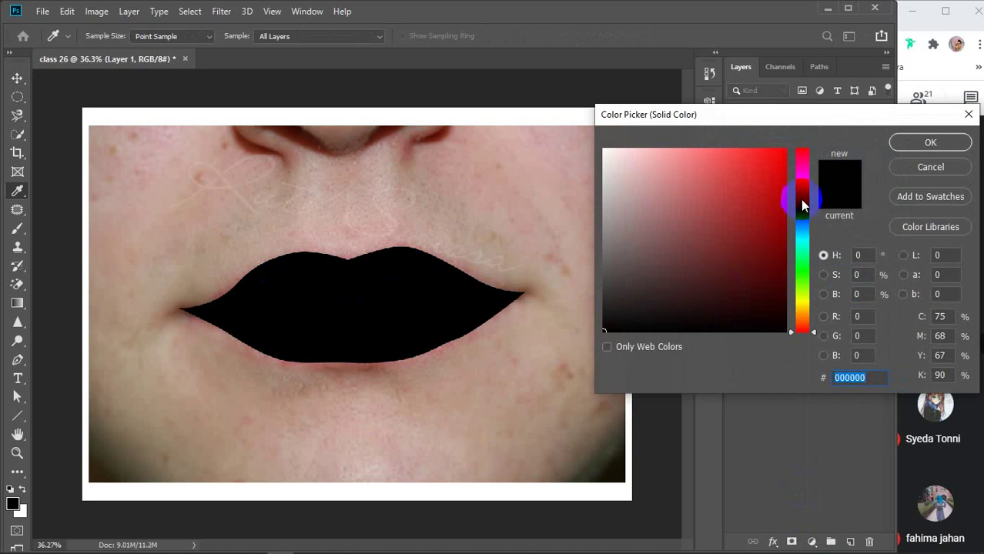
pyautogui.moveTo(800, 199); pyautogui.dragTo(796, 145)
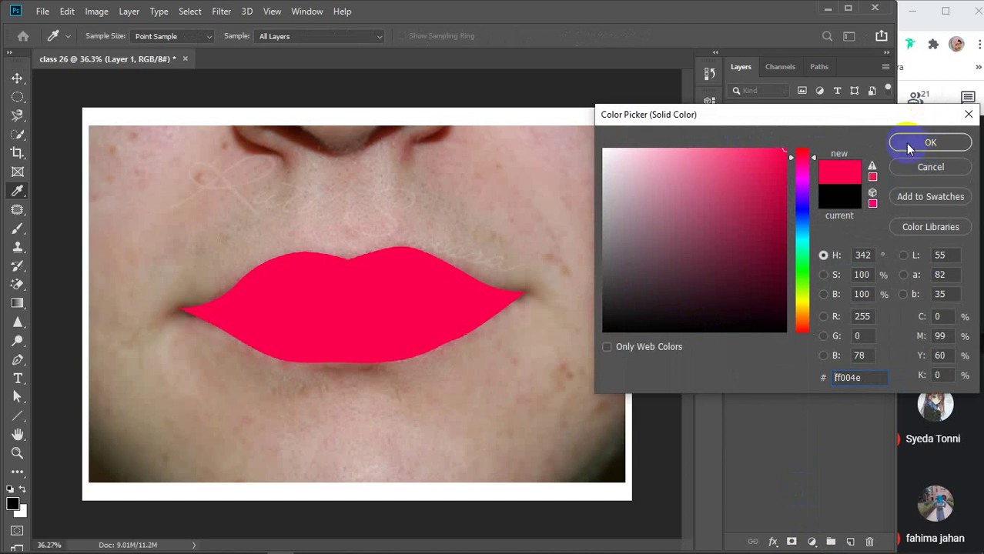
pyautogui.moveTo(801, 171); pyautogui.dragTo(799, 140)
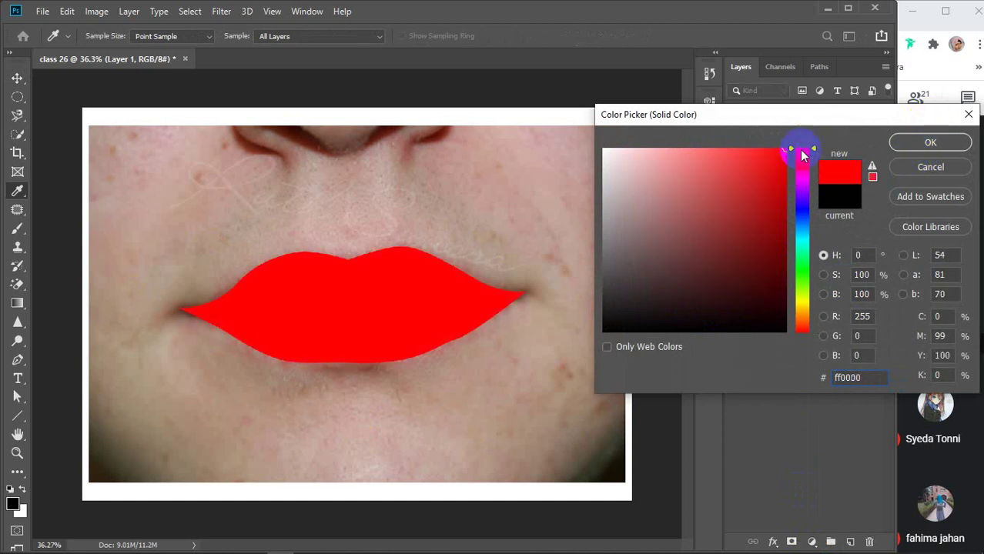
pyautogui.click(782, 207)
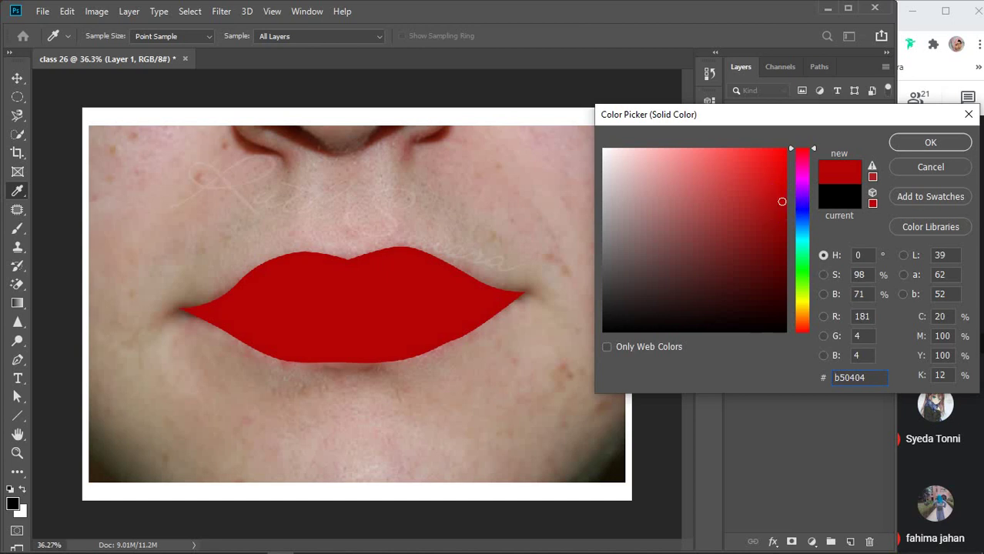
pyautogui.click(911, 140)
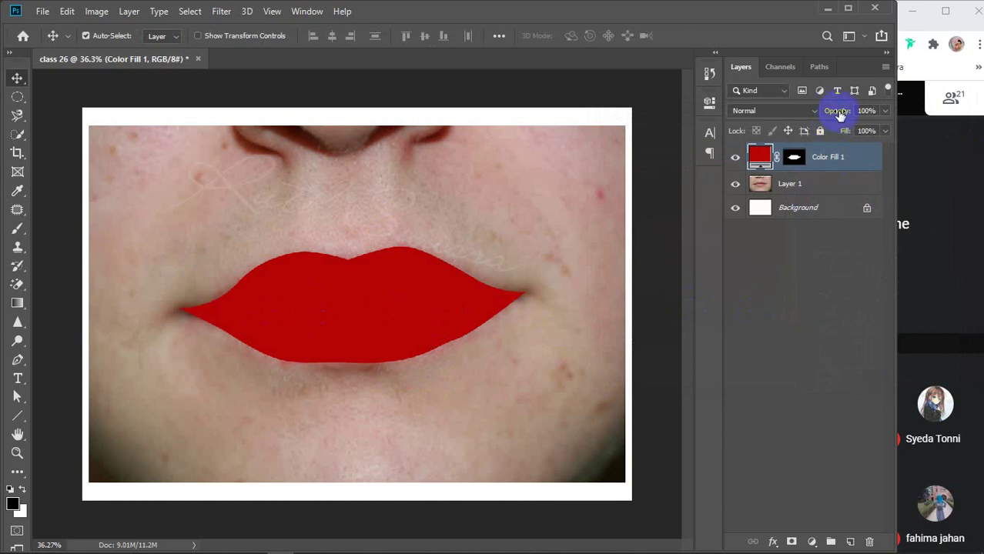
# - Try the red lip fill layer at 51% opacity, inspect the lips up close, and restore the opacity to 100%
pyautogui.moveTo(840, 114)
pyautogui.mouseDown()
pyautogui.moveTo(778, 119)
pyautogui.moveTo(856, 114)
pyautogui.mouseUp()
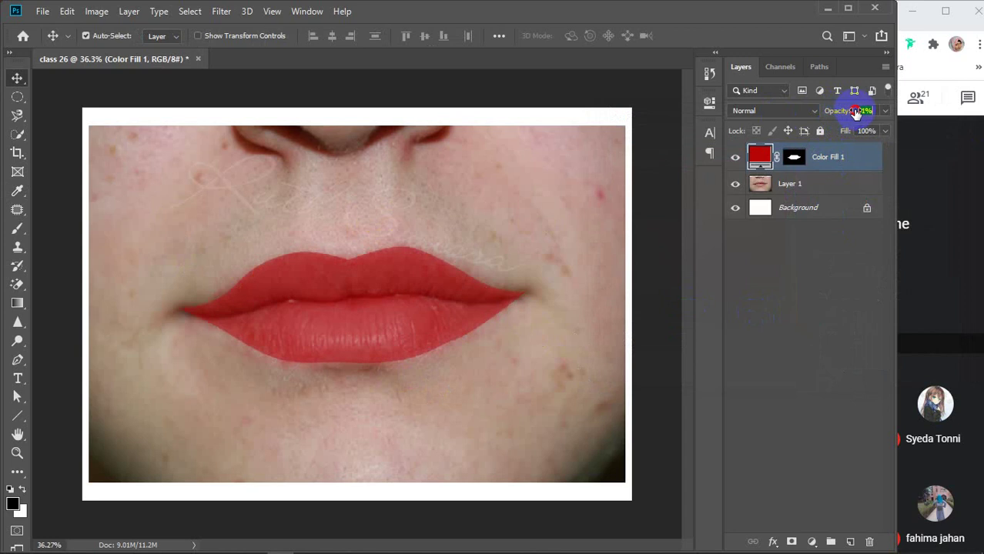
pyautogui.scroll(3, 435, 325)
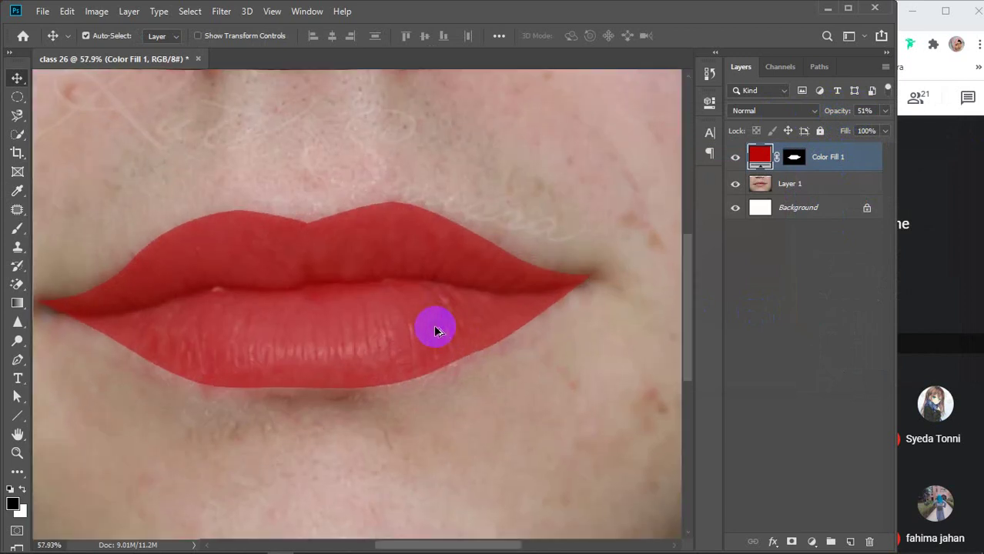
pyautogui.scroll(-3, 383, 316)
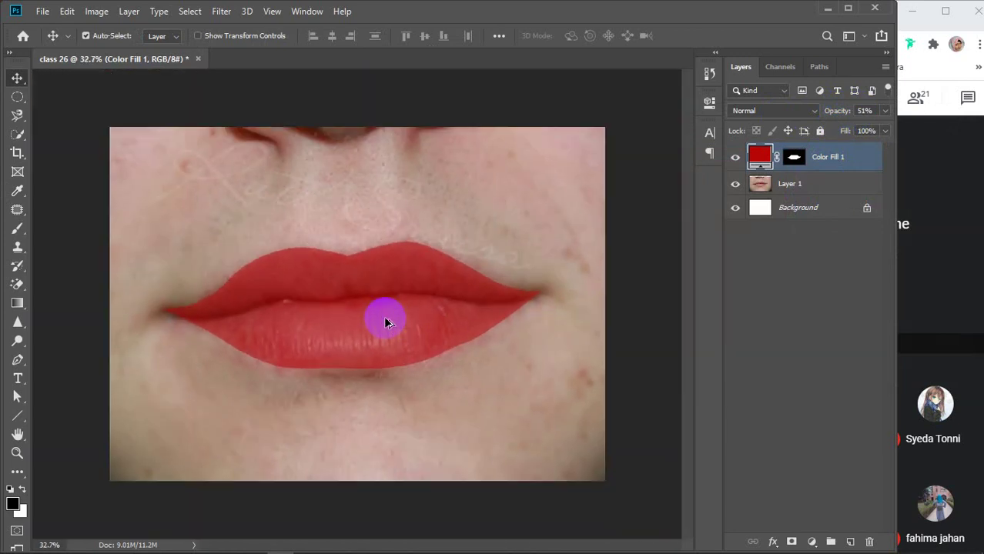
pyautogui.moveTo(831, 114); pyautogui.dragTo(933, 104)
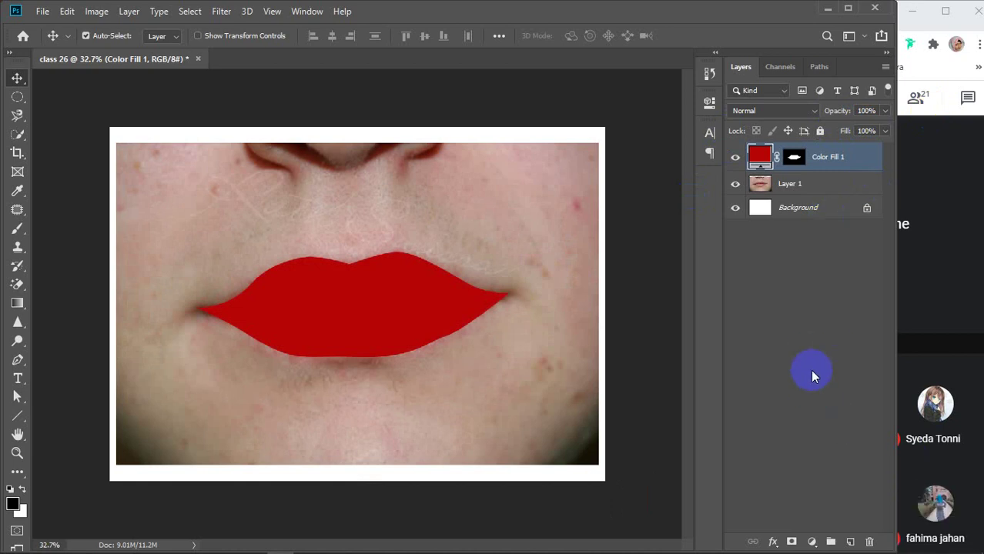
# - Compare blend modes for the red lip fill layer against Normal and set it to Color Burn
pyautogui.click(774, 111)
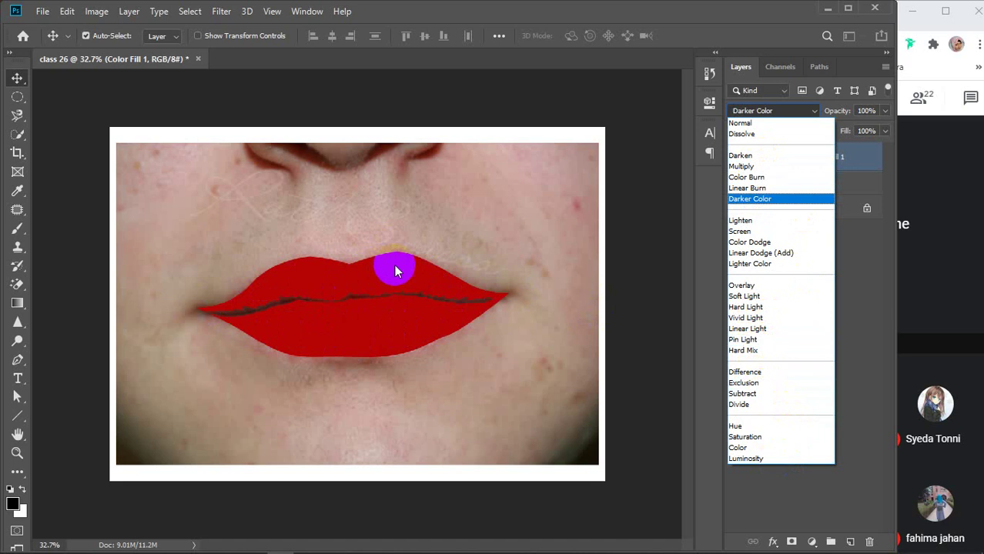
pyautogui.click(757, 177)
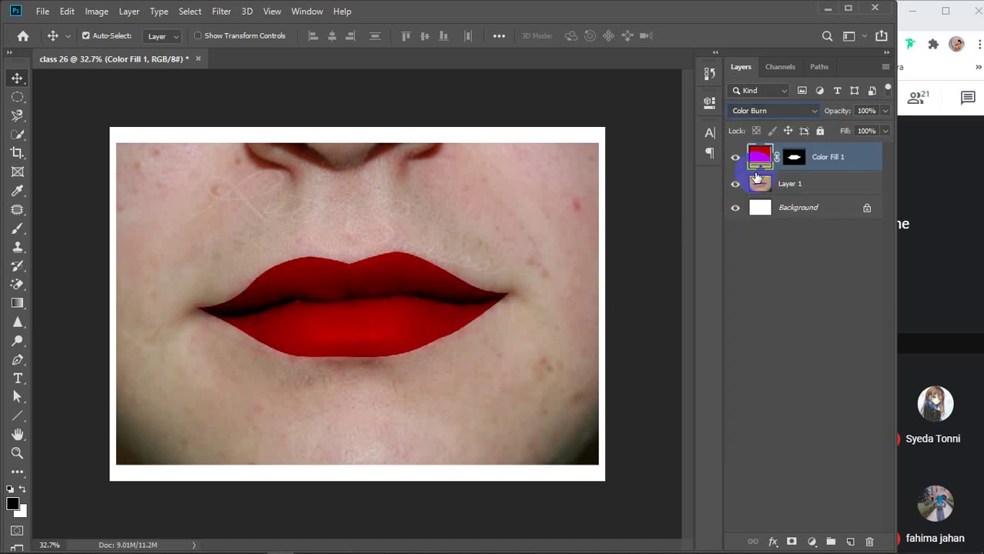
pyautogui.click(796, 113)
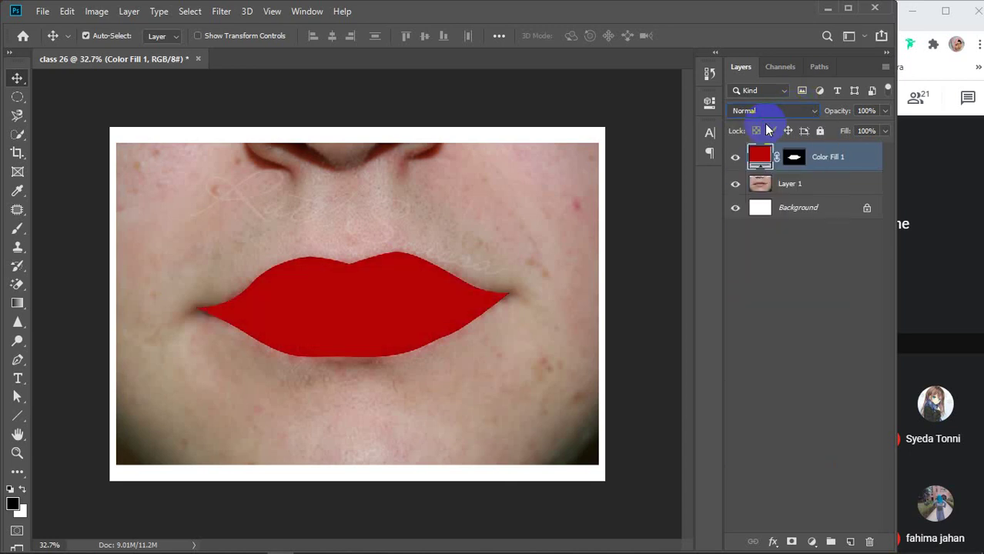
pyautogui.moveTo(769, 110)
pyautogui.mouseDown()
pyautogui.moveTo(786, 125)
pyautogui.moveTo(760, 179)
pyautogui.mouseUp()
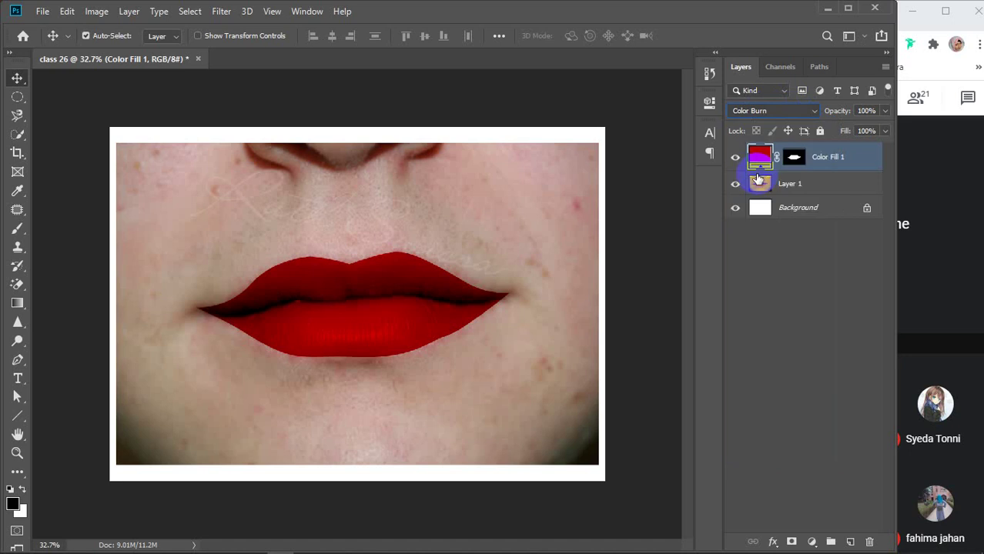
pyautogui.click(794, 303)
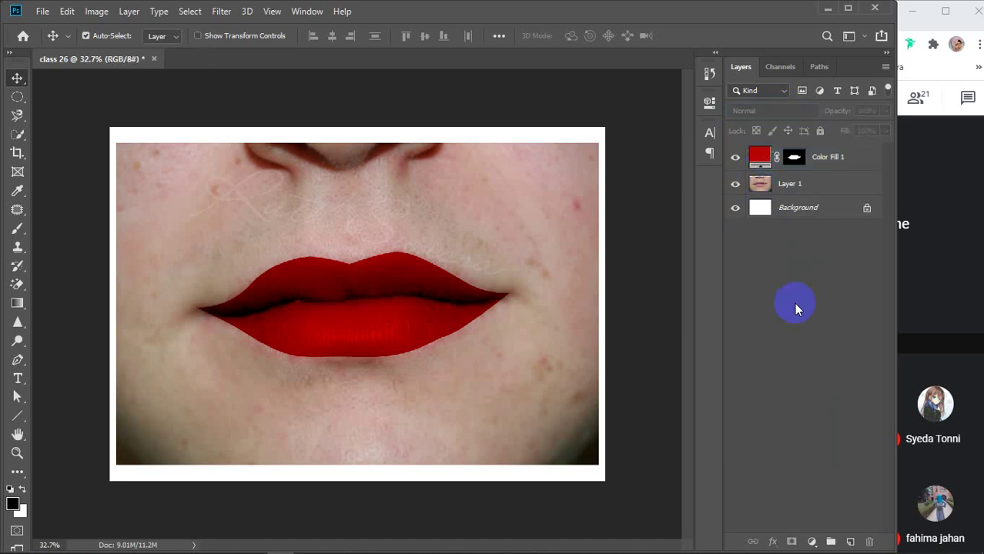
# - Open the lip fill's layer mask in Select and Mask, compare the preview views, and choose On Layers
pyautogui.click(807, 158)
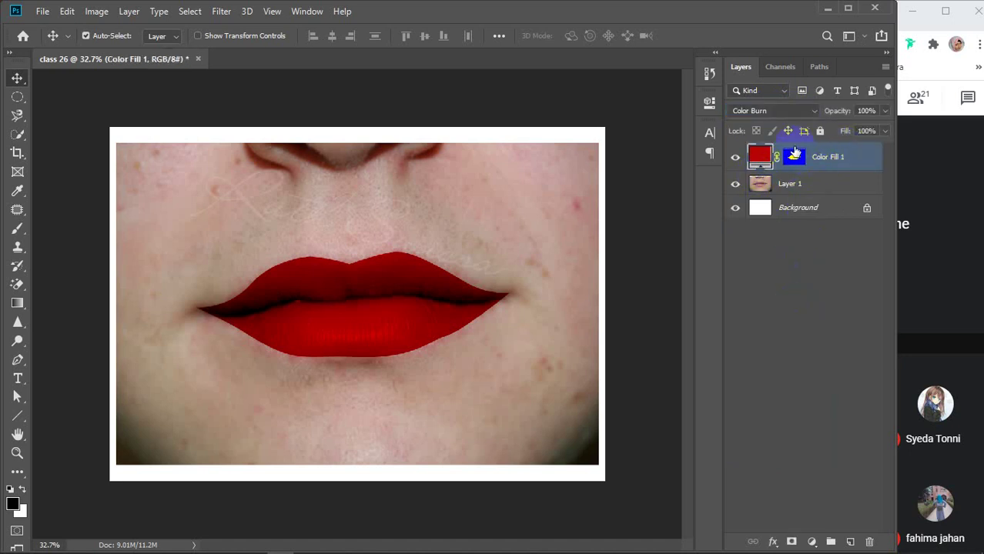
pyautogui.click(796, 161)
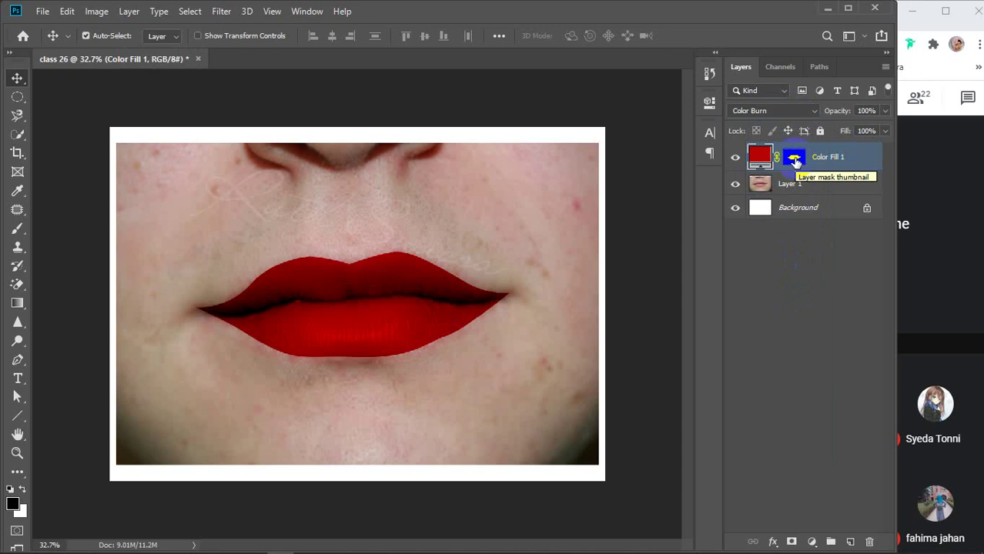
pyautogui.doubleClick(795, 159)
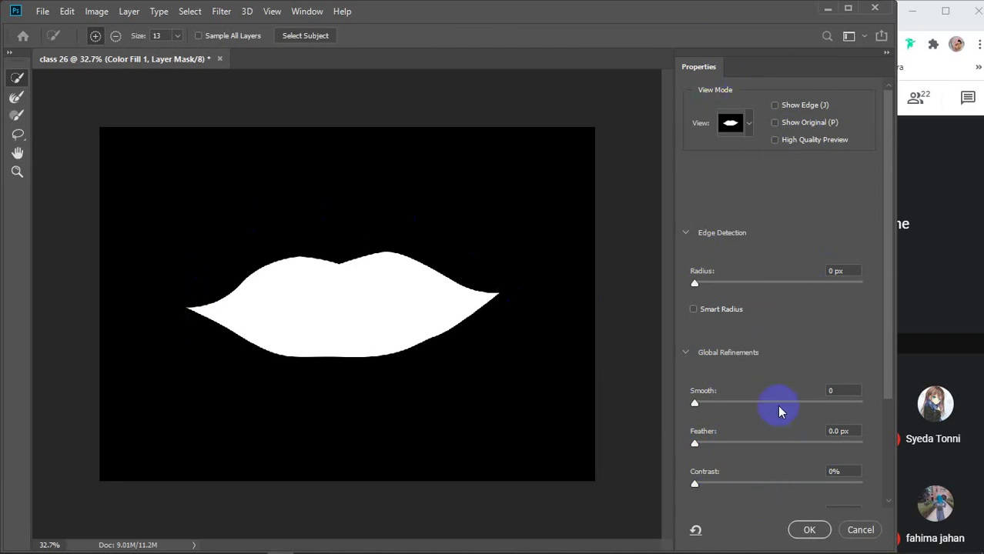
pyautogui.click(750, 125)
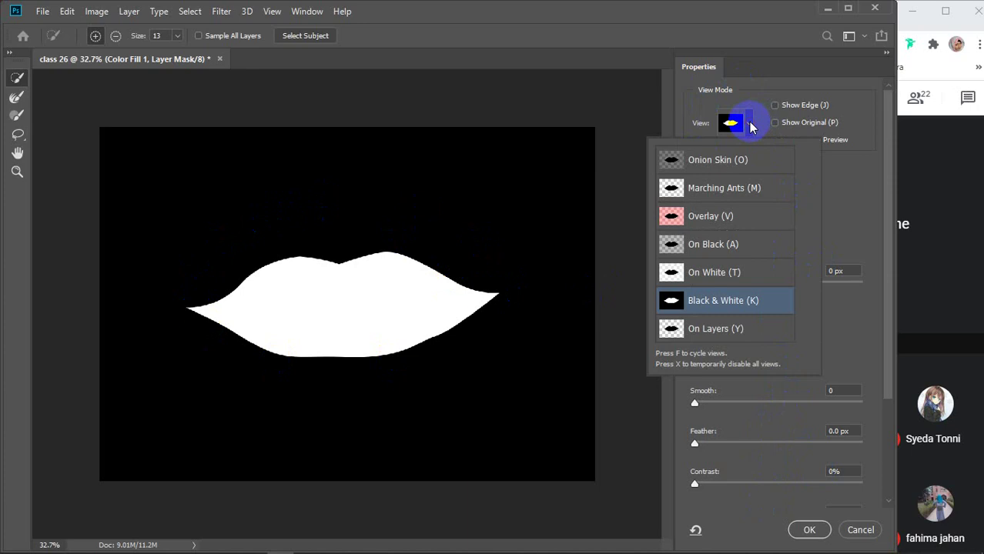
pyautogui.click(698, 191)
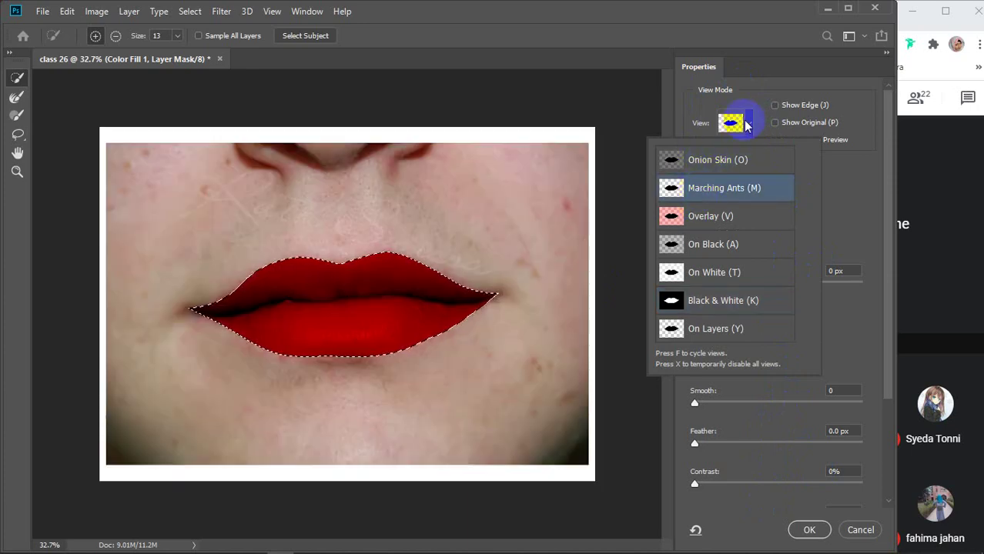
pyautogui.click(713, 272)
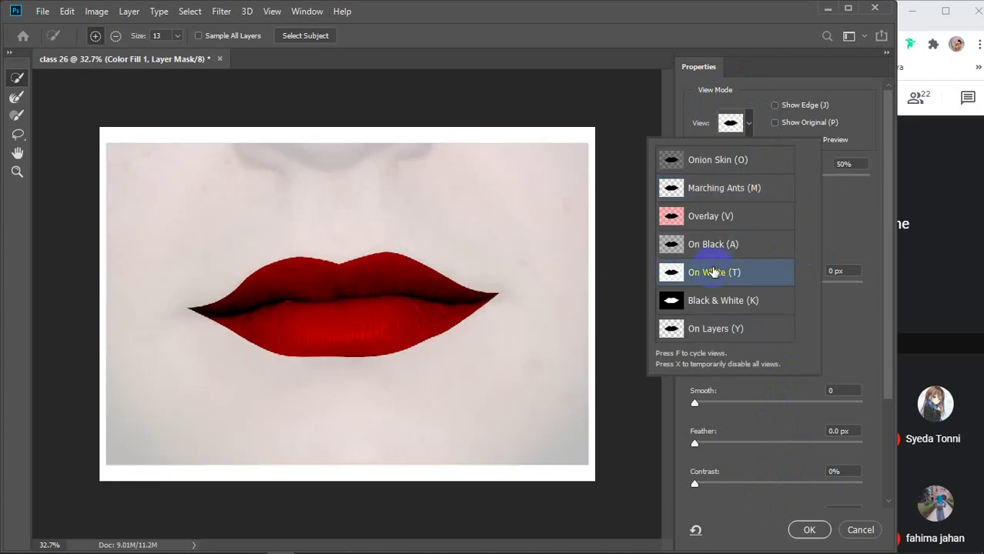
pyautogui.click(728, 306)
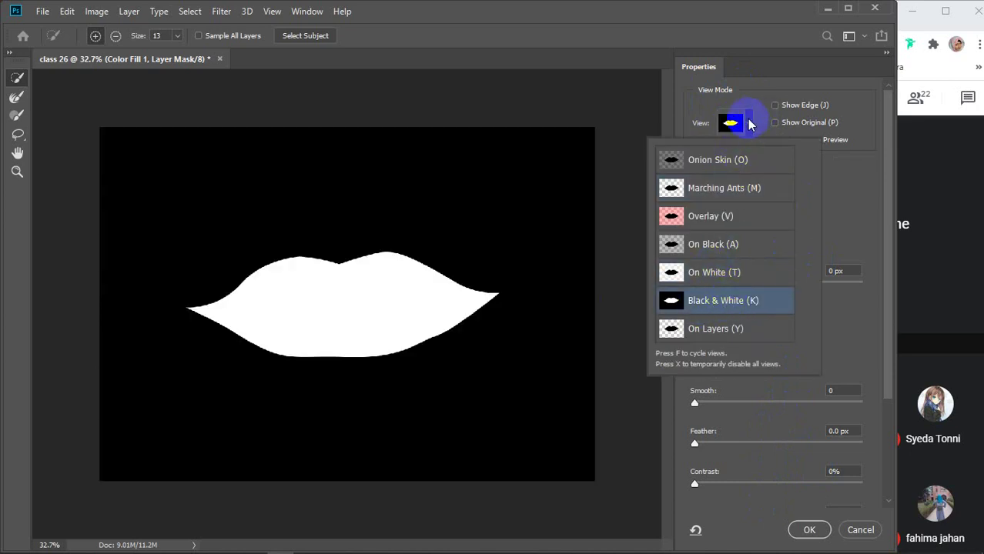
pyautogui.click(720, 274)
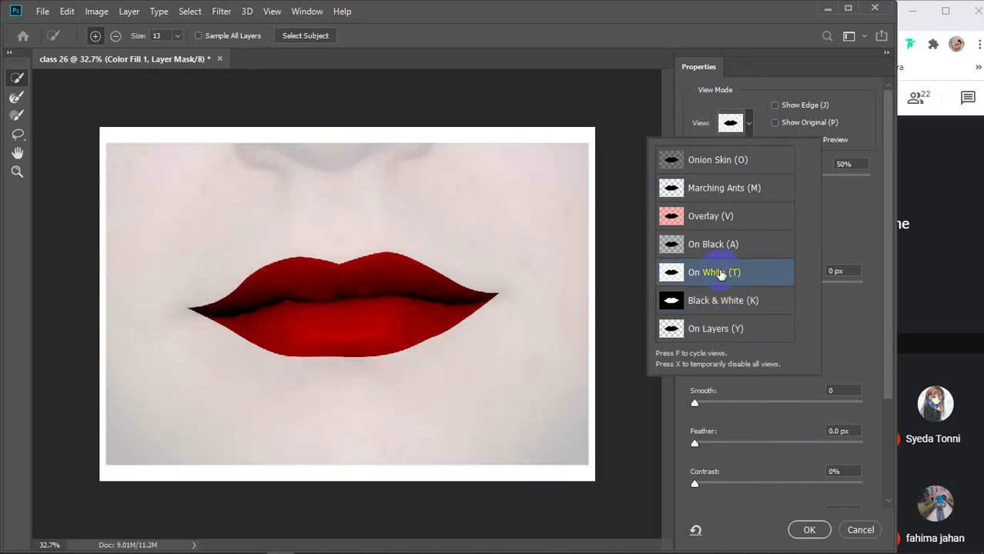
pyautogui.click(716, 330)
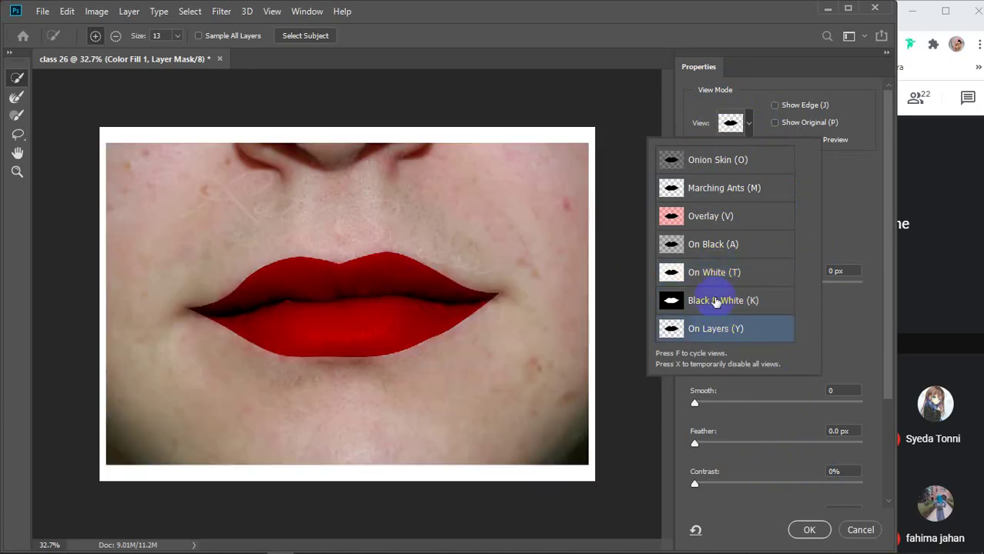
pyautogui.click(752, 128)
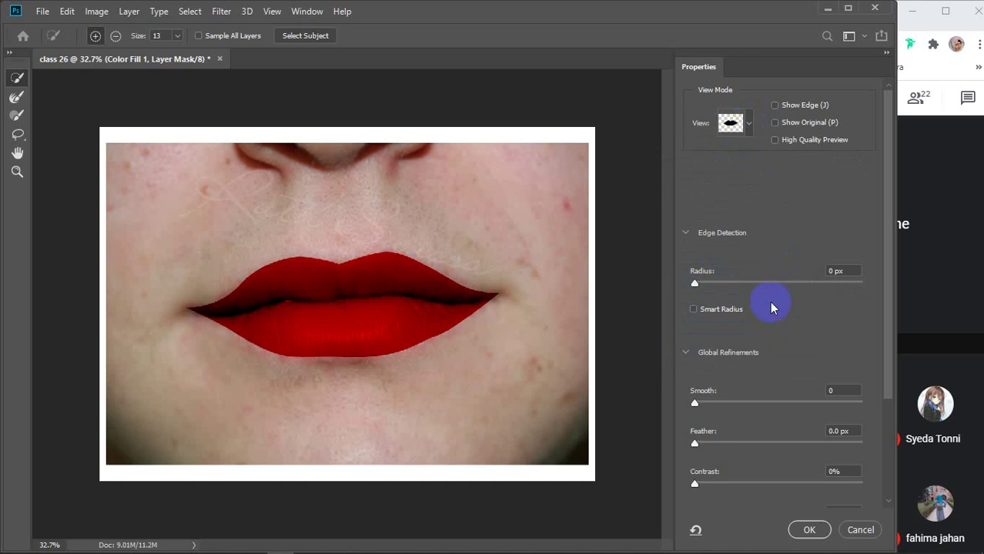
# - Refine the lip mask's edge with a radius of 1 px, Smooth 5 and Feather 5 px
pyautogui.moveTo(708, 285); pyautogui.dragTo(714, 288)
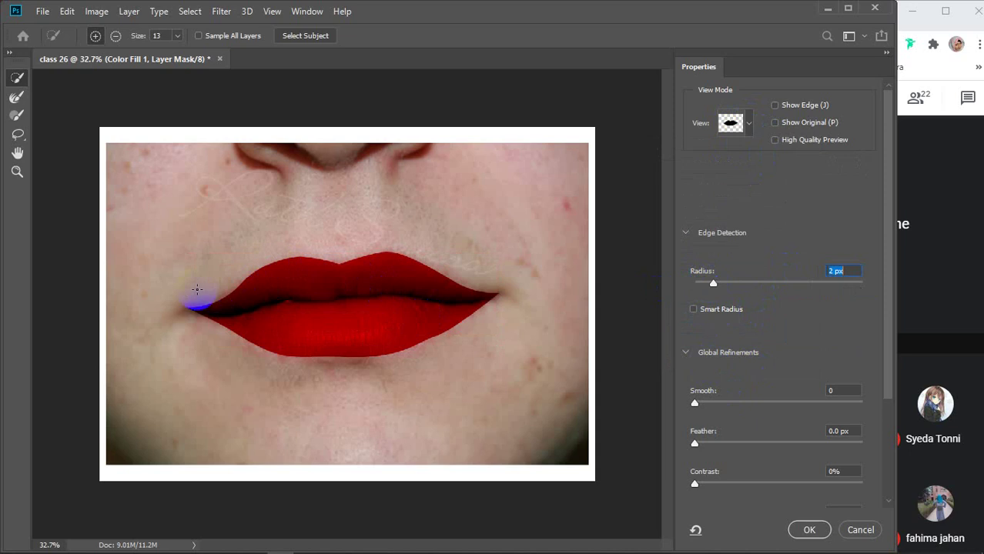
pyautogui.click(711, 285)
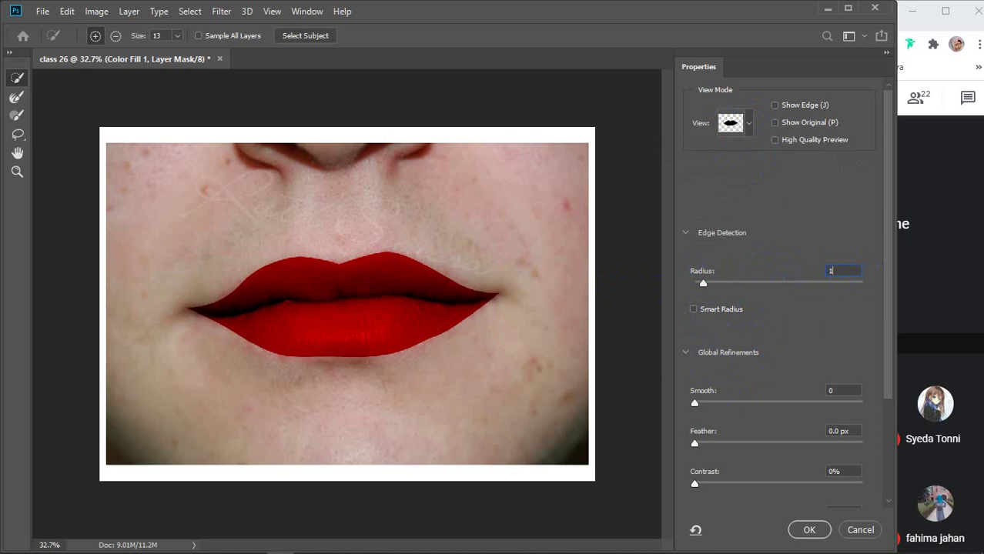
pyautogui.scroll(-1, 759, 394)
pyautogui.scroll(-3, 757, 392)
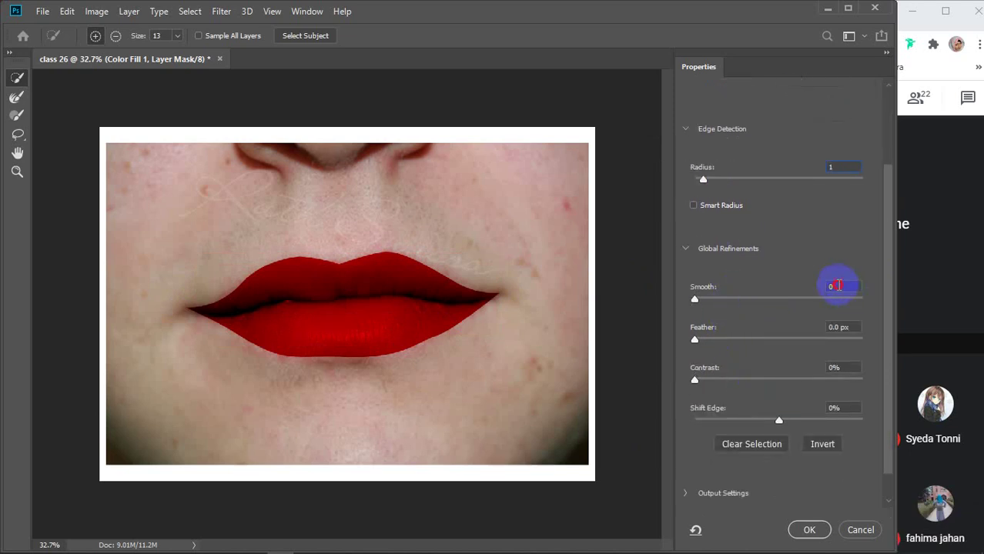
pyautogui.click(828, 288)
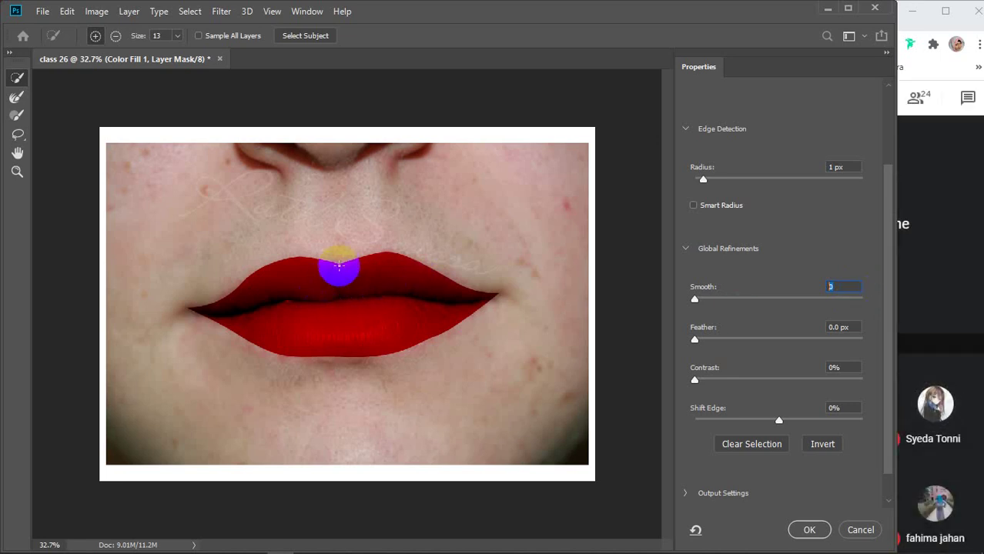
pyautogui.moveTo(340, 264)
pyautogui.mouseDown()
pyautogui.moveTo(405, 254)
pyautogui.moveTo(502, 296)
pyautogui.moveTo(436, 341)
pyautogui.moveTo(363, 357)
pyautogui.moveTo(283, 353)
pyautogui.moveTo(210, 329)
pyautogui.mouseUp()
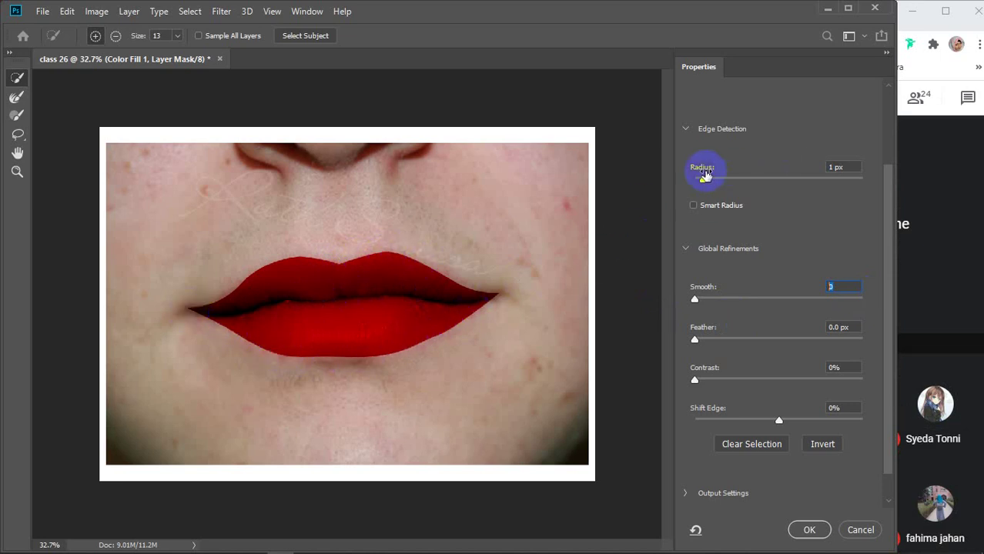
pyautogui.moveTo(404, 256); pyautogui.dragTo(343, 266)
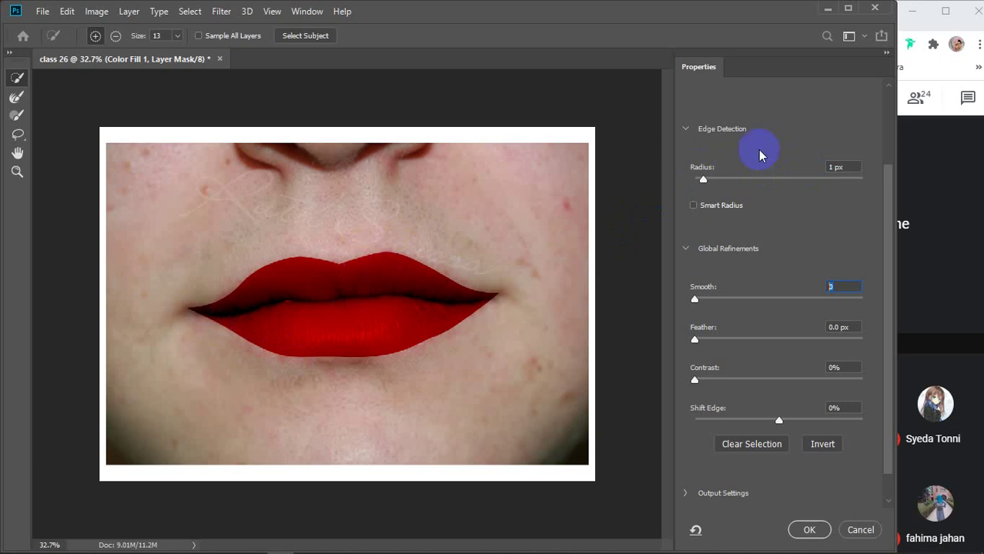
pyautogui.click(855, 289)
pyautogui.click(840, 328)
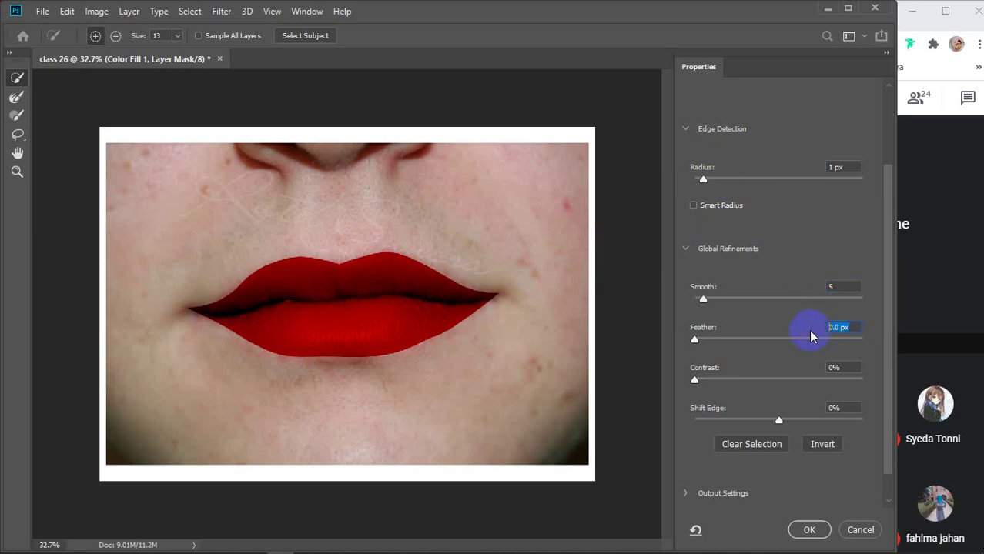
pyautogui.write('5')
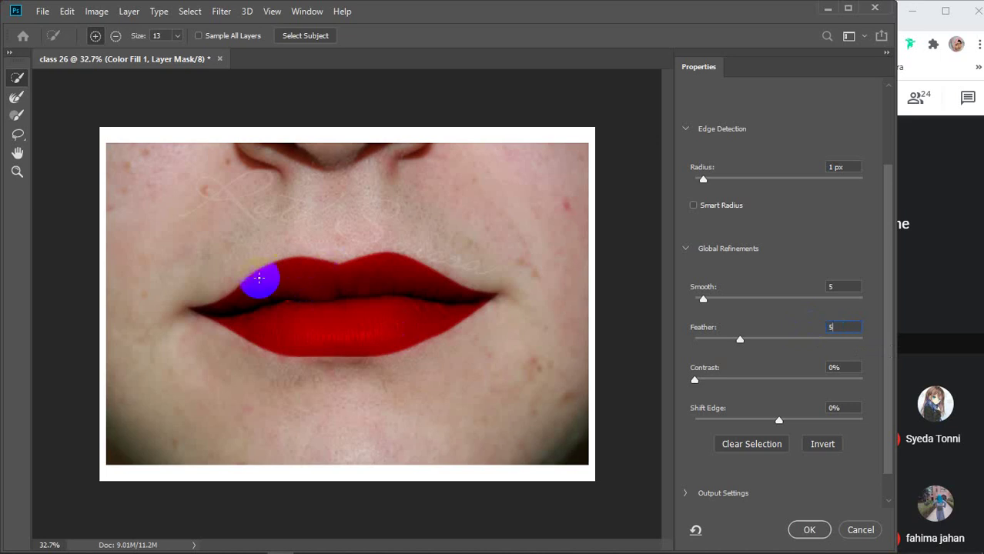
# - Inspect the softened lip mask edge in the On White and Black & White views
pyautogui.scroll(3, 743, 286)
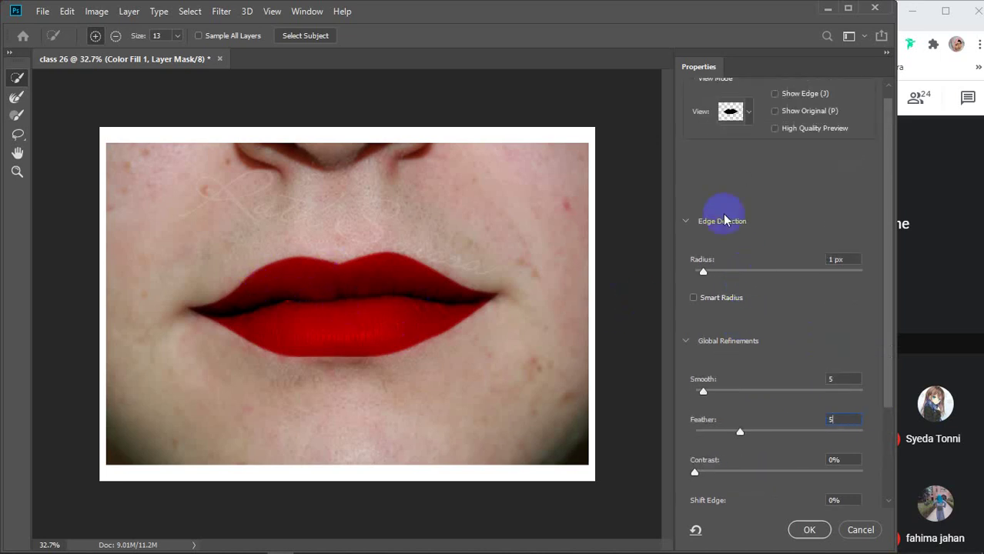
pyautogui.click(751, 125)
pyautogui.click(730, 281)
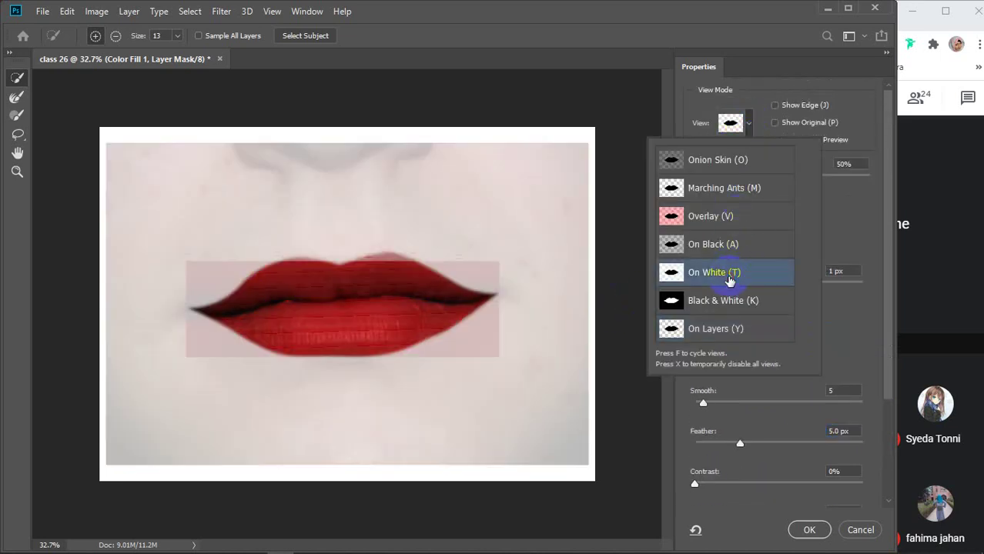
pyautogui.click(728, 301)
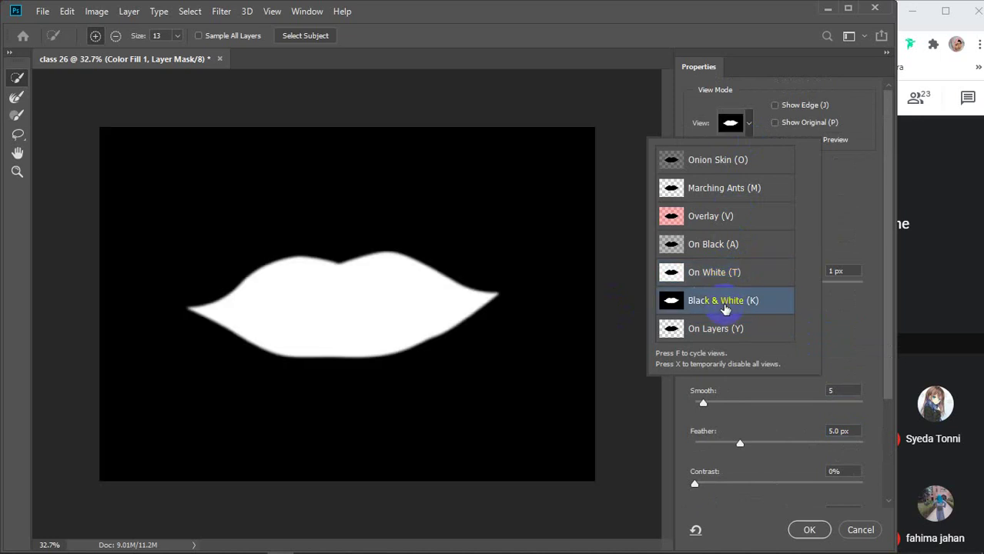
pyautogui.click(744, 121)
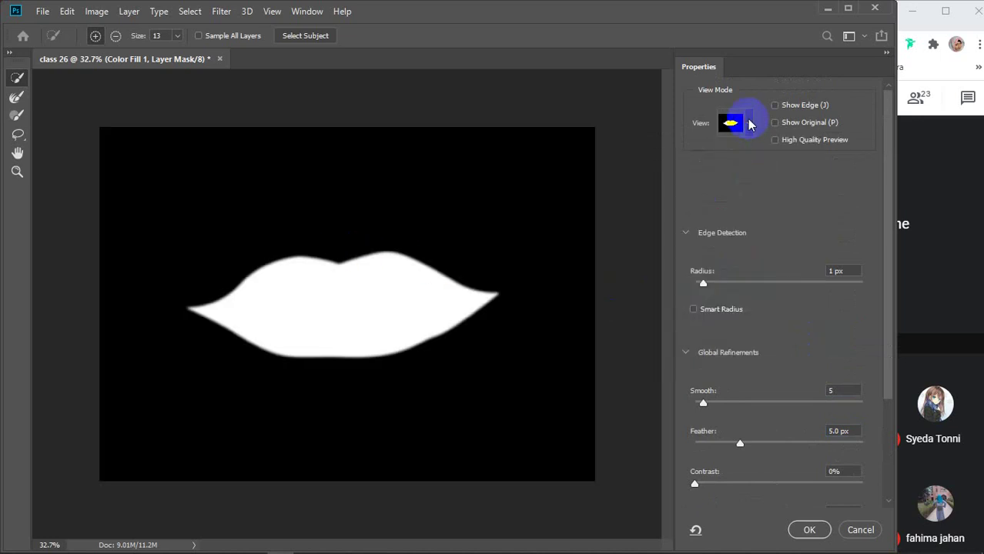
pyautogui.moveTo(365, 269); pyautogui.dragTo(276, 301)
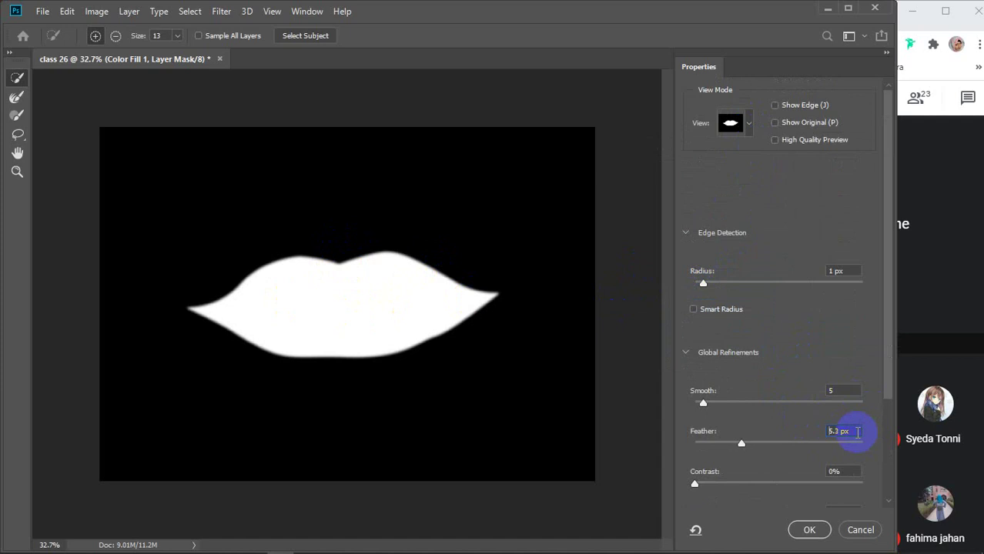
# - Raise the mask's Feather to 7 px, set its Contrast to 2%, and apply the refinement
pyautogui.scroll(4, 858, 432)
pyautogui.scroll(3, 858, 432)
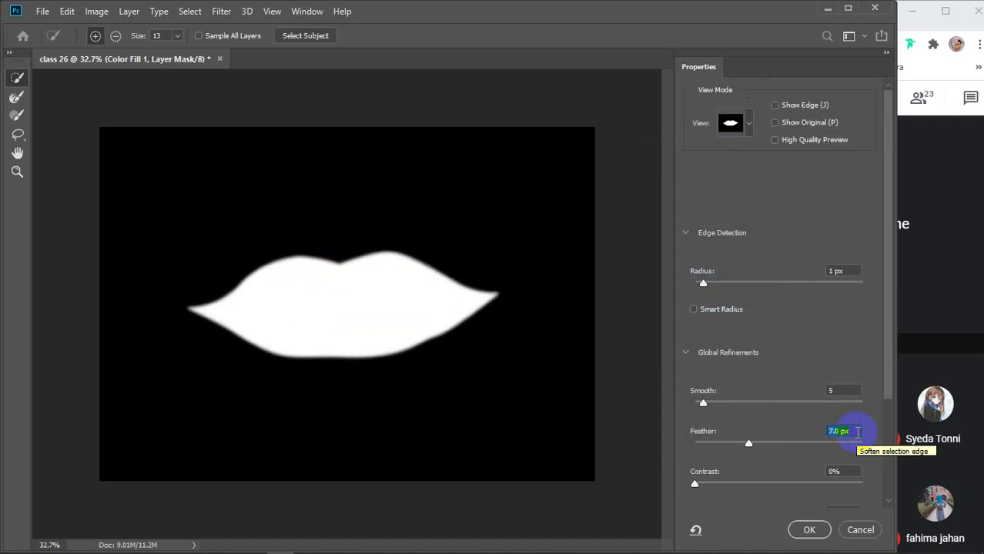
pyautogui.scroll(-2, 793, 394)
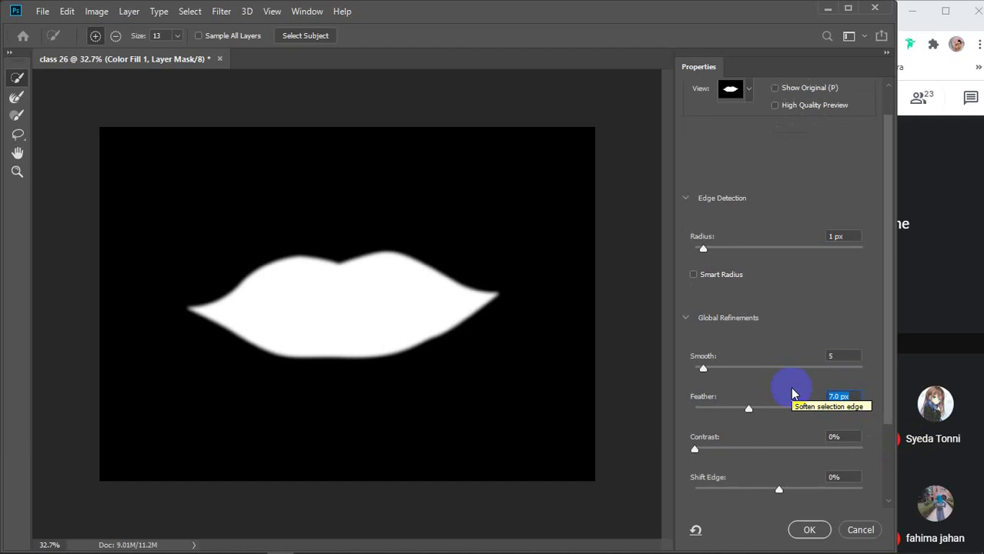
pyautogui.scroll(-3, 794, 394)
pyautogui.click(844, 357)
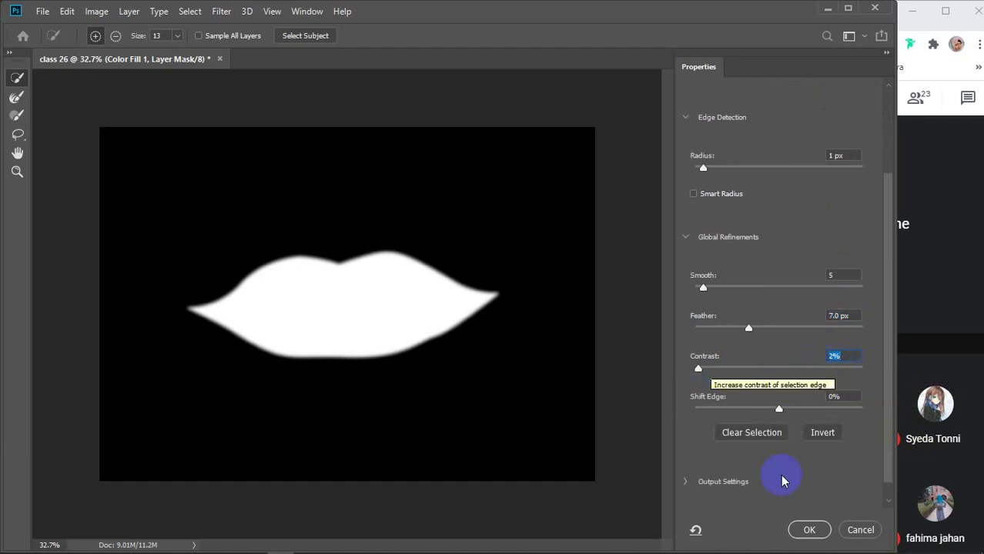
pyautogui.click(806, 532)
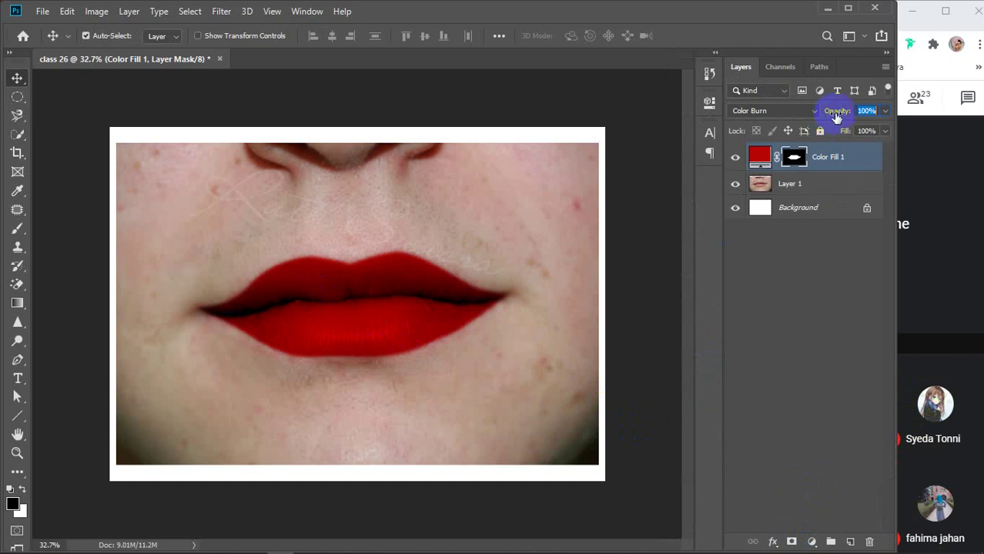
# - Try the Color Burn lip fill layer at 80% opacity, restore it to 100%, and deselect the layer
pyautogui.moveTo(837, 114); pyautogui.dragTo(823, 132)
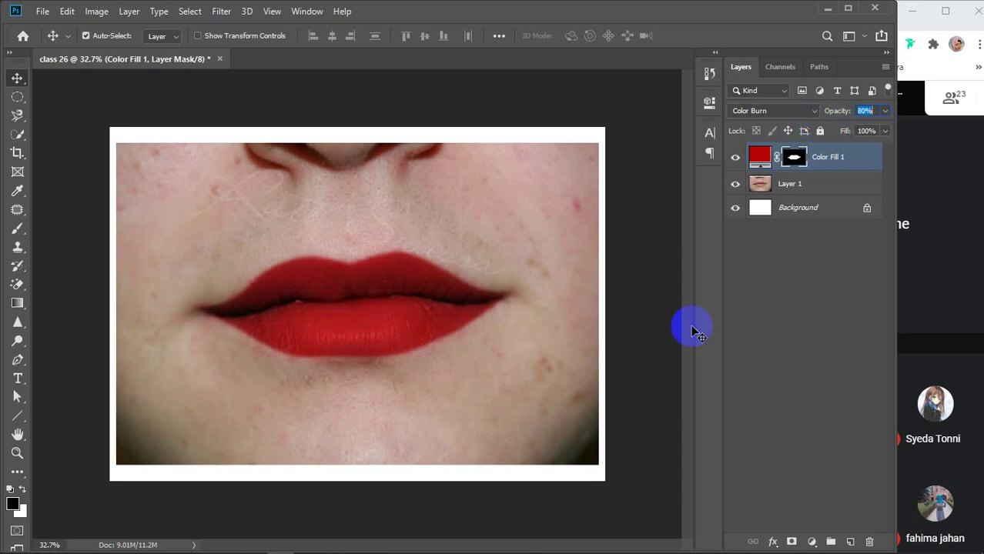
pyautogui.moveTo(835, 114); pyautogui.dragTo(912, 127)
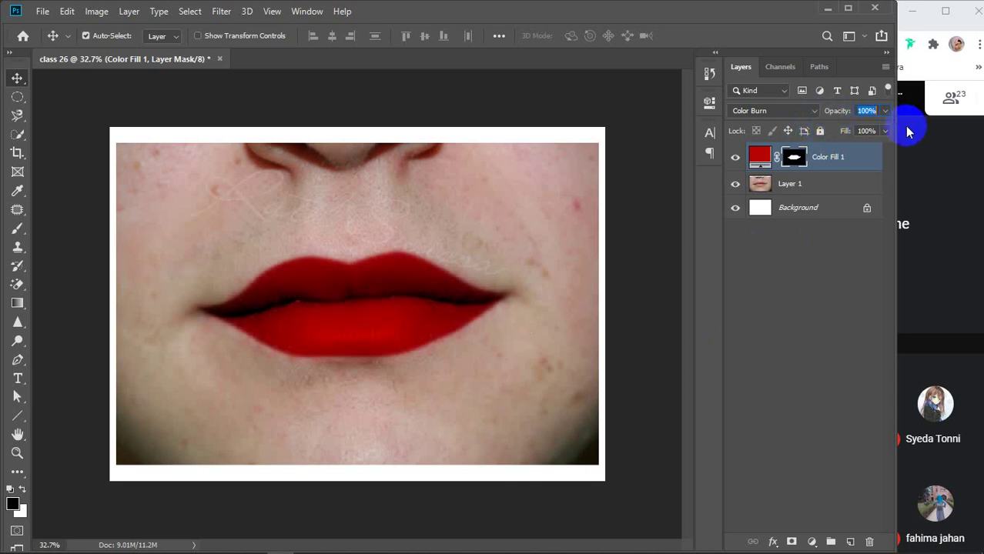
pyautogui.click(788, 336)
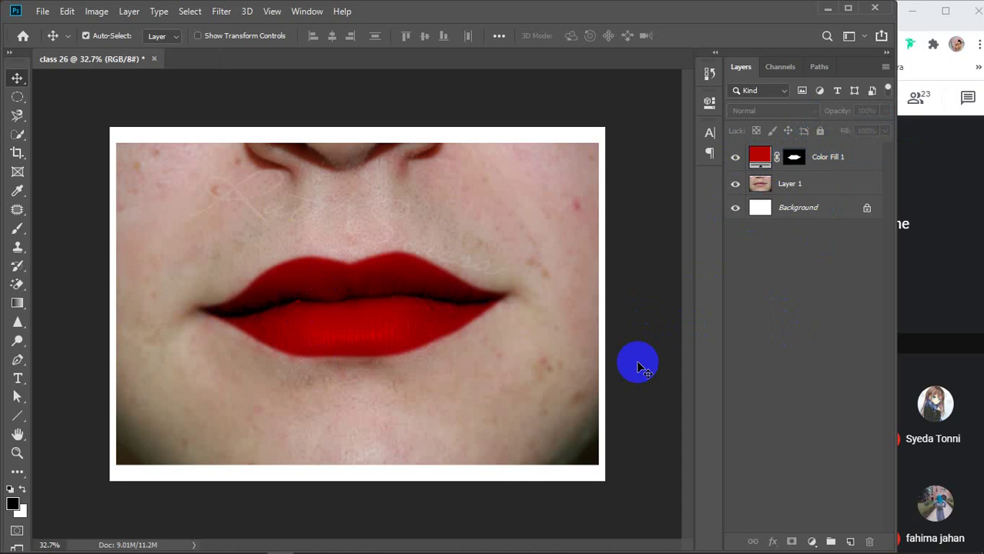
# - Open the lip fill layer's colour for editing and try magenta, orange (ffb505) and bright green (2eff05)
pyautogui.click(841, 159)
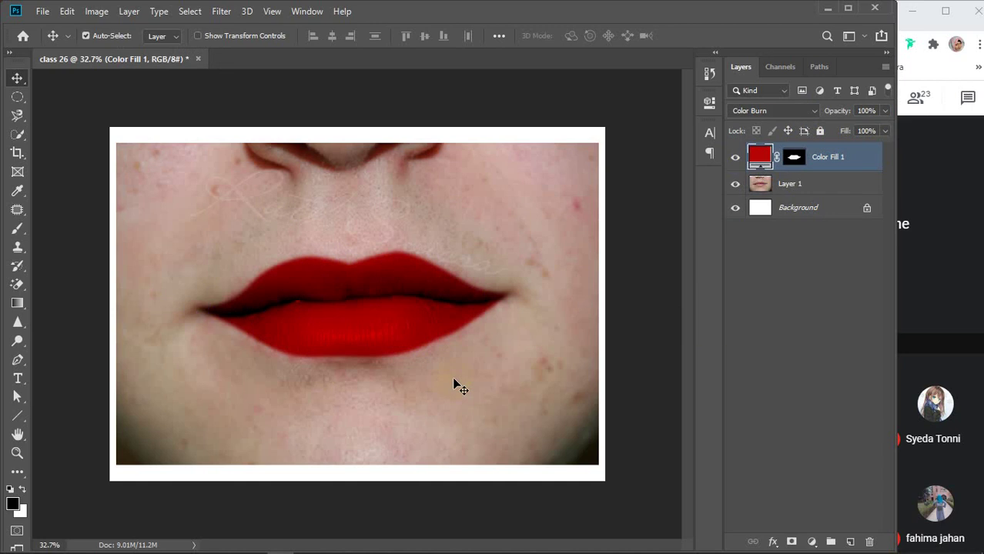
pyautogui.doubleClick(760, 157)
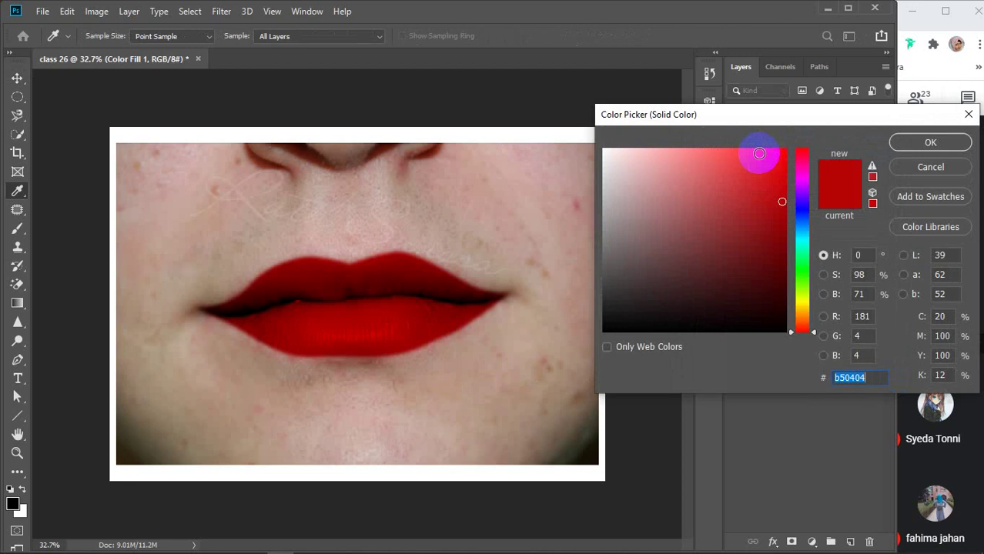
pyautogui.click(803, 176)
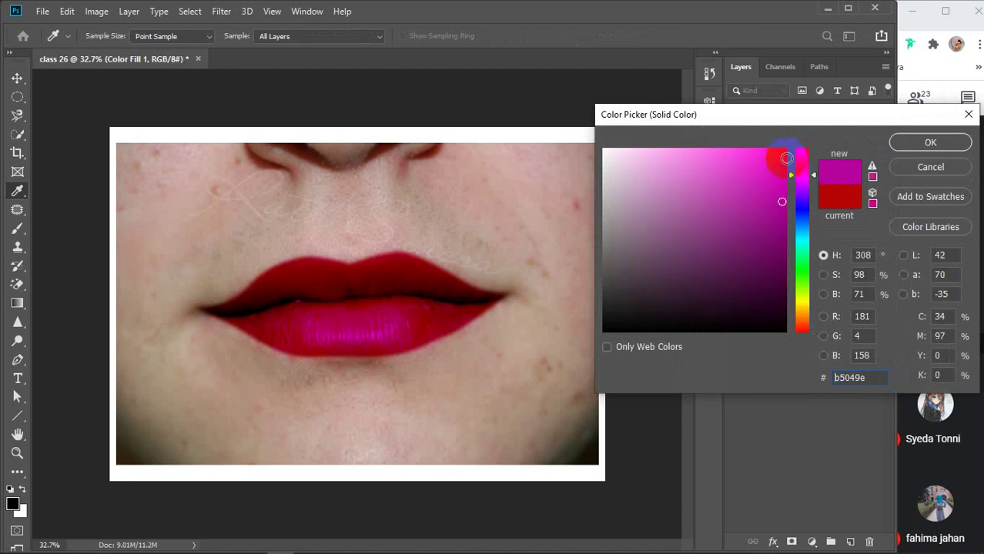
pyautogui.click(782, 149)
pyautogui.moveTo(801, 171); pyautogui.dragTo(805, 310)
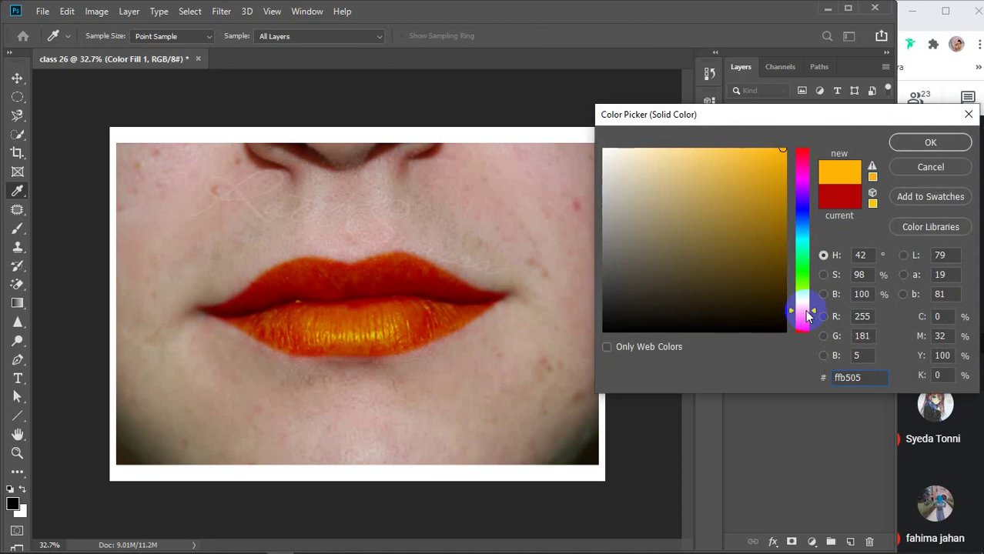
pyautogui.moveTo(339, 350); pyautogui.dragTo(402, 339)
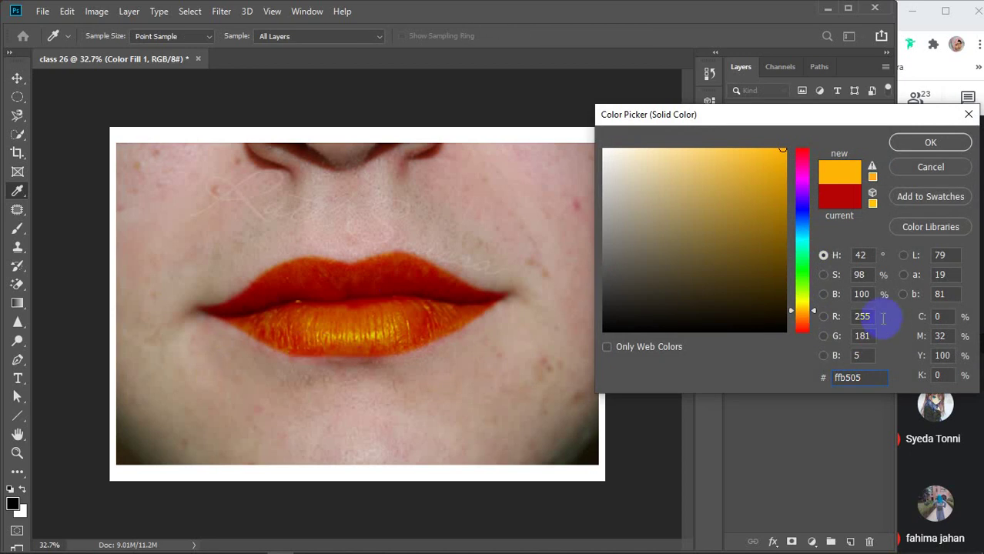
pyautogui.click(799, 275)
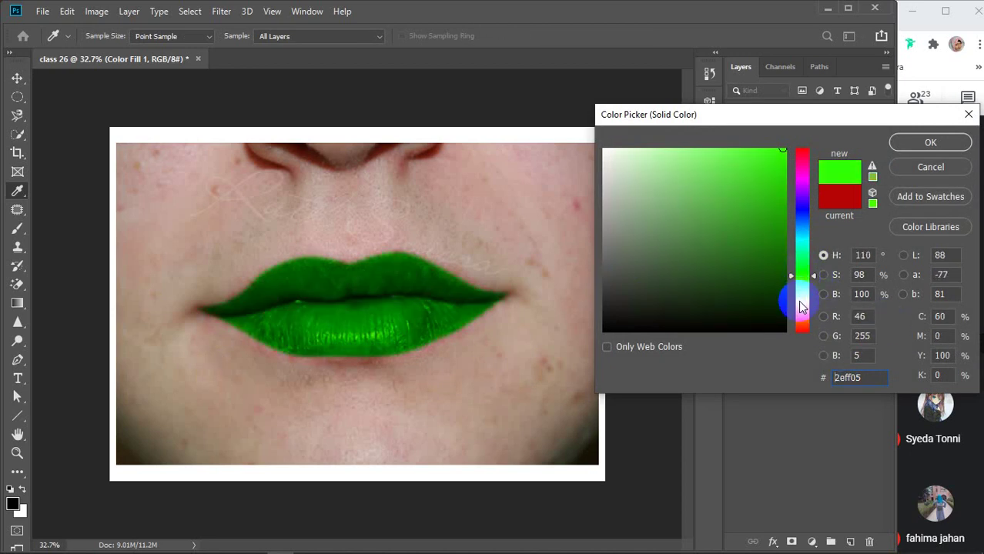
# - Try further hues and shades for the lip fill, including muted red (b91f1f) and dark green (177b0d)
pyautogui.click(801, 302)
pyautogui.moveTo(727, 245)
pyautogui.mouseDown()
pyautogui.moveTo(747, 193)
pyautogui.moveTo(792, 131)
pyautogui.moveTo(637, 186)
pyautogui.mouseUp()
pyautogui.moveTo(797, 227)
pyautogui.mouseDown()
pyautogui.moveTo(801, 238)
pyautogui.moveTo(805, 133)
pyautogui.mouseUp()
pyautogui.click(754, 199)
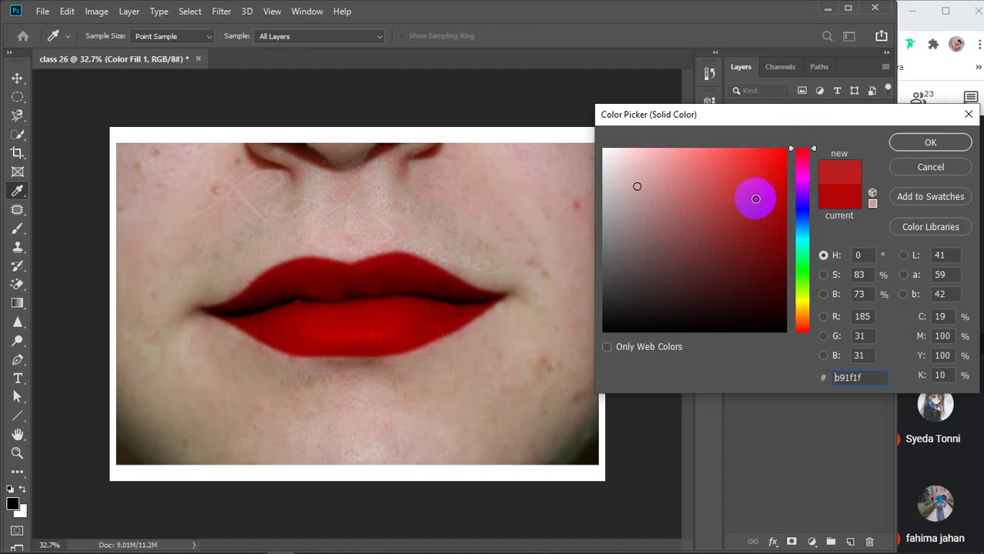
pyautogui.click(768, 244)
pyautogui.click(791, 273)
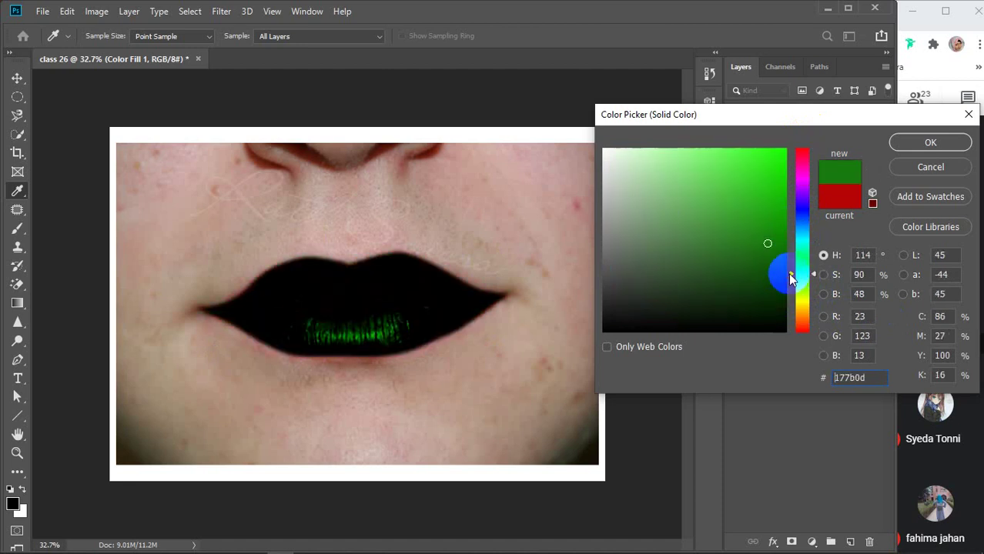
# - Set the lip fill colour to bright red d40000 and apply it
pyautogui.moveTo(778, 232)
pyautogui.mouseDown()
pyautogui.moveTo(773, 223)
pyautogui.moveTo(805, 196)
pyautogui.moveTo(806, 139)
pyautogui.mouseUp()
pyautogui.moveTo(787, 188)
pyautogui.mouseDown()
pyautogui.moveTo(757, 270)
pyautogui.moveTo(773, 264)
pyautogui.moveTo(780, 182)
pyautogui.moveTo(790, 179)
pyautogui.mouseUp()
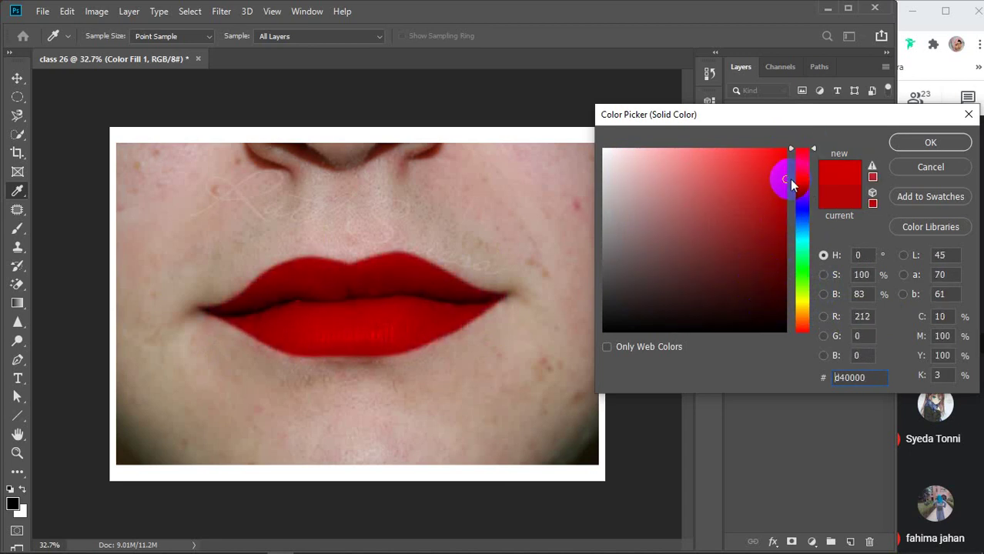
pyautogui.click(909, 142)
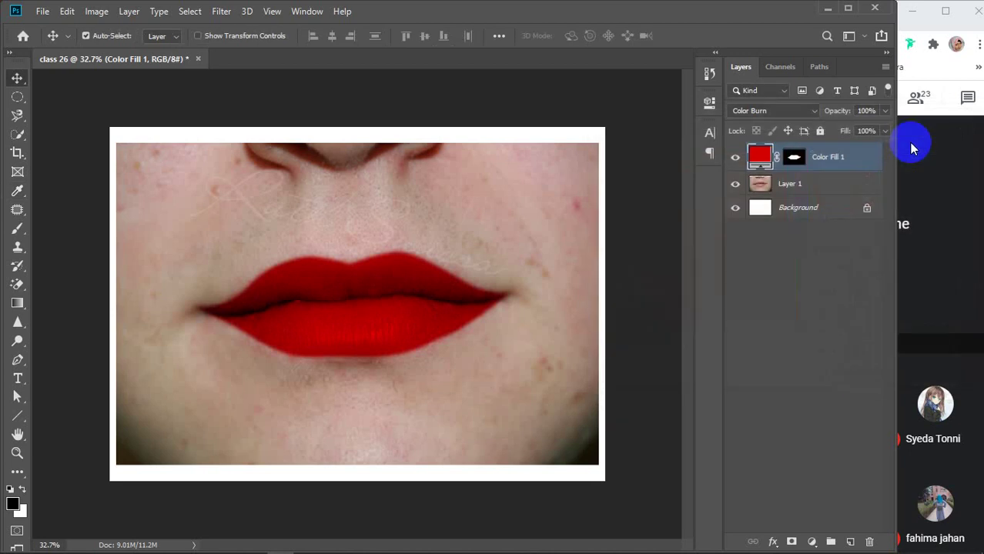
# - Deselect the fill layer and examine the recoloured lips and their edges from afar and up close
pyautogui.scroll(-3, 631, 313)
pyautogui.click(627, 304)
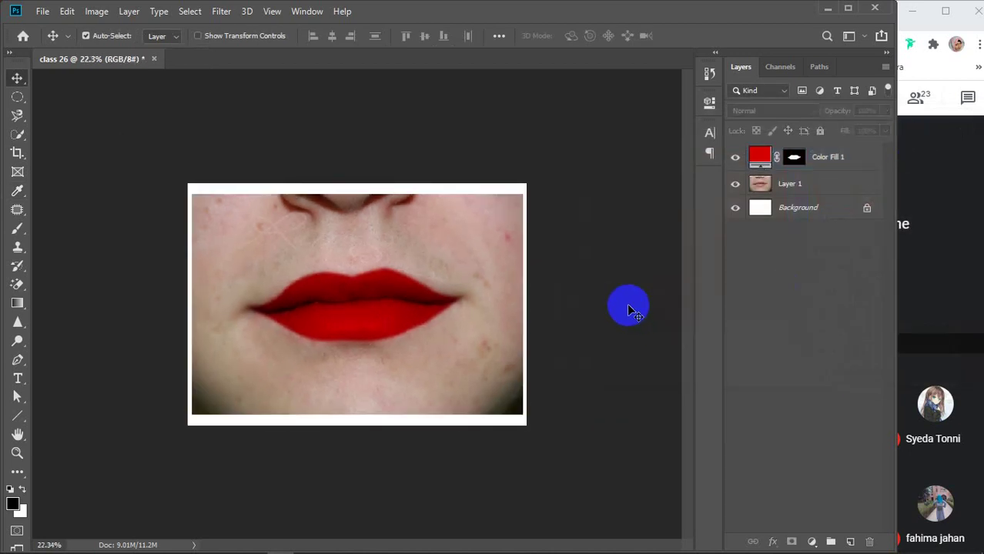
pyautogui.scroll(2, 477, 318)
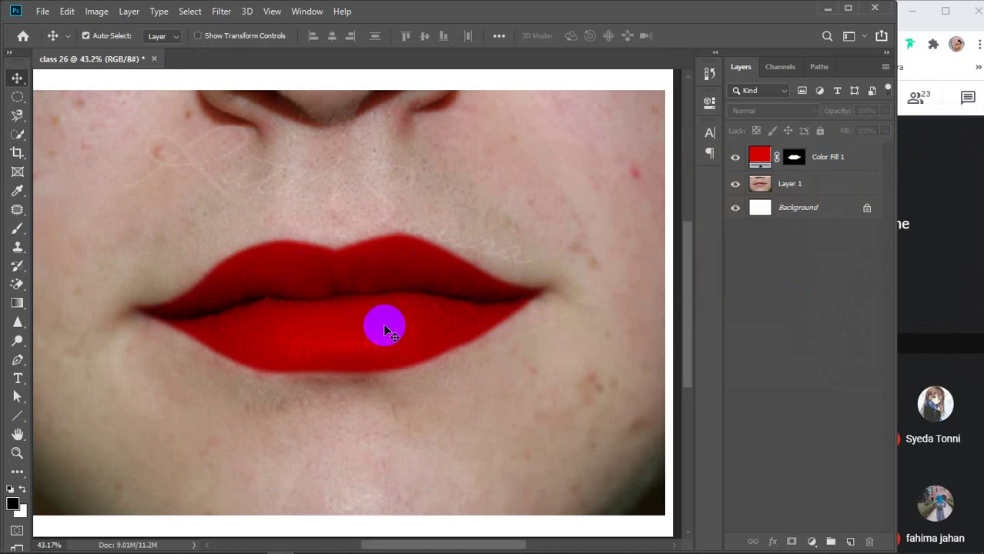
pyautogui.scroll(1, 388, 331)
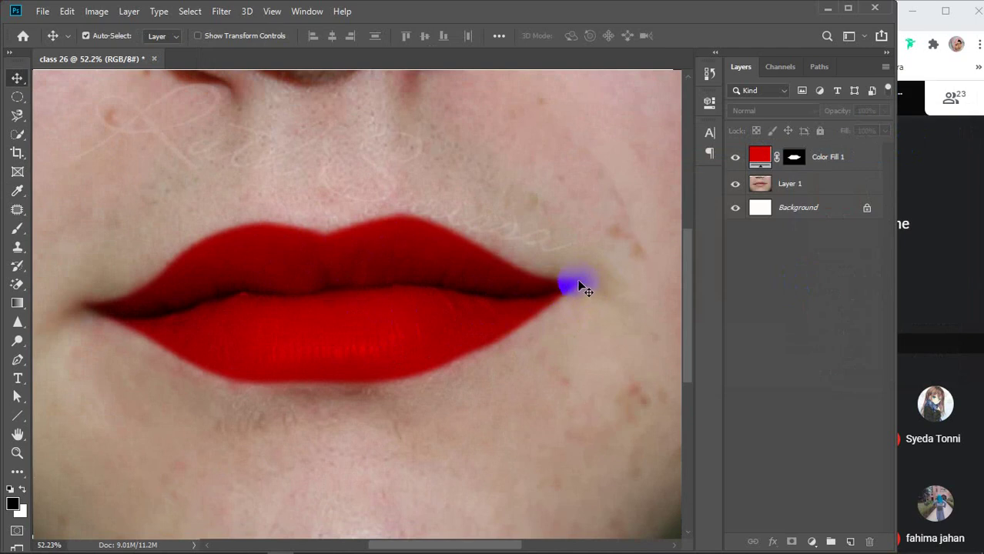
pyautogui.click(356, 220)
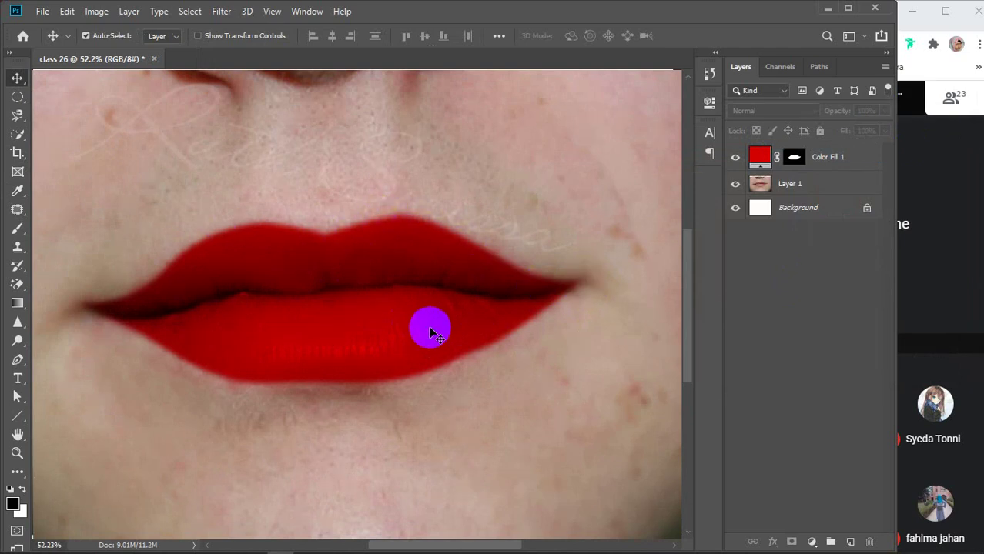
pyautogui.scroll(2, 432, 325)
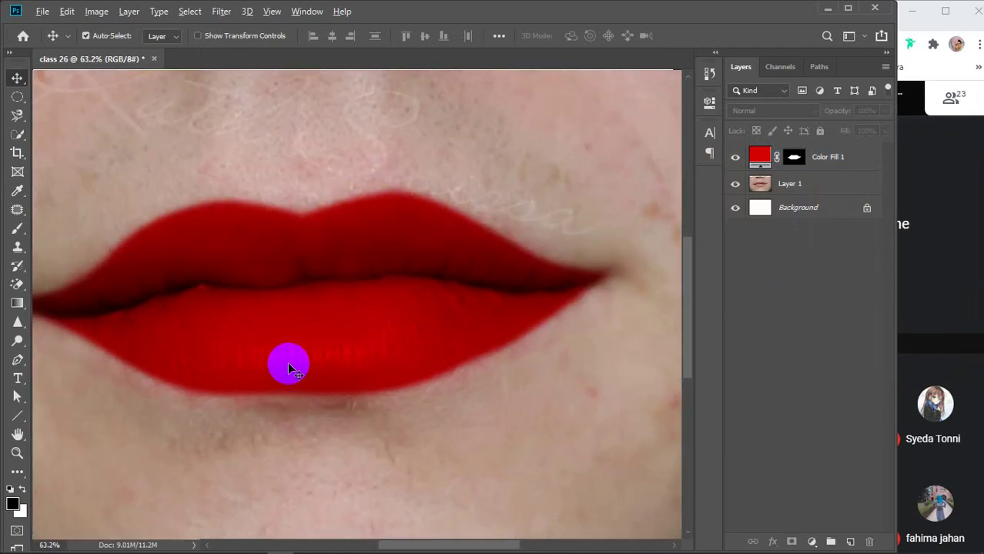
pyautogui.scroll(-4, 288, 364)
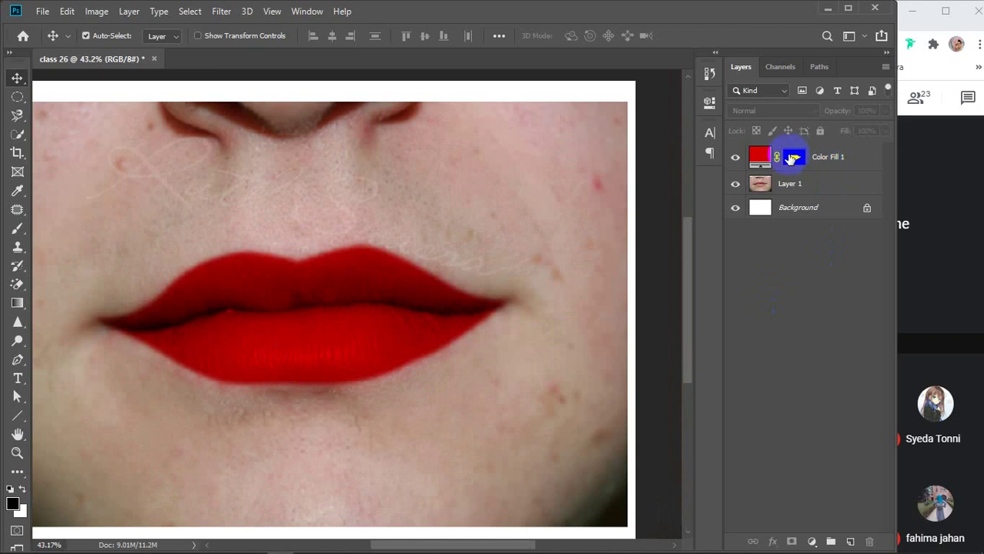
# - Refine the lip mask with Smooth 5, Feather 5 px and Contrast 1%, apply it, and deselect the layer
pyautogui.doubleClick(796, 157)
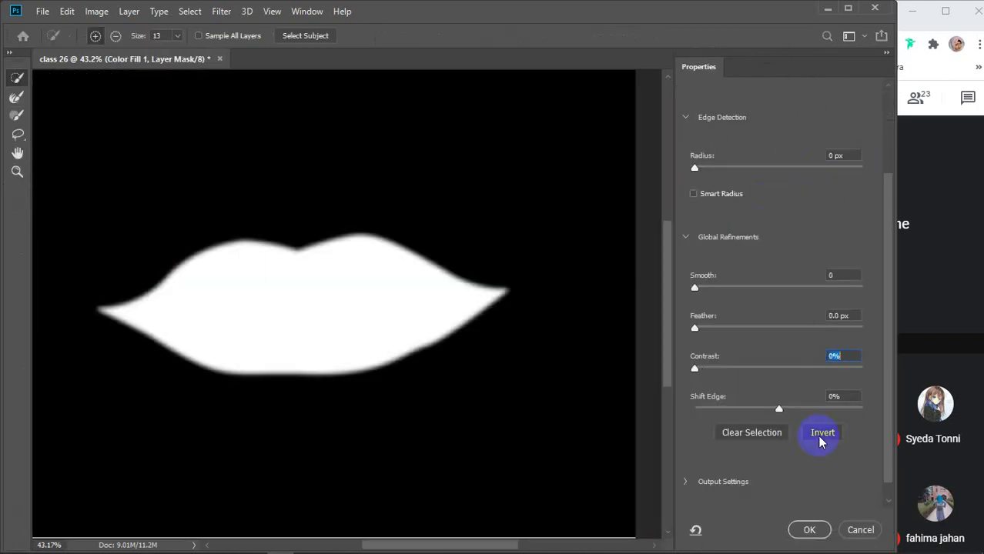
pyautogui.click(826, 277)
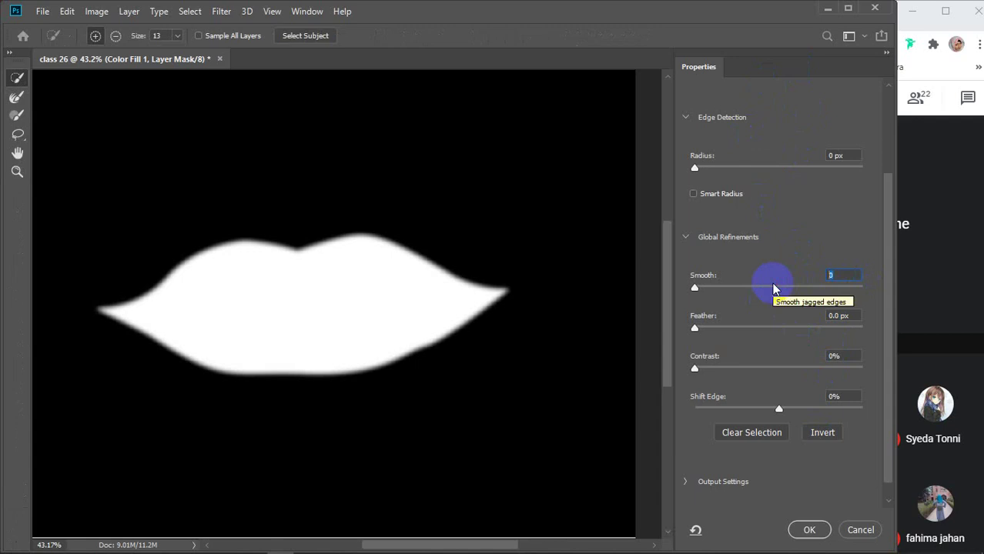
pyautogui.write('5')
pyautogui.click(844, 315)
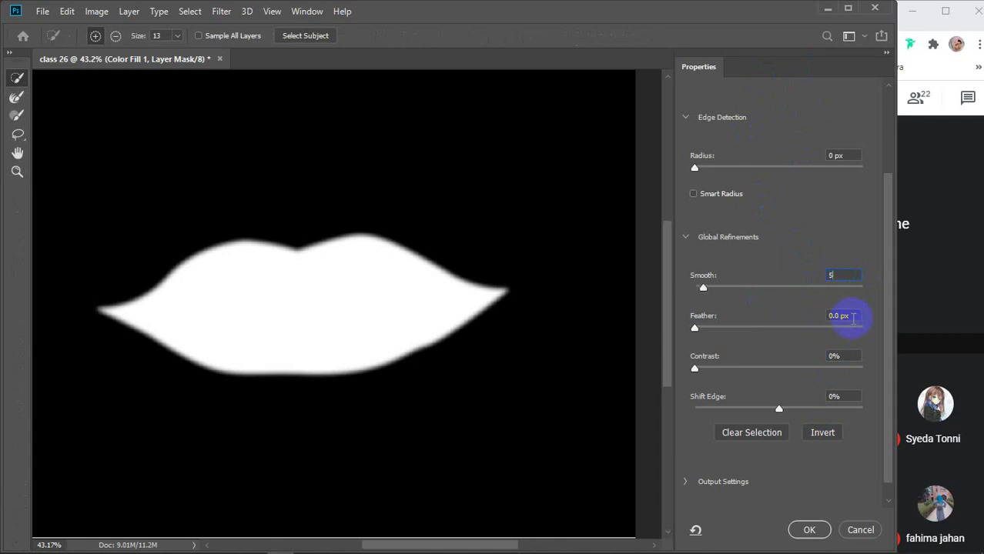
pyautogui.write('5')
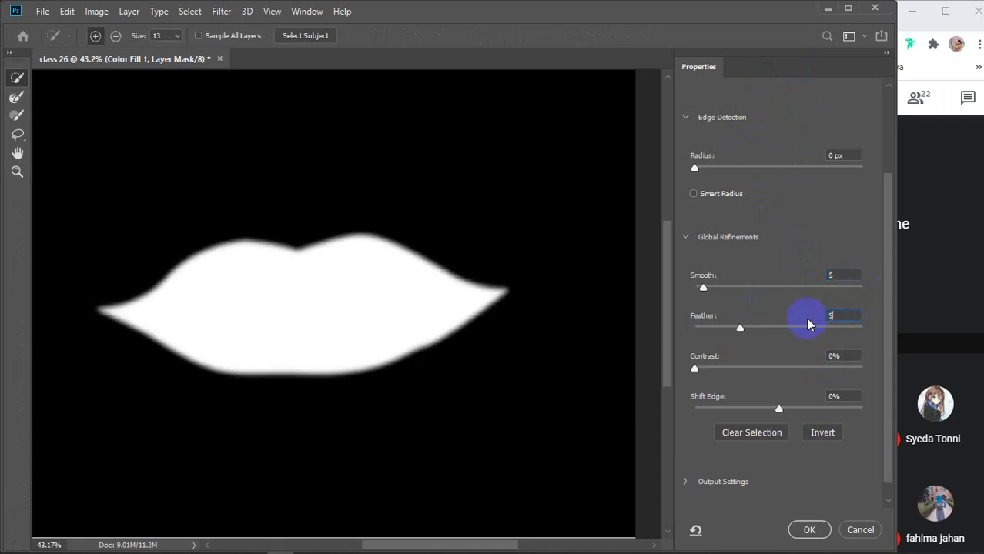
pyautogui.click(847, 357)
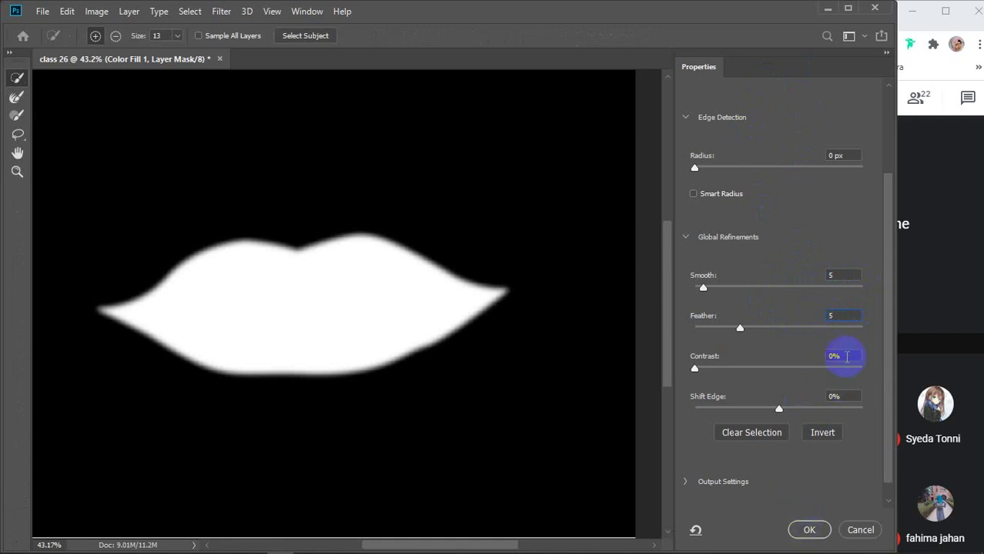
pyautogui.press('Return')
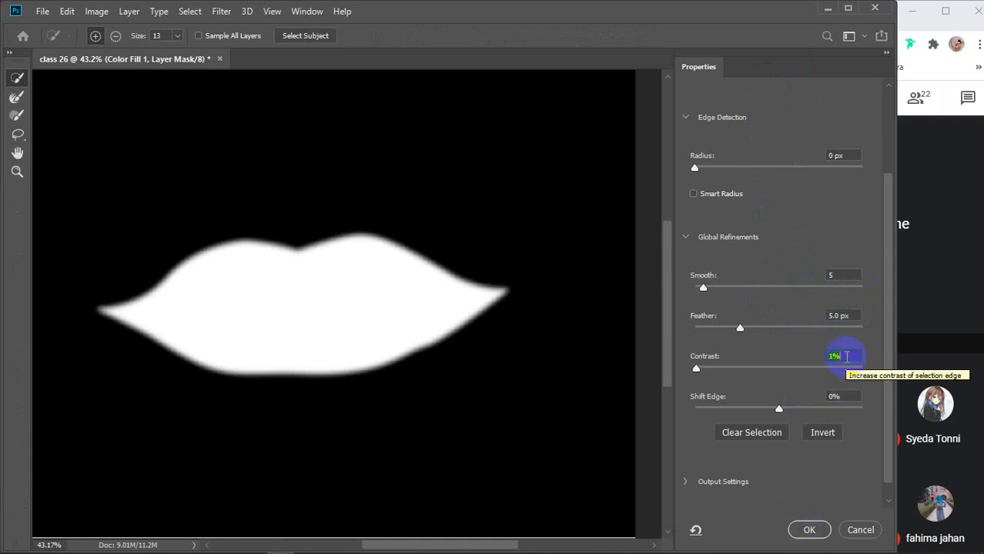
pyautogui.click(809, 530)
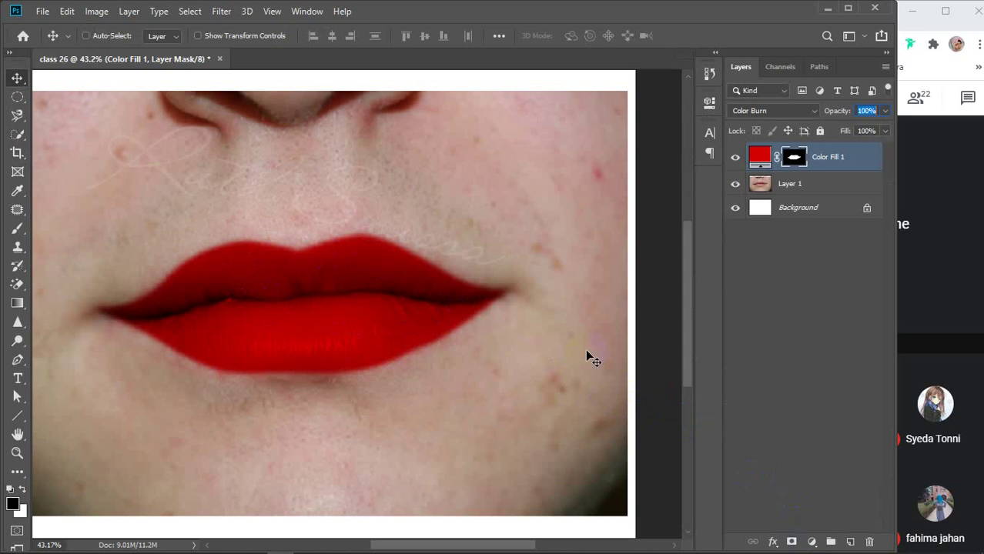
pyautogui.press('ctrl')
pyautogui.click(787, 311)
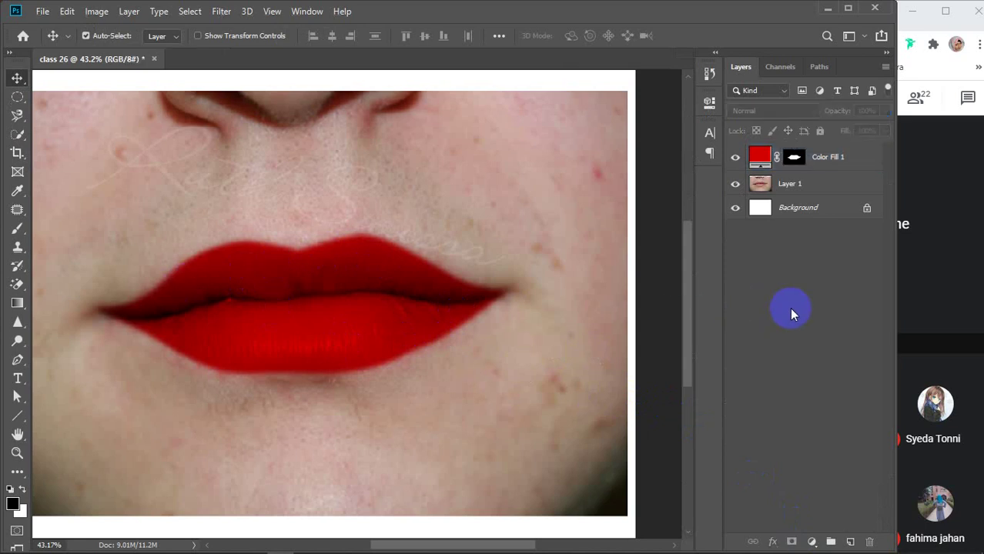
# - Refine the lip mask again with radius 5 px, Smooth 30, Feather 20.1 px and Contrast 6%, and inspect the lip edges up close
pyautogui.scroll(-2, 419, 323)
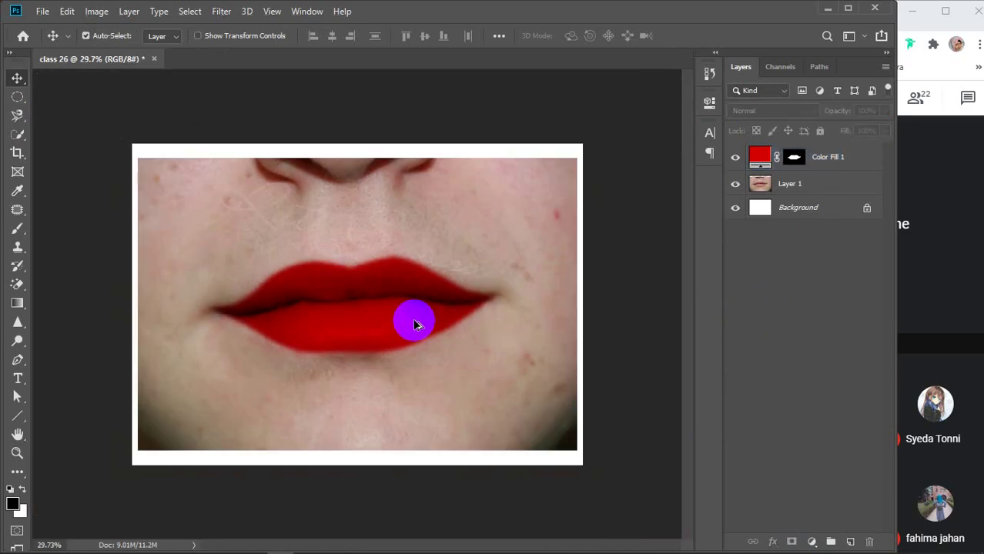
pyautogui.doubleClick(794, 157)
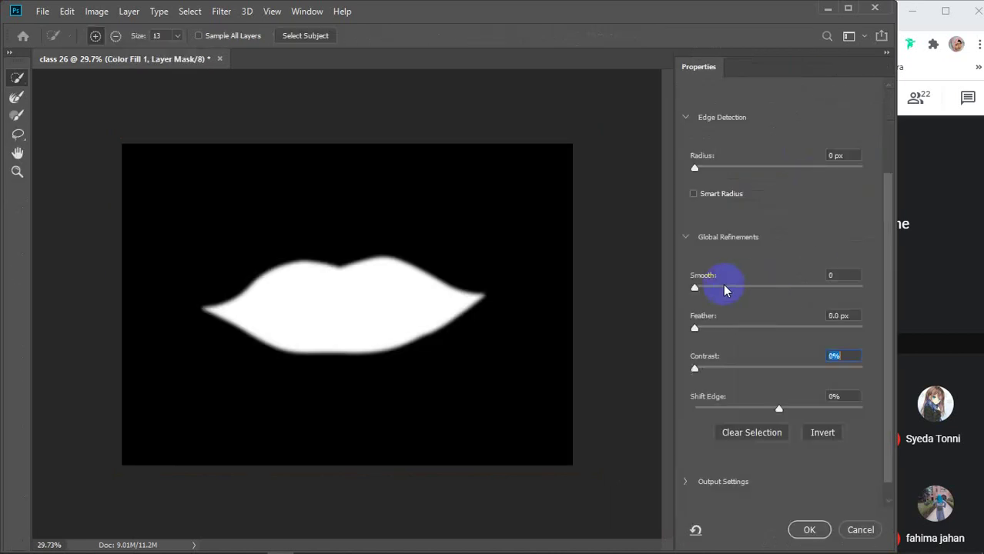
pyautogui.moveTo(723, 285); pyautogui.dragTo(745, 286)
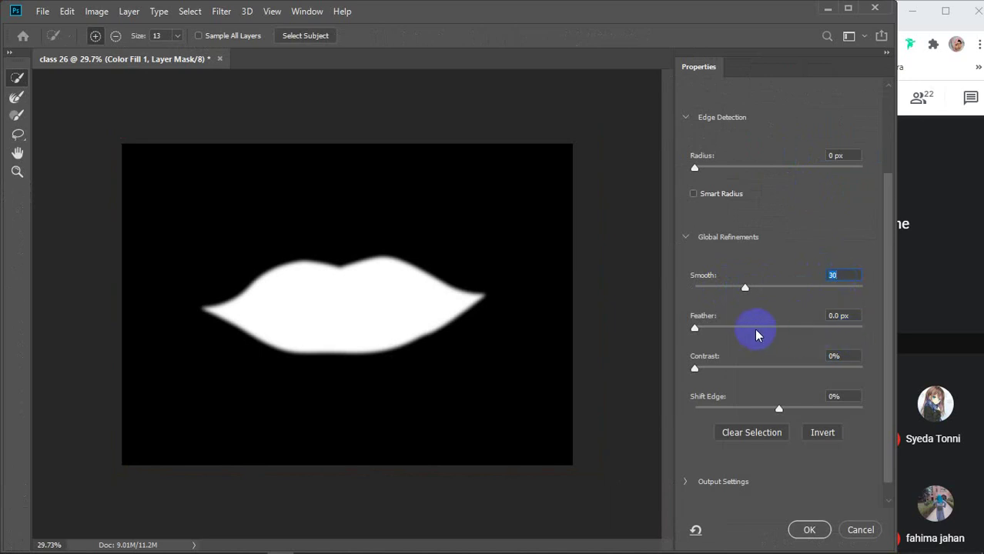
pyautogui.moveTo(755, 329); pyautogui.dragTo(768, 329)
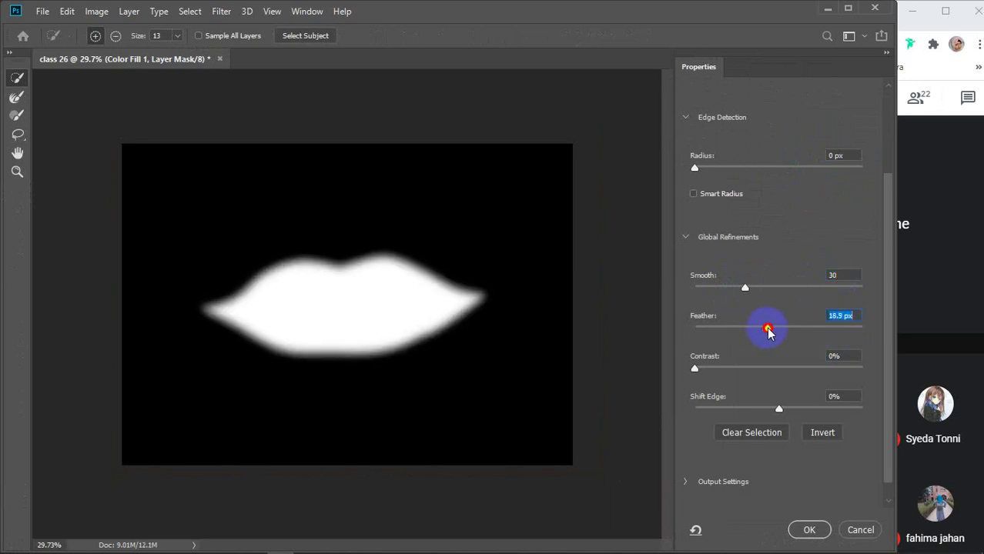
pyautogui.click(694, 369)
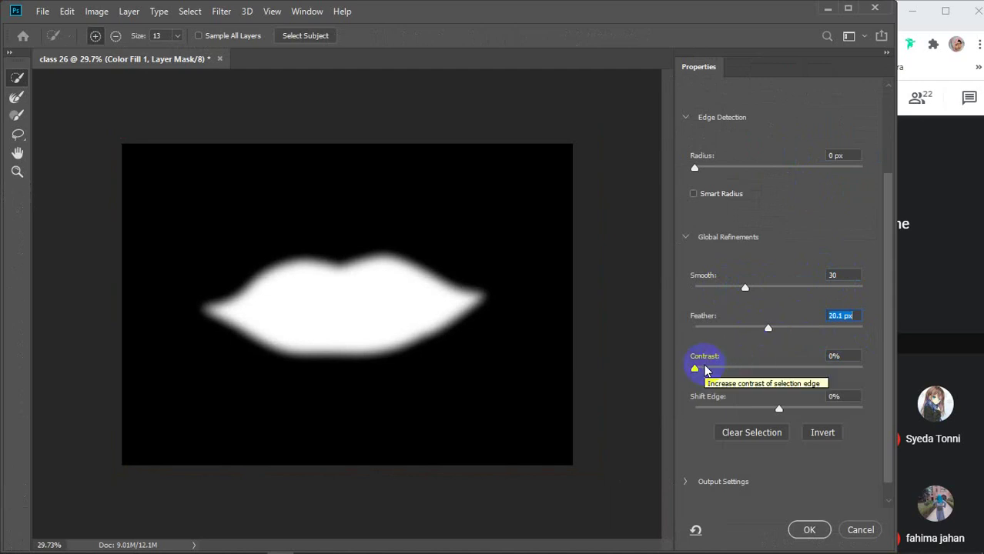
pyautogui.moveTo(704, 370); pyautogui.dragTo(707, 371)
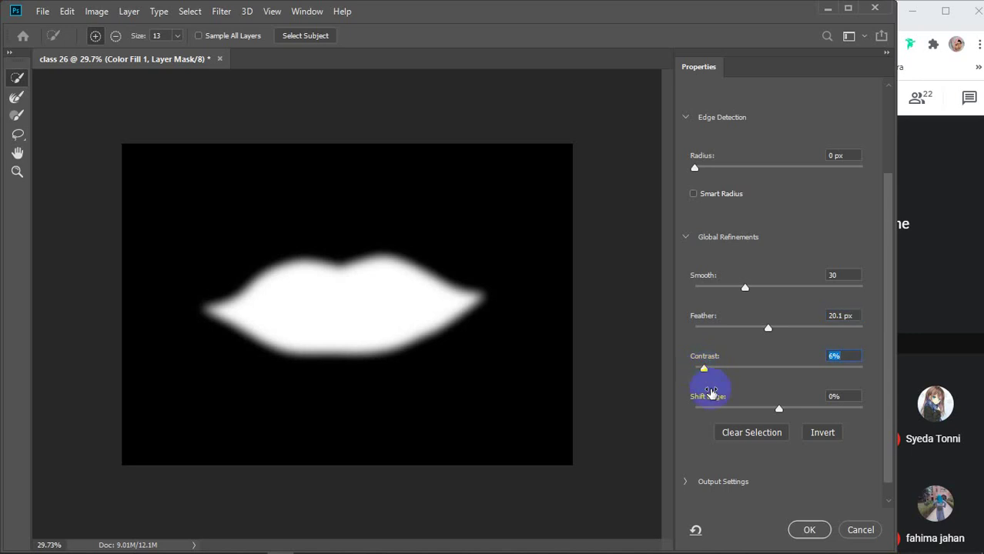
pyautogui.click(694, 168)
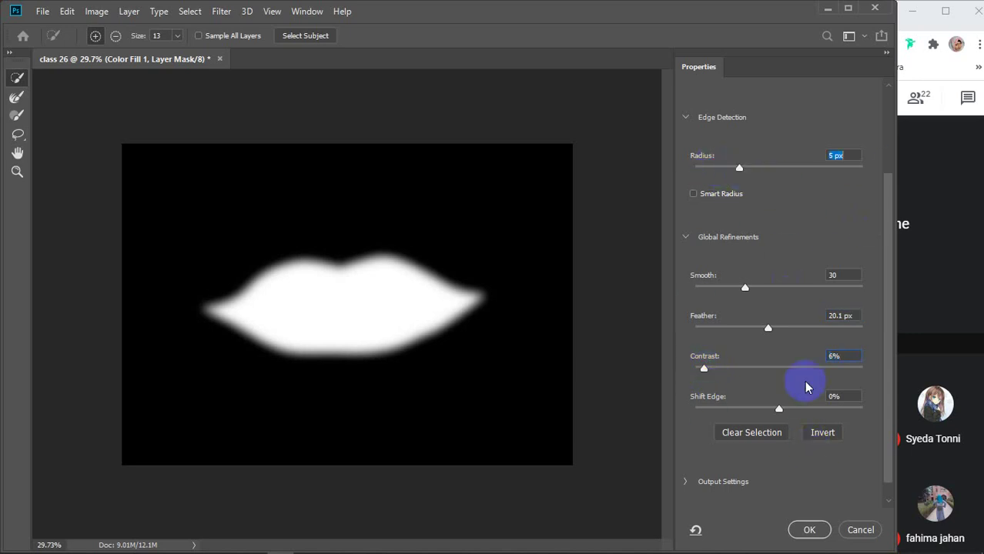
pyautogui.click(807, 529)
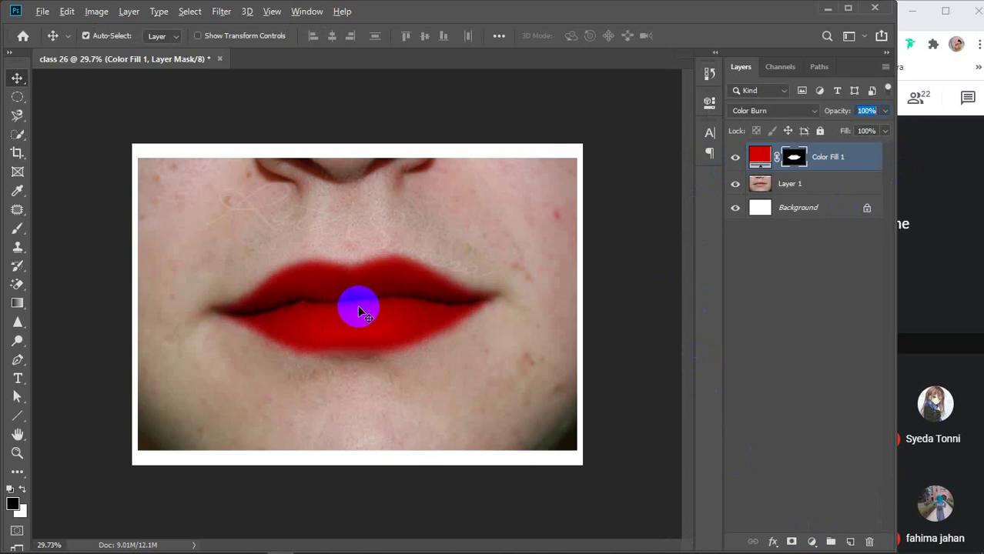
pyautogui.click(834, 281)
pyautogui.scroll(3, 353, 310)
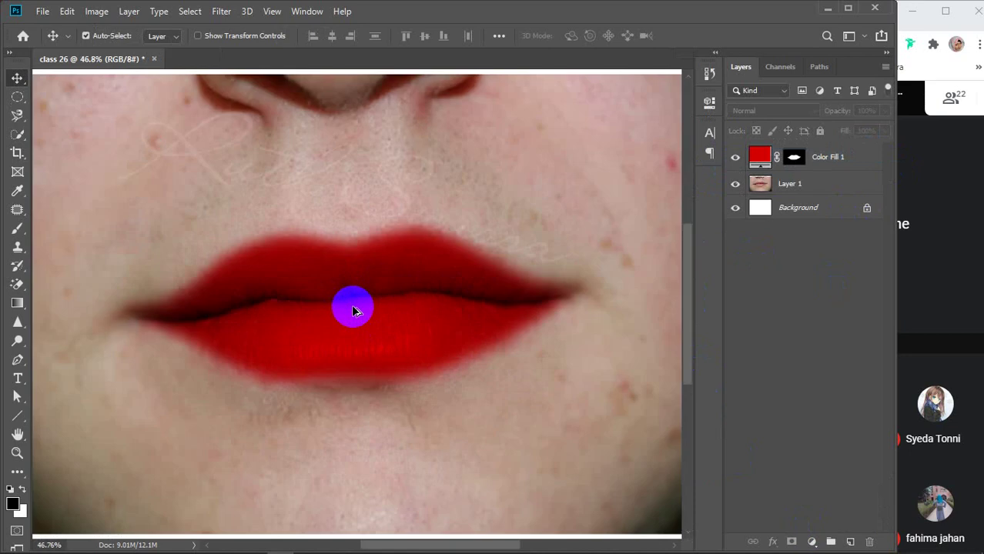
pyautogui.scroll(2, 353, 310)
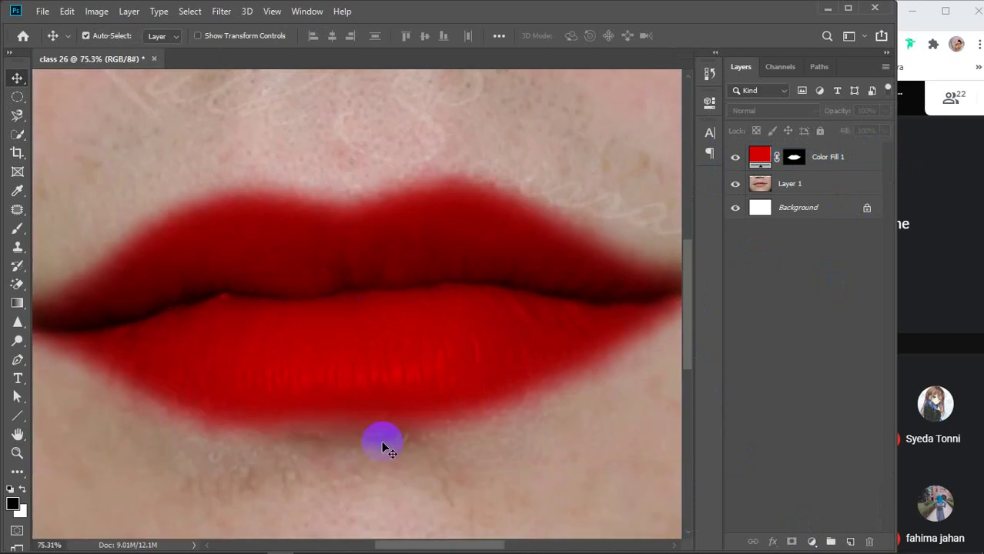
pyautogui.scroll(-2, 493, 391)
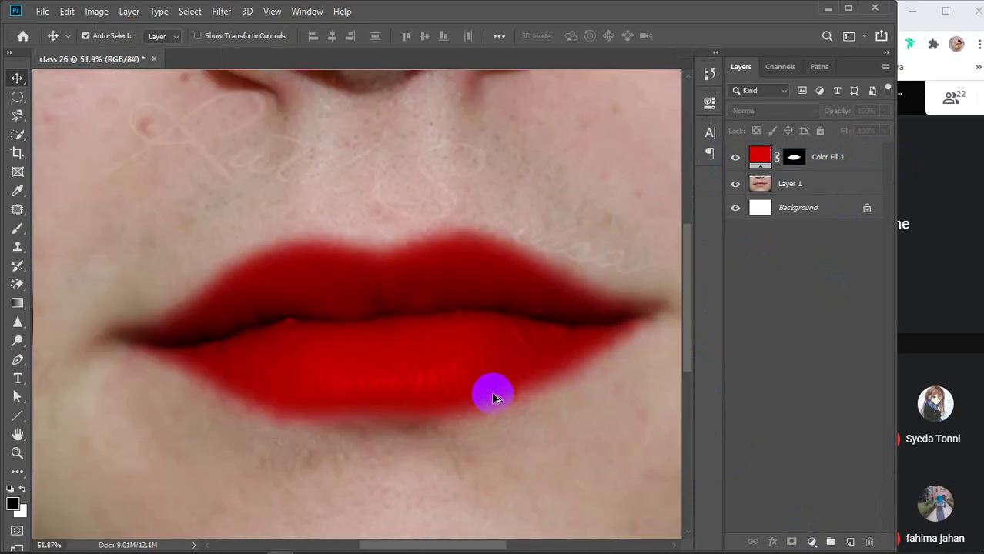
# - Inspect the recoloured lips from afar, and delete the Color Fill 1 and Layer 1 layers, leaving only the Background
pyautogui.scroll(-2, 493, 398)
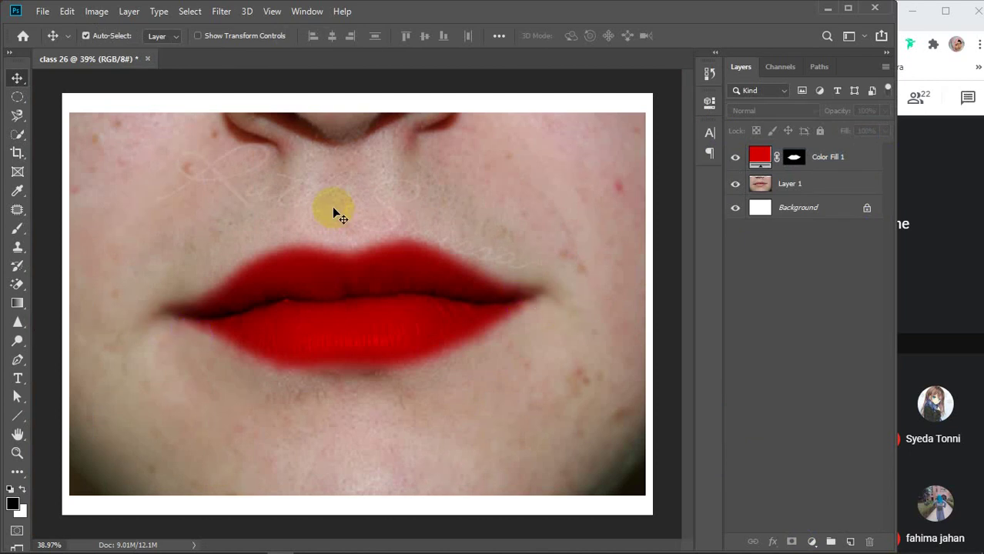
pyautogui.scroll(-2, 404, 359)
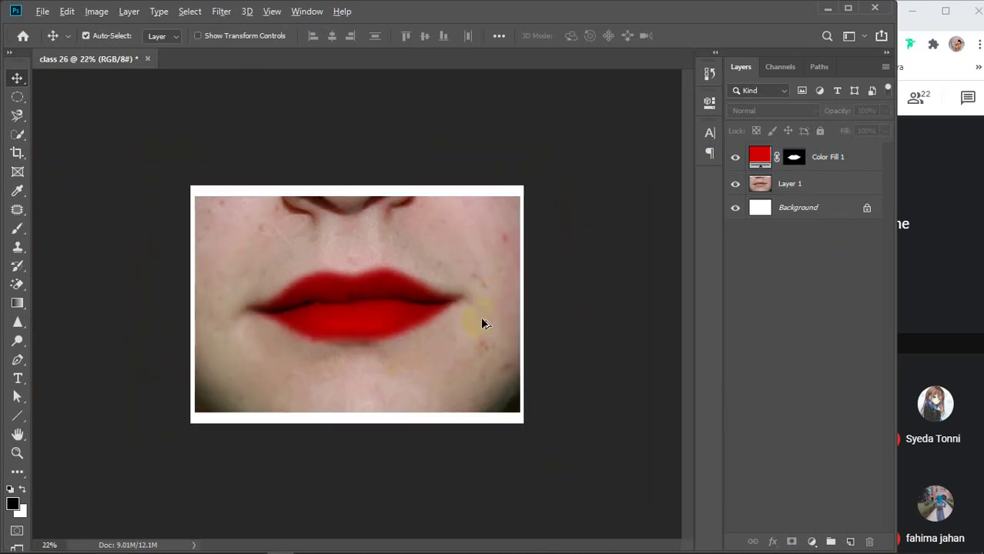
pyautogui.scroll(1, 479, 316)
pyautogui.click(837, 159)
pyautogui.press('Delete')
pyautogui.press('Delete')
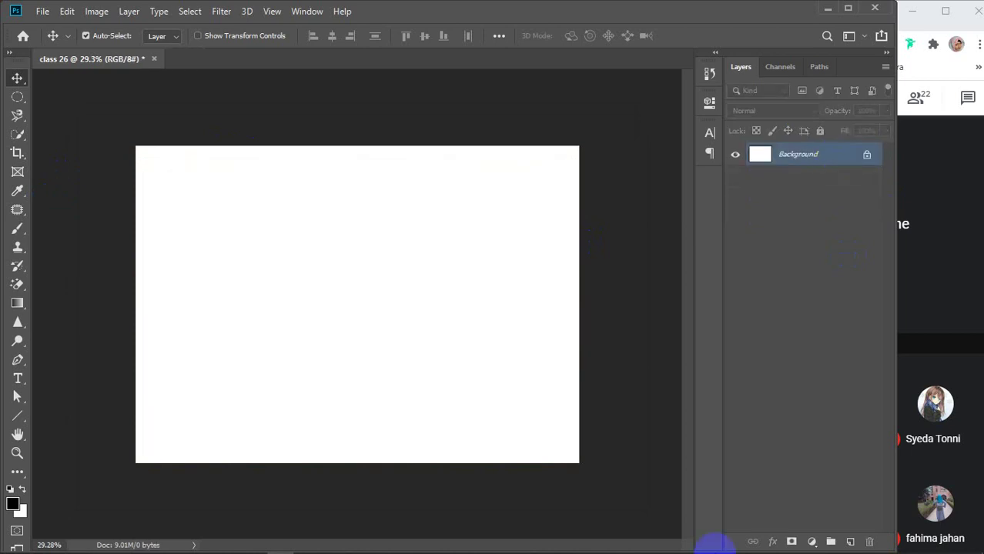
# - Switch to the Google Images window in Chrome and search for "normal spot face"
pyautogui.moveTo(388, 545)
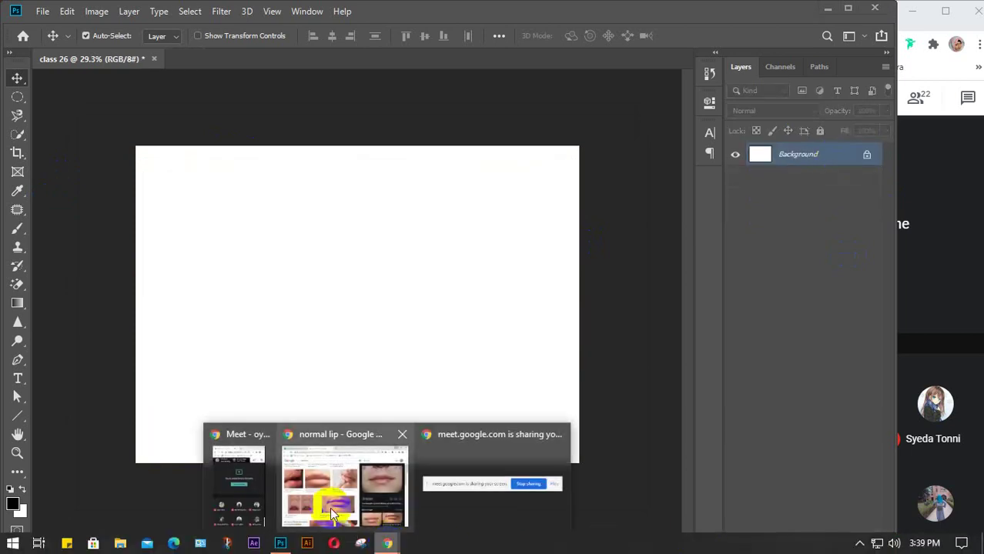
pyautogui.click(343, 506)
pyautogui.click(213, 97)
pyautogui.moveTo(213, 97); pyautogui.dragTo(105, 99)
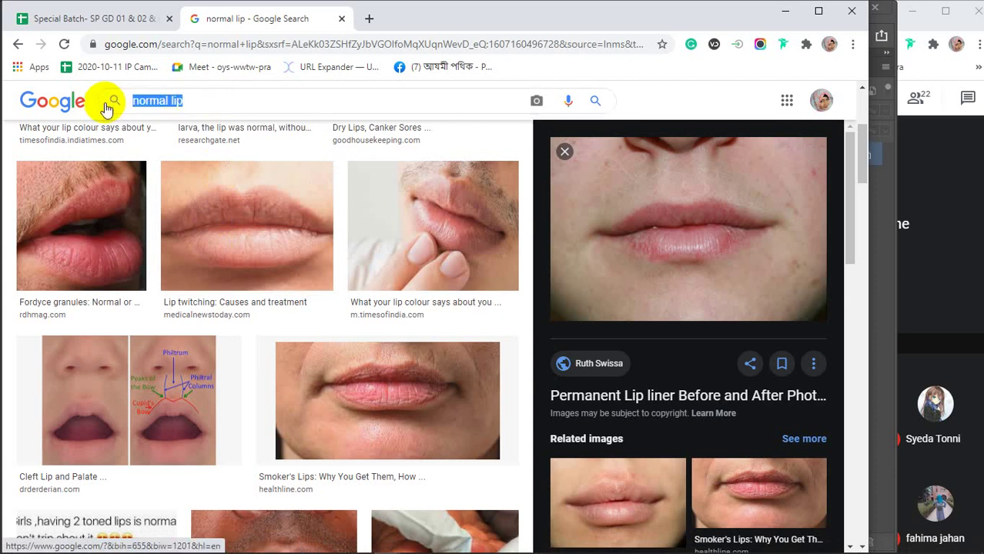
pyautogui.write('n')
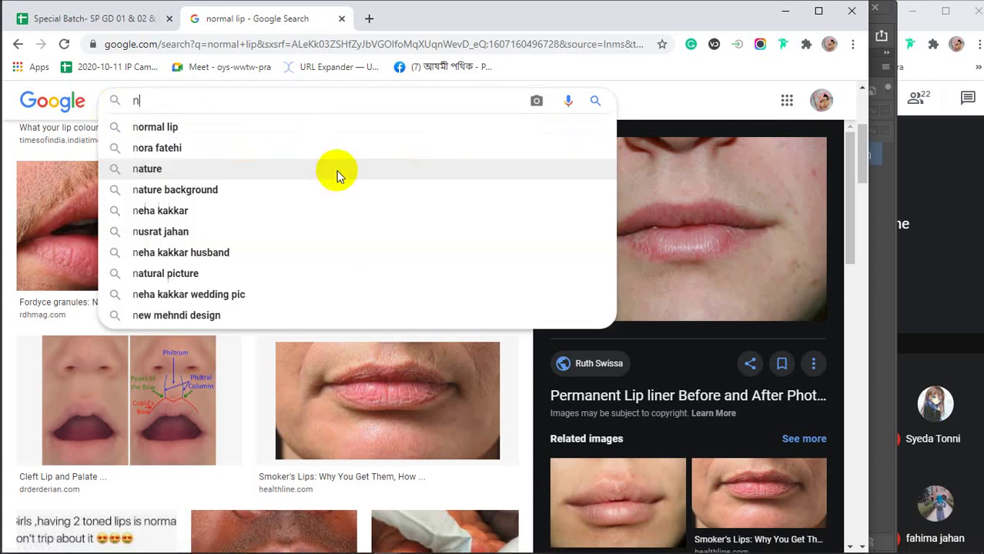
pyautogui.write('ormal')
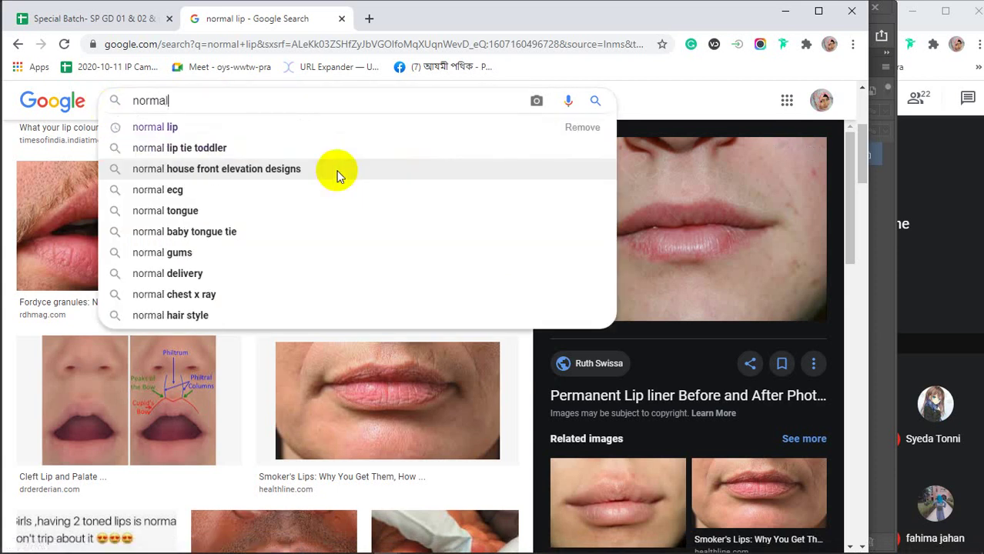
pyautogui.write(' spot')
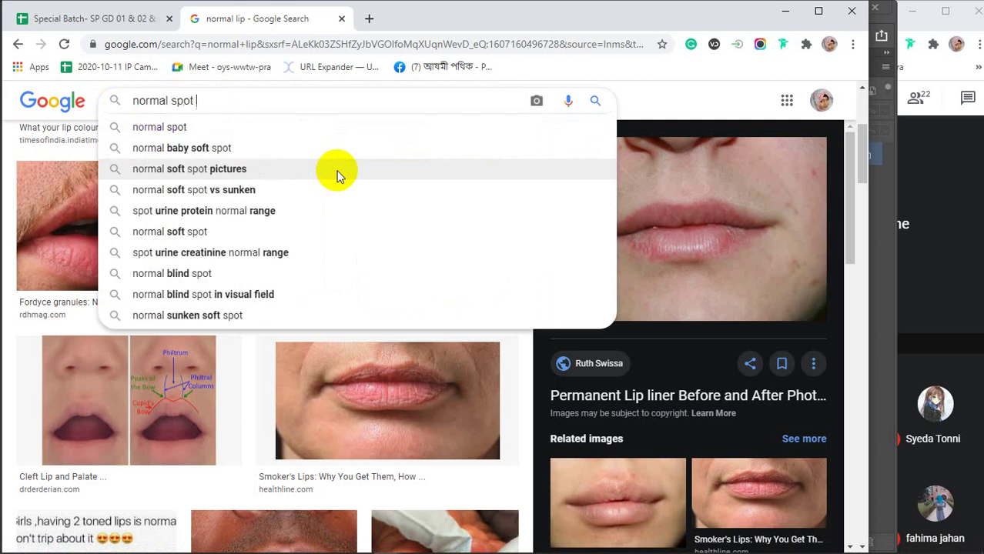
pyautogui.write(' face')
pyautogui.press('Return')
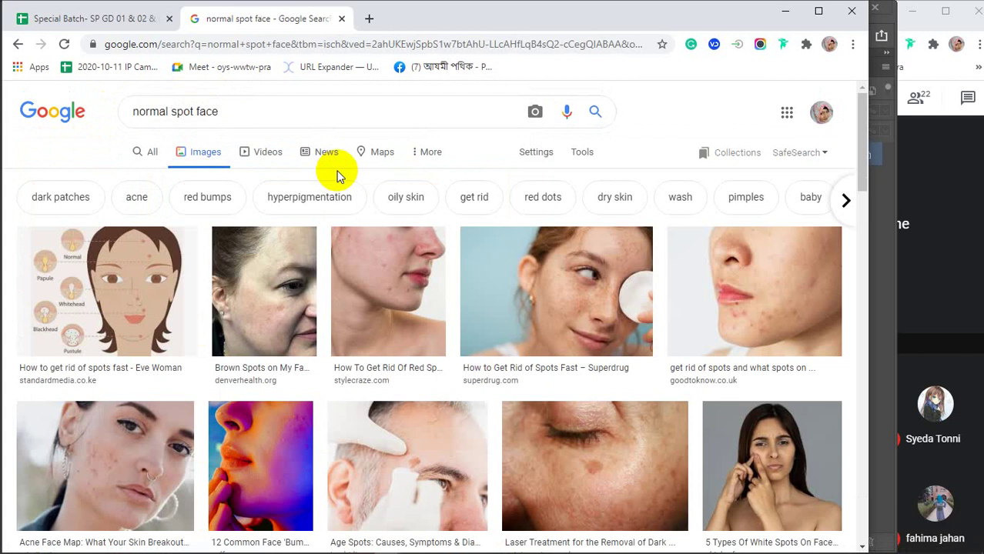
# - Preview the GoodtoKnow chin photo, look through more results, and change the image search to "normal spot full face"
pyautogui.click(780, 295)
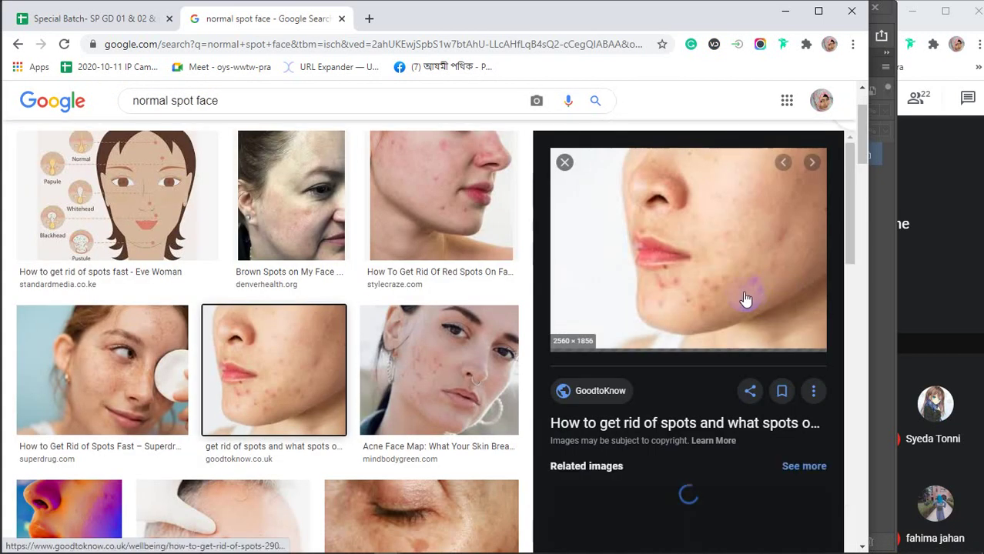
pyautogui.click(198, 100)
pyautogui.press('Return')
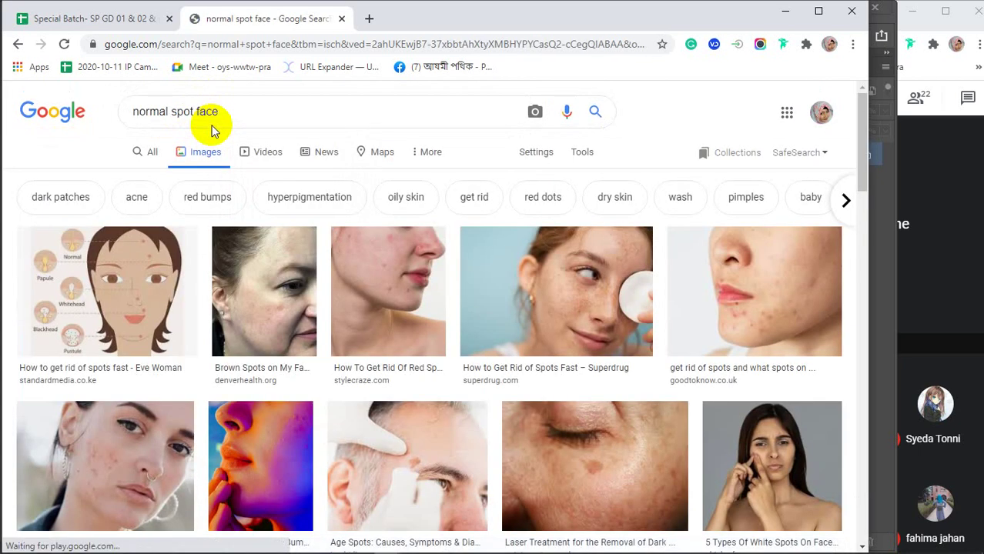
pyautogui.scroll(-5, 213, 131)
pyautogui.click(199, 105)
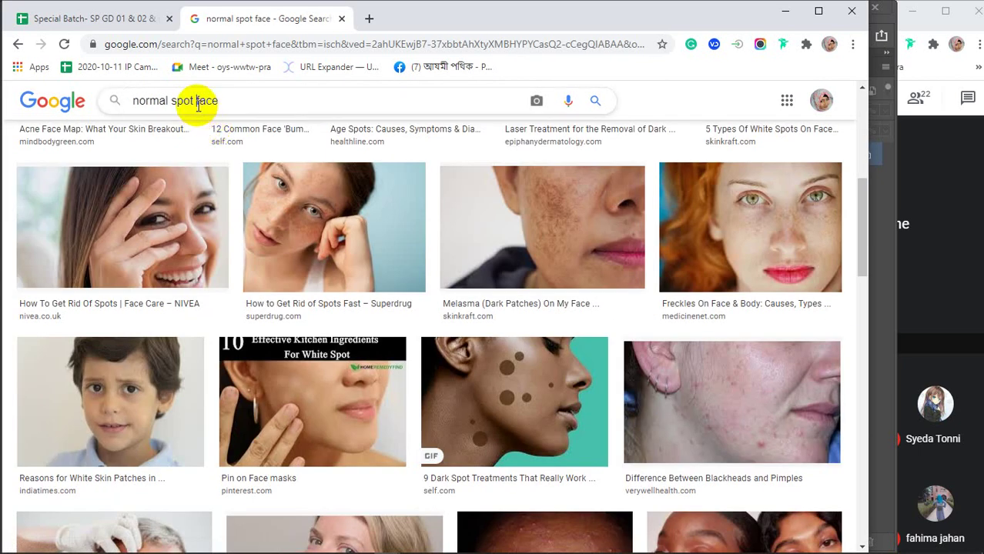
pyautogui.write('full')
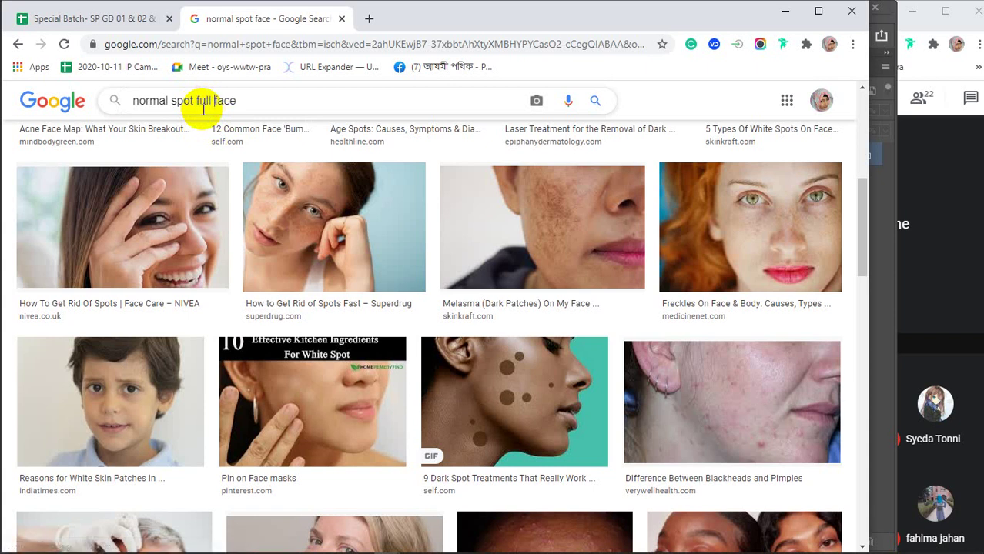
pyautogui.press('Return')
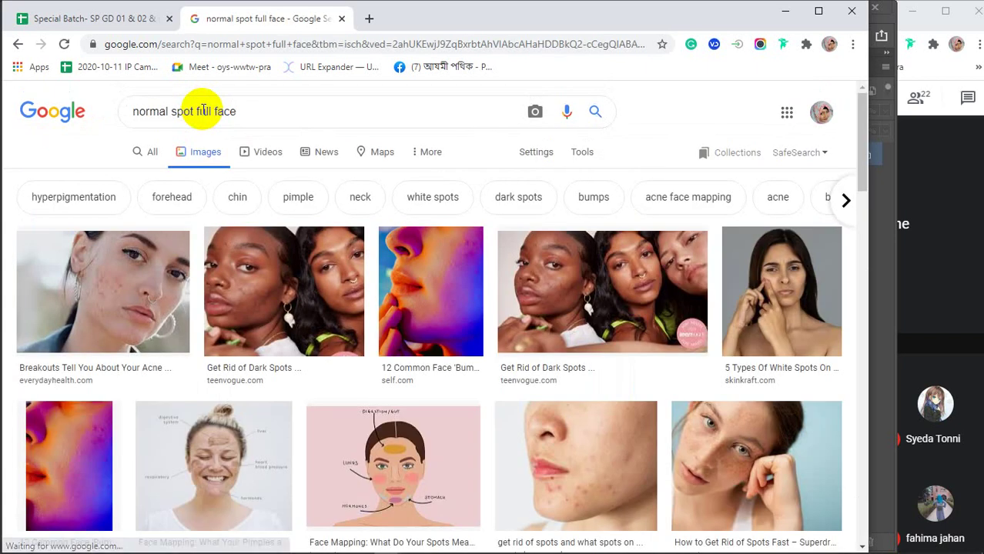
# - Preview the Everyday Health portrait, open the WideInfo acne portrait from its related images, and look through the images related to that one
pyautogui.click(253, 291)
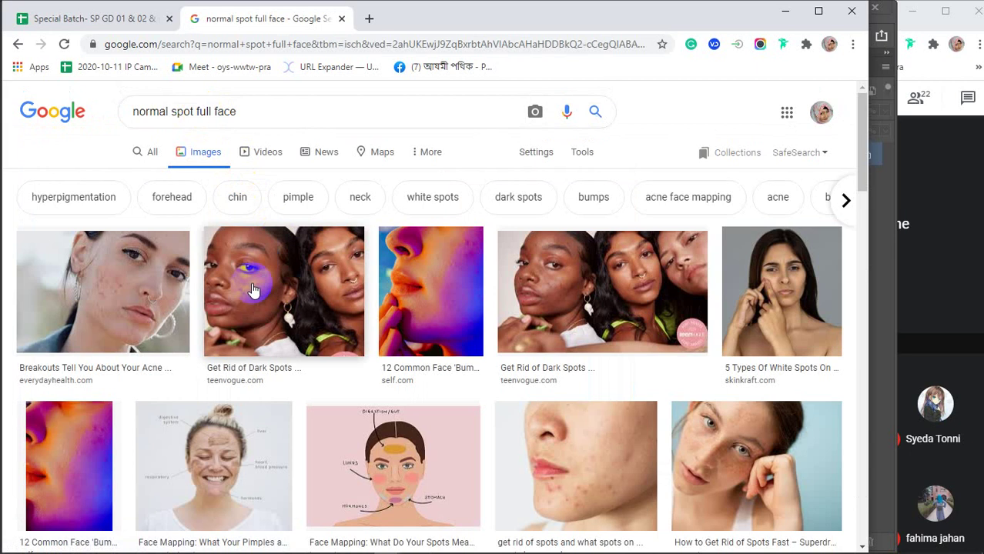
pyautogui.click(123, 300)
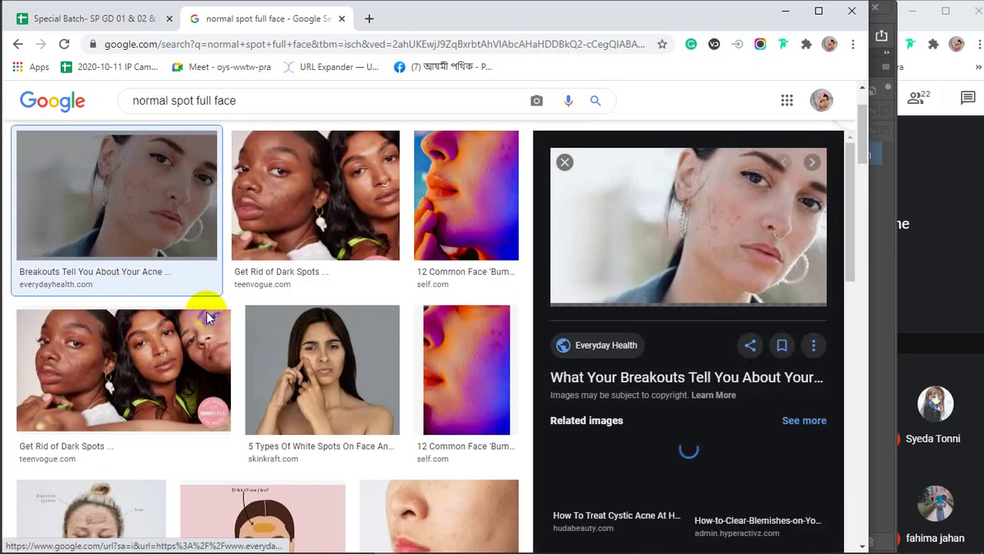
pyautogui.scroll(-4, 669, 365)
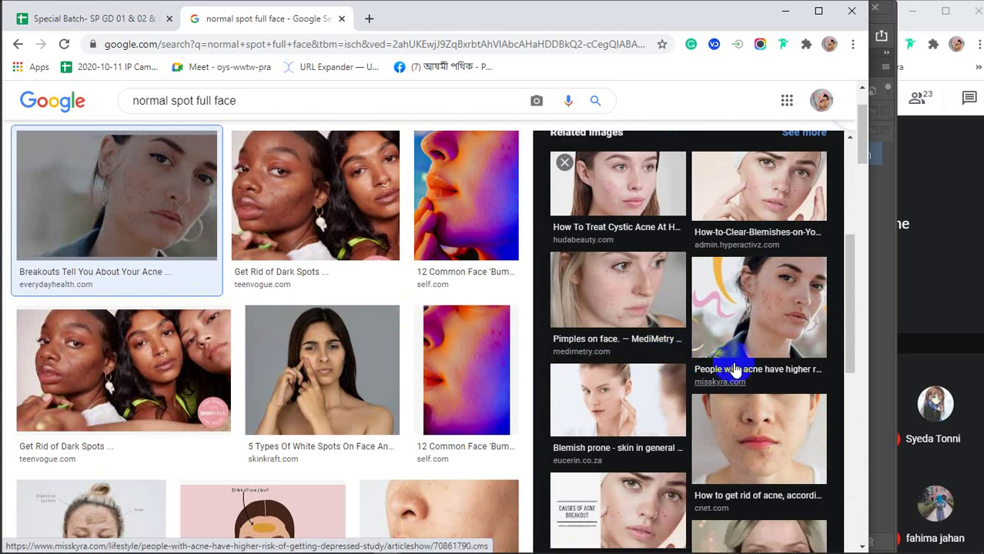
pyautogui.scroll(-2, 733, 370)
pyautogui.scroll(-2, 733, 370)
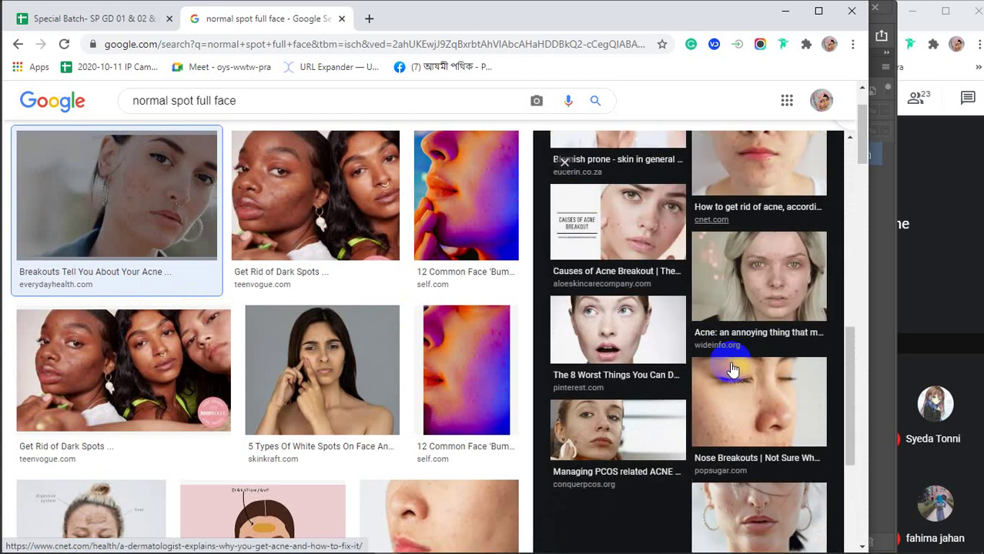
pyautogui.click(731, 370)
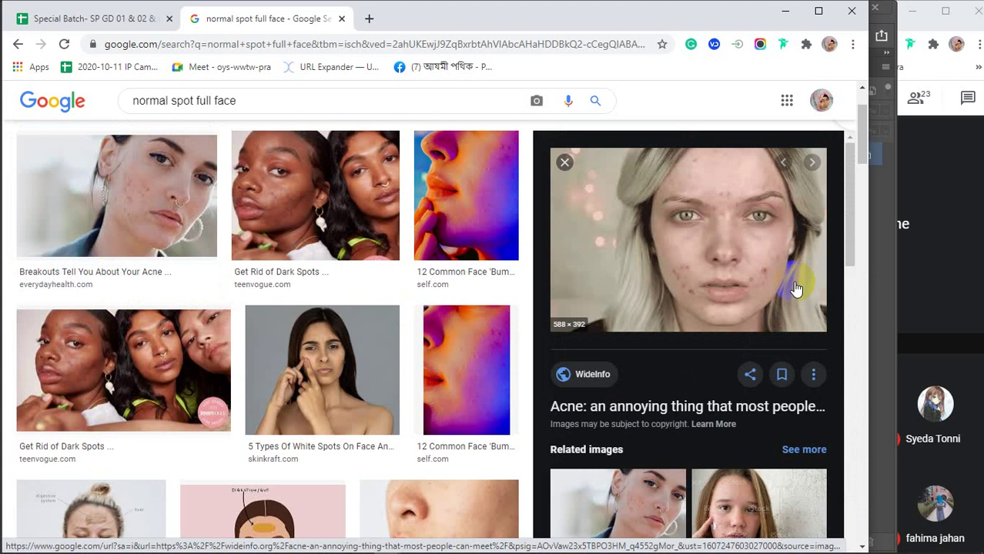
pyautogui.scroll(-4, 762, 285)
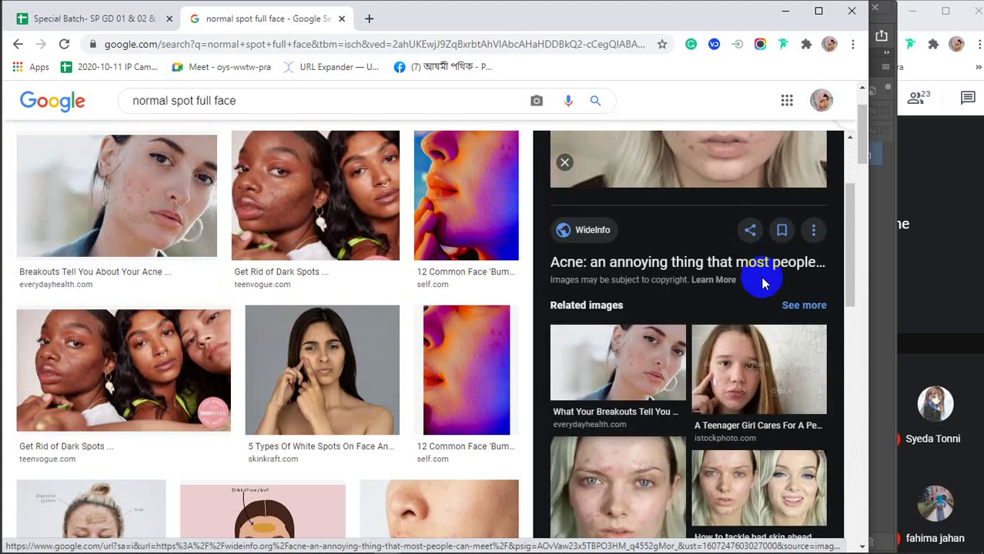
# - Preview the "Bad celebrity makeup" portrait and browse its related images for a full face with spots
pyautogui.click(620, 376)
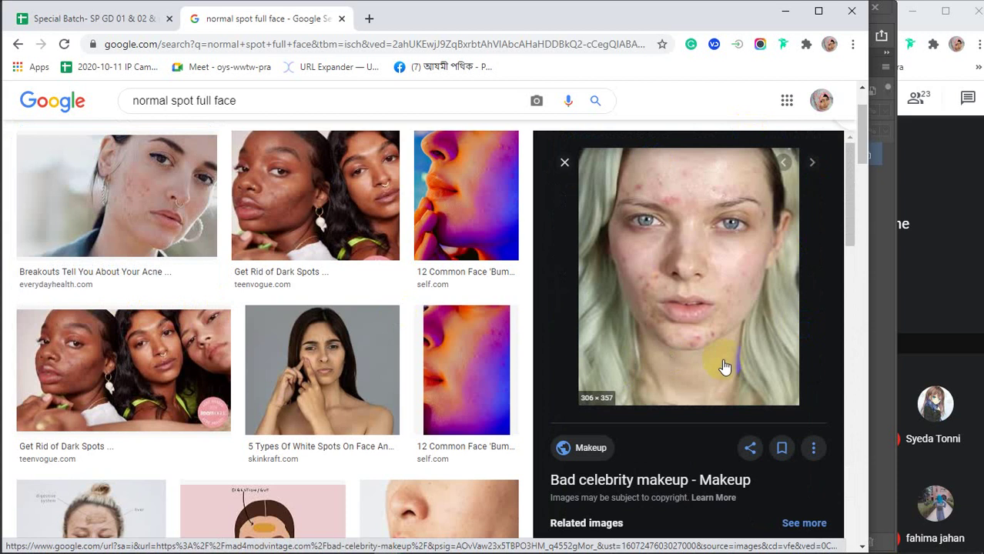
pyautogui.scroll(-3, 724, 362)
pyautogui.scroll(-2, 724, 362)
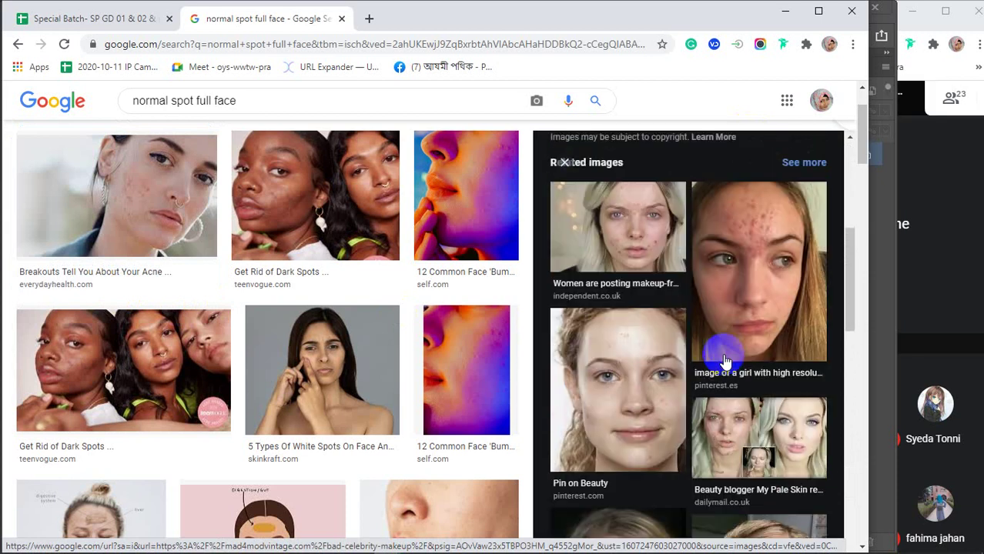
pyautogui.scroll(5, 743, 295)
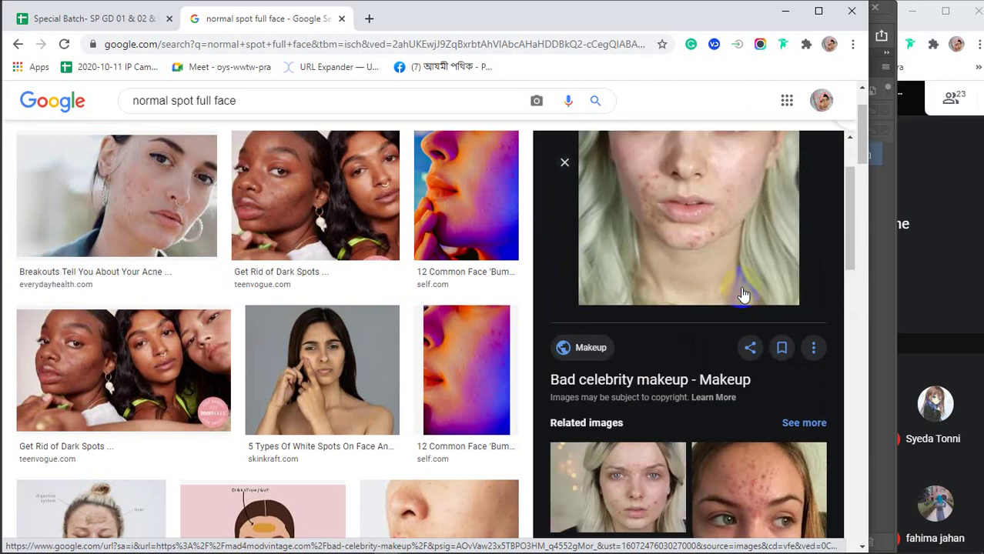
pyautogui.scroll(-6, 743, 295)
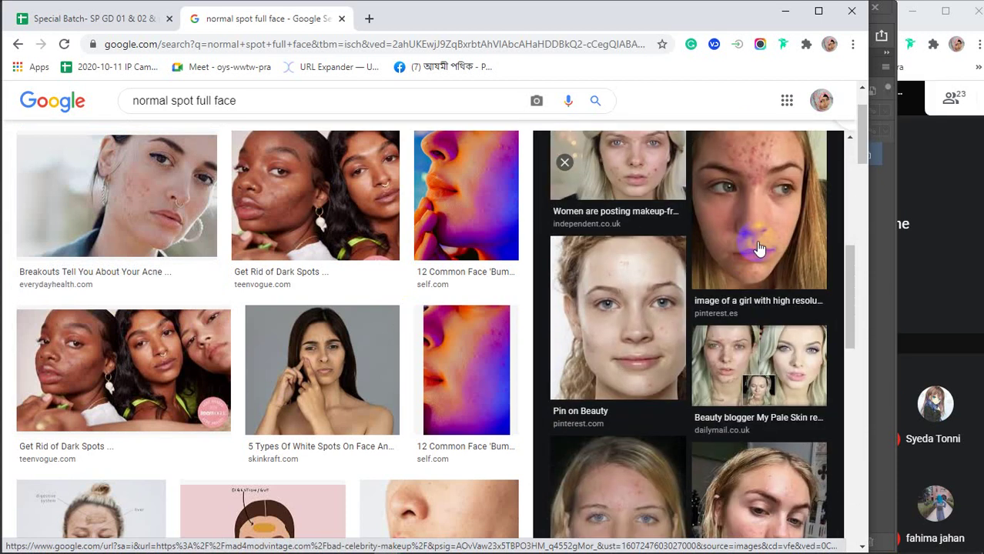
pyautogui.scroll(-4, 750, 240)
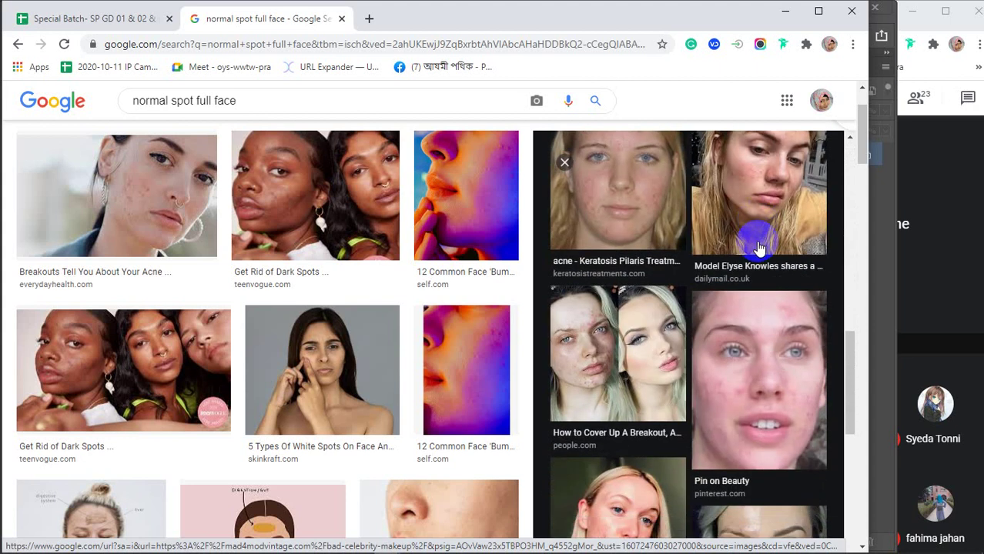
pyautogui.scroll(-5, 759, 248)
pyautogui.scroll(4, 758, 248)
# - Preview the Pinterest portrait of a girl with forehead acne and browse its related images for alternatives
pyautogui.click(754, 416)
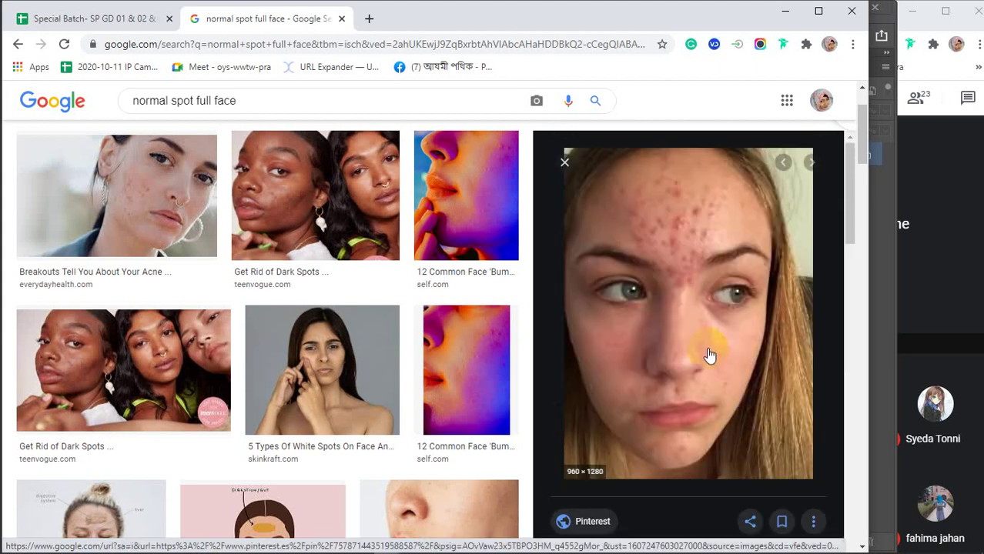
pyautogui.scroll(-5, 710, 355)
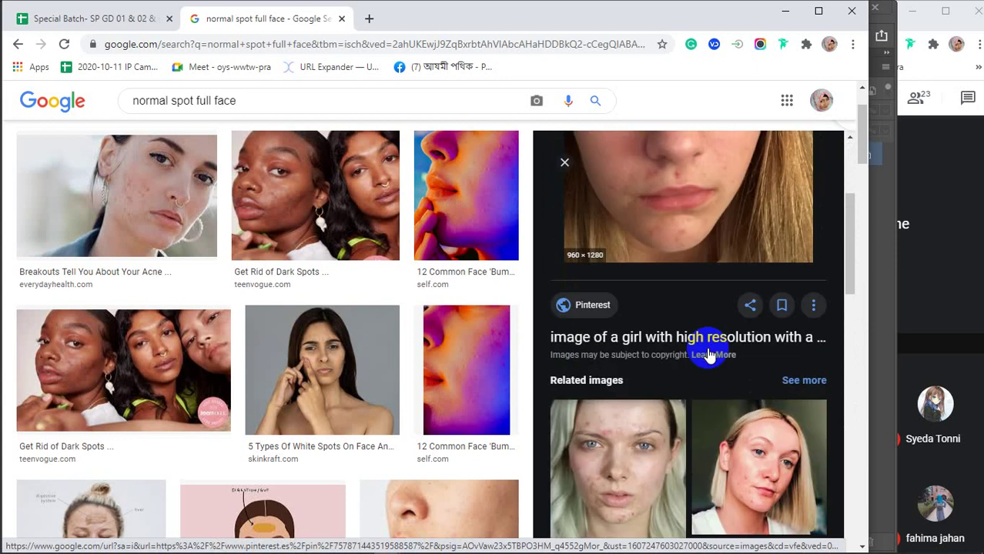
pyautogui.scroll(-10, 709, 355)
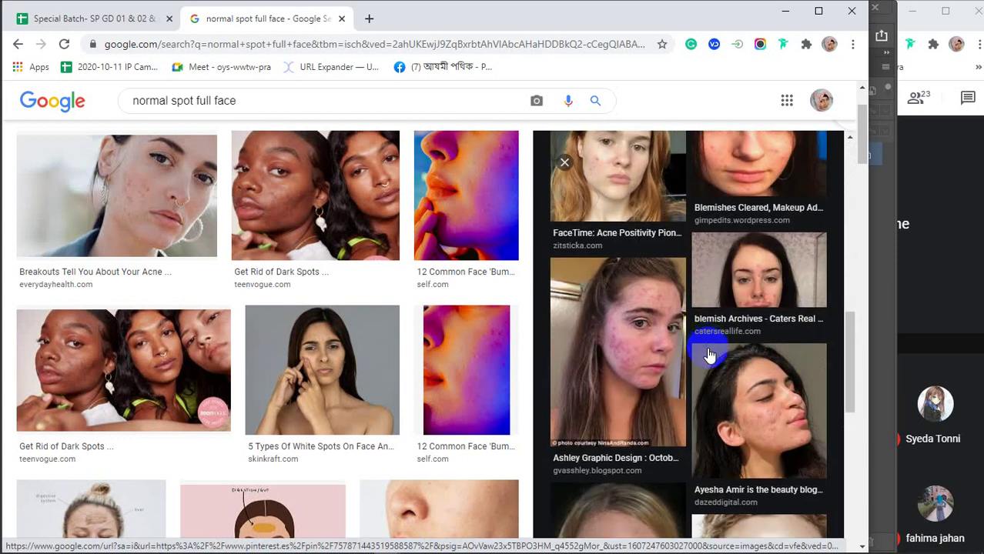
pyautogui.scroll(-4, 709, 355)
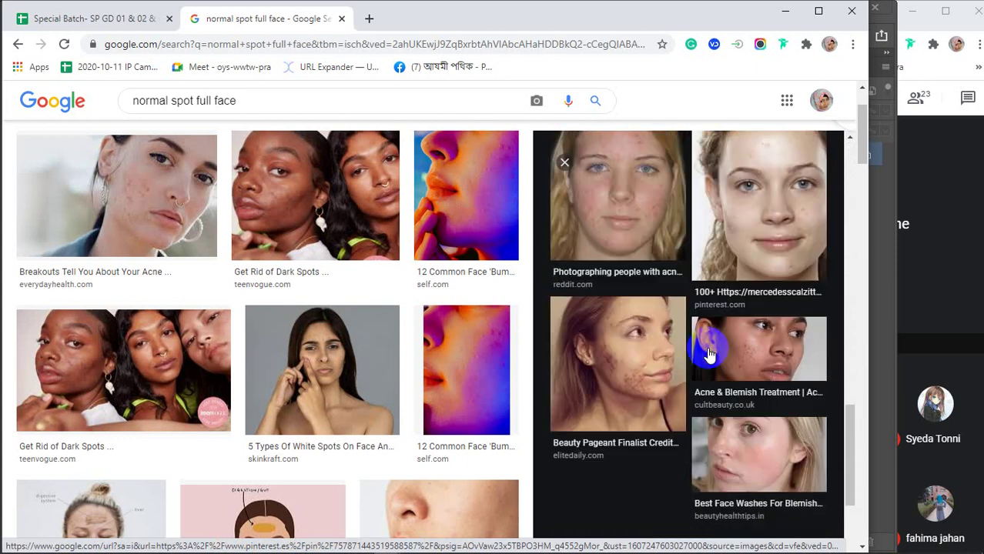
pyautogui.scroll(15, 709, 355)
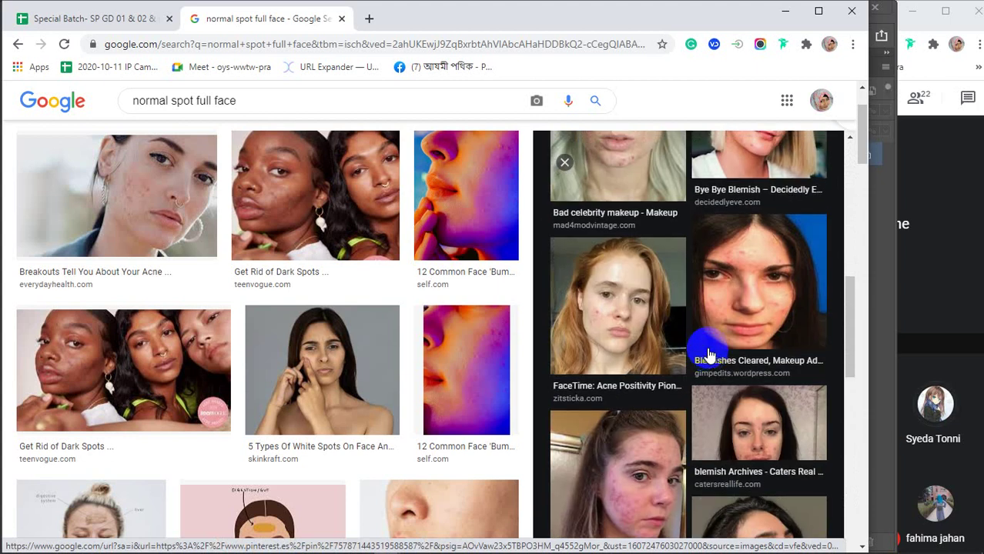
pyautogui.scroll(-3, 708, 351)
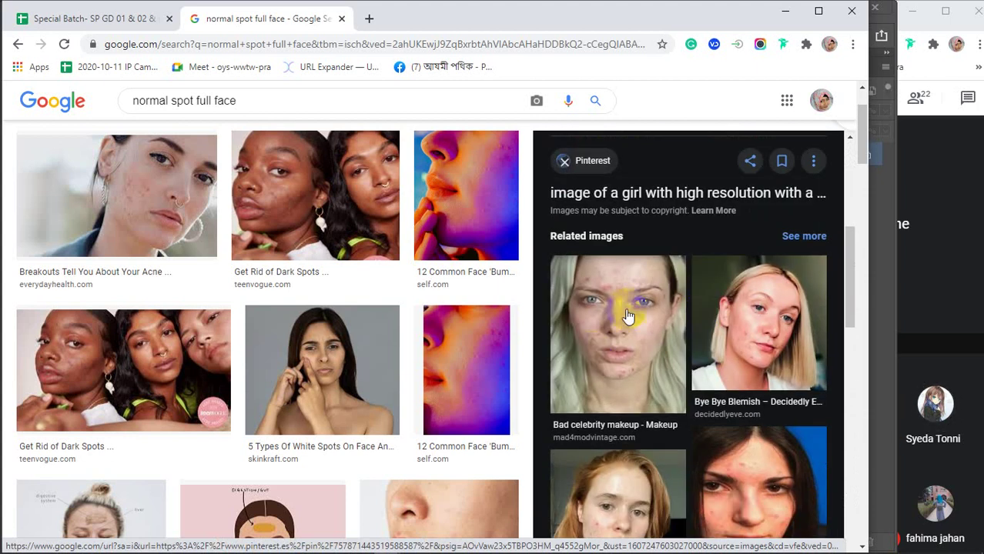
# - Copy the "Bad celebrity makeup" portrait from its preview and paste it into the class 26 document in Photoshop
pyautogui.click(616, 342)
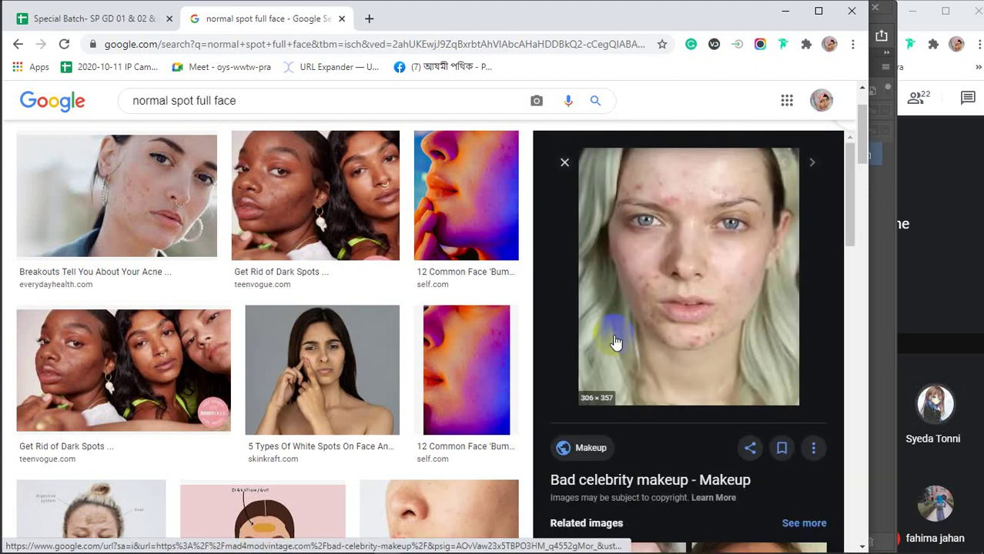
pyautogui.rightClick(717, 249)
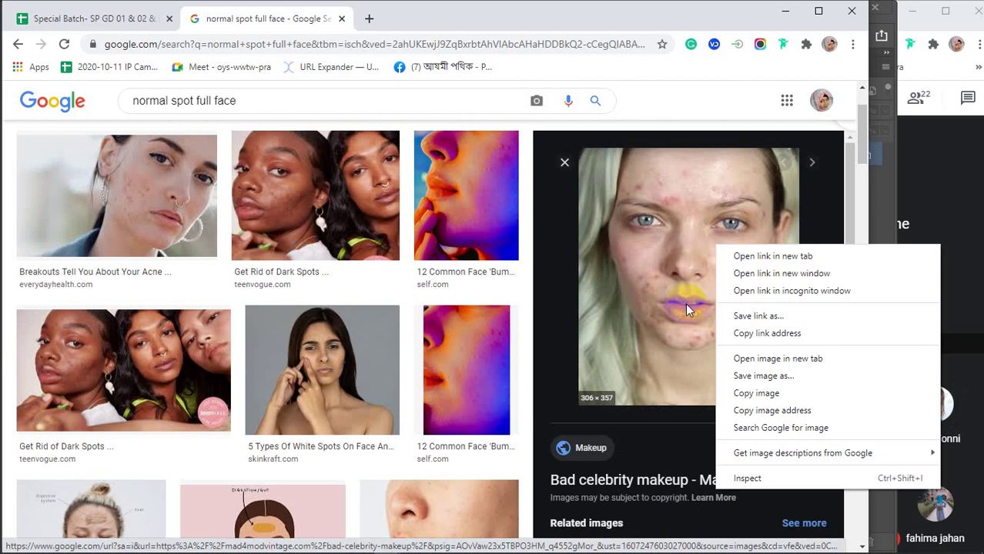
pyautogui.click(752, 392)
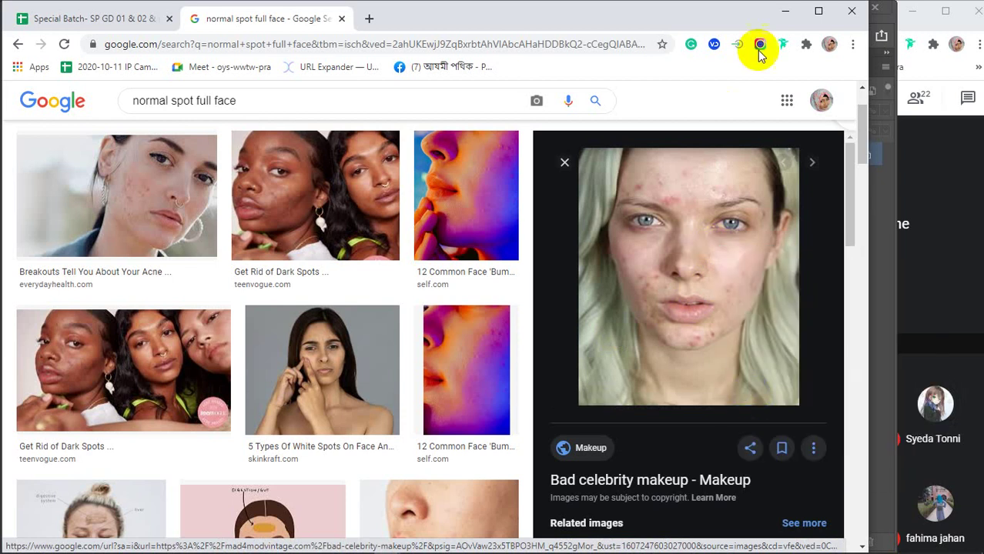
pyautogui.click(786, 11)
pyautogui.hotkey('ctrl', 'v')
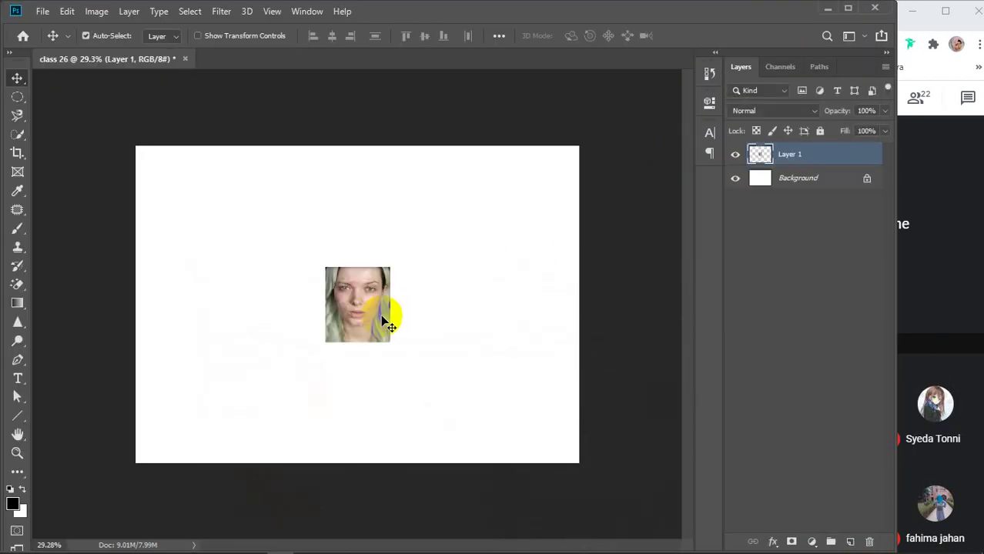
# - Scale the pasted portrait up to about 417% so it fills the canvas height, and position it near the canvas centre
pyautogui.hotkey('ctrl', 't')
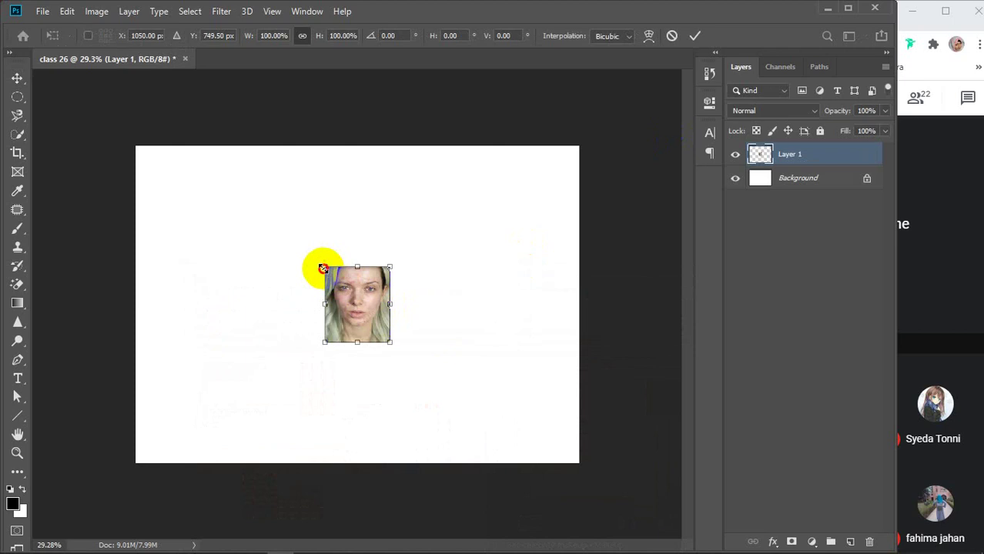
pyautogui.moveTo(326, 268); pyautogui.dragTo(201, 166)
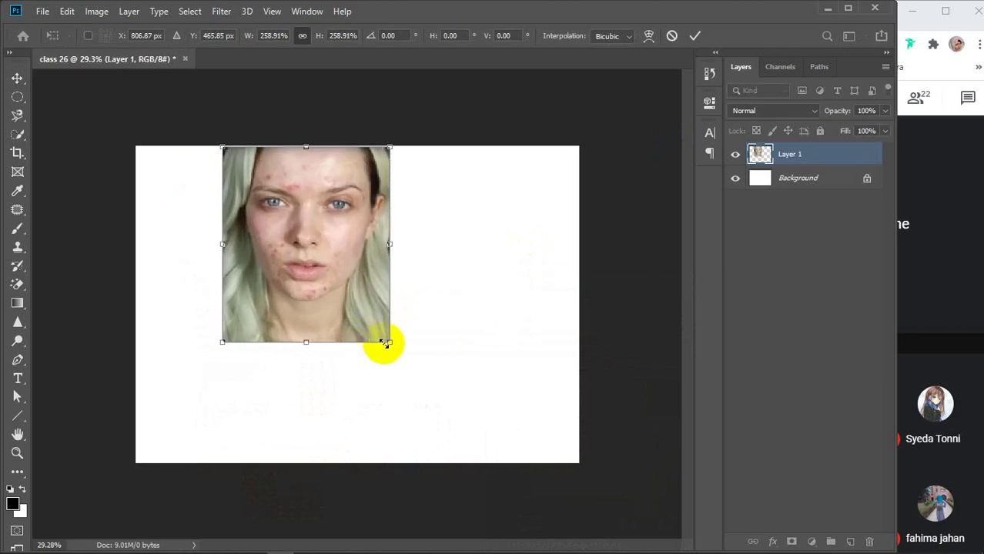
pyautogui.moveTo(388, 343); pyautogui.dragTo(510, 442)
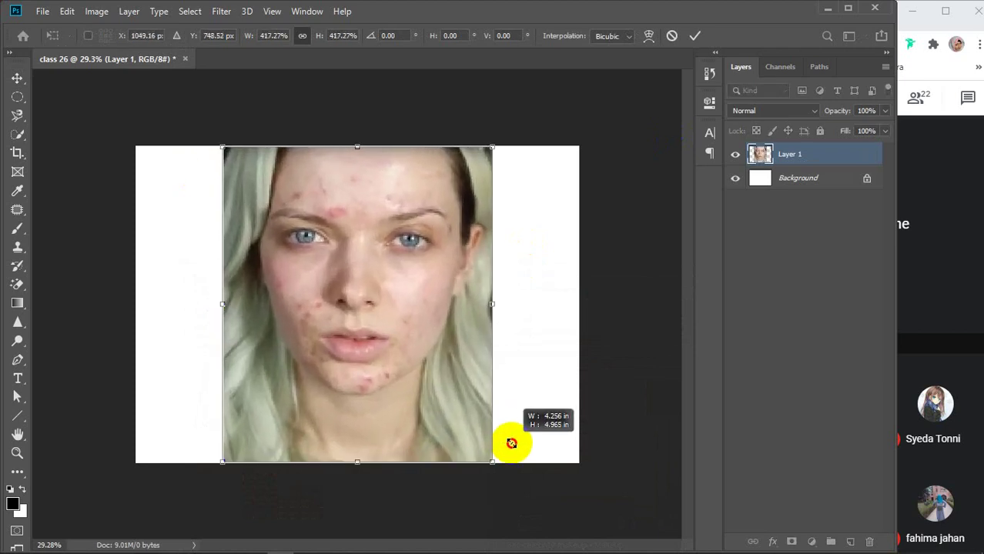
pyautogui.press('Return')
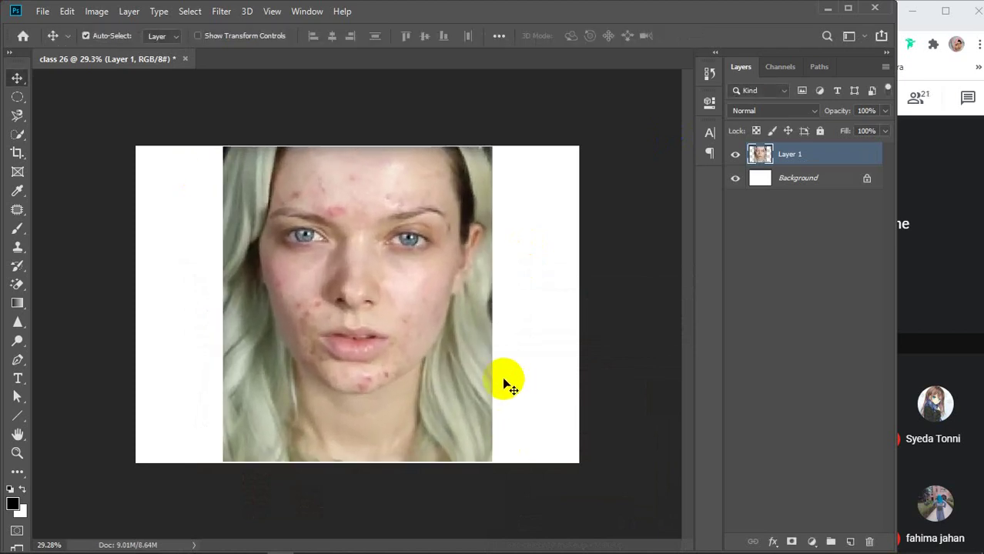
pyautogui.moveTo(358, 325); pyautogui.dragTo(369, 329)
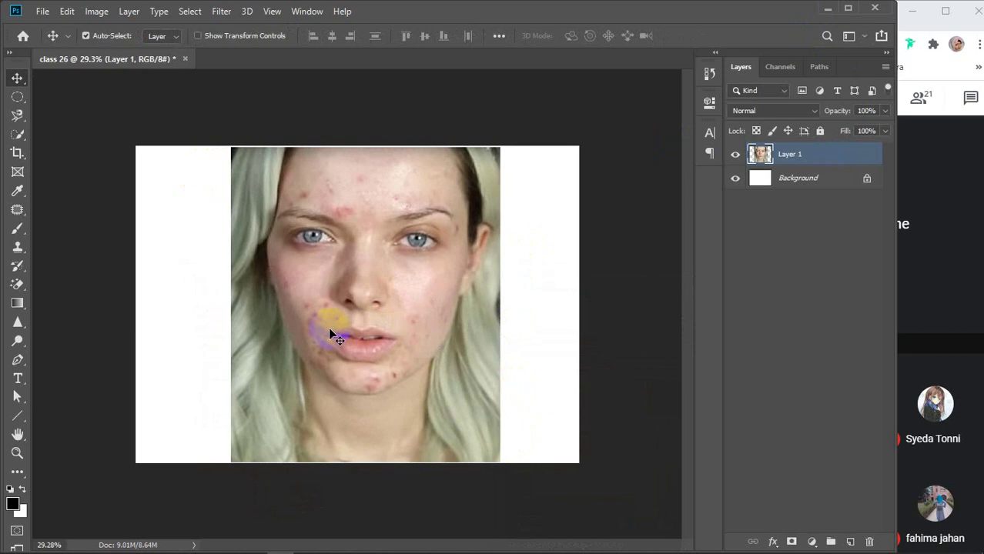
pyautogui.moveTo(330, 331); pyautogui.dragTo(479, 285)
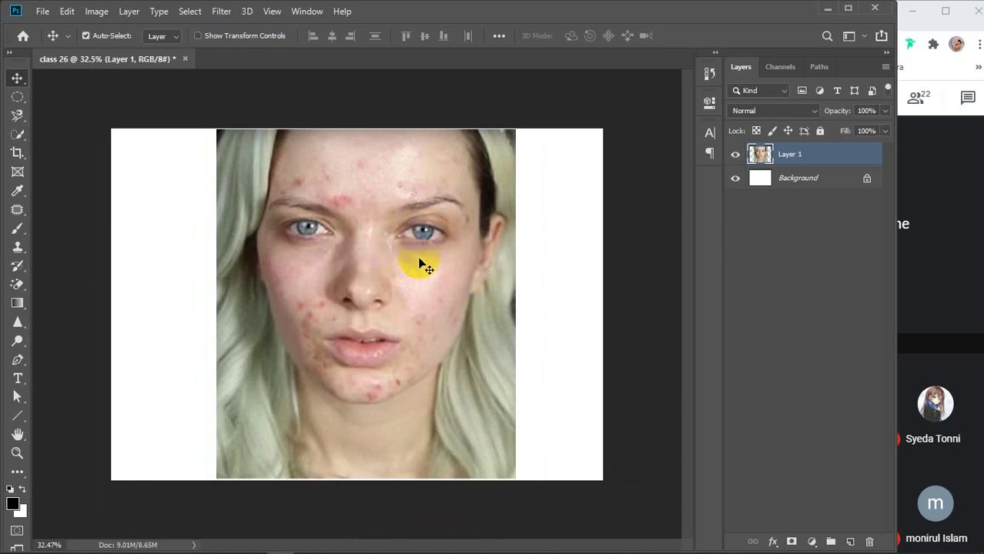
pyautogui.click(383, 301)
pyautogui.click(357, 276)
pyautogui.click(735, 70)
pyautogui.click(342, 279)
pyautogui.click(341, 294)
pyautogui.scroll(2, 346, 311)
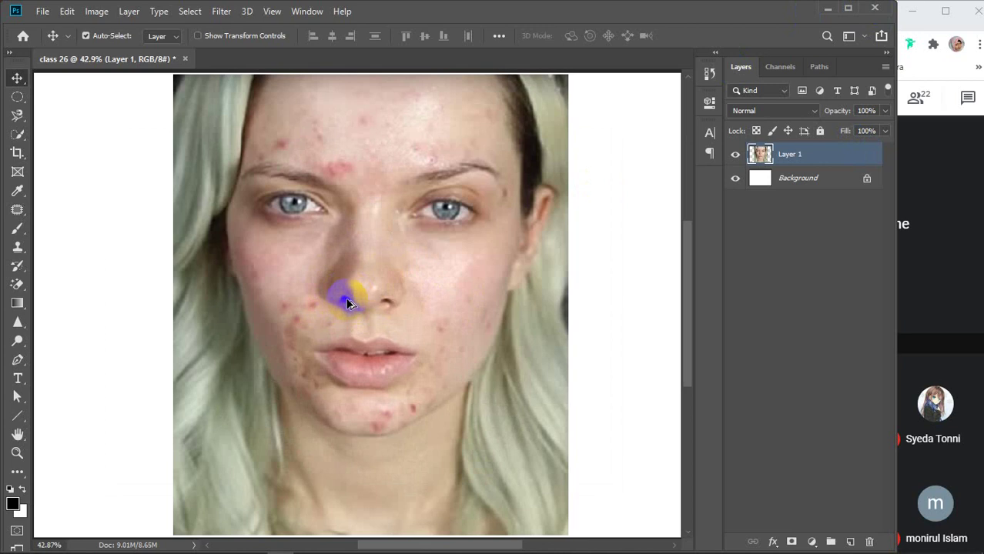
pyautogui.scroll(-1, 347, 303)
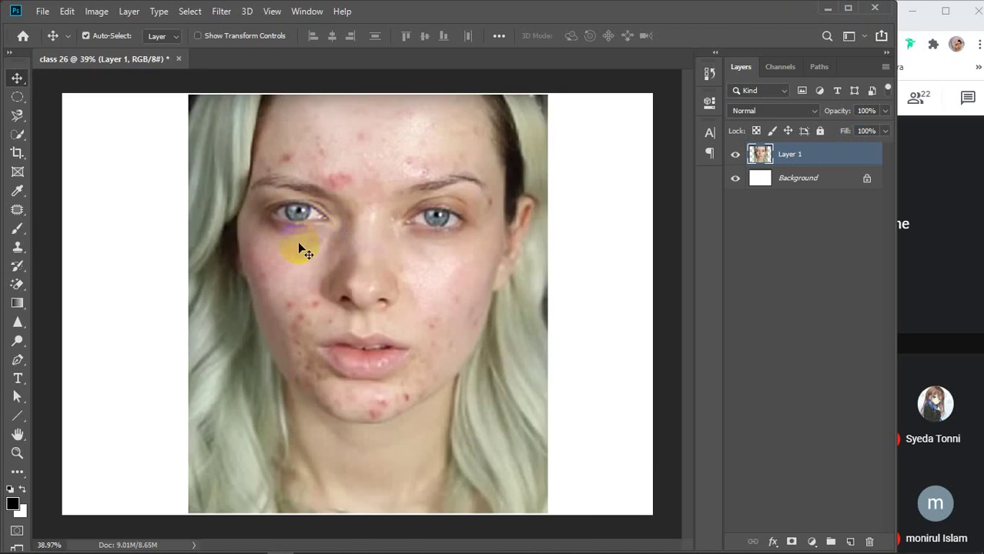
pyautogui.click(345, 244)
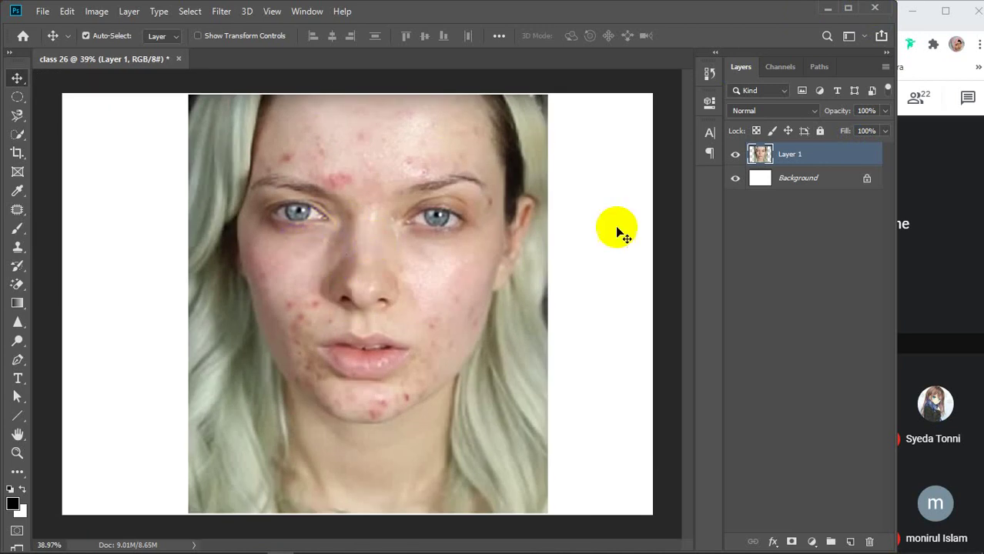
pyautogui.click(797, 211)
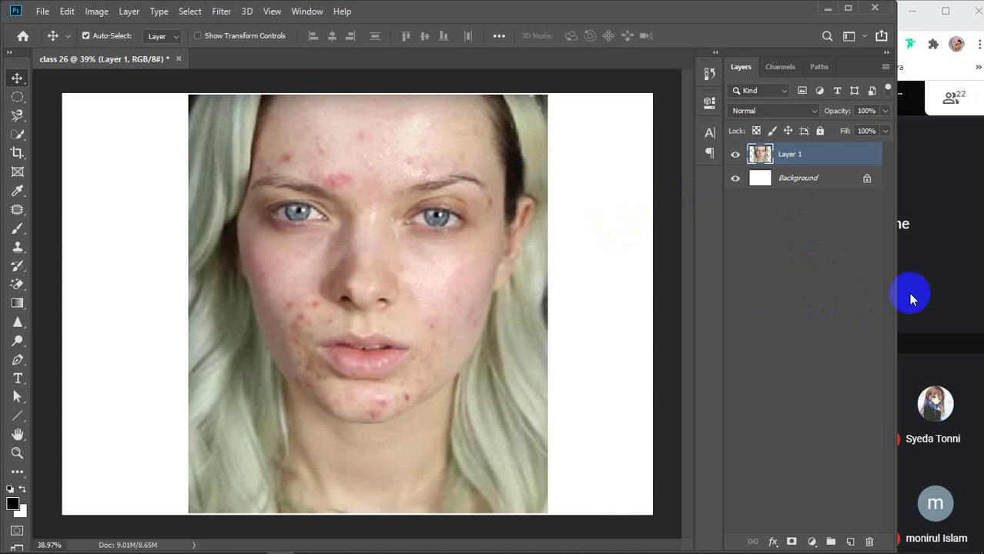
# - Switch to the Google Meet window, check the meeting chat, and return to the portrait in Photoshop
pyautogui.click(952, 266)
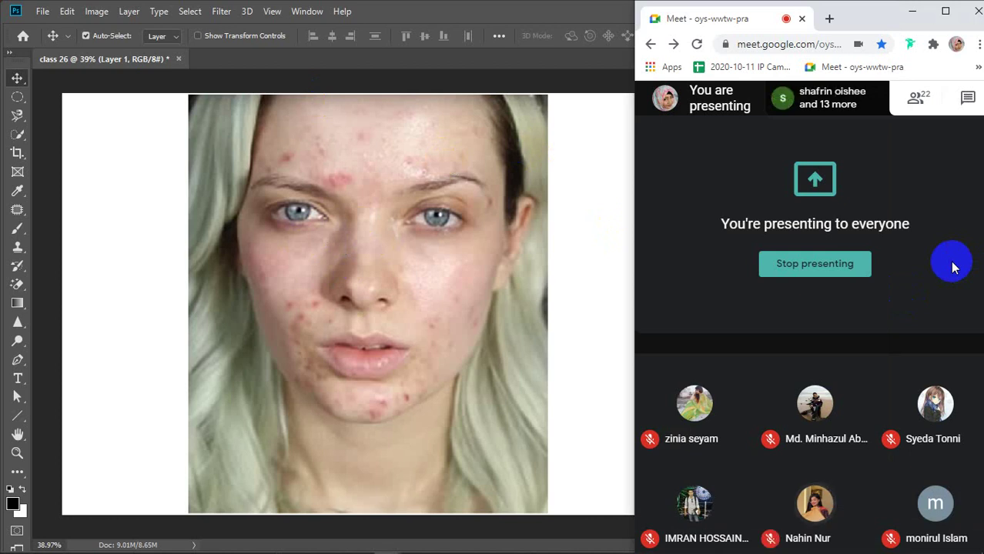
pyautogui.click(608, 215)
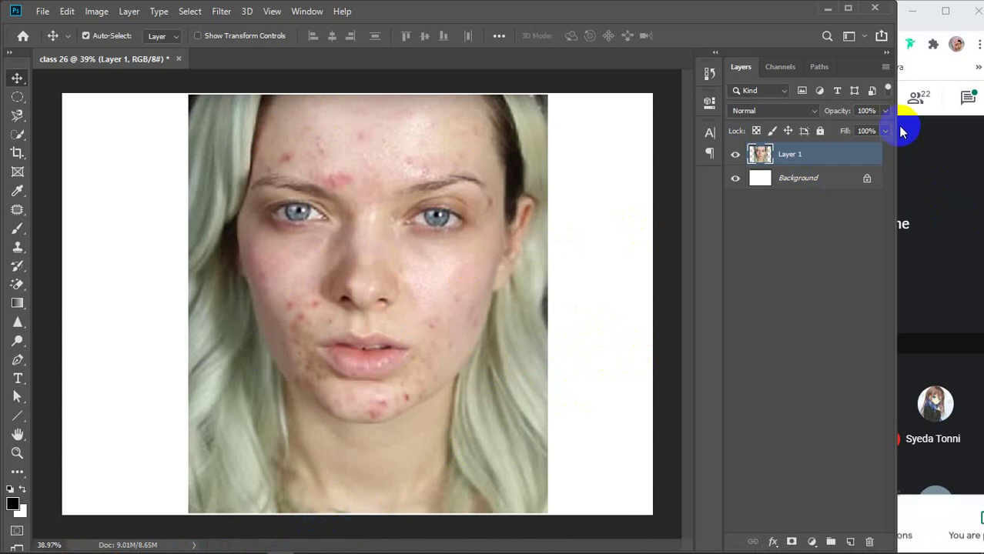
pyautogui.click(967, 98)
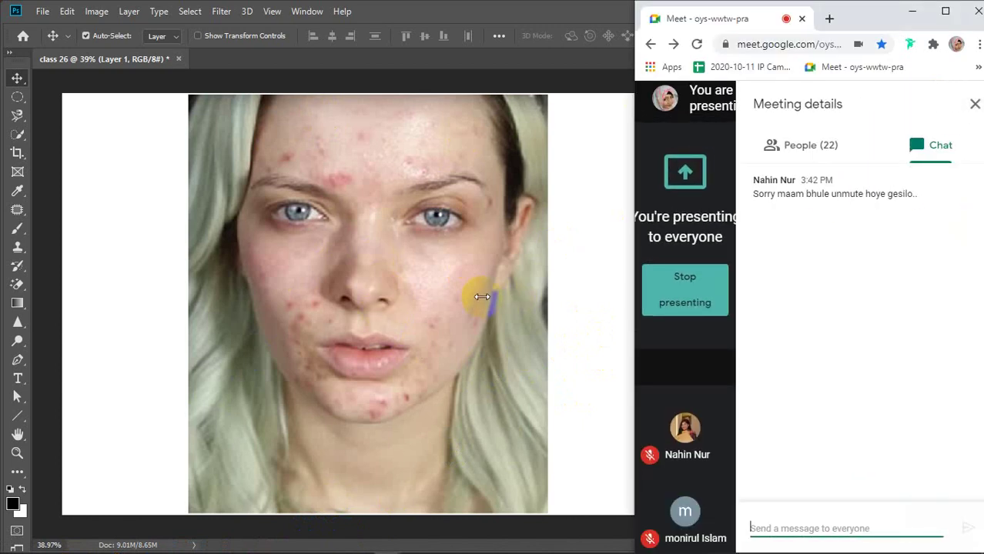
pyautogui.click(975, 104)
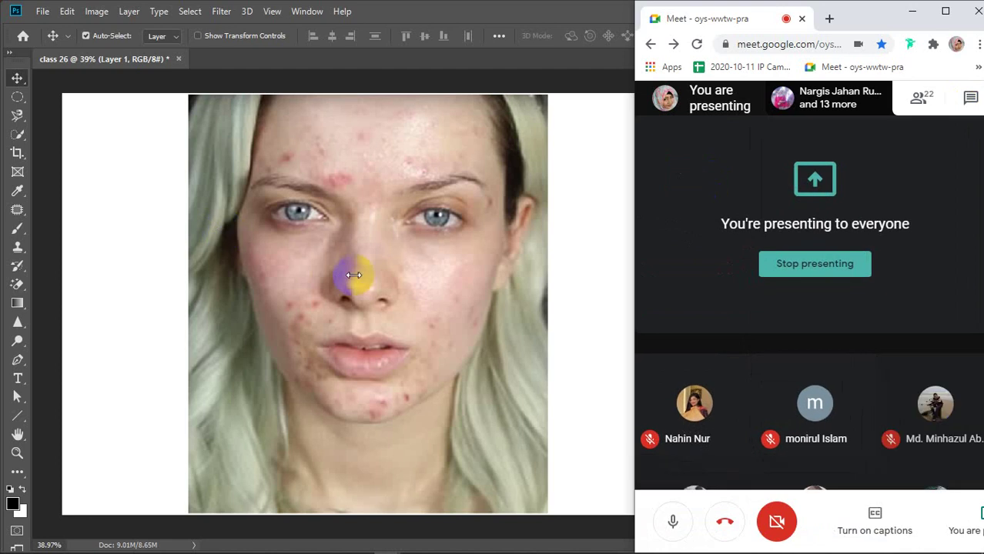
pyautogui.click(582, 257)
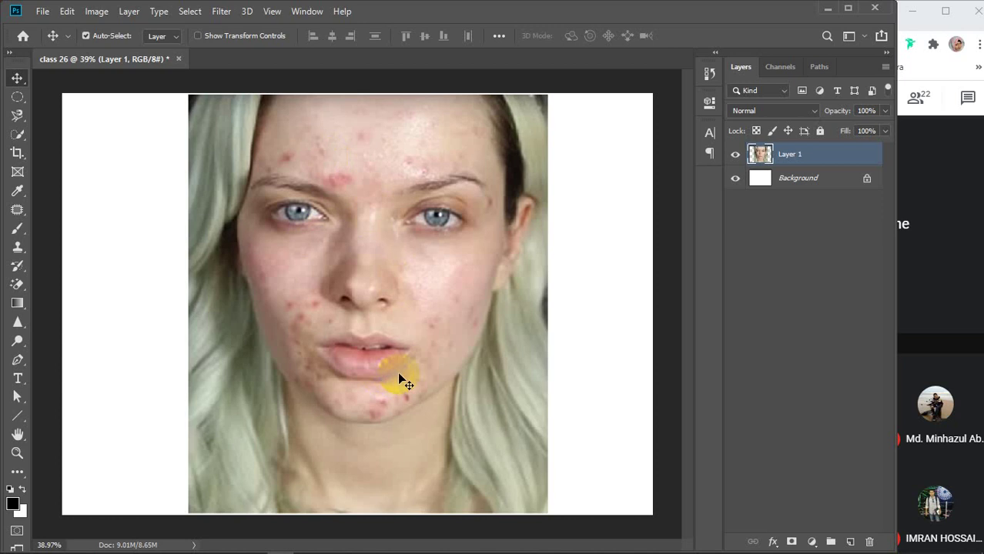
pyautogui.click(304, 399)
pyautogui.click(451, 416)
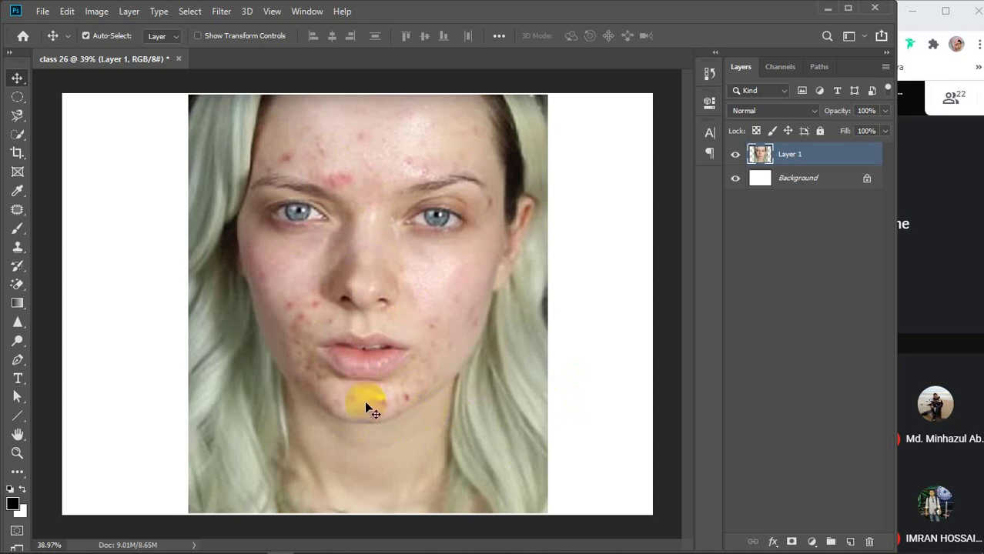
pyautogui.click(342, 217)
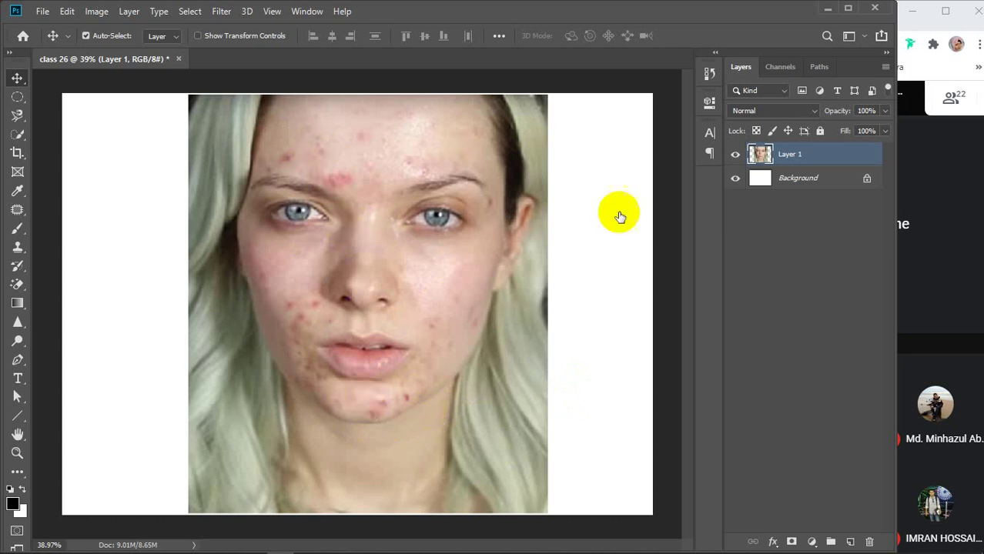
# - Duplicate the portrait layer Layer 1 and hide the lower of the two layers
pyautogui.click(843, 158)
pyautogui.hotkey('ctrl', 'j')
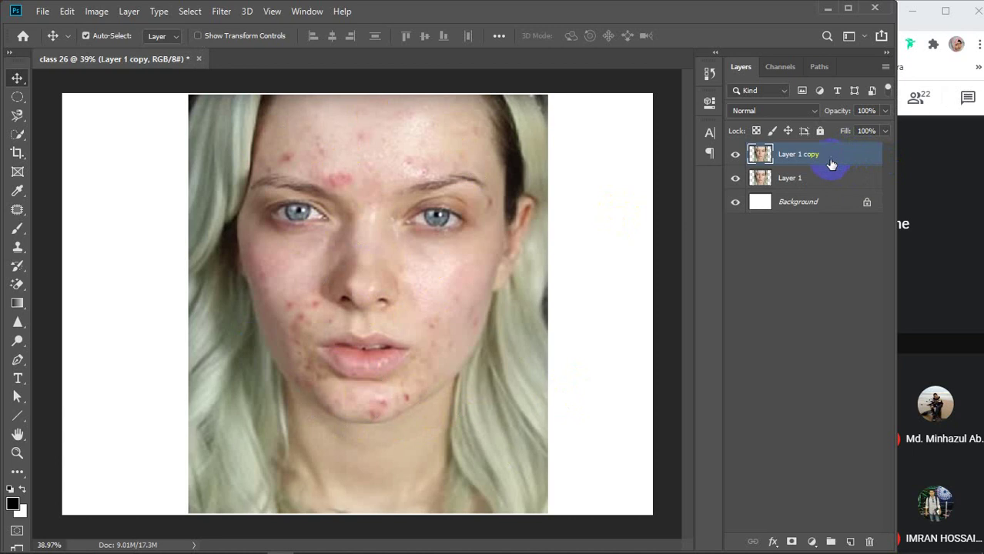
pyautogui.click(735, 178)
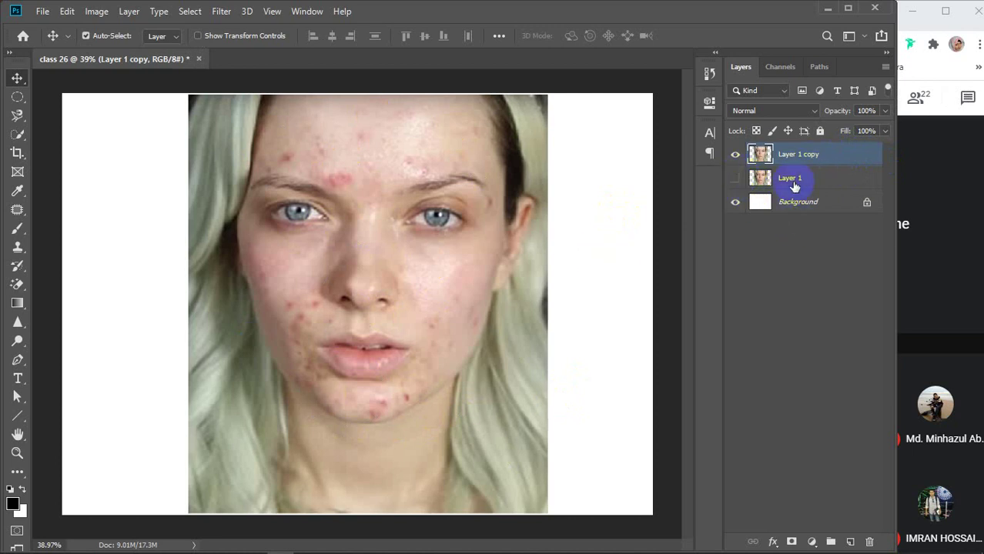
# - Rename the hidden portrait layer "original" and the duplicate above it "spot remove"
pyautogui.doubleClick(791, 179)
pyautogui.write('or')
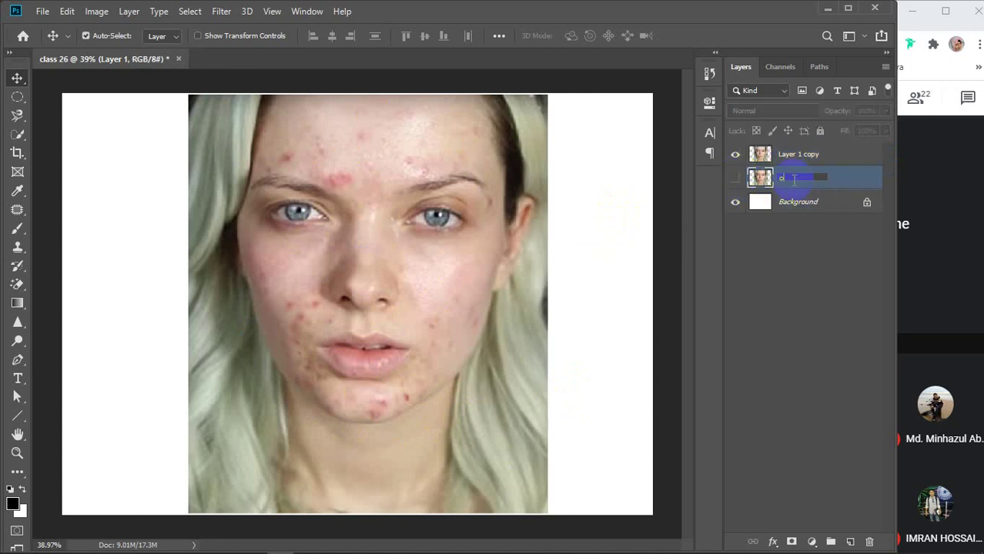
pyautogui.write('iginal')
pyautogui.press('Return')
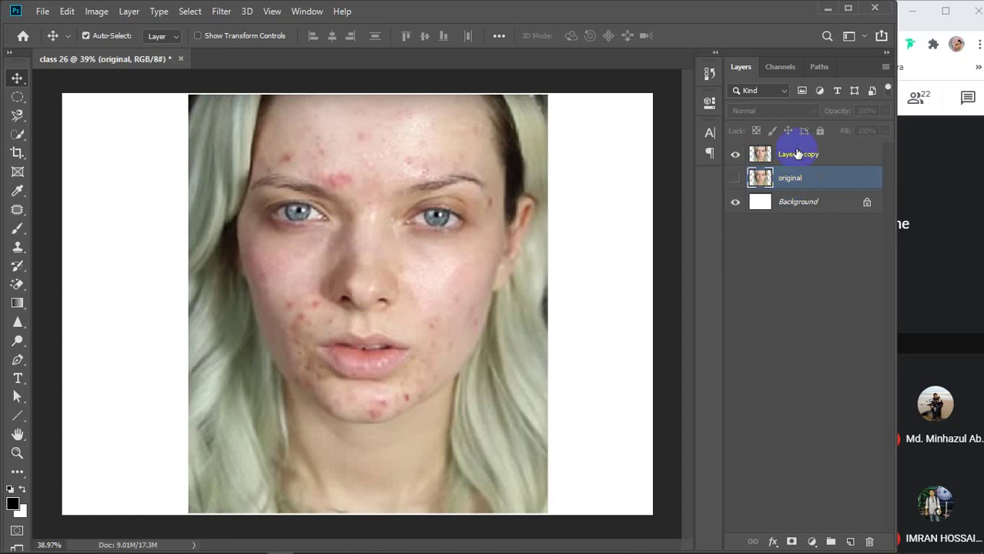
pyautogui.click(797, 158)
pyautogui.doubleClick(798, 157)
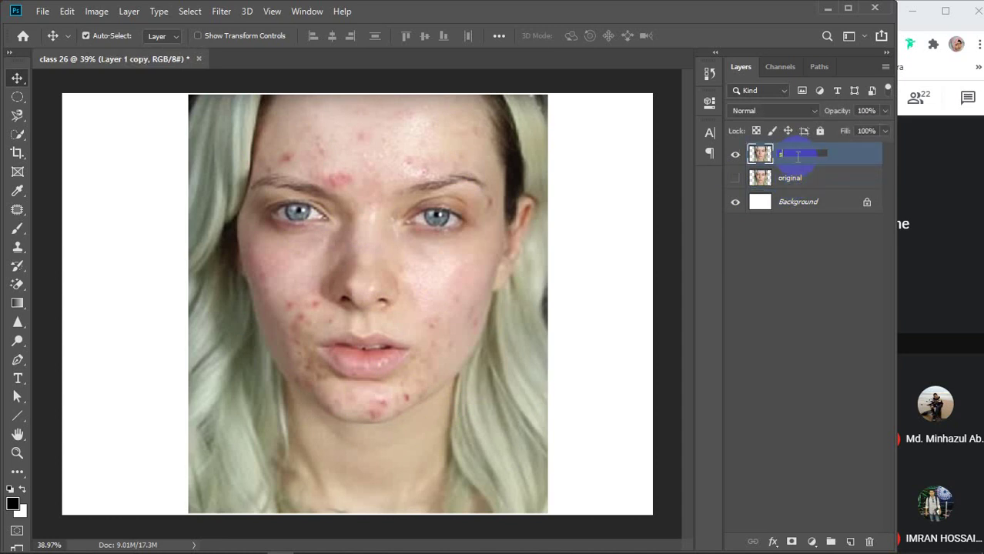
pyautogui.write('soo')
pyautogui.write('t')
pyautogui.write(' ri')
pyautogui.write('move')
pyautogui.press('Return')
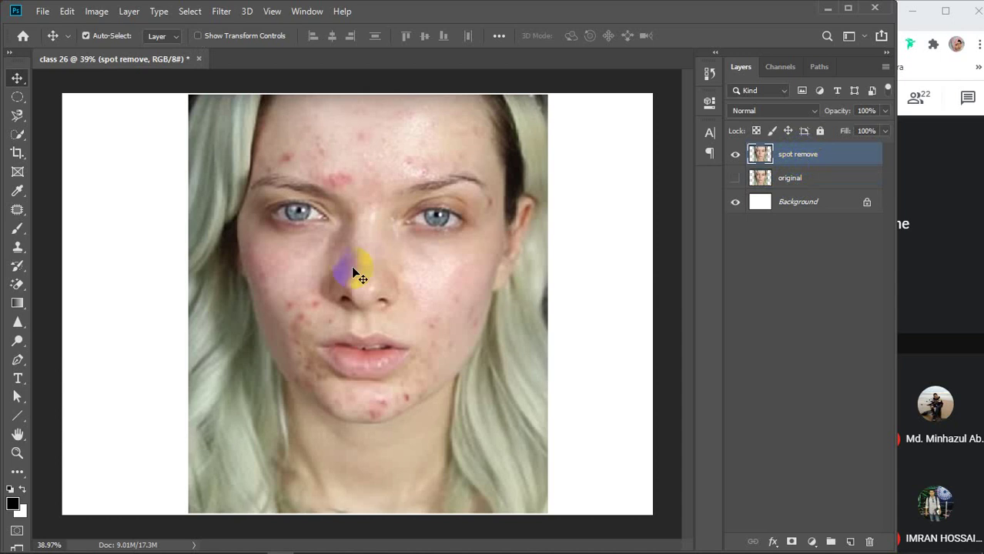
# - Heal the outer red spot on the portrait's left cheek with the Spot Healing Brush at size 60
pyautogui.click(8, 212)
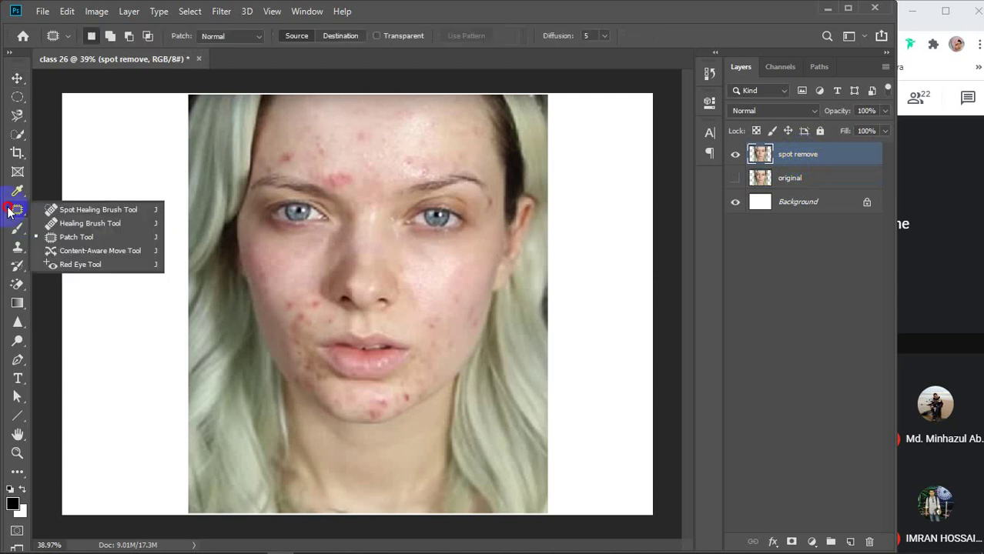
pyautogui.click(90, 209)
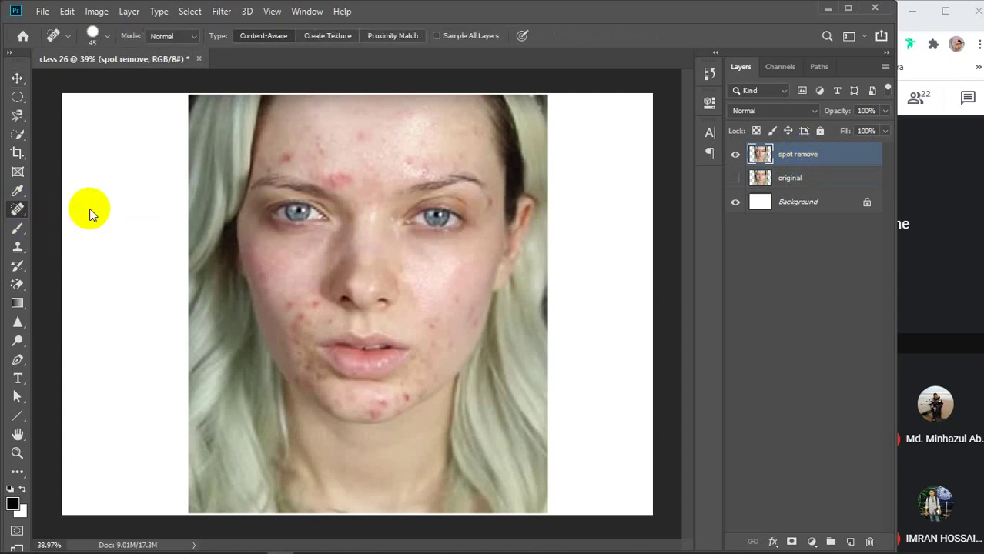
pyautogui.scroll(3, 261, 331)
pyautogui.scroll(1, 334, 318)
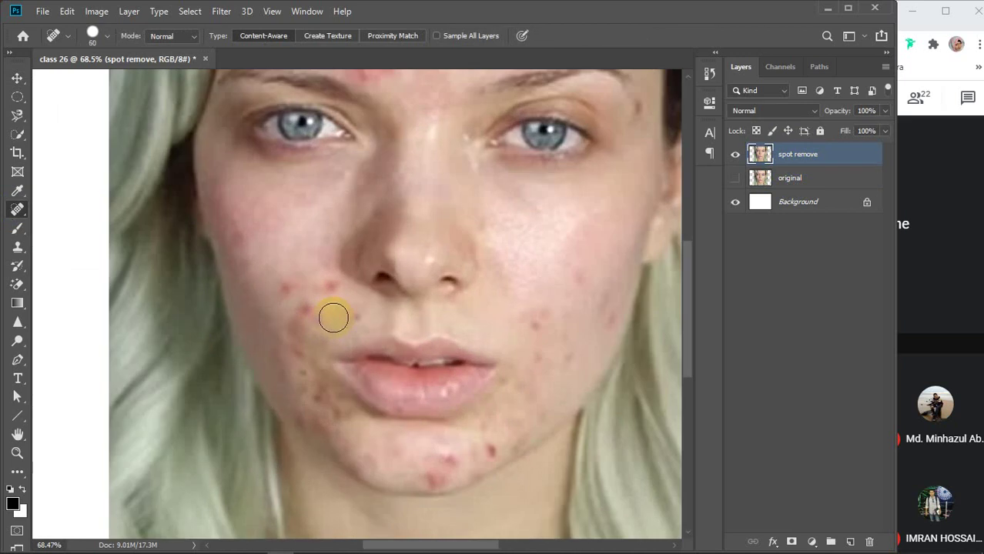
pyautogui.click(282, 287)
pyautogui.click(324, 278)
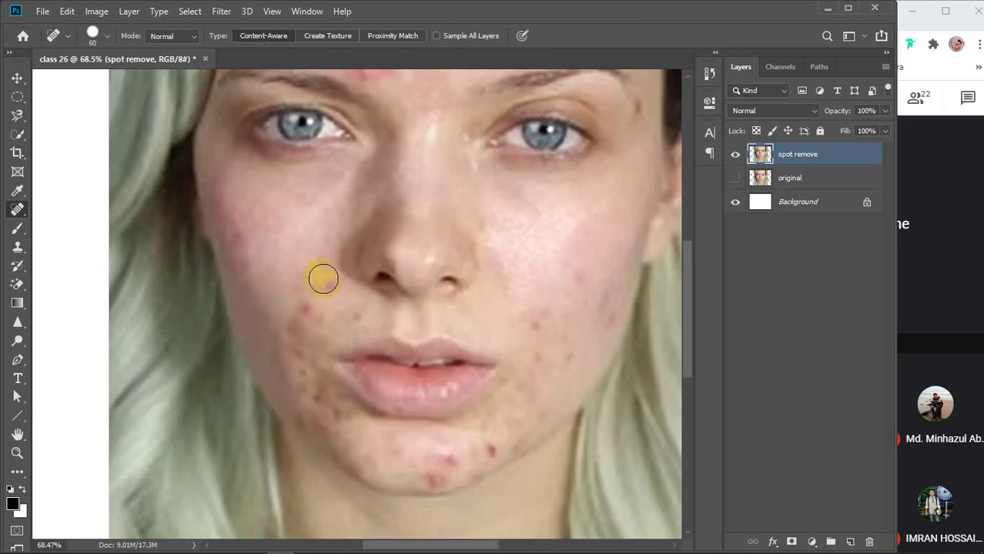
pyautogui.click(309, 245)
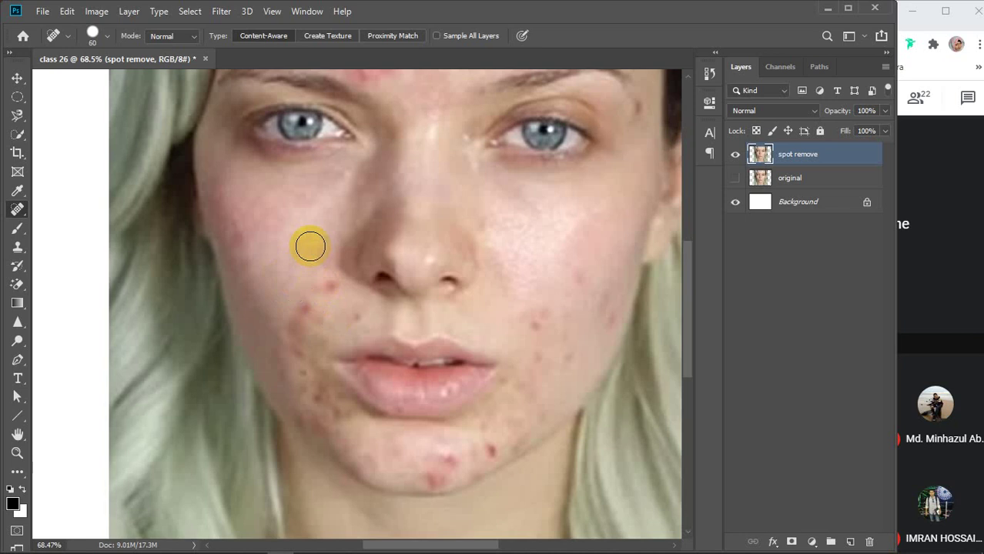
# - Reduce the healing brush to size 45 and remove the red spots on the left cheek between the nose and mouth corner
pyautogui.click(307, 315)
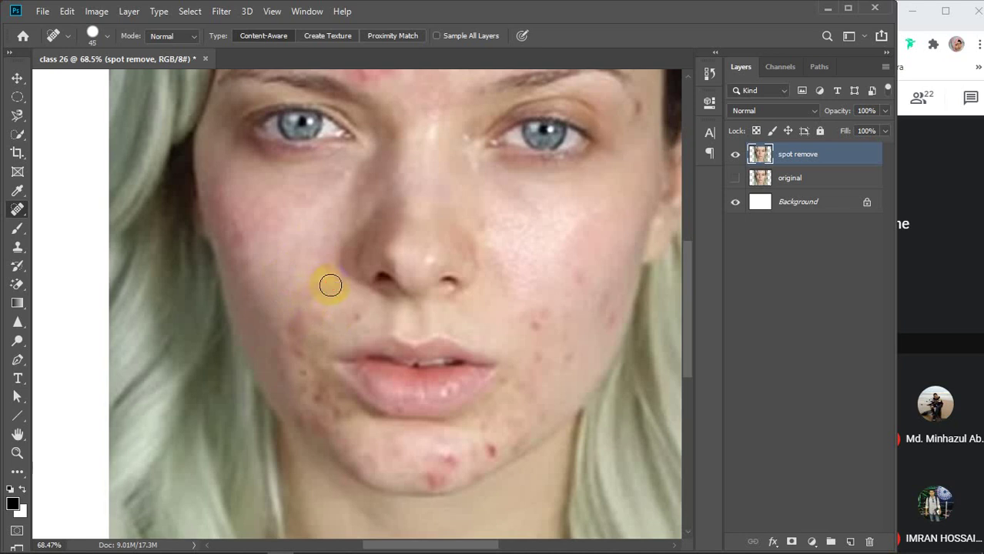
pyautogui.click(324, 293)
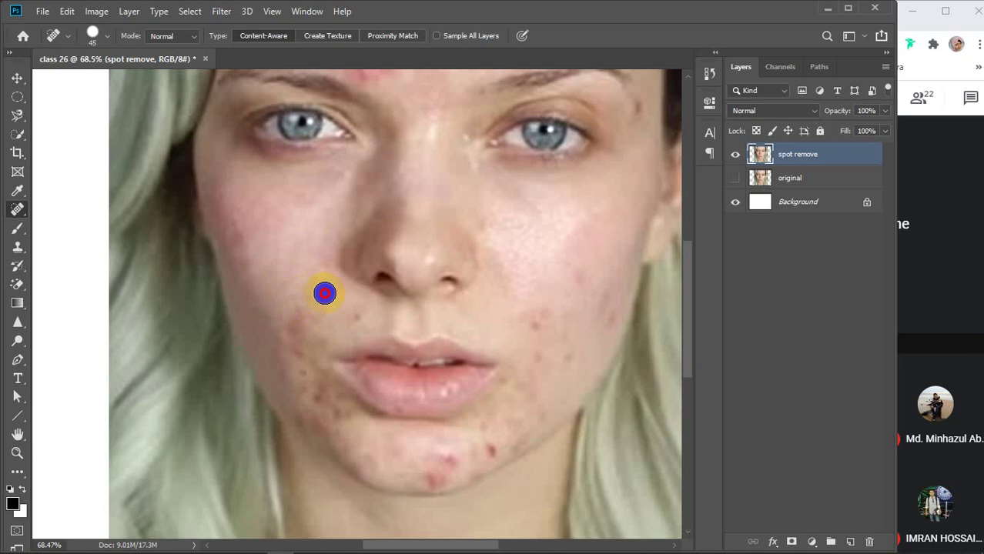
pyautogui.click(243, 231)
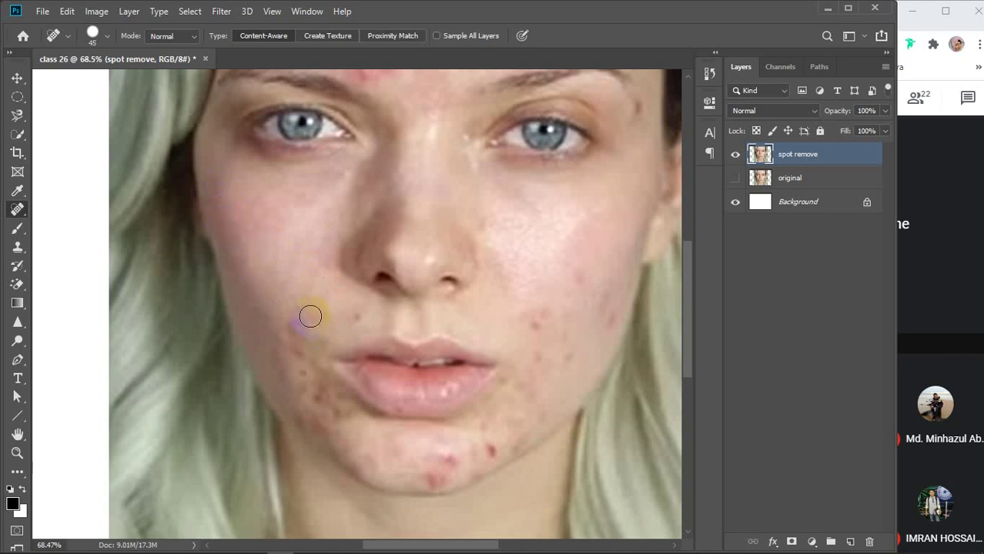
pyautogui.click(292, 346)
pyautogui.click(307, 315)
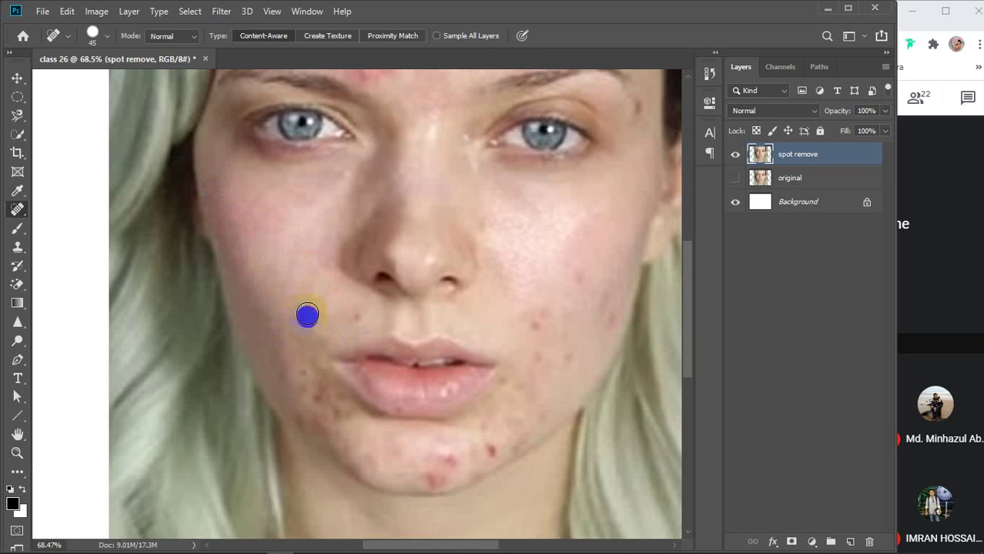
# - Patch the blemishes on the portrait's left cheek and around the left mouth corner with clear upper-cheek skin using the Patch tool
pyautogui.rightClick(17, 209)
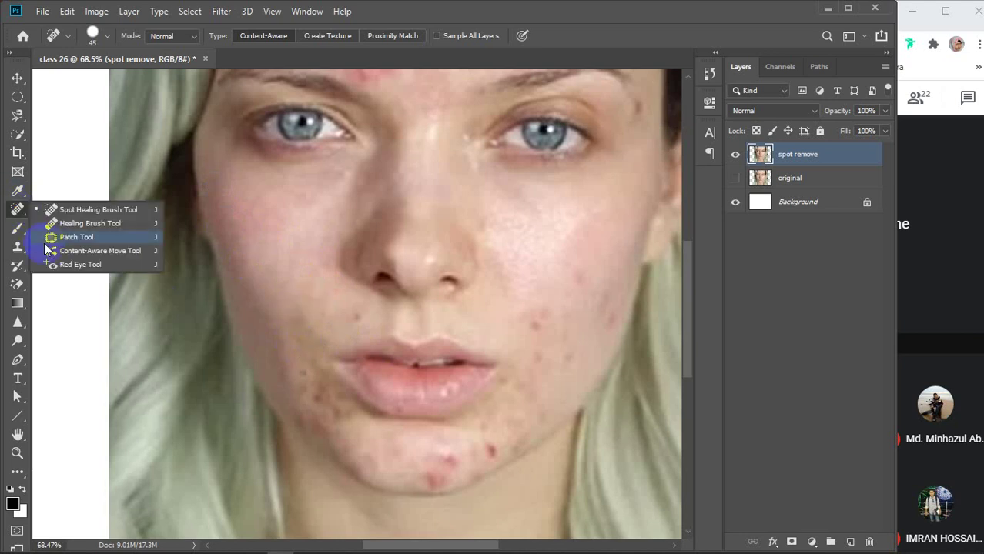
pyautogui.click(78, 240)
pyautogui.moveTo(297, 309)
pyautogui.mouseDown()
pyautogui.moveTo(274, 315)
pyautogui.moveTo(279, 339)
pyautogui.moveTo(318, 338)
pyautogui.moveTo(279, 234)
pyautogui.mouseUp()
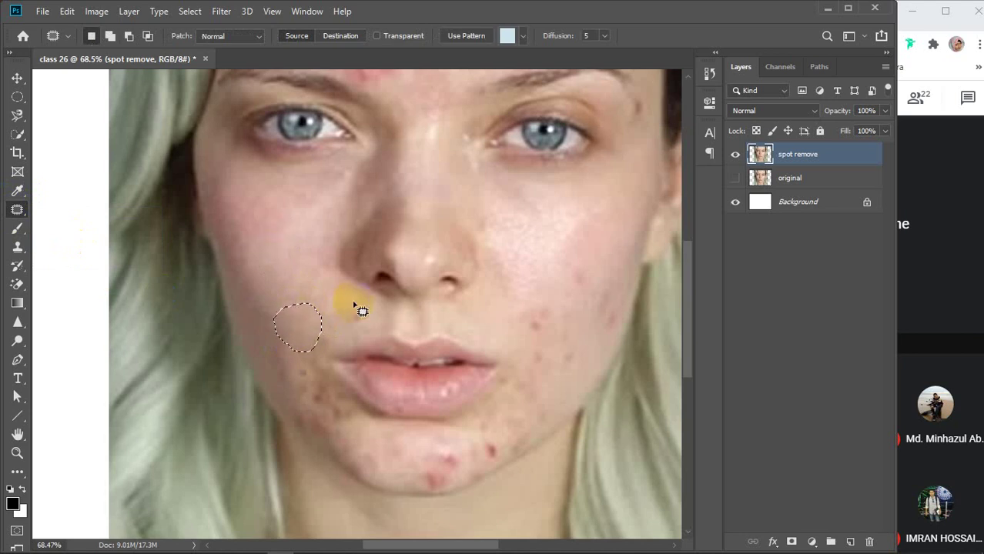
pyautogui.moveTo(344, 304)
pyautogui.mouseDown()
pyautogui.moveTo(336, 314)
pyautogui.moveTo(339, 301)
pyautogui.moveTo(274, 253)
pyautogui.mouseUp()
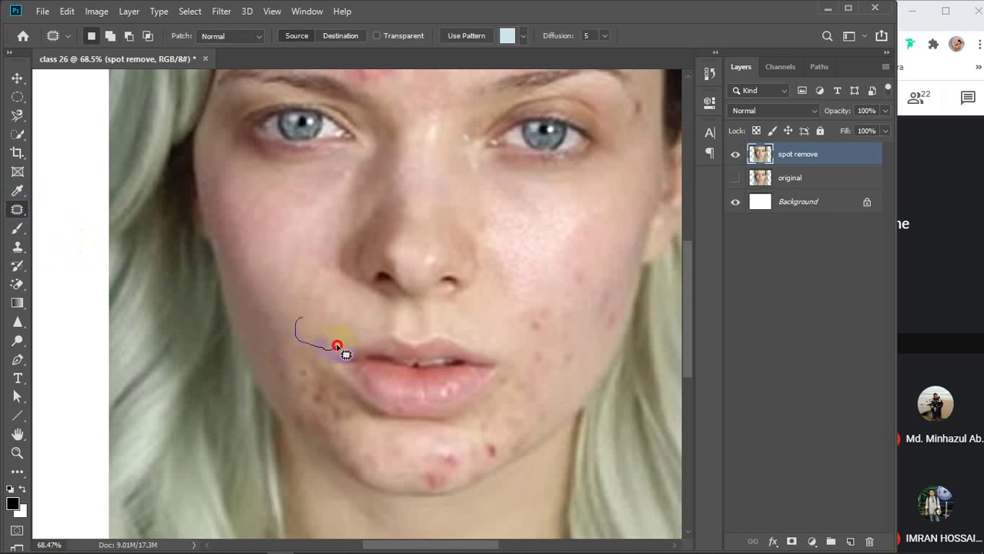
pyautogui.moveTo(345, 354)
pyautogui.mouseDown()
pyautogui.moveTo(297, 313)
pyautogui.moveTo(302, 288)
pyautogui.moveTo(285, 261)
pyautogui.mouseUp()
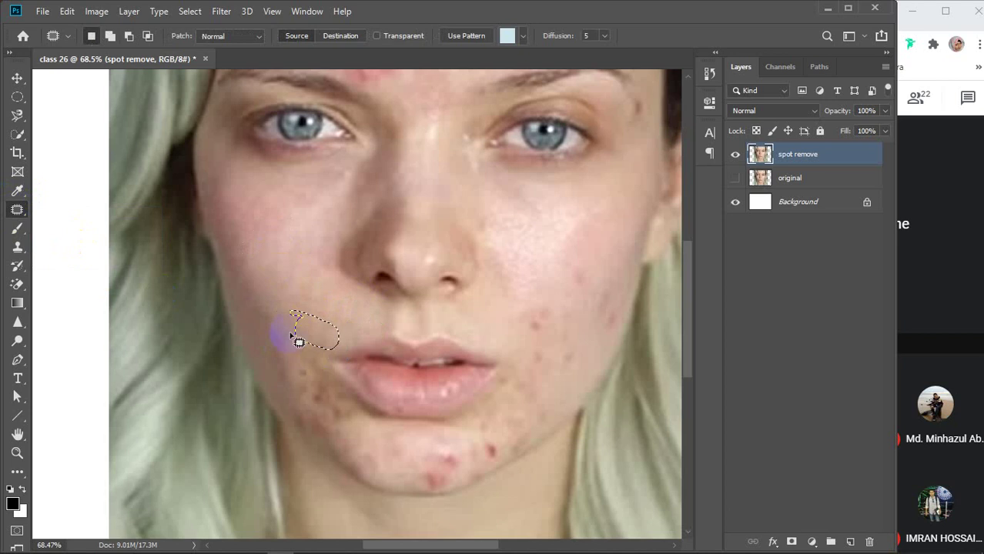
pyautogui.moveTo(276, 337)
pyautogui.mouseDown()
pyautogui.moveTo(281, 367)
pyautogui.moveTo(314, 413)
pyautogui.moveTo(354, 414)
pyautogui.mouseUp()
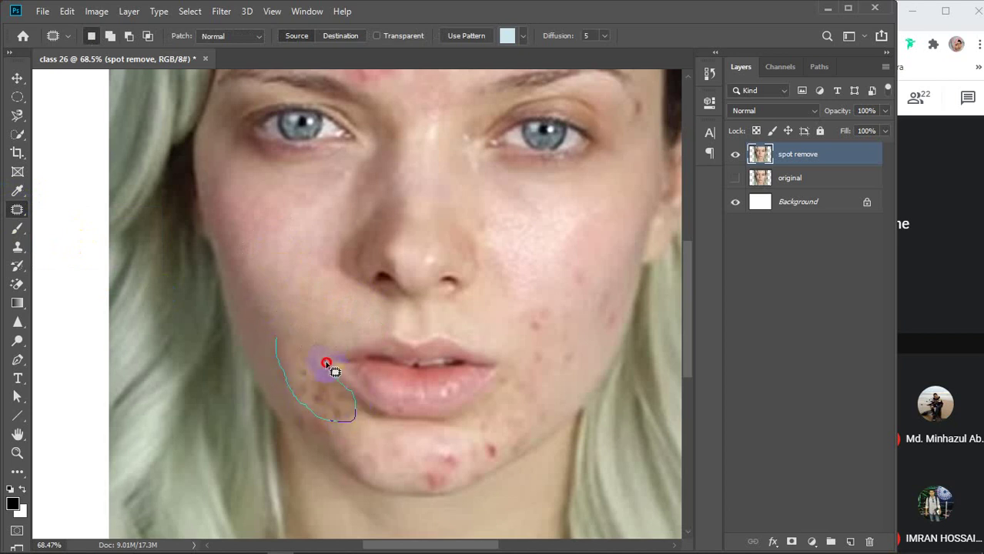
pyautogui.moveTo(284, 341)
pyautogui.mouseDown()
pyautogui.moveTo(286, 258)
pyautogui.moveTo(268, 238)
pyautogui.mouseUp()
# - Patch the red spots on the right cheek with clear neighbouring skin and clear the selection
pyautogui.moveTo(518, 297)
pyautogui.mouseDown()
pyautogui.moveTo(515, 327)
pyautogui.moveTo(546, 330)
pyautogui.moveTo(526, 298)
pyautogui.moveTo(509, 303)
pyautogui.moveTo(541, 312)
pyautogui.moveTo(543, 254)
pyautogui.mouseUp()
pyautogui.moveTo(610, 250)
pyautogui.mouseDown()
pyautogui.moveTo(566, 265)
pyautogui.moveTo(590, 289)
pyautogui.moveTo(591, 264)
pyautogui.moveTo(545, 221)
pyautogui.moveTo(567, 273)
pyautogui.moveTo(593, 224)
pyautogui.moveTo(583, 255)
pyautogui.moveTo(539, 232)
pyautogui.moveTo(551, 242)
pyautogui.mouseUp()
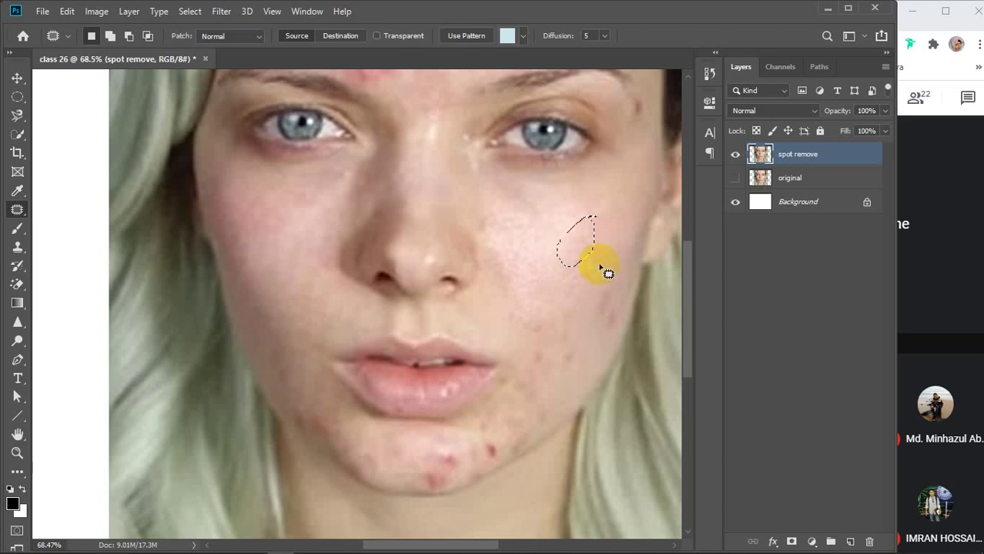
pyautogui.moveTo(594, 265)
pyautogui.mouseDown()
pyautogui.moveTo(588, 288)
pyautogui.moveTo(596, 315)
pyautogui.moveTo(621, 312)
pyautogui.moveTo(587, 243)
pyautogui.moveTo(606, 267)
pyautogui.moveTo(596, 294)
pyautogui.moveTo(619, 321)
pyautogui.moveTo(619, 265)
pyautogui.mouseUp()
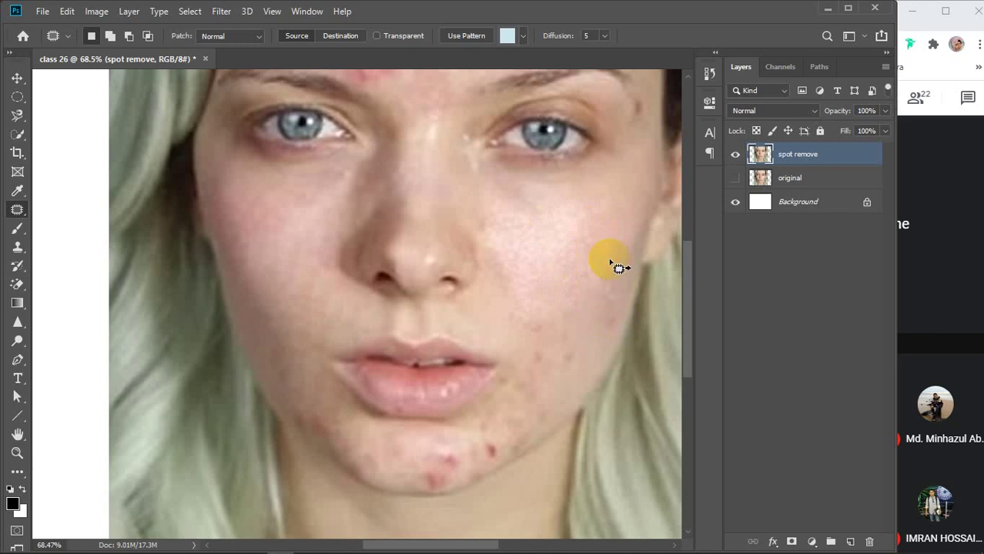
pyautogui.moveTo(611, 307)
pyautogui.mouseDown()
pyautogui.moveTo(589, 255)
pyautogui.moveTo(605, 266)
pyautogui.mouseUp()
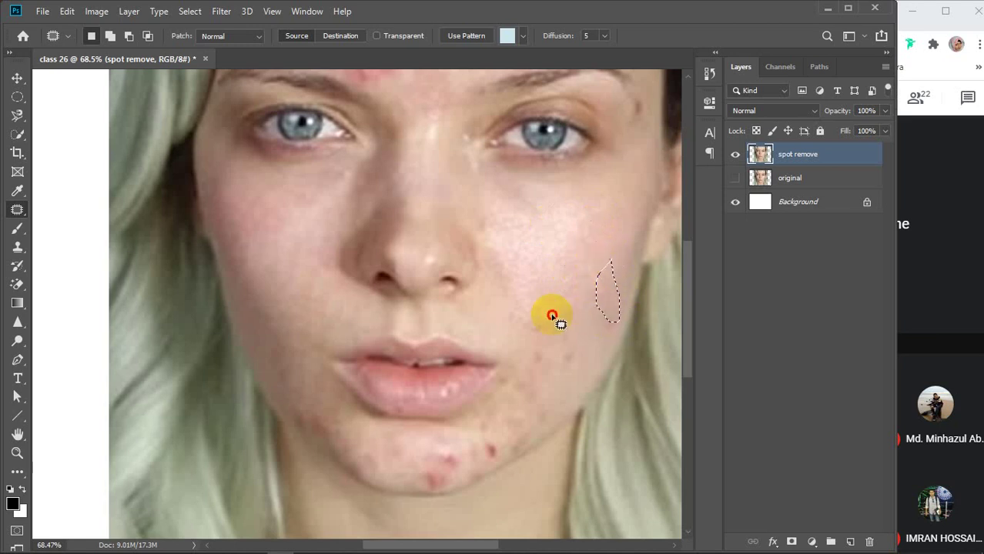
pyautogui.moveTo(539, 307)
pyautogui.mouseDown()
pyautogui.moveTo(516, 308)
pyautogui.moveTo(532, 341)
pyautogui.moveTo(553, 331)
pyautogui.moveTo(545, 268)
pyautogui.moveTo(561, 260)
pyautogui.mouseUp()
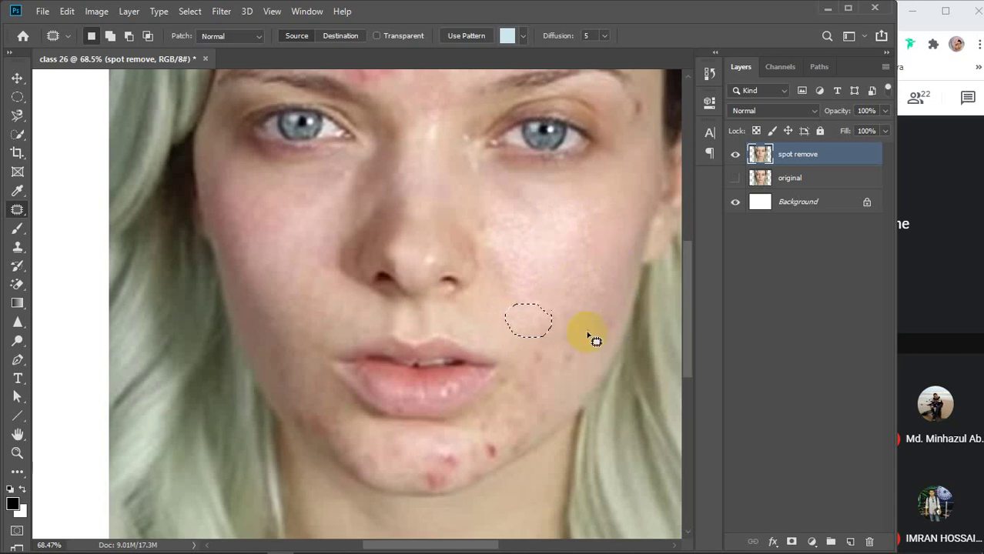
pyautogui.moveTo(588, 327)
pyautogui.mouseDown()
pyautogui.moveTo(615, 322)
pyautogui.moveTo(599, 314)
pyautogui.moveTo(586, 329)
pyautogui.moveTo(608, 324)
pyautogui.moveTo(598, 286)
pyautogui.moveTo(536, 330)
pyautogui.moveTo(525, 351)
pyautogui.moveTo(588, 375)
pyautogui.moveTo(570, 330)
pyautogui.mouseUp()
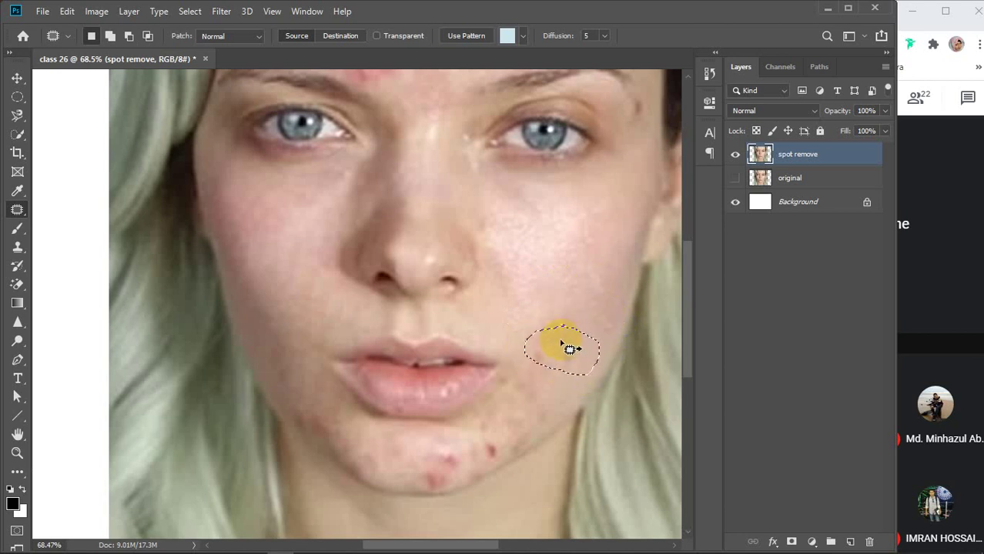
pyautogui.hotkey('ctrl', 'd')
# - Heal the remaining spots on the right cheek down to the mouth corner with the Spot Healing Brush at size 45
pyautogui.rightClick(17, 209)
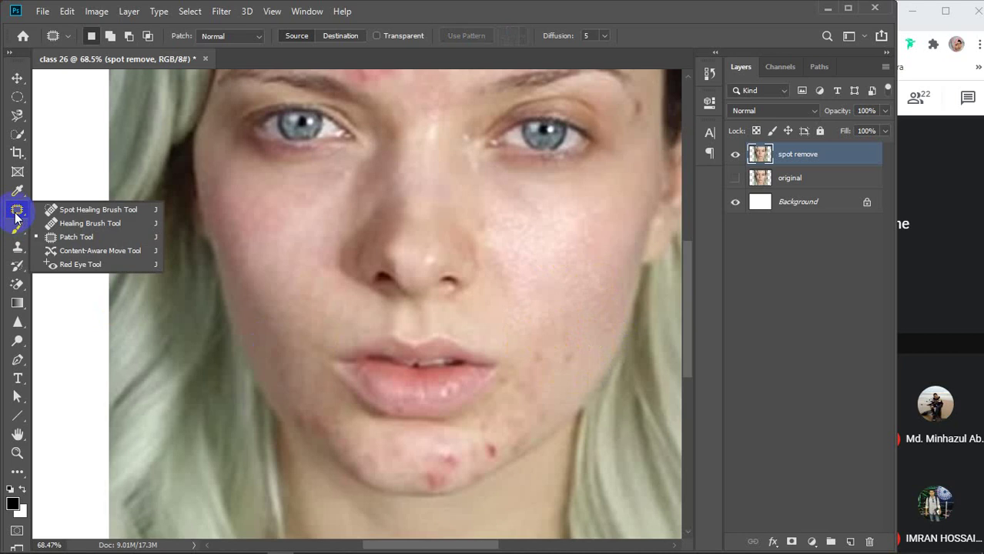
pyautogui.click(85, 210)
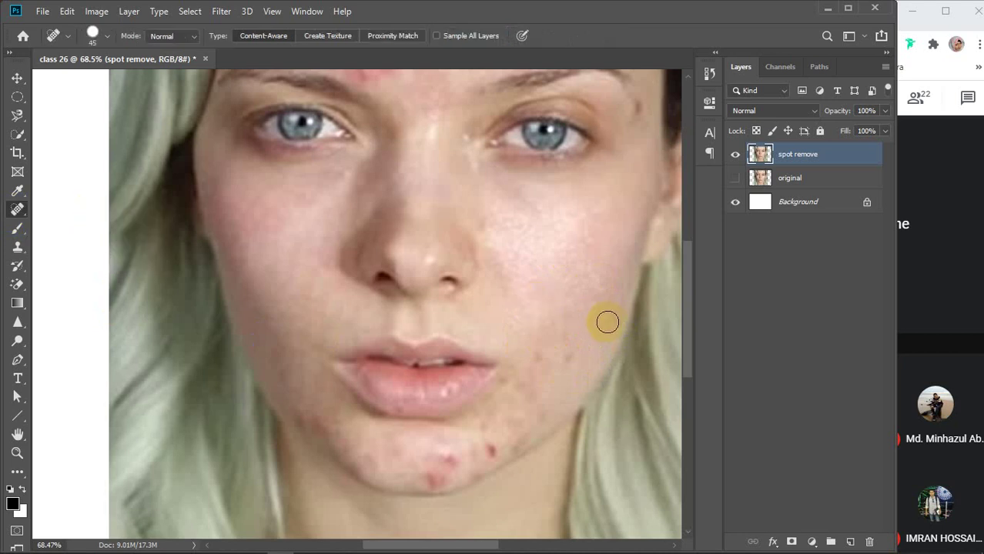
pyautogui.click(589, 255)
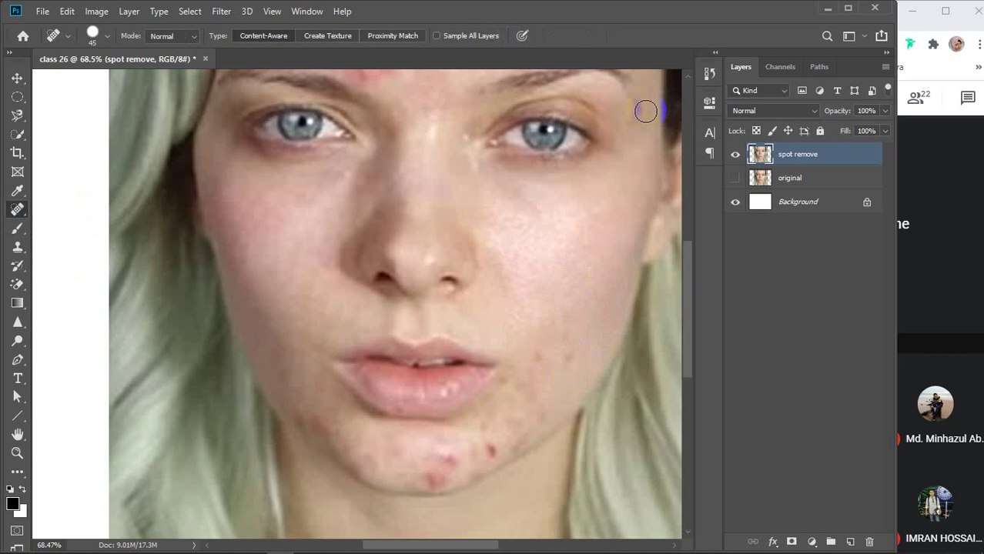
pyautogui.click(585, 272)
pyautogui.click(572, 356)
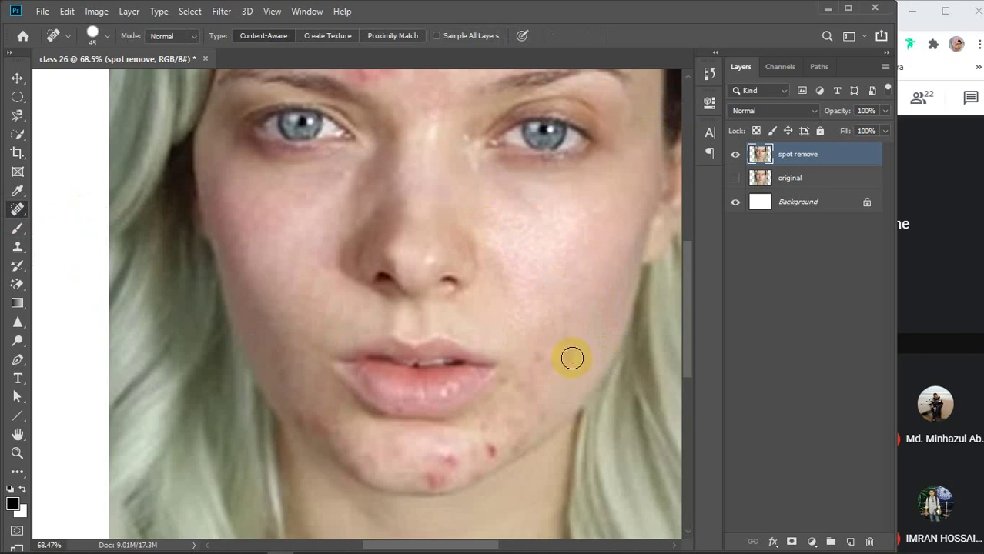
pyautogui.click(527, 360)
pyautogui.click(508, 382)
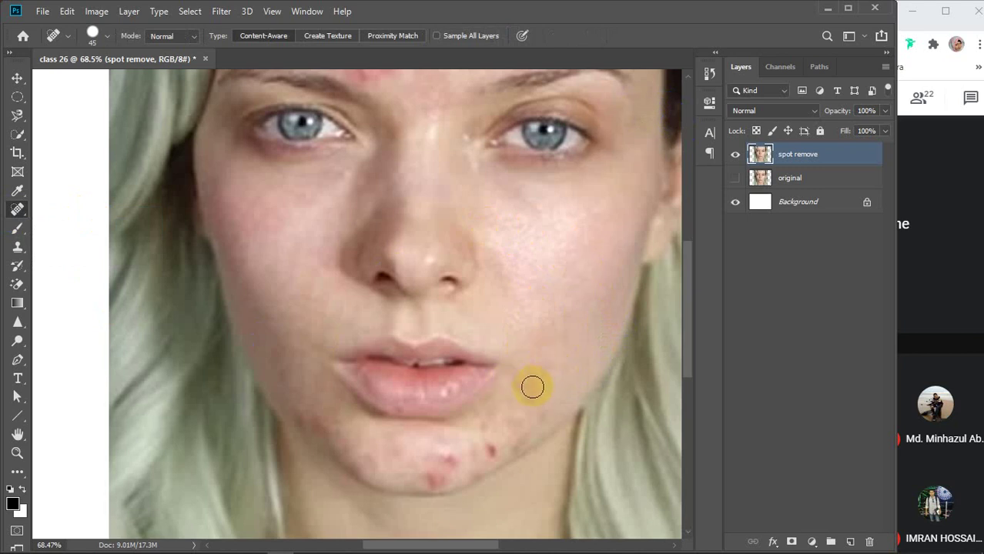
# - Heal the red spots across the chin and below the right mouth corner
pyautogui.click(520, 418)
pyautogui.click(489, 423)
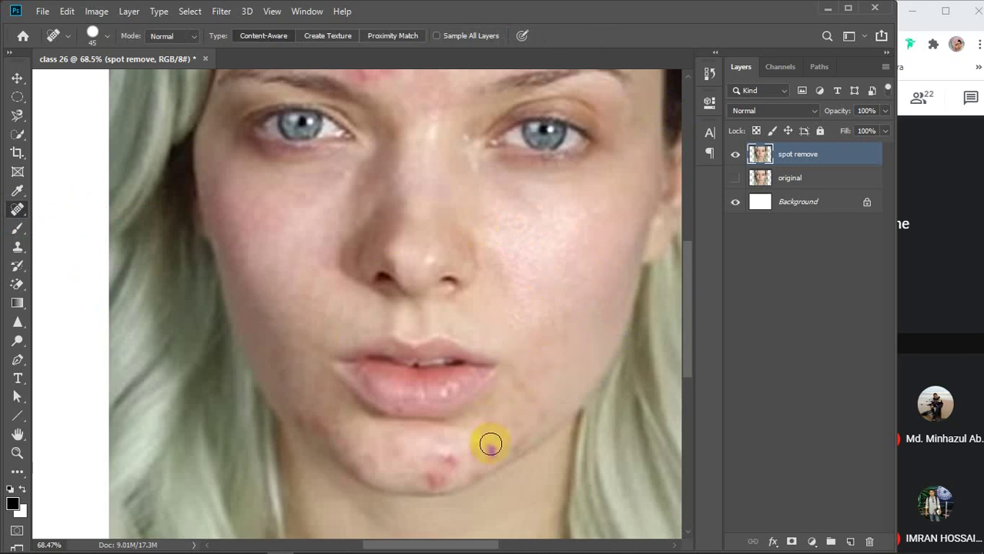
pyautogui.click(488, 451)
pyautogui.click(462, 460)
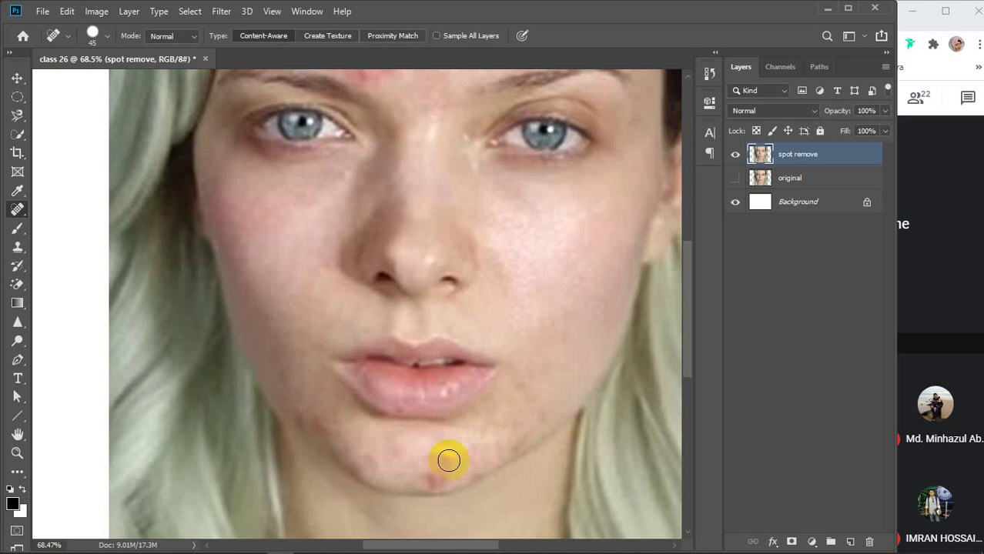
pyautogui.click(377, 458)
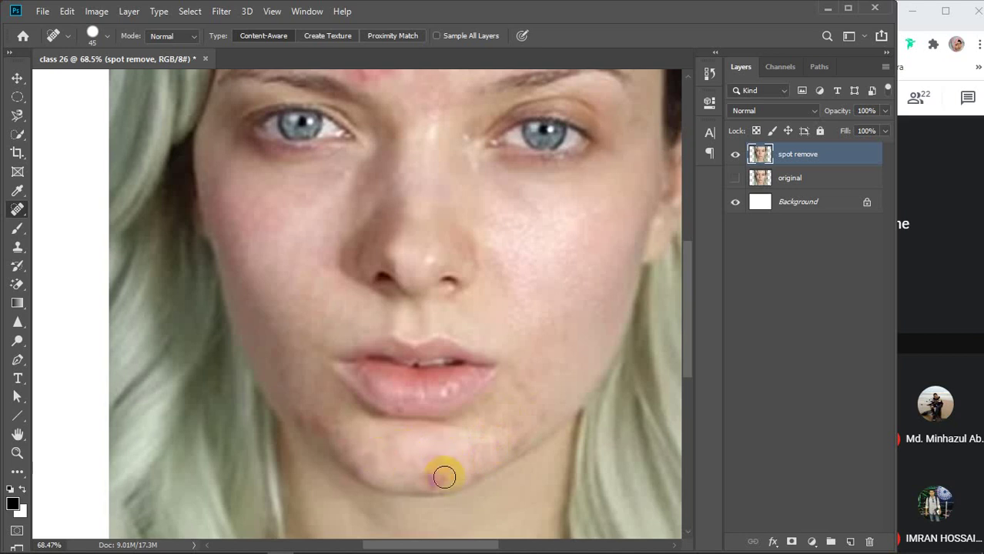
pyautogui.moveTo(428, 480)
pyautogui.mouseDown()
pyautogui.moveTo(441, 477)
pyautogui.moveTo(420, 457)
pyautogui.mouseUp()
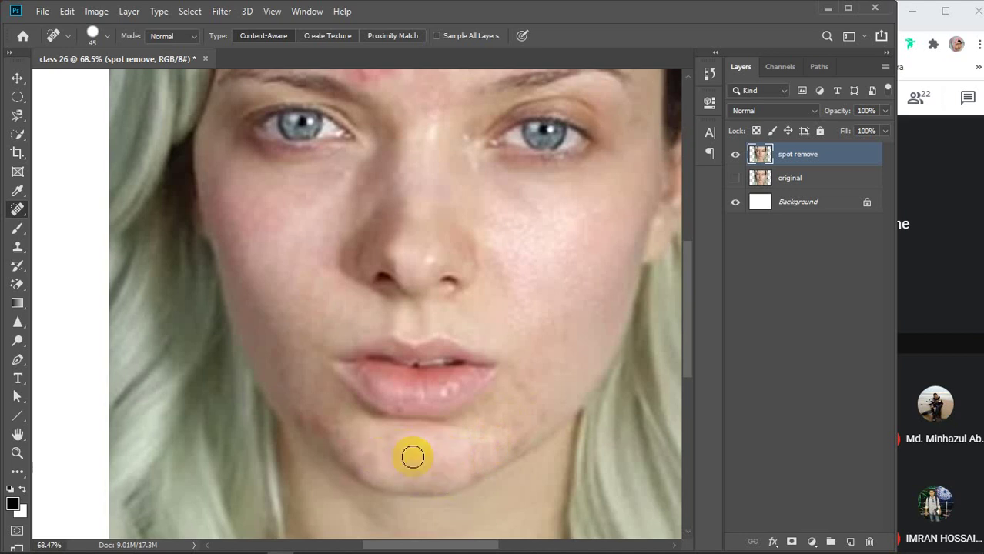
# - Heal the discoloured patches along the left jawline and the leftover spots on the right jaw
pyautogui.click(361, 469)
pyautogui.moveTo(316, 421)
pyautogui.mouseDown()
pyautogui.moveTo(299, 419)
pyautogui.moveTo(278, 352)
pyautogui.mouseUp()
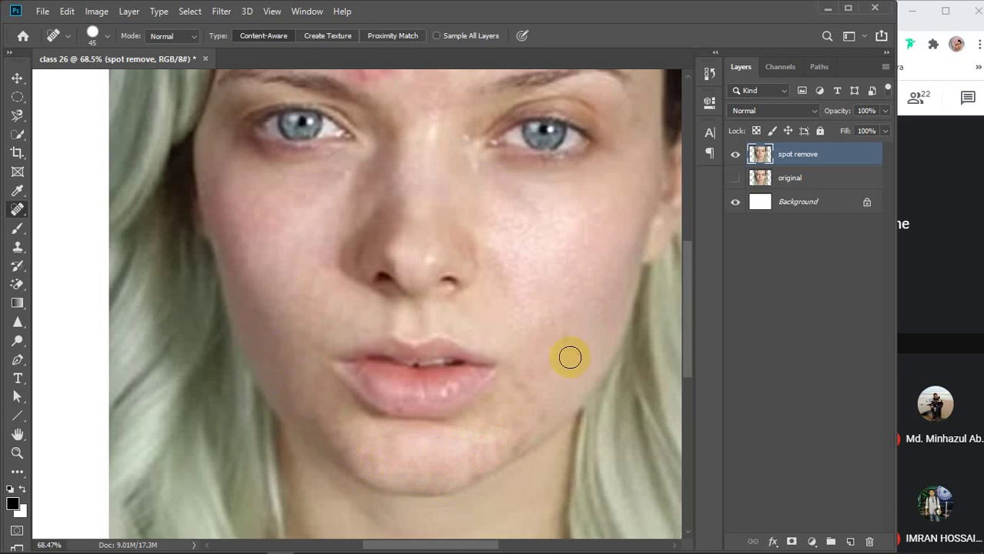
pyautogui.click(531, 403)
pyautogui.click(518, 445)
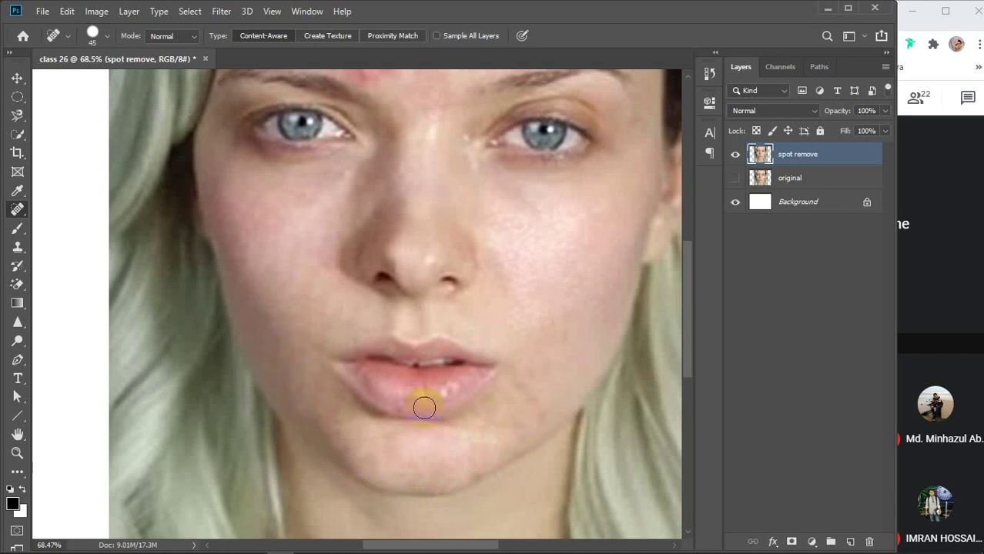
# - Enlarge the healing brush to size 60 and remove the spots on the middle and right side of the forehead
pyautogui.click(456, 260)
pyautogui.scroll(5, 456, 454)
pyautogui.click(435, 279)
pyautogui.click(412, 216)
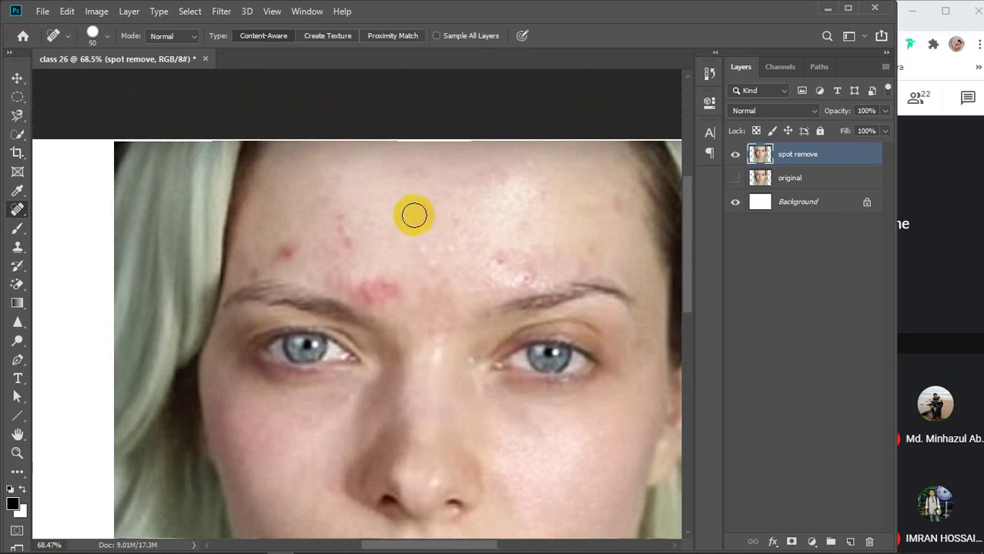
pyautogui.moveTo(407, 177)
pyautogui.mouseDown()
pyautogui.moveTo(451, 185)
pyautogui.moveTo(512, 164)
pyautogui.mouseUp()
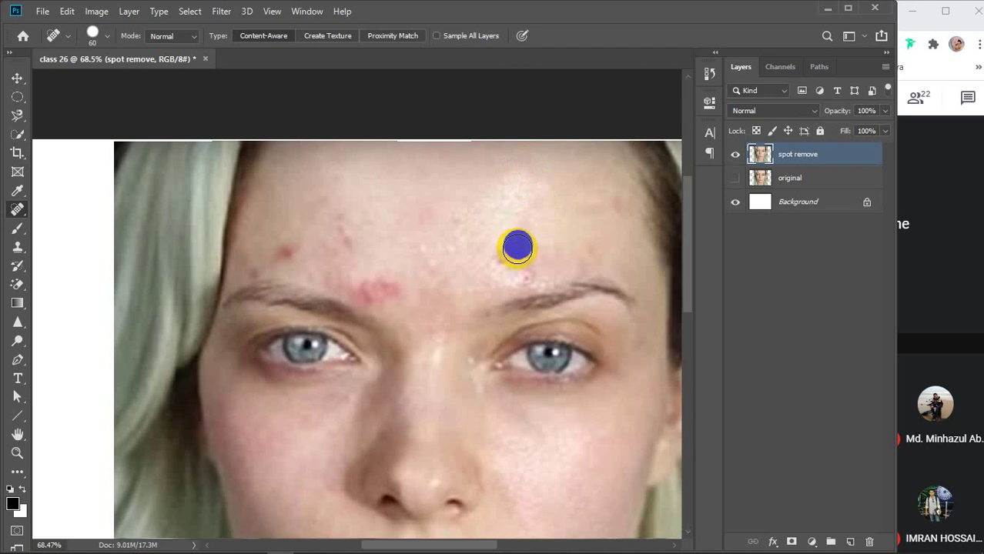
pyautogui.click(586, 245)
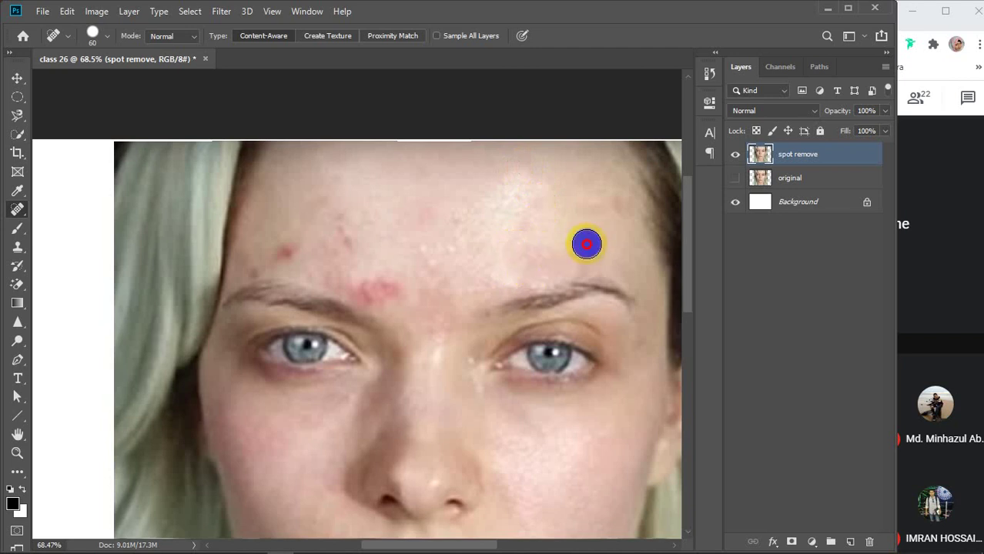
pyautogui.moveTo(587, 245)
pyautogui.mouseDown()
pyautogui.moveTo(599, 205)
pyautogui.moveTo(589, 259)
pyautogui.mouseUp()
# - Heal the red patch by the left eyebrow and the spots on the left side and centre of the forehead
pyautogui.moveTo(399, 279)
pyautogui.mouseDown()
pyautogui.moveTo(373, 281)
pyautogui.moveTo(376, 292)
pyautogui.moveTo(391, 286)
pyautogui.moveTo(375, 282)
pyautogui.mouseUp()
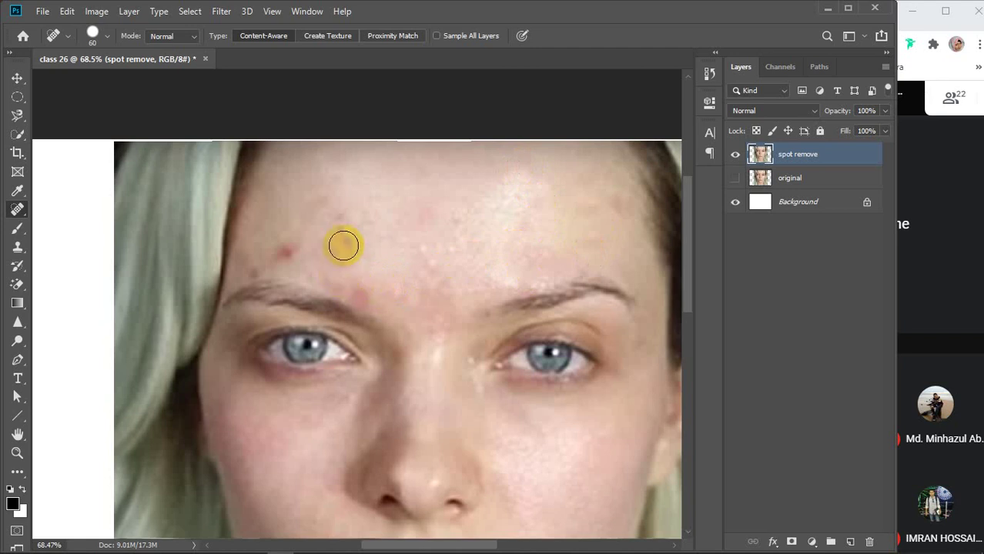
pyautogui.moveTo(343, 246); pyautogui.dragTo(344, 217)
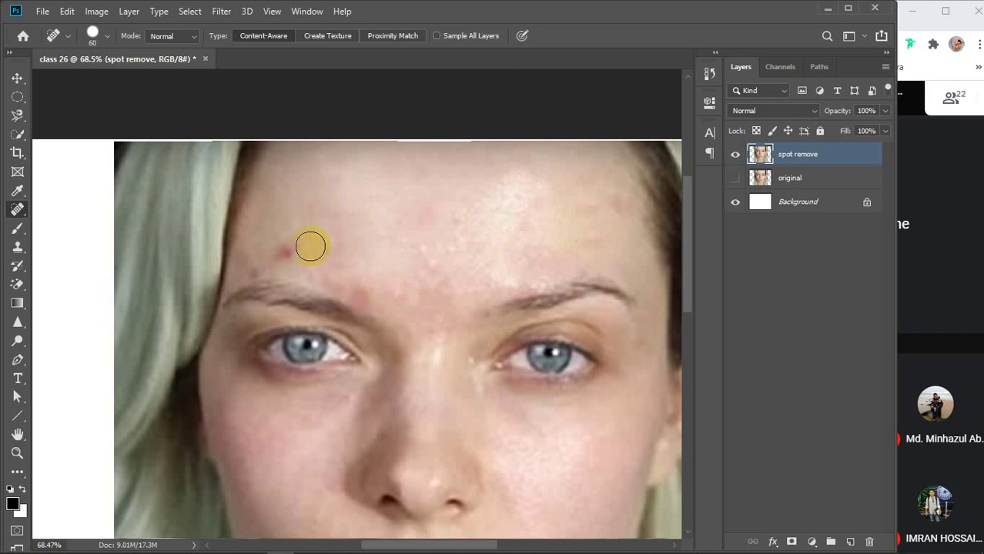
pyautogui.moveTo(285, 249); pyautogui.dragTo(283, 248)
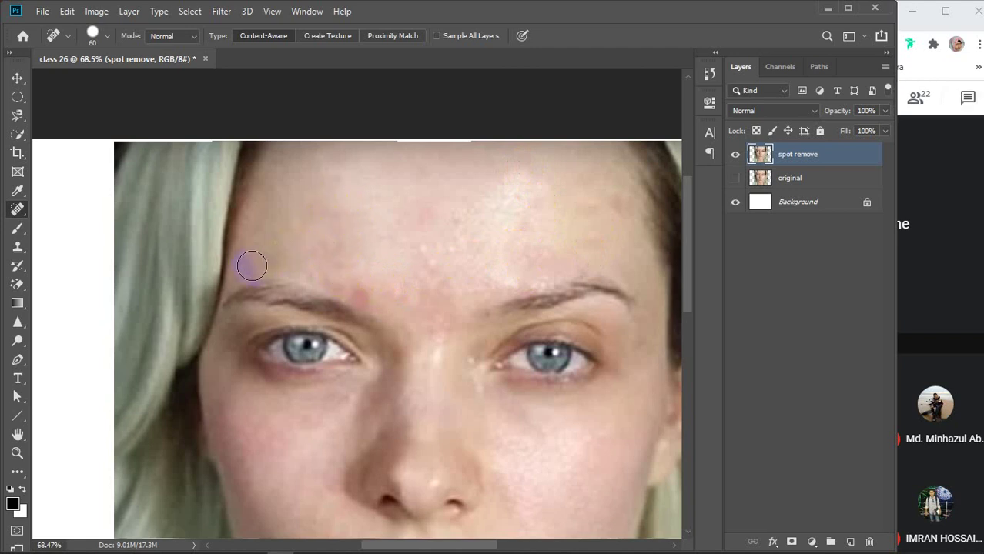
pyautogui.click(390, 298)
pyautogui.click(470, 263)
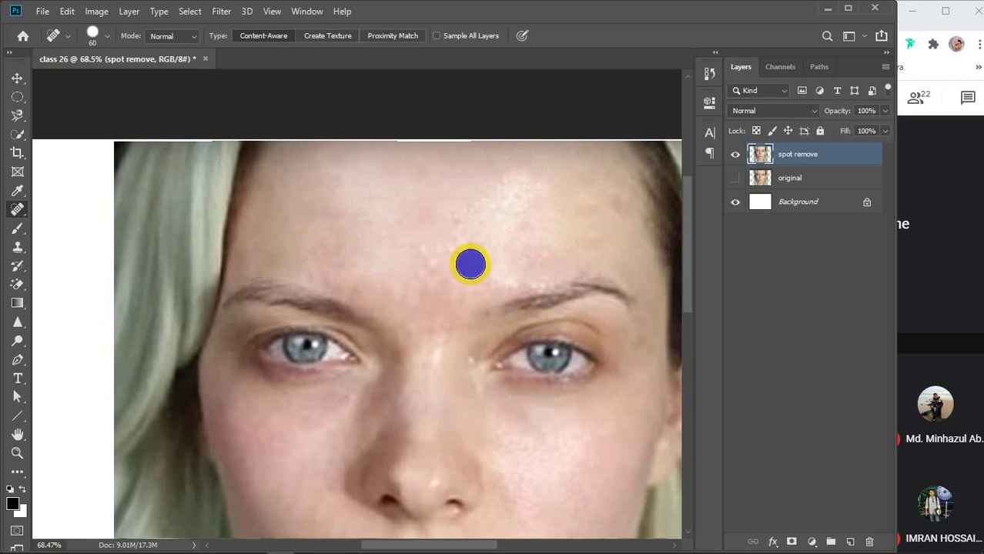
# - Heal the uneven skin on the cheek beneath the left eye, beside the nose
pyautogui.click(338, 401)
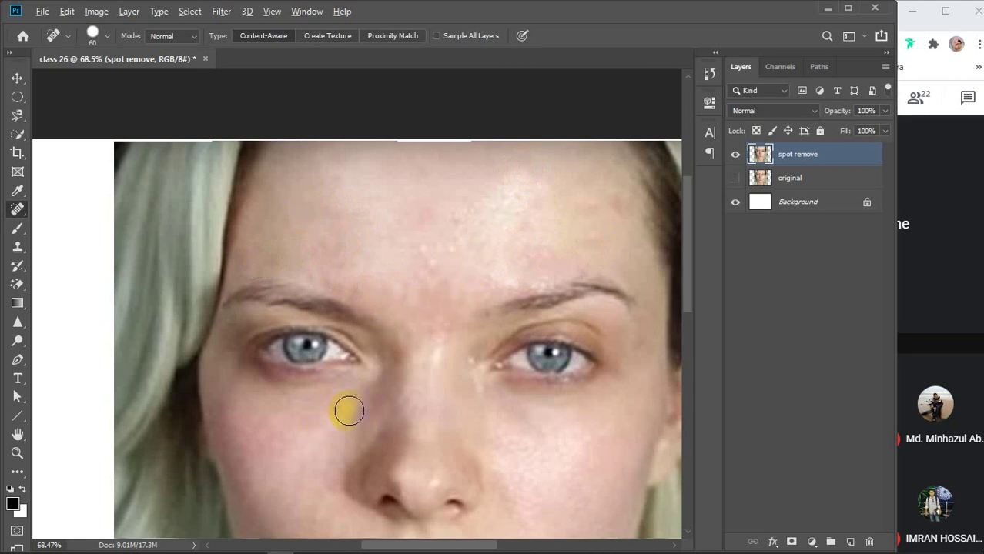
pyautogui.scroll(-1, 349, 411)
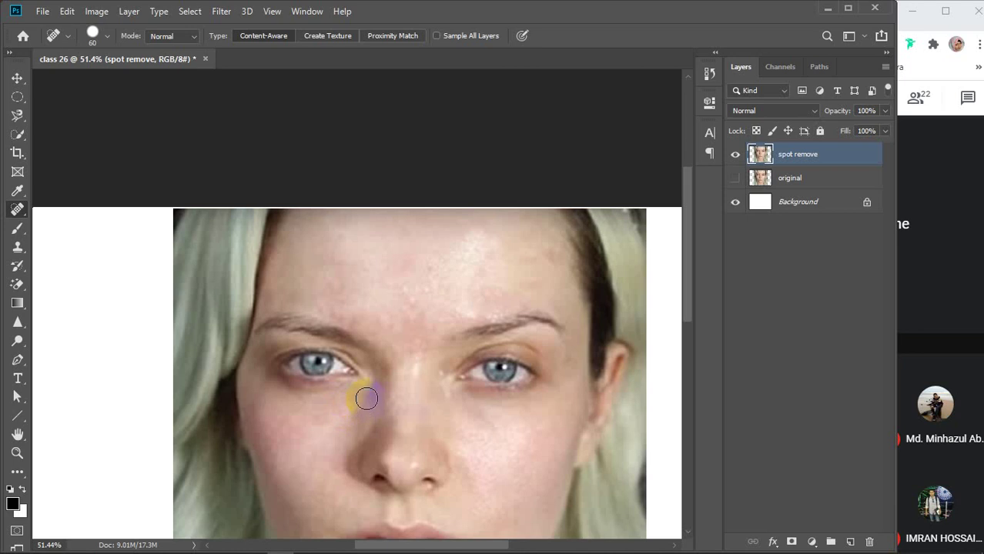
pyautogui.click(351, 418)
pyautogui.click(323, 432)
# - Show the original layer and toggle the spot remove layer off and on to compare the face before and after retouching
pyautogui.scroll(-1, 446, 392)
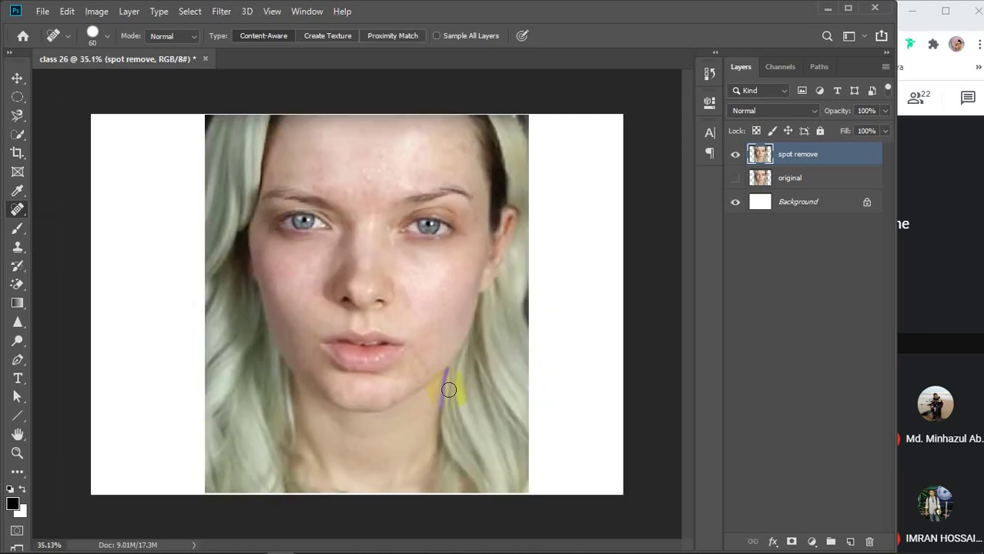
pyautogui.click(736, 177)
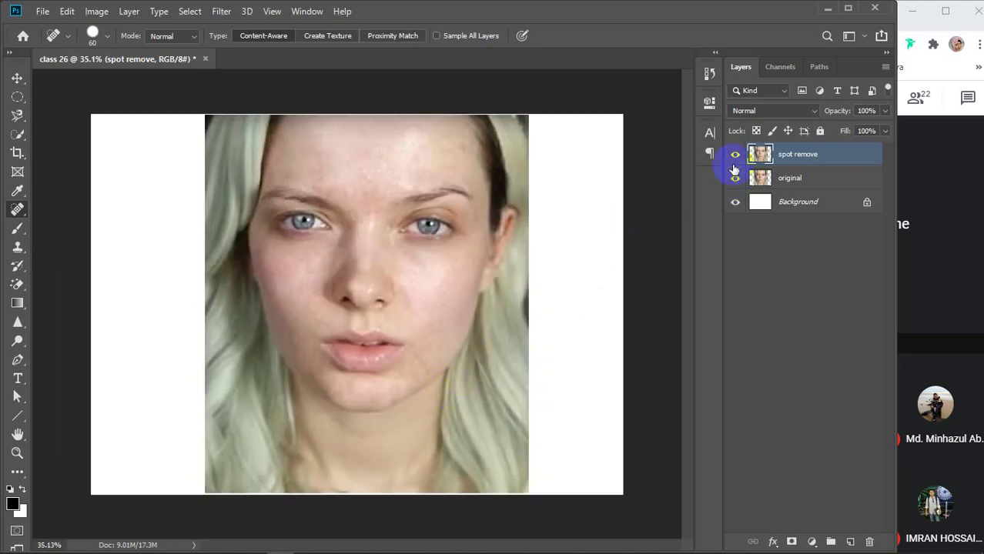
pyautogui.click(735, 156)
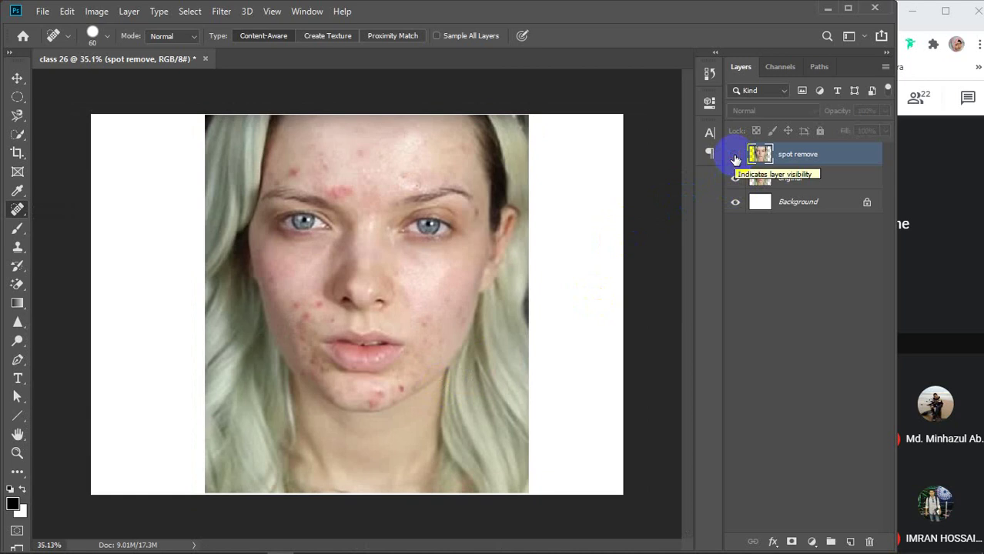
pyautogui.click(736, 157)
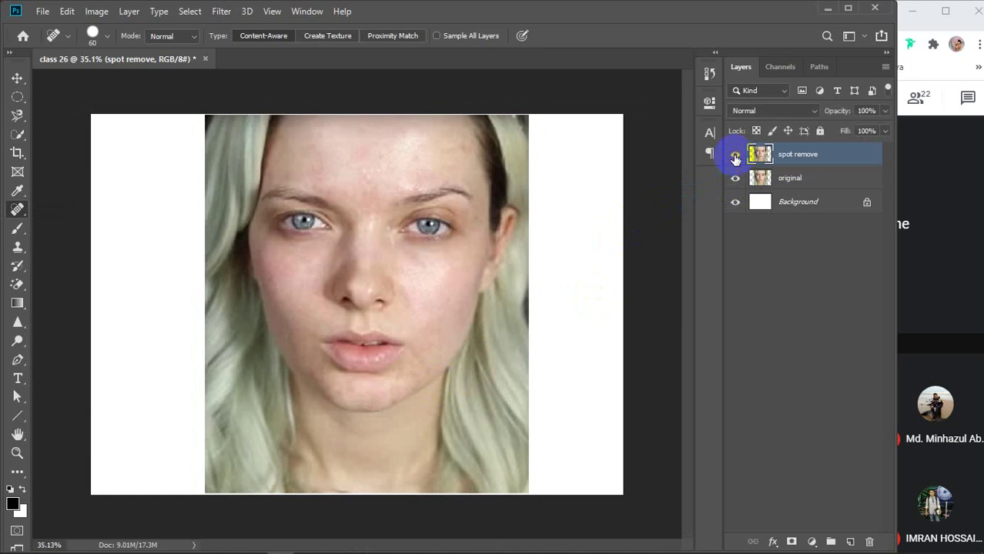
pyautogui.scroll(3, 386, 179)
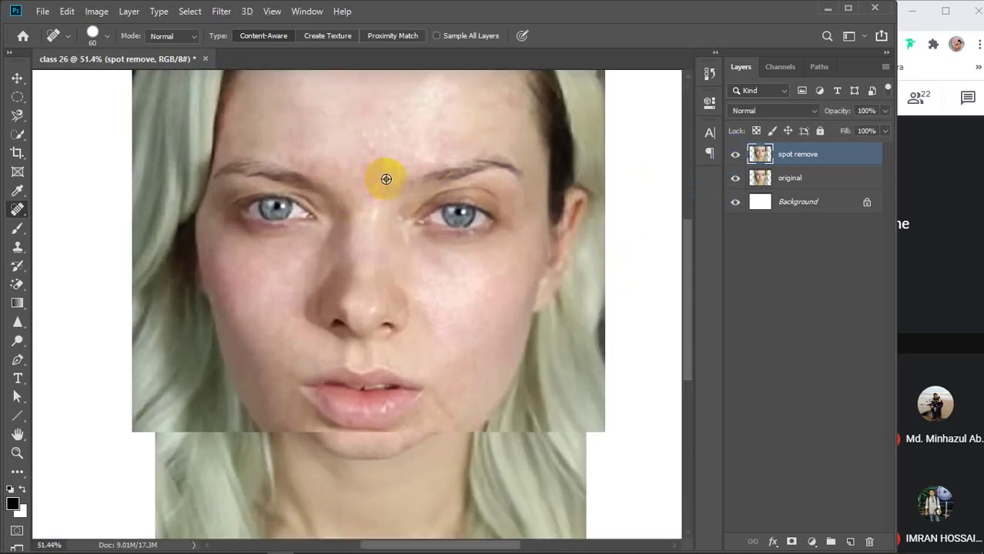
# - Heal the shiny spots and red patches on the lower centre of the forehead, between the eyebrows
pyautogui.scroll(2, 386, 179)
pyautogui.scroll(1, 403, 208)
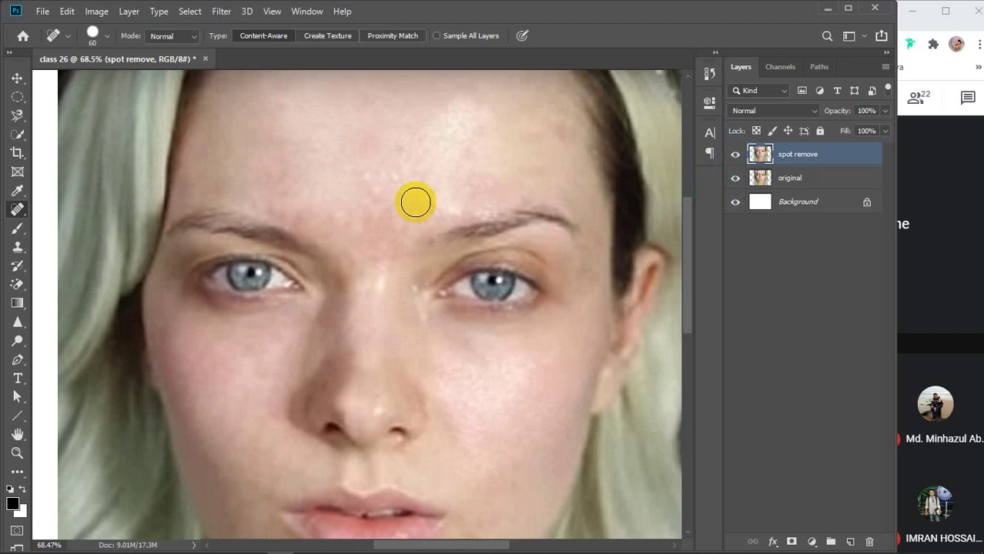
pyautogui.click(400, 173)
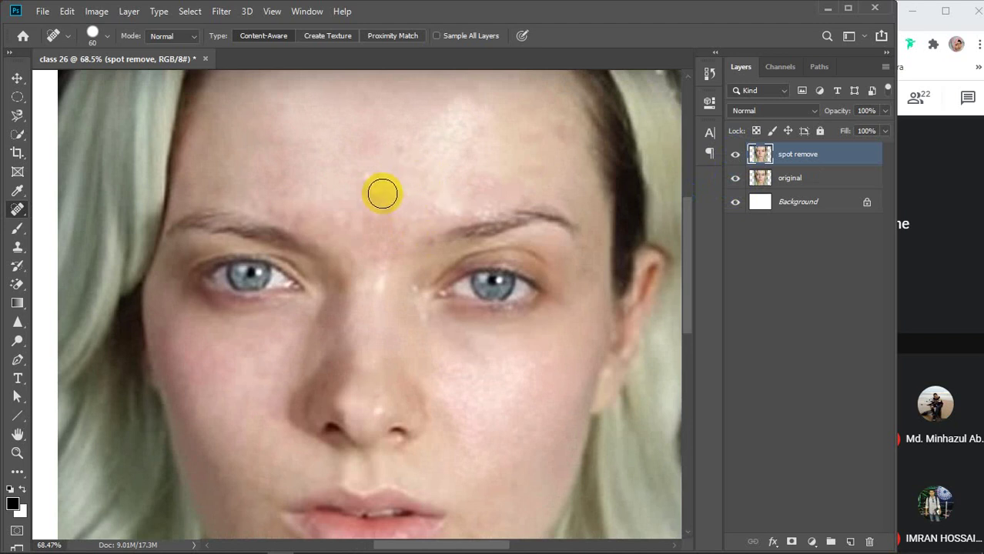
pyautogui.click(378, 191)
pyautogui.click(371, 178)
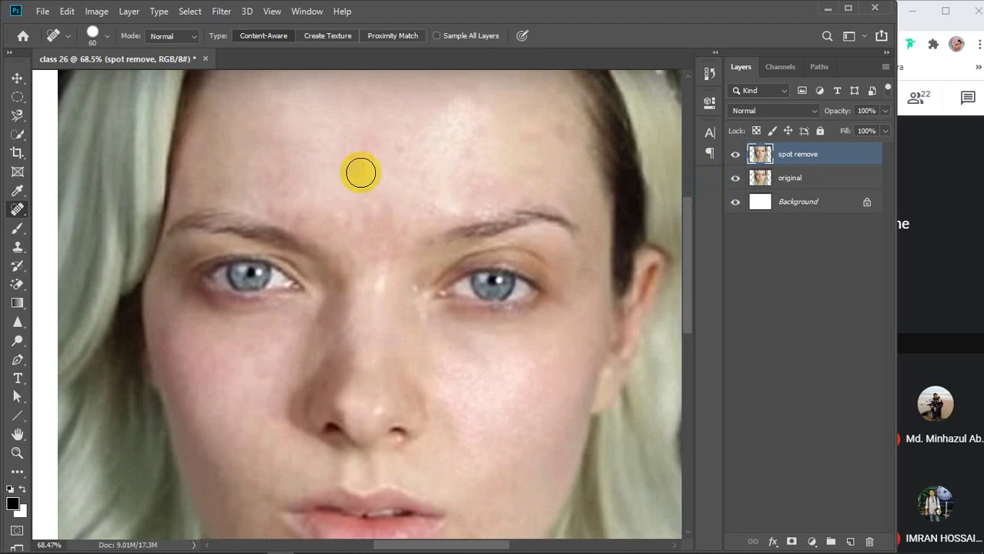
pyautogui.click(358, 192)
pyautogui.click(341, 216)
pyautogui.click(374, 211)
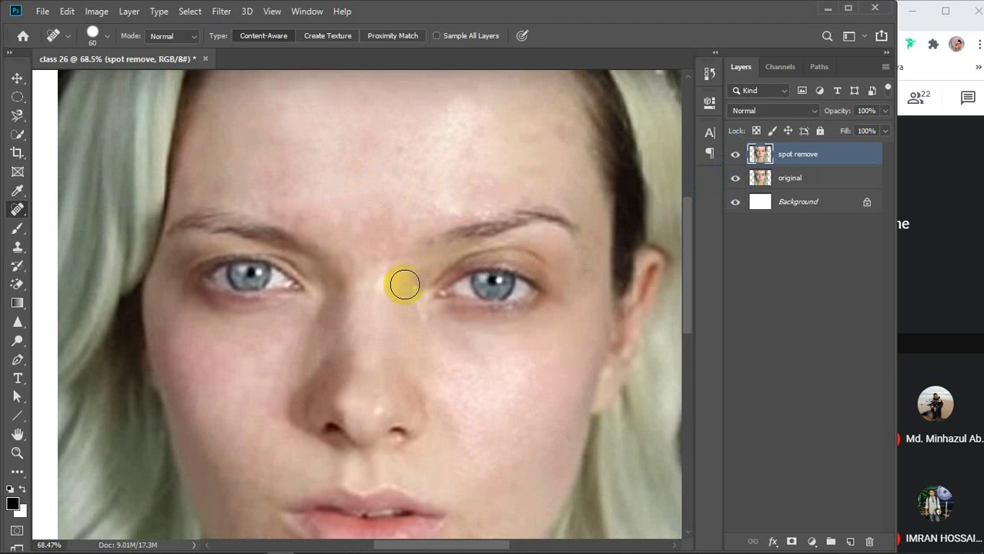
# - Heal the uneven skin on the centre and left side of the forehead and around the right eyebrow
pyautogui.click(327, 165)
pyautogui.click(352, 134)
pyautogui.click(313, 148)
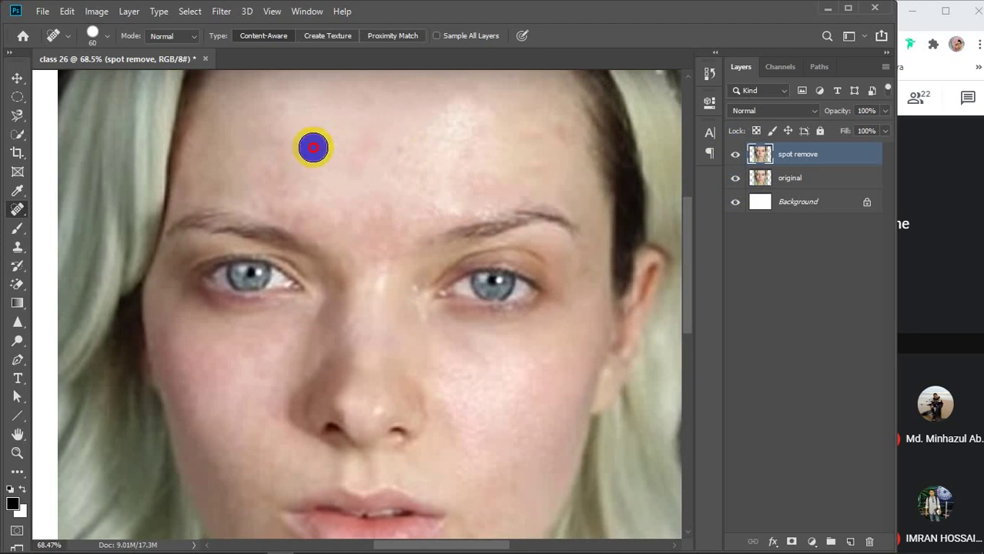
pyautogui.click(277, 172)
pyautogui.click(287, 198)
pyautogui.click(364, 210)
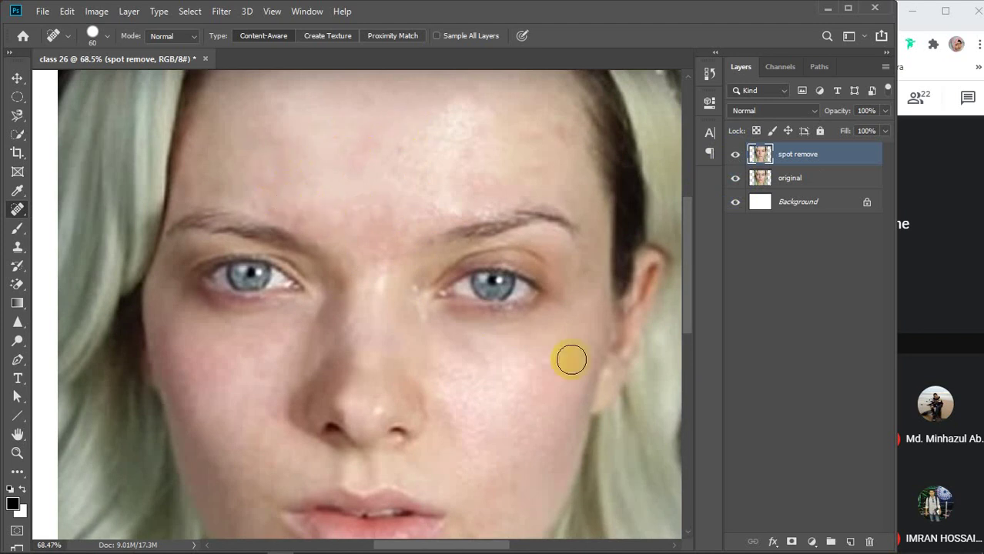
pyautogui.click(482, 198)
pyautogui.moveTo(564, 220)
pyautogui.mouseDown()
pyautogui.moveTo(482, 200)
pyautogui.moveTo(453, 126)
pyautogui.moveTo(545, 208)
pyautogui.mouseUp()
# - Duplicate the spot remove layer
pyautogui.scroll(-3, 545, 209)
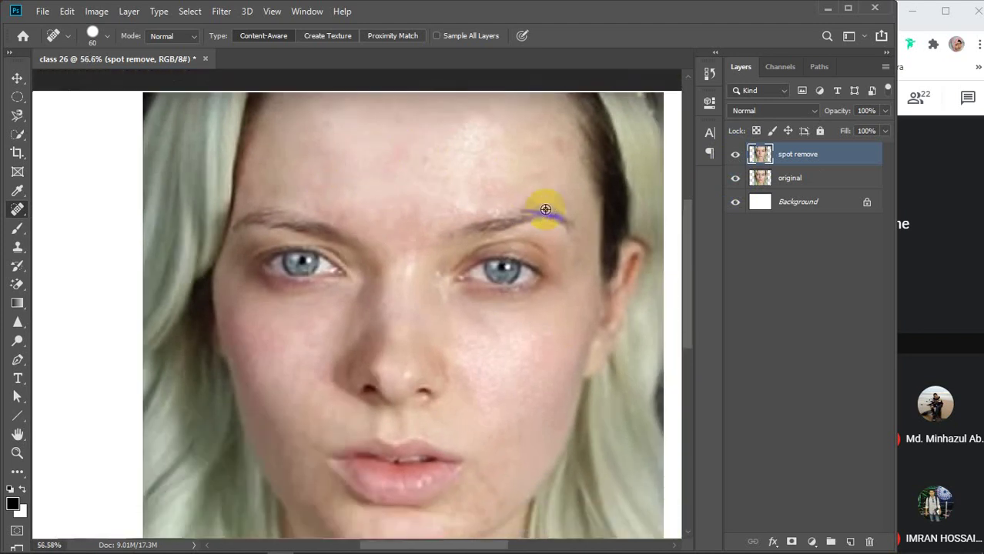
pyautogui.scroll(-1, 545, 209)
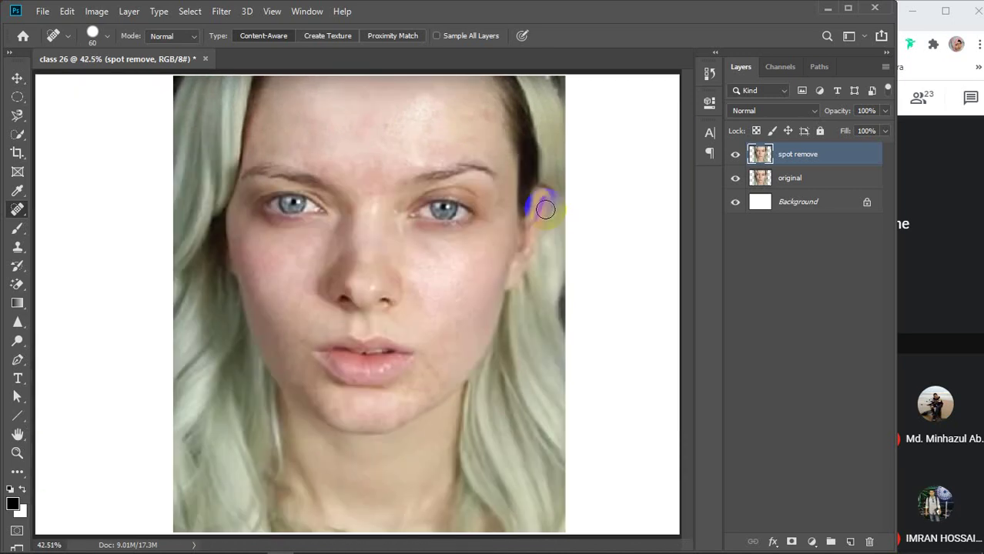
pyautogui.scroll(-1, 545, 208)
pyautogui.click(823, 155)
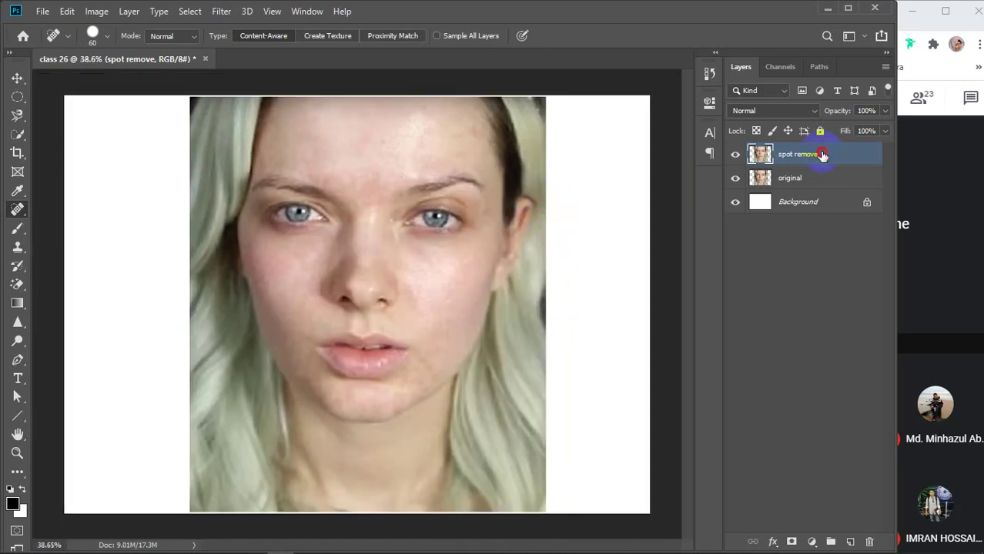
pyautogui.hotkey('ctrl', 'j')
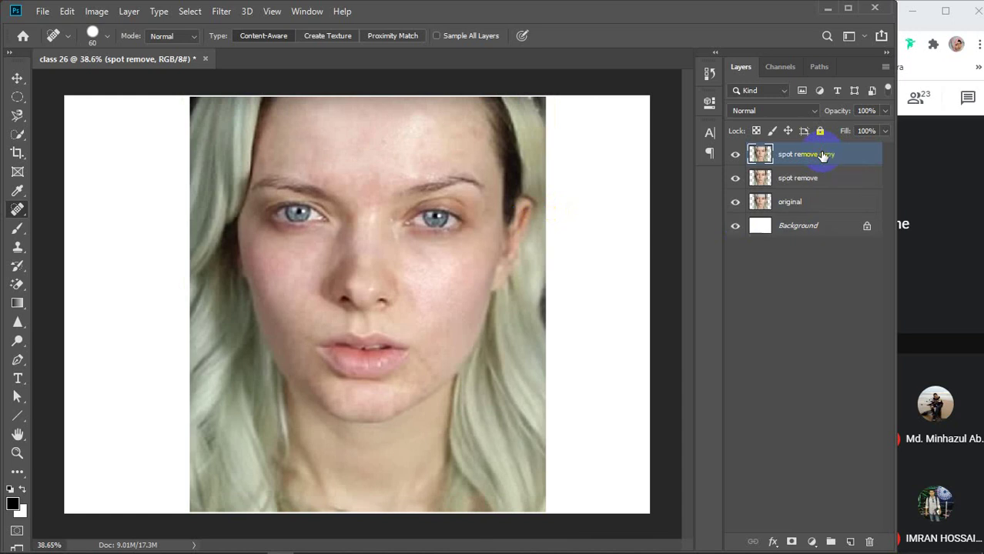
# - Hide the spot remove and original layers and rename the new copy as retouch edit
pyautogui.click(735, 178)
pyautogui.click(733, 204)
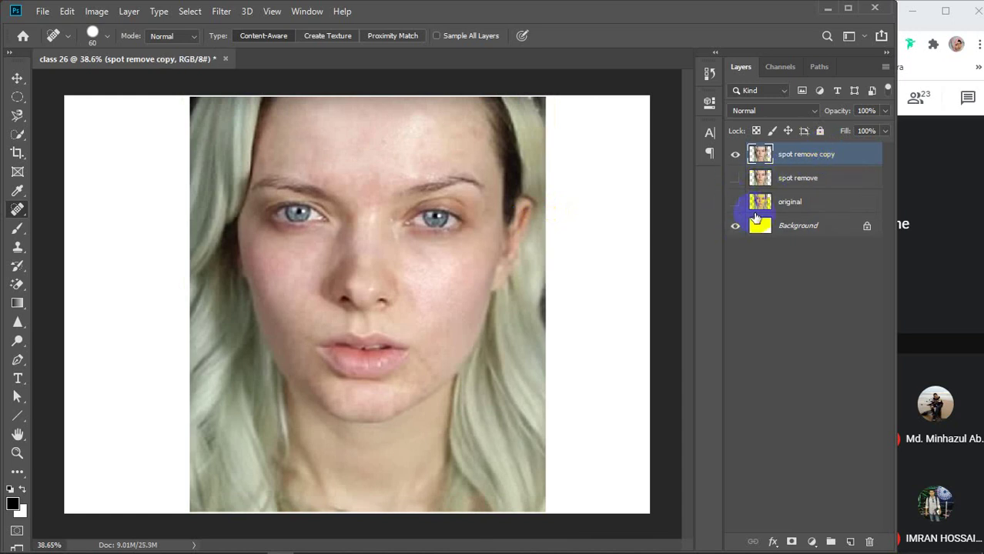
pyautogui.click(800, 155)
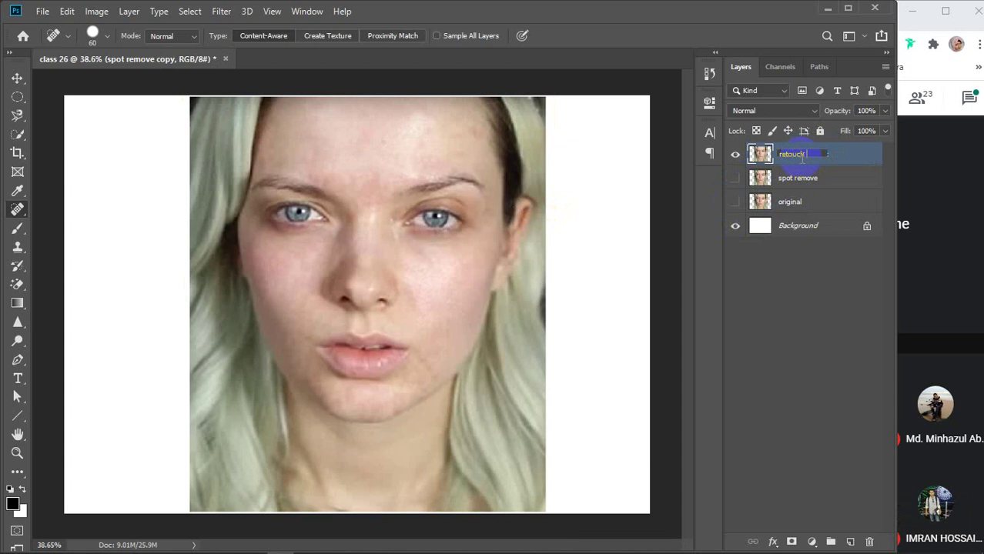
pyautogui.press('Return')
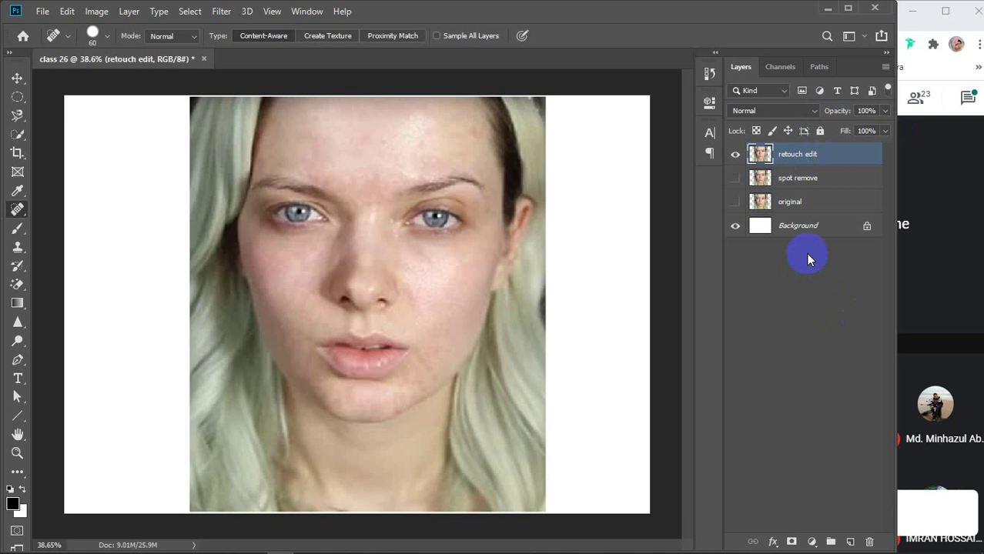
# - Switch from the healing brush to the Move tool
pyautogui.click(444, 266)
pyautogui.click(491, 237)
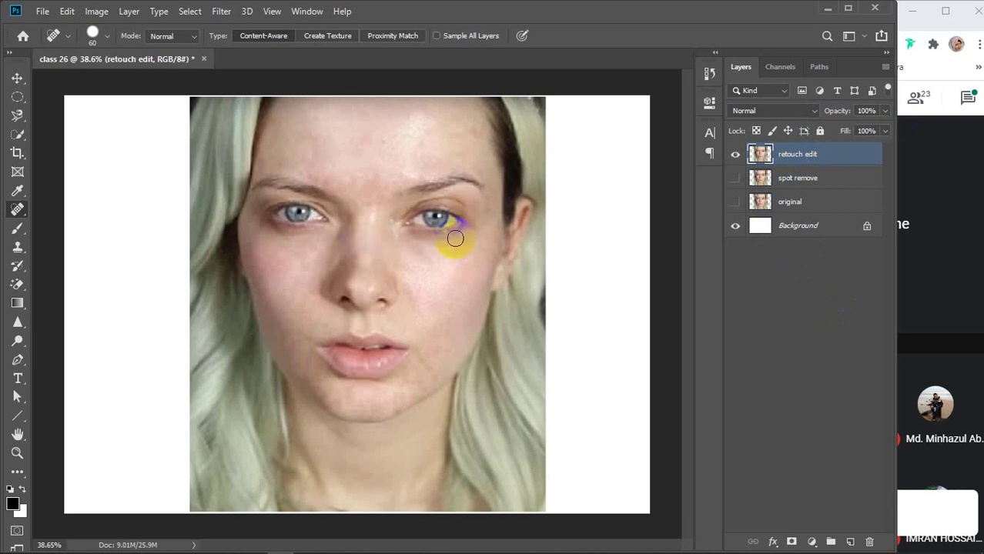
pyautogui.click(433, 250)
pyautogui.press('v')
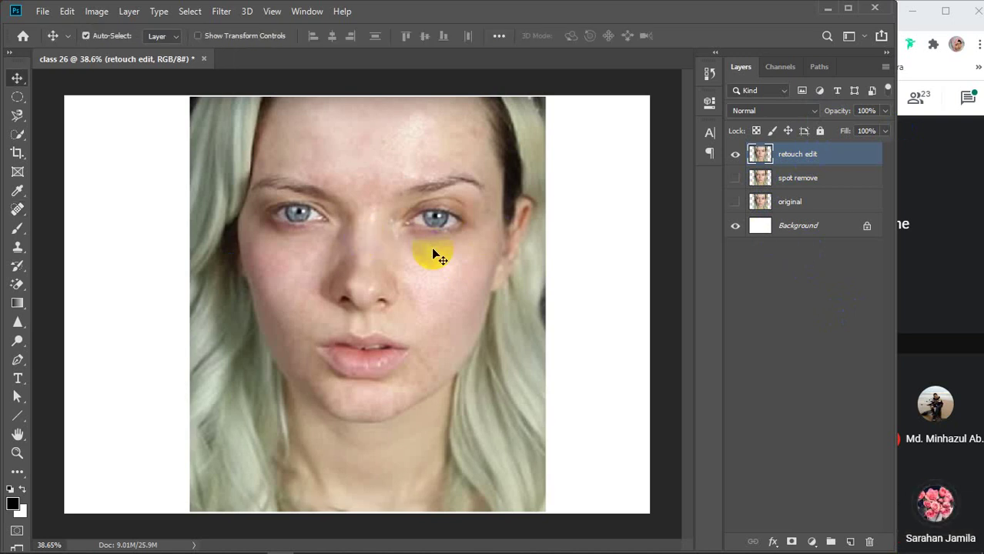
# - Switch to the Google Meet window, read the meeting chat, close it and return to Photoshop
pyautogui.click(967, 98)
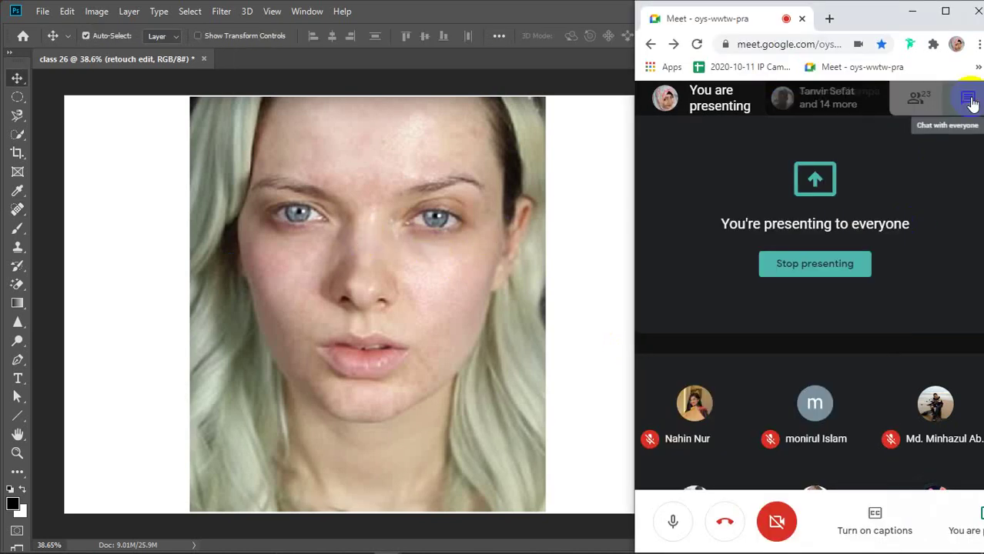
pyautogui.click(967, 98)
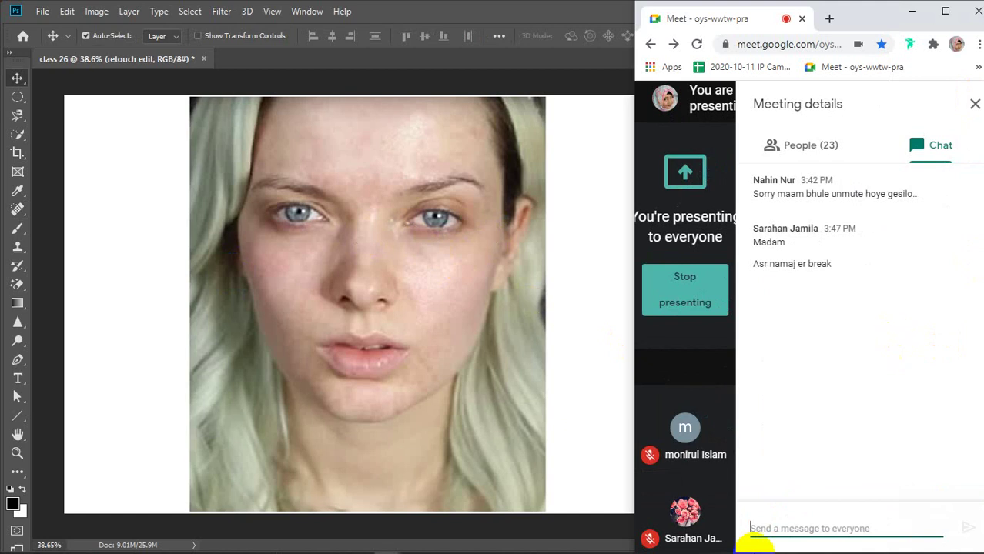
pyautogui.moveTo(651, 547)
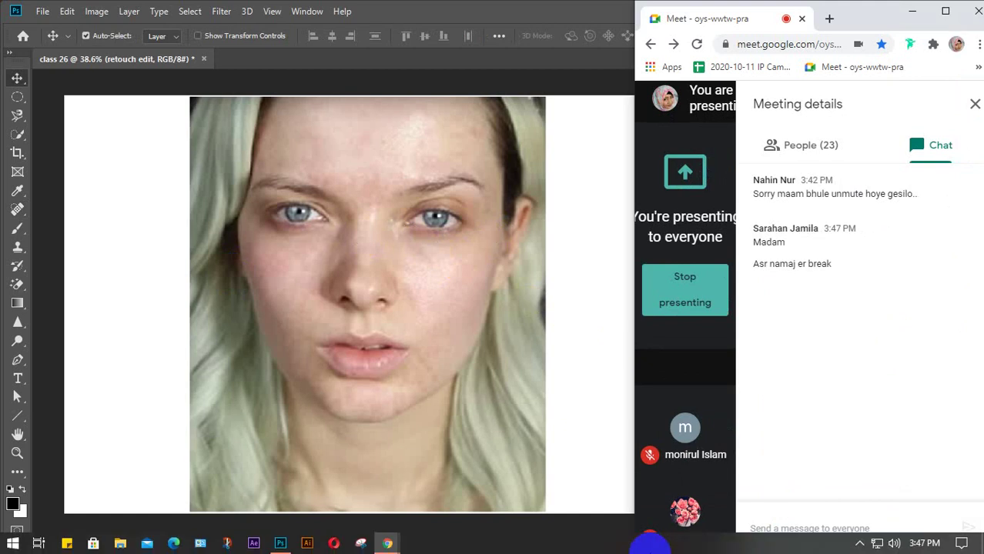
pyautogui.click(972, 103)
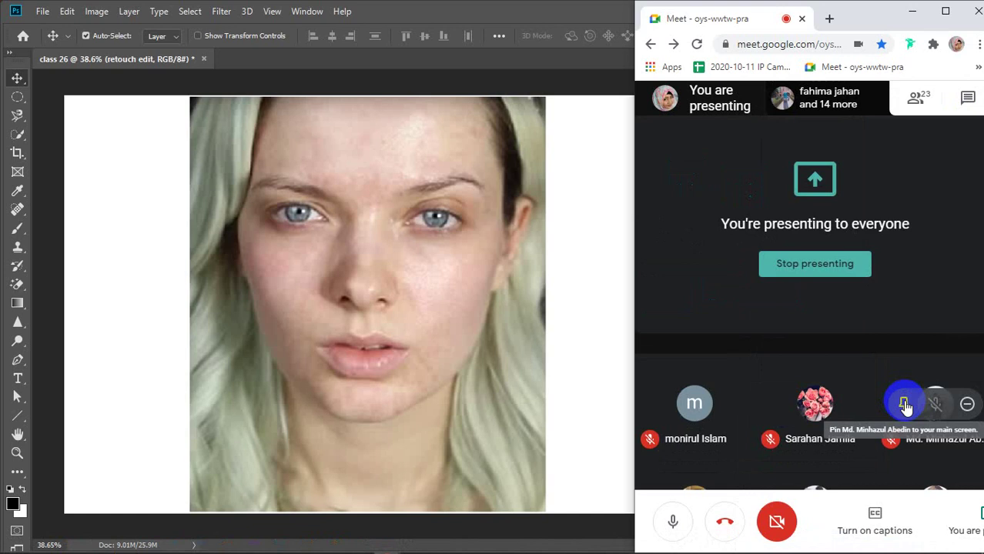
pyautogui.click(595, 208)
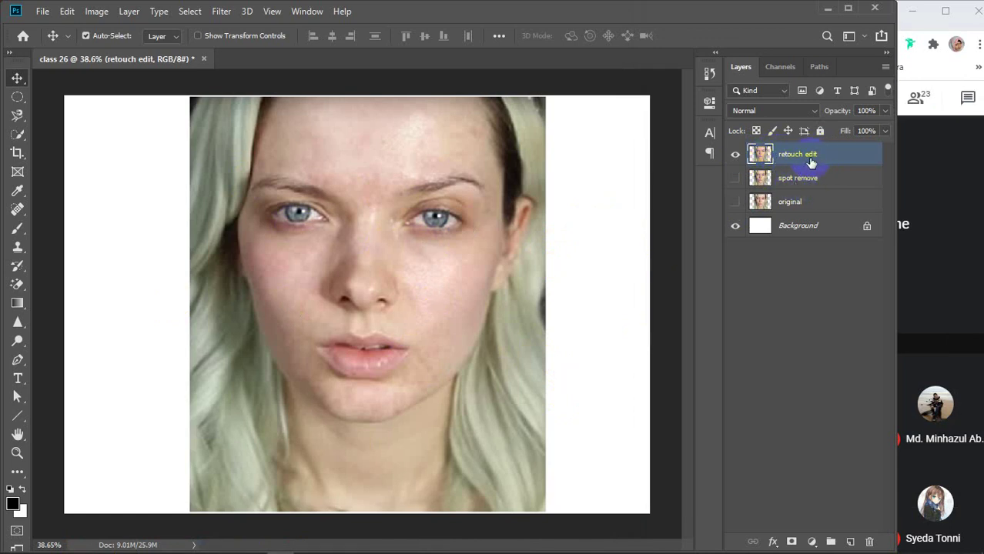
# - Duplicate the retouch edit layer twice and hide the retouch edit layer and its first copy
pyautogui.press('ctrl')
pyautogui.hotkey('ctrl', 'j')
pyautogui.hotkey('ctrl', 'j')
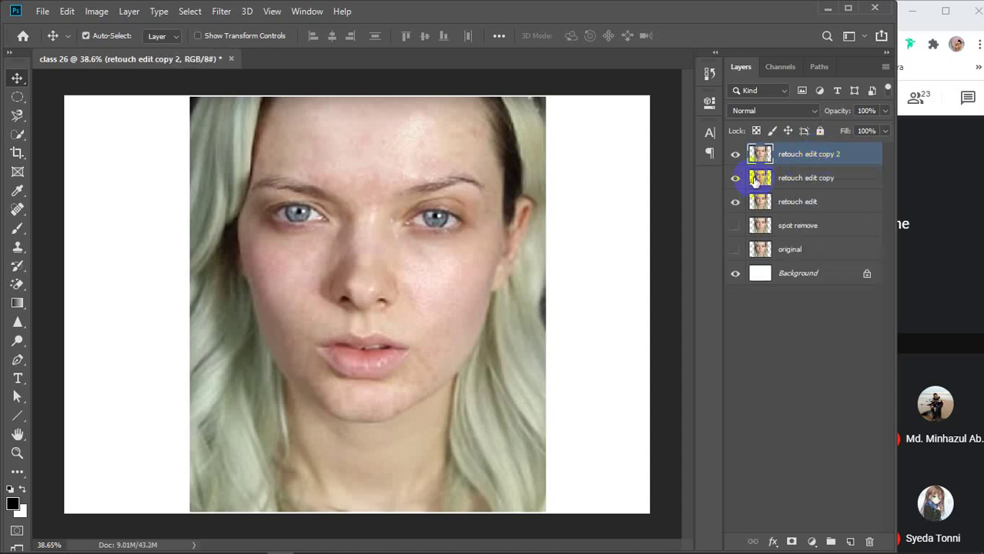
pyautogui.moveTo(735, 178); pyautogui.dragTo(734, 206)
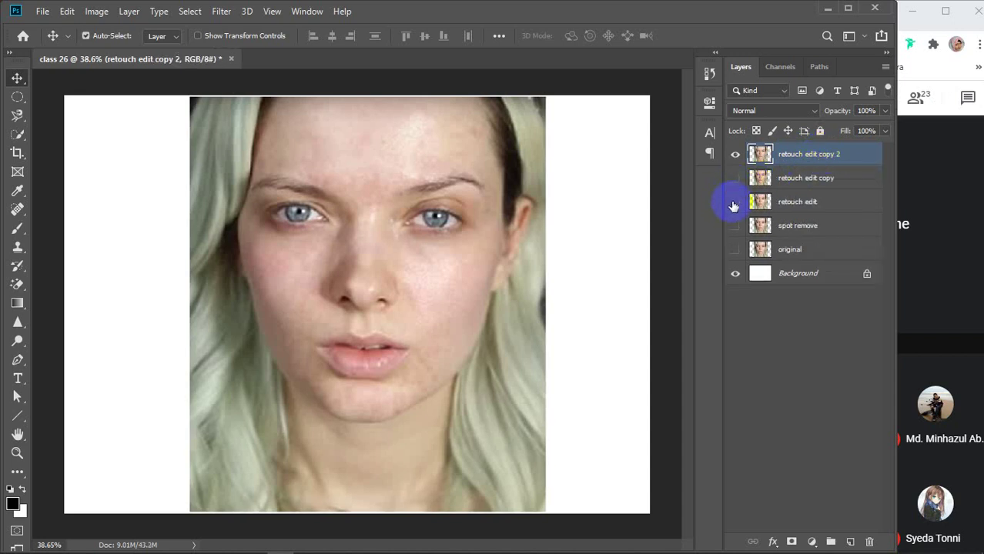
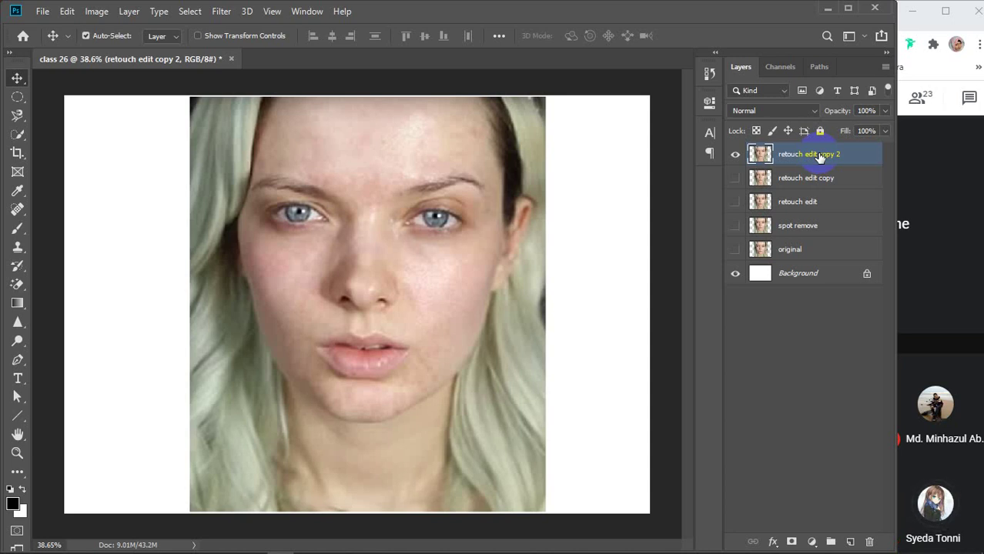
# - Invert the colours of the retouch edit copy 2 layer and set its blend mode to Vivid Light
pyautogui.hotkey('ctrl', 'i')
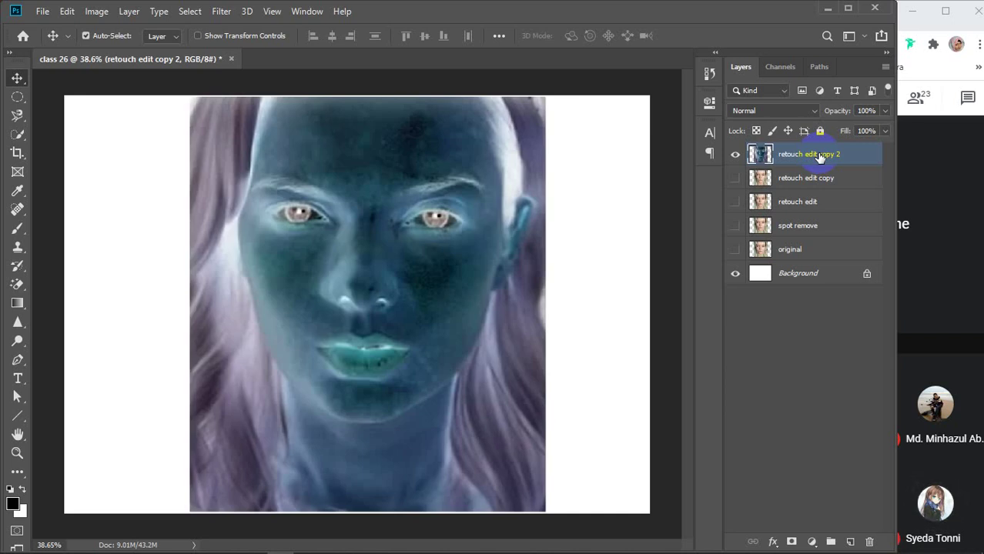
pyautogui.click(789, 112)
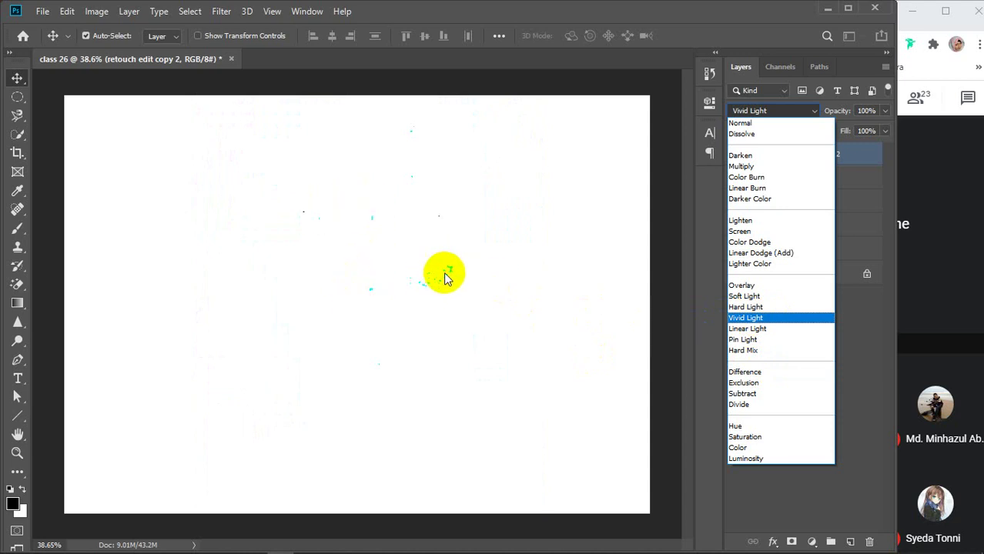
pyautogui.click(770, 322)
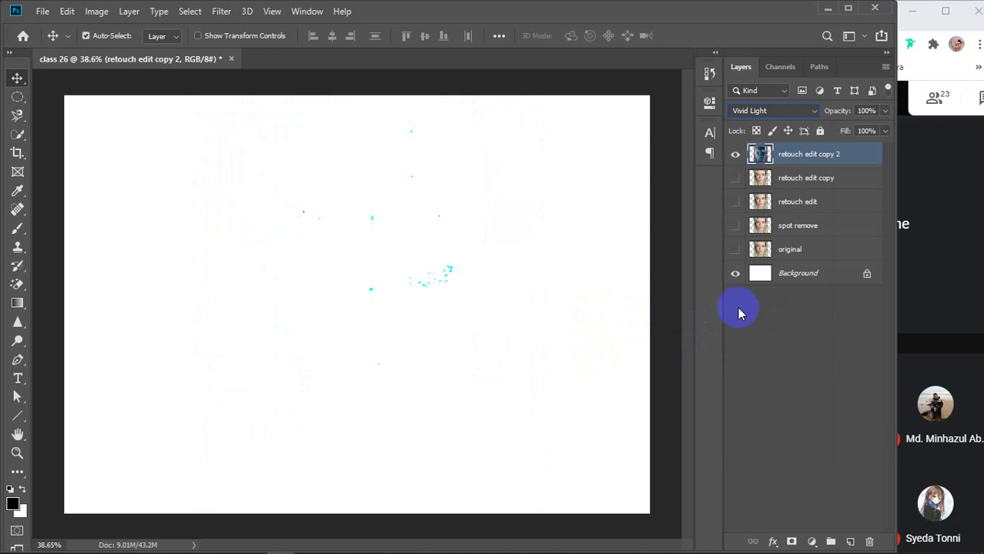
pyautogui.click(789, 294)
pyautogui.click(857, 156)
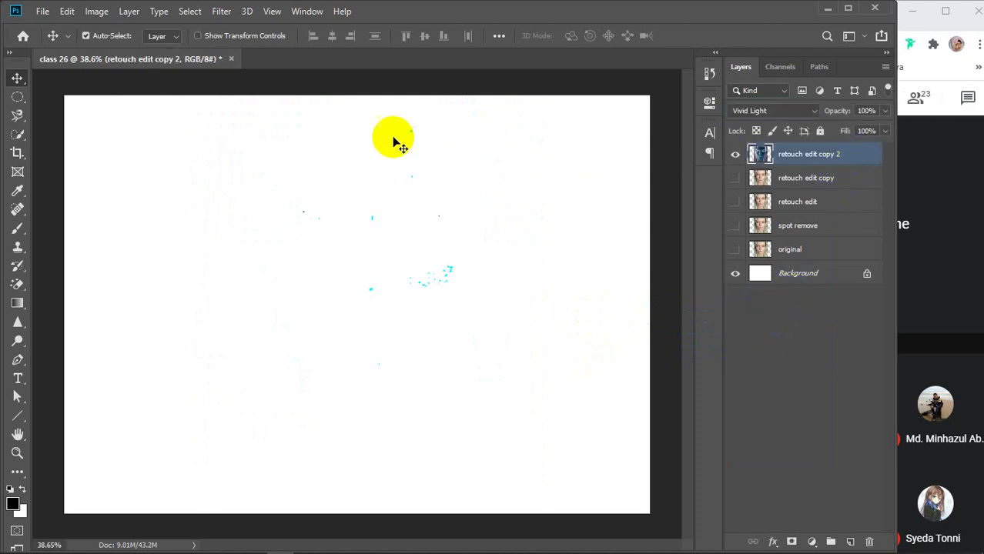
# - Apply a High Pass filter with a radius of 24 pixels to the inverted retouch edit copy 2 layer
pyautogui.click(220, 10)
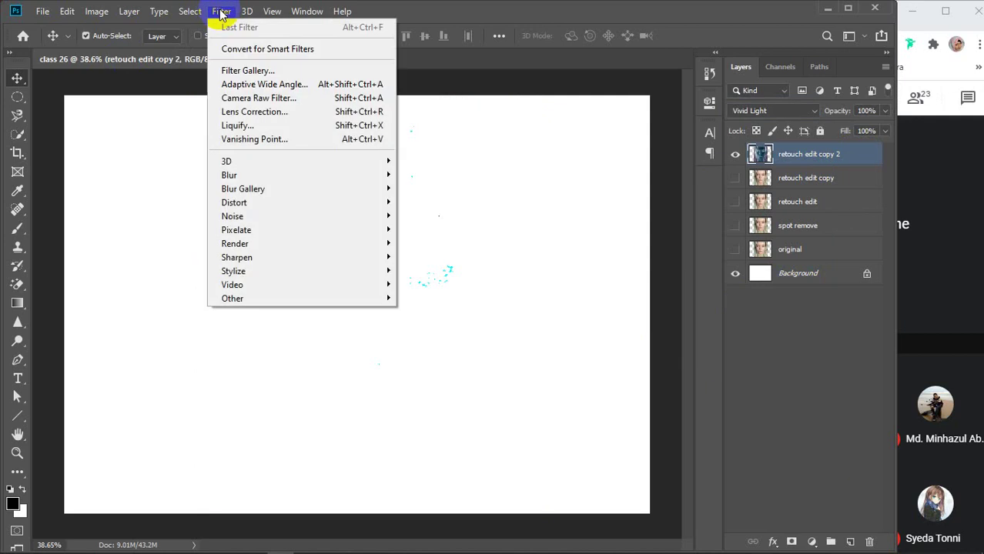
pyautogui.moveTo(301, 302)
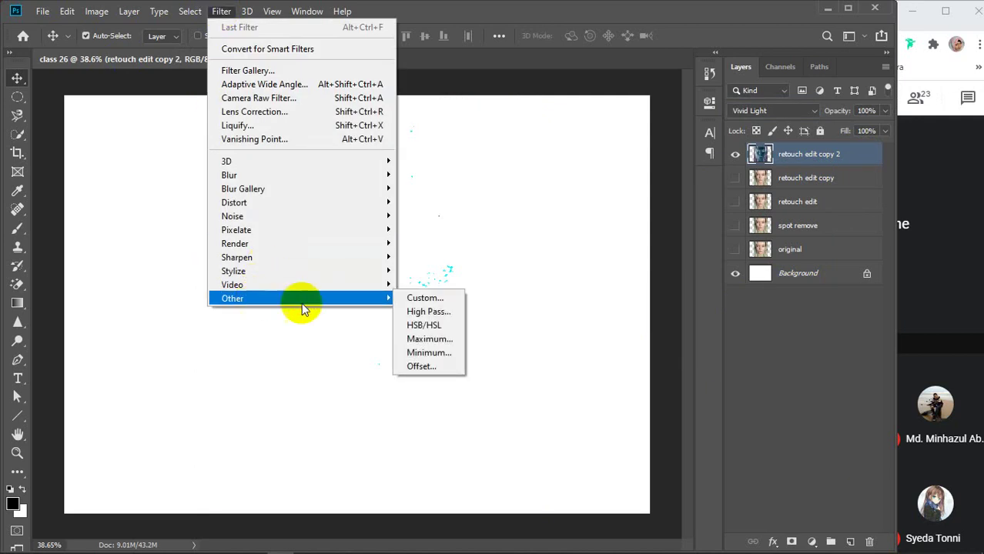
pyautogui.click(415, 310)
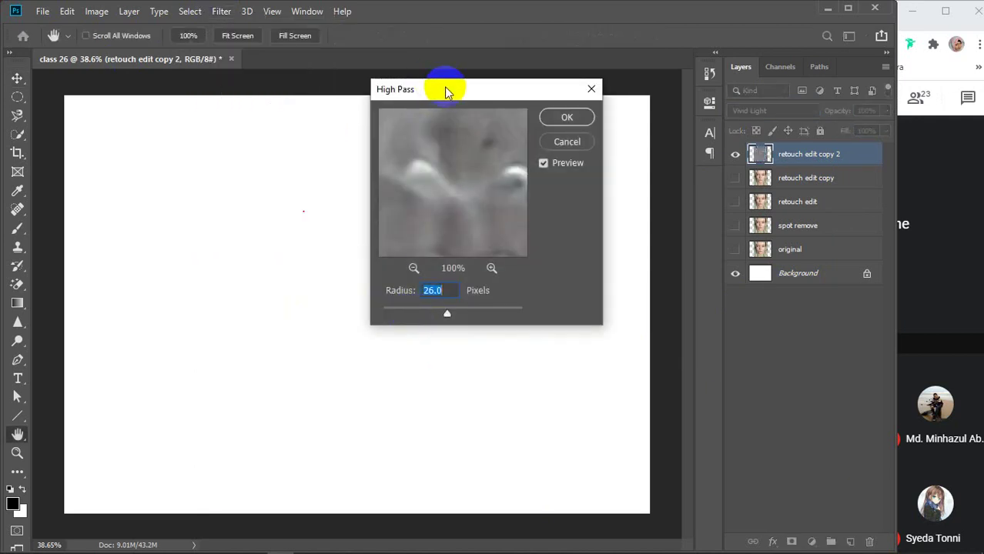
pyautogui.moveTo(447, 90); pyautogui.dragTo(724, 127)
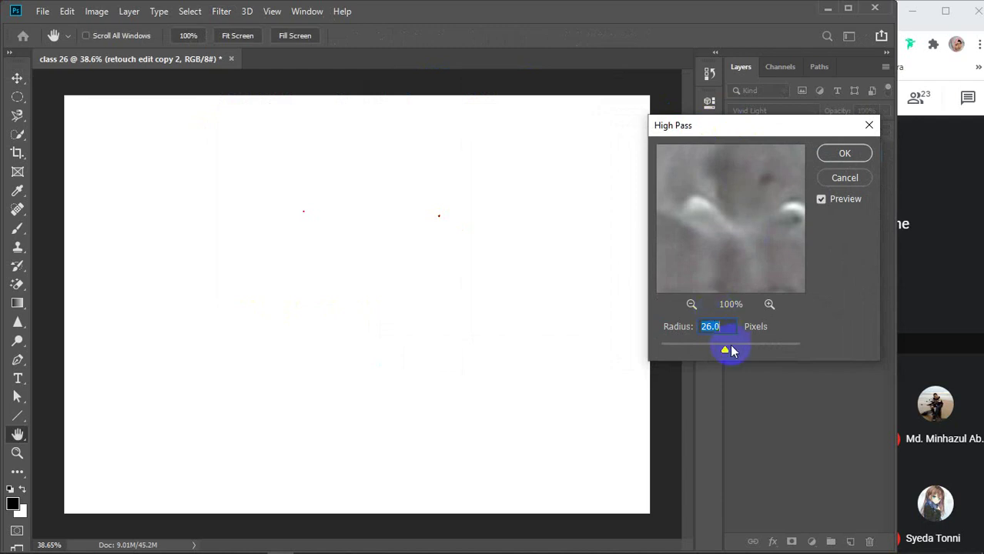
pyautogui.click(692, 305)
pyautogui.click(692, 305)
pyautogui.click(691, 305)
pyautogui.click(692, 305)
pyautogui.click(691, 305)
pyautogui.click(692, 305)
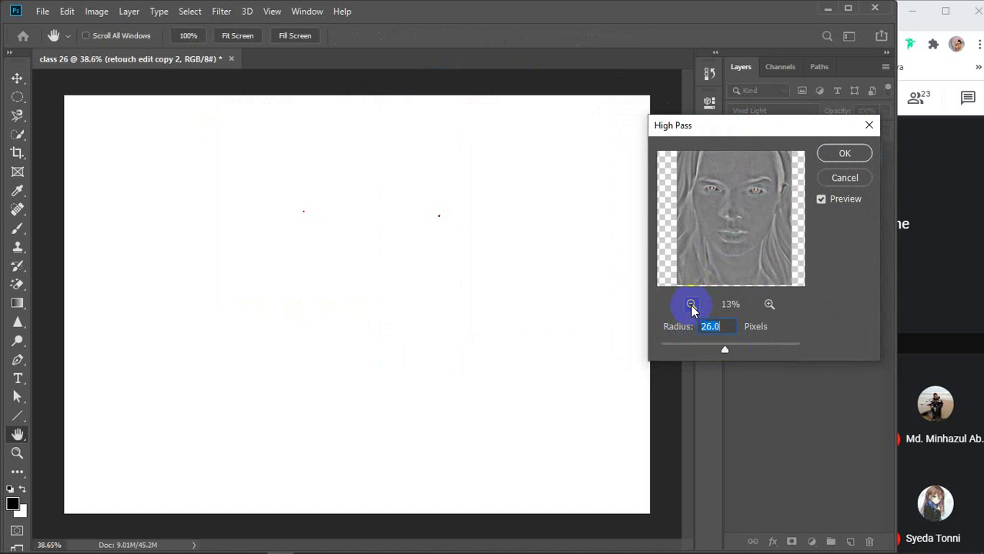
pyautogui.scroll(-12, 717, 328)
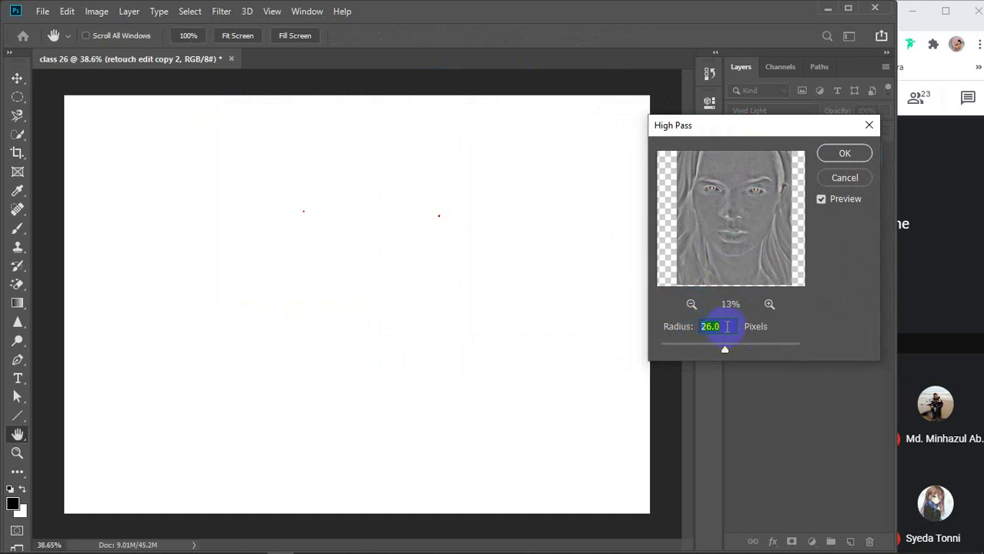
pyautogui.scroll(-9, 727, 327)
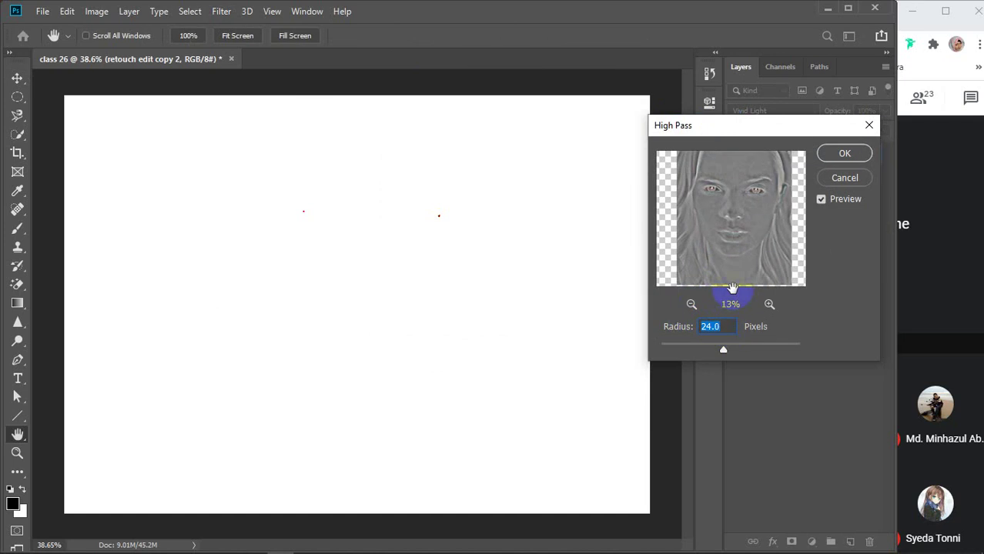
pyautogui.click(842, 155)
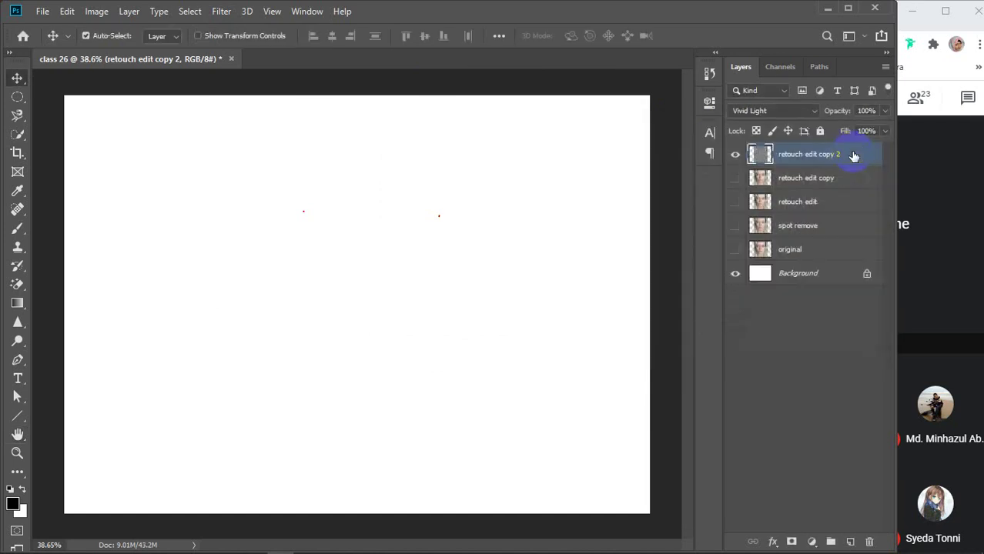
# - Apply a Gaussian Blur with a radius of 4.0 pixels to the retouch edit copy 2 layer
pyautogui.click(222, 11)
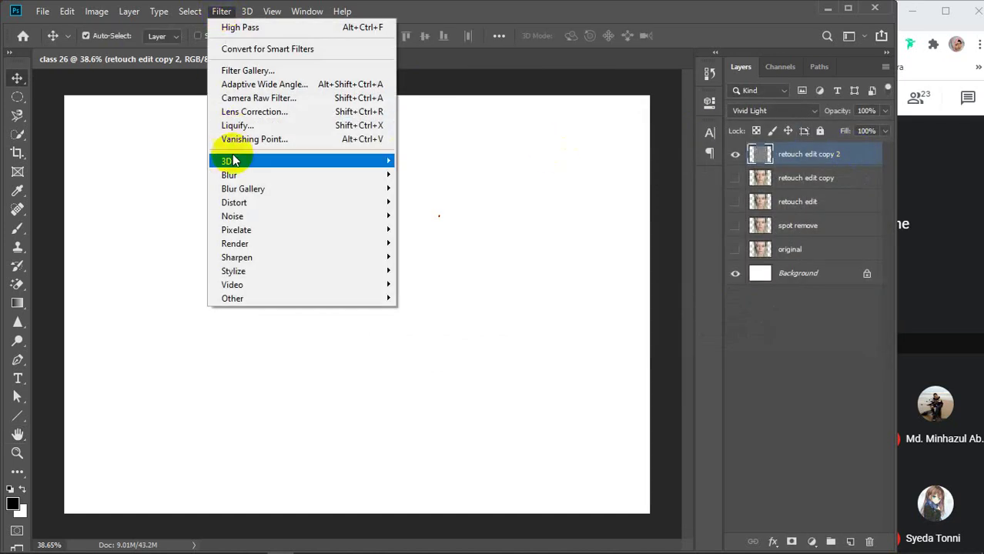
pyautogui.moveTo(229, 174)
pyautogui.click(445, 226)
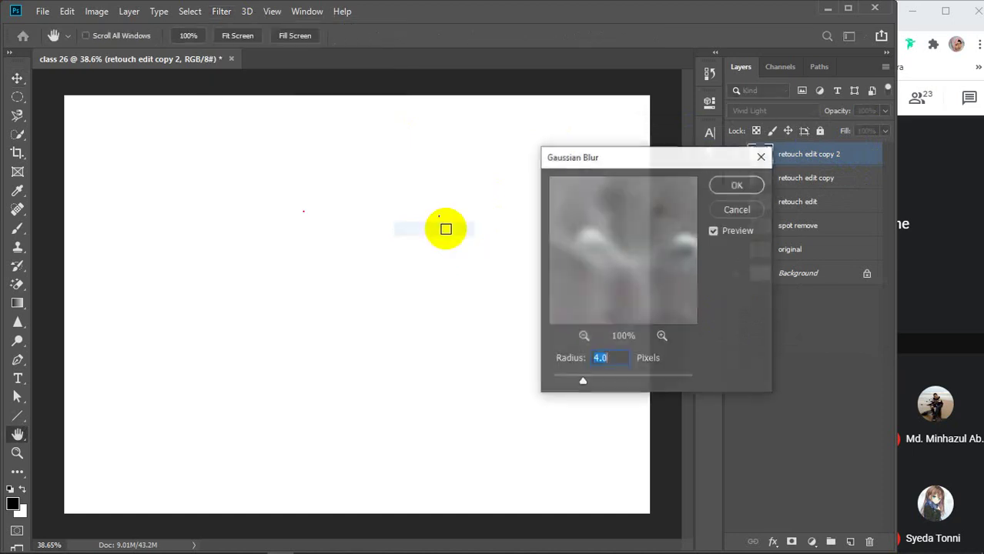
pyautogui.click(584, 337)
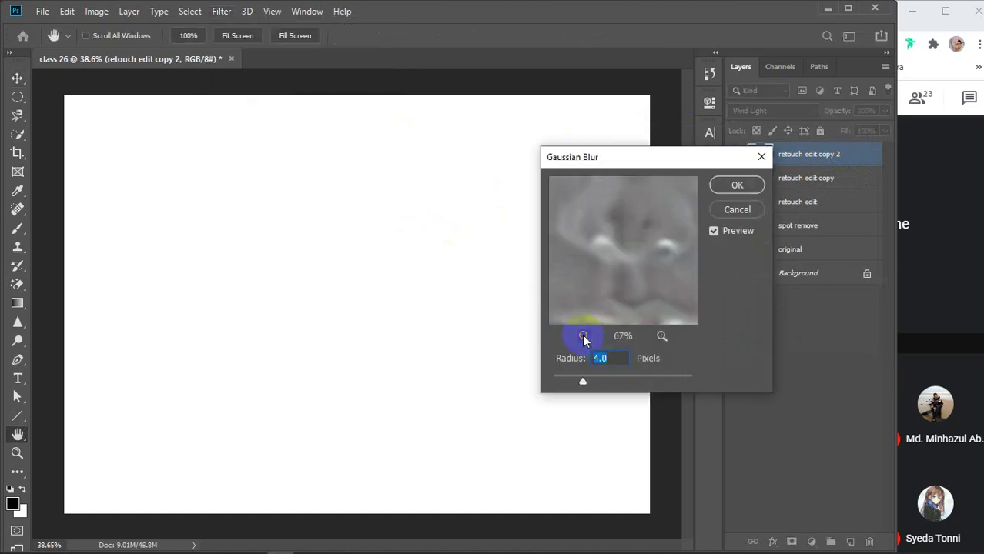
pyautogui.click(583, 337)
pyautogui.click(583, 336)
pyautogui.click(584, 337)
pyautogui.click(584, 337)
pyautogui.click(584, 337)
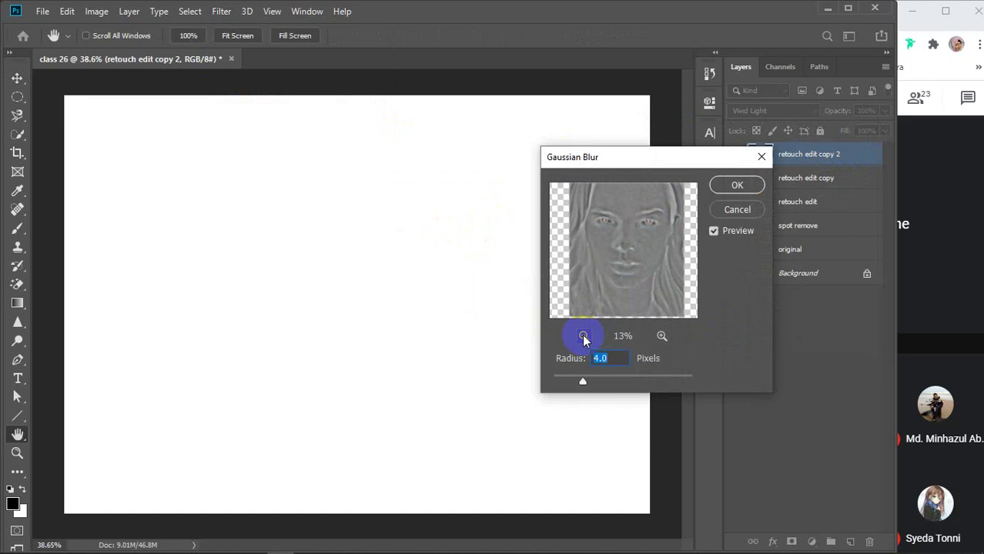
pyautogui.moveTo(583, 383); pyautogui.dragTo(580, 382)
pyautogui.doubleClick(610, 358)
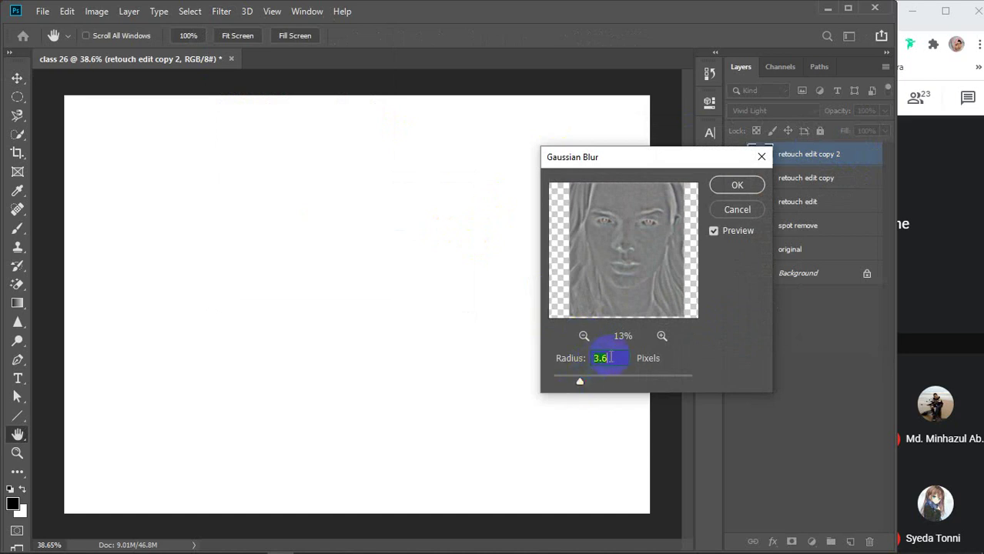
pyautogui.press('Down')
pyautogui.press('Down')
pyautogui.press('Down')
pyautogui.press('Down')
pyautogui.press('Down')
pyautogui.press('Down')
pyautogui.press('Up')
pyautogui.press('Up')
pyautogui.press('Up')
pyautogui.press('Up')
pyautogui.press('Up')
pyautogui.press('Up')
pyautogui.press('Up')
pyautogui.press('Up')
pyautogui.press('Up')
pyautogui.press('Up')
pyautogui.click(662, 336)
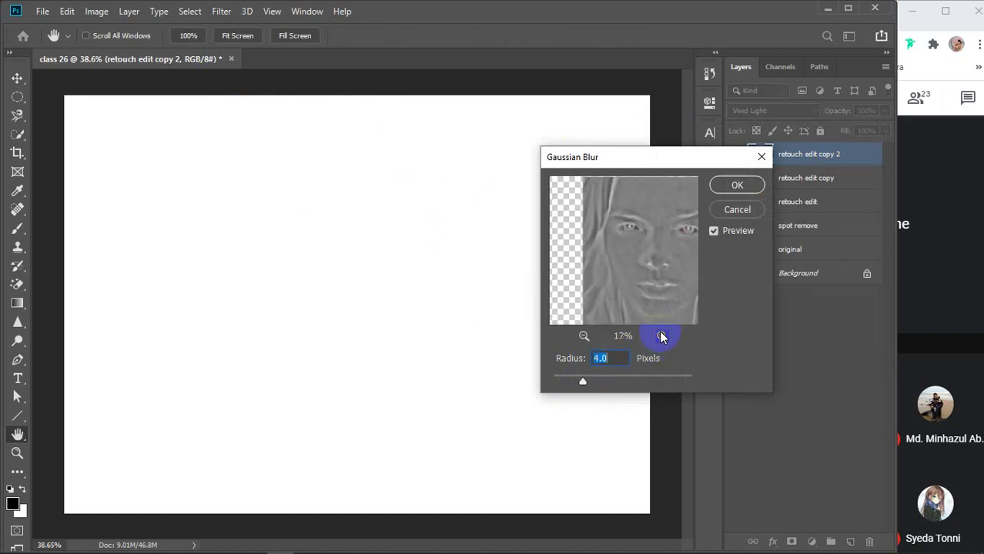
pyautogui.click(661, 336)
pyautogui.click(662, 337)
pyautogui.click(661, 337)
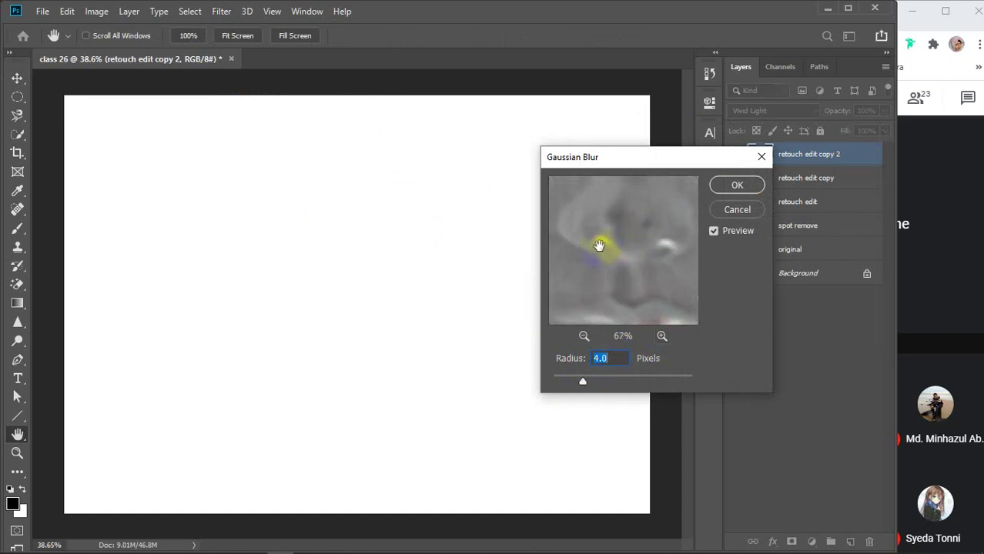
pyautogui.click(724, 187)
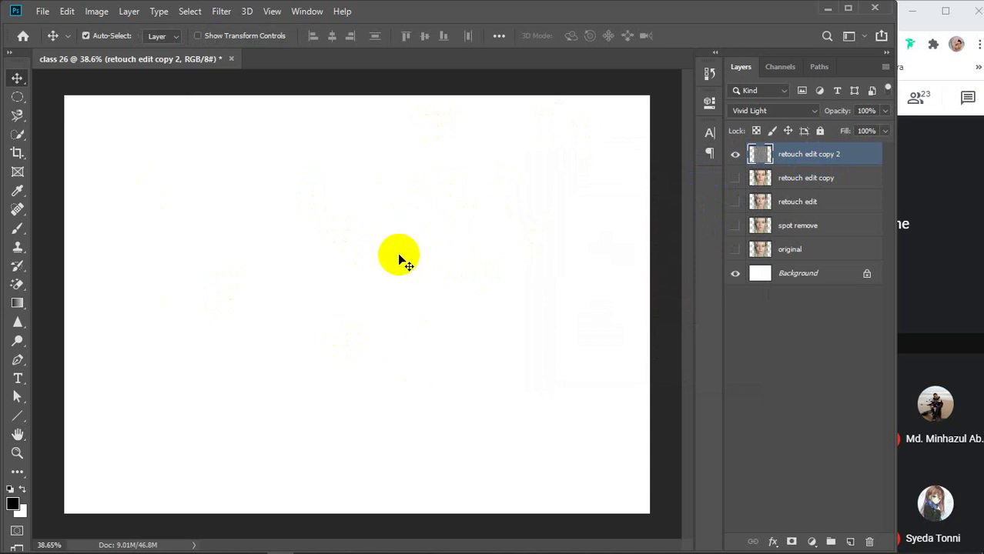
# - Check the effect over the retouch edit copy layer, and undo the Gaussian Blur, High Pass and Vivid Light changes
pyautogui.click(735, 155)
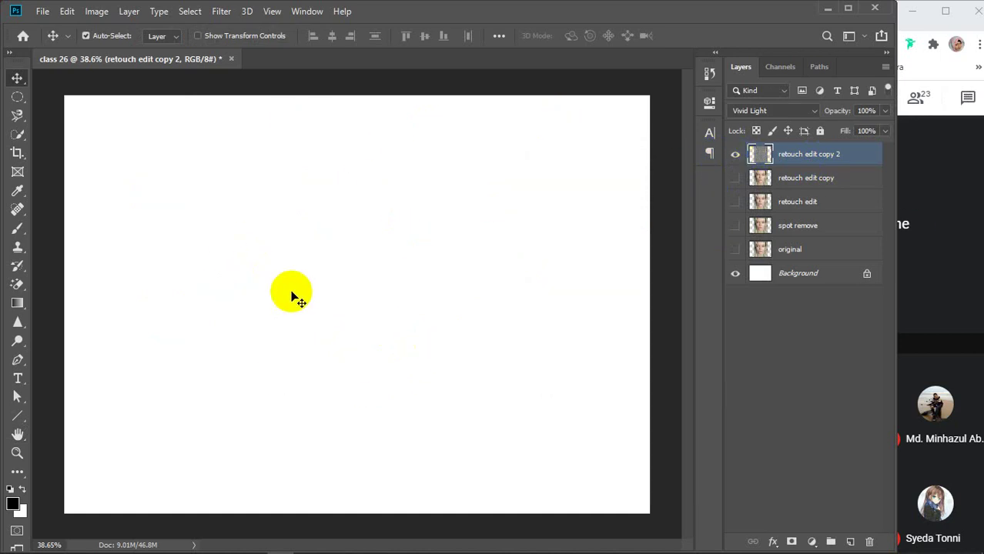
pyautogui.click(736, 178)
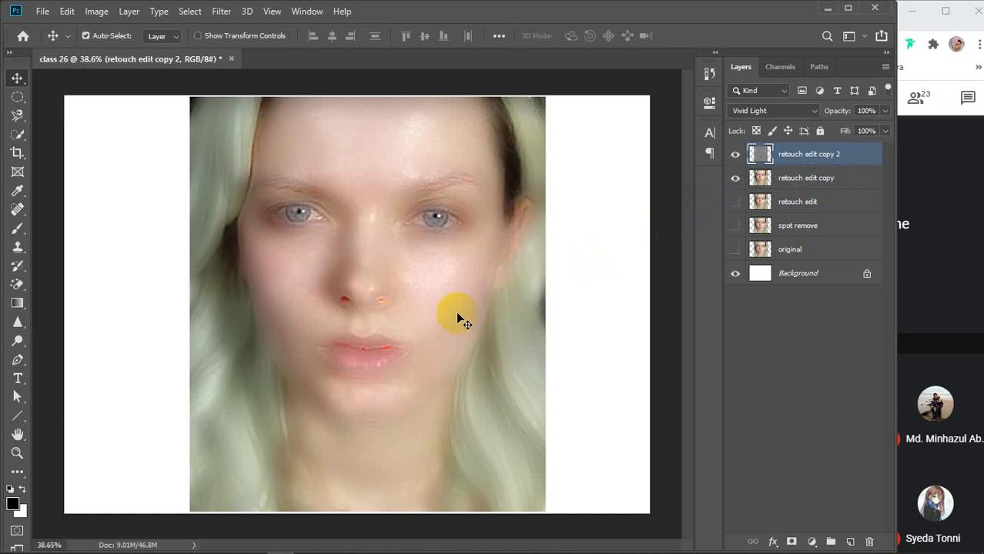
pyautogui.click(736, 178)
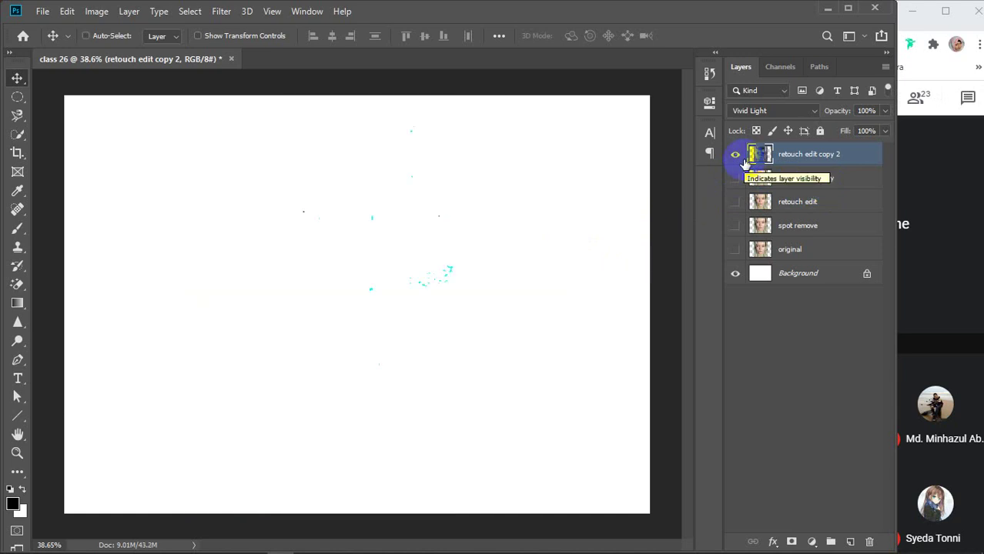
pyautogui.hotkey('shift', 'alt', 'n')
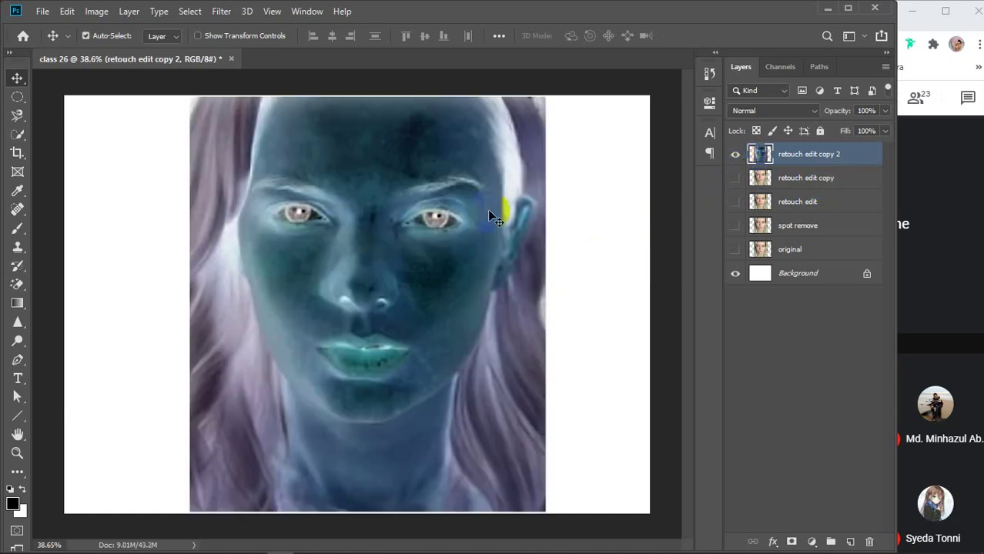
# - Set the inverted retouch edit copy 2 layer's blend mode to Vivid Light and show the retouch edit copy layer beneath it
pyautogui.click(771, 110)
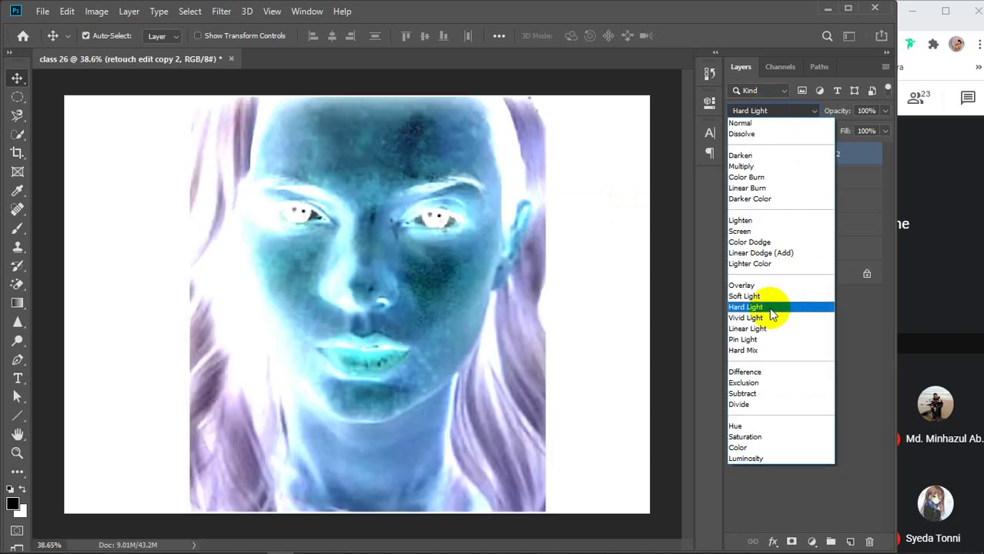
pyautogui.click(762, 318)
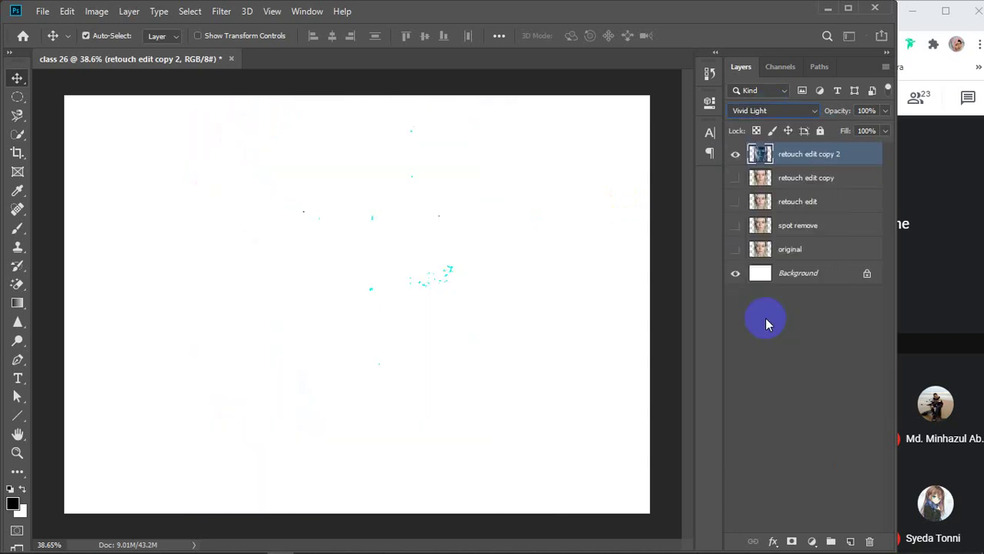
pyautogui.click(736, 181)
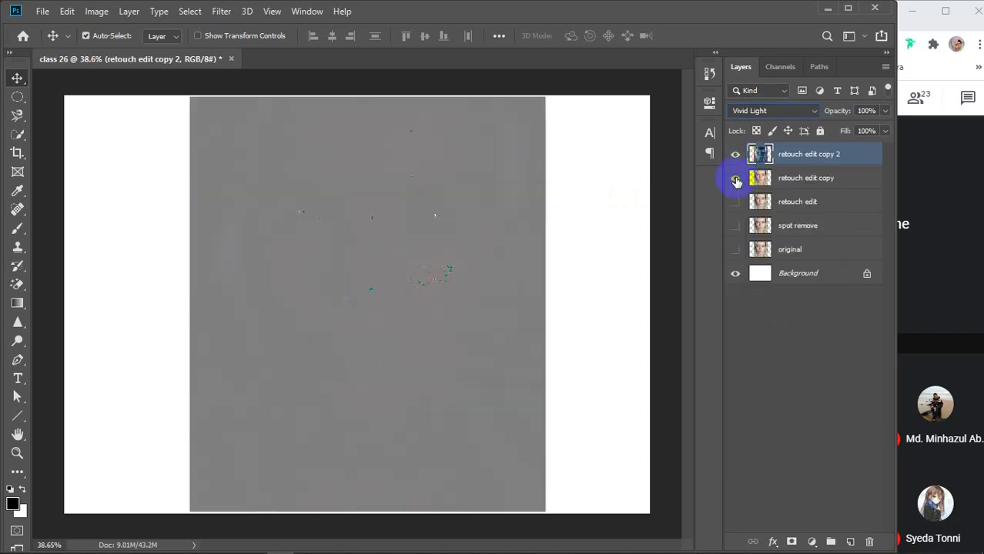
# - Apply a High Pass filter with a radius of 22.0 pixels to the retouch edit copy 2 layer
pyautogui.click(220, 11)
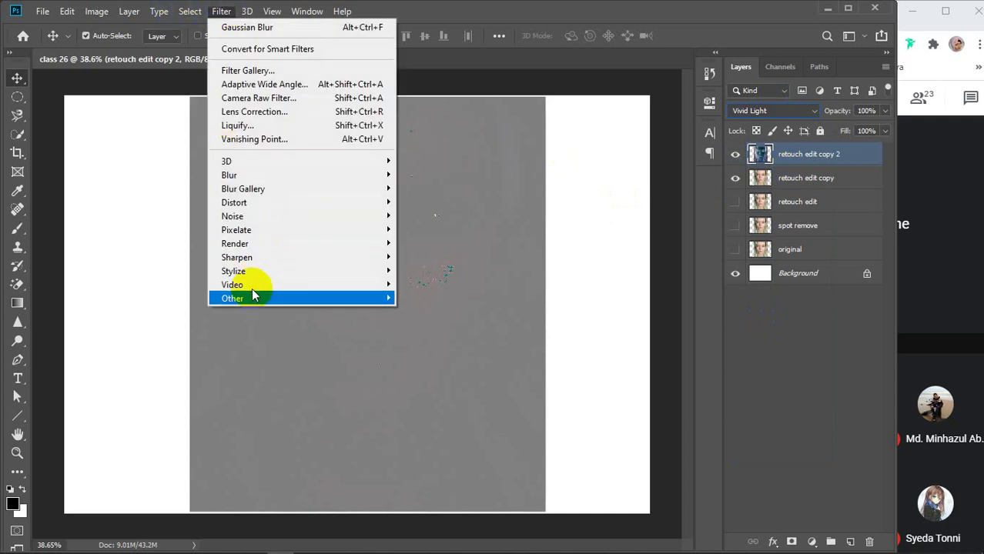
pyautogui.moveTo(247, 299)
pyautogui.click(429, 312)
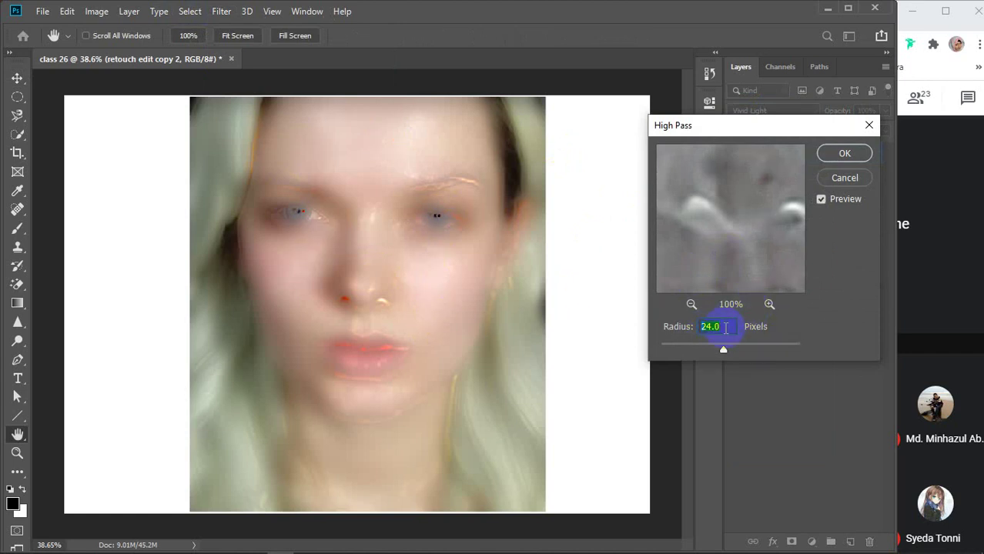
pyautogui.press('Down')
pyautogui.press('Down')
pyautogui.press('Down')
pyautogui.press('Down')
pyautogui.press('Down')
pyautogui.press('Down')
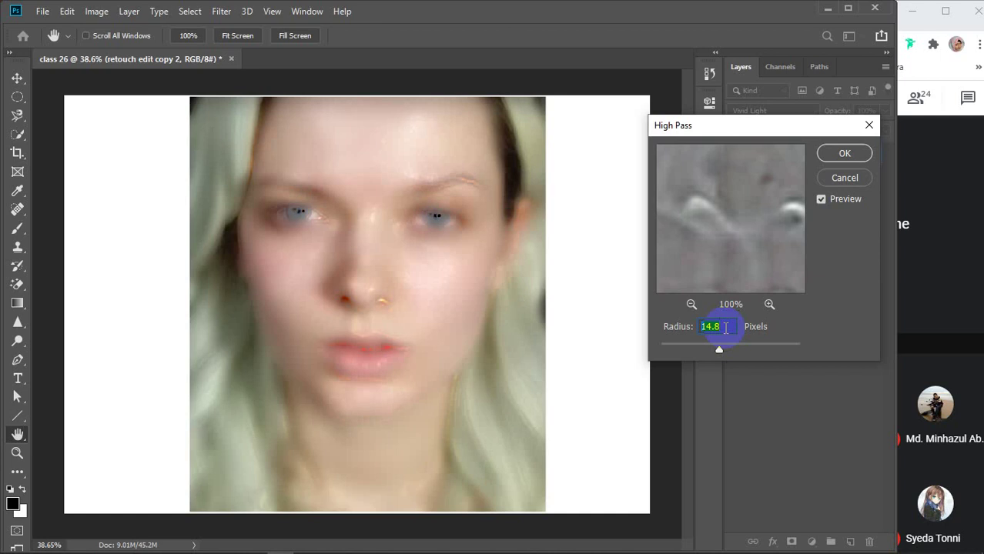
pyautogui.click(488, 279)
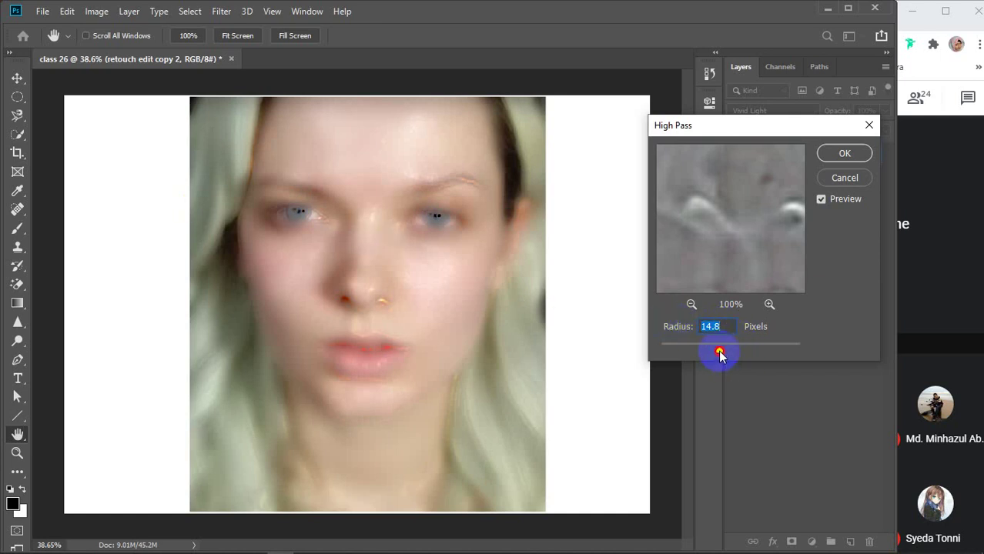
pyautogui.moveTo(719, 353)
pyautogui.mouseDown()
pyautogui.moveTo(691, 354)
pyautogui.moveTo(722, 353)
pyautogui.mouseUp()
pyautogui.doubleClick(726, 328)
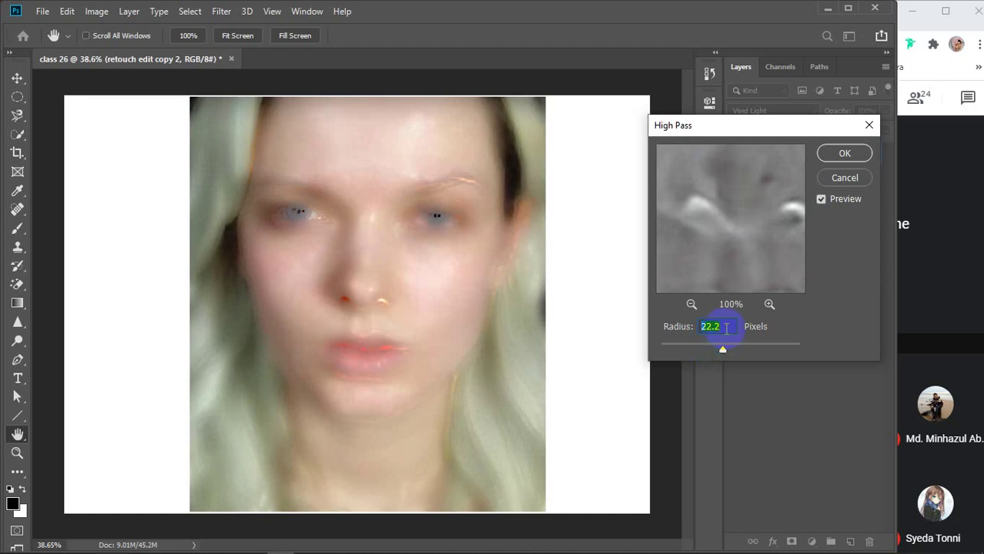
pyautogui.press('Down')
pyautogui.press('Down')
pyautogui.press('Down')
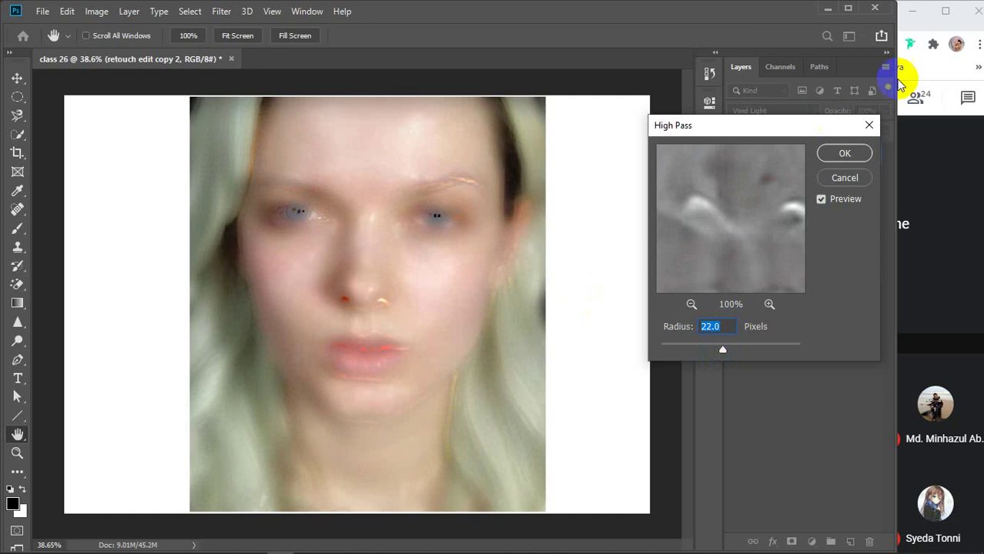
pyautogui.click(845, 153)
# - Try a Gaussian Blur with a radius of 2.5 pixels on the retouch edit copy 2 layer, and undo it
pyautogui.click(221, 11)
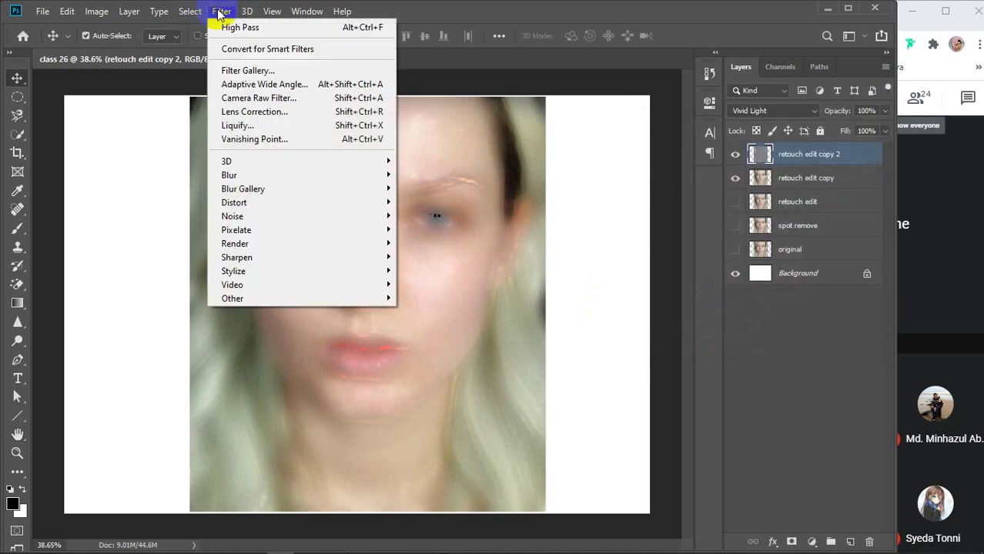
pyautogui.moveTo(243, 177)
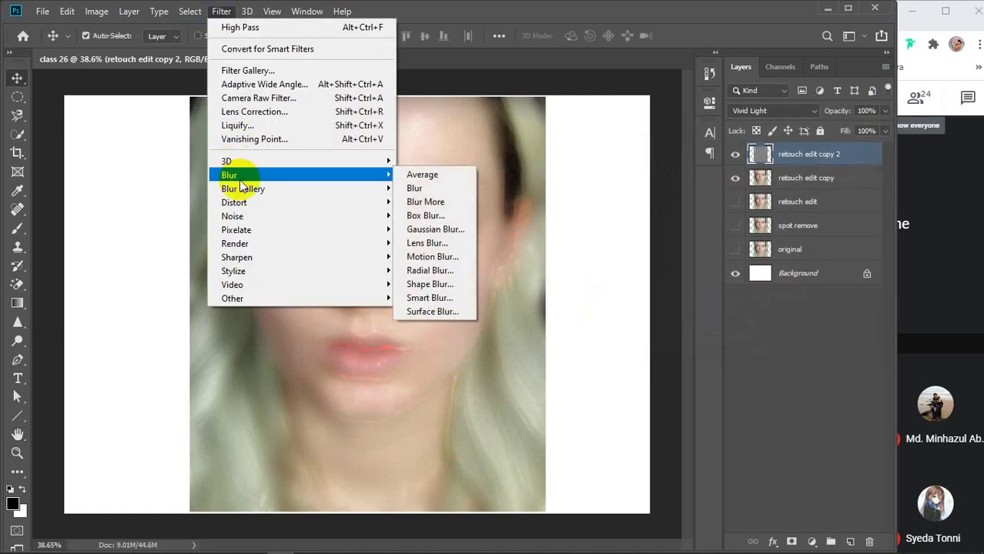
pyautogui.click(451, 229)
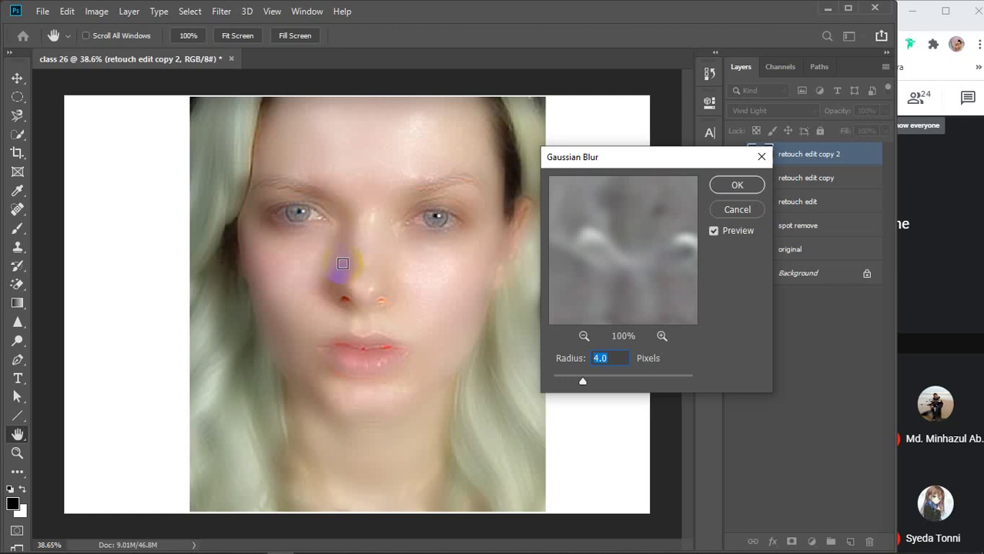
pyautogui.press('Down')
pyautogui.press('Down')
pyautogui.press('Down')
pyautogui.press('Down')
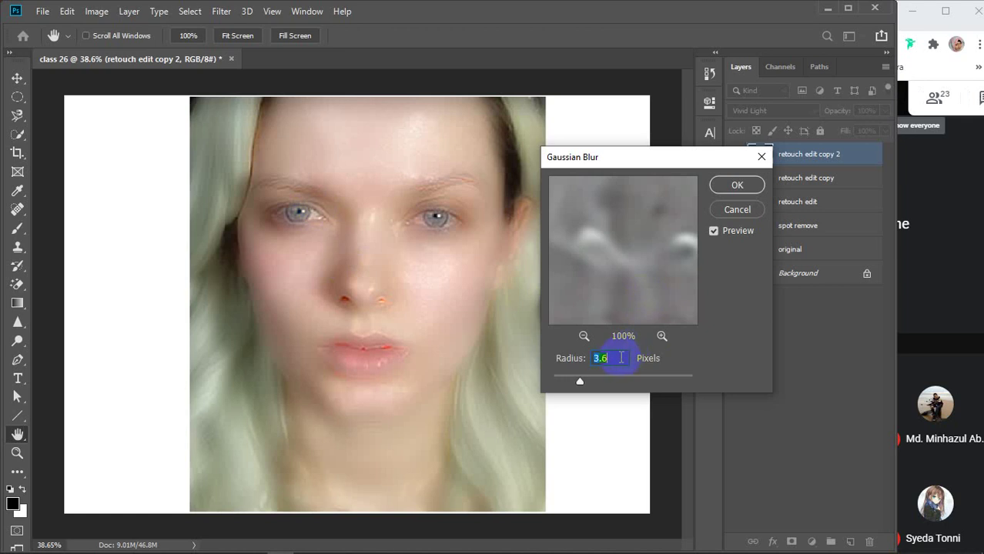
pyautogui.press('Down')
pyautogui.press('Down')
pyautogui.press('Down')
pyautogui.press('Down')
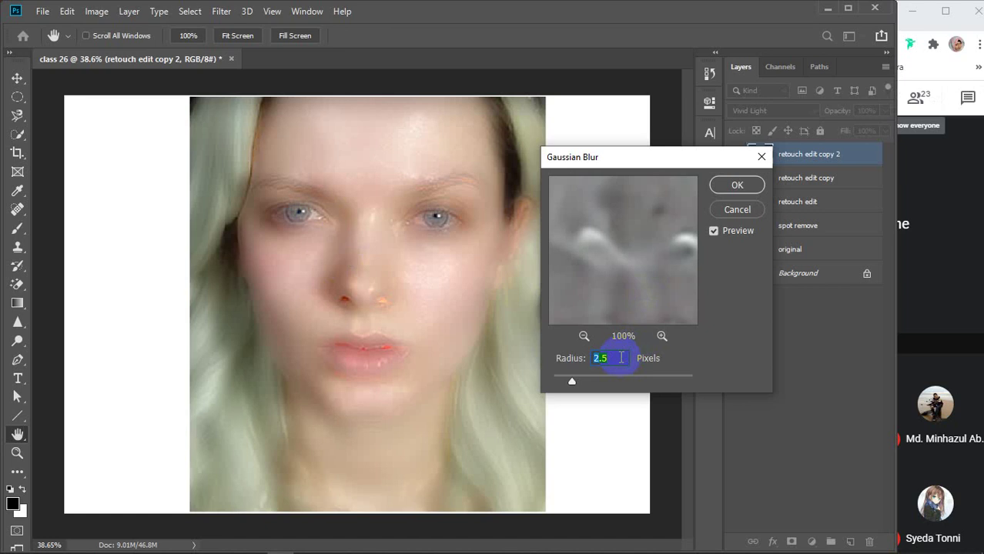
pyautogui.click(737, 186)
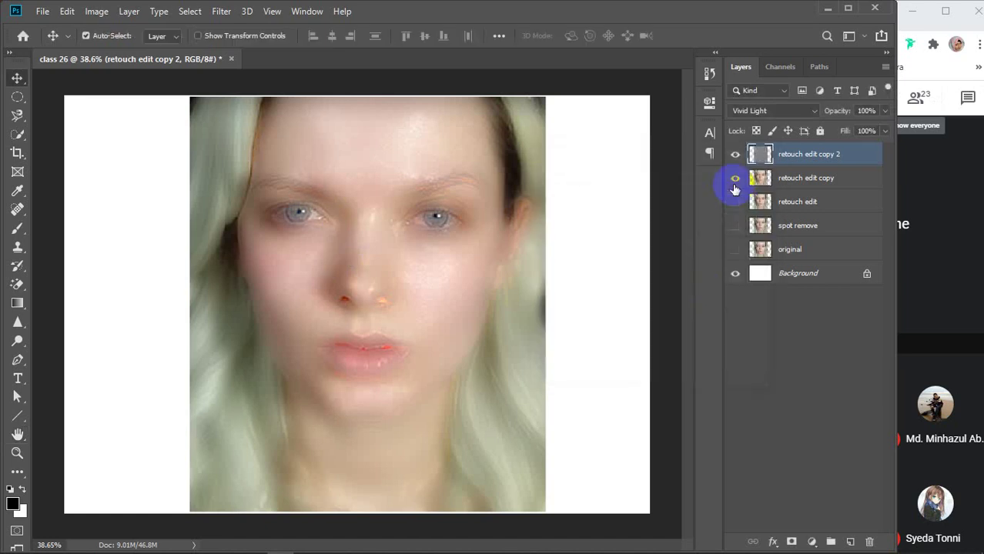
pyautogui.click(659, 259)
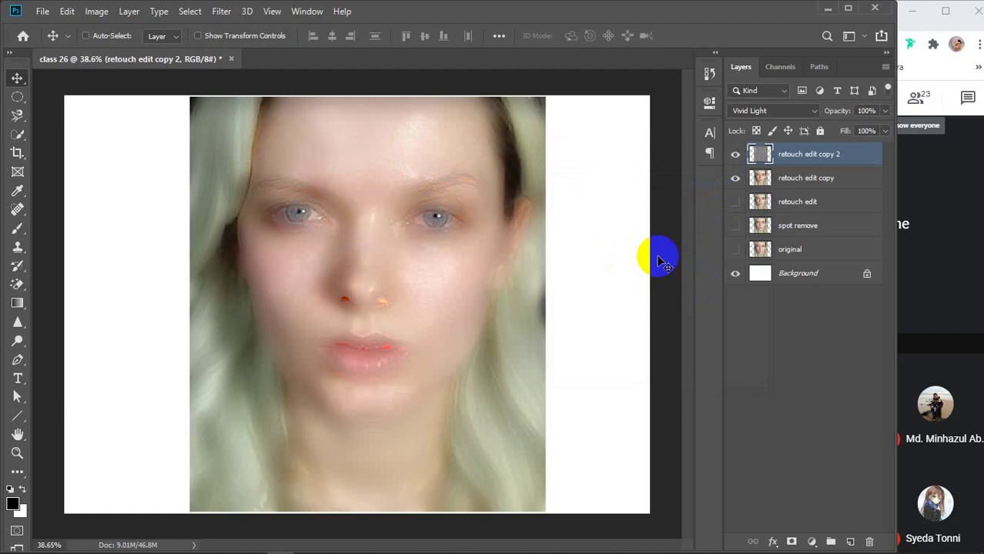
pyautogui.keyDown('ctrl'); pyautogui.click(259, 88); pyautogui.keyUp('ctrl')
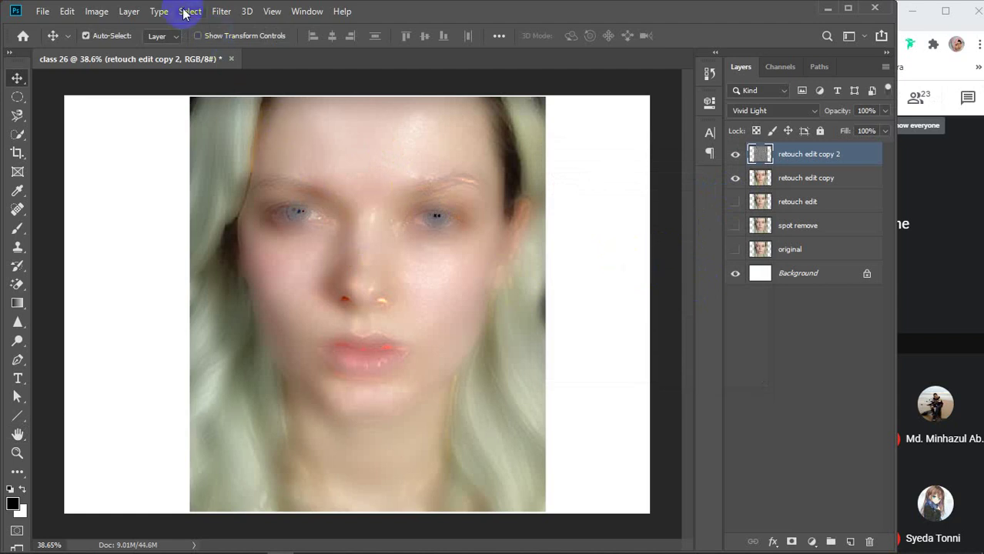
# - Apply a Gaussian Blur with a radius of about 5 pixels to the high-passed retouch edit copy 2 layer
pyautogui.click(221, 11)
pyautogui.moveTo(253, 174)
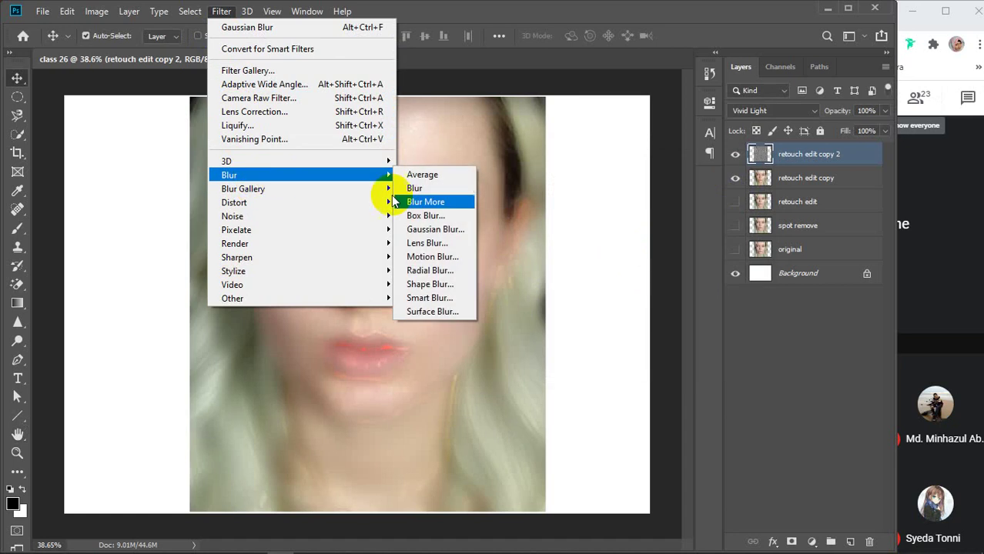
pyautogui.click(431, 229)
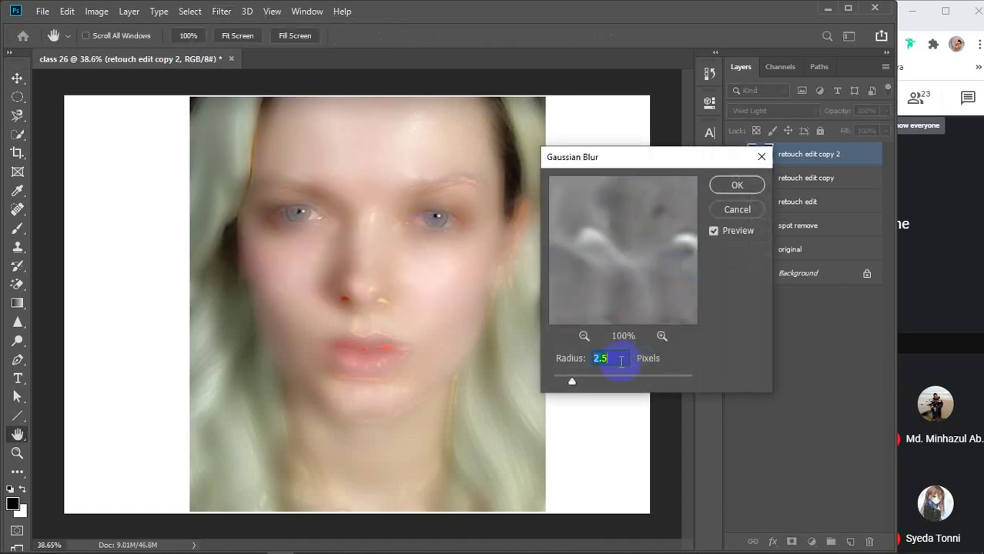
pyautogui.click(595, 380)
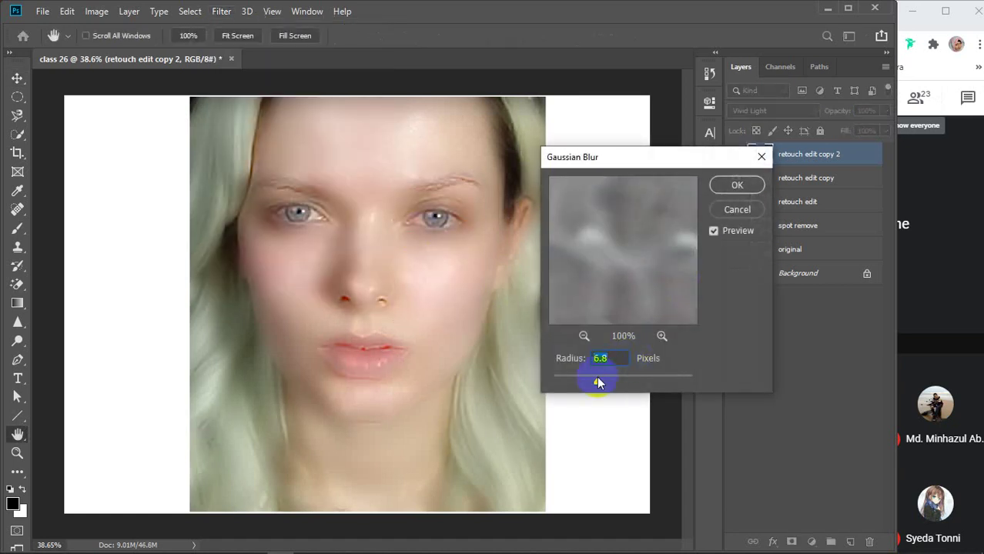
pyautogui.click(589, 382)
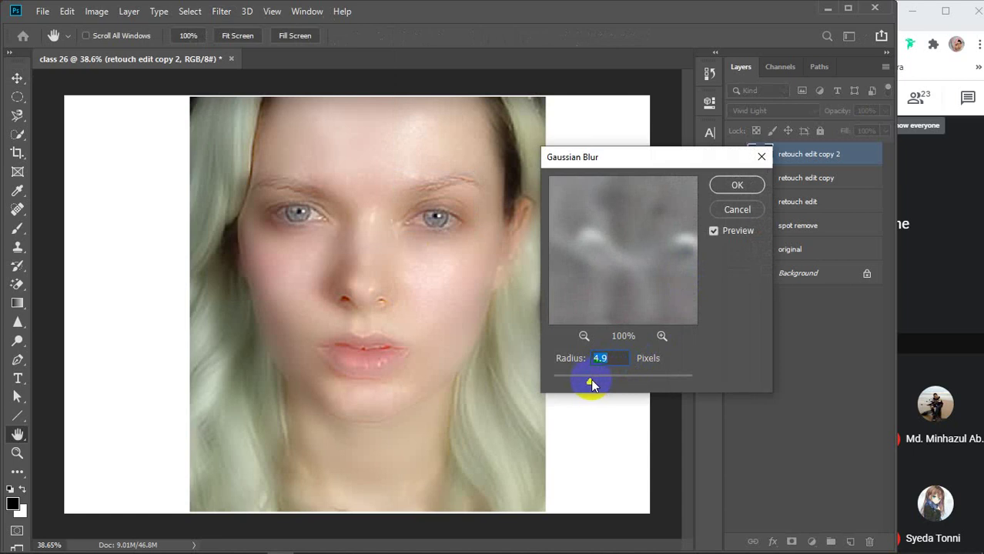
pyautogui.click(591, 382)
pyautogui.moveTo(590, 385); pyautogui.dragTo(587, 382)
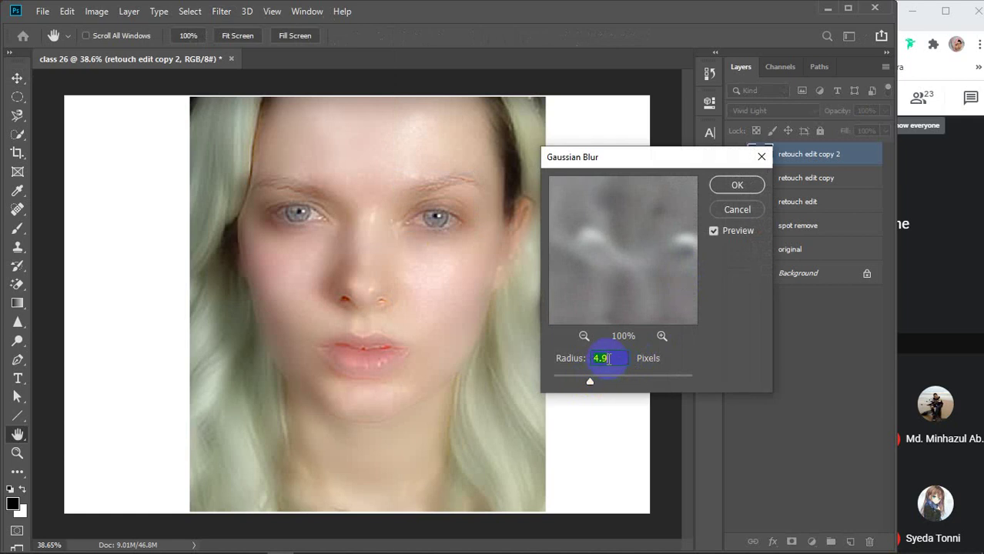
pyautogui.press('Up')
pyautogui.click(737, 185)
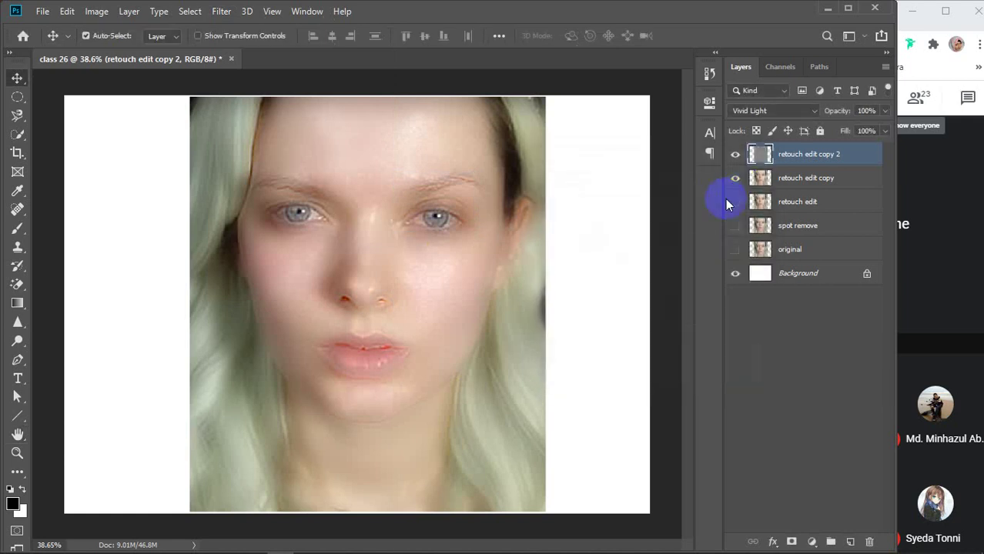
# - Check the Vivid Light layer's effect by hiding the retouch edit copy layer and showing it again
pyautogui.click(729, 203)
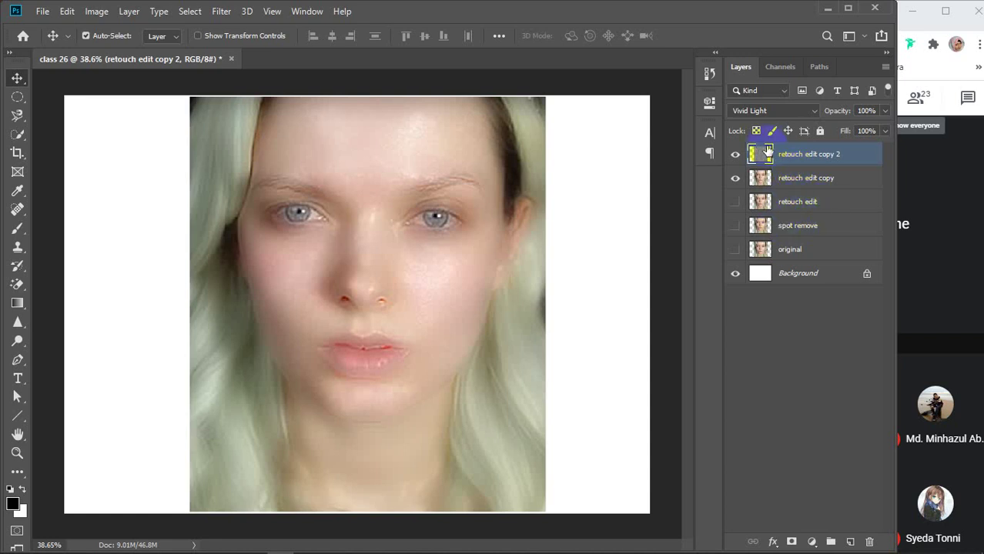
pyautogui.click(735, 177)
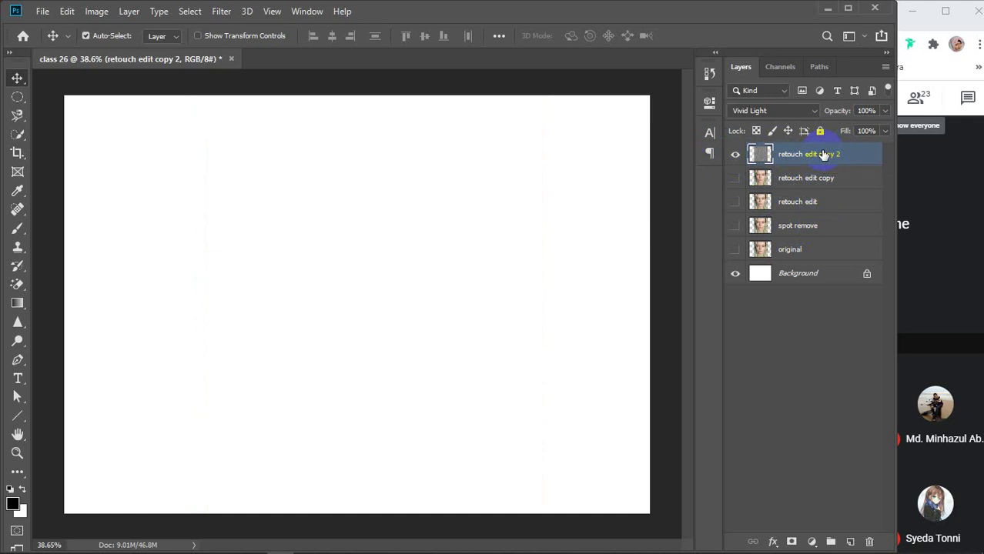
pyautogui.click(737, 178)
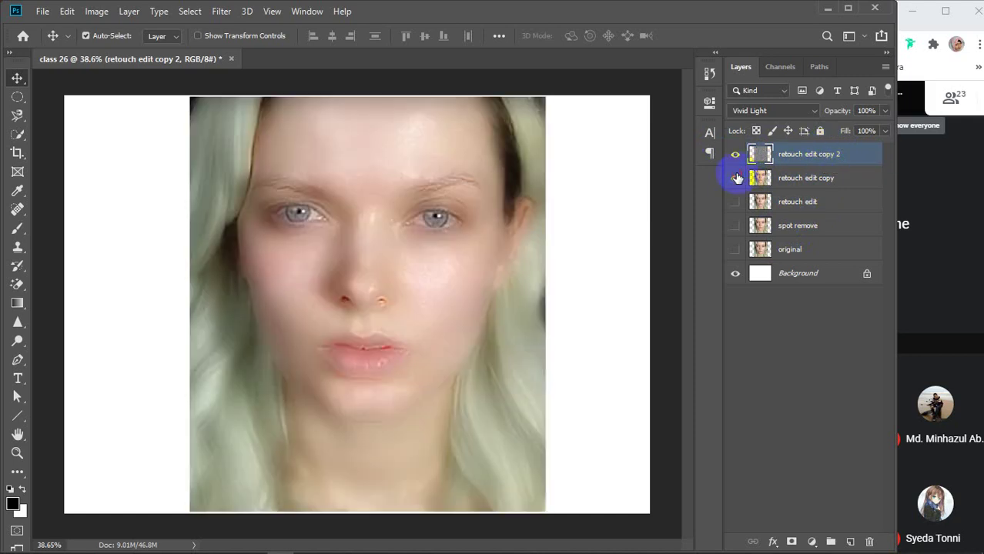
# - Duplicate the retouch edit copy 2 layer, place the duplicate just above the Background layer, and hide it
pyautogui.click(804, 180)
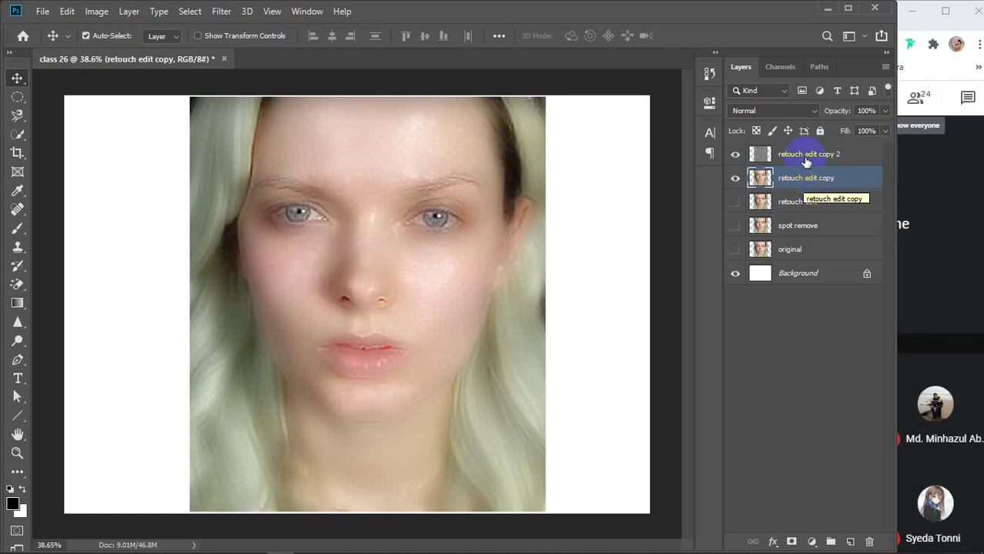
pyautogui.click(809, 156)
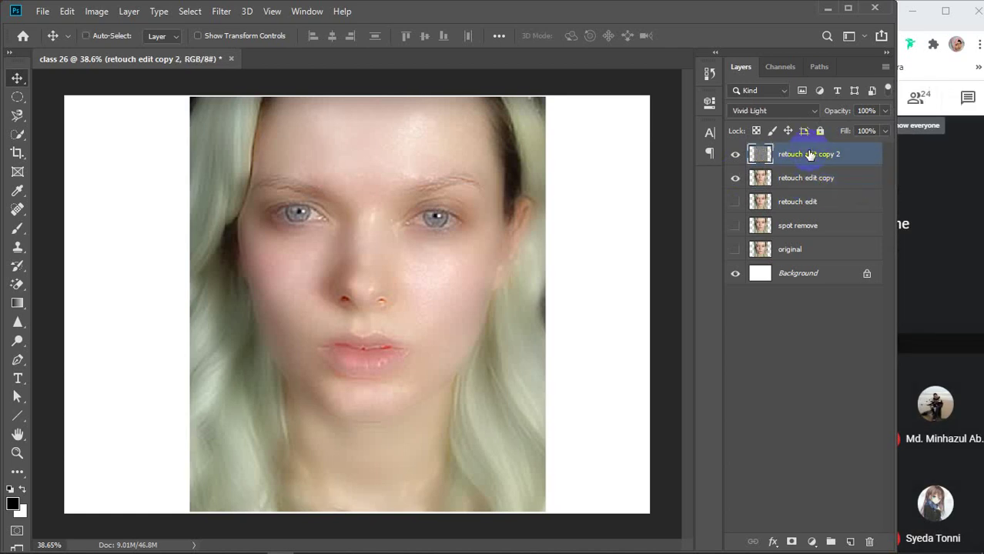
pyautogui.hotkey('ctrl', 'j')
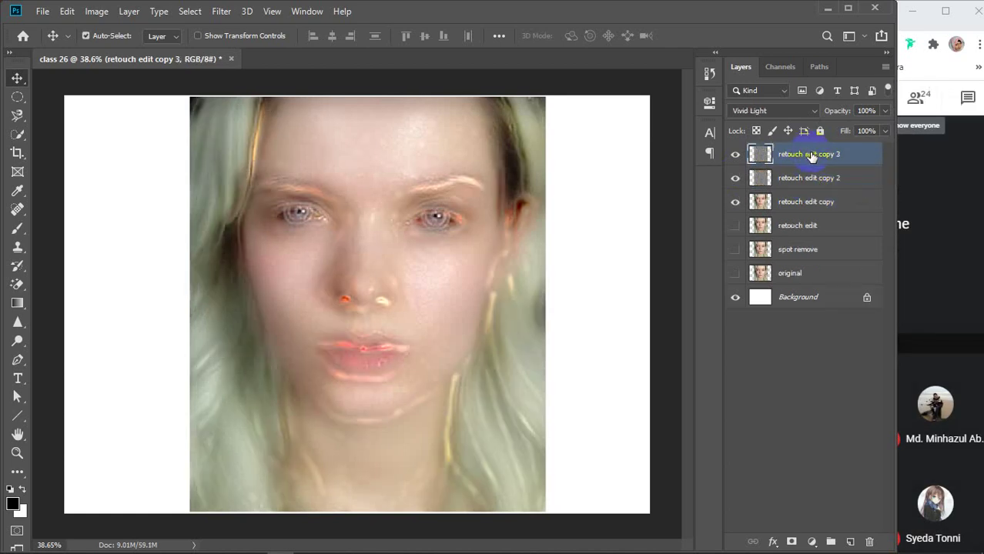
pyautogui.moveTo(808, 155); pyautogui.dragTo(806, 285)
pyautogui.click(732, 275)
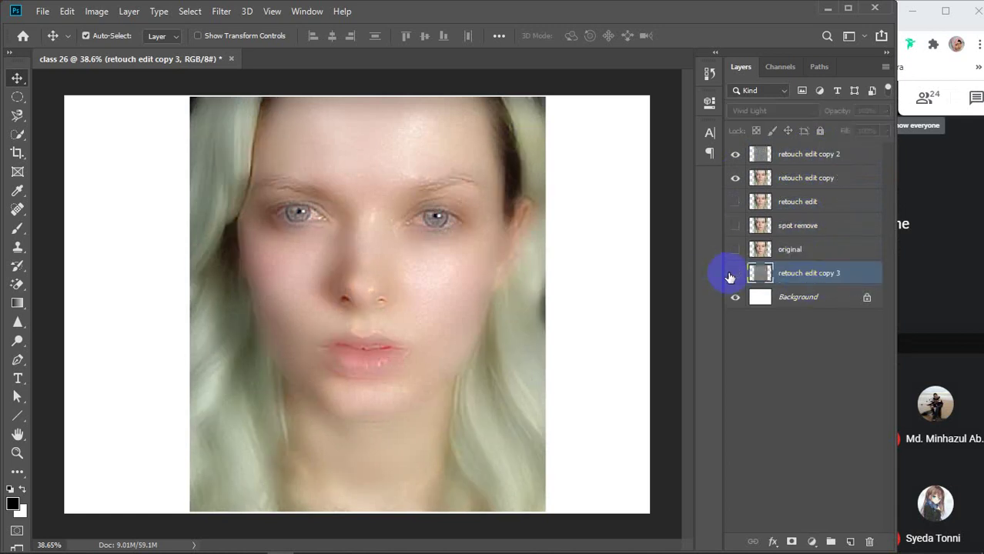
# - Add a white layer mask to the retouch edit copy 2 layer and make the mask active
pyautogui.click(798, 154)
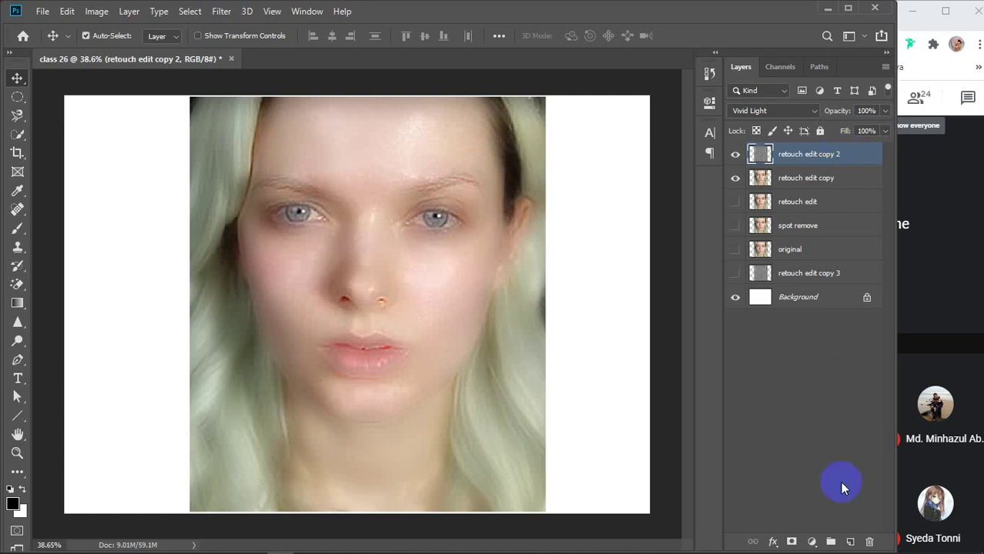
pyautogui.click(793, 544)
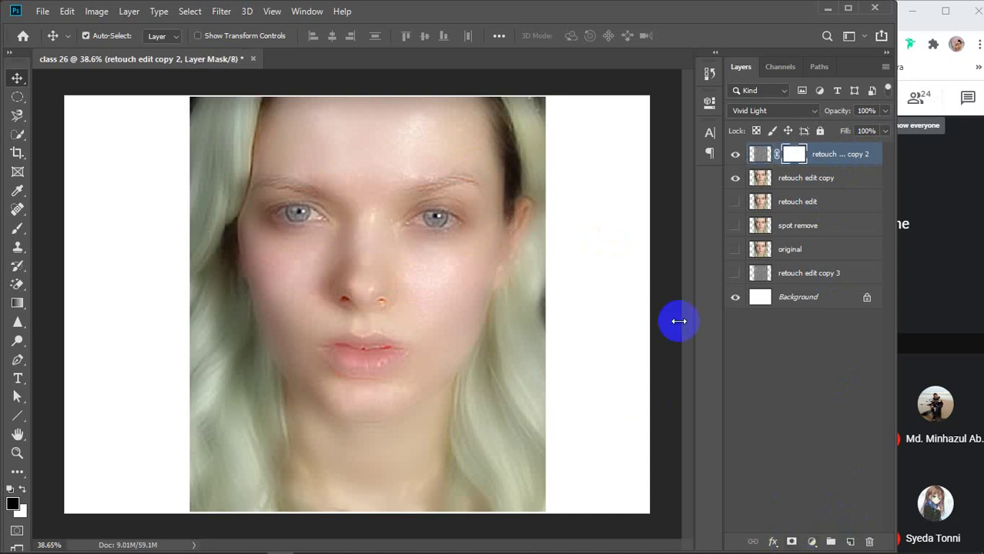
pyautogui.click(795, 155)
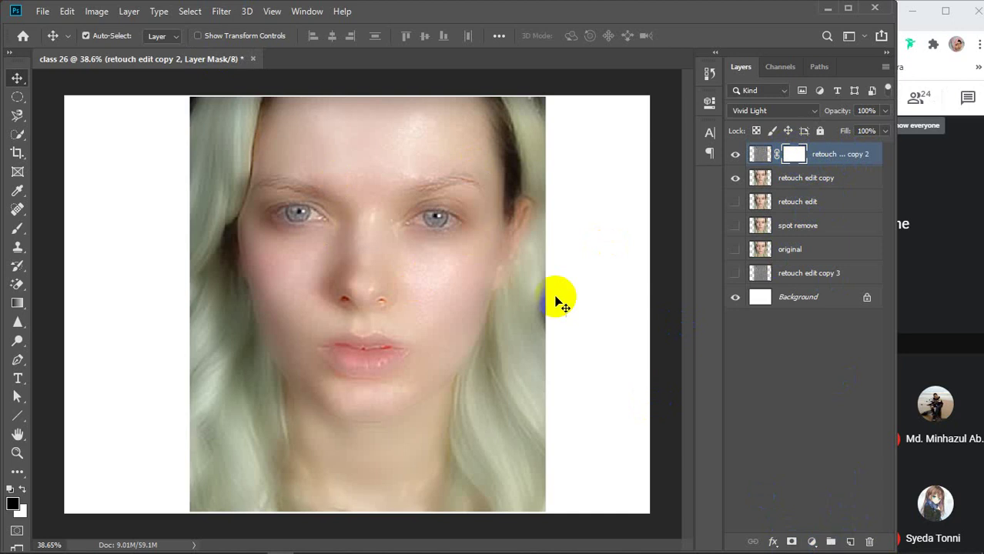
# - Set up the Brush tool with 100% flow and 100% smoothing for painting on the layer mask
pyautogui.click(18, 500)
pyautogui.click(18, 228)
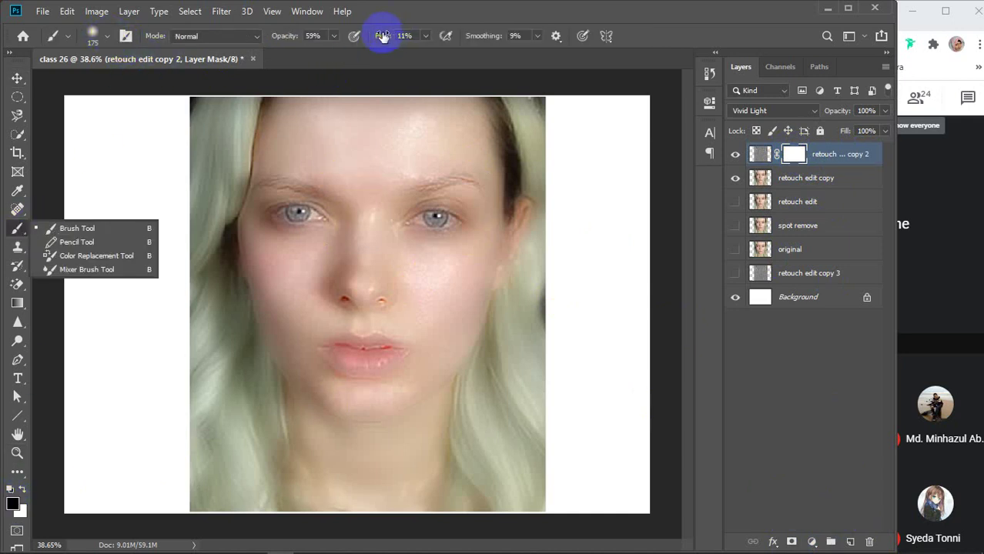
pyautogui.moveTo(381, 35); pyautogui.dragTo(610, 40)
pyautogui.moveTo(472, 37); pyautogui.dragTo(587, 36)
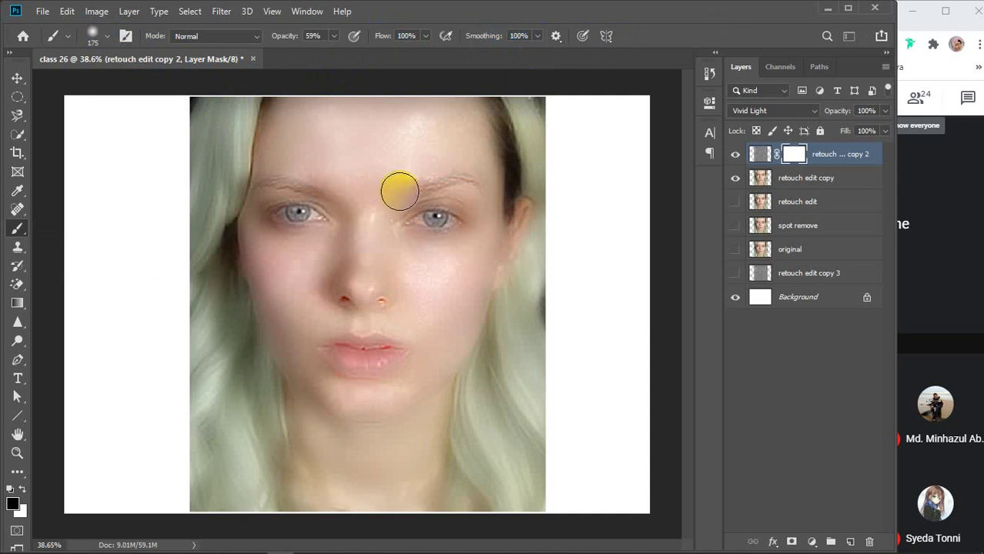
# - Paint black on the retouch edit copy 2 mask over the portrait's right-hand eyebrow with an 80 px brush
pyautogui.scroll(1, 403, 247)
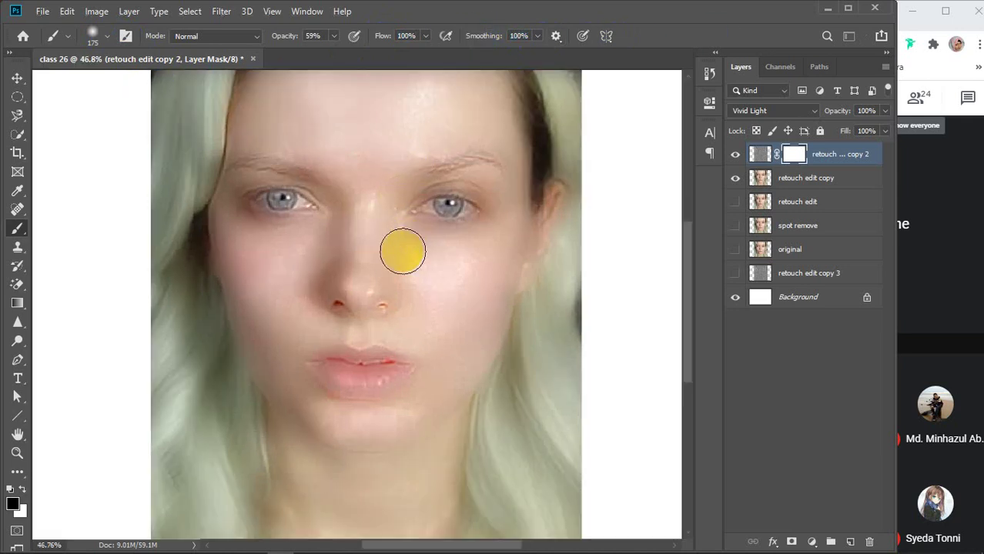
pyautogui.press('[')
pyautogui.press('[')
pyautogui.press('[')
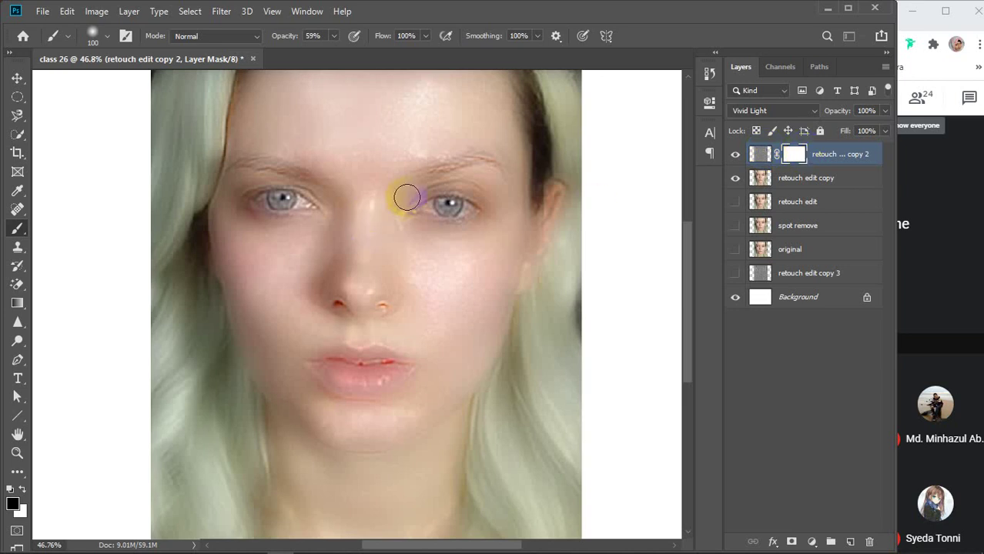
pyautogui.scroll(2, 415, 192)
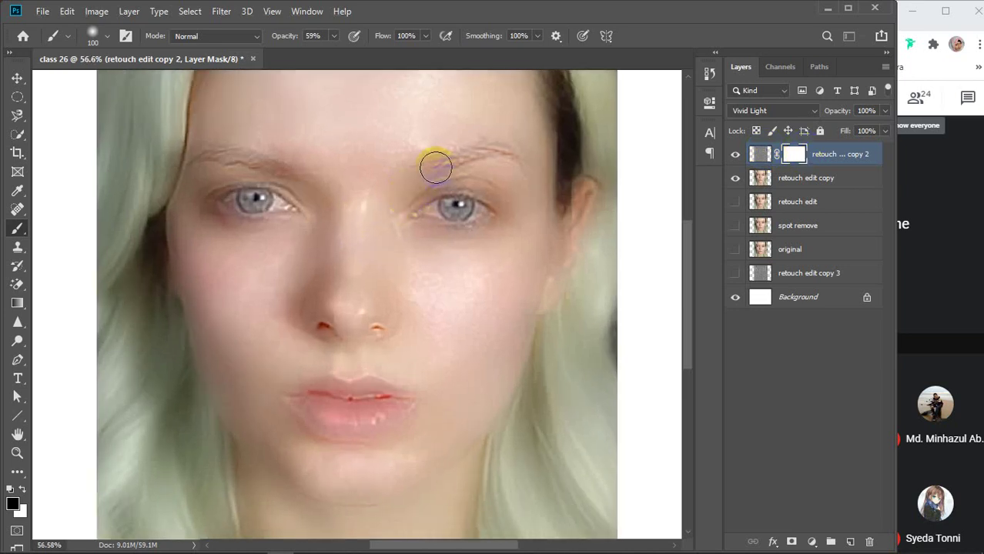
pyautogui.press('[')
pyautogui.press('[')
pyautogui.press(']')
pyautogui.moveTo(436, 167)
pyautogui.mouseDown()
pyautogui.moveTo(512, 150)
pyautogui.moveTo(472, 151)
pyautogui.moveTo(516, 151)
pyautogui.moveTo(502, 146)
pyautogui.moveTo(527, 168)
pyautogui.mouseUp()
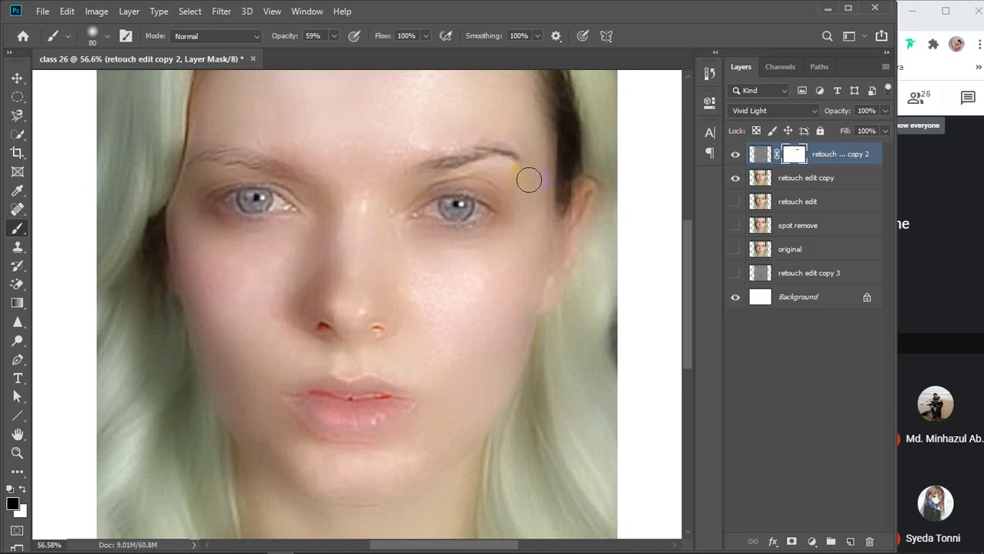
# - Undo the last eyebrow mask strokes and set the brush to 70 px, 57% flow and 55% smoothing
pyautogui.press('[')
pyautogui.click(384, 40)
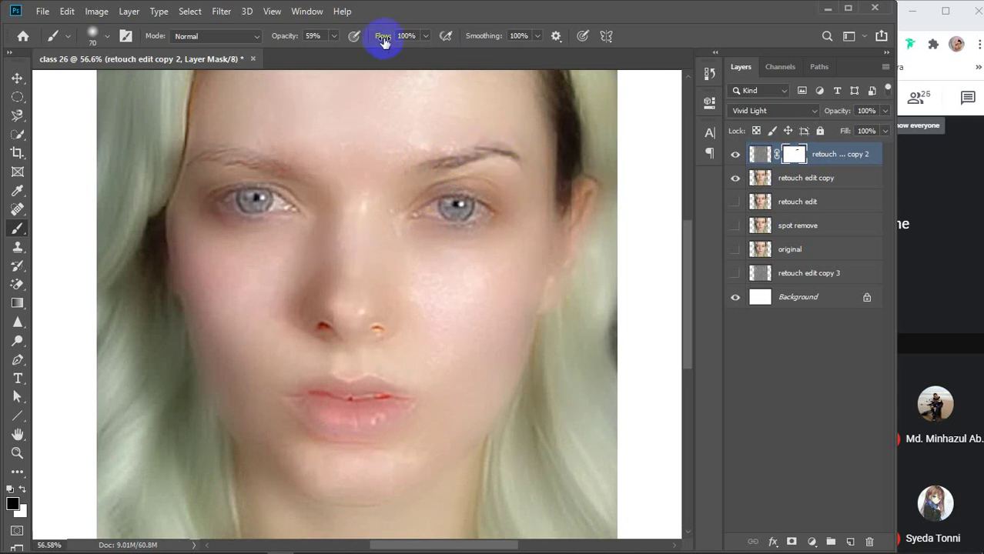
pyautogui.hotkey('ctrl', 'z')
pyautogui.hotkey('ctrl', 'z')
pyautogui.hotkey('ctrl', 'z')
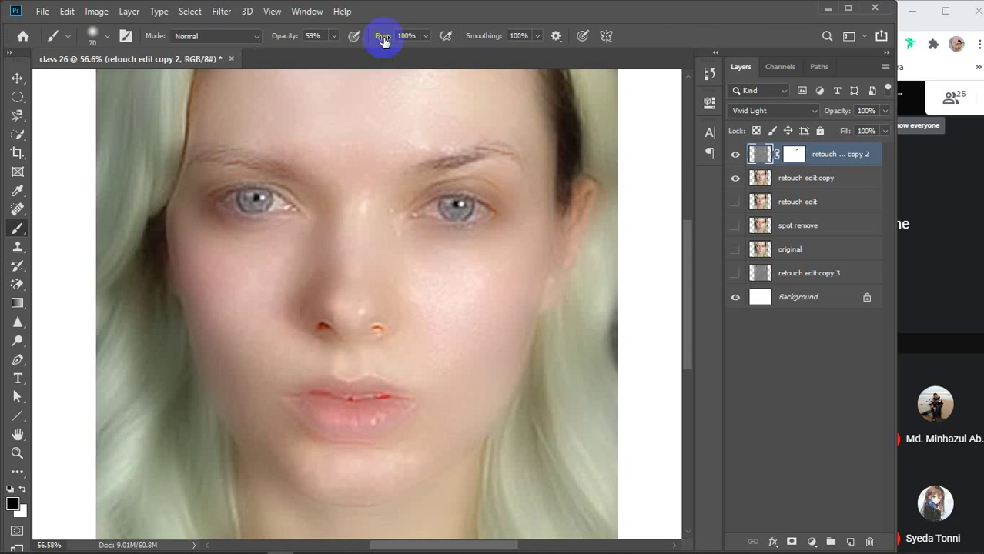
pyautogui.moveTo(387, 39); pyautogui.dragTo(351, 57)
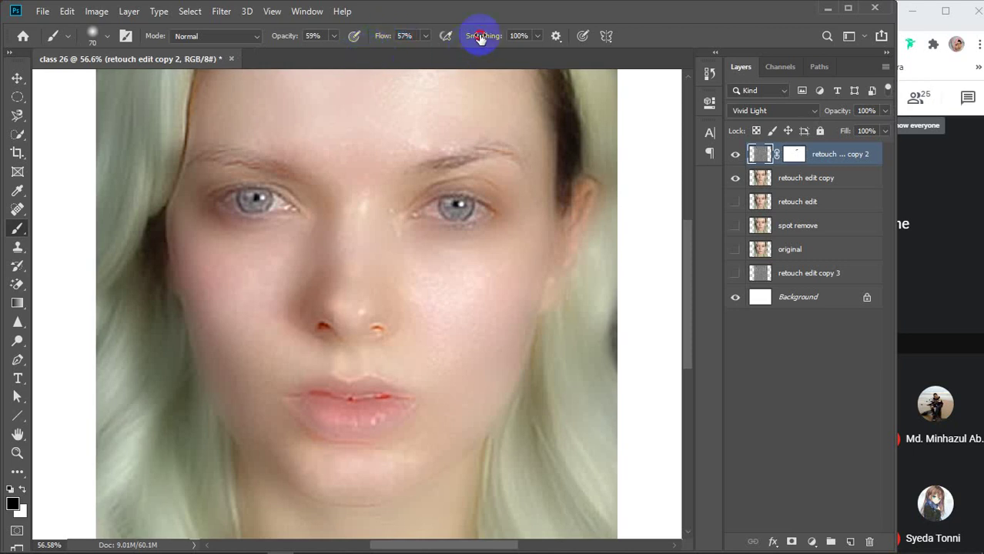
pyautogui.moveTo(479, 36); pyautogui.dragTo(447, 68)
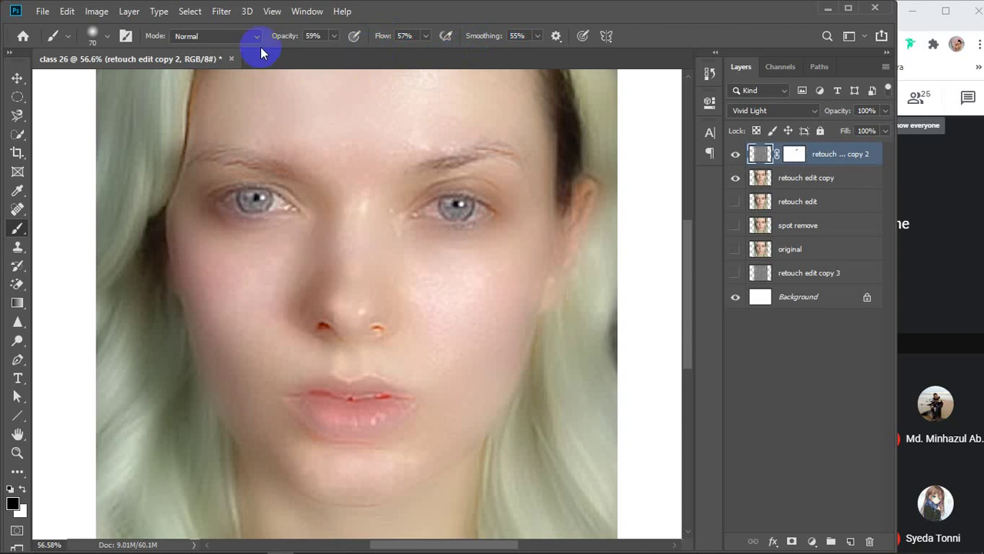
# - Set the brush opacity to 70% and paint black on the retouch edit copy 2 layer mask over both eyebrows and eyes
pyautogui.moveTo(283, 40)
pyautogui.mouseDown()
pyautogui.moveTo(297, 44)
pyautogui.moveTo(285, 40)
pyautogui.mouseUp()
pyautogui.moveTo(452, 154)
pyautogui.mouseDown()
pyautogui.moveTo(418, 169)
pyautogui.moveTo(476, 155)
pyautogui.mouseUp()
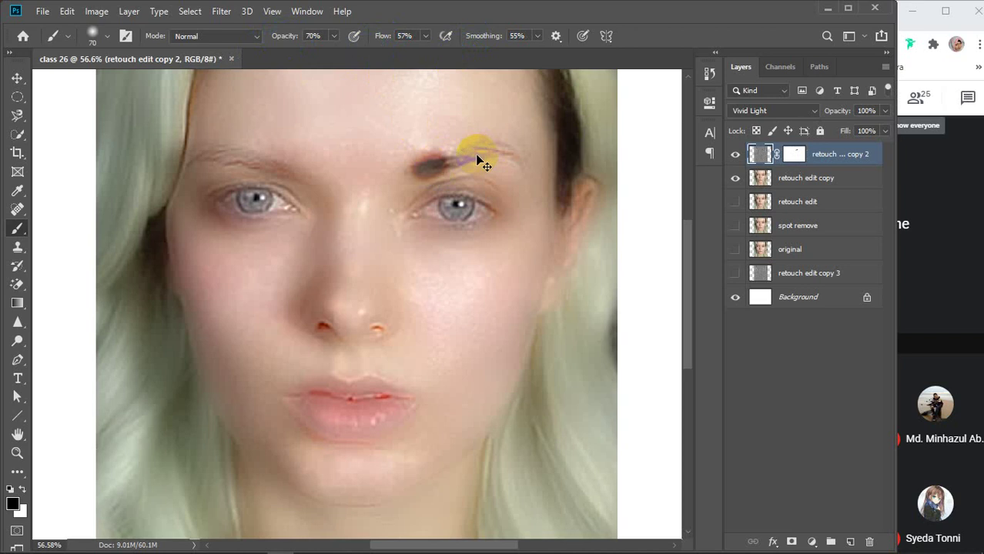
pyautogui.hotkey('ctrl', 'z')
pyautogui.click(793, 156)
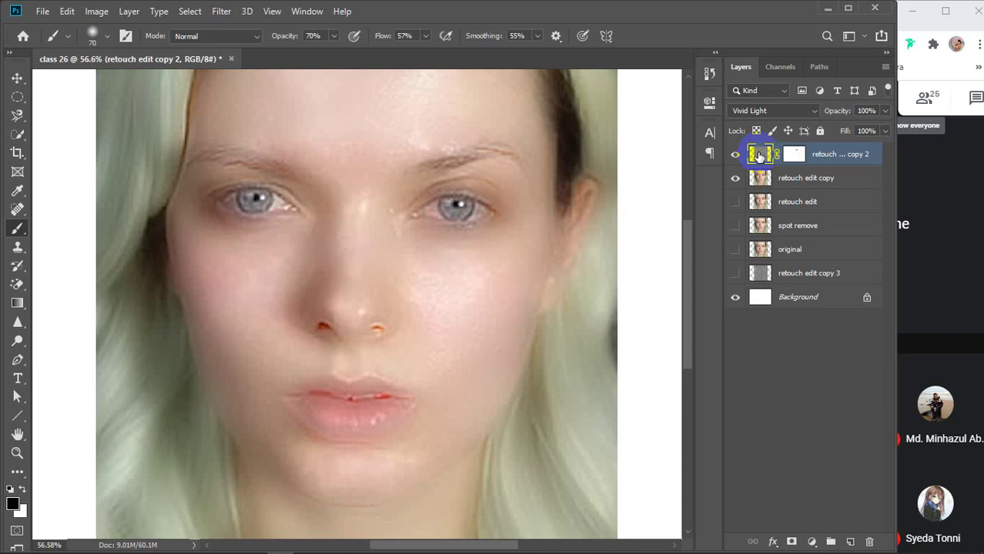
pyautogui.click(793, 158)
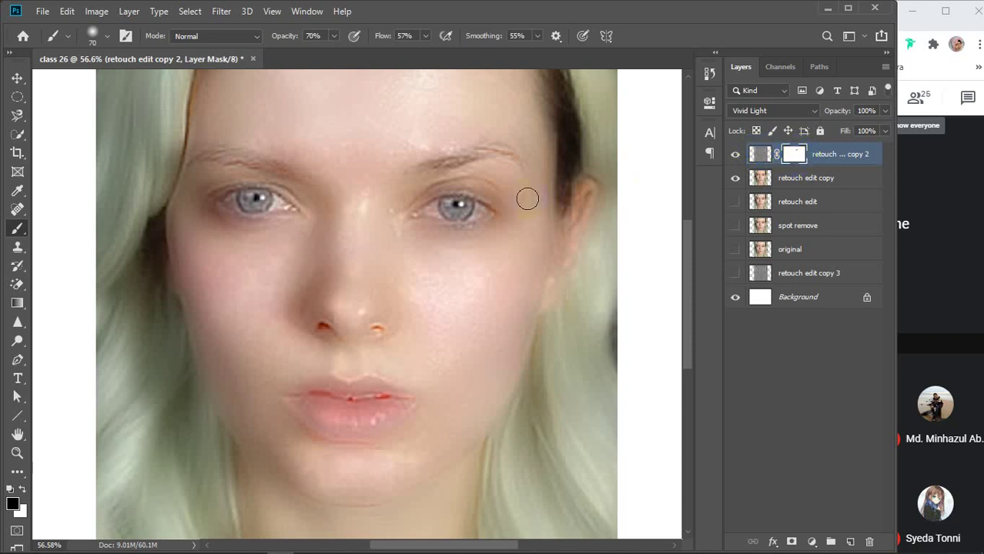
pyautogui.moveTo(416, 159)
pyautogui.mouseDown()
pyautogui.moveTo(511, 143)
pyautogui.moveTo(466, 156)
pyautogui.moveTo(501, 148)
pyautogui.moveTo(489, 154)
pyautogui.moveTo(527, 160)
pyautogui.moveTo(512, 147)
pyautogui.moveTo(533, 184)
pyautogui.mouseUp()
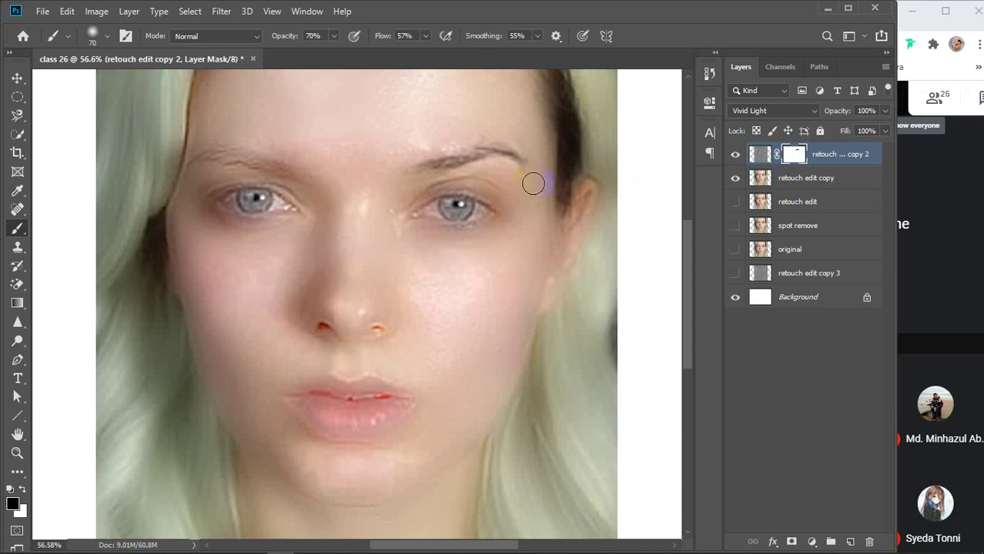
pyautogui.moveTo(310, 183)
pyautogui.mouseDown()
pyautogui.moveTo(236, 160)
pyautogui.moveTo(273, 172)
pyautogui.moveTo(251, 157)
pyautogui.moveTo(206, 159)
pyautogui.moveTo(245, 173)
pyautogui.moveTo(273, 165)
pyautogui.moveTo(220, 150)
pyautogui.moveTo(207, 162)
pyautogui.moveTo(247, 161)
pyautogui.moveTo(240, 153)
pyautogui.moveTo(189, 163)
pyautogui.moveTo(222, 155)
pyautogui.mouseUp()
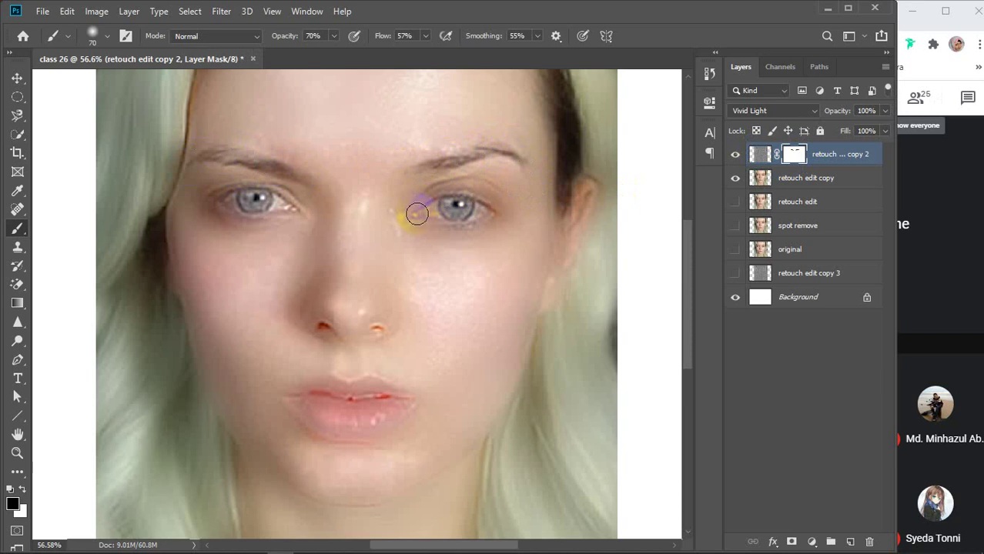
pyautogui.moveTo(416, 213)
pyautogui.mouseDown()
pyautogui.moveTo(493, 203)
pyautogui.moveTo(426, 205)
pyautogui.moveTo(465, 197)
pyautogui.moveTo(500, 208)
pyautogui.moveTo(409, 216)
pyautogui.moveTo(479, 225)
pyautogui.moveTo(498, 212)
pyautogui.moveTo(491, 192)
pyautogui.moveTo(435, 197)
pyautogui.mouseUp()
pyautogui.moveTo(290, 211)
pyautogui.mouseDown()
pyautogui.moveTo(219, 205)
pyautogui.moveTo(280, 210)
pyautogui.moveTo(249, 213)
pyautogui.moveTo(216, 206)
pyautogui.moveTo(245, 224)
pyautogui.moveTo(272, 223)
pyautogui.moveTo(291, 207)
pyautogui.moveTo(268, 189)
pyautogui.moveTo(208, 199)
pyautogui.moveTo(261, 189)
pyautogui.mouseUp()
# - Paint black on the layer mask over both nostrils and the outer edges of the nose, reducing the brush size to 45
pyautogui.moveTo(378, 334); pyautogui.dragTo(380, 338)
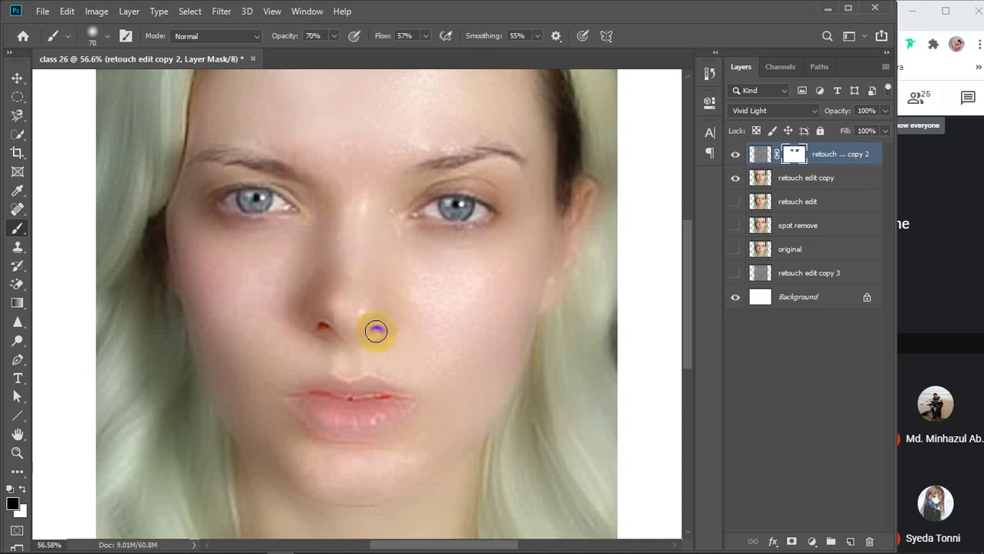
pyautogui.click(321, 333)
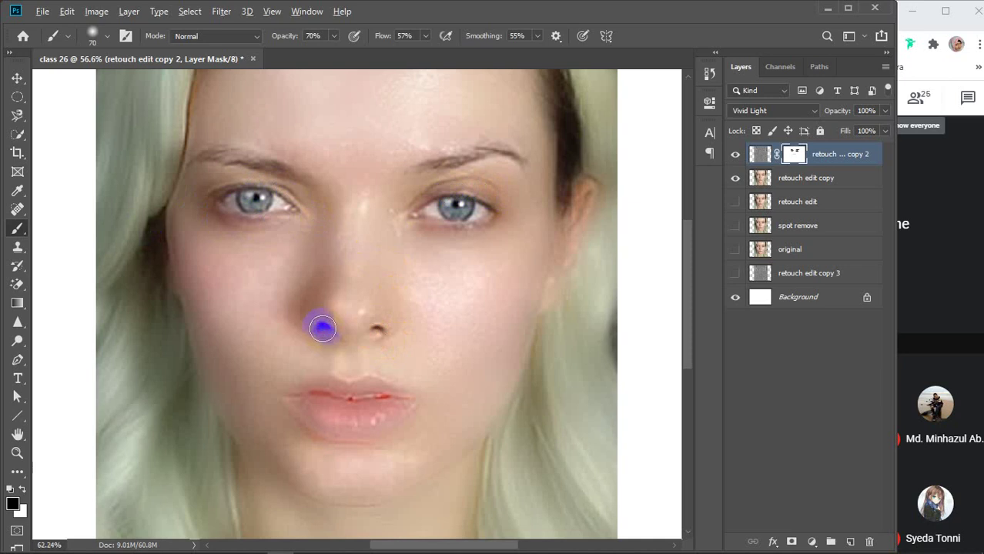
pyautogui.scroll(3, 323, 329)
pyautogui.press('[')
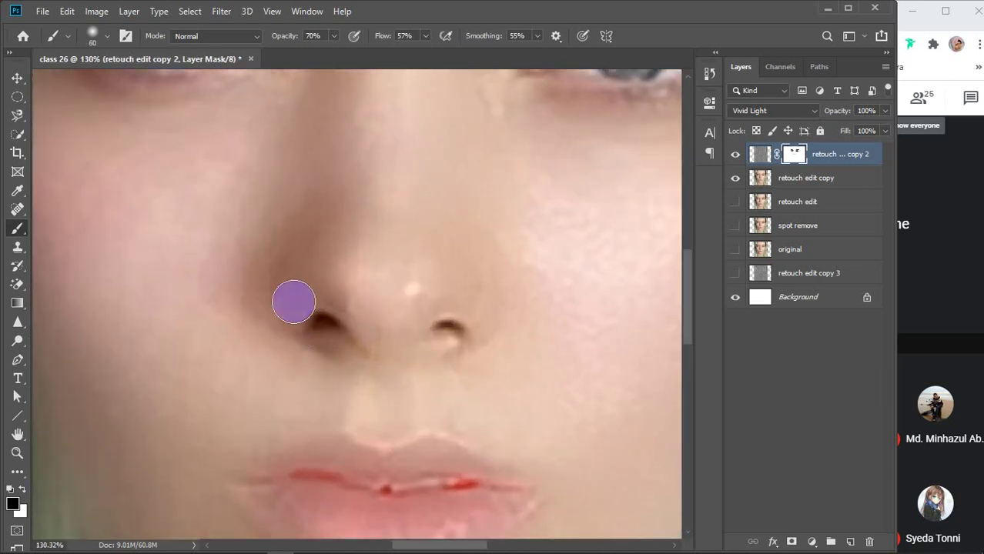
pyautogui.moveTo(294, 301)
pyautogui.mouseDown()
pyautogui.moveTo(279, 297)
pyautogui.moveTo(277, 321)
pyautogui.moveTo(305, 336)
pyautogui.moveTo(292, 247)
pyautogui.moveTo(288, 313)
pyautogui.moveTo(304, 328)
pyautogui.mouseUp()
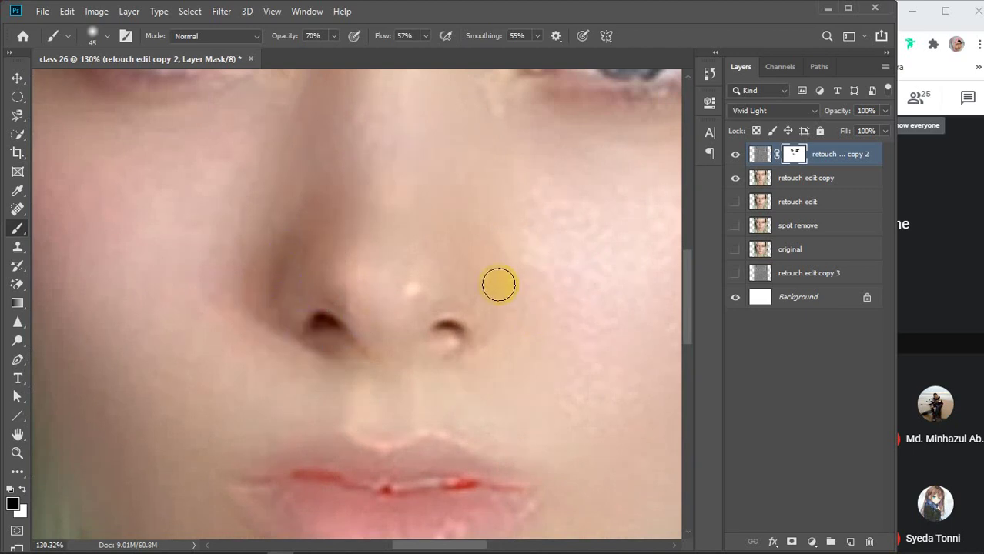
pyautogui.moveTo(500, 315)
pyautogui.mouseDown()
pyautogui.moveTo(466, 340)
pyautogui.moveTo(428, 347)
pyautogui.mouseUp()
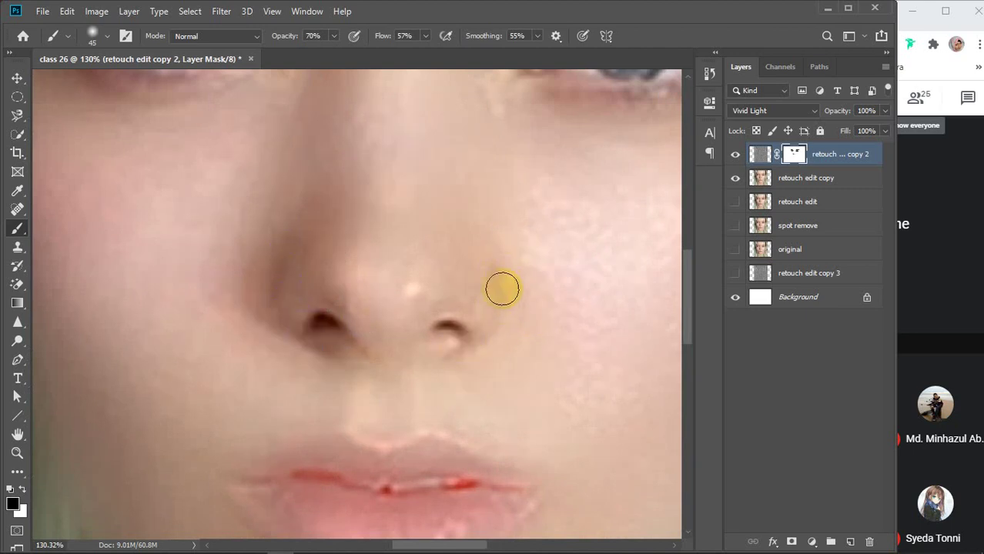
pyautogui.click(501, 294)
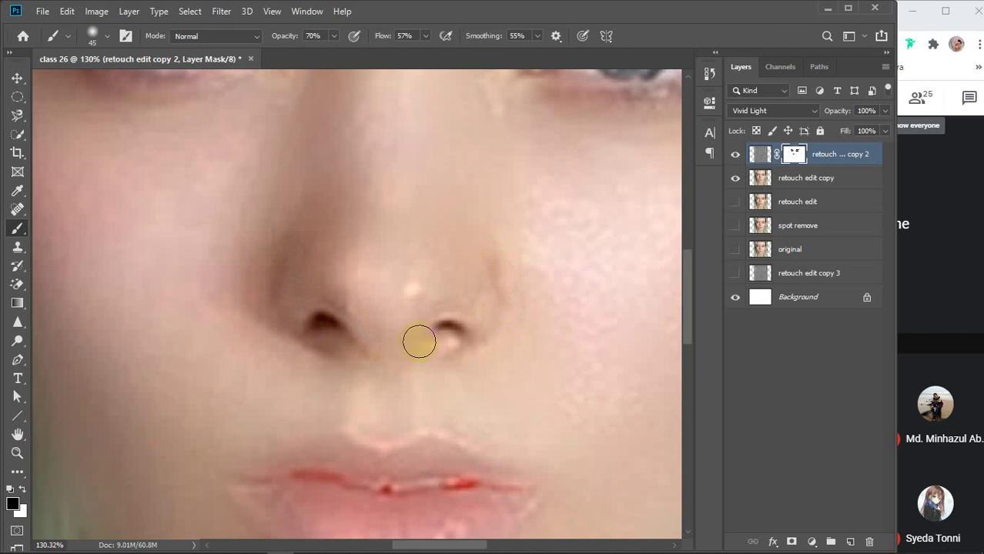
# - Mask out the smoothing along the shadowed side and base of the nose with a size 60 brush
pyautogui.scroll(-4, 419, 341)
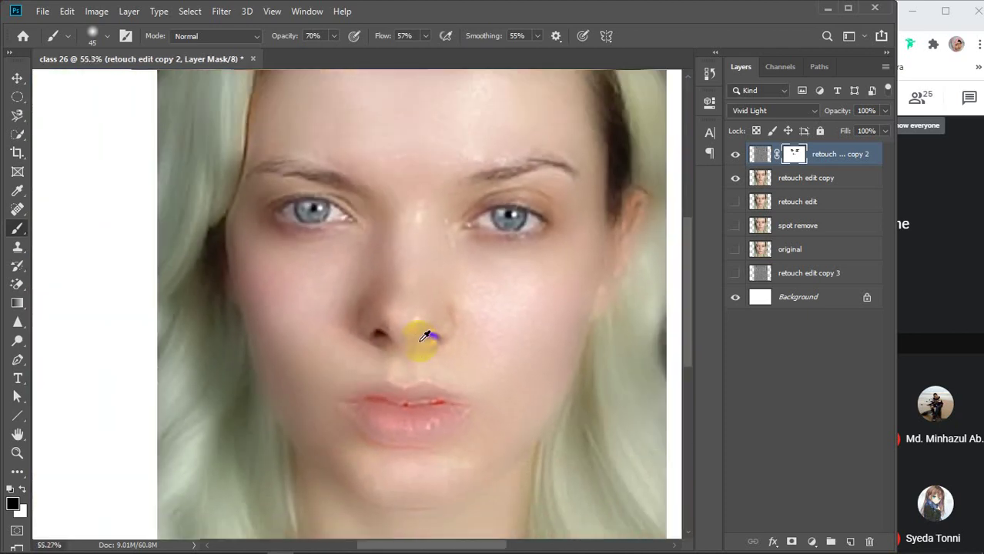
pyautogui.scroll(-1, 422, 337)
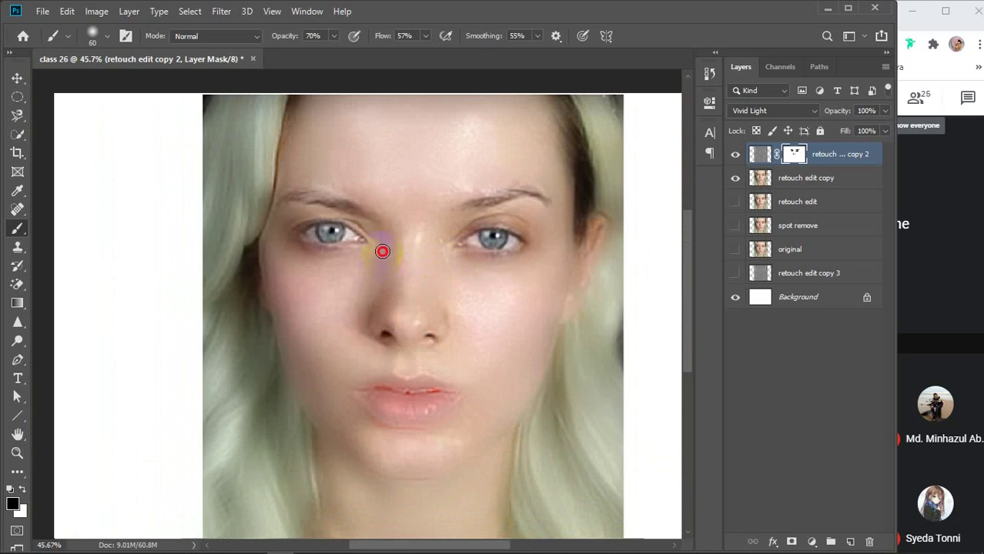
pyautogui.moveTo(378, 288); pyautogui.dragTo(359, 345)
pyautogui.click(429, 336)
pyautogui.moveTo(376, 309)
pyautogui.mouseDown()
pyautogui.moveTo(382, 297)
pyautogui.moveTo(371, 325)
pyautogui.mouseUp()
# - Paint black on the layer mask over the upper and lower lips and the mouth corners to restore their detail
pyautogui.click(437, 391)
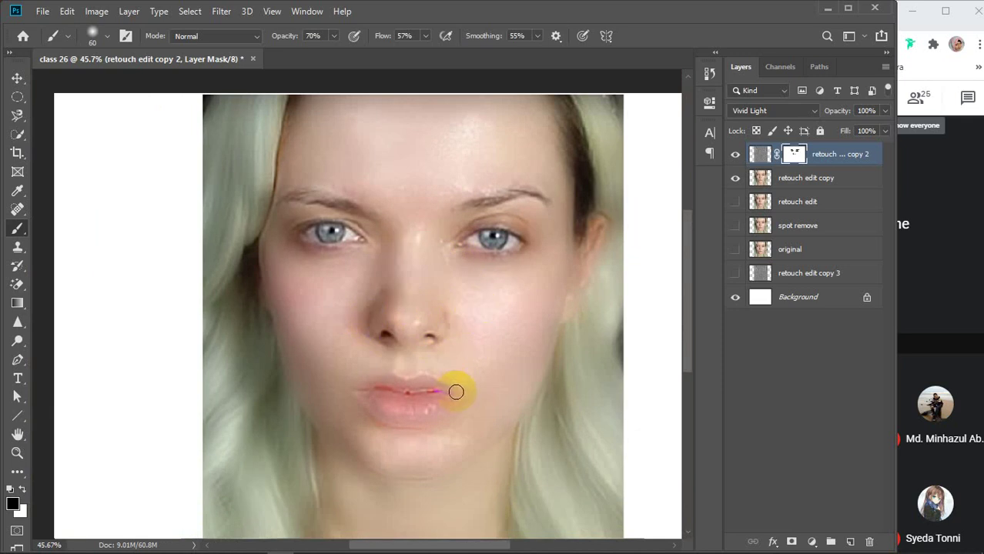
pyautogui.moveTo(456, 393); pyautogui.dragTo(416, 380)
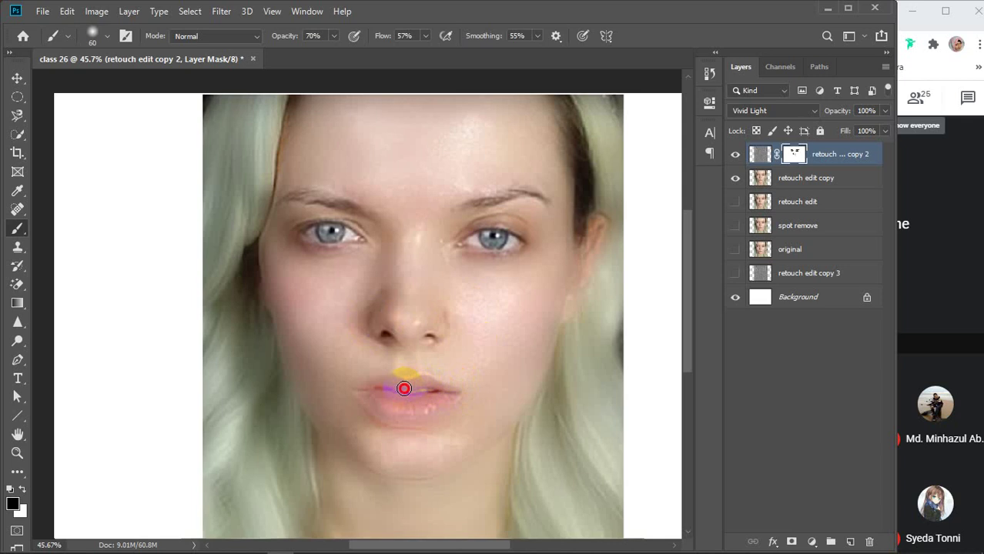
pyautogui.moveTo(357, 394)
pyautogui.mouseDown()
pyautogui.moveTo(368, 408)
pyautogui.moveTo(459, 394)
pyautogui.moveTo(451, 407)
pyautogui.mouseUp()
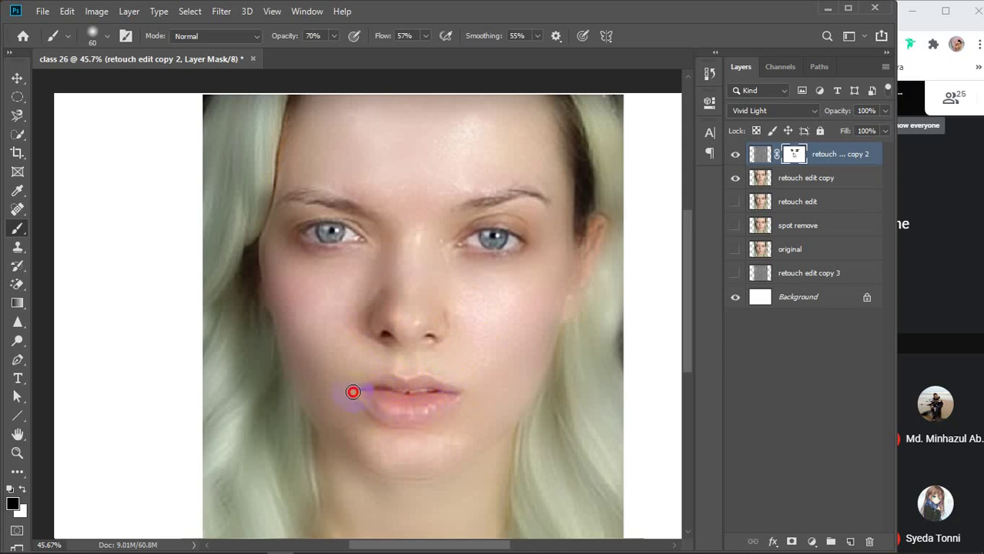
pyautogui.moveTo(353, 392)
pyautogui.mouseDown()
pyautogui.moveTo(406, 385)
pyautogui.moveTo(385, 381)
pyautogui.moveTo(365, 385)
pyautogui.moveTo(439, 383)
pyautogui.moveTo(454, 393)
pyautogui.moveTo(440, 406)
pyautogui.moveTo(379, 405)
pyautogui.mouseUp()
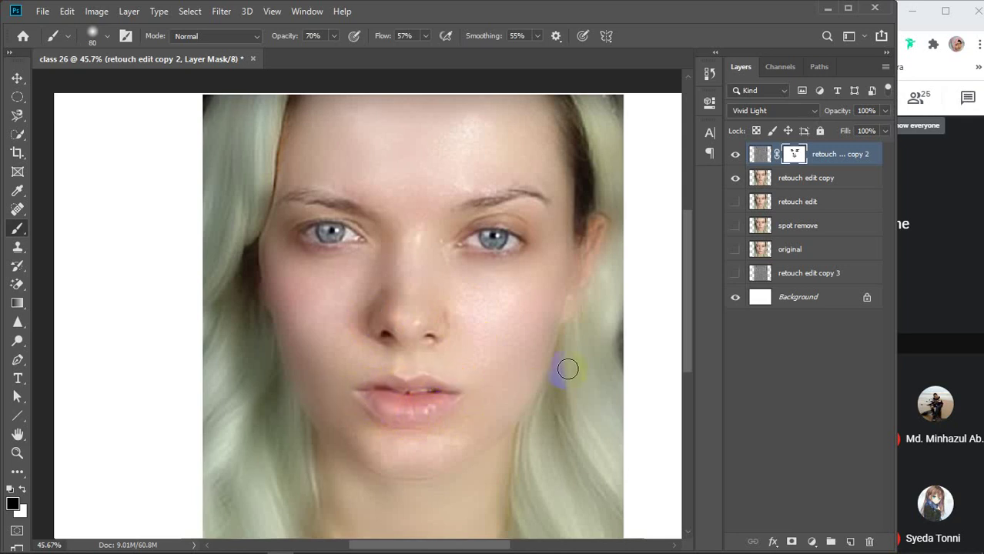
# - Enlarge the brush to 175 and paint black on the layer mask over the hair on both sides and the neck
pyautogui.press(']')
pyautogui.press(']')
pyautogui.press(']')
pyautogui.moveTo(597, 103)
pyautogui.mouseDown()
pyautogui.moveTo(624, 275)
pyautogui.moveTo(606, 167)
pyautogui.moveTo(578, 105)
pyautogui.moveTo(602, 220)
pyautogui.moveTo(569, 367)
pyautogui.moveTo(581, 387)
pyautogui.moveTo(621, 145)
pyautogui.moveTo(621, 441)
pyautogui.moveTo(619, 276)
pyautogui.moveTo(542, 453)
pyautogui.moveTo(536, 489)
pyautogui.moveTo(548, 532)
pyautogui.moveTo(540, 450)
pyautogui.moveTo(572, 550)
pyautogui.moveTo(611, 365)
pyautogui.moveTo(620, 468)
pyautogui.moveTo(581, 550)
pyautogui.moveTo(573, 409)
pyautogui.moveTo(568, 436)
pyautogui.moveTo(600, 401)
pyautogui.moveTo(600, 517)
pyautogui.moveTo(612, 93)
pyautogui.moveTo(561, 84)
pyautogui.moveTo(597, 154)
pyautogui.moveTo(584, 126)
pyautogui.mouseUp()
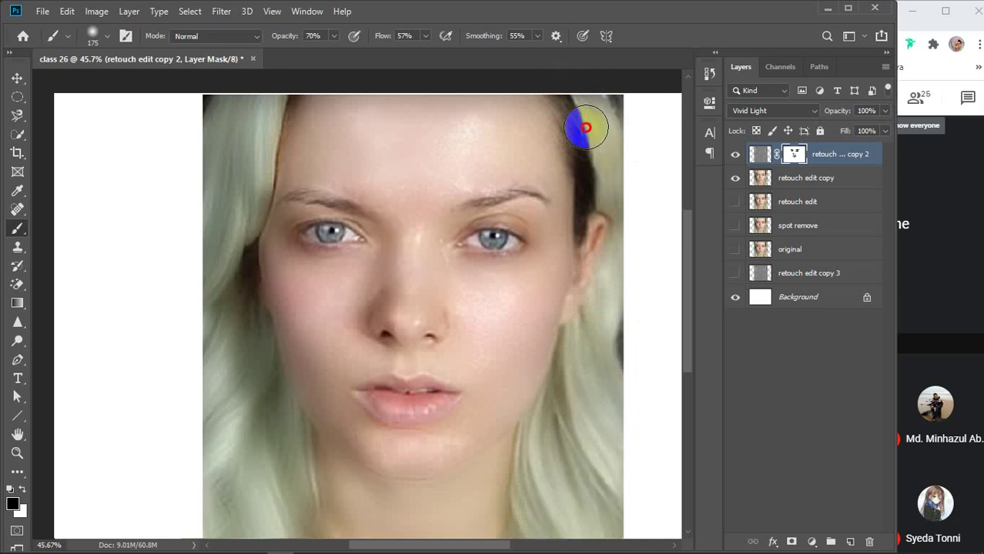
pyautogui.moveTo(281, 91)
pyautogui.mouseDown()
pyautogui.moveTo(265, 159)
pyautogui.moveTo(206, 296)
pyautogui.moveTo(205, 356)
pyautogui.moveTo(227, 121)
pyautogui.moveTo(246, 81)
pyautogui.moveTo(197, 326)
pyautogui.moveTo(207, 114)
pyautogui.moveTo(216, 242)
pyautogui.mouseUp()
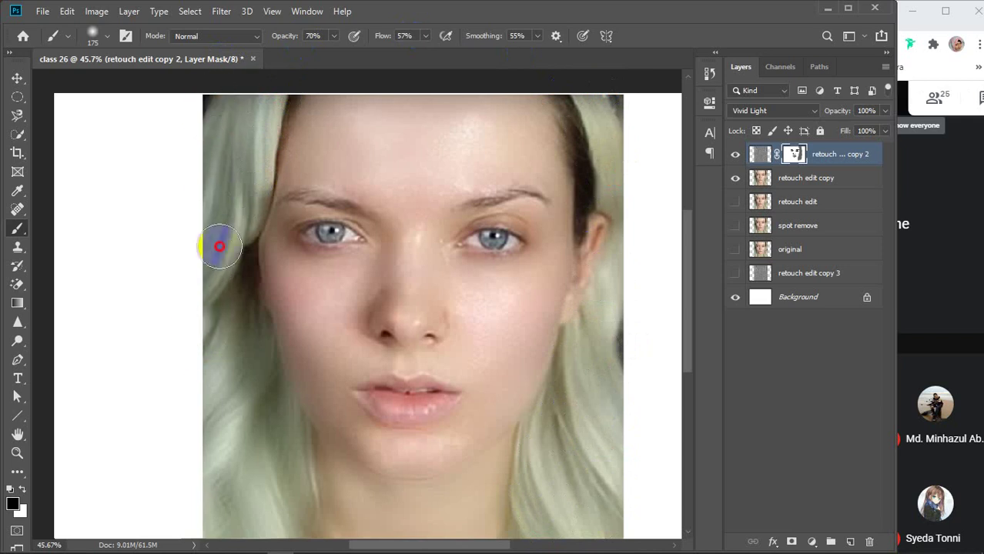
pyautogui.moveTo(229, 535)
pyautogui.mouseDown()
pyautogui.moveTo(226, 430)
pyautogui.moveTo(216, 514)
pyautogui.moveTo(228, 528)
pyautogui.moveTo(225, 259)
pyautogui.moveTo(265, 413)
pyautogui.moveTo(266, 456)
pyautogui.moveTo(239, 525)
pyautogui.moveTo(285, 519)
pyautogui.moveTo(292, 464)
pyautogui.moveTo(267, 412)
pyautogui.moveTo(286, 436)
pyautogui.moveTo(238, 262)
pyautogui.moveTo(218, 125)
pyautogui.moveTo(202, 200)
pyautogui.moveTo(248, 479)
pyautogui.moveTo(186, 401)
pyautogui.moveTo(313, 514)
pyautogui.moveTo(312, 485)
pyautogui.moveTo(327, 482)
pyautogui.moveTo(375, 523)
pyautogui.moveTo(426, 531)
pyautogui.moveTo(351, 499)
pyautogui.moveTo(460, 499)
pyautogui.moveTo(510, 467)
pyautogui.moveTo(475, 502)
pyautogui.moveTo(373, 515)
pyautogui.moveTo(294, 430)
pyautogui.moveTo(374, 486)
pyautogui.moveTo(443, 492)
pyautogui.moveTo(541, 421)
pyautogui.moveTo(590, 416)
pyautogui.moveTo(556, 429)
pyautogui.moveTo(539, 421)
pyautogui.moveTo(512, 444)
pyautogui.moveTo(426, 471)
pyautogui.moveTo(371, 469)
pyautogui.moveTo(309, 424)
pyautogui.moveTo(211, 445)
pyautogui.moveTo(282, 467)
pyautogui.mouseUp()
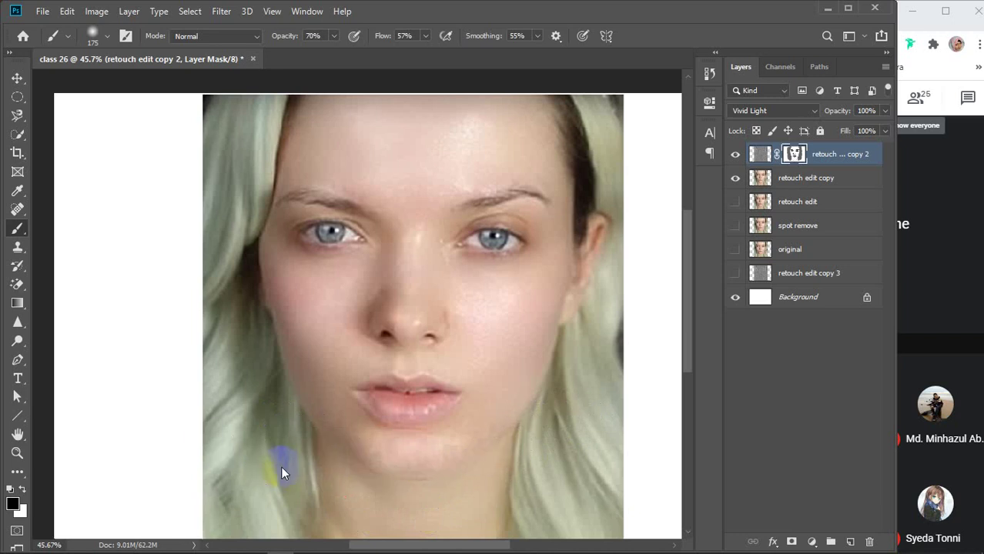
pyautogui.click(304, 451)
pyautogui.moveTo(304, 451)
pyautogui.mouseDown()
pyautogui.moveTo(369, 493)
pyautogui.moveTo(419, 504)
pyautogui.moveTo(488, 489)
pyautogui.moveTo(542, 447)
pyautogui.moveTo(554, 455)
pyautogui.moveTo(442, 522)
pyautogui.moveTo(294, 507)
pyautogui.moveTo(556, 532)
pyautogui.mouseUp()
pyautogui.moveTo(318, 550); pyautogui.dragTo(325, 528)
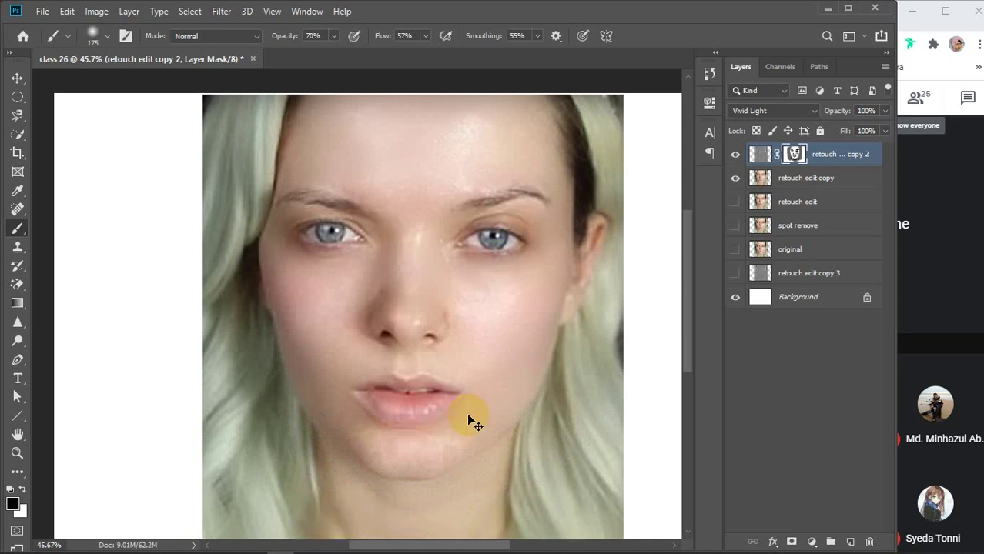
# - Go over the outer hair areas on both sides of the portrait again with black on the layer mask
pyautogui.moveTo(468, 416)
pyautogui.mouseDown()
pyautogui.moveTo(491, 314)
pyautogui.moveTo(520, 296)
pyautogui.mouseUp()
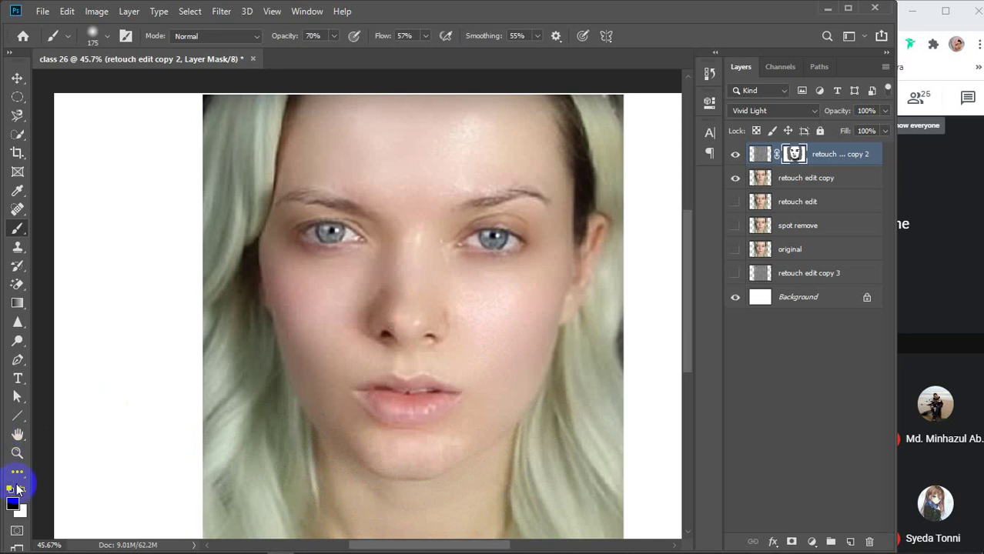
pyautogui.click(19, 507)
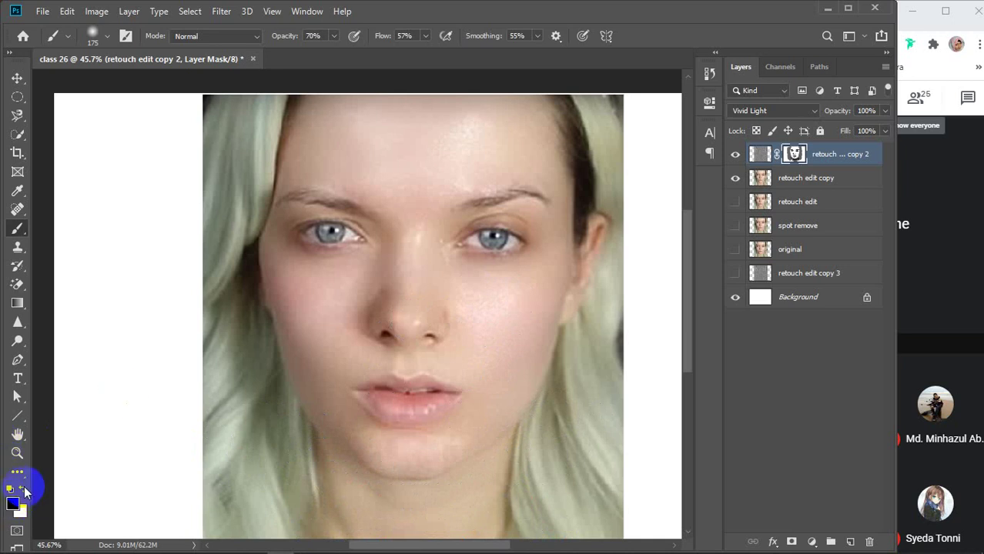
pyautogui.click(15, 491)
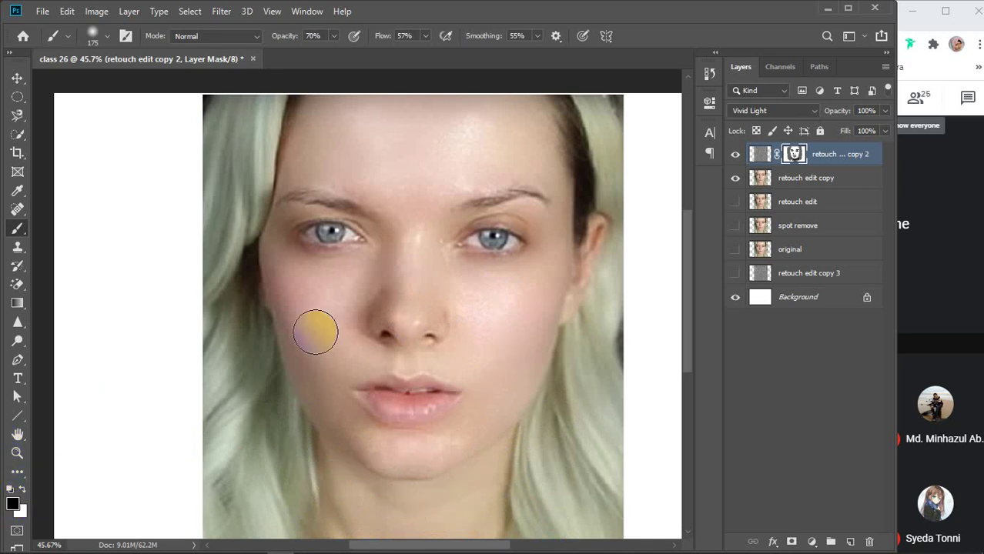
pyautogui.moveTo(528, 434)
pyautogui.mouseDown()
pyautogui.moveTo(587, 434)
pyautogui.moveTo(593, 403)
pyautogui.mouseUp()
pyautogui.moveTo(176, 77)
pyautogui.mouseDown()
pyautogui.moveTo(211, 83)
pyautogui.moveTo(213, 205)
pyautogui.moveTo(207, 97)
pyautogui.moveTo(223, 217)
pyautogui.moveTo(236, 127)
pyautogui.moveTo(224, 127)
pyautogui.moveTo(210, 295)
pyautogui.moveTo(224, 527)
pyautogui.mouseUp()
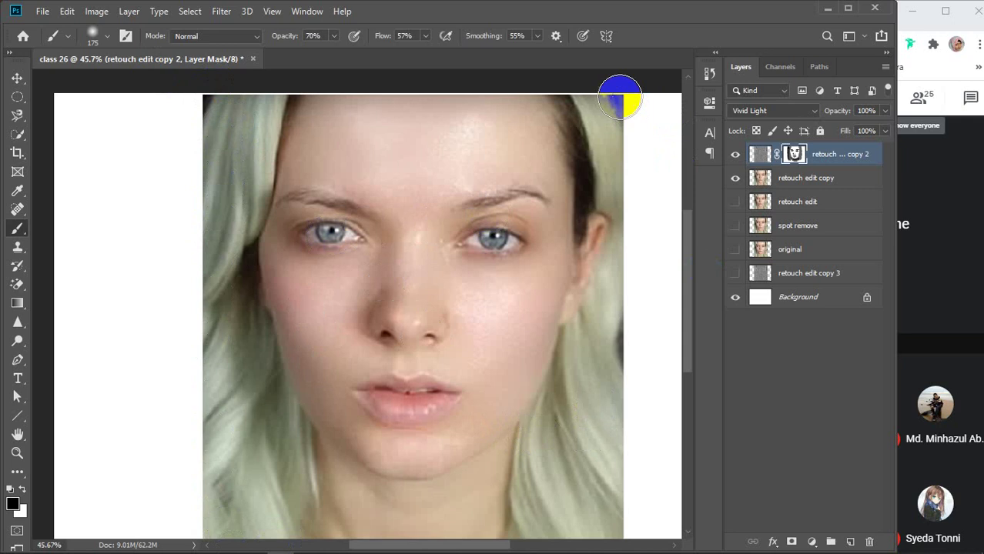
pyautogui.moveTo(622, 96)
pyautogui.mouseDown()
pyautogui.moveTo(629, 363)
pyautogui.moveTo(596, 410)
pyautogui.moveTo(593, 357)
pyautogui.mouseUp()
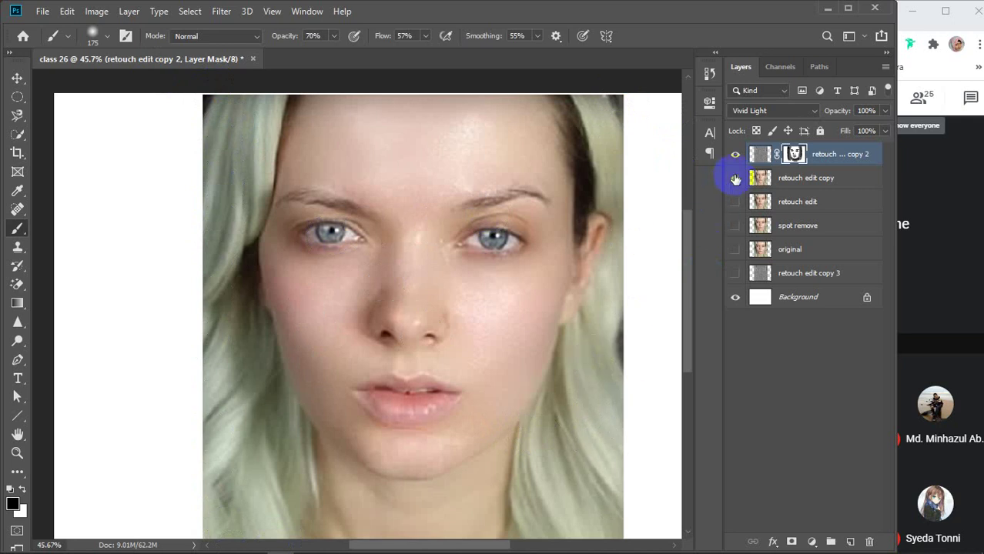
# - Merge the masked retouch edit copy 2 layer with the retouch edit copy layer
pyautogui.click(843, 157)
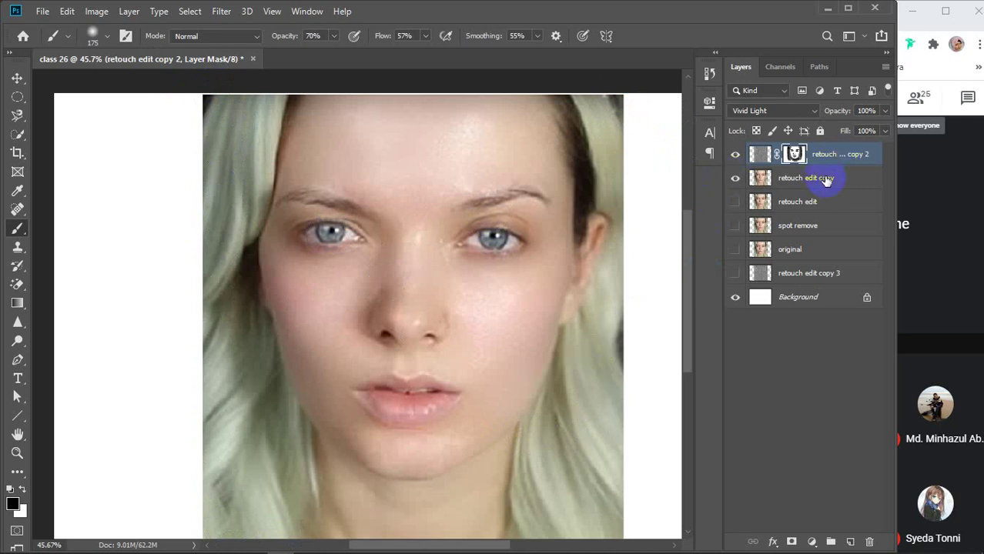
pyautogui.keyDown('shift'); pyautogui.click(839, 182); pyautogui.keyUp('shift')
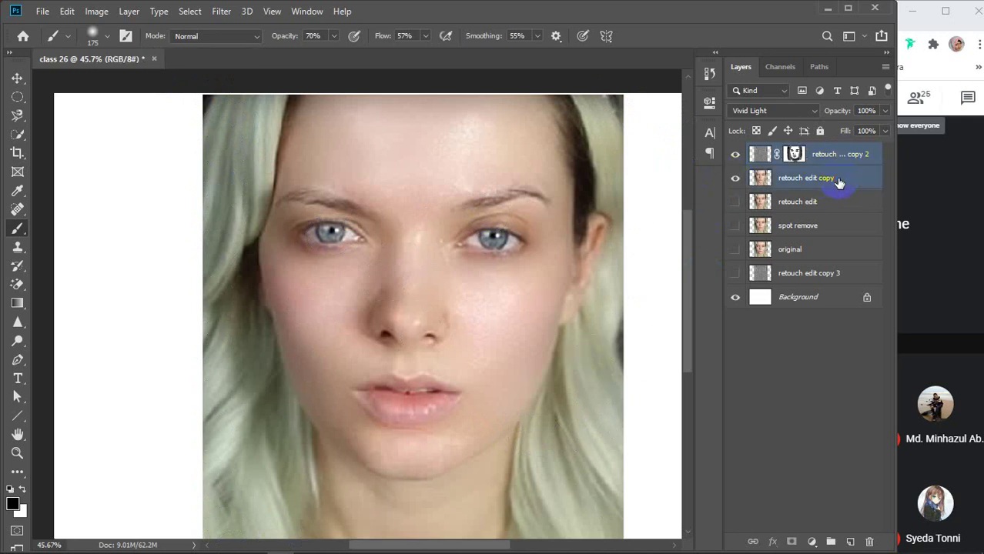
pyautogui.hotkey('ctrl', 'e')
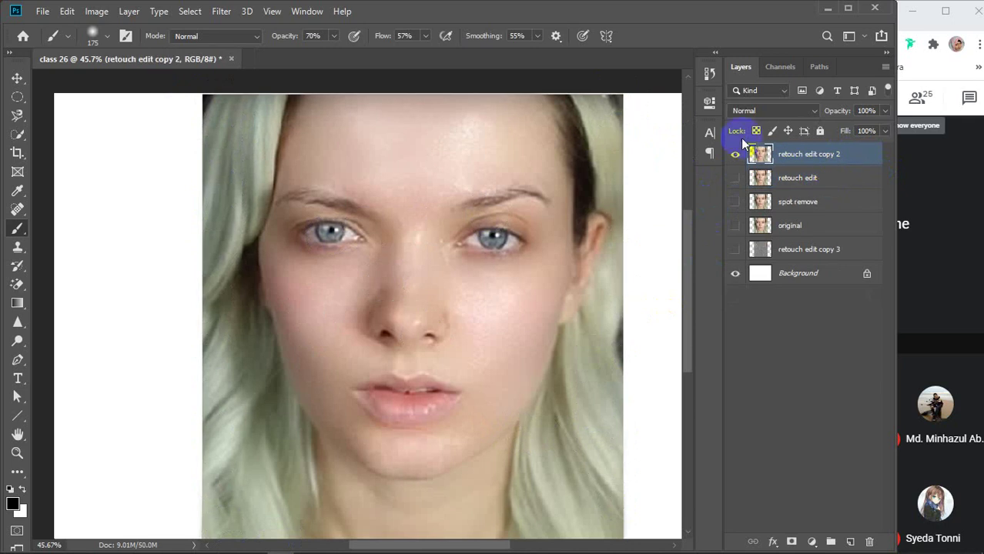
# - Compare the merged retouch edit copy 2 with the retouch edit and original layers by switching their visibility
pyautogui.click(735, 154)
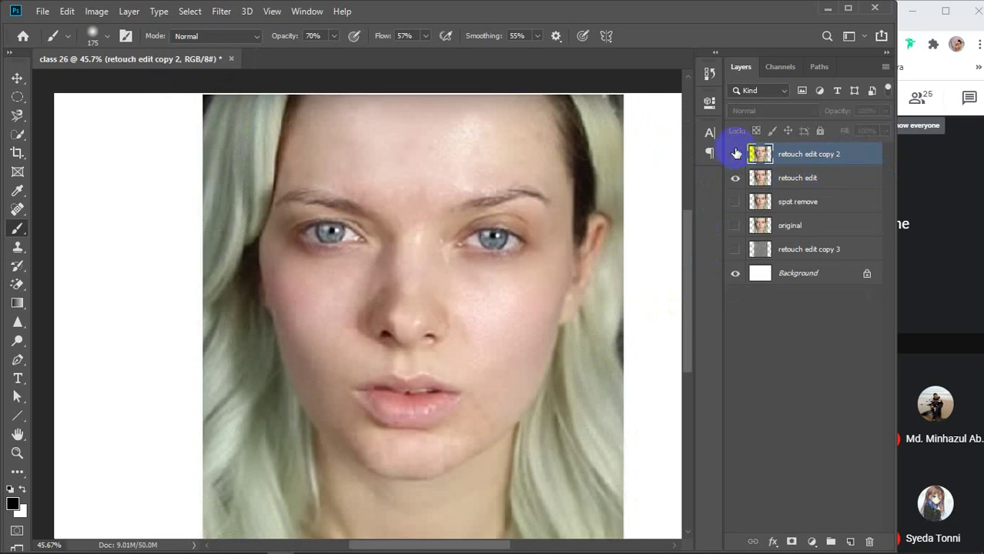
pyautogui.click(735, 226)
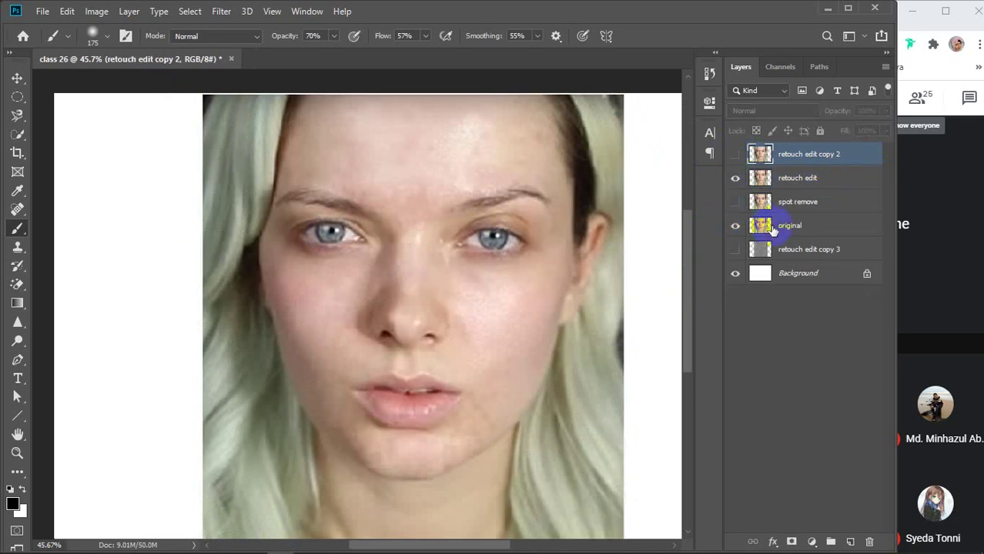
pyautogui.click(735, 178)
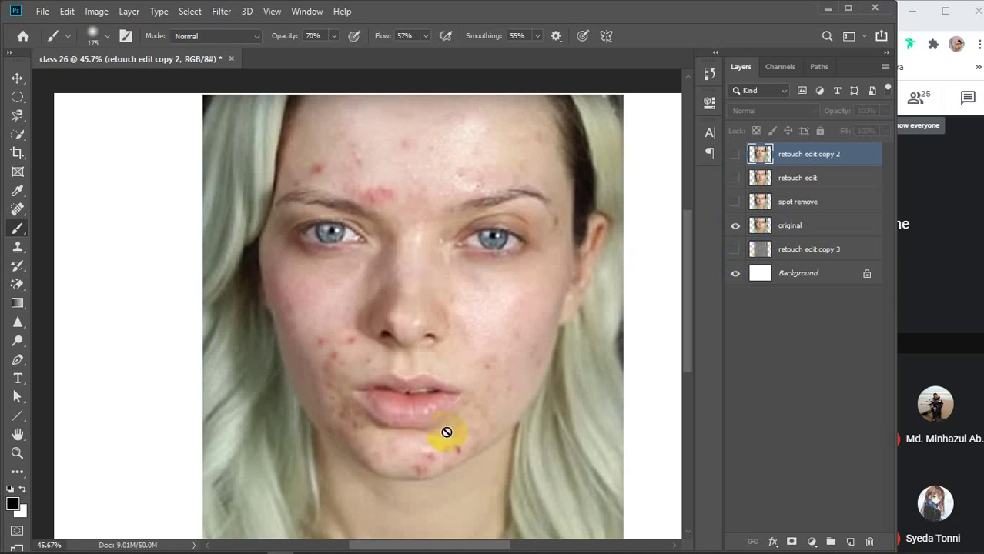
pyautogui.press('v')
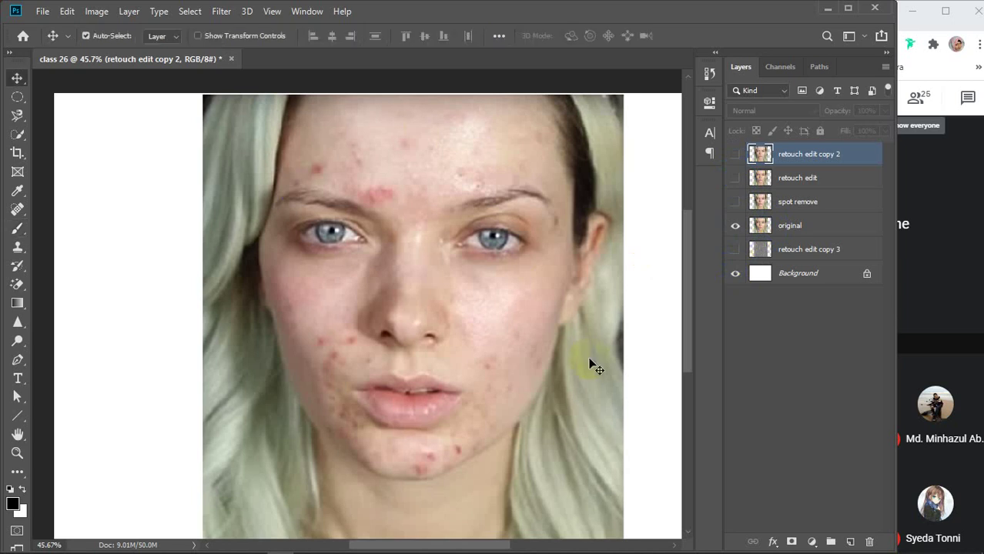
pyautogui.click(735, 180)
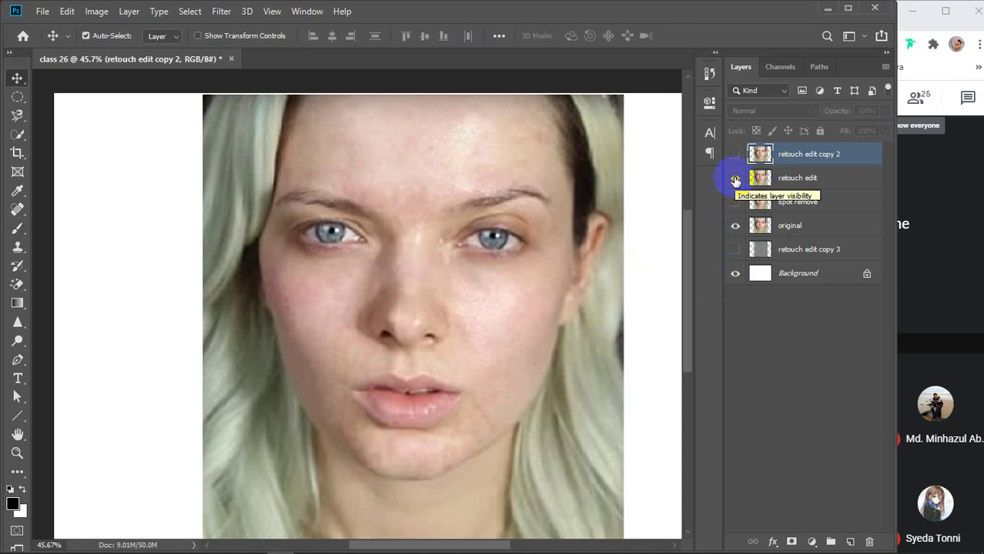
pyautogui.click(736, 179)
pyautogui.click(735, 154)
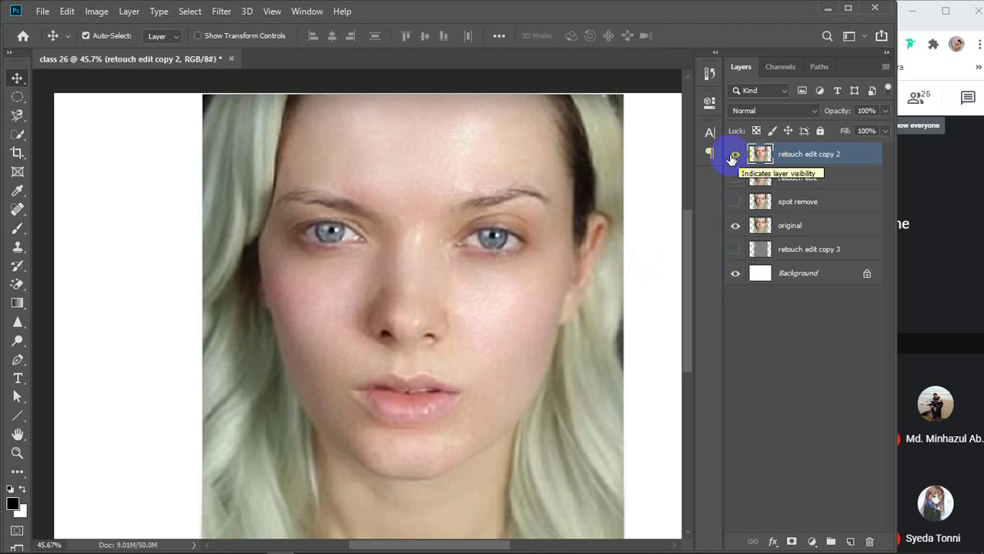
# - Compare retouch edit copy 2 with the retouch edit layer directly beneath it by switching its visibility
pyautogui.click(736, 179)
pyautogui.click(735, 157)
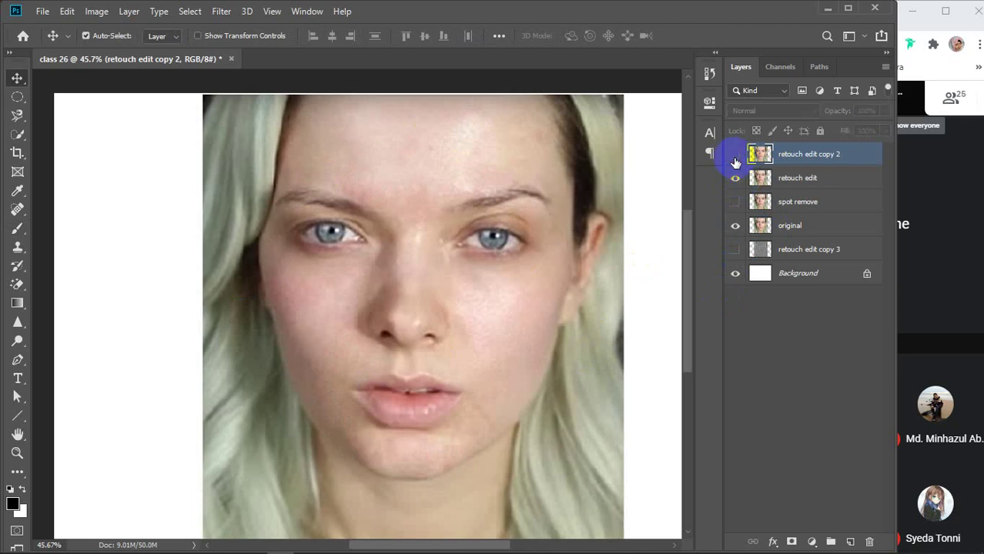
pyautogui.click(736, 157)
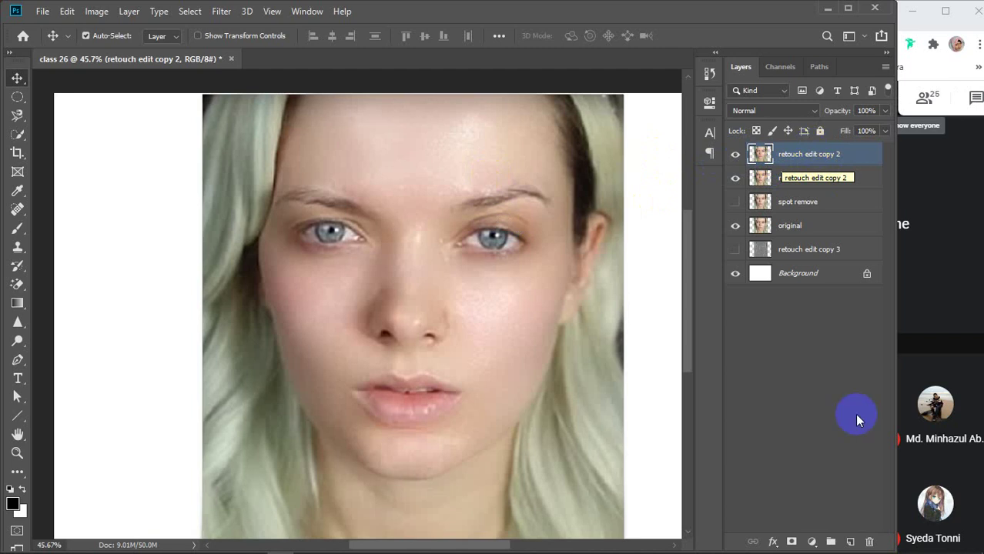
pyautogui.click(736, 157)
# - Put retouch edit copy 3 at the top of the stack in place of retouch edit copy 2, show it over retouch edit, and hide original
pyautogui.moveTo(802, 154)
pyautogui.mouseDown()
pyautogui.moveTo(781, 266)
pyautogui.moveTo(796, 267)
pyautogui.moveTo(789, 139)
pyautogui.moveTo(792, 153)
pyautogui.mouseUp()
pyautogui.click(735, 154)
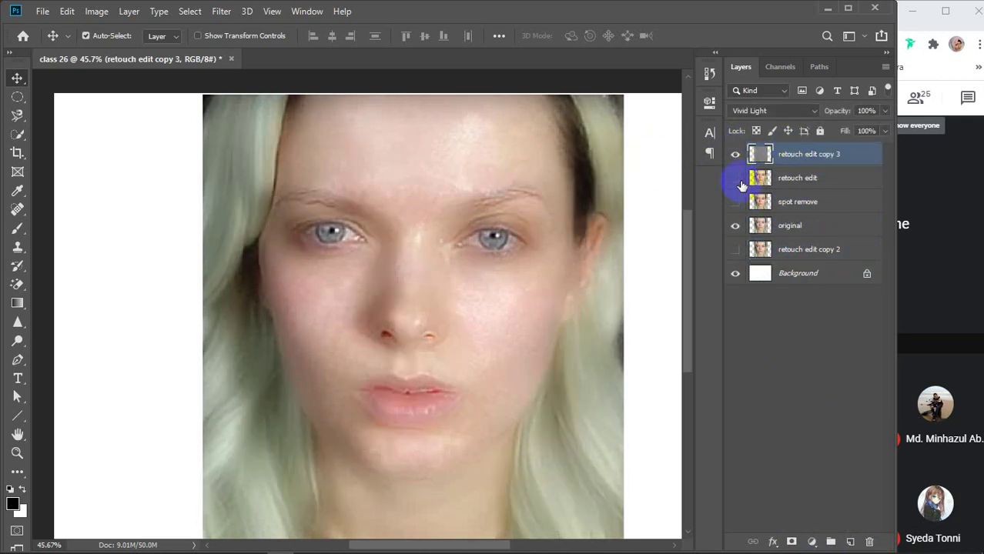
pyautogui.click(735, 178)
pyautogui.click(735, 226)
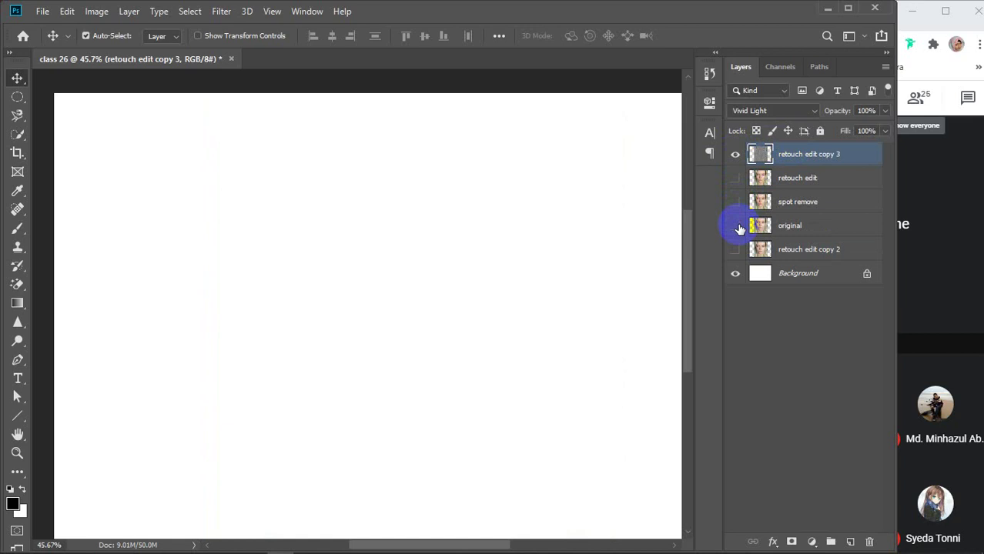
pyautogui.click(735, 178)
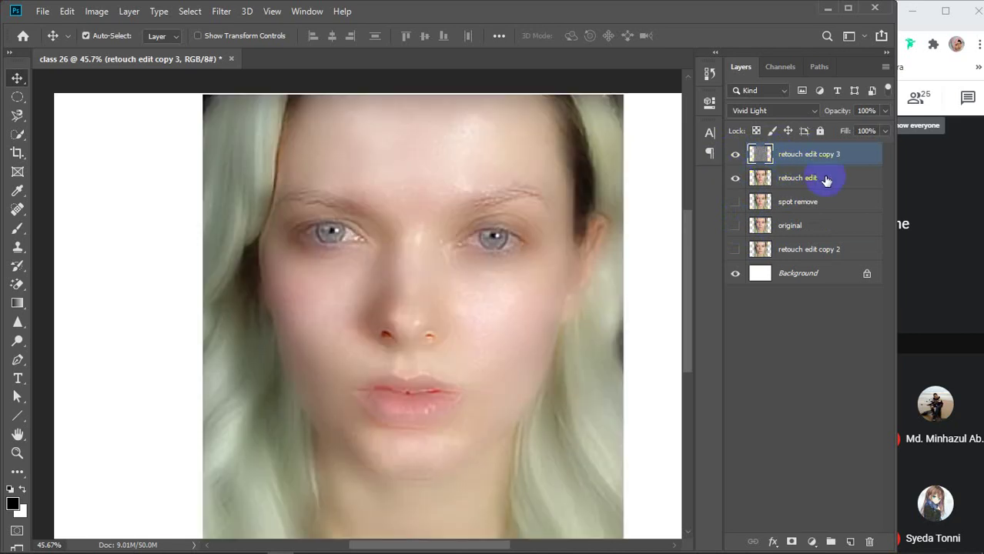
# - Compare the portrait with and without the Vivid Light retouch edit copy 3 layer over retouch edit
pyautogui.click(826, 180)
pyautogui.click(735, 154)
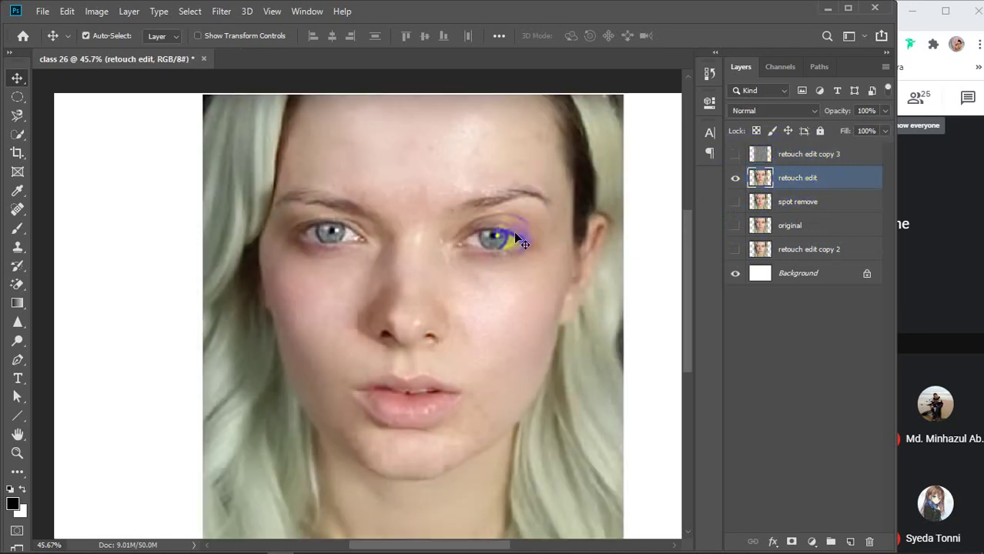
pyautogui.click(735, 154)
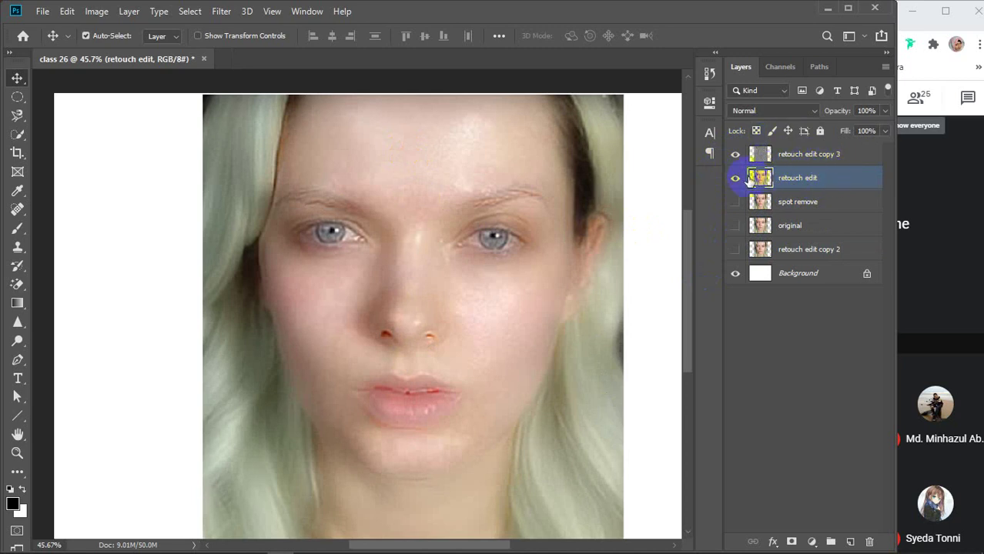
# - Move the retouch edit layer above retouch edit copy 3 and check the image with retouch edit hidden and shown
pyautogui.moveTo(827, 180); pyautogui.dragTo(824, 151)
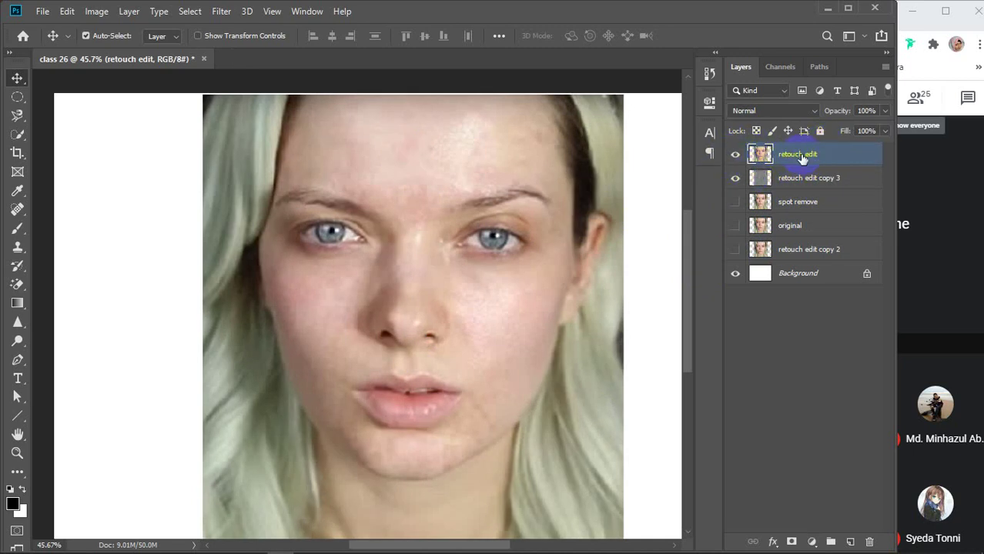
pyautogui.click(735, 156)
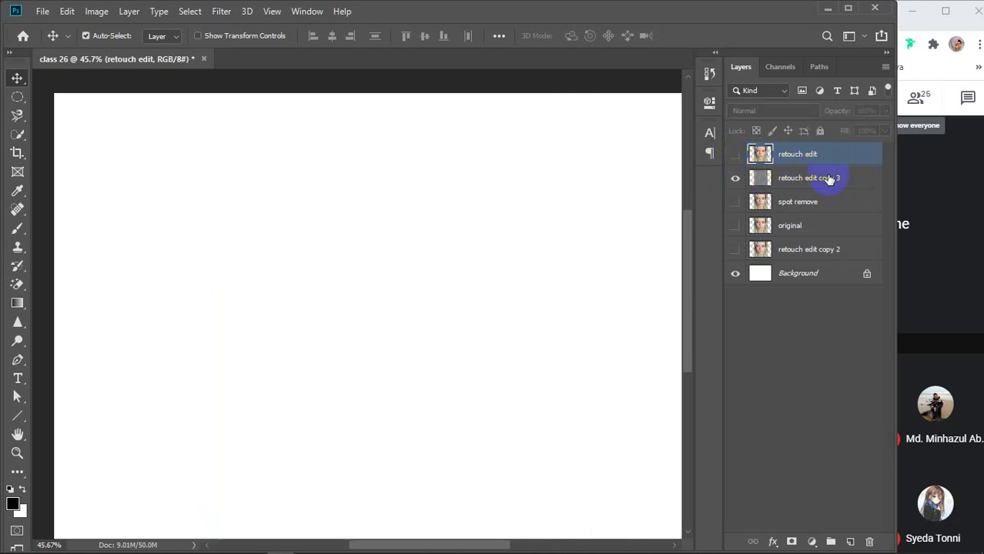
pyautogui.click(814, 182)
pyautogui.click(736, 155)
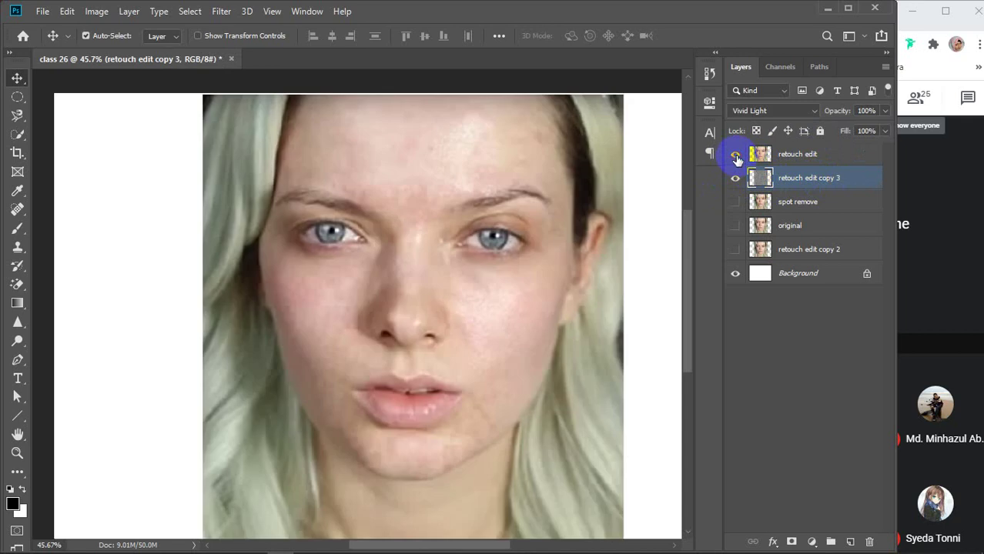
# - Add a layer mask to retouch edit and try painting black on it with the 175 brush over the image-right cheek and jaw
pyautogui.click(852, 157)
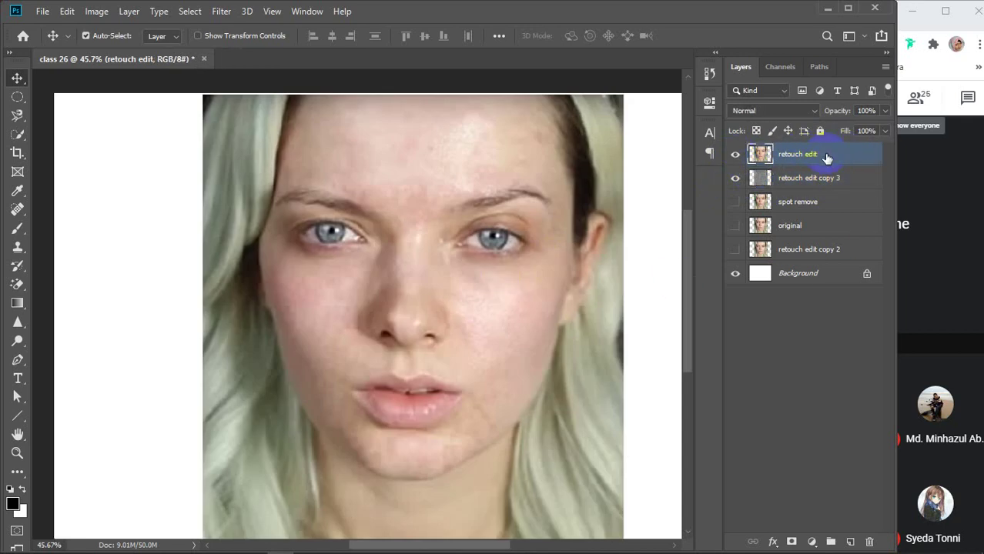
pyautogui.click(792, 542)
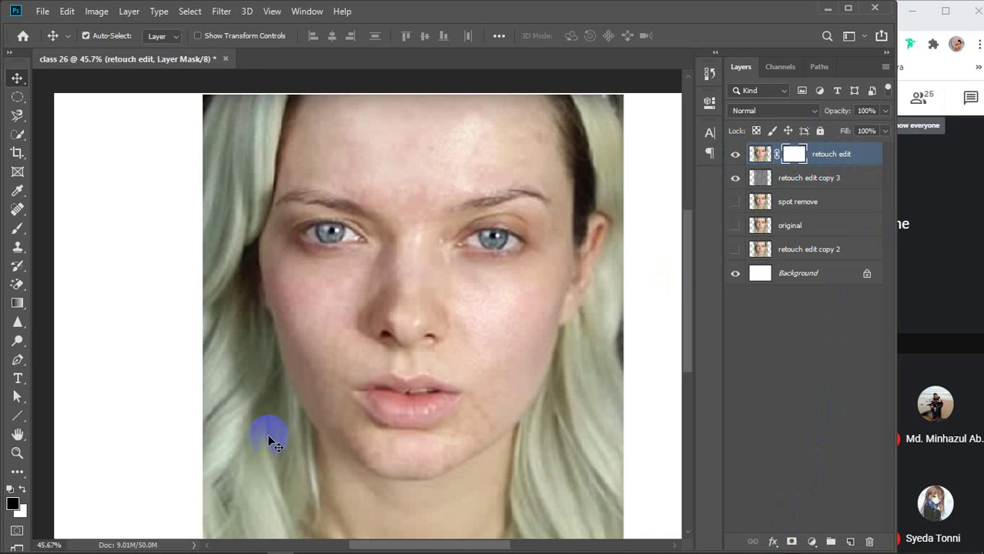
pyautogui.click(15, 235)
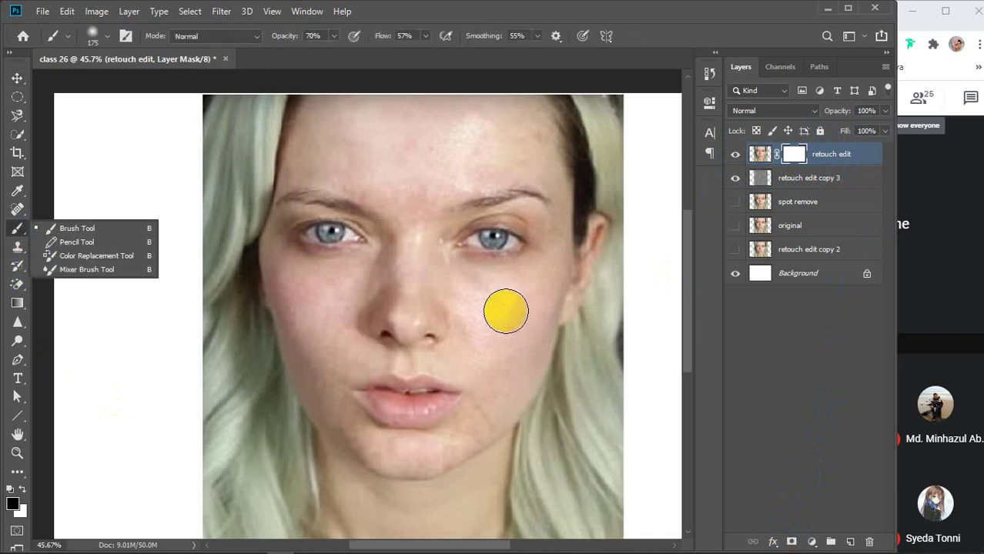
pyautogui.moveTo(493, 302)
pyautogui.mouseDown()
pyautogui.moveTo(492, 350)
pyautogui.moveTo(514, 301)
pyautogui.moveTo(503, 351)
pyautogui.moveTo(527, 281)
pyautogui.mouseUp()
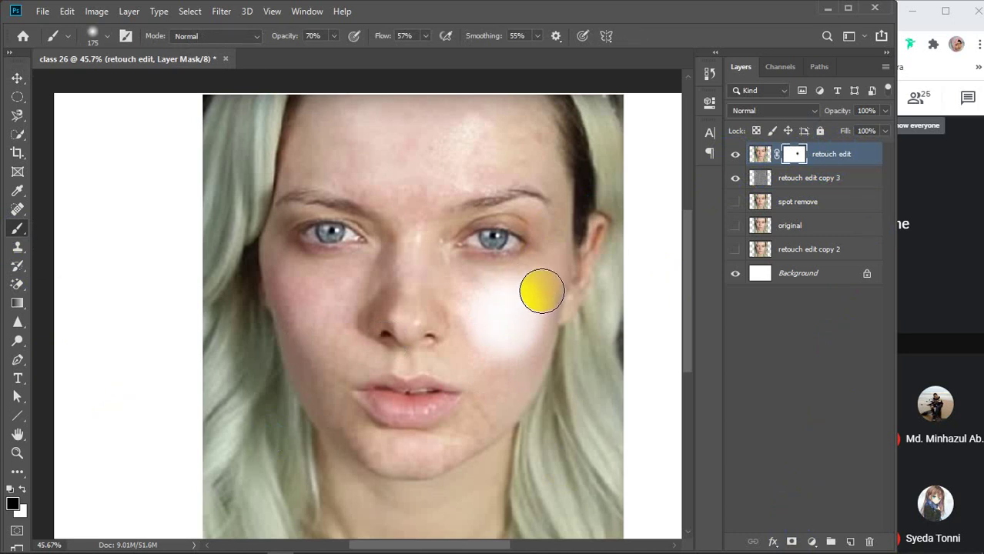
pyautogui.moveTo(536, 280)
pyautogui.mouseDown()
pyautogui.moveTo(550, 303)
pyautogui.moveTo(551, 342)
pyautogui.moveTo(527, 401)
pyautogui.moveTo(468, 460)
pyautogui.moveTo(514, 440)
pyautogui.mouseUp()
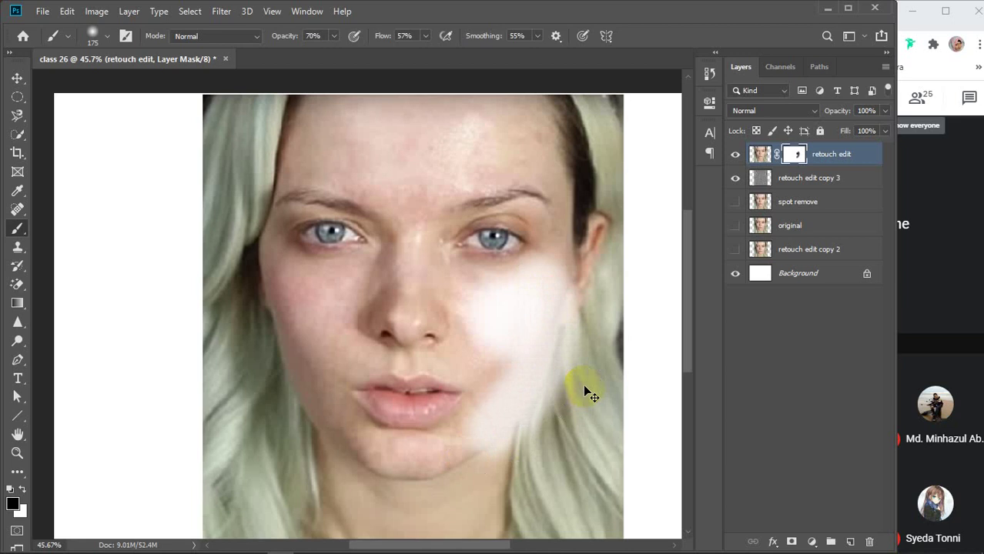
# - Undo the black brush strokes on the retouch edit layer mask
pyautogui.hotkey('ctrl', 'z')
pyautogui.hotkey('ctrl', 'z')
pyautogui.hotkey('ctrl', 'z')
pyautogui.hotkey('ctrl', 'z')
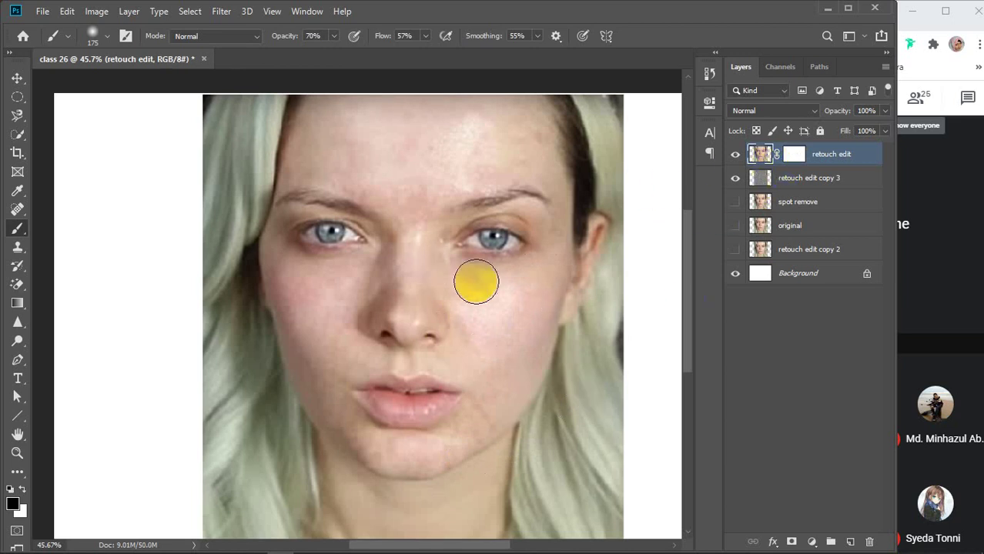
# - Try painting black on the retouch edit image itself over the cheek and mouth, and undo the strokes
pyautogui.moveTo(470, 254); pyautogui.dragTo(420, 404)
pyautogui.moveTo(544, 227); pyautogui.dragTo(542, 323)
pyautogui.moveTo(539, 247); pyautogui.dragTo(493, 427)
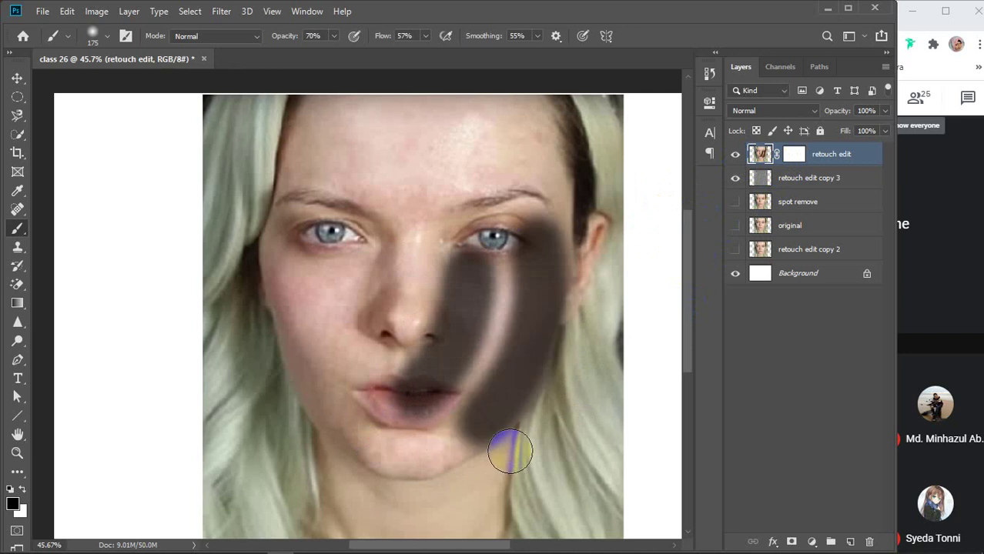
pyautogui.hotkey('ctrl', 'z')
pyautogui.hotkey('ctrl', 'z')
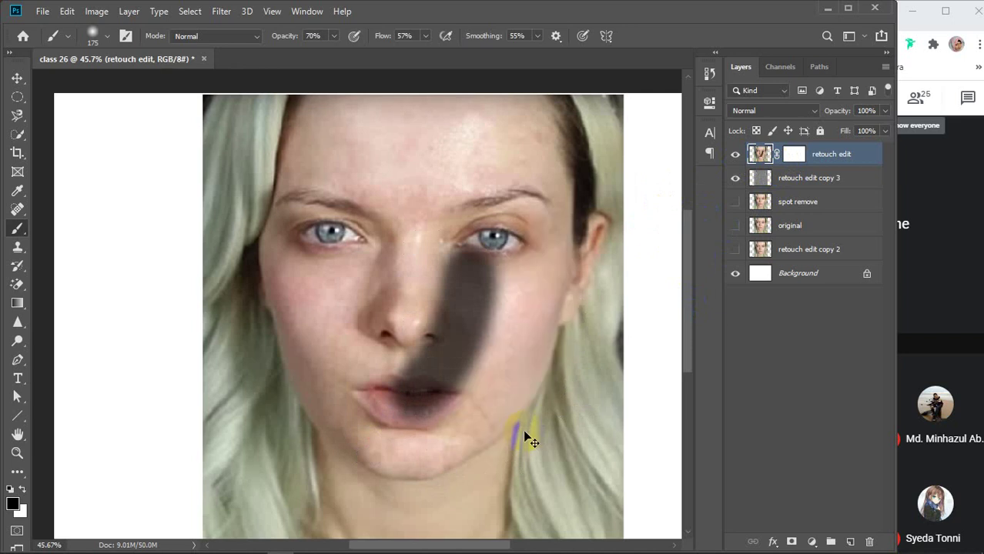
pyautogui.hotkey('ctrl', 'z')
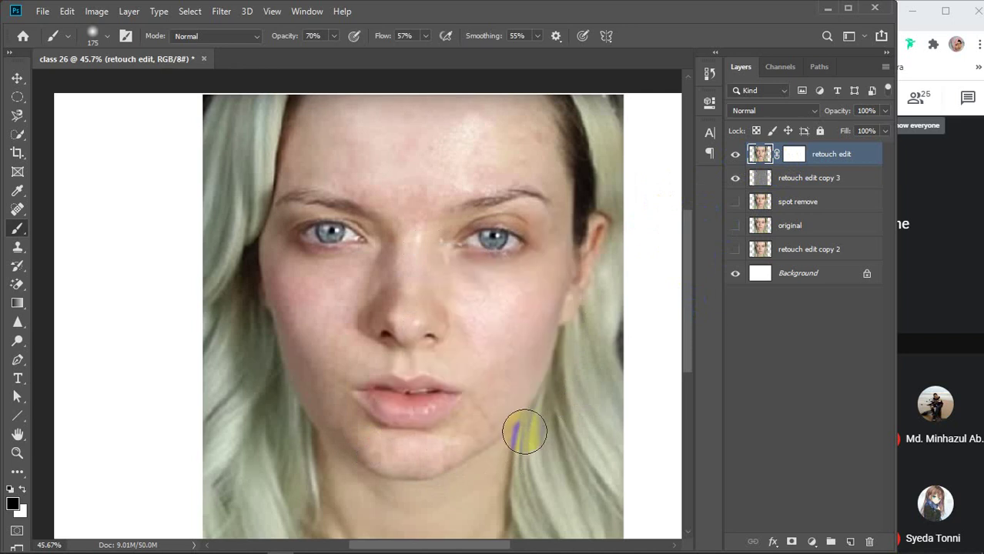
# - Select the retouch edit layer mask, try painting black on it over the cheek and jaw, and undo the strokes
pyautogui.click(794, 154)
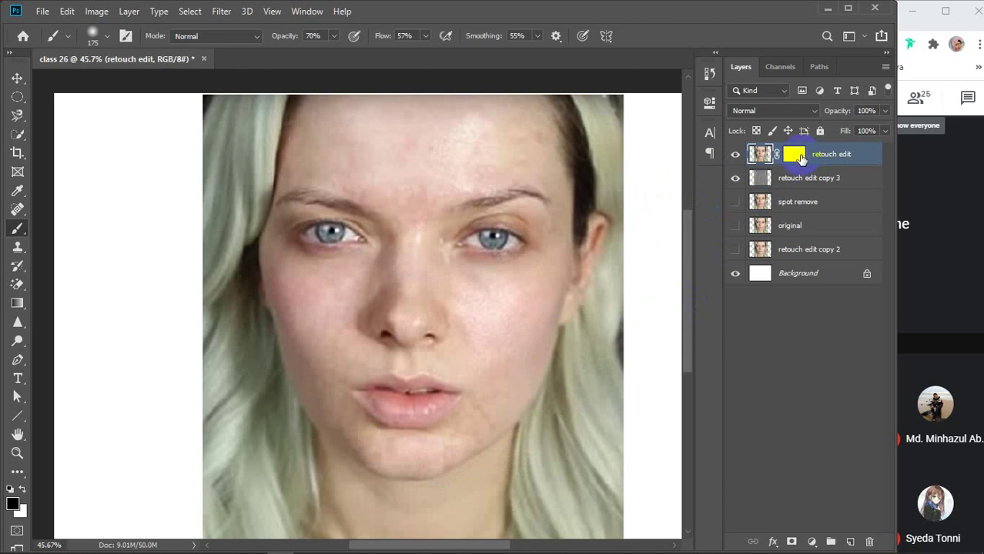
pyautogui.click(799, 156)
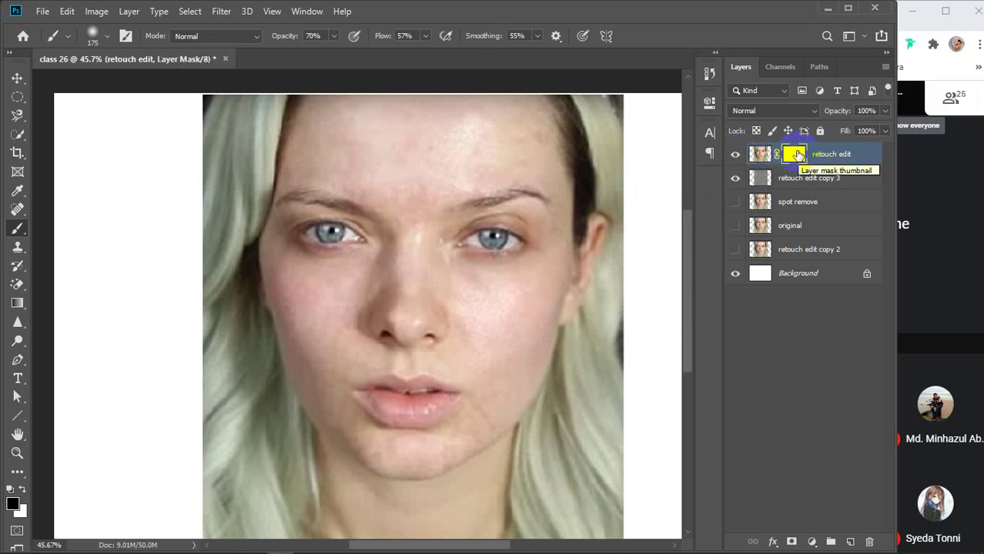
pyautogui.moveTo(497, 301)
pyautogui.mouseDown()
pyautogui.moveTo(509, 351)
pyautogui.moveTo(490, 385)
pyautogui.mouseUp()
pyautogui.moveTo(525, 315)
pyautogui.mouseDown()
pyautogui.moveTo(547, 345)
pyautogui.moveTo(496, 429)
pyautogui.moveTo(462, 451)
pyautogui.mouseUp()
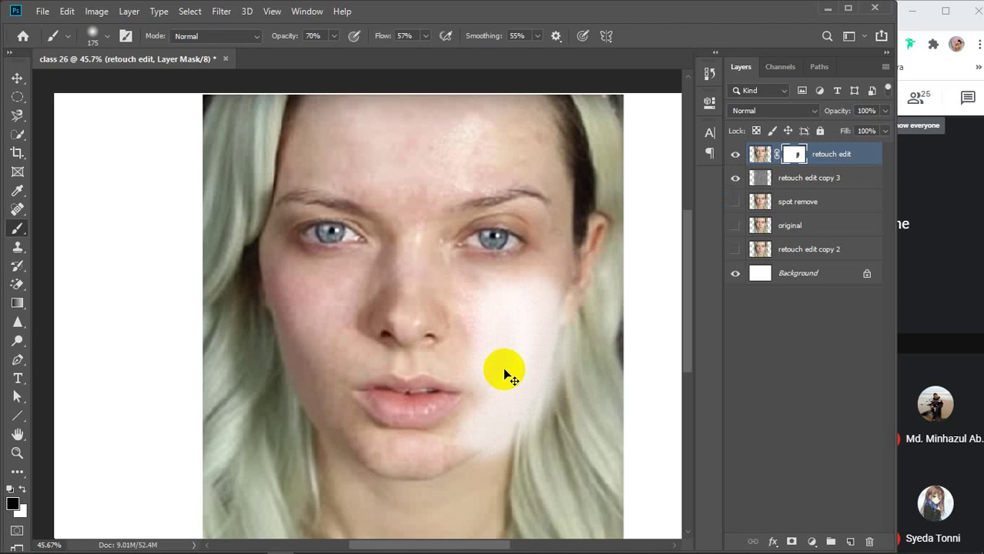
pyautogui.hotkey('ctrl', 'z')
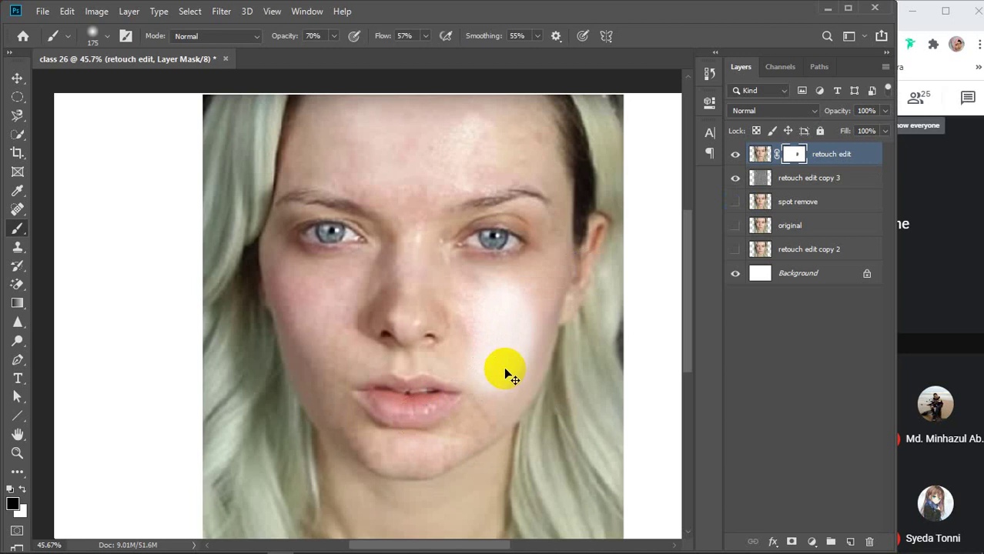
pyautogui.hotkey('ctrl', 'z')
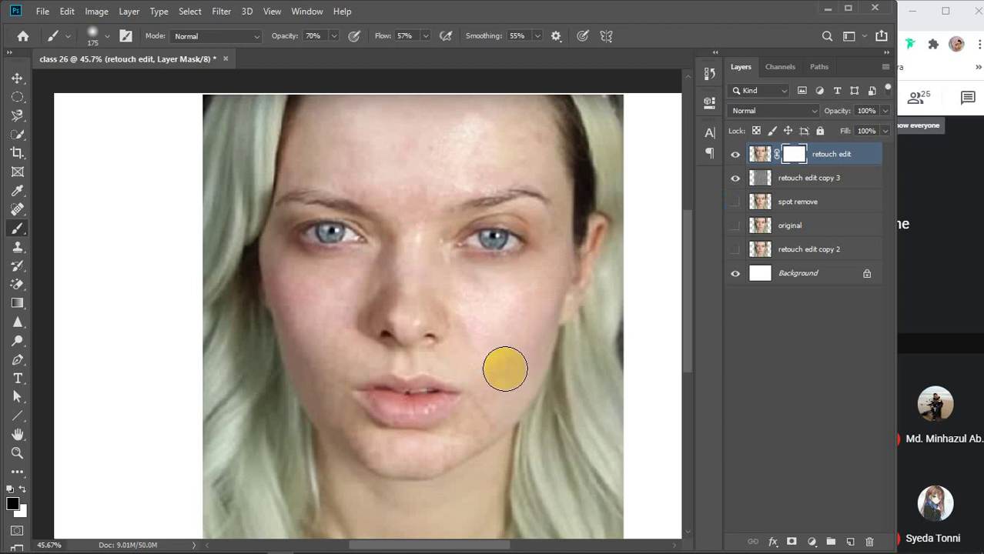
# - Try painting over the image-right eye and cheek with the retouch edit layer selected, and undo each stroke
pyautogui.click(793, 158)
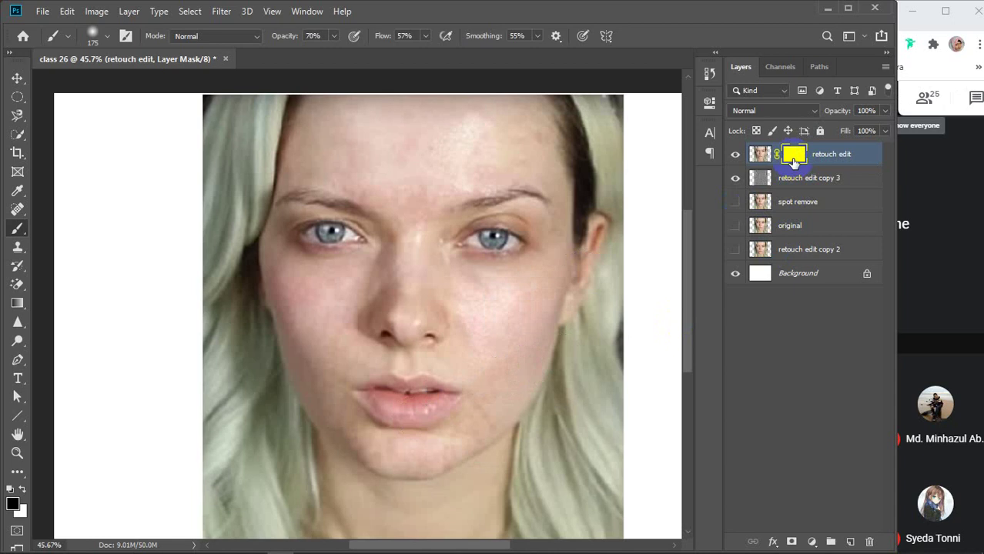
pyautogui.click(760, 156)
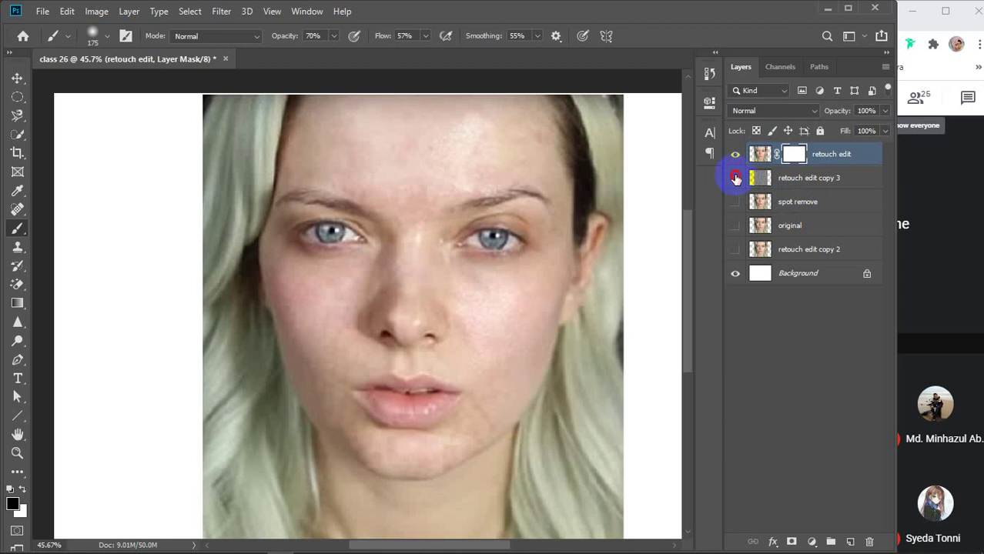
pyautogui.moveTo(515, 235)
pyautogui.mouseDown()
pyautogui.moveTo(538, 324)
pyautogui.moveTo(484, 393)
pyautogui.mouseUp()
pyautogui.hotkey('ctrl', 'z')
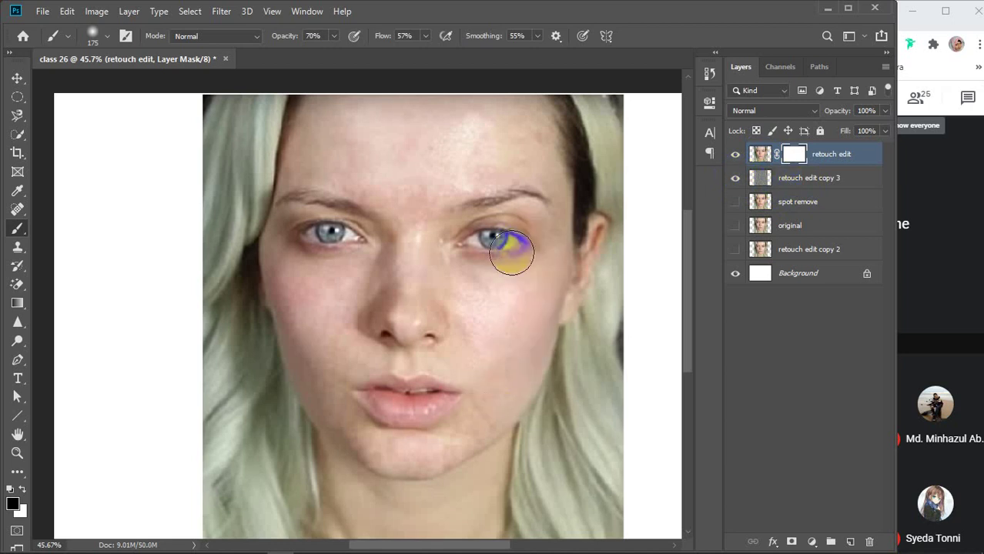
pyautogui.moveTo(512, 242); pyautogui.dragTo(472, 233)
pyautogui.hotkey('ctrl', 'z')
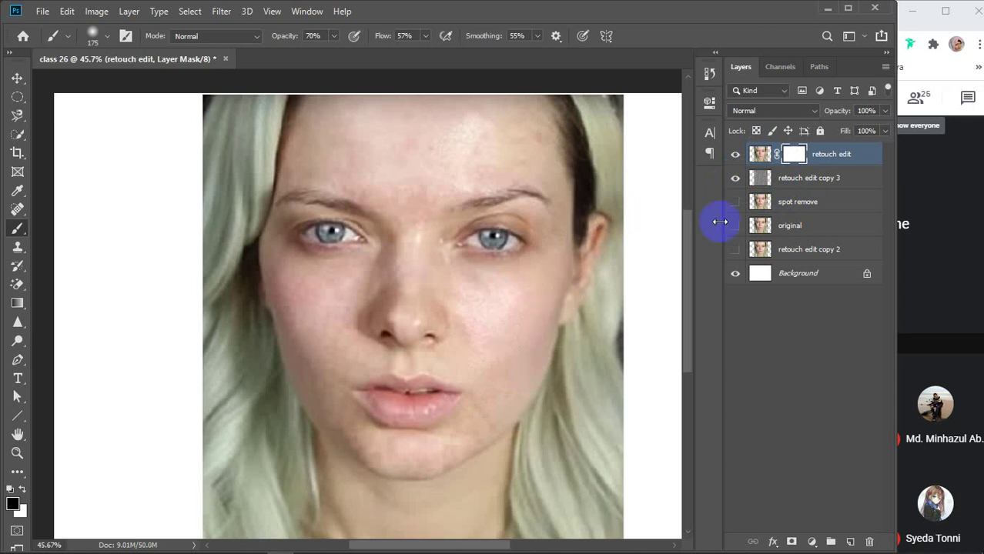
# - Show spot remove beneath retouch edit copy 3 and compare the image with retouch edit hidden and shown
pyautogui.click(733, 154)
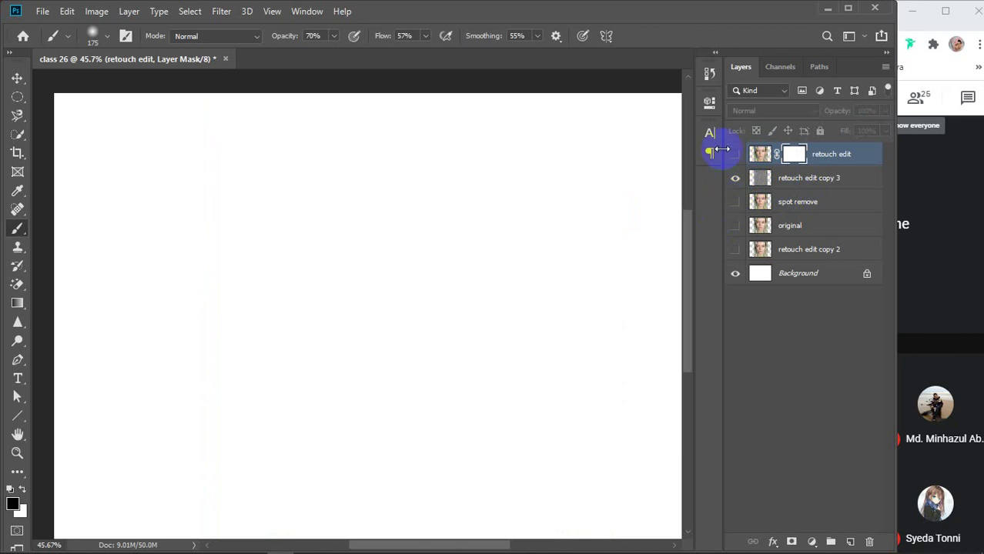
pyautogui.click(735, 156)
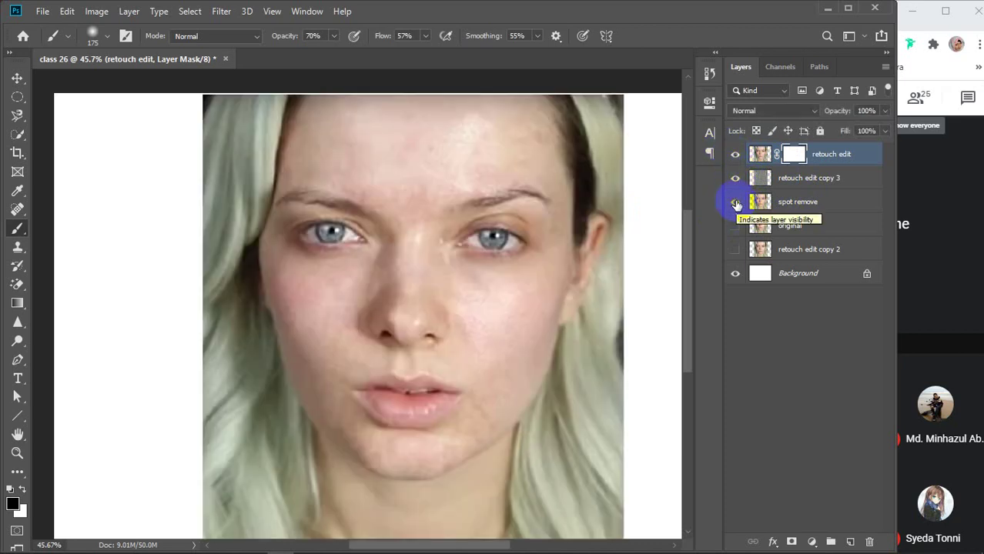
pyautogui.click(735, 155)
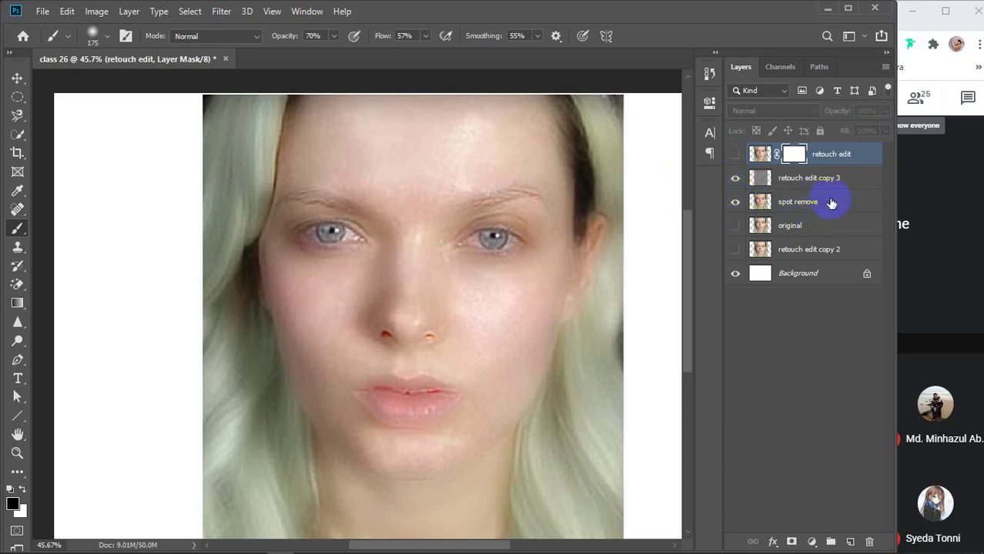
pyautogui.click(734, 155)
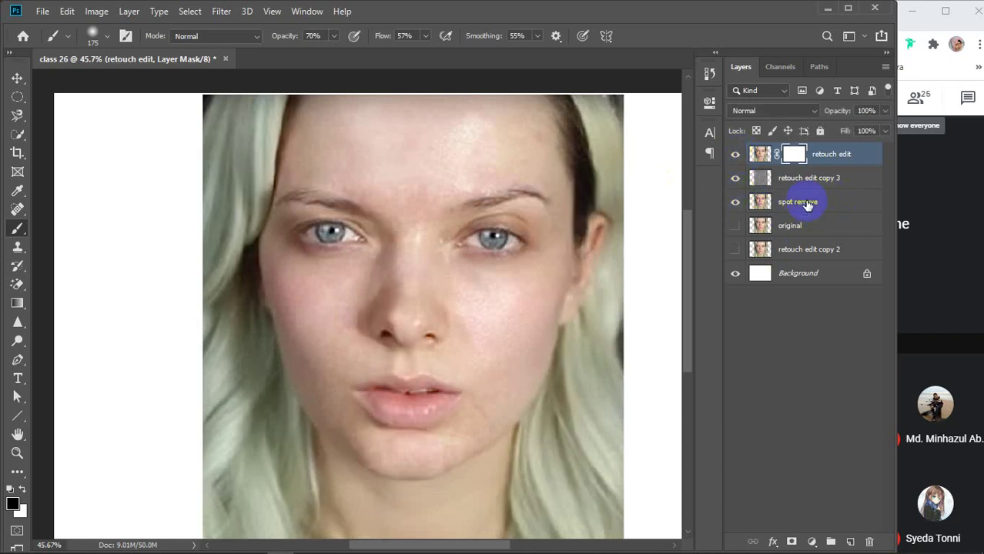
# - Delete the masked retouch edit layer and hide the spot remove layer, keeping retouch edit copy 3 shown
pyautogui.moveTo(762, 154); pyautogui.dragTo(805, 154)
pyautogui.moveTo(761, 179); pyautogui.dragTo(816, 156)
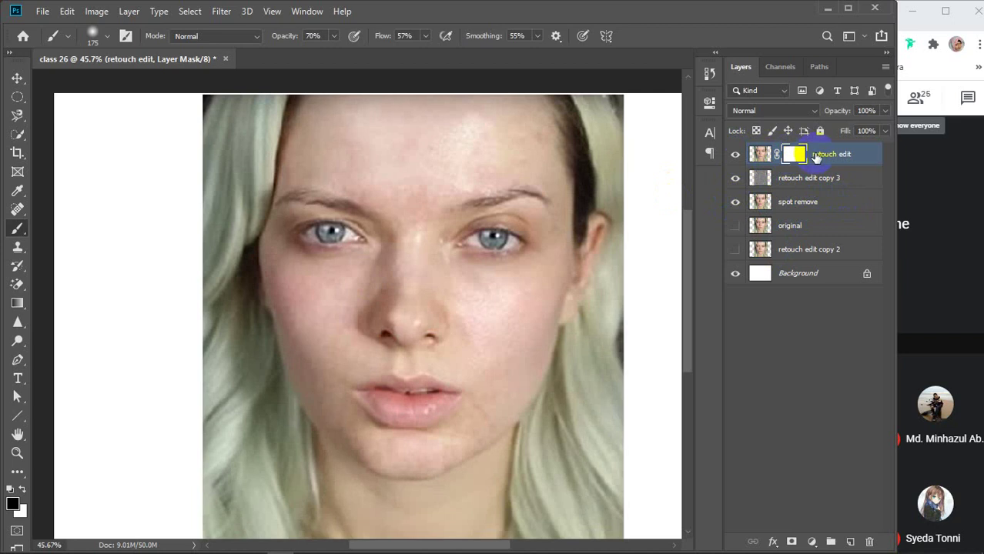
pyautogui.press('Delete')
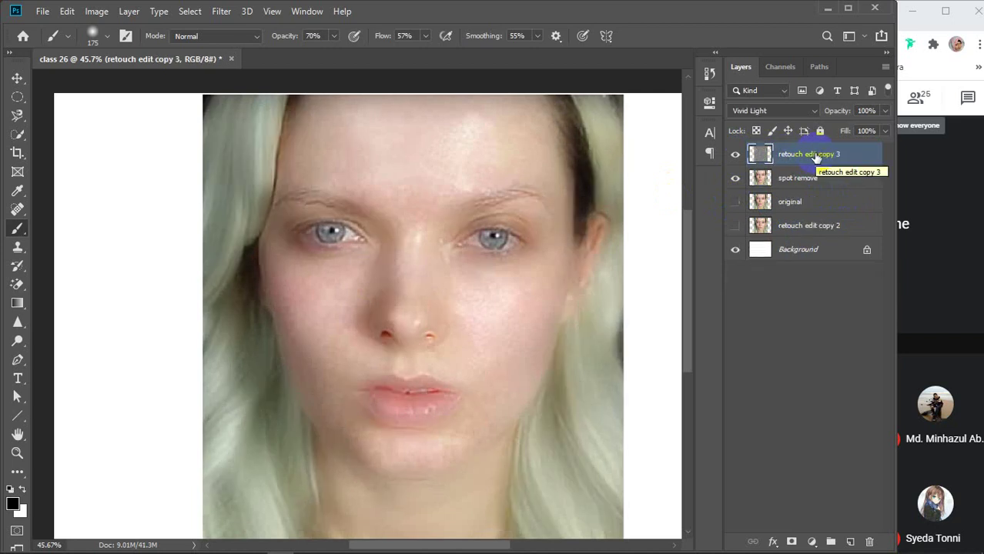
pyautogui.click(736, 178)
pyautogui.click(737, 155)
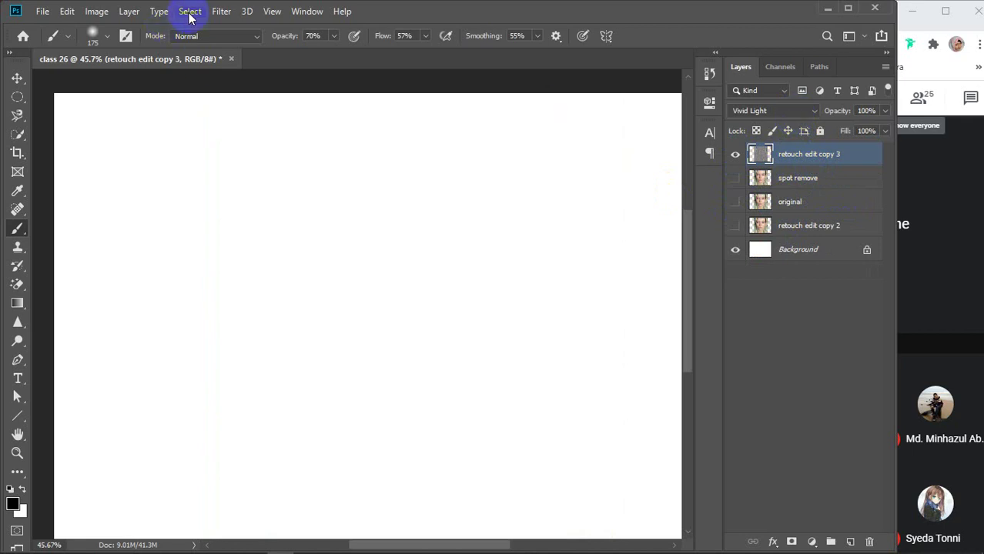
# - Show the spot remove layer, duplicate it above retouch edit copy 3, and add a layer mask to the copy
pyautogui.click(736, 178)
pyautogui.click(819, 179)
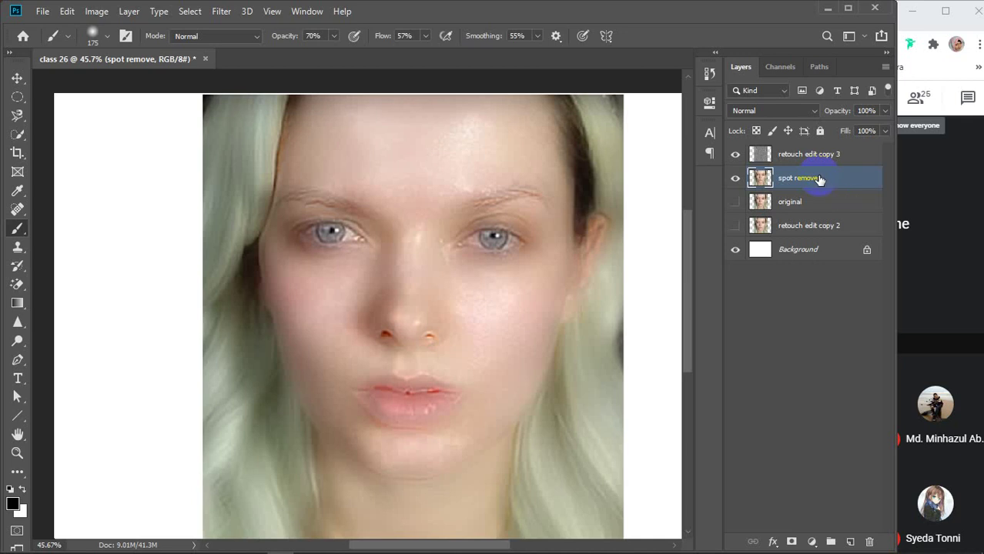
pyautogui.hotkey('ctrl', 'j')
pyautogui.moveTo(822, 183)
pyautogui.mouseDown()
pyautogui.moveTo(804, 135)
pyautogui.moveTo(805, 148)
pyautogui.mouseUp()
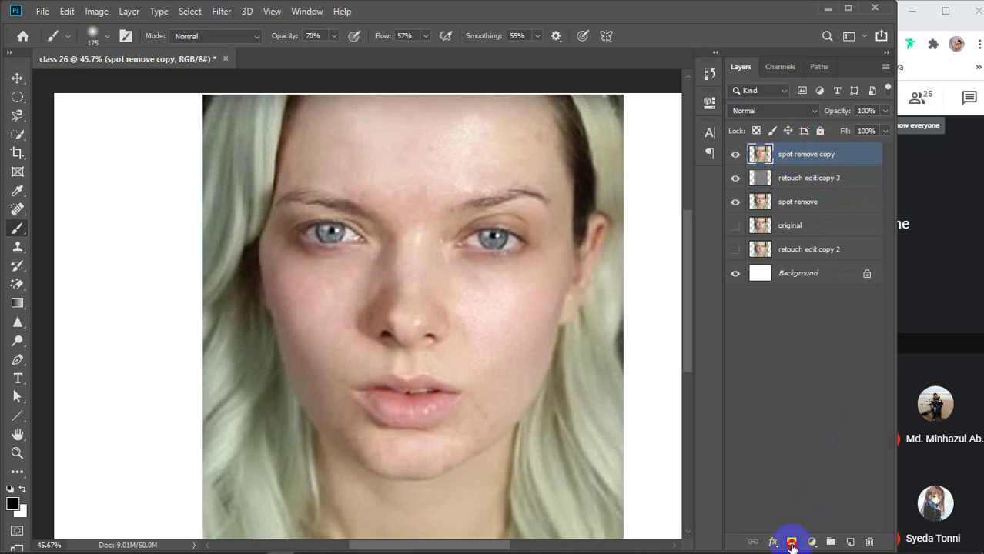
pyautogui.click(792, 542)
pyautogui.click(796, 155)
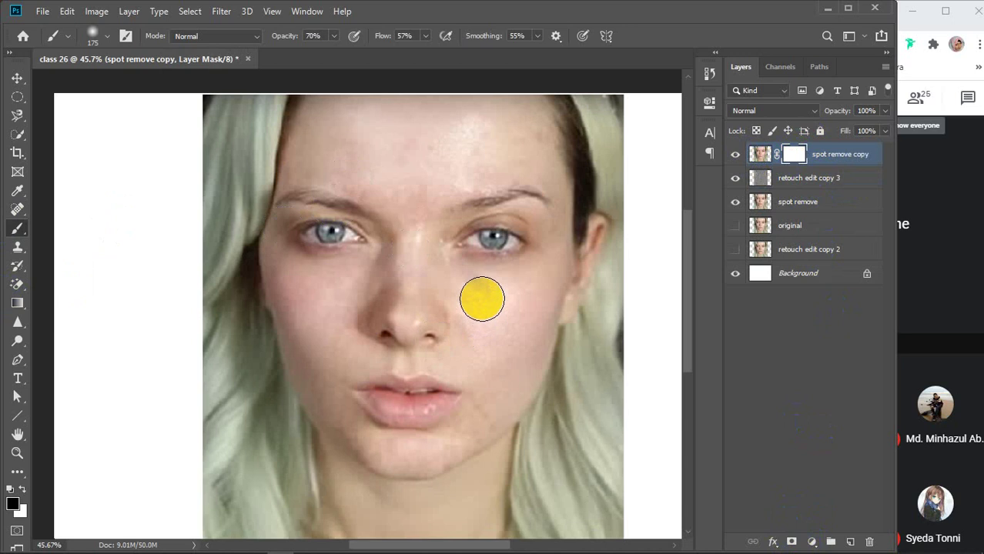
# - Paint black on the spot remove copy mask over the image-right cheek, jaw and nose bridge, reducing the brush to size 100
pyautogui.moveTo(482, 299)
pyautogui.mouseDown()
pyautogui.moveTo(491, 351)
pyautogui.moveTo(492, 305)
pyautogui.moveTo(531, 345)
pyautogui.mouseUp()
pyautogui.moveTo(512, 308); pyautogui.dragTo(517, 386)
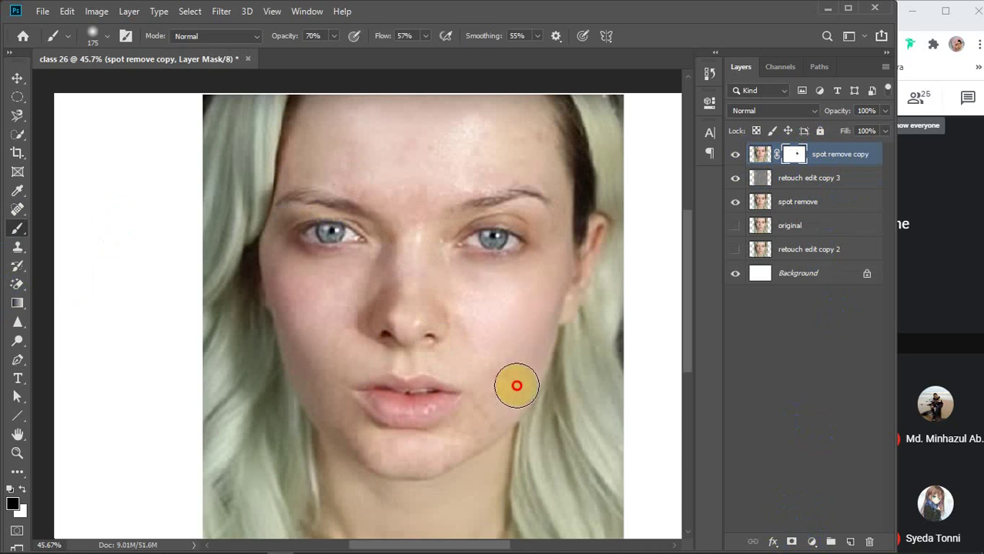
pyautogui.moveTo(463, 310)
pyautogui.mouseDown()
pyautogui.moveTo(497, 361)
pyautogui.moveTo(507, 345)
pyautogui.moveTo(465, 436)
pyautogui.moveTo(511, 381)
pyautogui.moveTo(416, 448)
pyautogui.mouseUp()
pyautogui.press('[')
pyautogui.press('[')
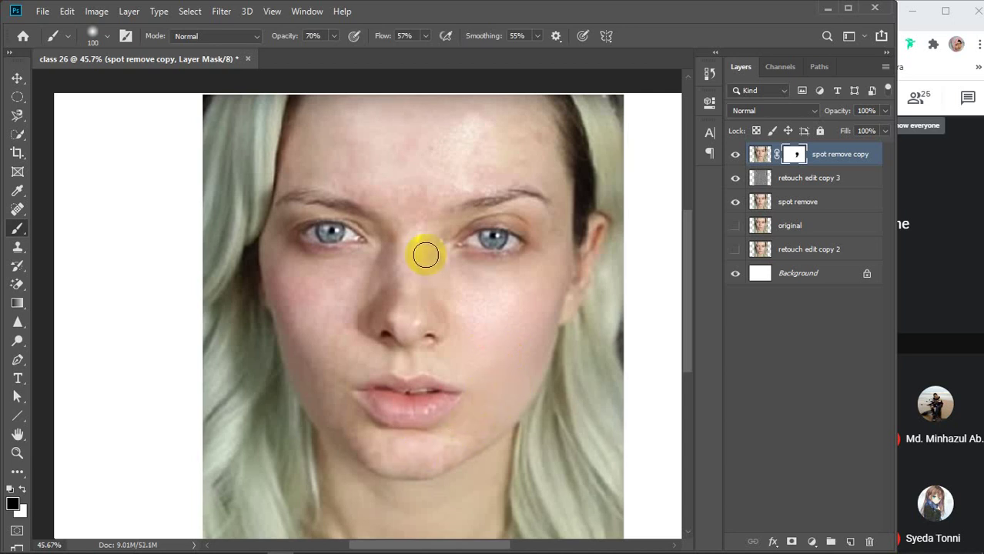
pyautogui.moveTo(424, 255)
pyautogui.mouseDown()
pyautogui.moveTo(416, 260)
pyautogui.moveTo(411, 231)
pyautogui.moveTo(409, 242)
pyautogui.mouseUp()
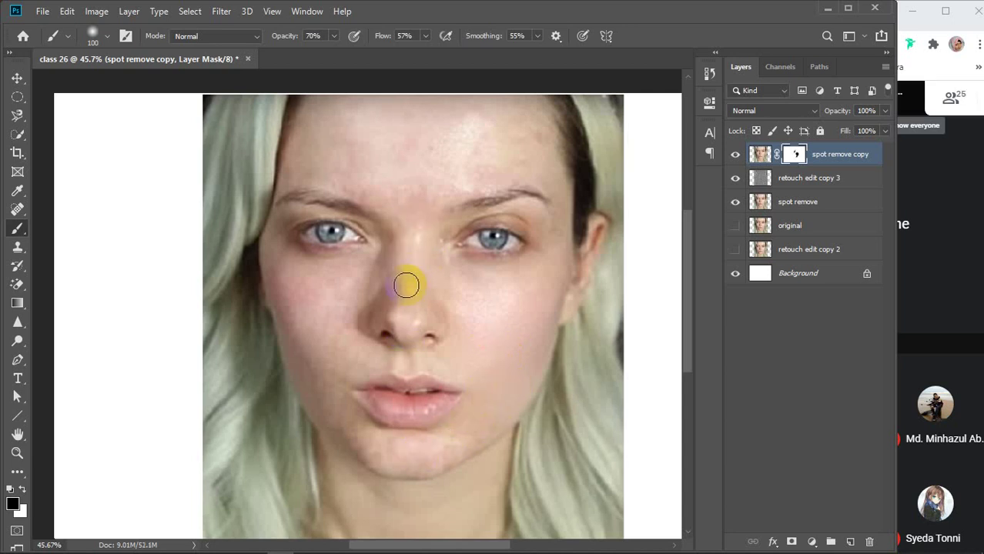
pyautogui.moveTo(485, 340)
pyautogui.mouseDown()
pyautogui.moveTo(492, 332)
pyautogui.moveTo(457, 267)
pyautogui.moveTo(531, 259)
pyautogui.moveTo(529, 271)
pyautogui.moveTo(557, 244)
pyautogui.mouseUp()
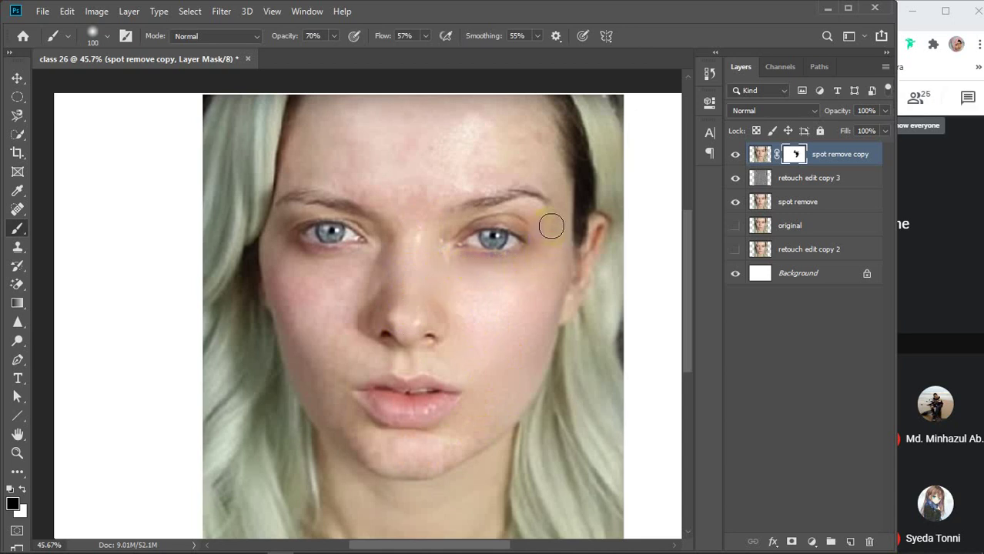
# - Paint black on the mask around the image-right eye and above its eyebrow, using a size 60 brush for the fine areas
pyautogui.moveTo(521, 215); pyautogui.dragTo(557, 242)
pyautogui.scroll(5, 539, 233)
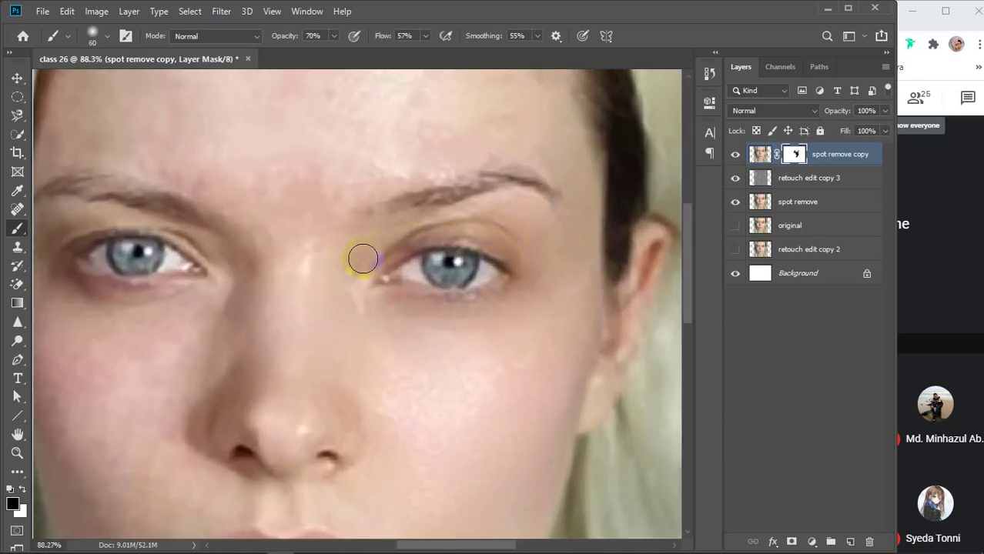
pyautogui.moveTo(363, 260)
pyautogui.mouseDown()
pyautogui.moveTo(463, 219)
pyautogui.moveTo(543, 217)
pyautogui.mouseUp()
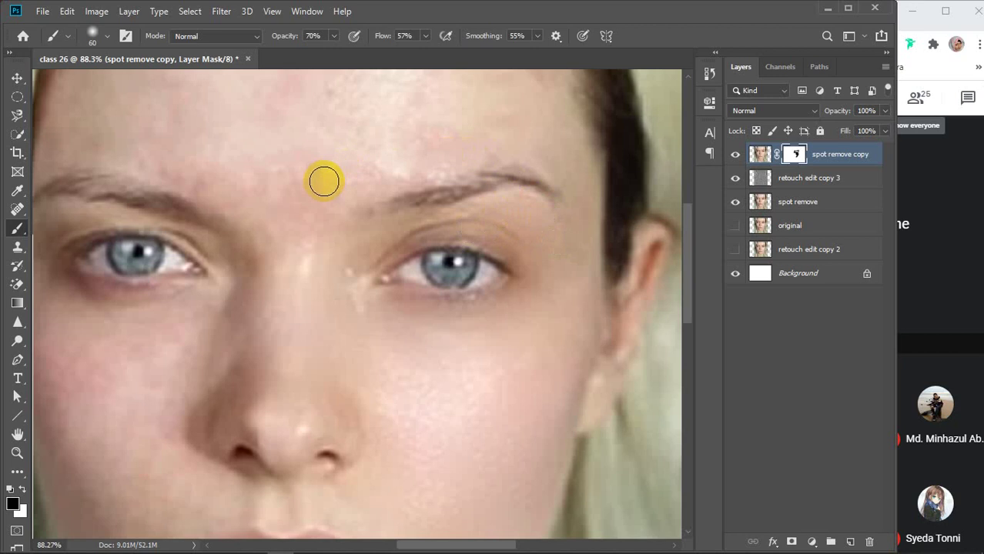
pyautogui.moveTo(323, 183); pyautogui.dragTo(466, 142)
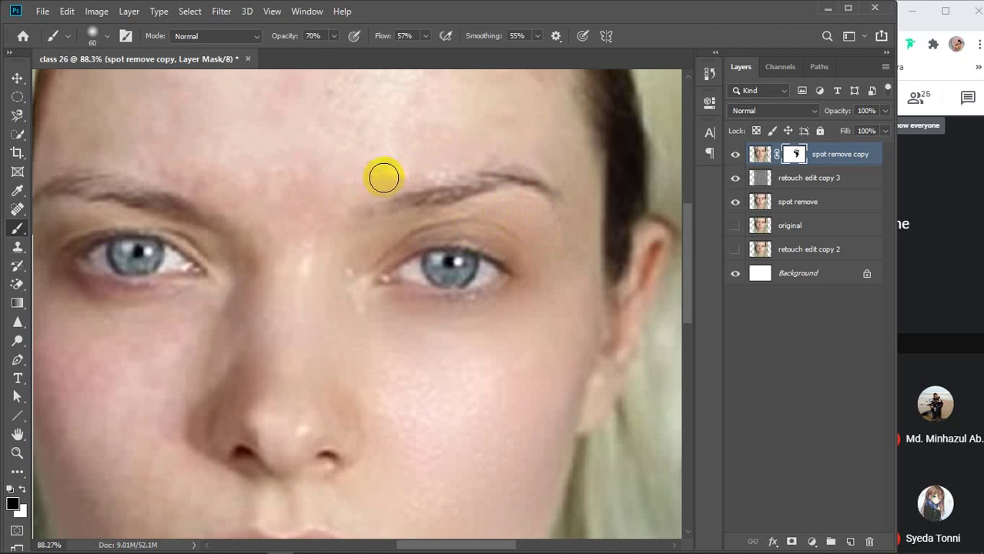
pyautogui.moveTo(387, 174); pyautogui.dragTo(539, 148)
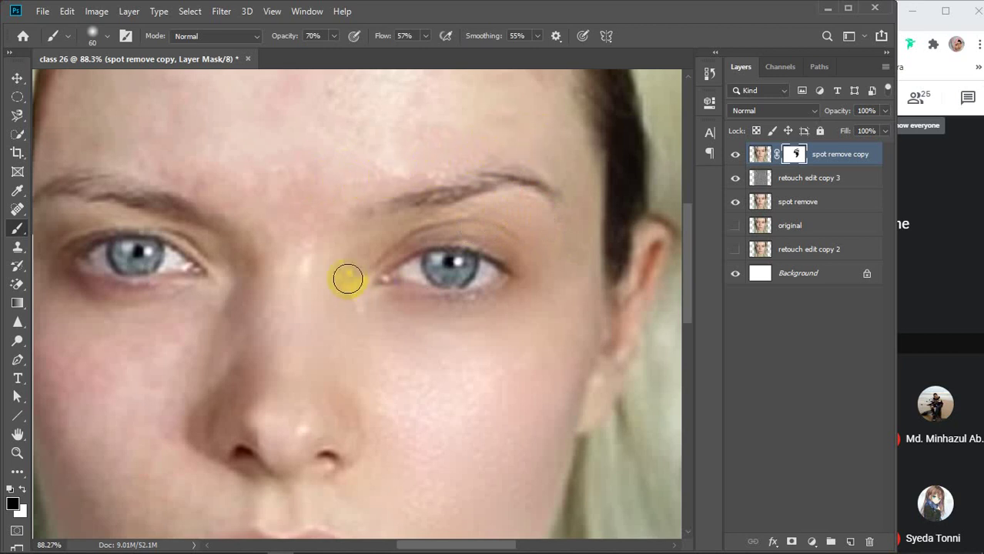
# - Paint black on the mask over the image-left cheek, under-eye area and jaw with a size 80 brush
pyautogui.scroll(-3, 314, 316)
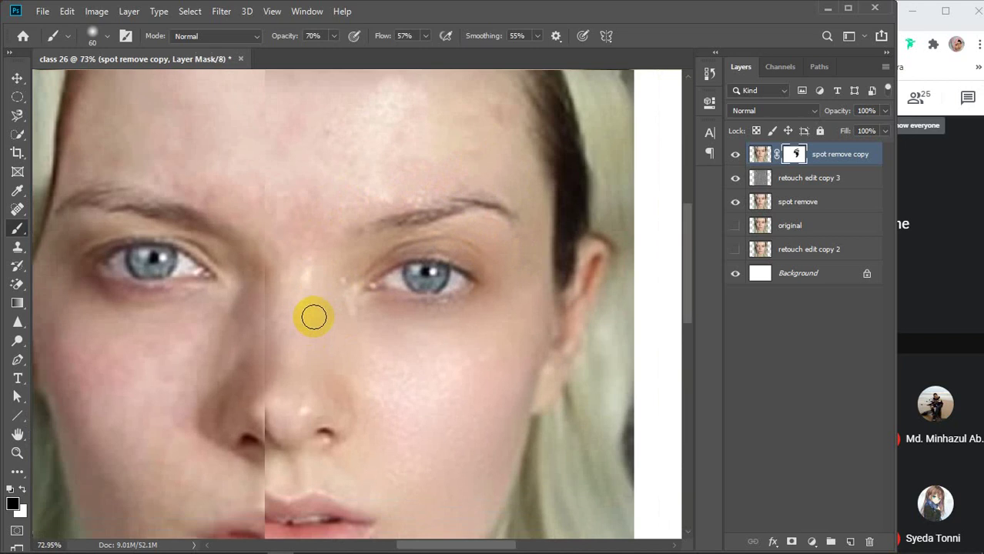
pyautogui.keyDown('alt'); pyautogui.scroll(-1, 316, 314); pyautogui.keyUp('alt')
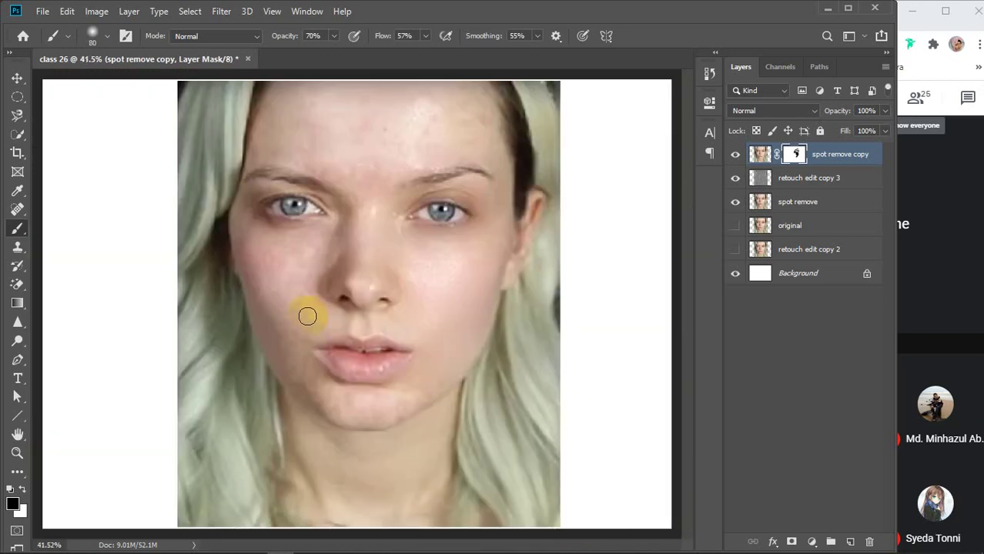
pyautogui.press(']')
pyautogui.press(']')
pyautogui.moveTo(318, 243)
pyautogui.mouseDown()
pyautogui.moveTo(267, 268)
pyautogui.moveTo(283, 322)
pyautogui.moveTo(249, 241)
pyautogui.moveTo(288, 351)
pyautogui.moveTo(249, 232)
pyautogui.moveTo(294, 368)
pyautogui.moveTo(238, 237)
pyautogui.moveTo(259, 236)
pyautogui.moveTo(306, 370)
pyautogui.moveTo(238, 223)
pyautogui.moveTo(318, 241)
pyautogui.moveTo(305, 340)
pyautogui.moveTo(292, 312)
pyautogui.moveTo(298, 304)
pyautogui.moveTo(305, 321)
pyautogui.moveTo(303, 267)
pyautogui.moveTo(330, 233)
pyautogui.mouseUp()
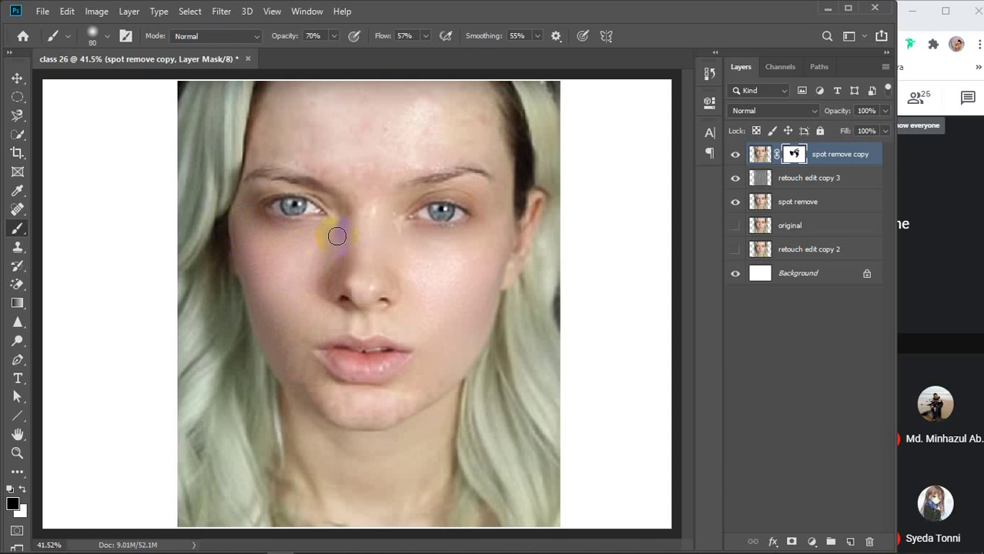
pyautogui.moveTo(340, 227); pyautogui.dragTo(295, 309)
pyautogui.moveTo(334, 232)
pyautogui.mouseDown()
pyautogui.moveTo(288, 279)
pyautogui.moveTo(330, 223)
pyautogui.mouseUp()
pyautogui.moveTo(345, 212)
pyautogui.mouseDown()
pyautogui.moveTo(335, 266)
pyautogui.moveTo(295, 320)
pyautogui.mouseUp()
pyautogui.moveTo(293, 385)
pyautogui.mouseDown()
pyautogui.moveTo(305, 352)
pyautogui.moveTo(296, 354)
pyautogui.moveTo(346, 405)
pyautogui.moveTo(304, 370)
pyautogui.moveTo(368, 401)
pyautogui.moveTo(332, 369)
pyautogui.moveTo(307, 365)
pyautogui.moveTo(336, 389)
pyautogui.mouseUp()
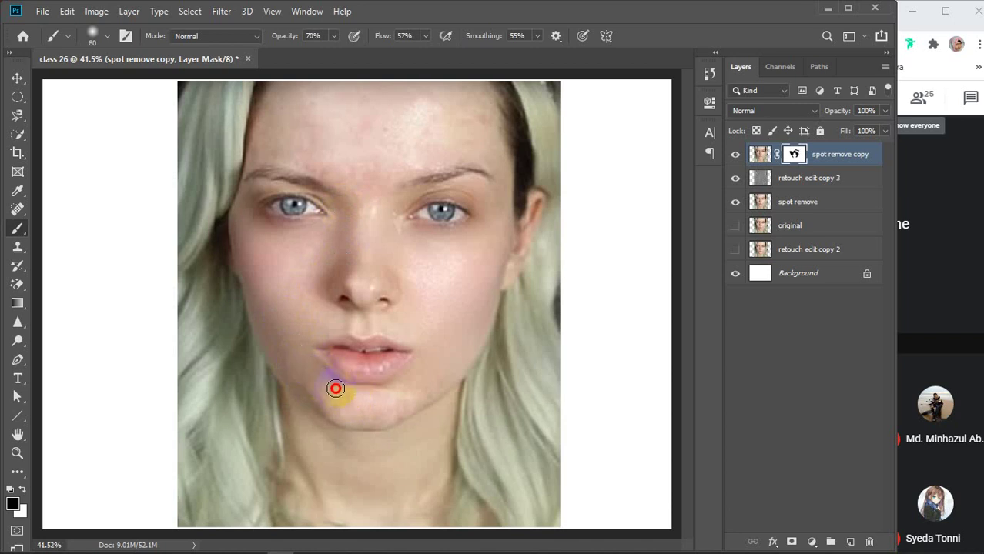
# - Hide the spot remove layer and paint black over the unmasked skin along the face edges, nose, mouth area, chin and between the eyebrows
pyautogui.click(736, 202)
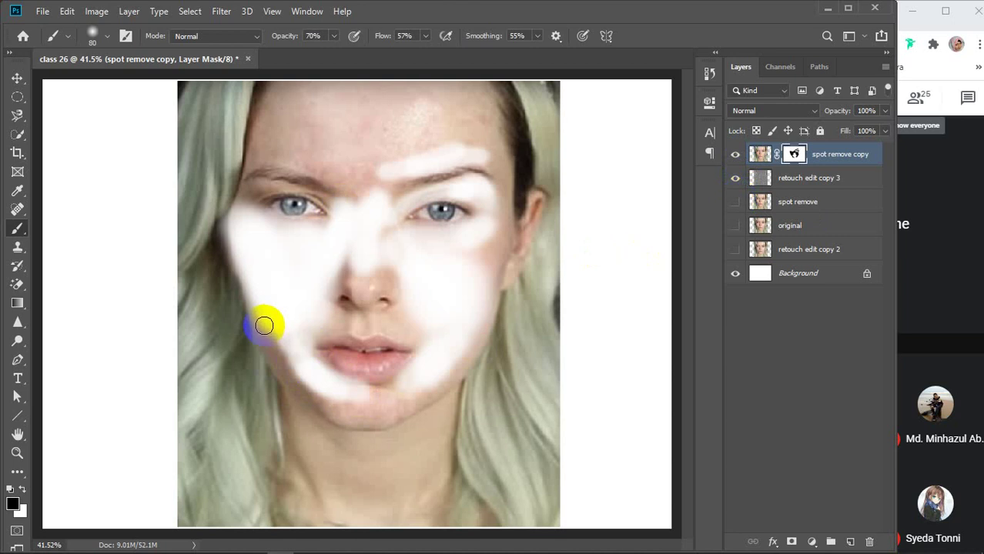
pyautogui.moveTo(270, 341)
pyautogui.mouseDown()
pyautogui.moveTo(307, 411)
pyautogui.moveTo(339, 429)
pyautogui.moveTo(371, 428)
pyautogui.moveTo(438, 397)
pyautogui.moveTo(476, 347)
pyautogui.moveTo(507, 260)
pyautogui.moveTo(506, 221)
pyautogui.mouseUp()
pyautogui.moveTo(513, 179)
pyautogui.mouseDown()
pyautogui.moveTo(500, 193)
pyautogui.moveTo(497, 255)
pyautogui.moveTo(468, 279)
pyautogui.moveTo(468, 265)
pyautogui.moveTo(363, 268)
pyautogui.moveTo(359, 288)
pyautogui.moveTo(370, 282)
pyautogui.moveTo(358, 288)
pyautogui.moveTo(345, 253)
pyautogui.moveTo(374, 265)
pyautogui.moveTo(374, 278)
pyautogui.moveTo(362, 276)
pyautogui.moveTo(347, 319)
pyautogui.moveTo(325, 332)
pyautogui.moveTo(393, 323)
pyautogui.moveTo(384, 323)
pyautogui.moveTo(411, 332)
pyautogui.moveTo(405, 321)
pyautogui.mouseUp()
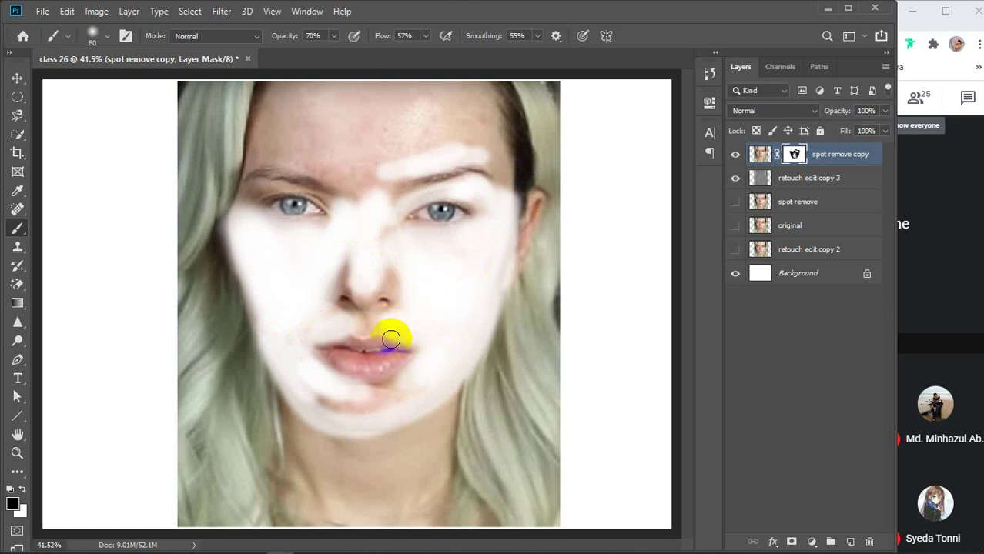
pyautogui.moveTo(416, 374)
pyautogui.mouseDown()
pyautogui.moveTo(404, 387)
pyautogui.moveTo(357, 396)
pyautogui.moveTo(301, 395)
pyautogui.moveTo(407, 396)
pyautogui.moveTo(323, 402)
pyautogui.moveTo(416, 384)
pyautogui.moveTo(345, 403)
pyautogui.mouseUp()
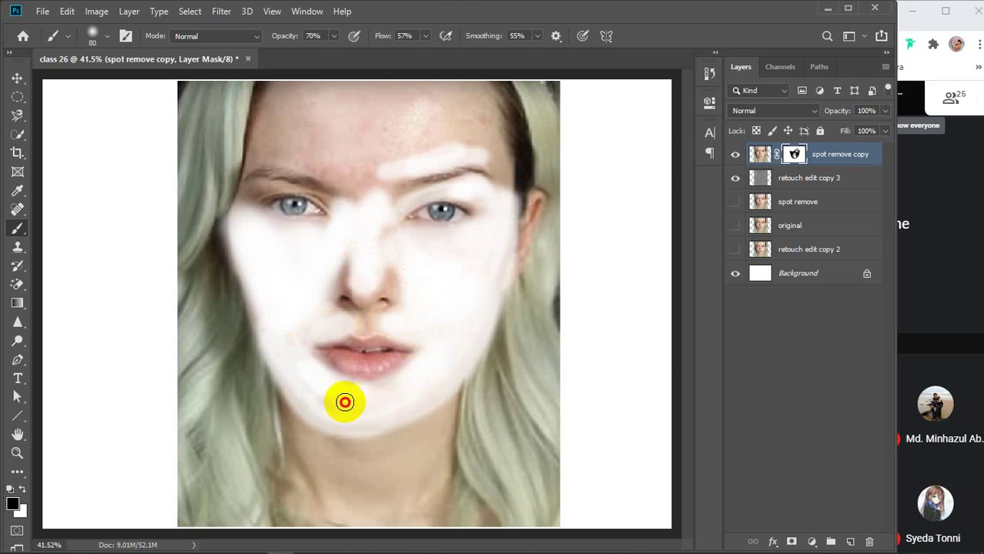
pyautogui.moveTo(330, 251)
pyautogui.mouseDown()
pyautogui.moveTo(363, 184)
pyautogui.moveTo(363, 221)
pyautogui.moveTo(378, 106)
pyautogui.mouseUp()
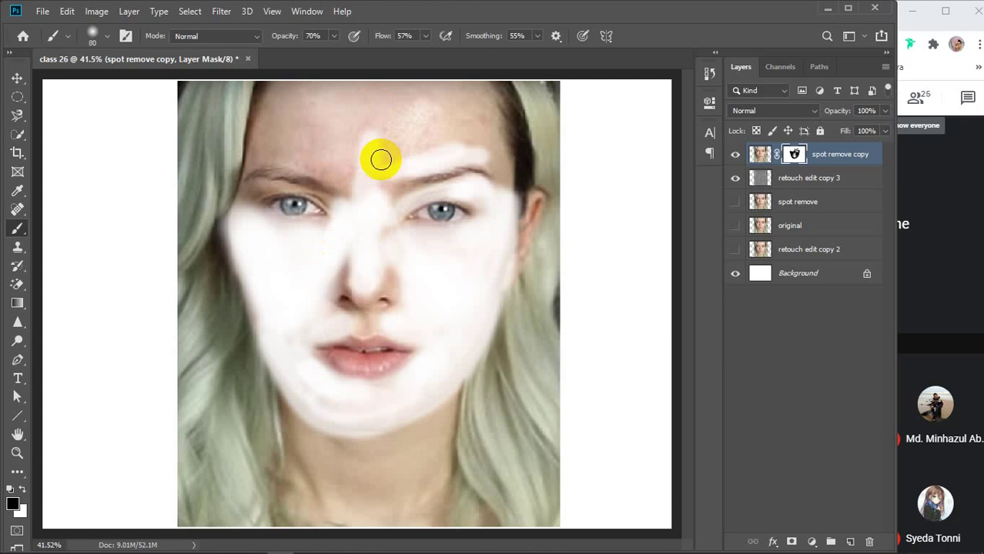
# - Enlarge the brush to size 175 and paint black on the mask across the forehead
pyautogui.press(']')
pyautogui.press(']')
pyautogui.press(']')
pyautogui.press(']')
pyautogui.press(']')
pyautogui.click(333, 154)
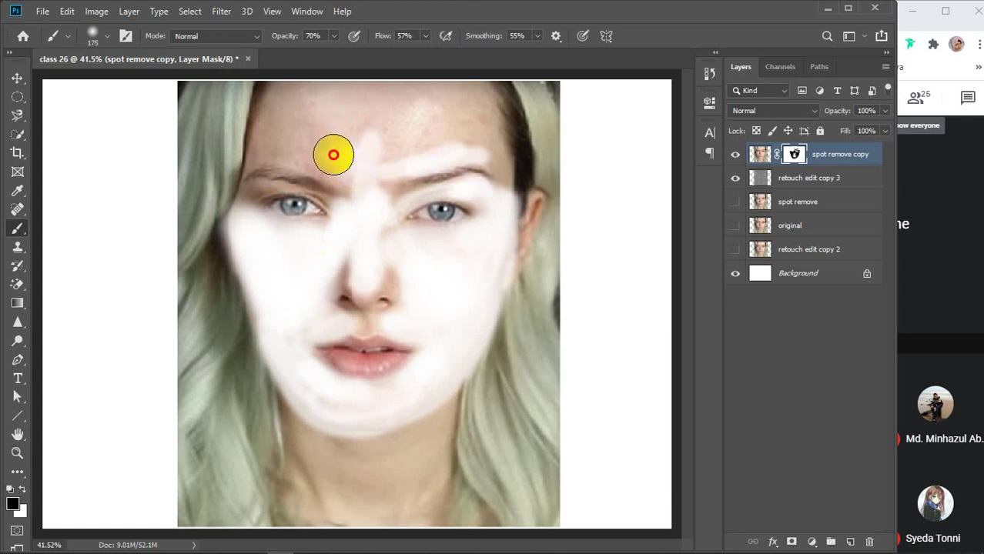
pyautogui.moveTo(333, 154)
pyautogui.mouseDown()
pyautogui.moveTo(271, 134)
pyautogui.moveTo(324, 143)
pyautogui.moveTo(318, 149)
pyautogui.moveTo(284, 116)
pyautogui.moveTo(322, 84)
pyautogui.moveTo(351, 86)
pyautogui.moveTo(319, 101)
pyautogui.moveTo(399, 100)
pyautogui.moveTo(350, 123)
pyautogui.moveTo(467, 114)
pyautogui.moveTo(388, 145)
pyautogui.mouseUp()
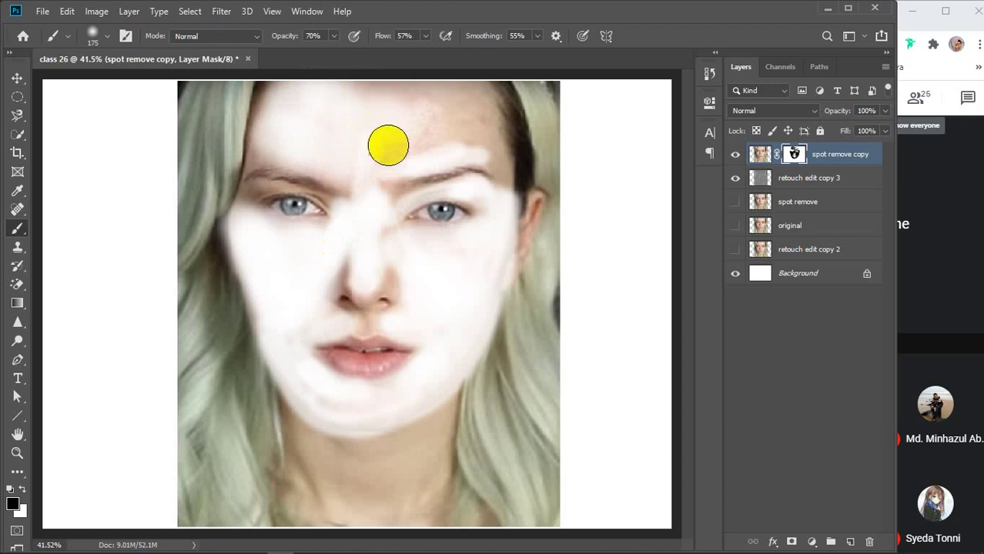
pyautogui.moveTo(348, 99)
pyautogui.mouseDown()
pyautogui.moveTo(388, 79)
pyautogui.moveTo(313, 75)
pyautogui.moveTo(434, 80)
pyautogui.moveTo(473, 121)
pyautogui.moveTo(477, 141)
pyautogui.moveTo(466, 91)
pyautogui.moveTo(477, 139)
pyautogui.moveTo(491, 145)
pyautogui.moveTo(513, 195)
pyautogui.moveTo(487, 158)
pyautogui.mouseUp()
# - Reduce the brush to size 80 and paint black over the remaining forehead patches and skin along the hairline
pyautogui.press('[')
pyautogui.press('[')
pyautogui.press('[')
pyautogui.press('[')
pyautogui.click(500, 141)
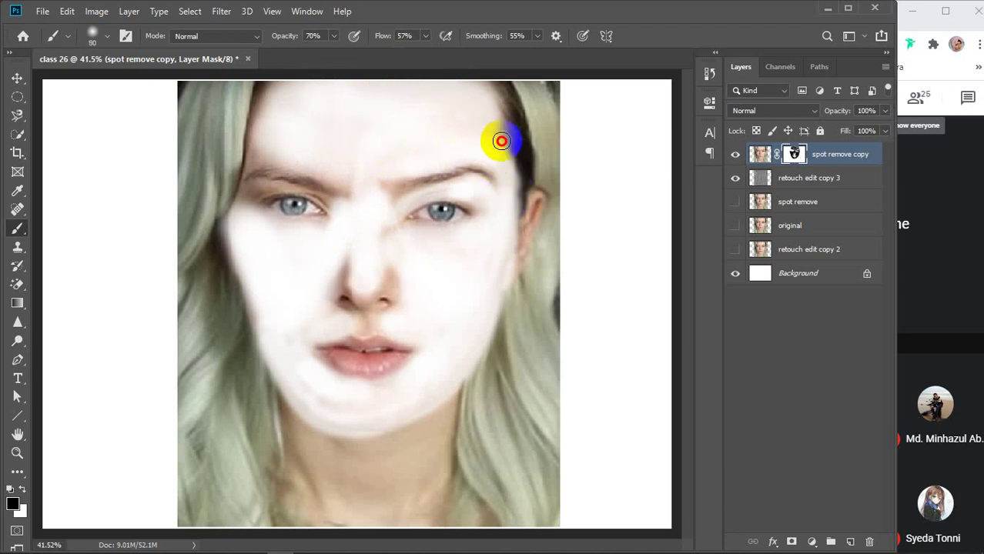
pyautogui.click(358, 135)
pyautogui.click(250, 154)
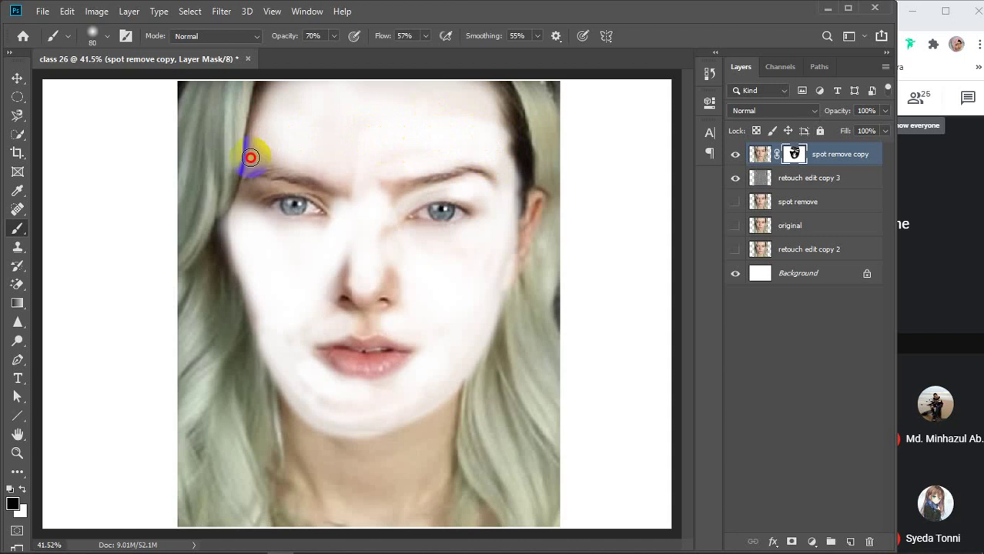
pyautogui.click(257, 125)
pyautogui.moveTo(256, 125)
pyautogui.mouseDown()
pyautogui.moveTo(314, 80)
pyautogui.moveTo(373, 97)
pyautogui.moveTo(272, 124)
pyautogui.moveTo(487, 117)
pyautogui.moveTo(400, 106)
pyautogui.moveTo(437, 110)
pyautogui.moveTo(329, 153)
pyautogui.moveTo(238, 138)
pyautogui.moveTo(350, 136)
pyautogui.moveTo(284, 142)
pyautogui.moveTo(274, 182)
pyautogui.moveTo(240, 201)
pyautogui.moveTo(237, 204)
pyautogui.mouseUp()
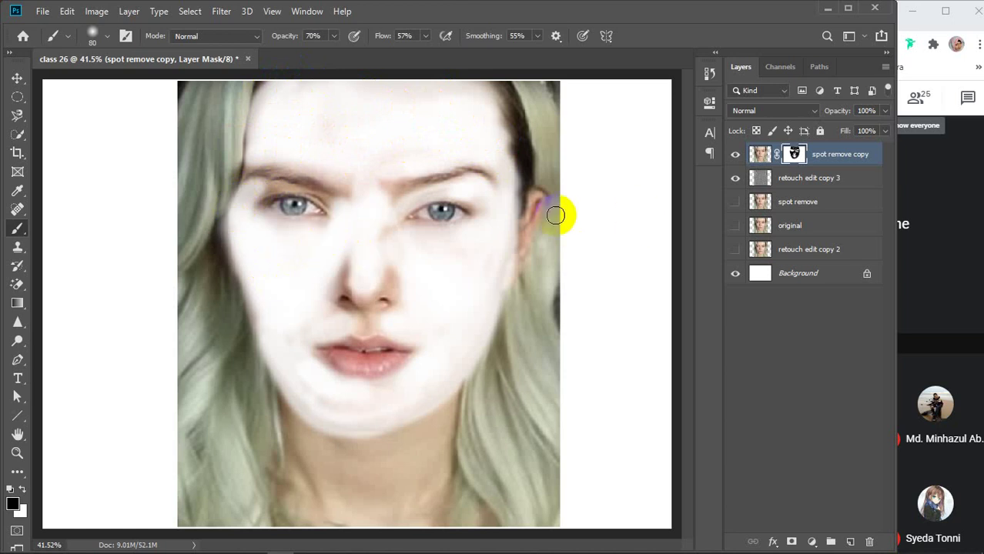
# - Show the spot remove layer again and paint black on the mask beside the image-right nostril with a size 90 brush
pyautogui.click(736, 202)
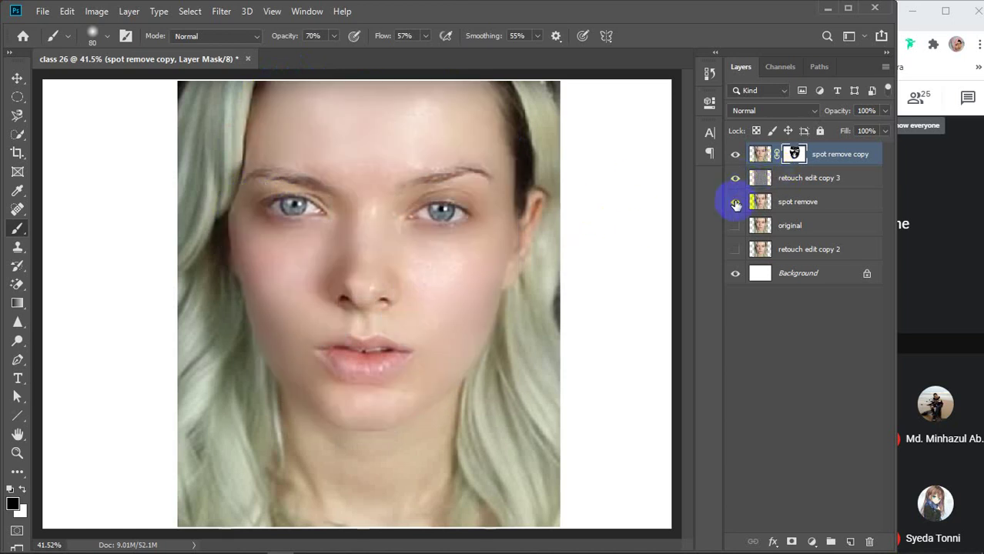
pyautogui.click(421, 311)
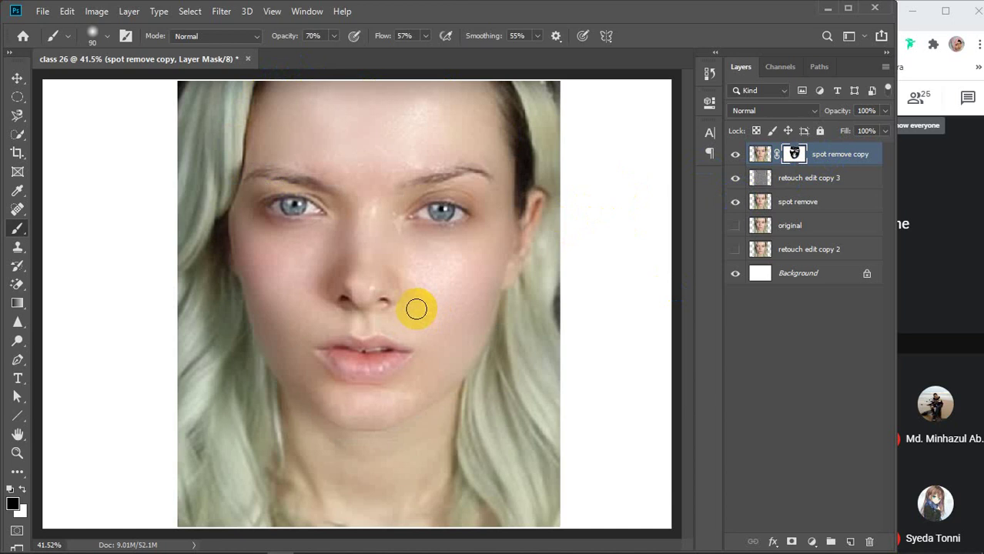
pyautogui.moveTo(416, 309)
pyautogui.mouseDown()
pyautogui.moveTo(496, 311)
pyautogui.moveTo(453, 182)
pyautogui.moveTo(440, 171)
pyautogui.moveTo(337, 174)
pyautogui.moveTo(386, 161)
pyautogui.moveTo(637, 286)
pyautogui.mouseUp()
# - Switch the foreground color to white and paint on the mask over the hair beside the cheeks and along the jaw
pyautogui.click(10, 505)
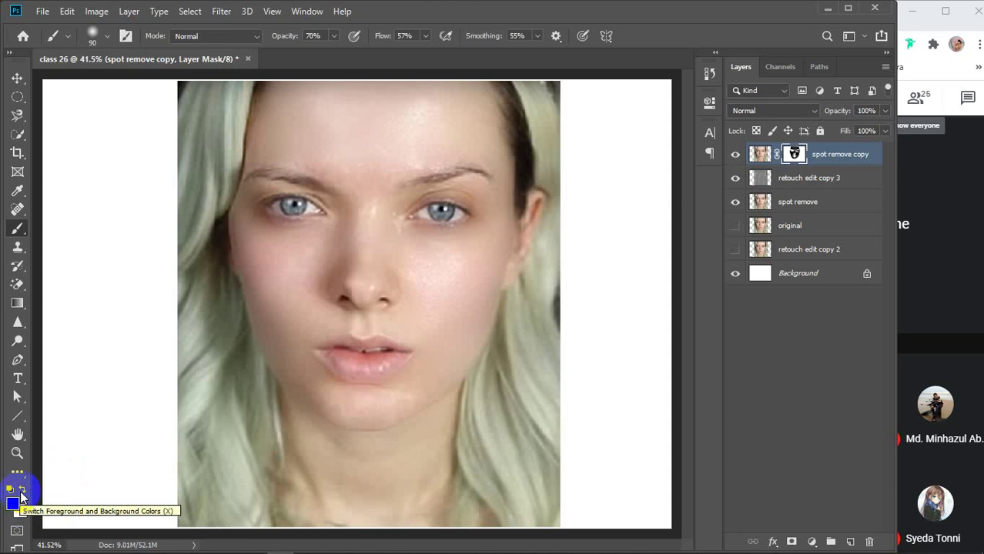
pyautogui.click(22, 490)
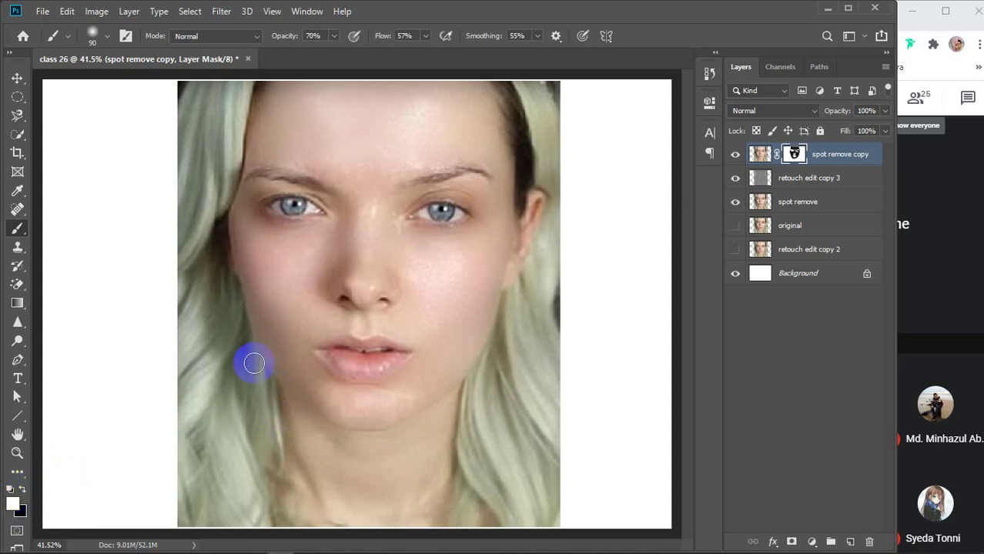
pyautogui.moveTo(253, 358)
pyautogui.mouseDown()
pyautogui.moveTo(284, 394)
pyautogui.moveTo(354, 432)
pyautogui.moveTo(439, 406)
pyautogui.moveTo(499, 343)
pyautogui.moveTo(545, 331)
pyautogui.mouseUp()
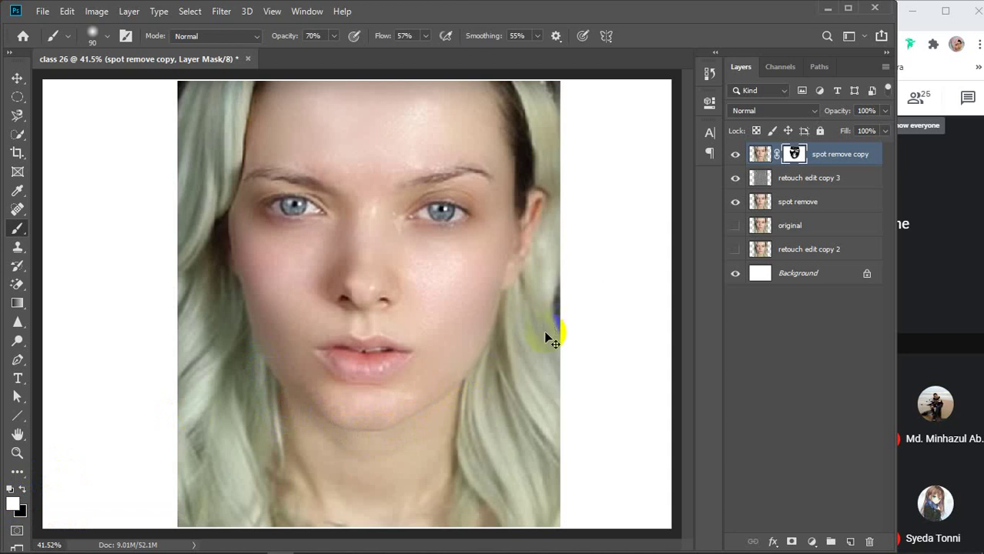
pyautogui.click(497, 373)
pyautogui.moveTo(479, 378)
pyautogui.mouseDown()
pyautogui.moveTo(428, 419)
pyautogui.moveTo(358, 440)
pyautogui.moveTo(288, 407)
pyautogui.mouseUp()
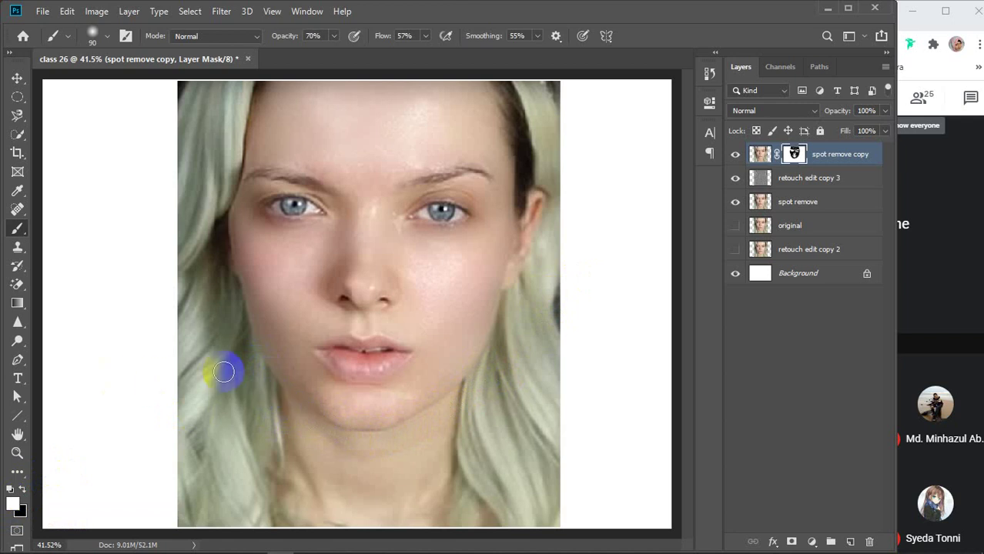
# - Paint white on the mask over both eyebrows and eyes and along the image-left cheek edge to restore detail
pyautogui.click(420, 192)
pyautogui.moveTo(410, 188)
pyautogui.mouseDown()
pyautogui.moveTo(450, 169)
pyautogui.moveTo(489, 175)
pyautogui.mouseUp()
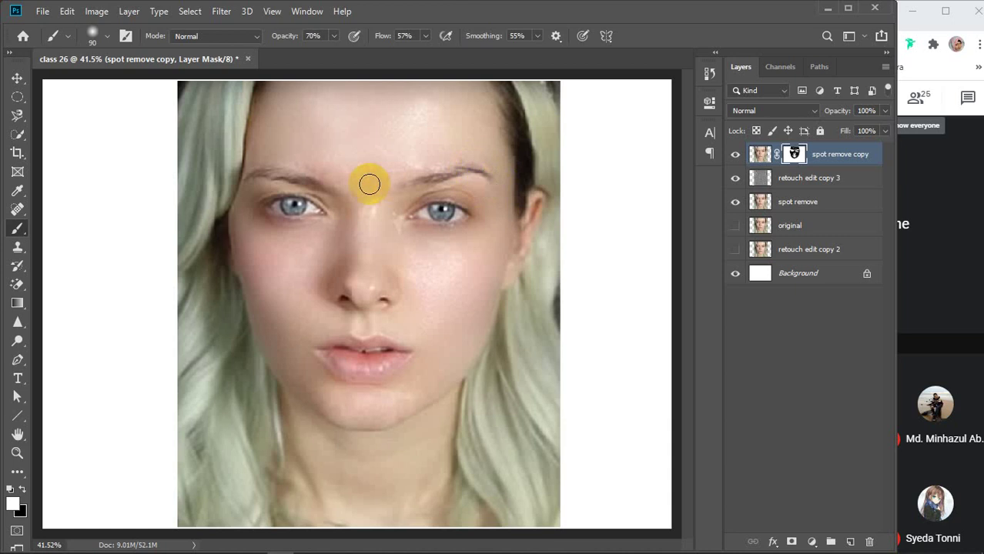
pyautogui.moveTo(325, 190)
pyautogui.mouseDown()
pyautogui.moveTo(292, 172)
pyautogui.moveTo(254, 170)
pyautogui.moveTo(266, 213)
pyautogui.mouseUp()
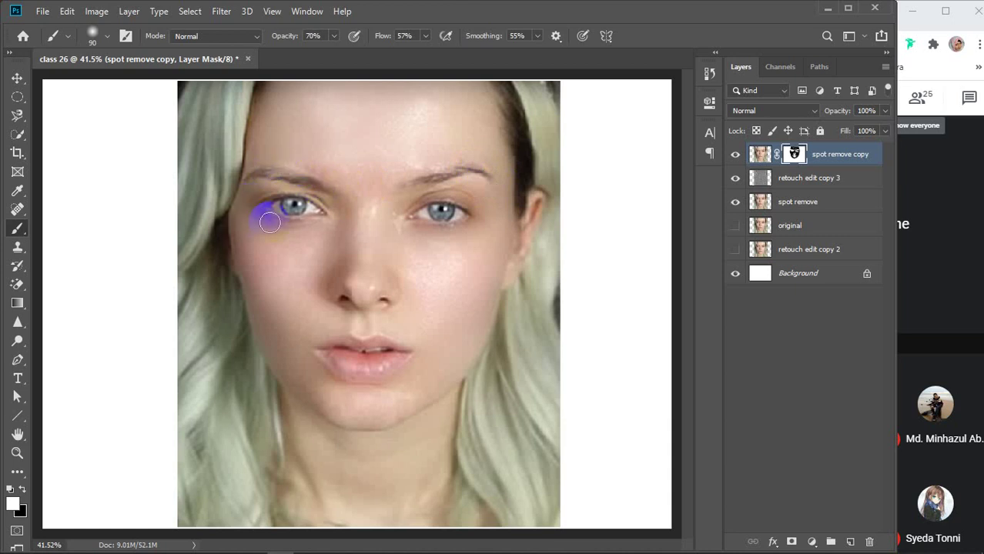
pyautogui.click(445, 208)
pyautogui.moveTo(429, 209)
pyautogui.mouseDown()
pyautogui.moveTo(475, 214)
pyautogui.moveTo(450, 218)
pyautogui.moveTo(528, 198)
pyautogui.mouseUp()
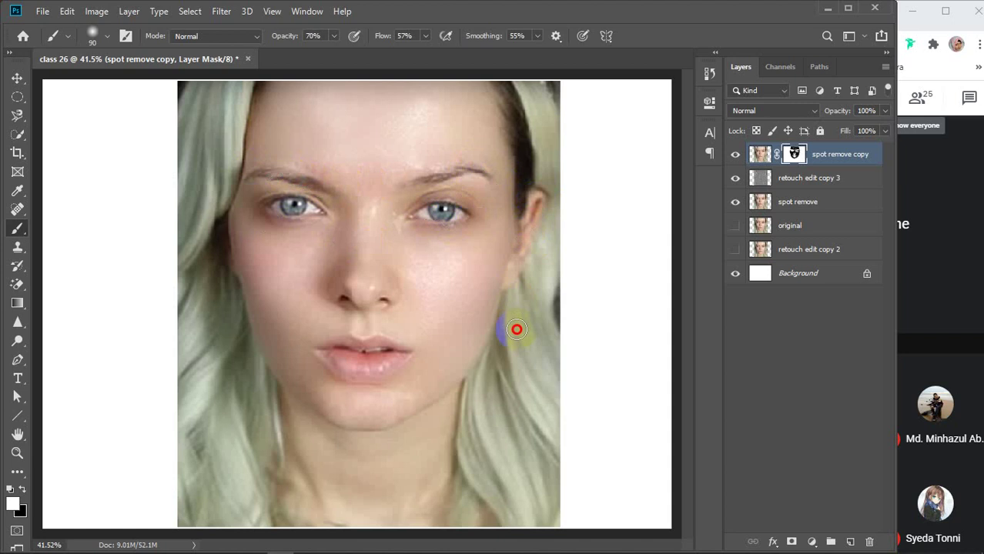
pyautogui.click(221, 241)
pyautogui.moveTo(221, 241)
pyautogui.mouseDown()
pyautogui.moveTo(211, 222)
pyautogui.moveTo(232, 310)
pyautogui.moveTo(231, 378)
pyautogui.moveTo(277, 331)
pyautogui.mouseUp()
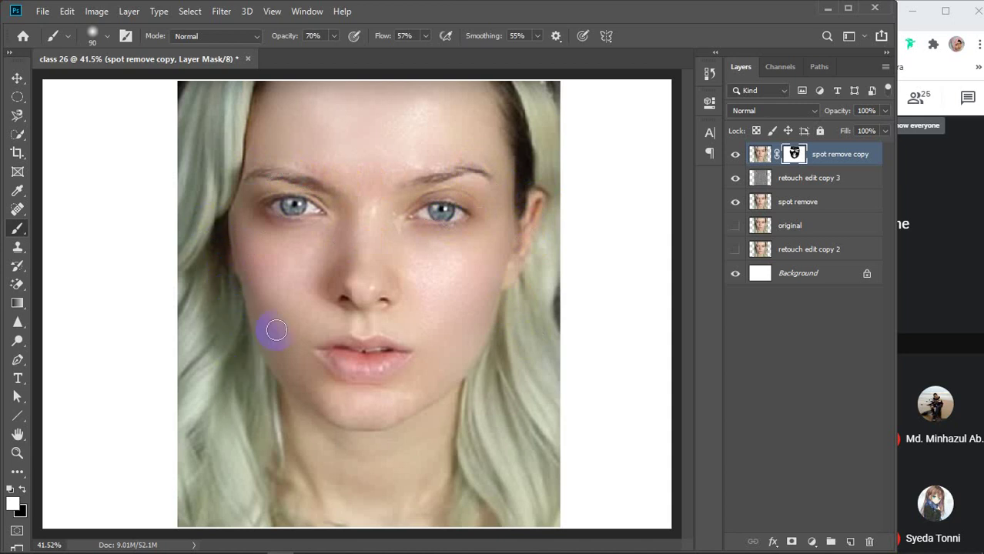
# - Switch the foreground color to black and paint on the mask around both eyes and across the image-left cheek
pyautogui.click(22, 490)
pyautogui.moveTo(441, 210)
pyautogui.mouseDown()
pyautogui.moveTo(453, 198)
pyautogui.moveTo(483, 200)
pyautogui.mouseUp()
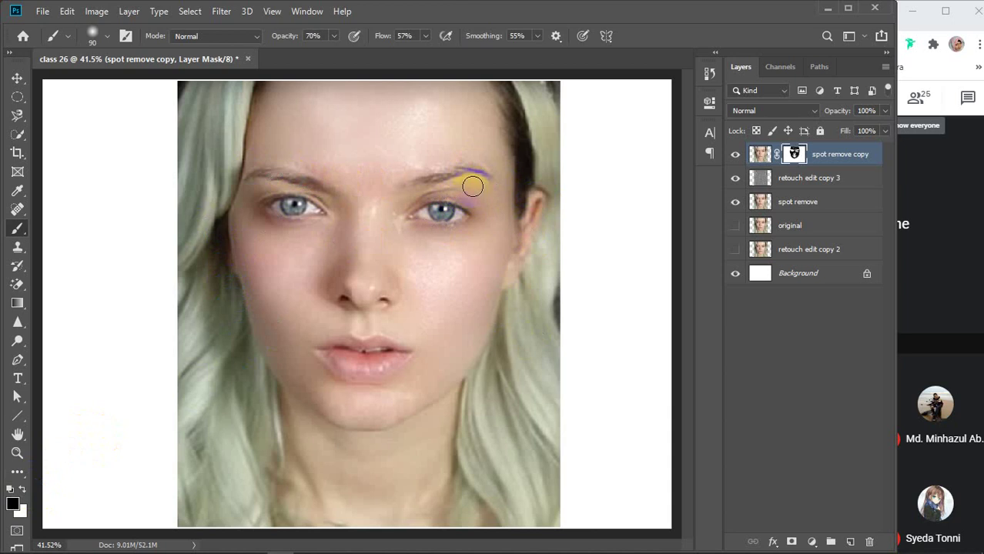
pyautogui.click(245, 198)
pyautogui.moveTo(245, 197)
pyautogui.mouseDown()
pyautogui.moveTo(244, 216)
pyautogui.moveTo(271, 226)
pyautogui.mouseUp()
pyautogui.moveTo(334, 259); pyautogui.dragTo(300, 260)
pyautogui.moveTo(302, 191); pyautogui.dragTo(320, 187)
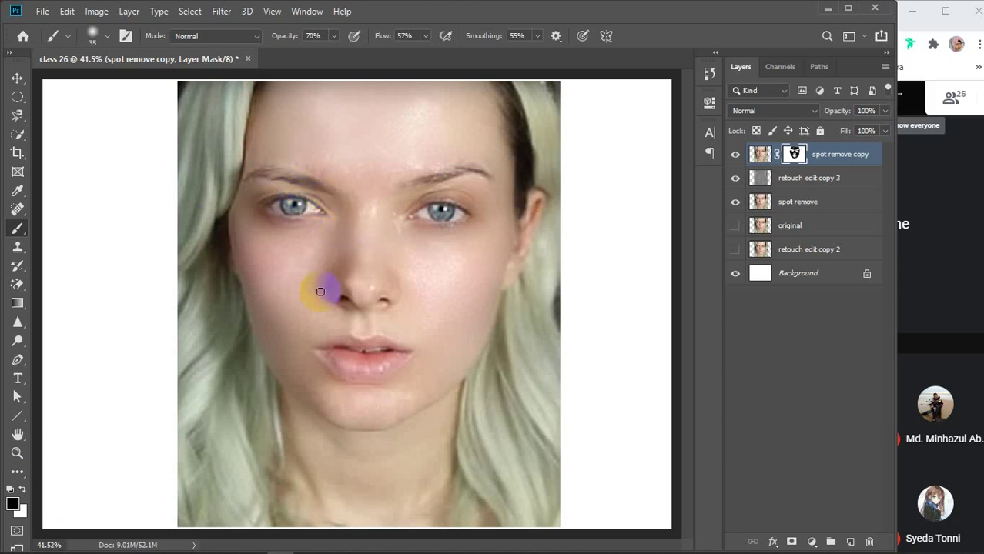
# - Paint black on the mask below the chin and enlarge the brush to size 175 to cover the neck skin
pyautogui.click(344, 409)
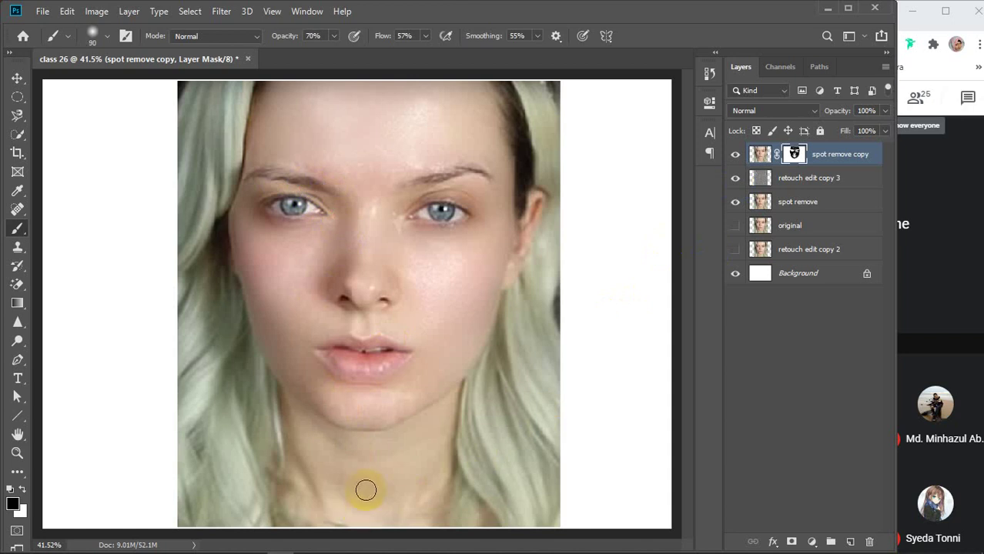
pyautogui.press(']')
pyautogui.press(']')
pyautogui.press(']')
pyautogui.press(']')
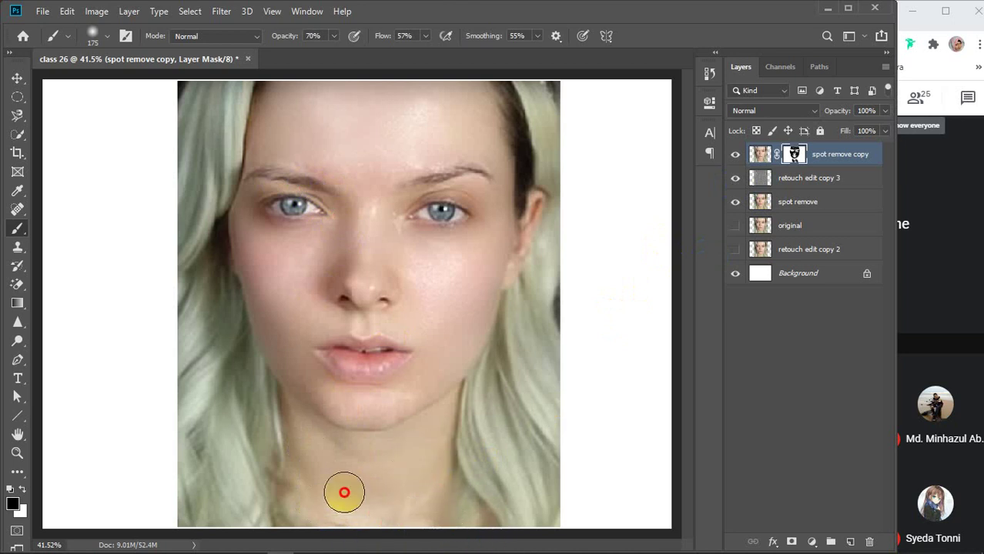
pyautogui.moveTo(345, 493)
pyautogui.mouseDown()
pyautogui.moveTo(455, 534)
pyautogui.moveTo(450, 478)
pyautogui.mouseUp()
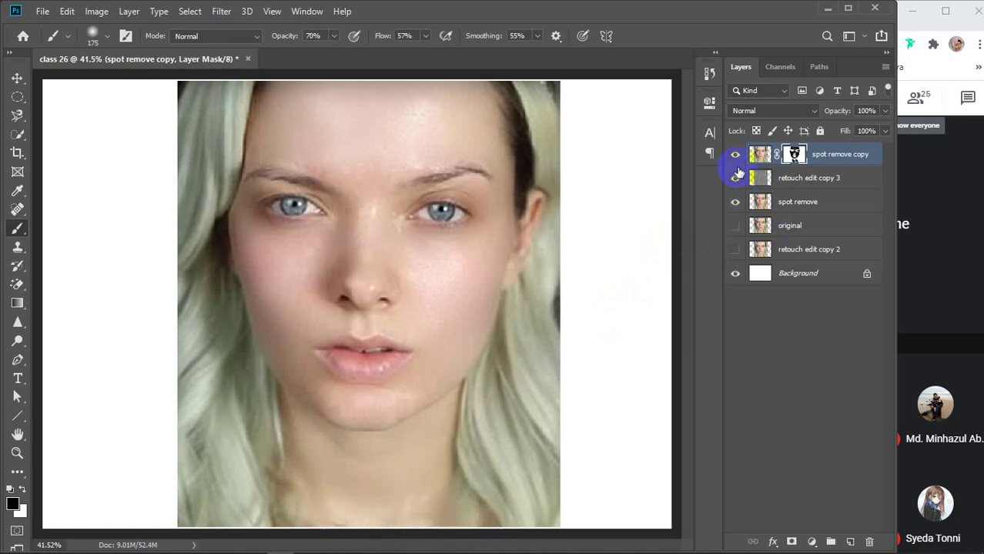
# - Group the spot remove copy, retouch edit copy 3 and spot remove layers, and expand the group
pyautogui.keyDown('shift'); pyautogui.click(831, 198); pyautogui.keyUp('shift')
pyautogui.hotkey('ctrl', 'g')
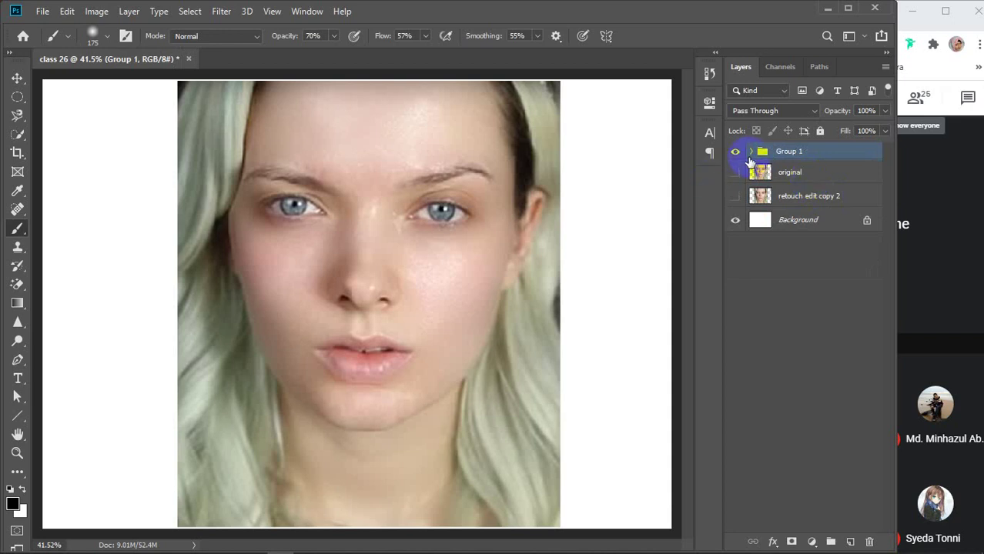
pyautogui.click(751, 153)
# - Paint black on the spot remove copy mask beside the image-right eye's inner corner with a size 80 brush, and collapse the group
pyautogui.click(832, 171)
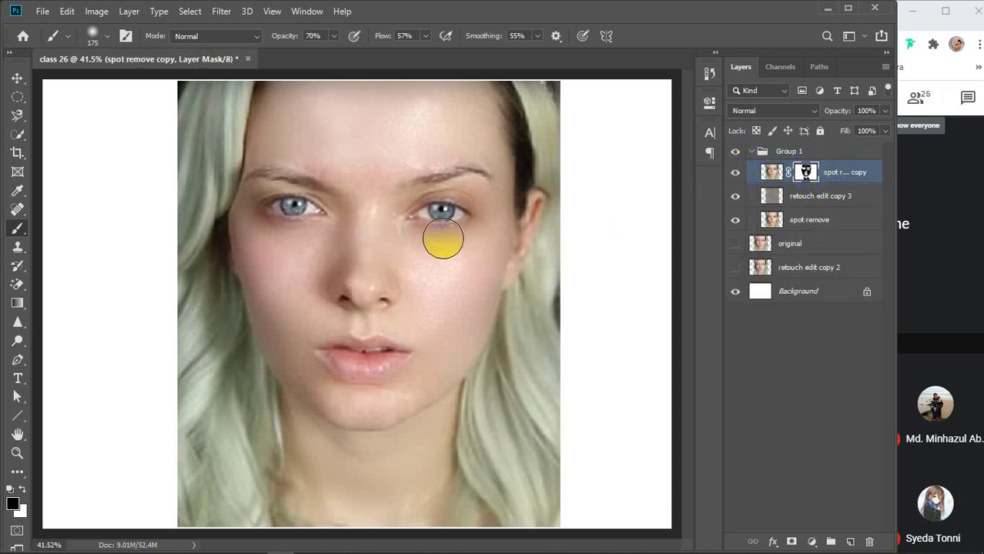
pyautogui.press('[')
pyautogui.press('[')
pyautogui.press('[')
pyautogui.press('[')
pyautogui.press('[')
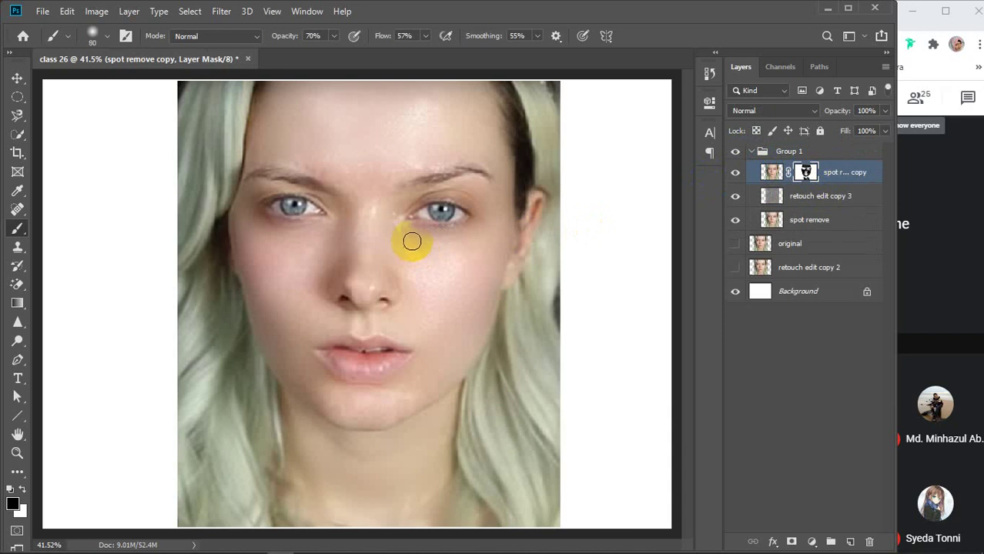
pyautogui.click(400, 236)
pyautogui.moveTo(401, 236)
pyautogui.mouseDown()
pyautogui.moveTo(451, 282)
pyautogui.moveTo(389, 231)
pyautogui.moveTo(395, 210)
pyautogui.moveTo(394, 222)
pyautogui.mouseUp()
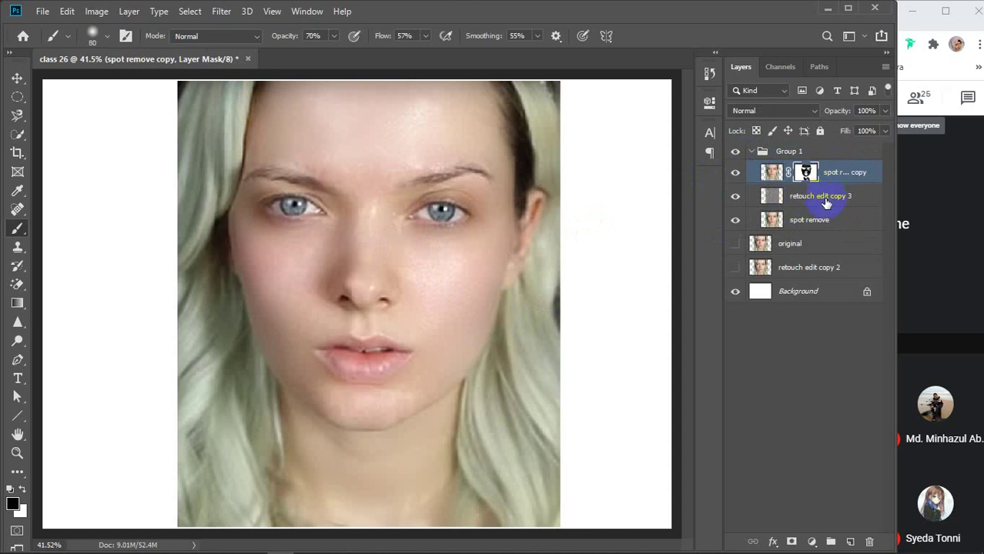
pyautogui.click(752, 152)
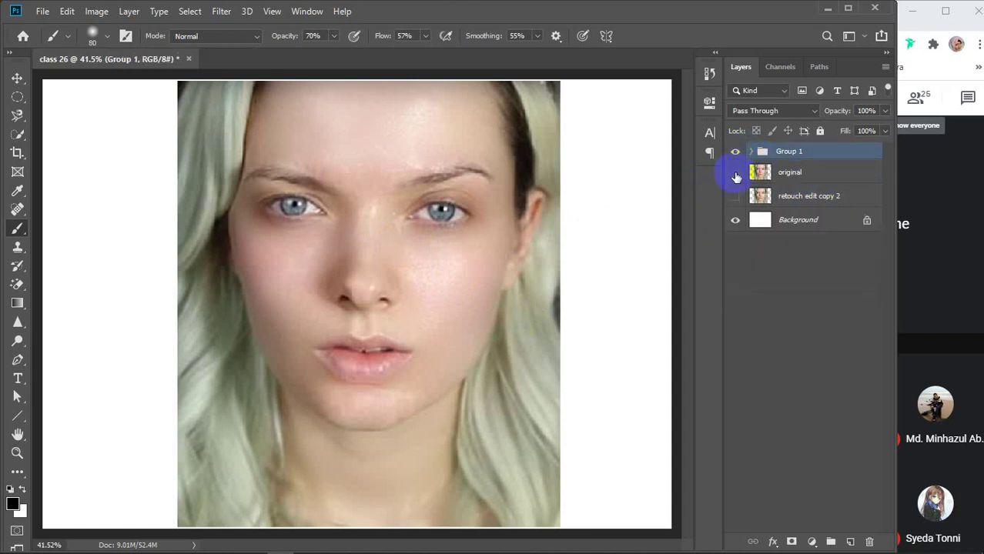
# - Compare the retouched group with retouch edit copy 2 and the original by switching their visibility, ending on the original
pyautogui.click(736, 174)
pyautogui.click(736, 152)
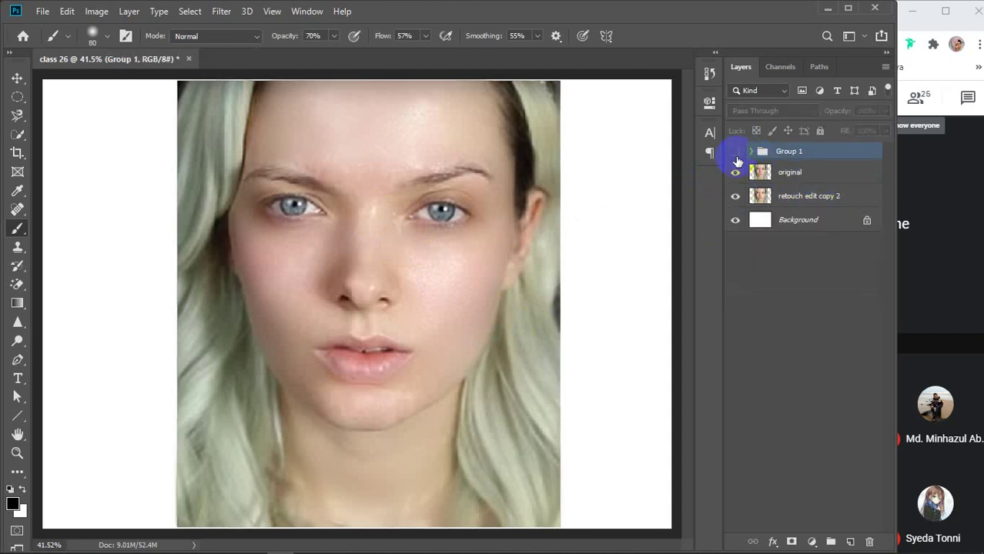
pyautogui.click(738, 172)
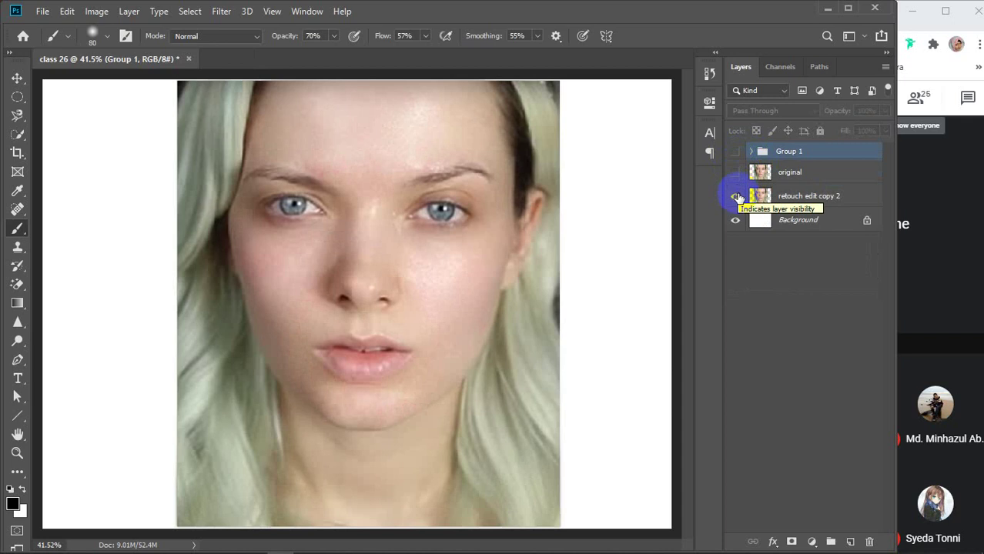
pyautogui.click(736, 197)
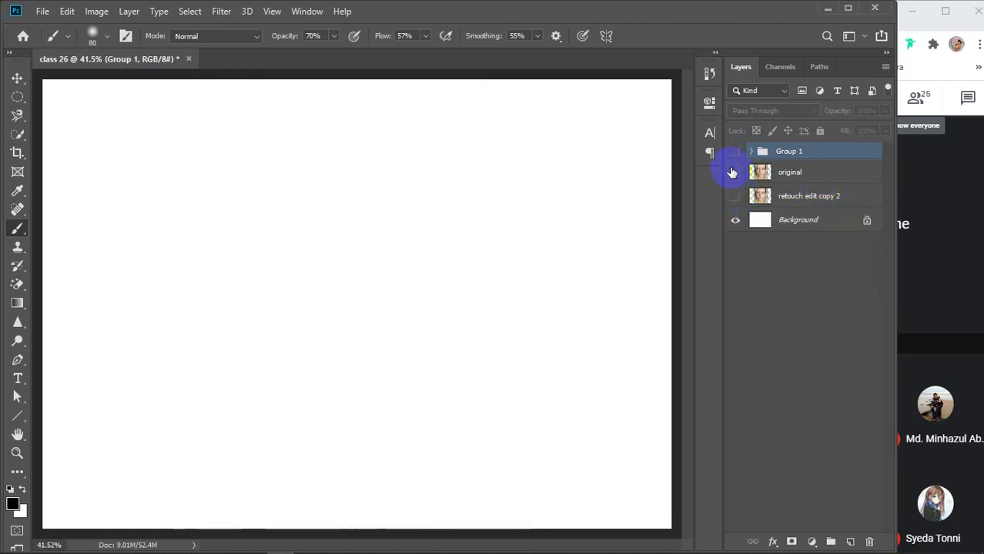
pyautogui.click(734, 174)
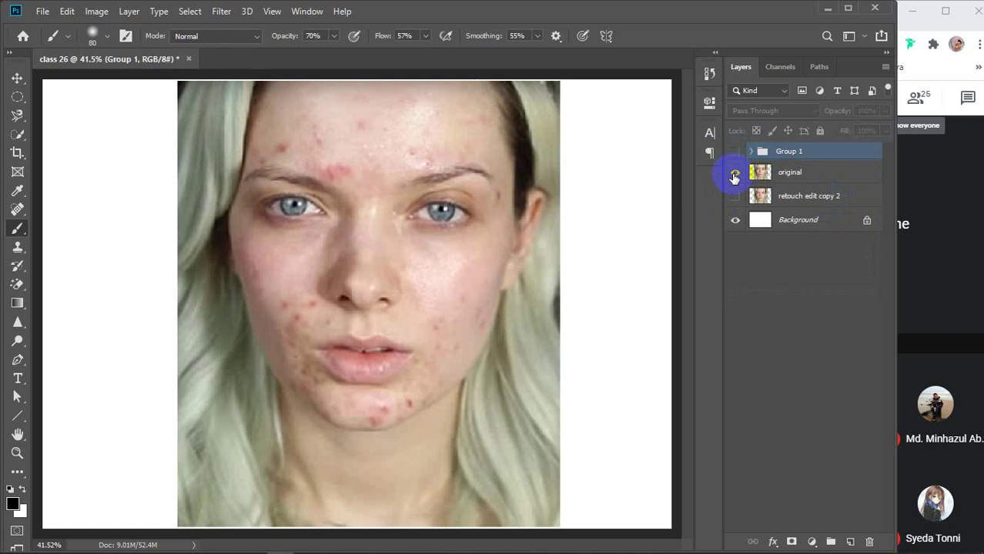
# - Show Group 1 again and review its layers by toggling spot remove copy and retouch edit copy 3, leaving everything in it visible
pyautogui.click(751, 153)
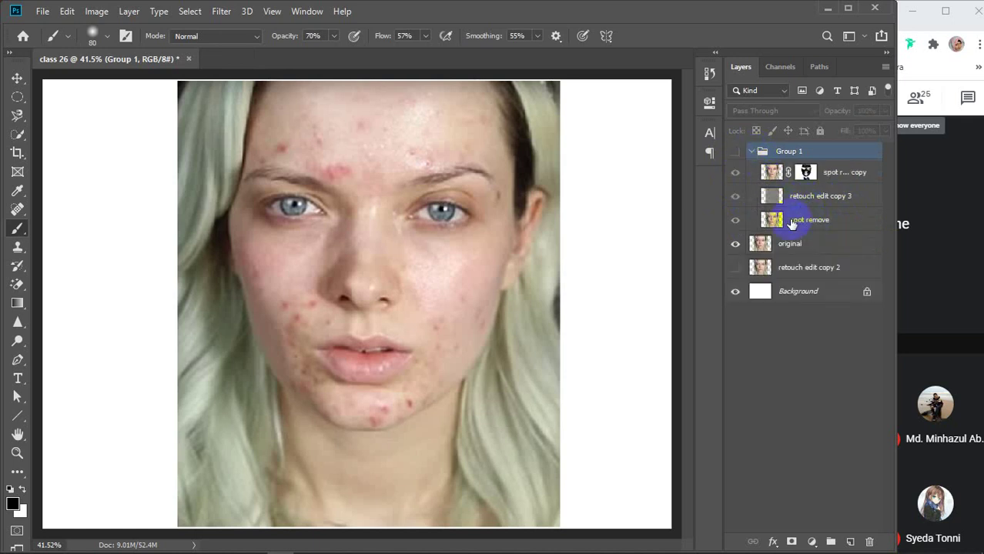
pyautogui.click(735, 152)
pyautogui.click(736, 174)
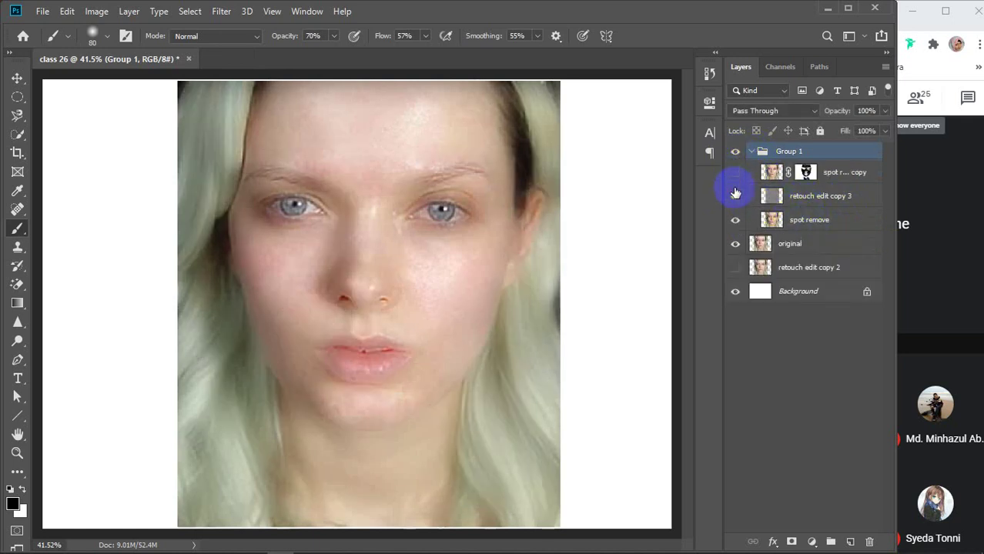
pyautogui.click(735, 196)
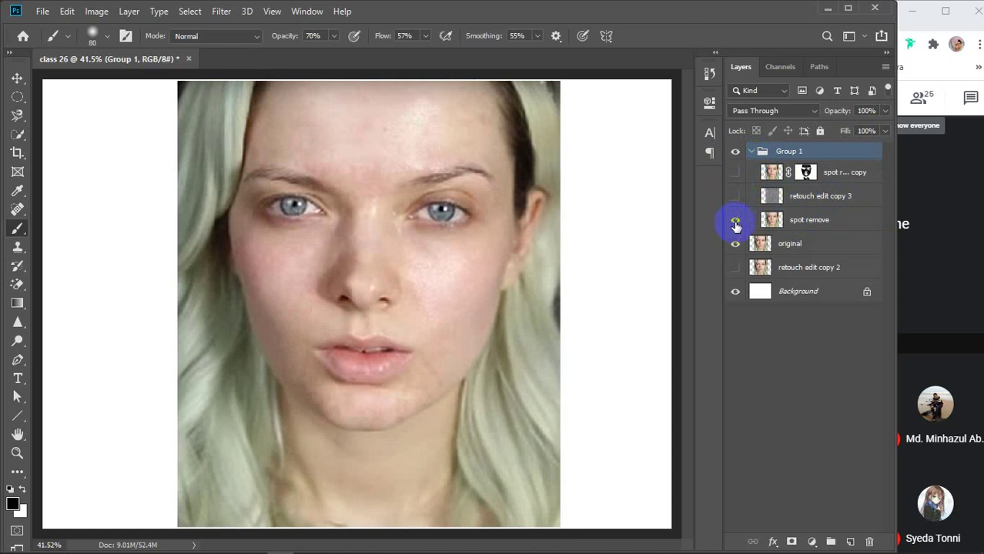
pyautogui.click(735, 174)
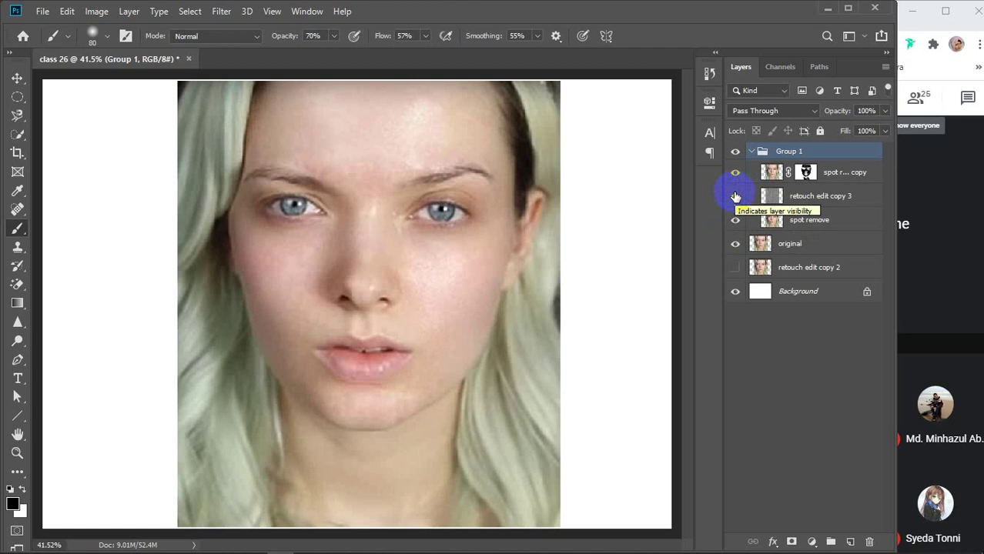
pyautogui.click(752, 153)
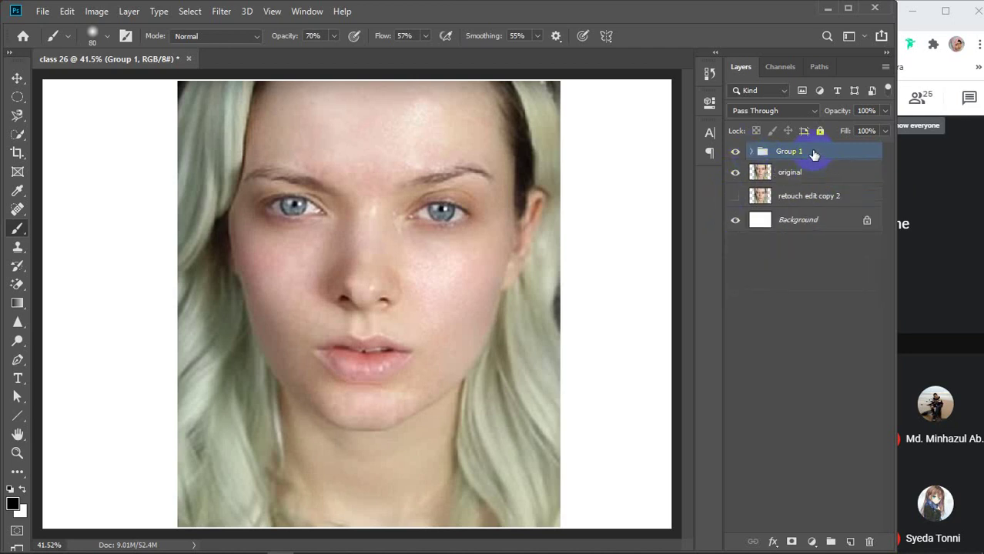
pyautogui.click(822, 356)
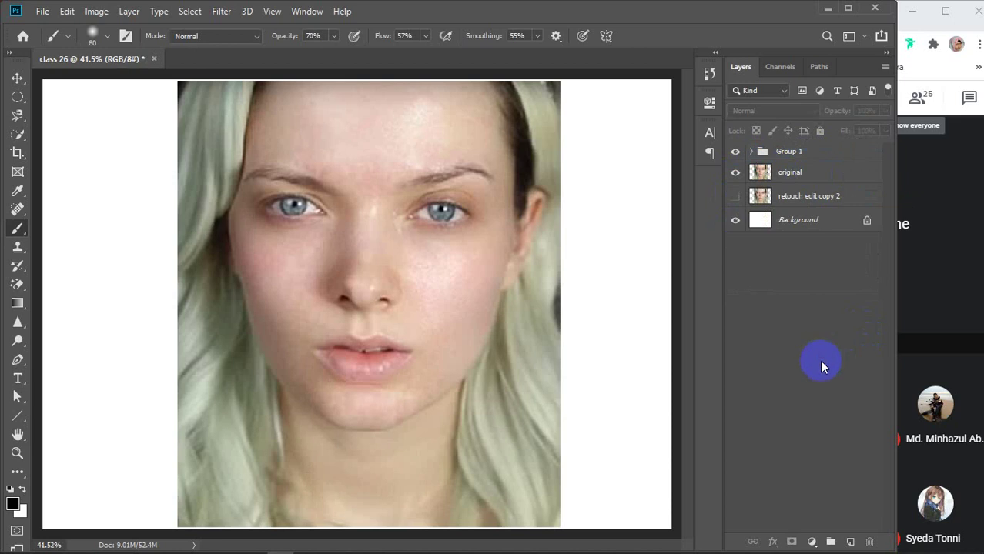
# - Trace the upper lip's edge with a Pen path from the image-left mouth corner to the image-right corner
pyautogui.scroll(3, 343, 373)
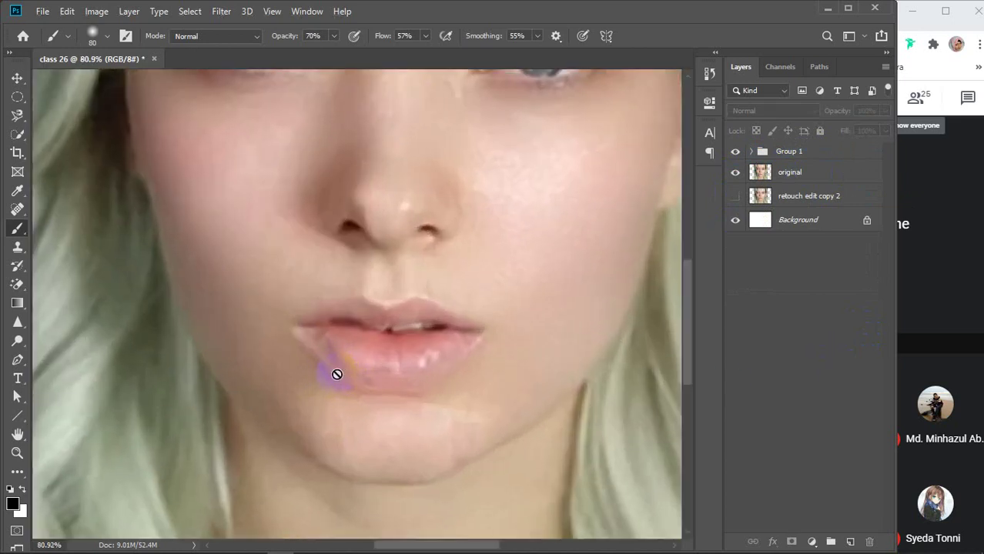
pyautogui.press('v')
pyautogui.click(17, 359)
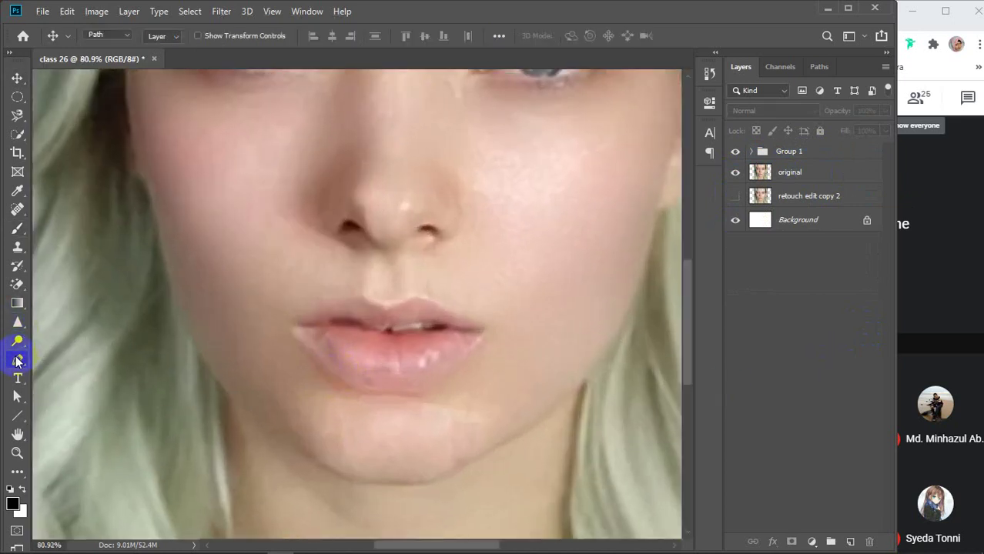
pyautogui.click(298, 325)
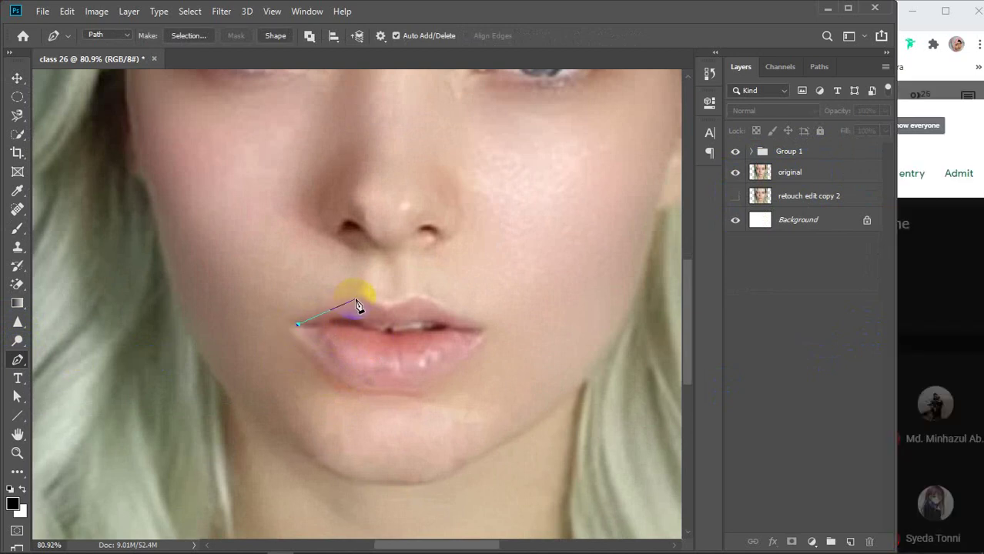
pyautogui.click(345, 310)
pyautogui.moveTo(343, 308); pyautogui.dragTo(358, 297)
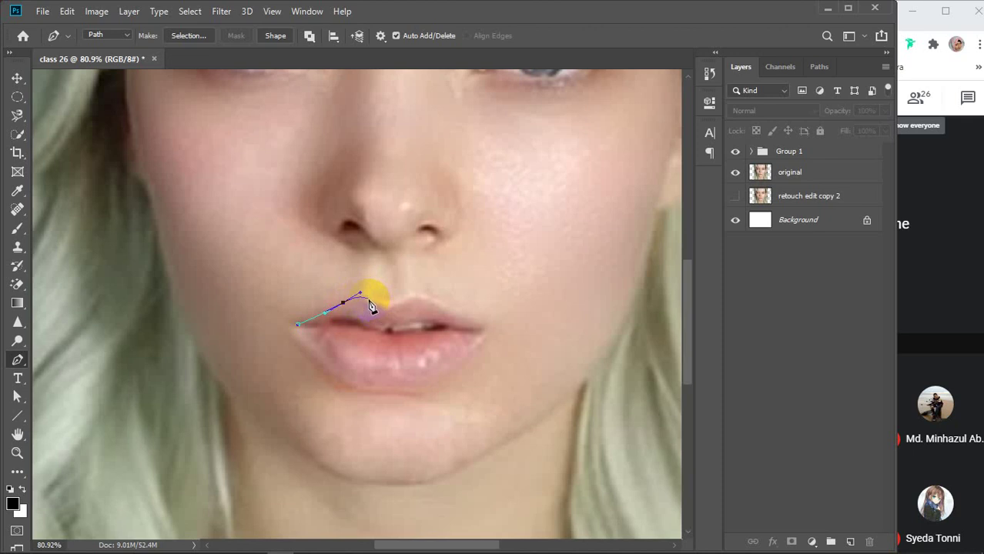
pyautogui.moveTo(370, 300); pyautogui.dragTo(388, 310)
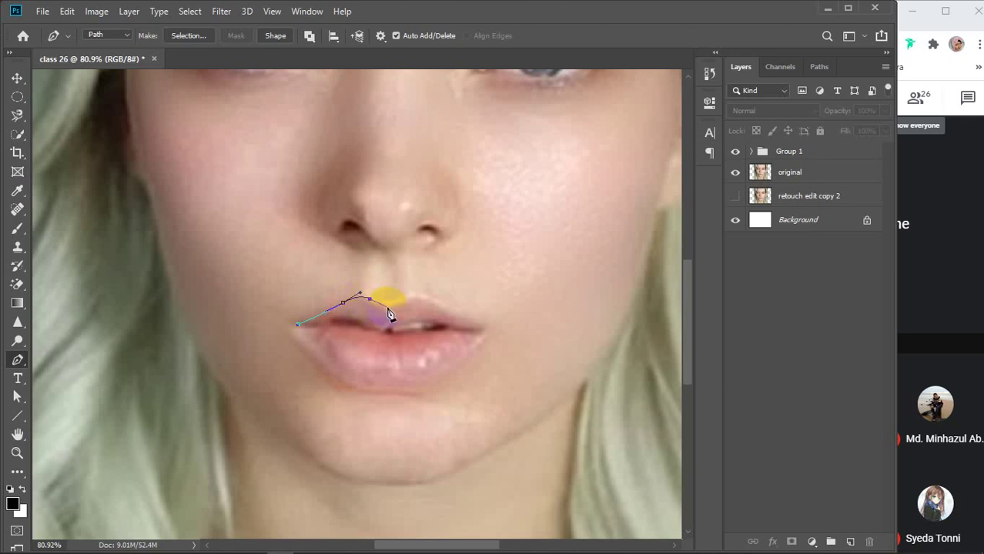
pyautogui.click(387, 308)
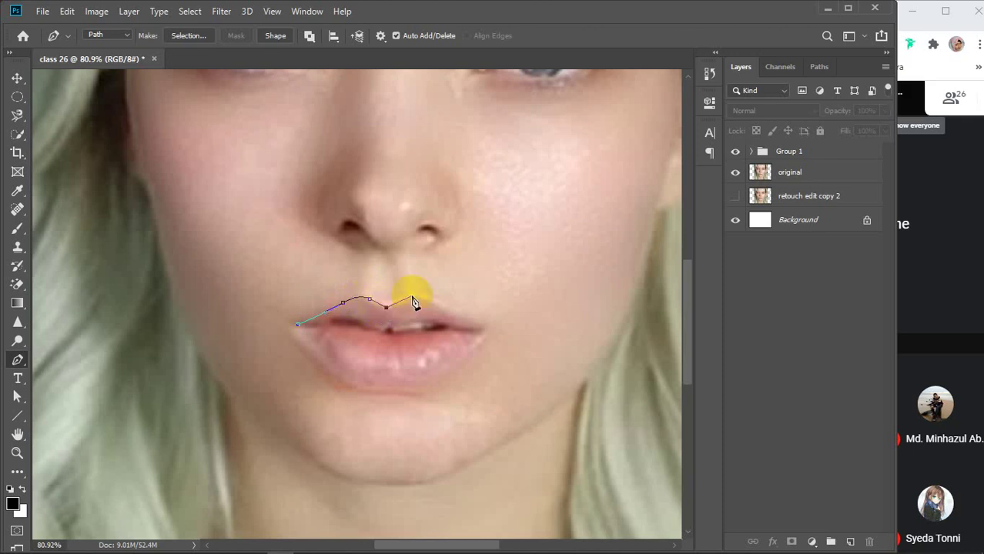
pyautogui.moveTo(413, 296); pyautogui.dragTo(453, 322)
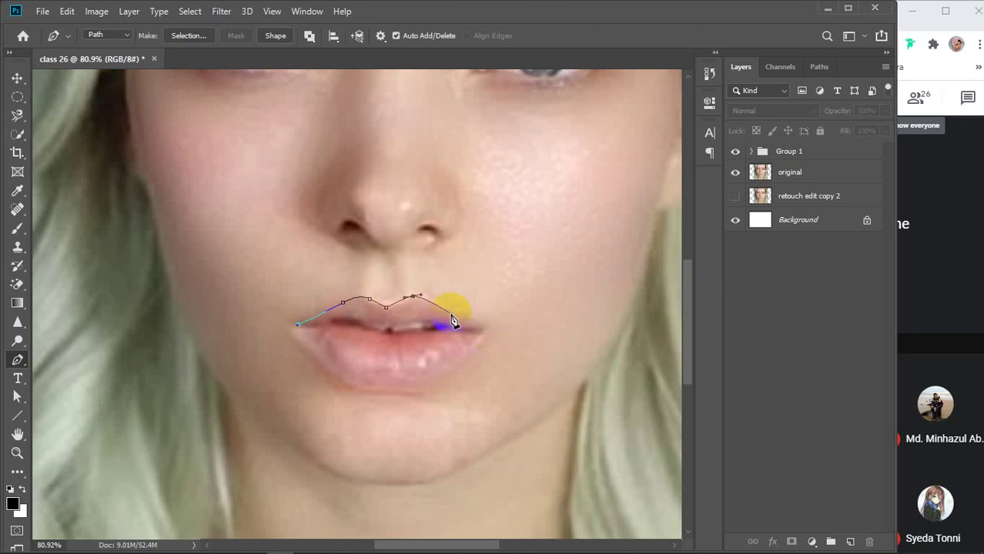
pyautogui.moveTo(452, 316); pyautogui.dragTo(472, 332)
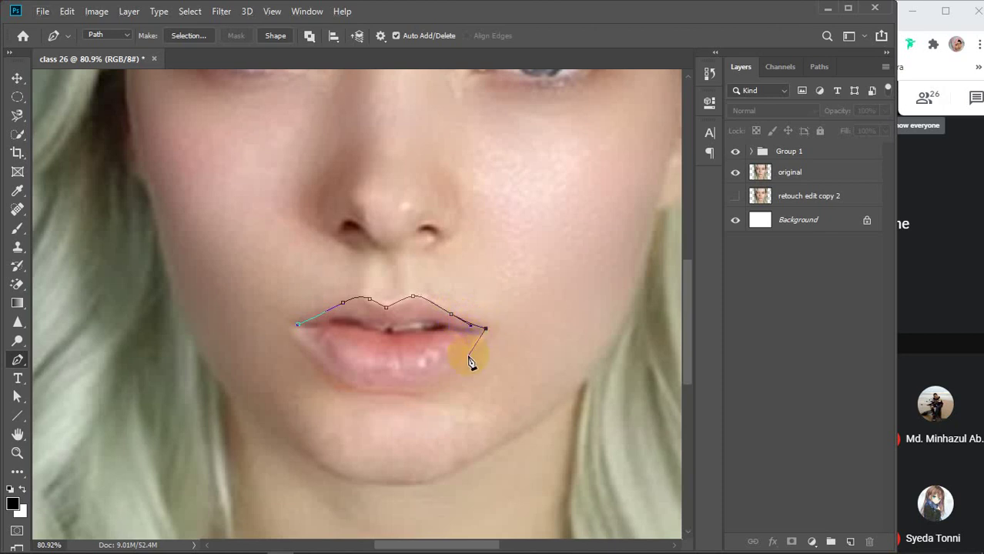
# - Continue the path around the lower lip, close it at the starting corner and convert it to a selection
pyautogui.moveTo(429, 382); pyautogui.dragTo(392, 401)
pyautogui.click(342, 382)
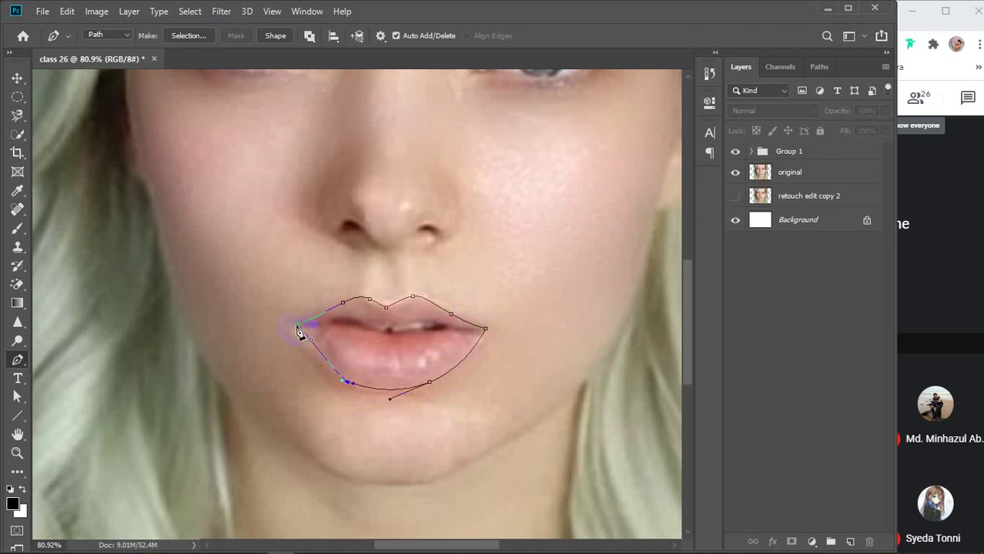
pyautogui.moveTo(298, 324); pyautogui.dragTo(285, 298)
pyautogui.hotkey('ctrl', 'Return')
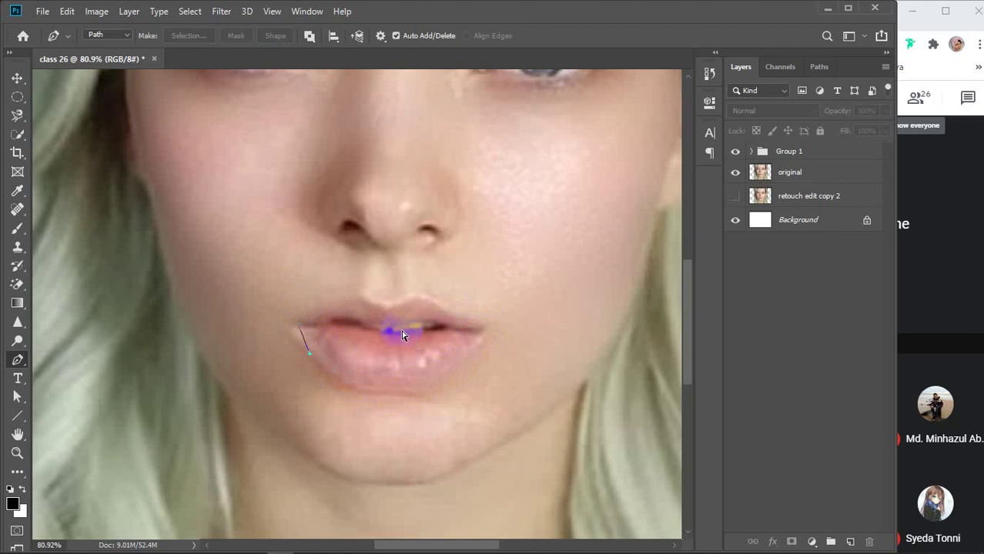
# - Add a Solid Color fill layer over the selected lips in pink ff00a8
pyautogui.click(750, 222)
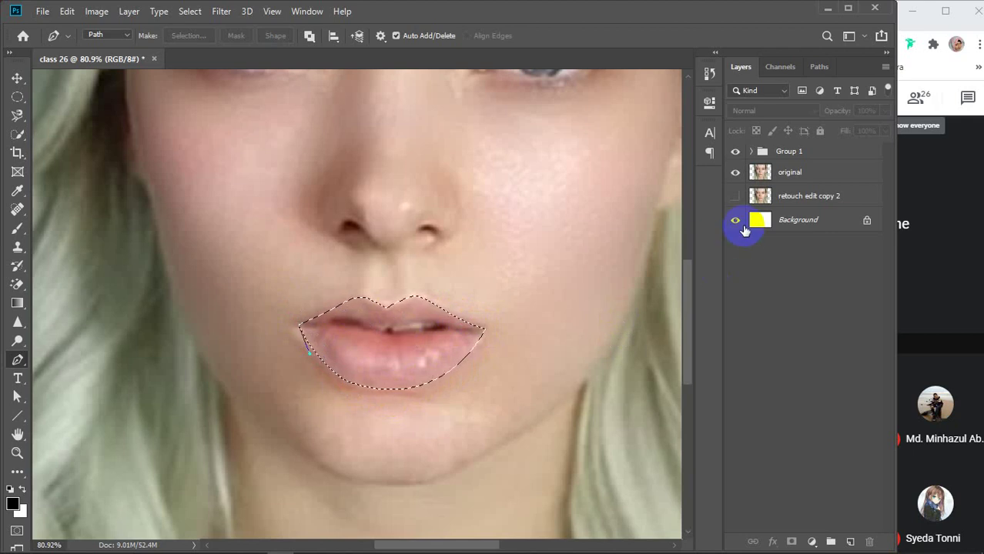
pyautogui.click(814, 539)
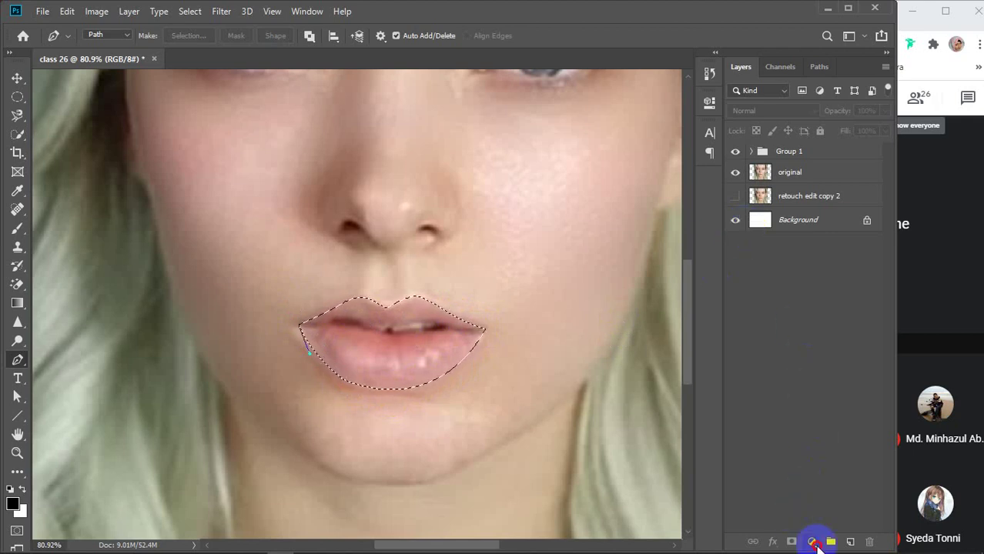
pyautogui.click(852, 293)
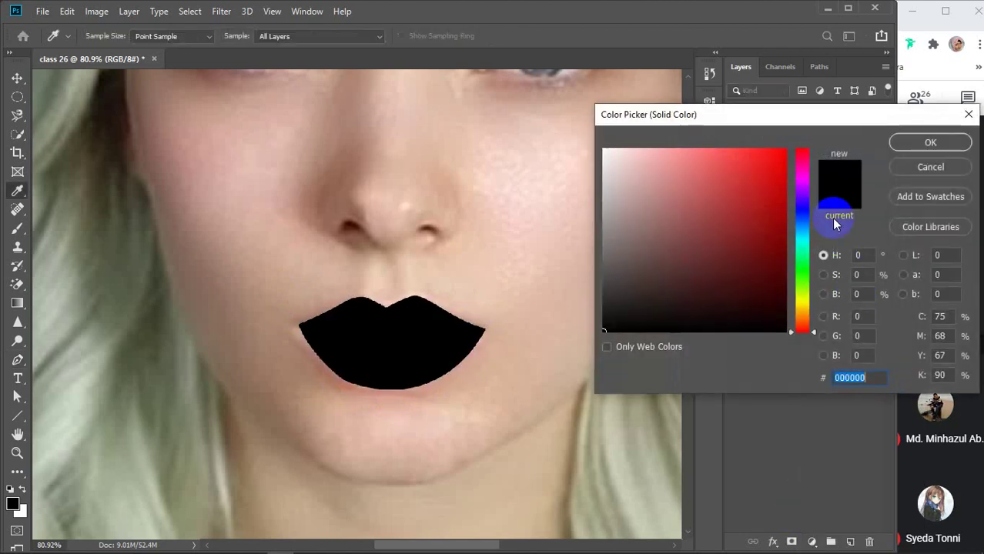
pyautogui.moveTo(798, 112); pyautogui.dragTo(787, 143)
pyautogui.moveTo(789, 216); pyautogui.dragTo(780, 171)
pyautogui.click(905, 173)
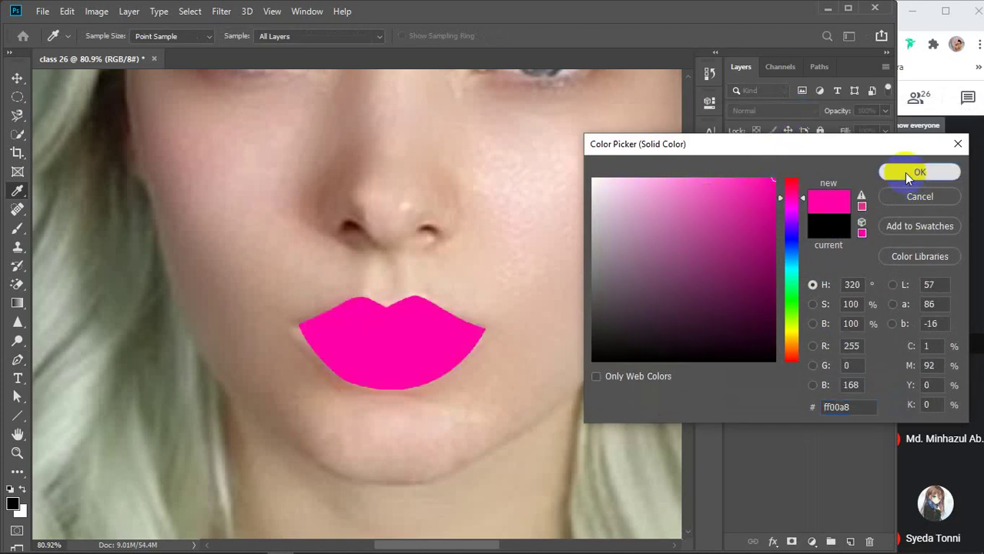
pyautogui.press('v')
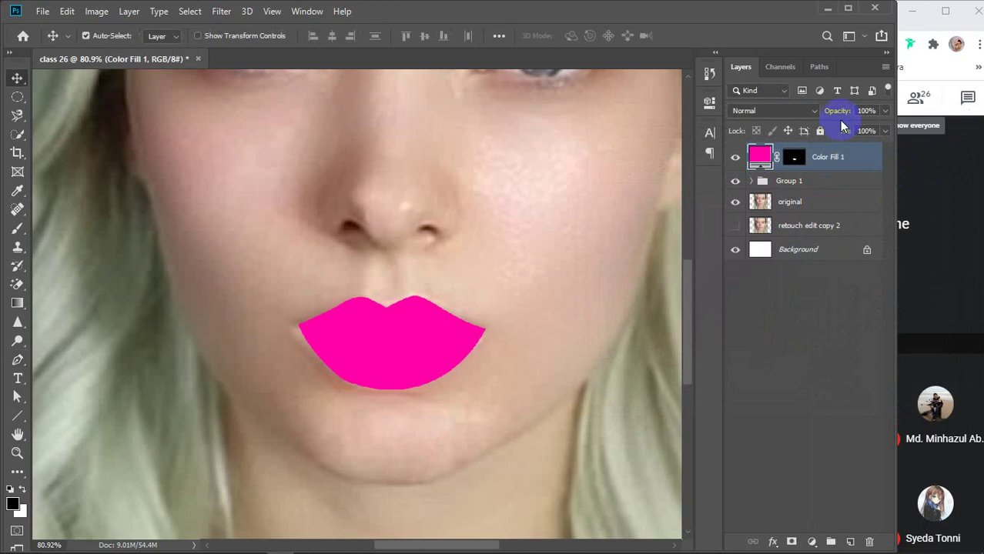
# - Set the Color Fill 1 layer's blend mode to Soft Light
pyautogui.click(792, 111)
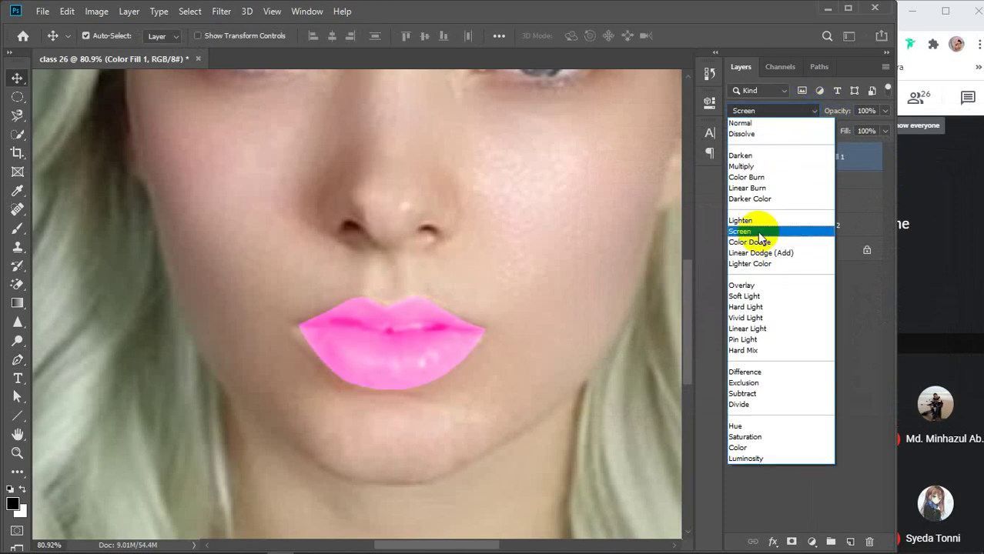
pyautogui.click(751, 296)
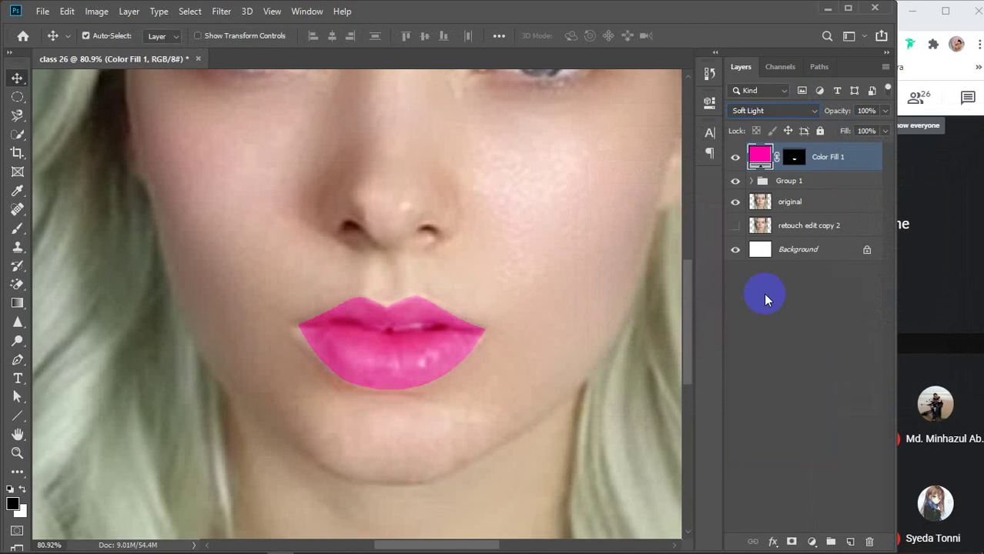
# - Open the pink lip fill's layer mask in Select and Mask and set its preview to On Layers
pyautogui.click(796, 160)
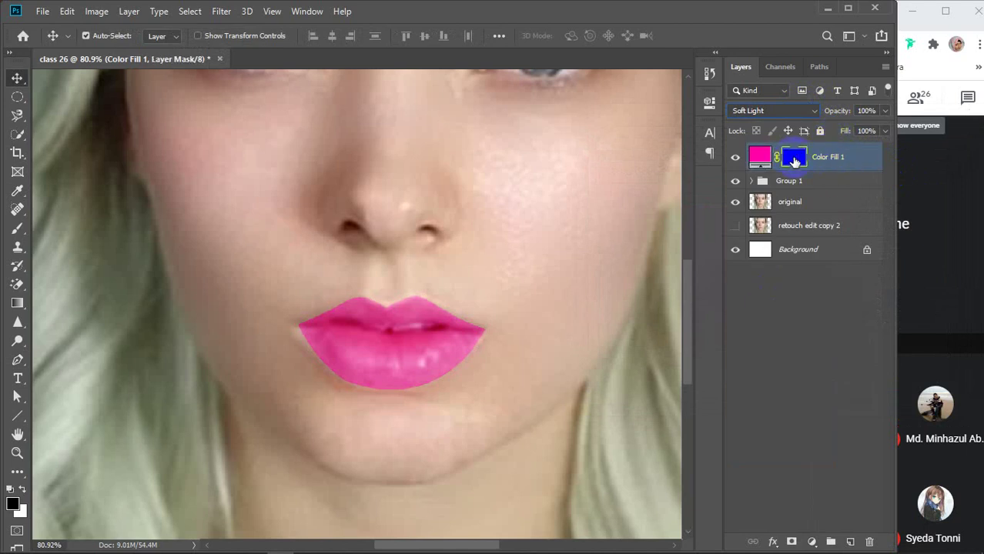
pyautogui.doubleClick(795, 159)
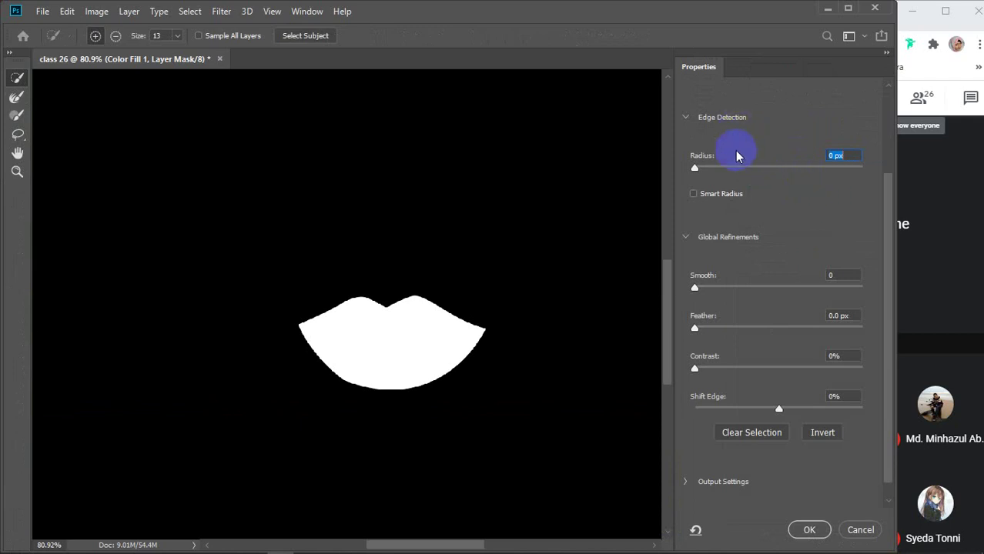
pyautogui.scroll(1, 736, 150)
pyautogui.scroll(2, 735, 152)
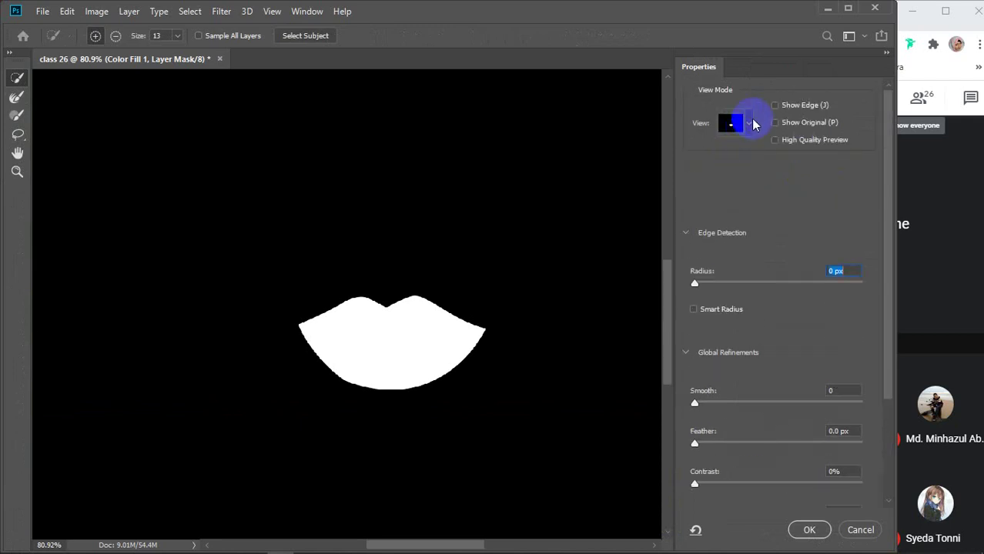
pyautogui.click(752, 124)
pyautogui.click(716, 330)
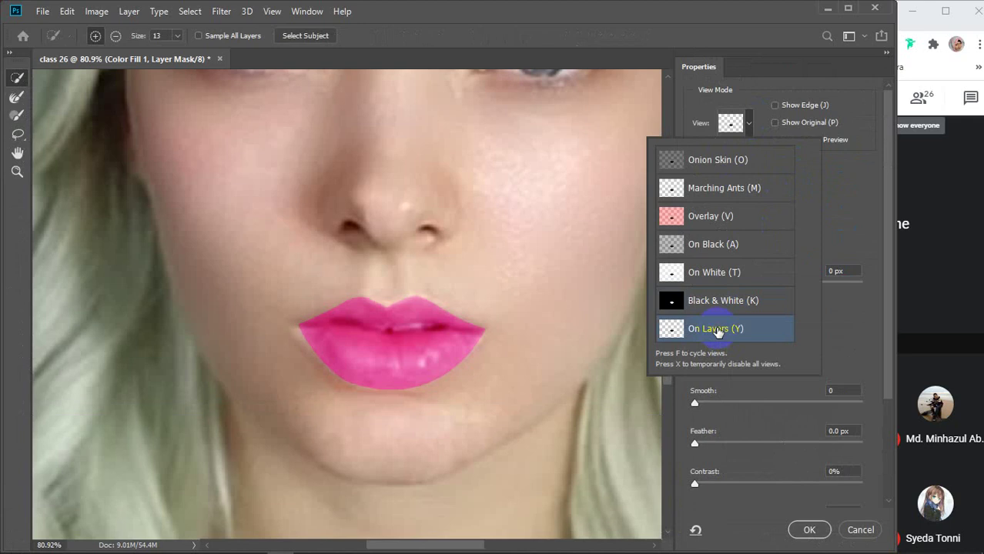
pyautogui.click(748, 125)
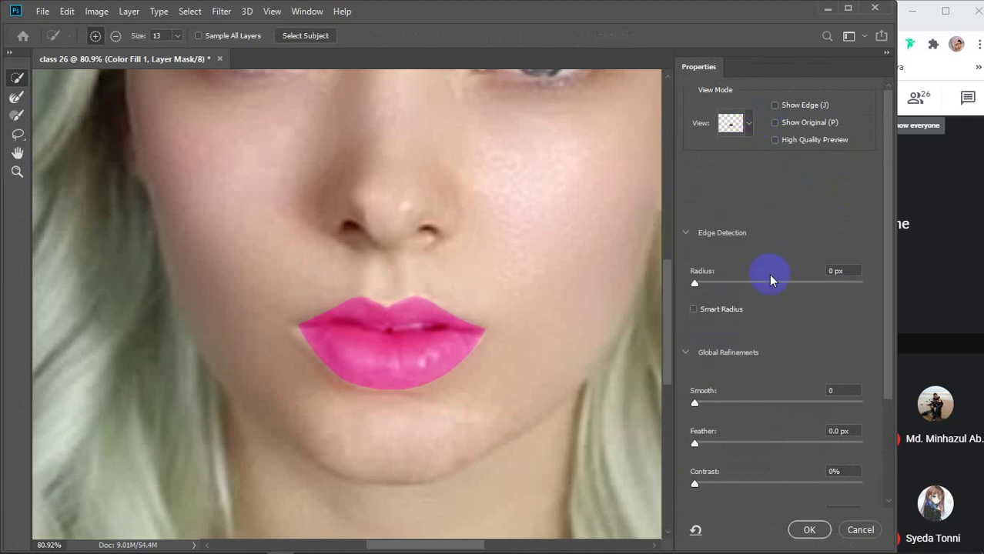
# - Set the lip mask's edge detection radius to 2 px
pyautogui.scroll(-1, 769, 273)
pyautogui.click(847, 247)
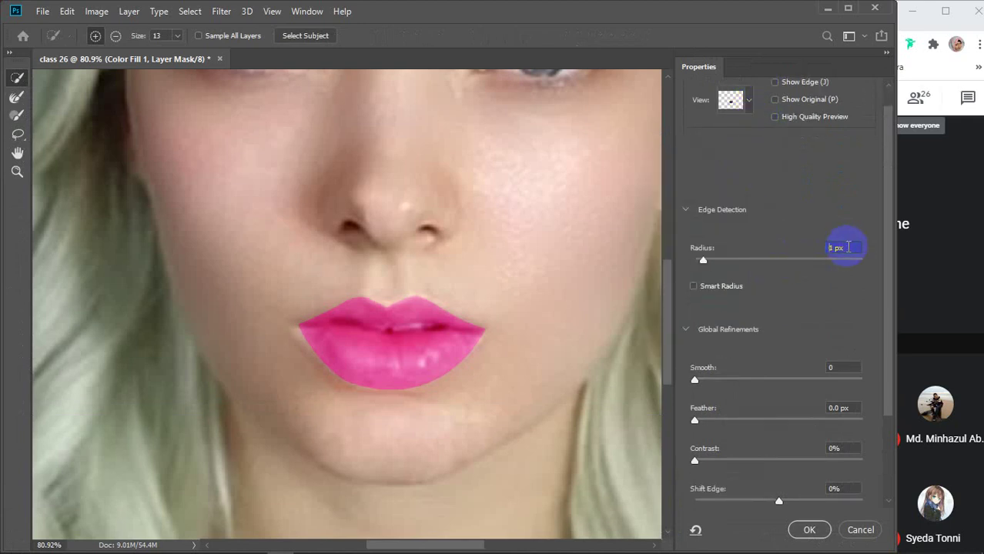
pyautogui.press('Up')
pyautogui.press('Up')
pyautogui.press('Up')
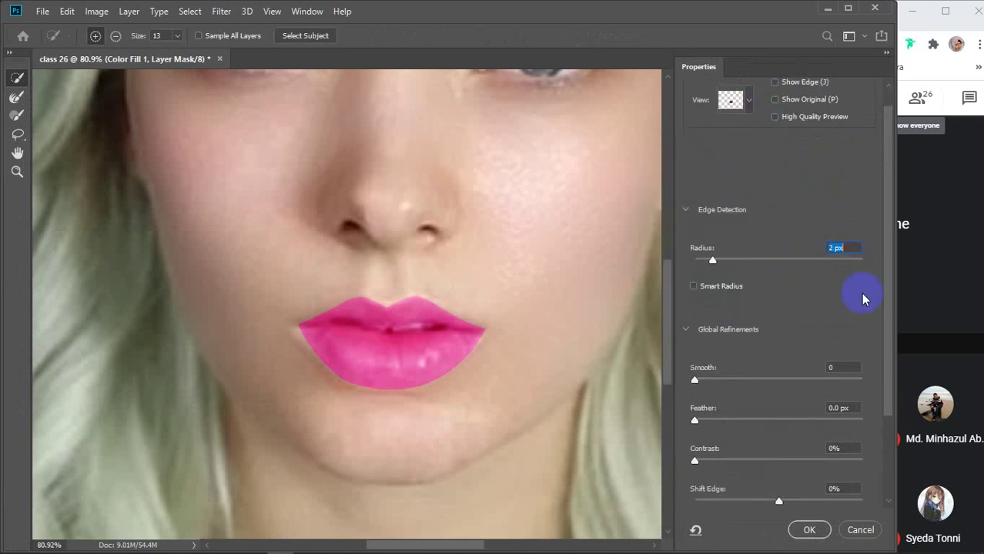
pyautogui.scroll(-4, 861, 293)
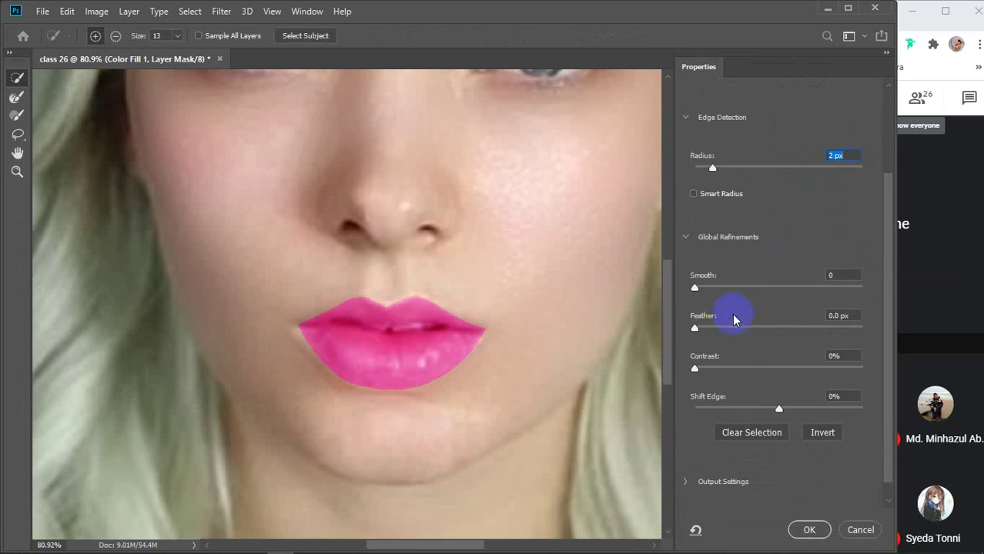
pyautogui.moveTo(341, 322)
pyautogui.mouseDown()
pyautogui.moveTo(308, 329)
pyautogui.moveTo(305, 351)
pyautogui.moveTo(325, 371)
pyautogui.moveTo(417, 391)
pyautogui.mouseUp()
pyautogui.click(838, 168)
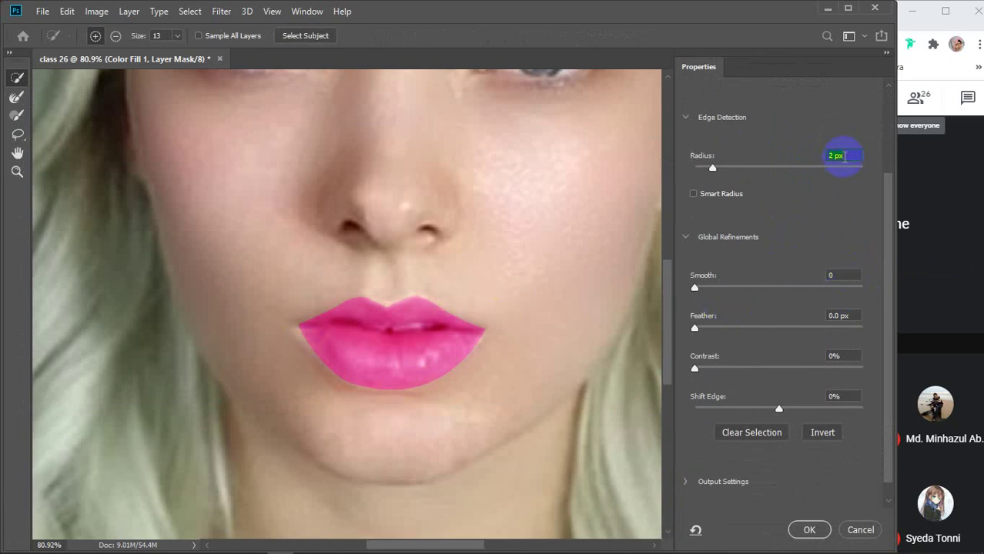
pyautogui.click(484, 341)
pyautogui.click(851, 158)
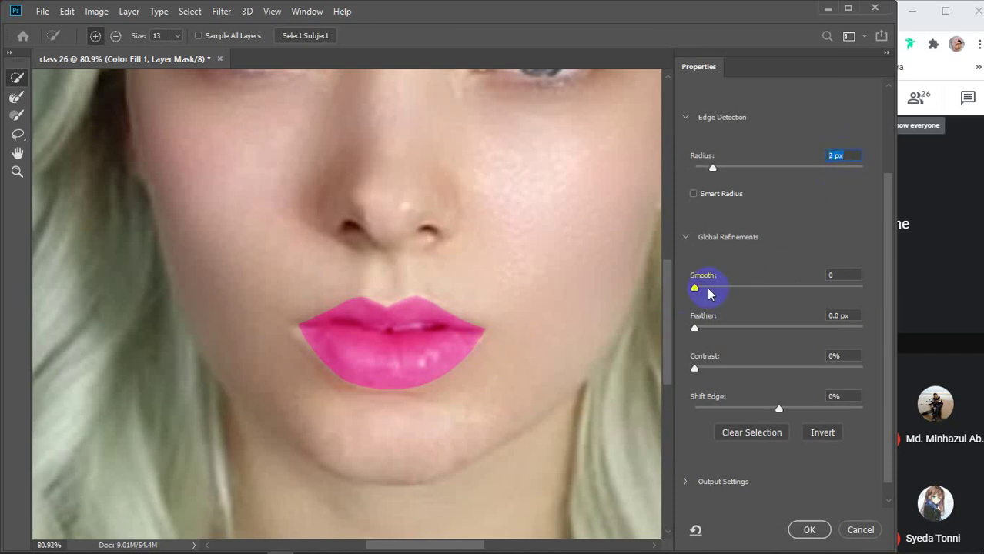
# - Set the lip mask's Smooth to 10 and Feather to 5.0 px
pyautogui.click(720, 286)
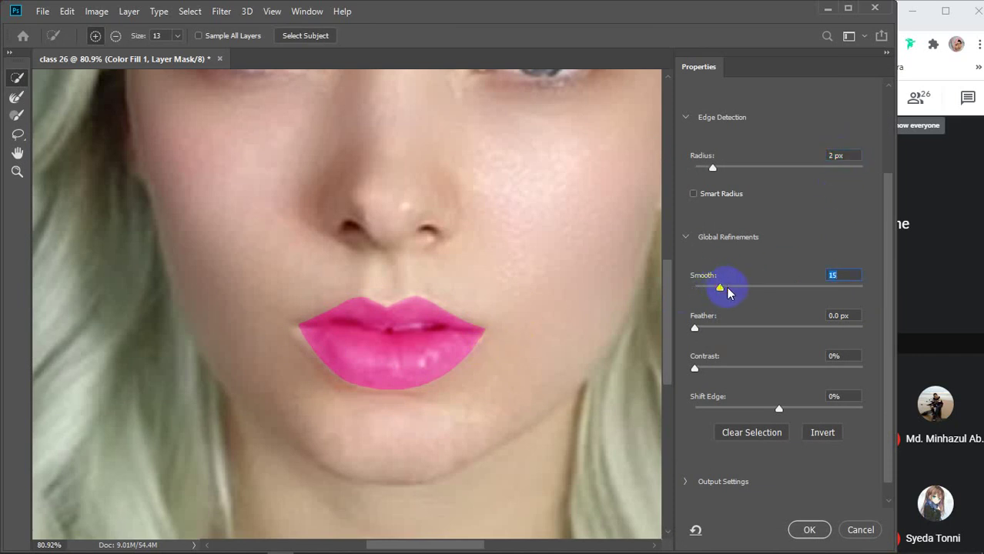
pyautogui.moveTo(727, 286); pyautogui.dragTo(711, 286)
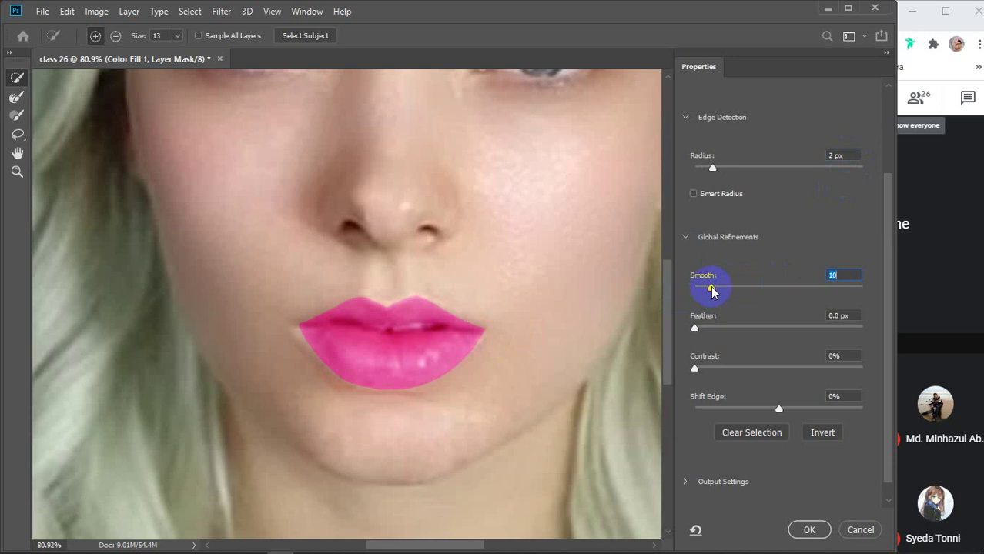
pyautogui.click(726, 330)
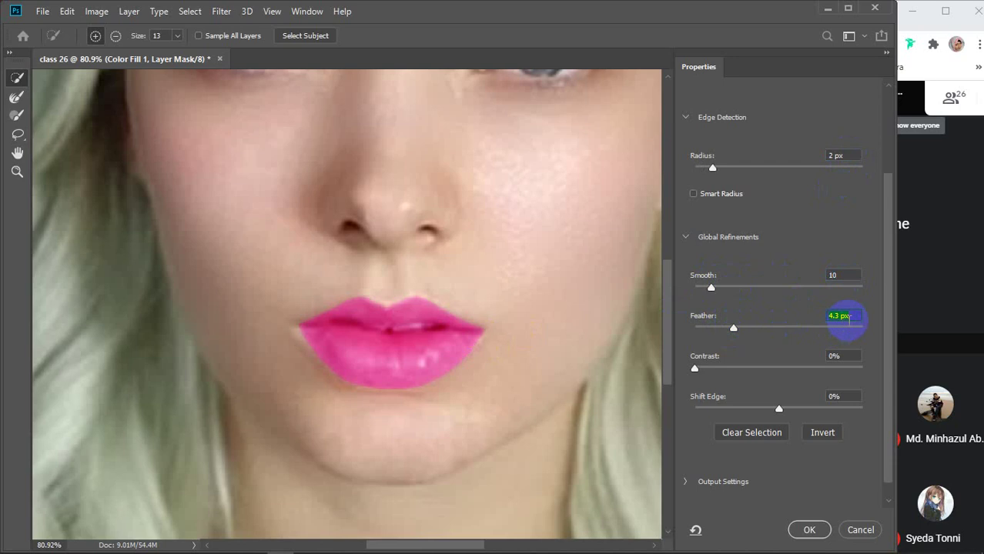
pyautogui.scroll(1, 845, 316)
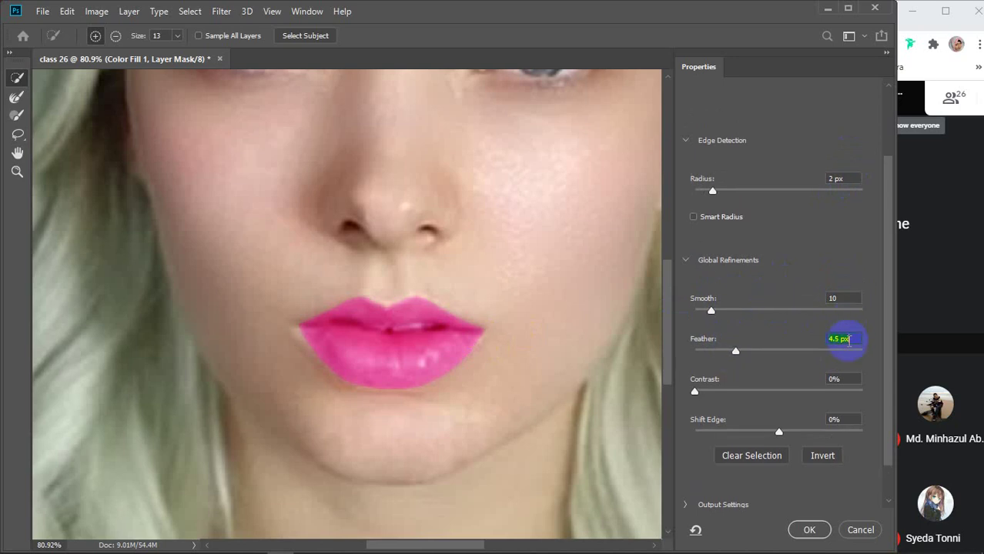
pyautogui.scroll(2, 849, 340)
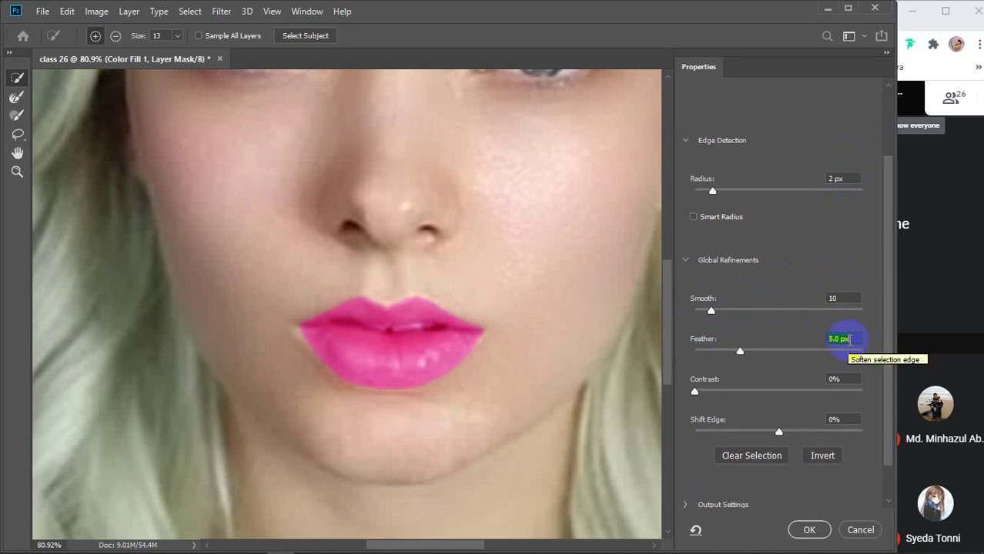
# - Set the lip mask's Contrast to 2% and apply the mask refinement
pyautogui.click(838, 380)
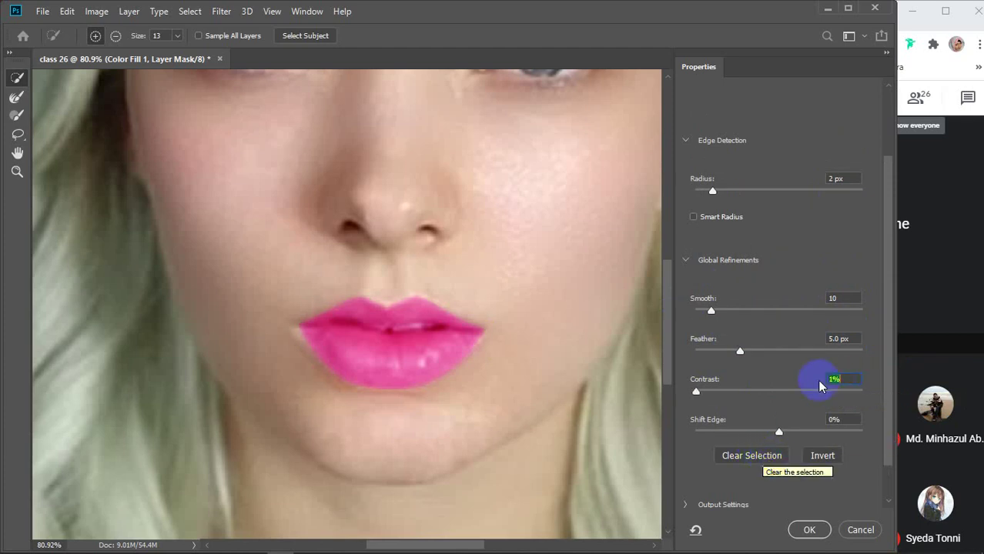
pyautogui.scroll(-3, 835, 378)
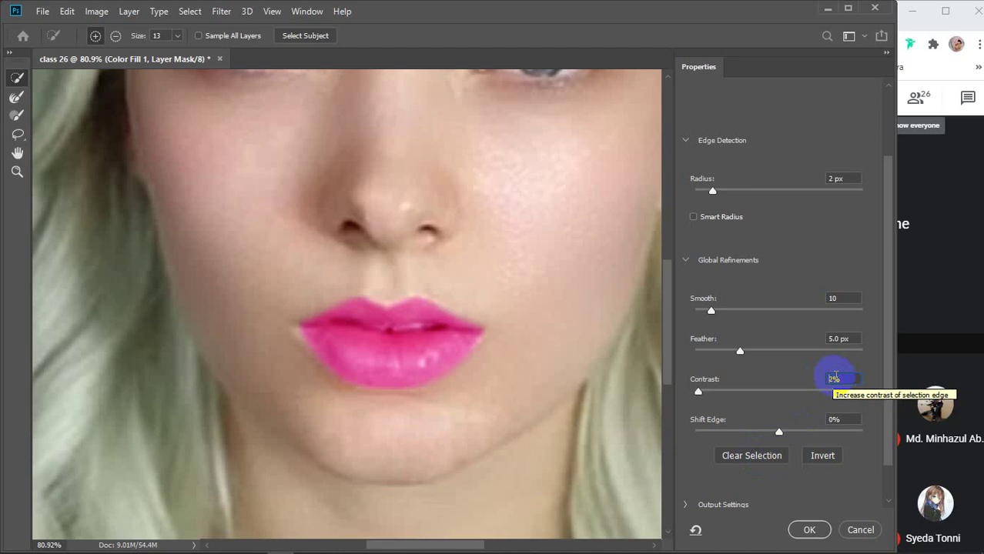
pyautogui.click(809, 530)
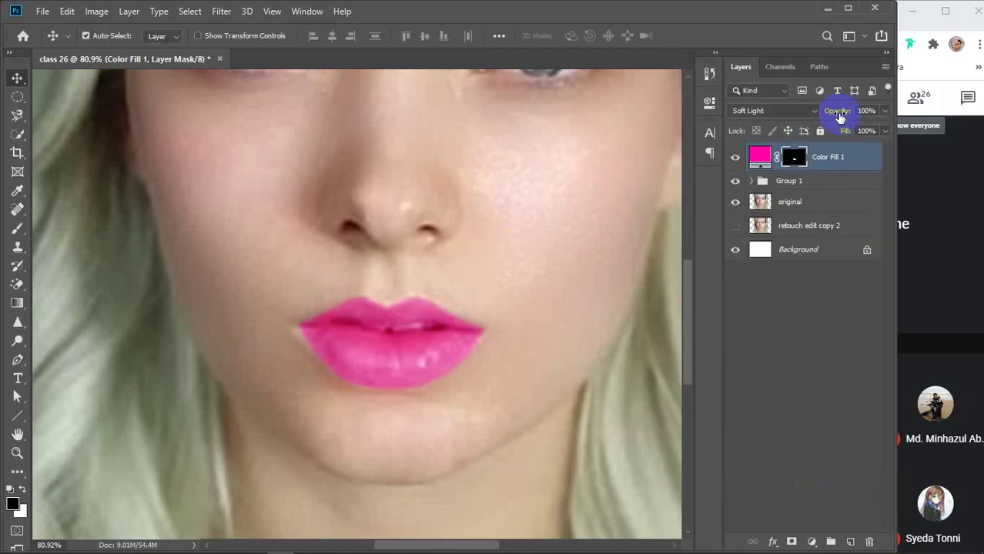
# - Reduce the Color Fill 1 layer's opacity to 77% and check the lips against the whole face
pyautogui.moveTo(839, 114); pyautogui.dragTo(814, 114)
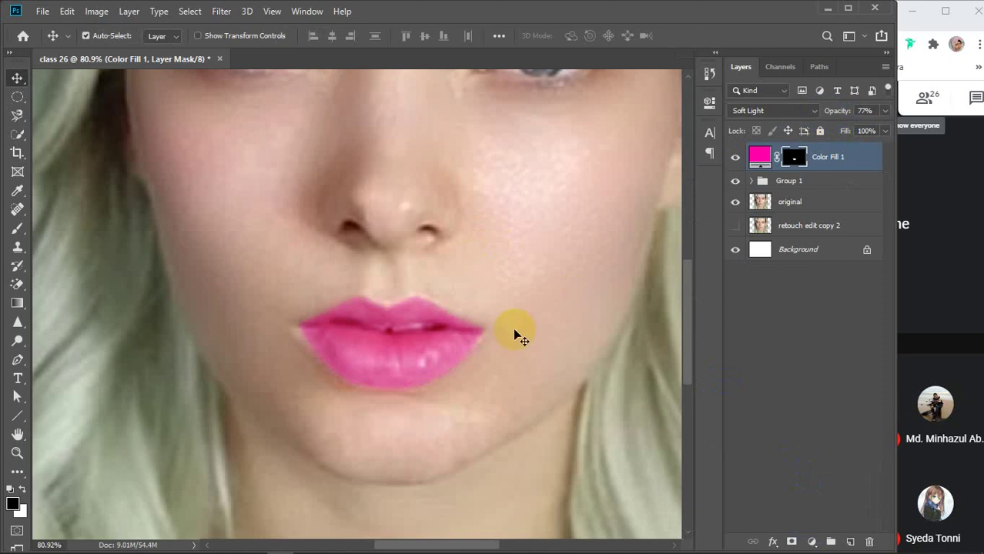
pyautogui.scroll(-5, 515, 331)
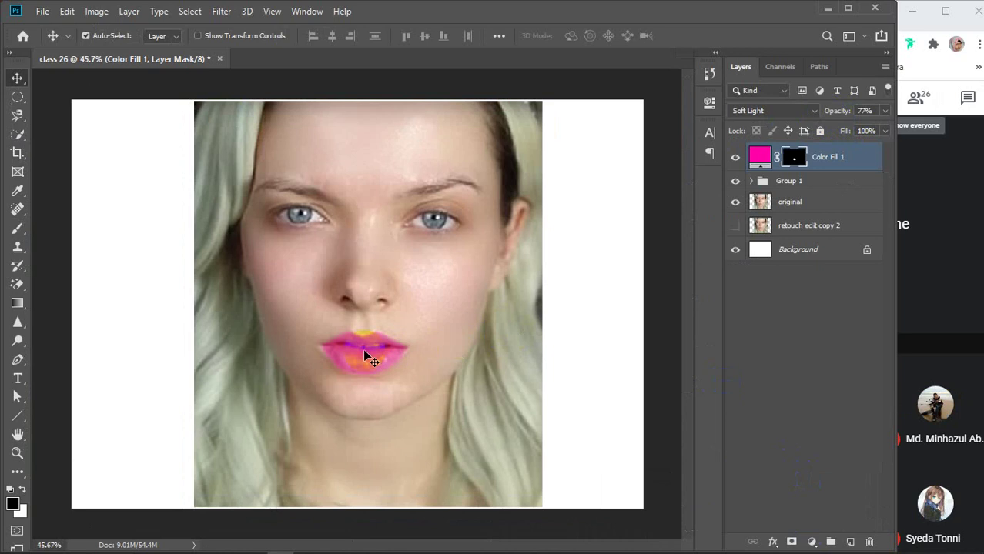
pyautogui.scroll(8, 365, 353)
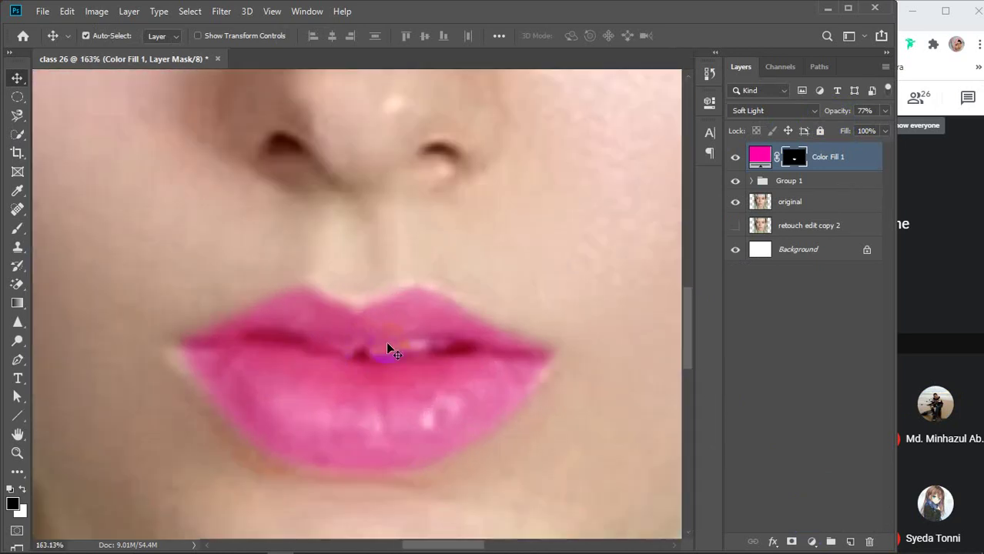
# - Target the Color Fill 1 mask and ready the Brush tool at size 15 for the teeth between the lips
pyautogui.moveTo(795, 158); pyautogui.dragTo(798, 159)
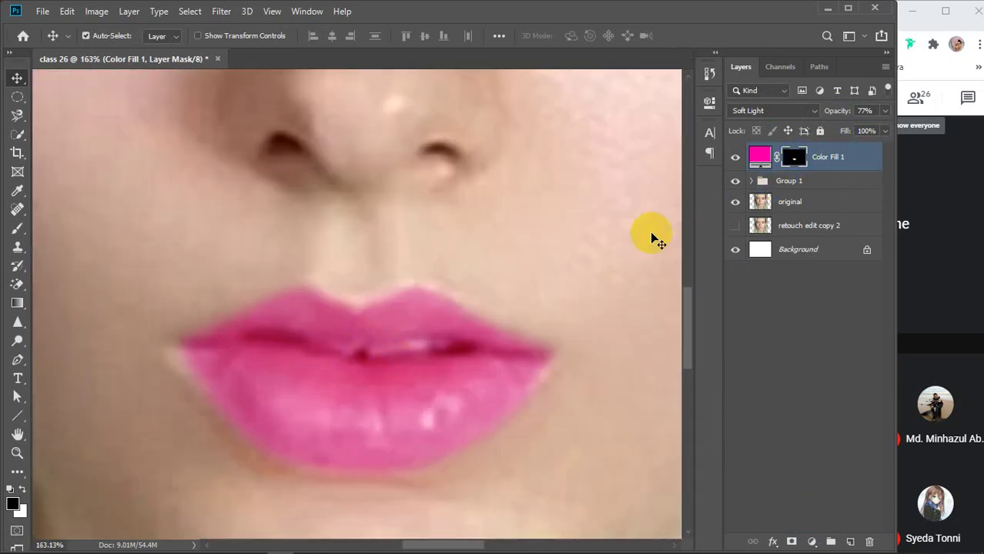
pyautogui.click(16, 231)
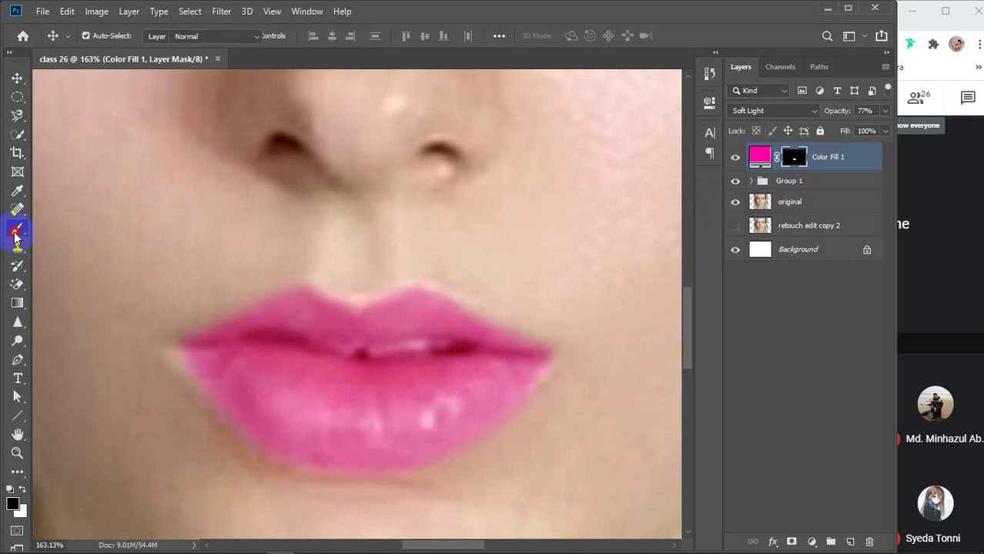
pyautogui.moveTo(389, 347); pyautogui.dragTo(412, 350)
pyautogui.press('[')
pyautogui.press('[')
pyautogui.press('[')
pyautogui.press('[')
pyautogui.press('[')
pyautogui.press('[')
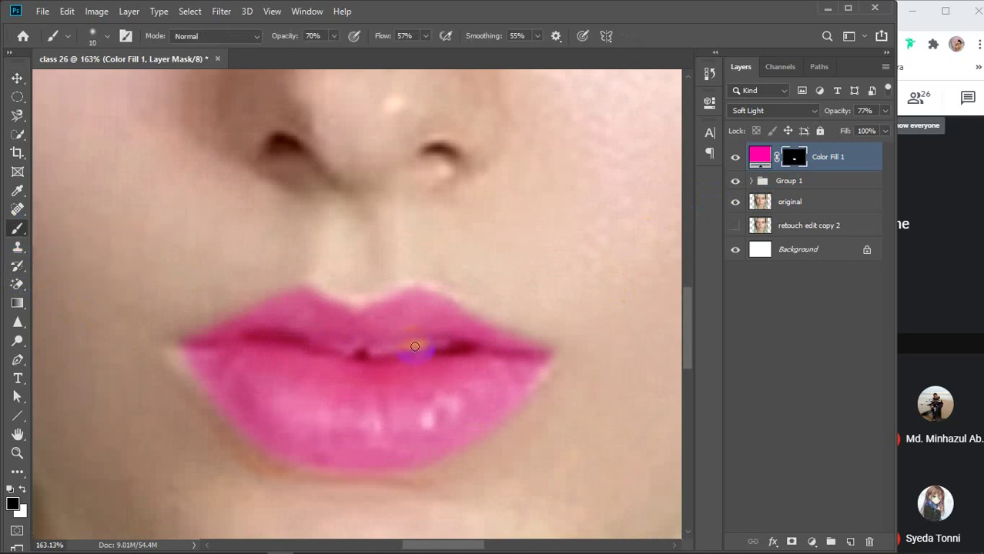
pyautogui.press(']')
pyautogui.scroll(4, 414, 347)
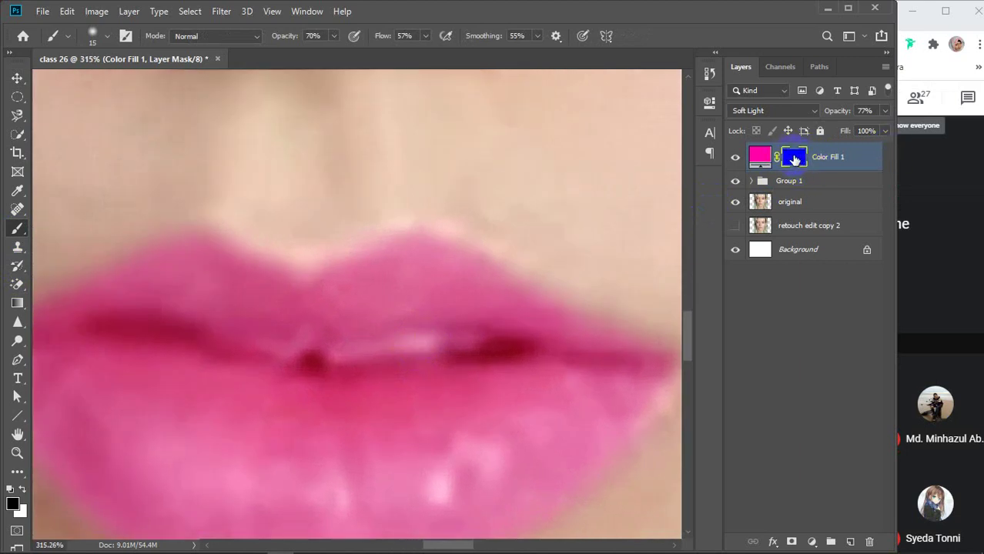
# - Try to paint the pink off the teeth on the fill's mask with black, and undo the stroke
pyautogui.moveTo(398, 350); pyautogui.dragTo(466, 339)
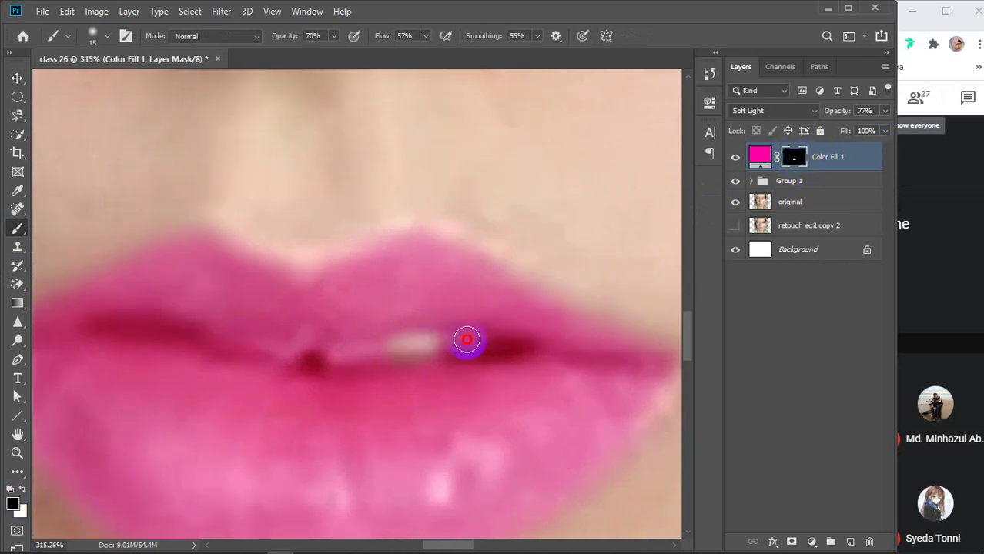
pyautogui.hotkey('ctrl', 'z')
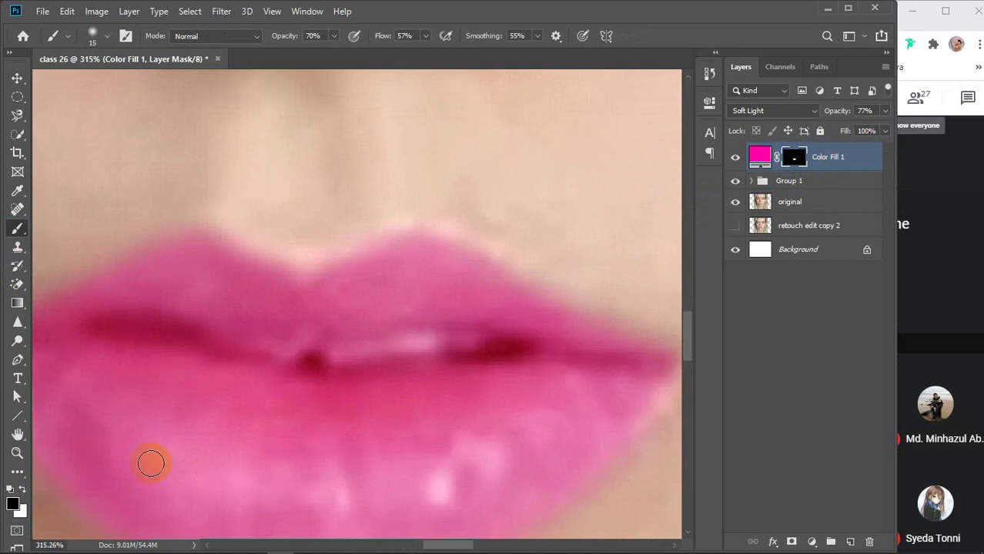
pyautogui.press('d')
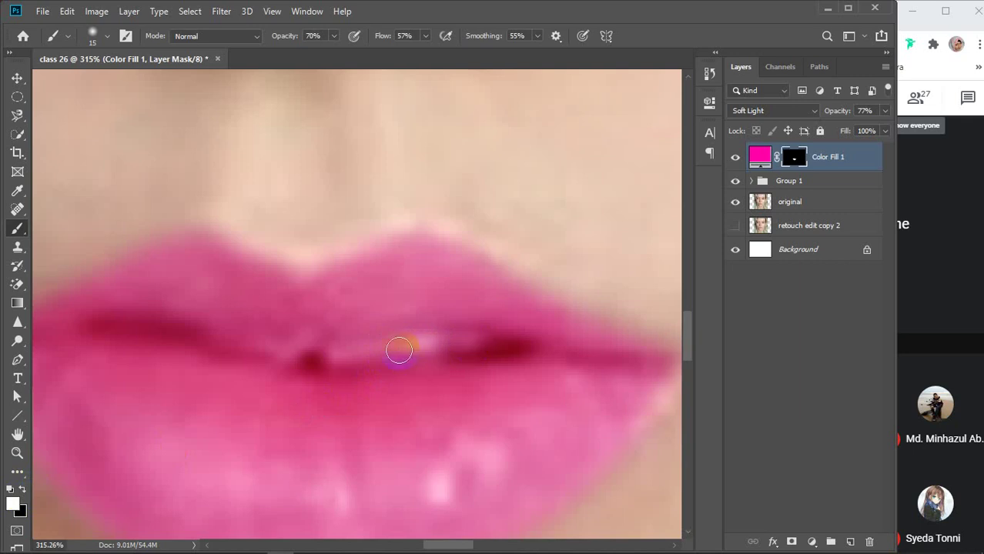
pyautogui.click(761, 157)
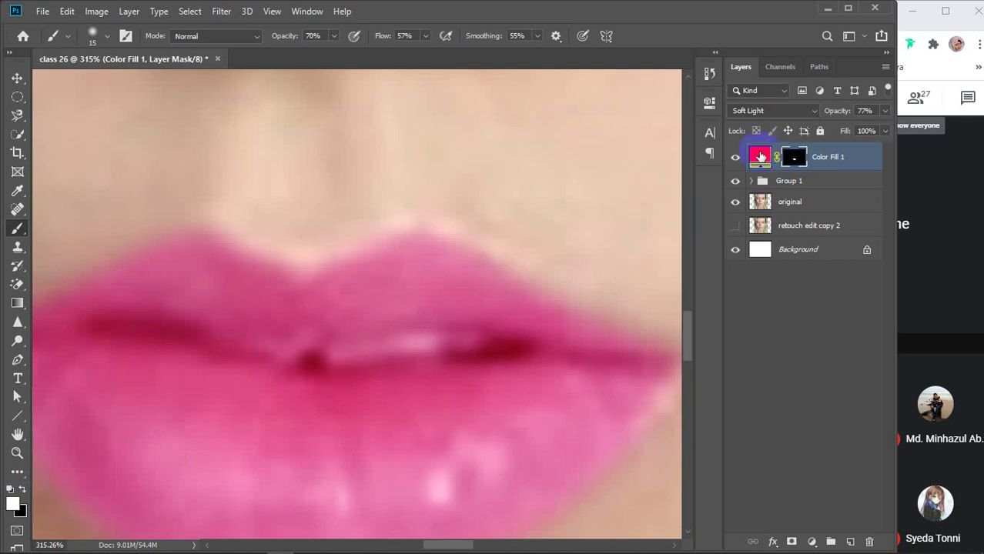
pyautogui.click(795, 158)
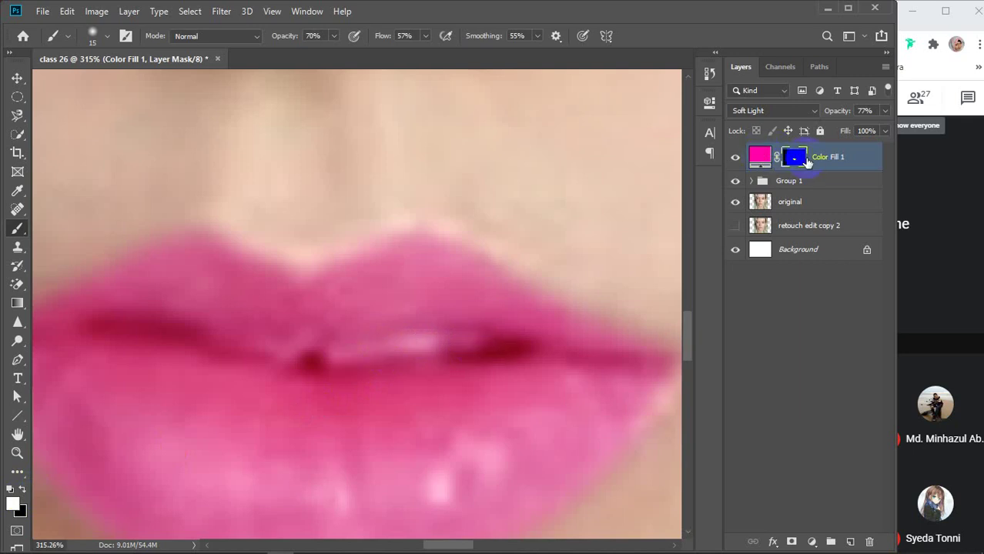
pyautogui.hotkey('ctrl', 'i')
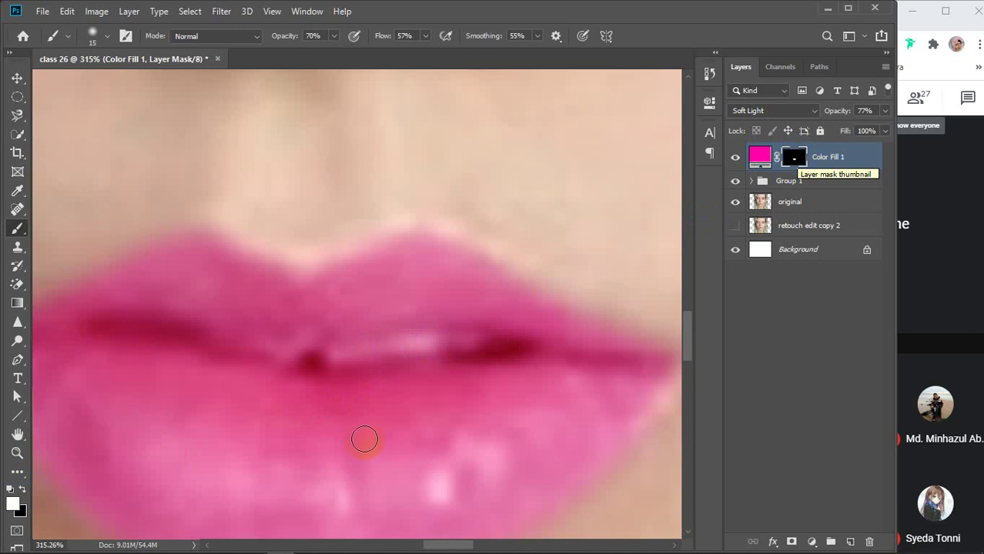
# - Paint black on the Color Fill 1 mask over the teeth, shrinking the brush to size 9, and check the whole face
pyautogui.click(20, 491)
pyautogui.scroll(1, 436, 344)
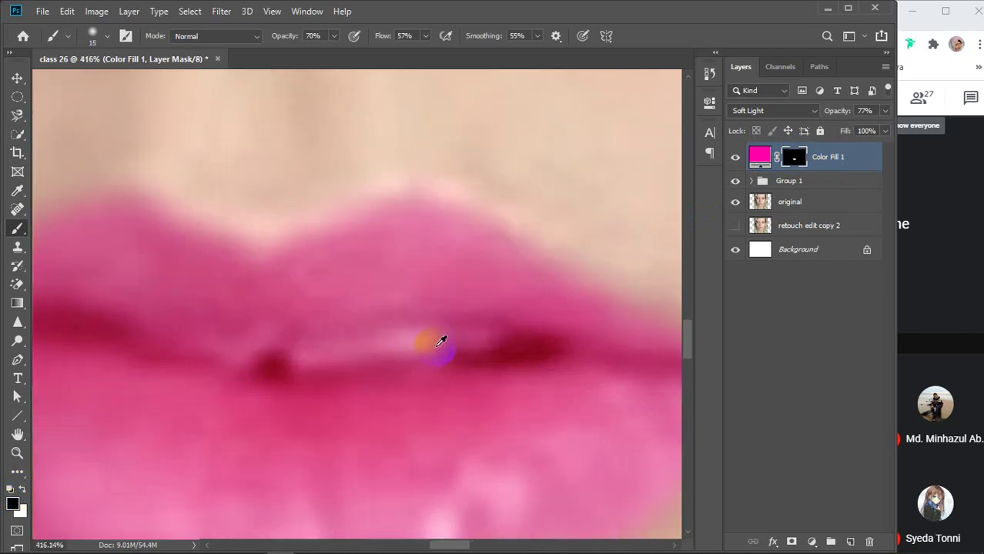
pyautogui.click(413, 345)
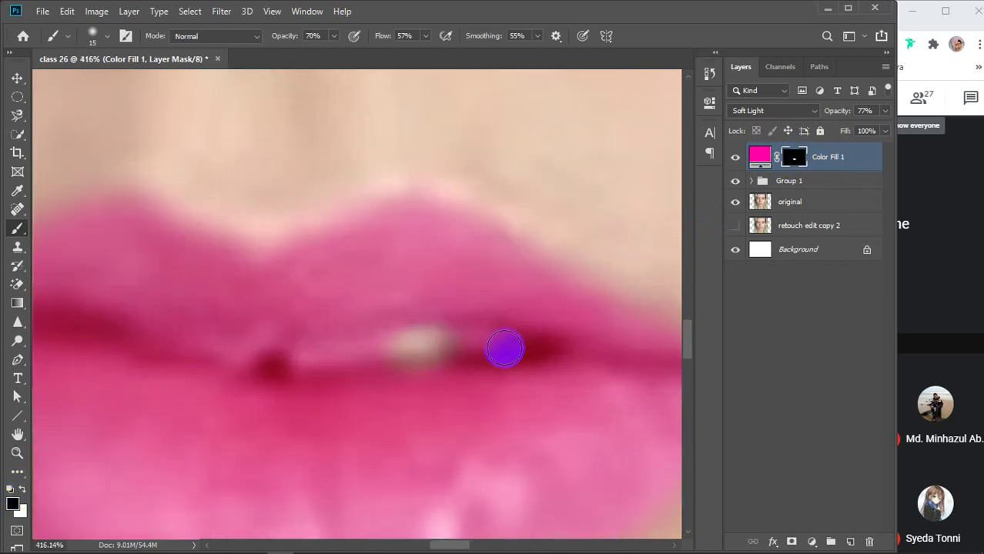
pyautogui.press('[')
pyautogui.press('[')
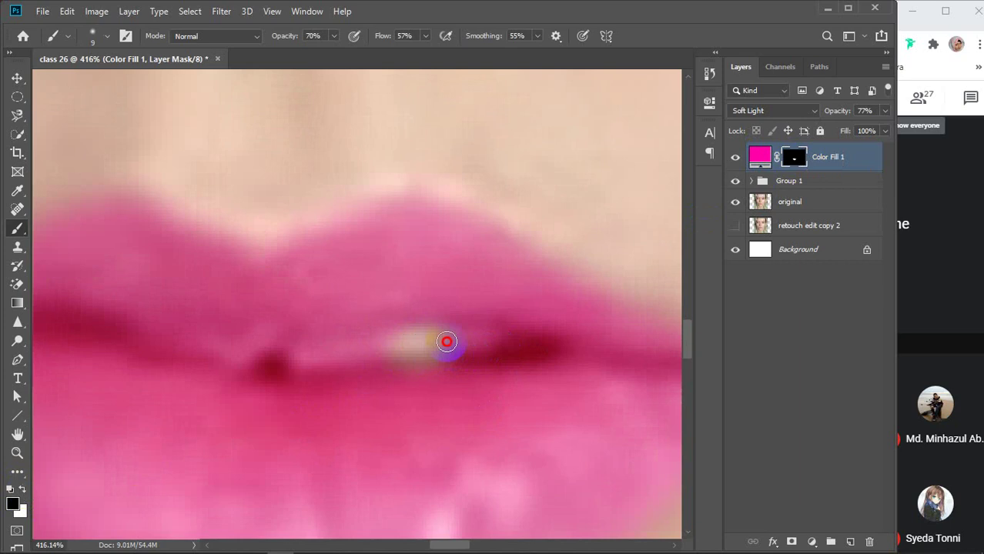
pyautogui.moveTo(530, 347)
pyautogui.mouseDown()
pyautogui.moveTo(296, 358)
pyautogui.moveTo(393, 346)
pyautogui.moveTo(353, 347)
pyautogui.moveTo(281, 366)
pyautogui.moveTo(341, 351)
pyautogui.moveTo(323, 367)
pyautogui.moveTo(424, 348)
pyautogui.moveTo(385, 350)
pyautogui.moveTo(454, 349)
pyautogui.moveTo(409, 362)
pyautogui.mouseUp()
pyautogui.scroll(-5, 412, 360)
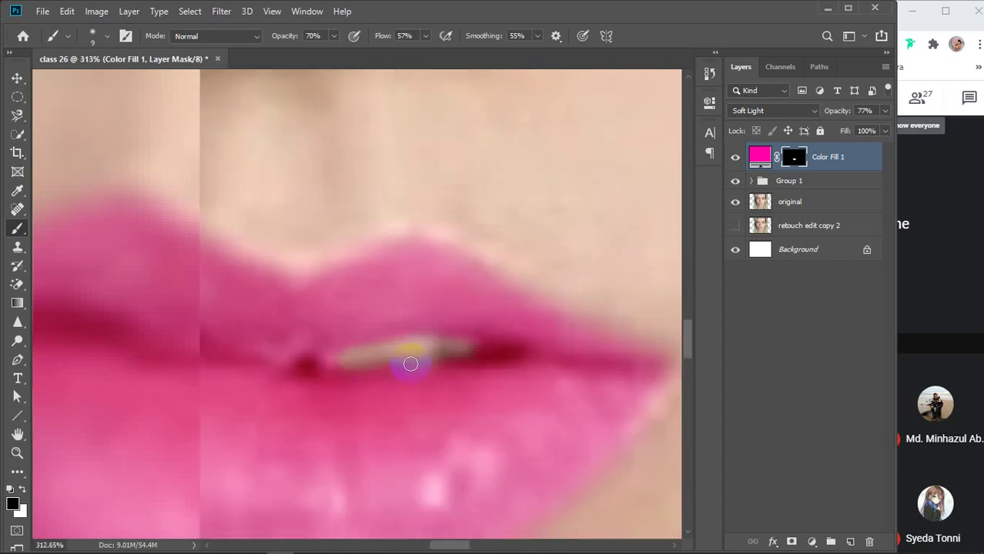
pyautogui.scroll(-4, 416, 357)
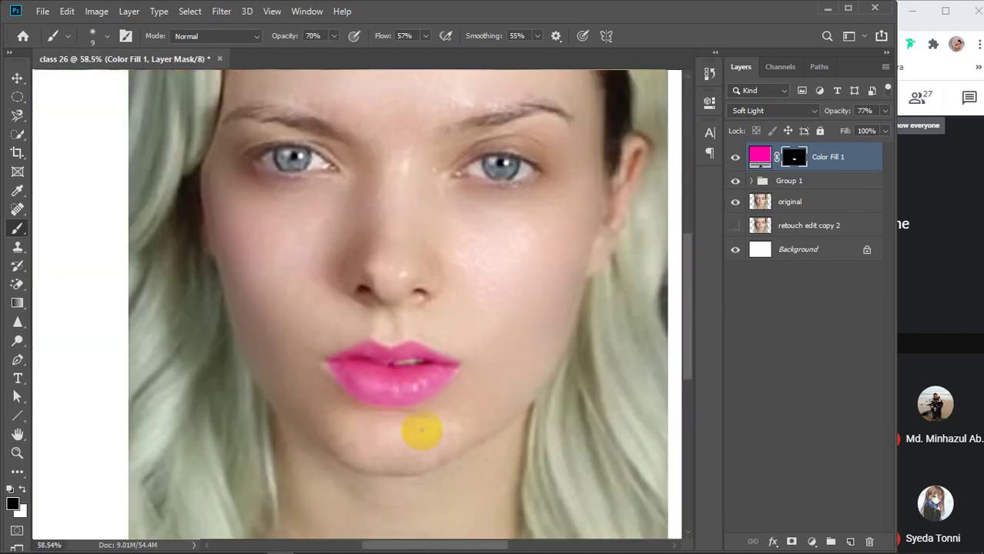
pyautogui.scroll(-2, 420, 435)
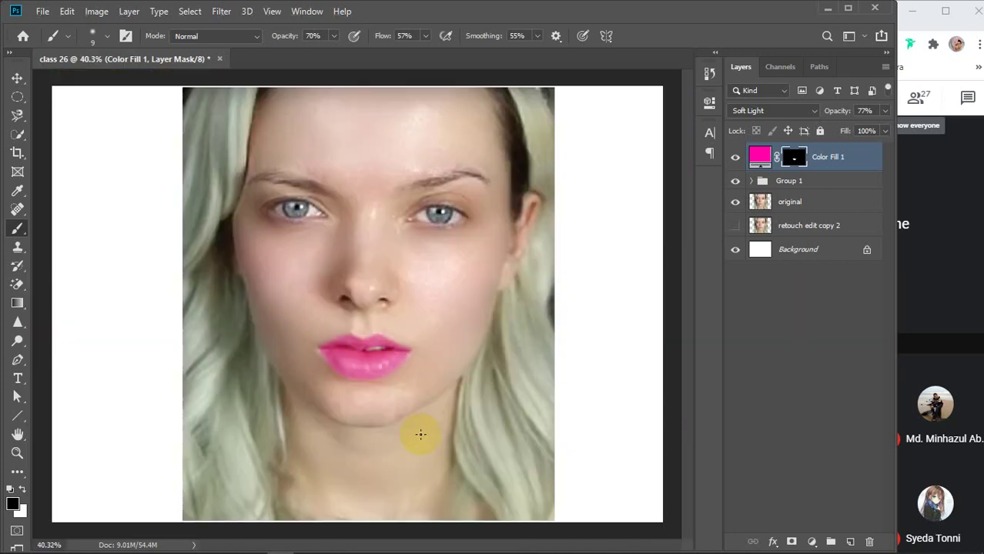
# - Try to paint the fill off the dark gap between the lips, and undo the size 9 strokes on the mask
pyautogui.scroll(4, 391, 385)
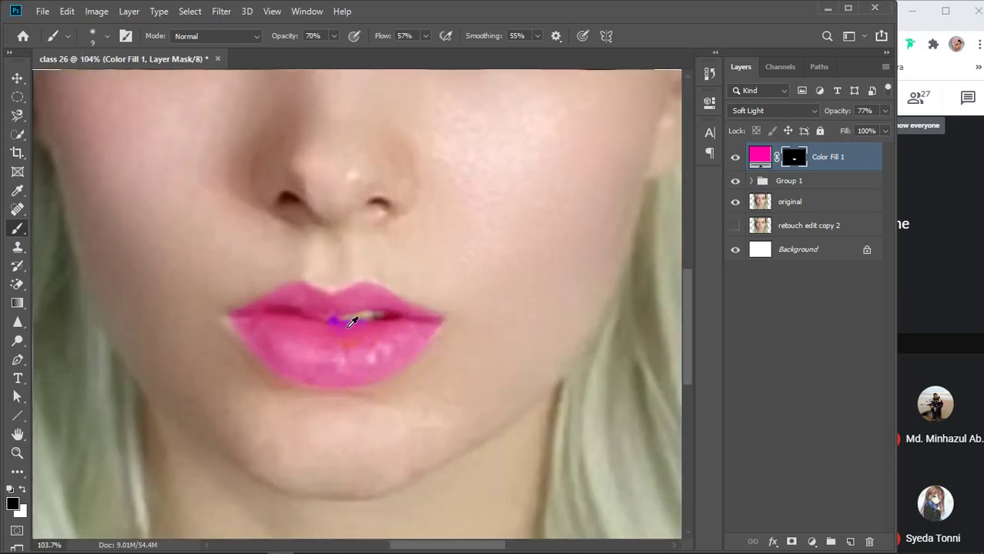
pyautogui.scroll(3, 352, 321)
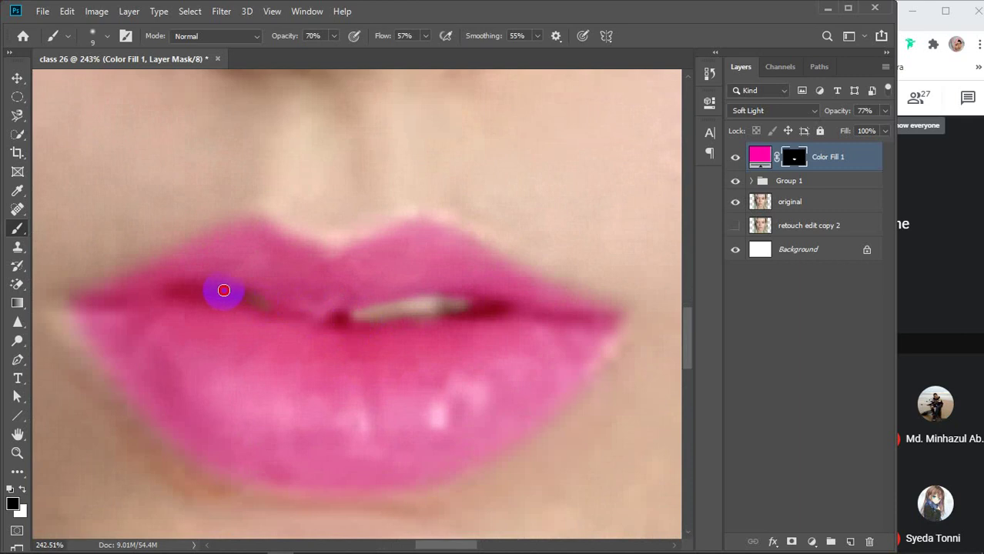
pyautogui.moveTo(224, 288); pyautogui.dragTo(306, 303)
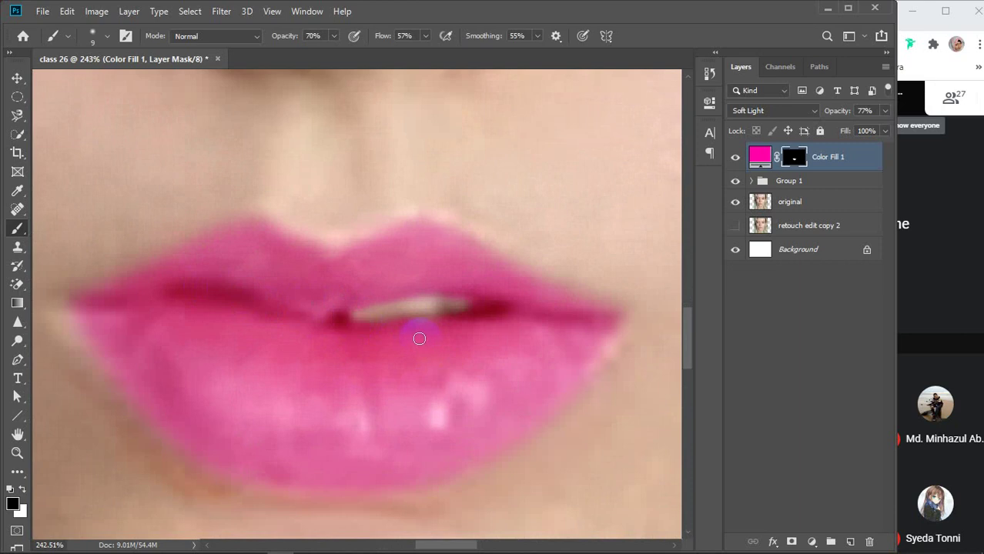
pyautogui.click(793, 157)
pyautogui.moveTo(793, 159); pyautogui.dragTo(796, 164)
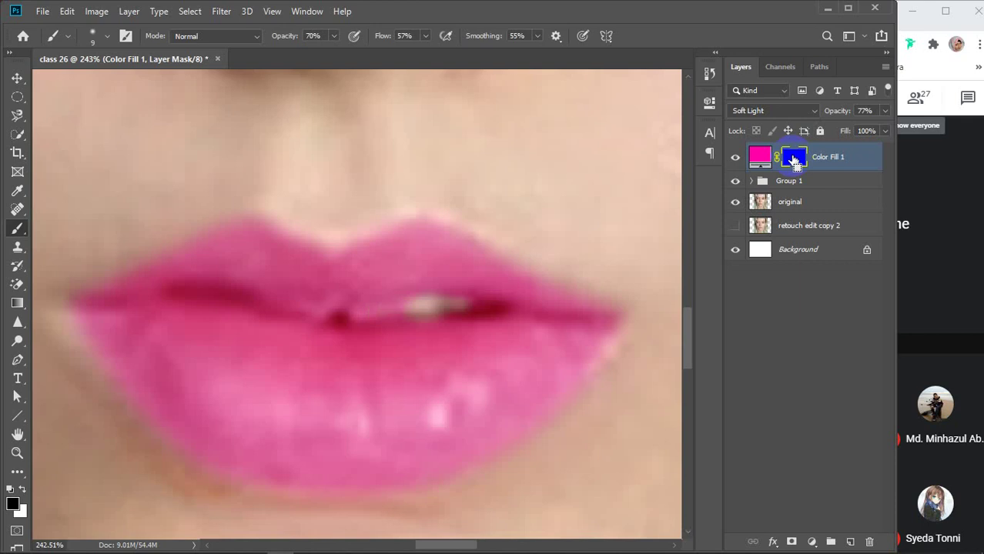
pyautogui.moveTo(794, 159); pyautogui.dragTo(488, 301)
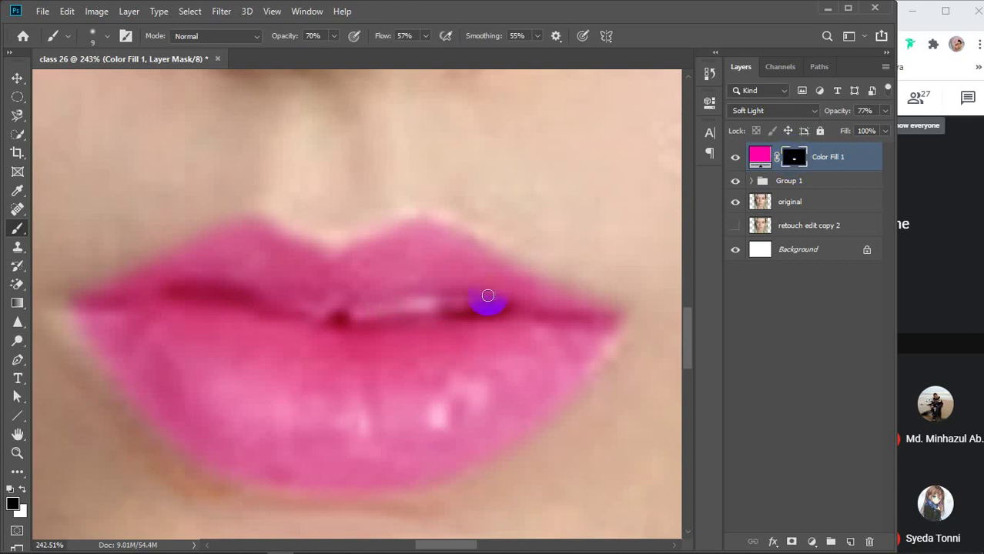
# - Paint the pink off the visible teeth on the Color Fill 1 mask with a black brush at size 5
pyautogui.scroll(3, 413, 304)
pyautogui.scroll(2, 413, 304)
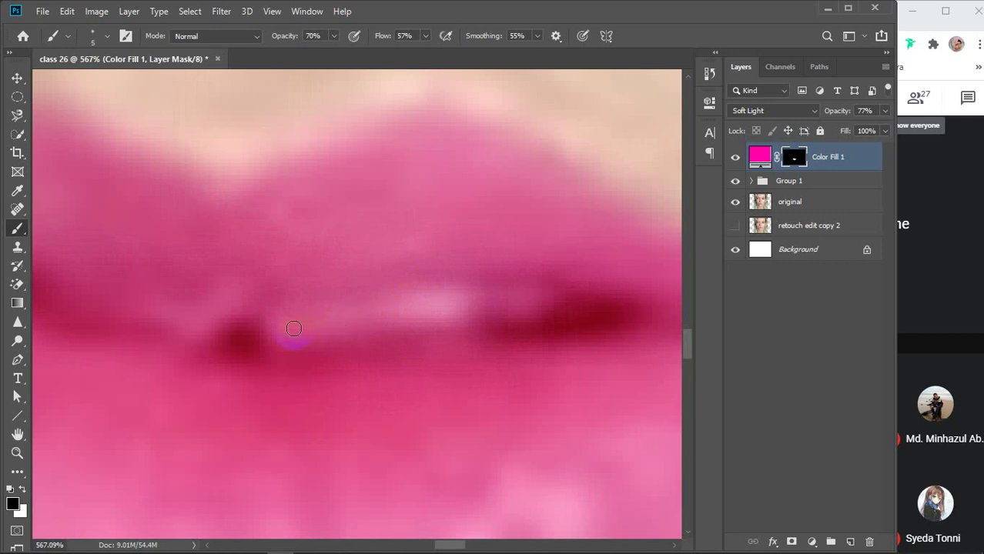
pyautogui.moveTo(279, 334)
pyautogui.mouseDown()
pyautogui.moveTo(435, 306)
pyautogui.moveTo(506, 312)
pyautogui.moveTo(432, 298)
pyautogui.moveTo(401, 306)
pyautogui.moveTo(469, 300)
pyautogui.moveTo(492, 324)
pyautogui.moveTo(419, 311)
pyautogui.moveTo(471, 311)
pyautogui.mouseUp()
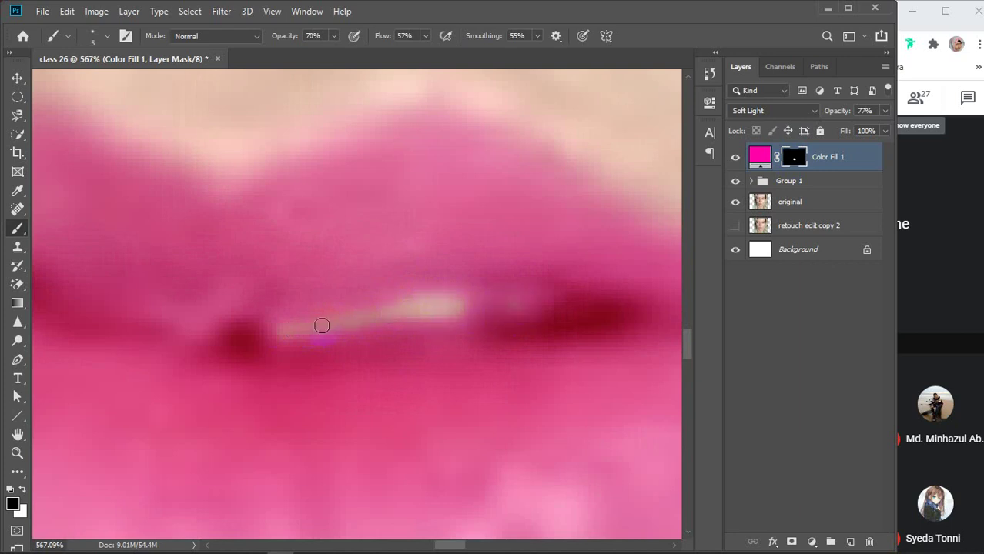
pyautogui.scroll(-8, 462, 301)
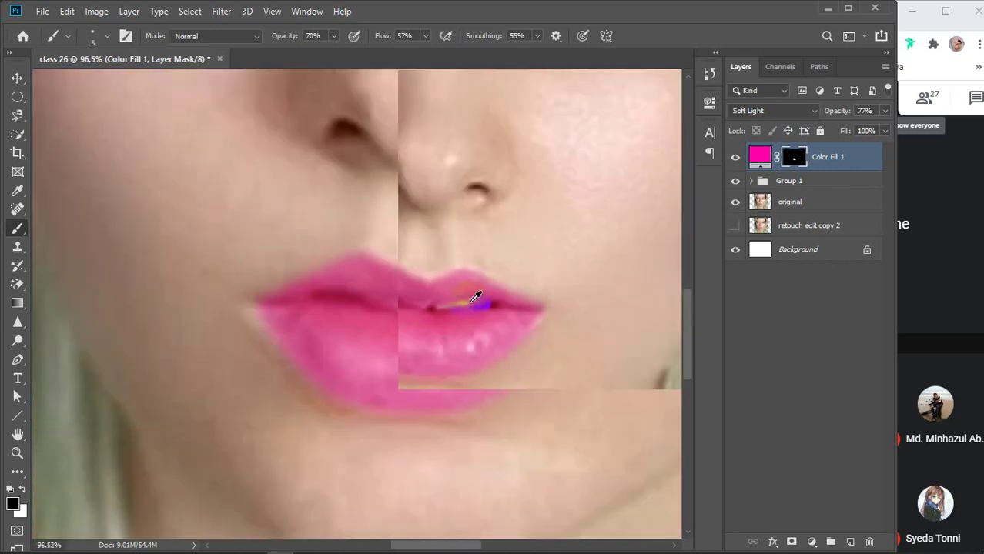
pyautogui.scroll(-4, 476, 298)
pyautogui.click(540, 344)
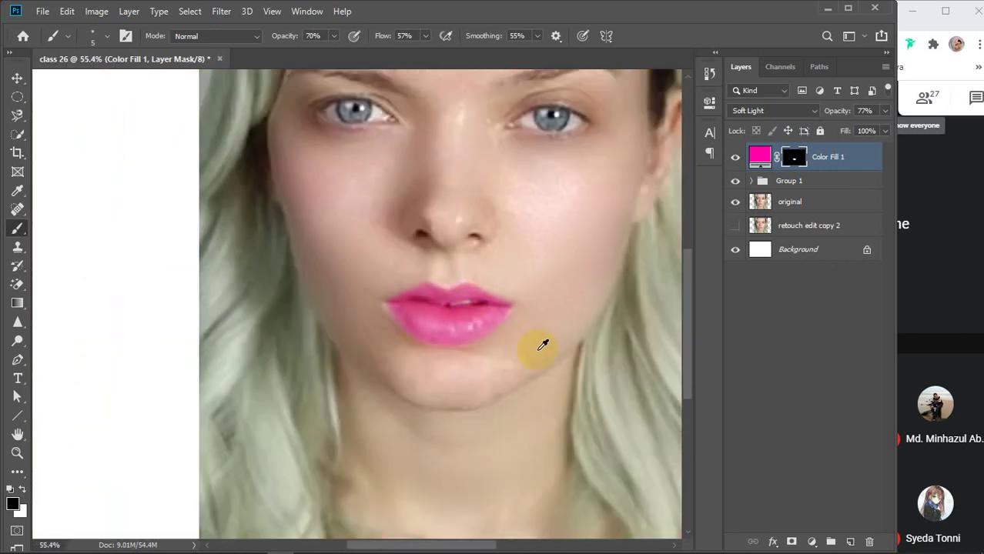
pyautogui.scroll(-1, 543, 345)
pyautogui.click(536, 349)
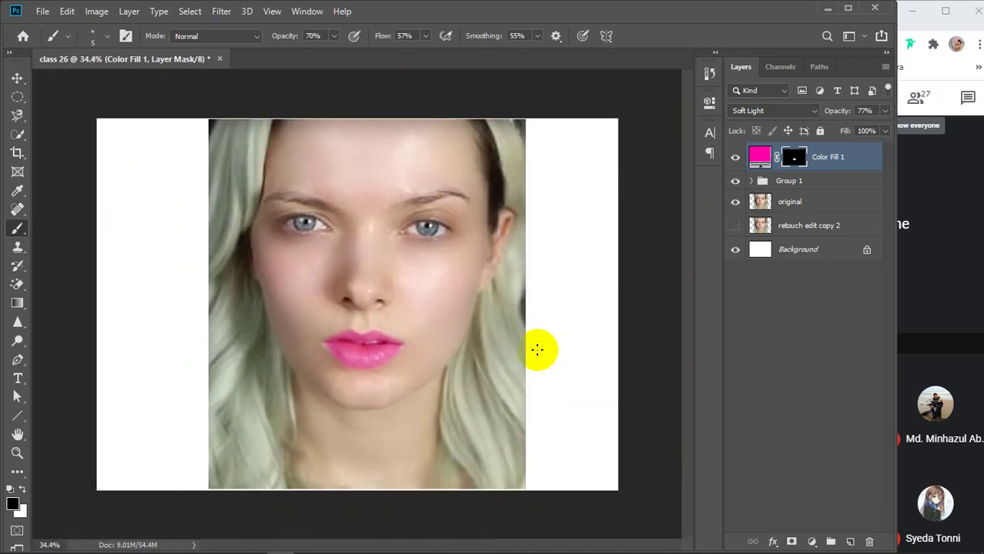
# - Change the Color Fill 1 layer's blend mode to Linear Burn, compare it with other modes such as Divide, and deselect the layer
pyautogui.press('v')
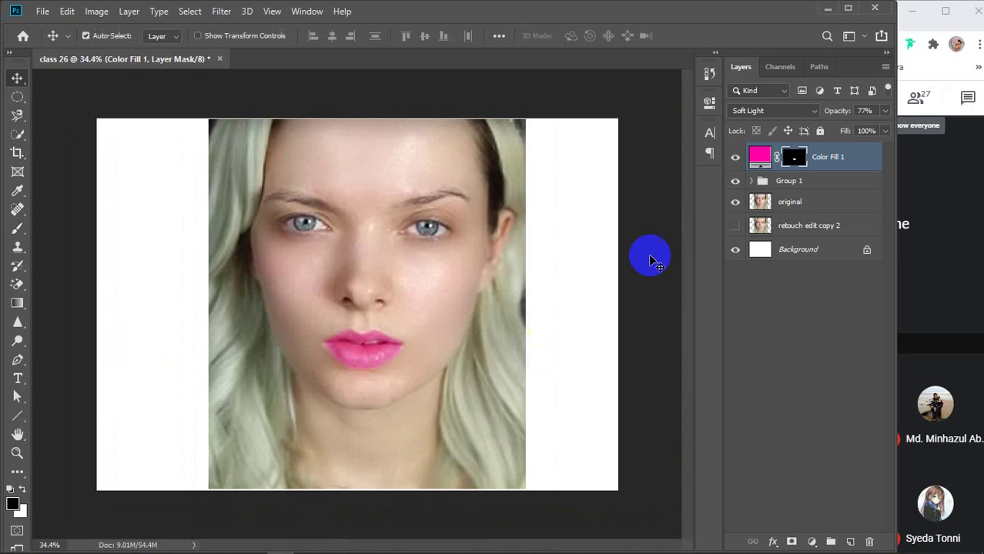
pyautogui.click(774, 112)
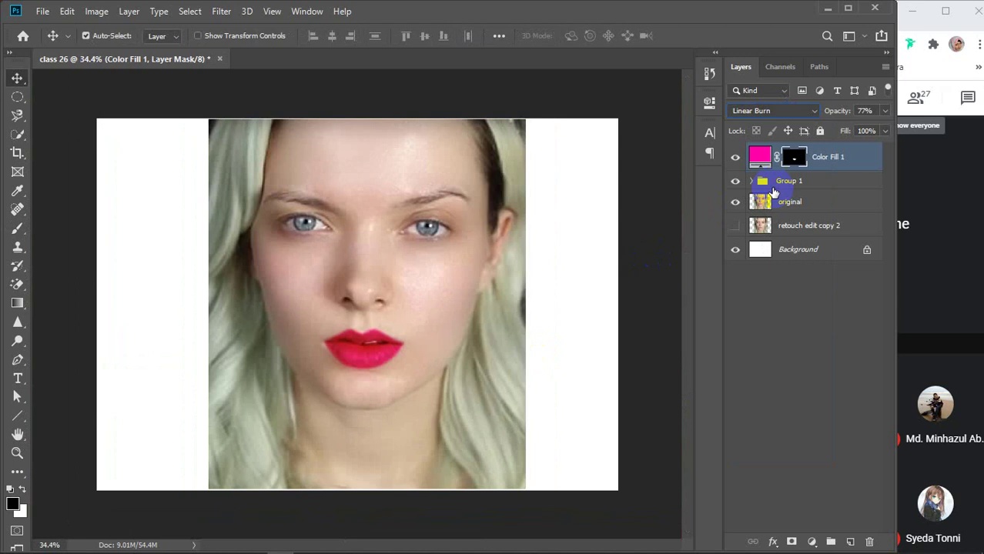
pyautogui.click(775, 111)
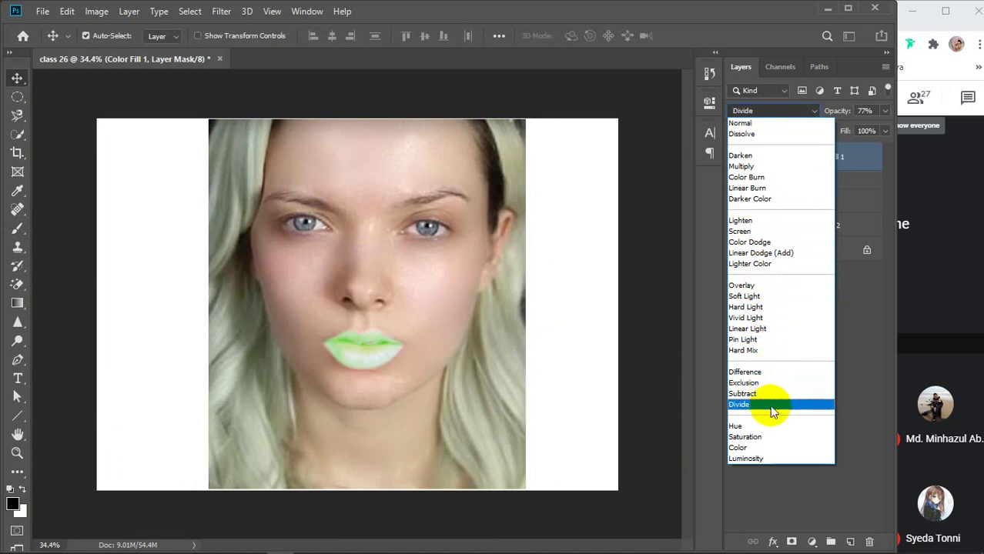
pyautogui.click(764, 189)
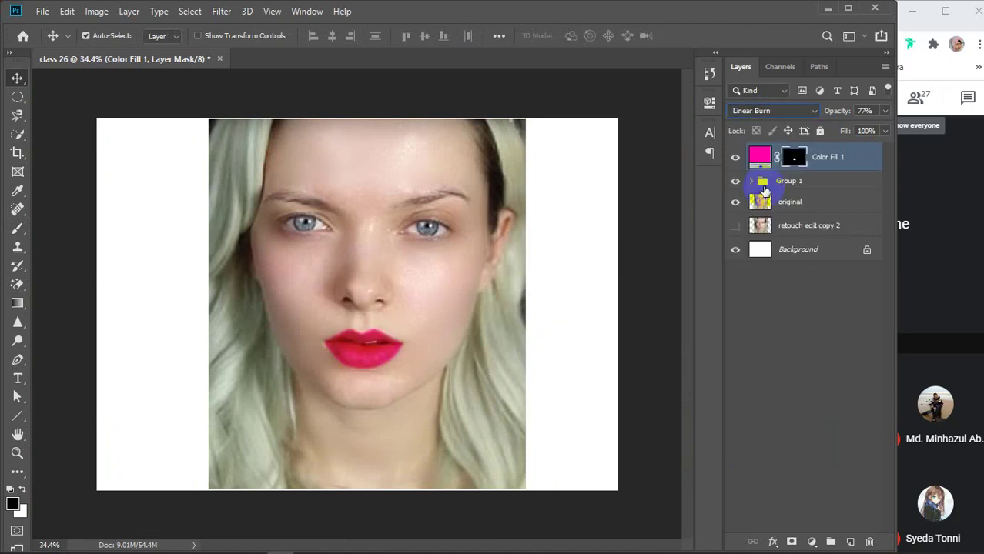
pyautogui.click(751, 313)
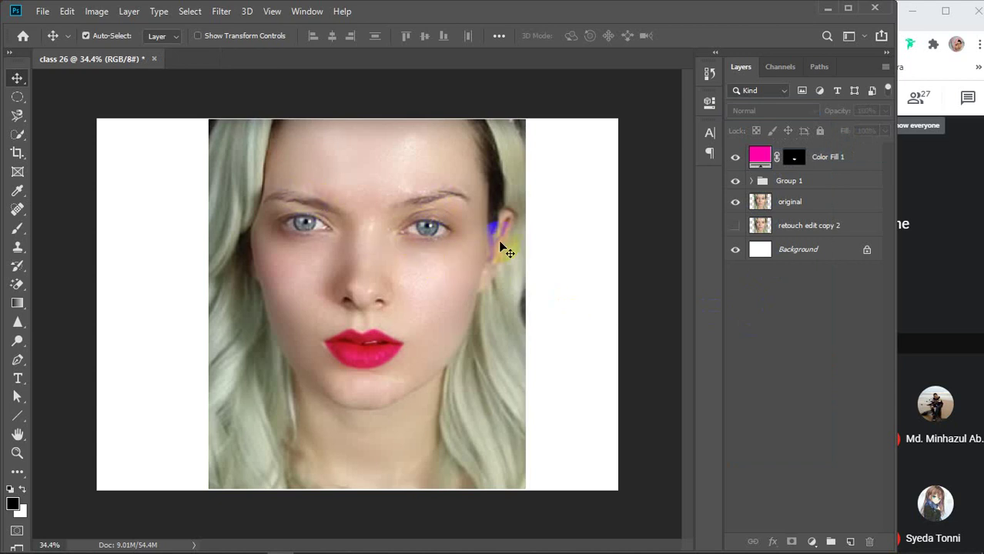
# - Switch to the Google Meet window, toggle the microphone, and return to Photoshop
pyautogui.moveTo(407, 549)
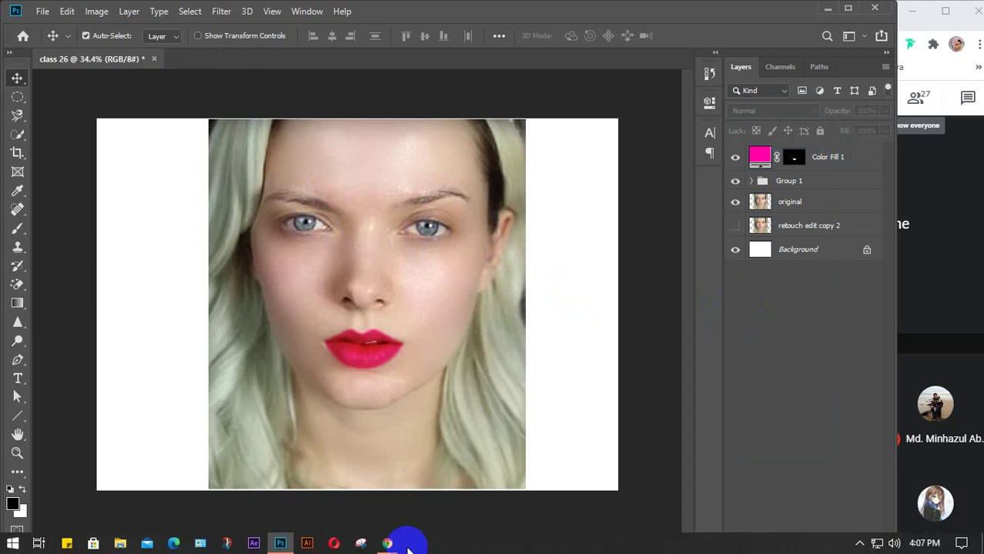
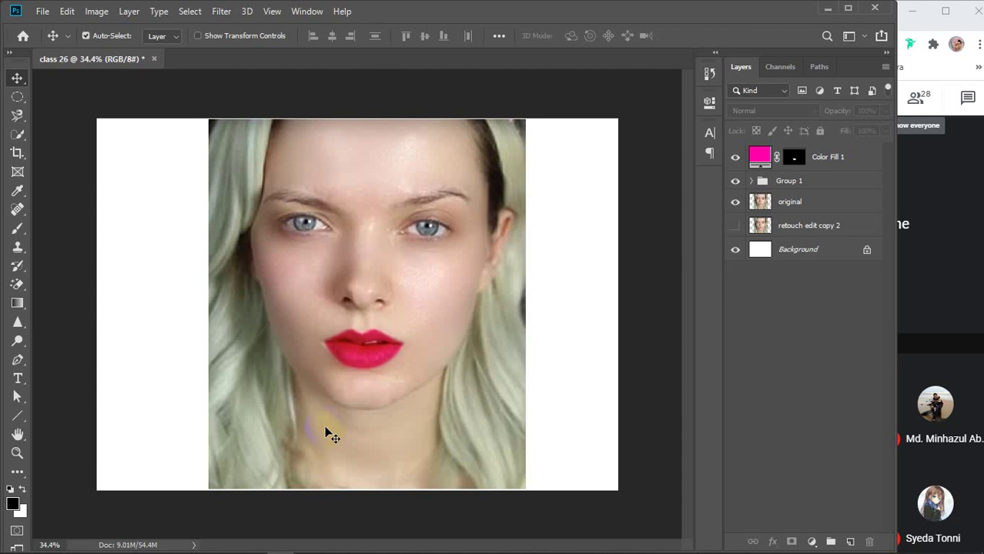
pyautogui.moveTo(862, 545)
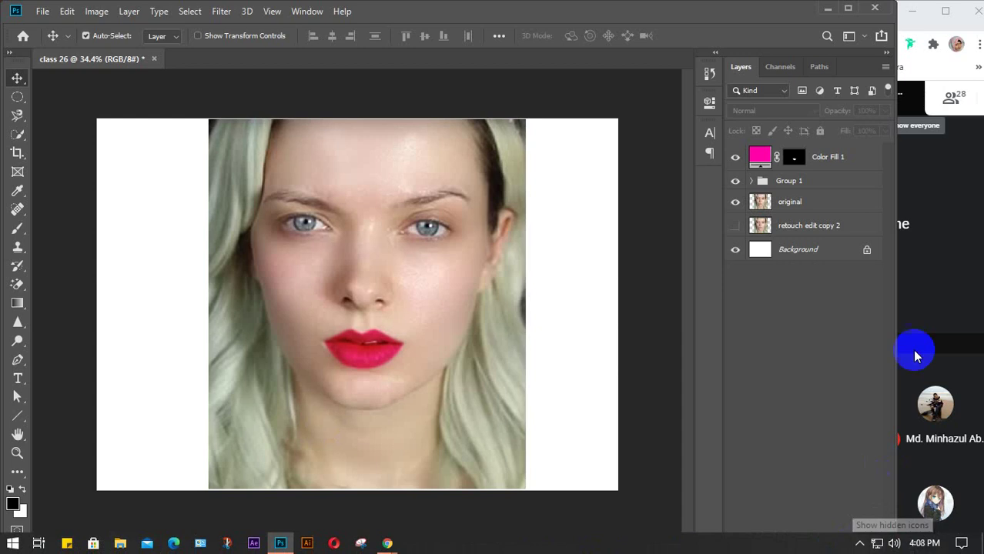
pyautogui.click(946, 317)
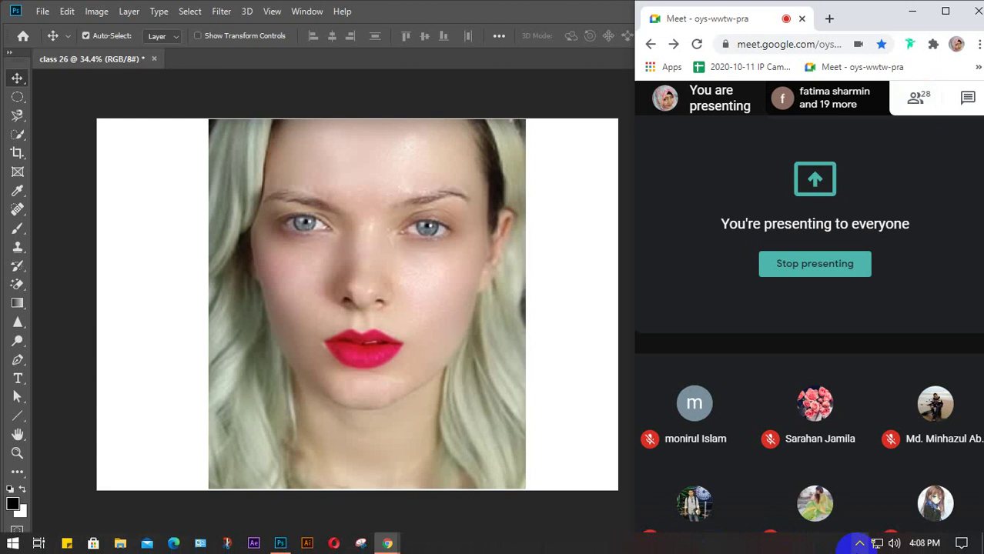
pyautogui.click(859, 543)
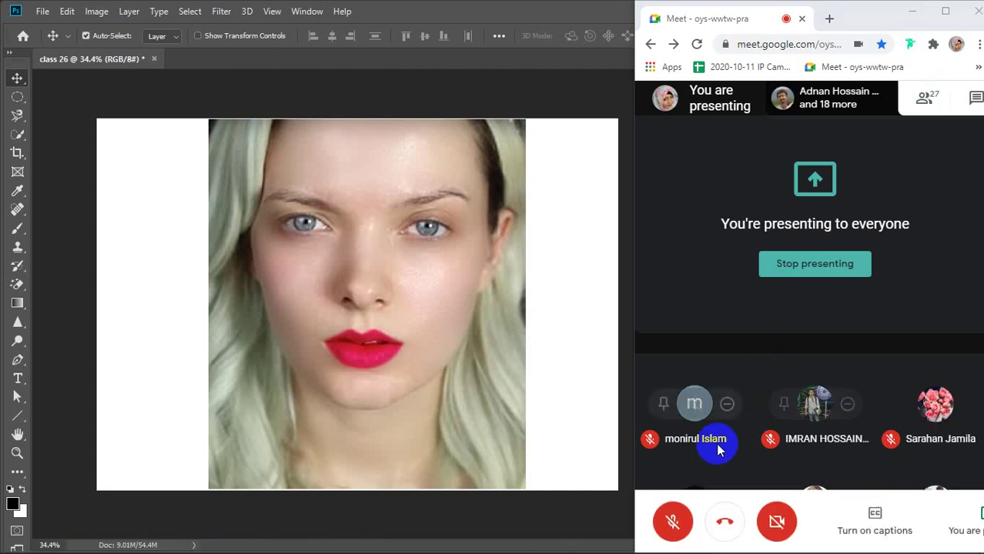
pyautogui.click(675, 525)
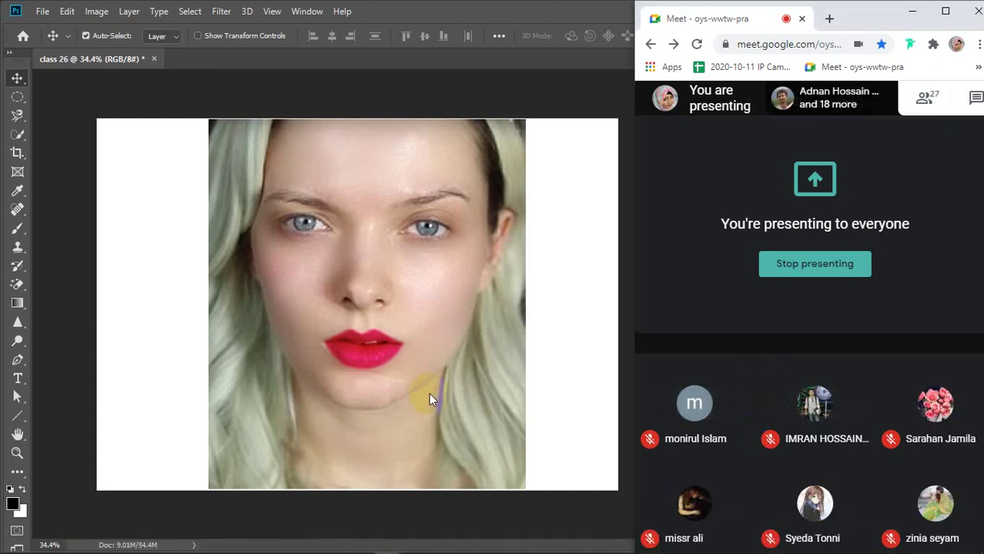
pyautogui.click(190, 321)
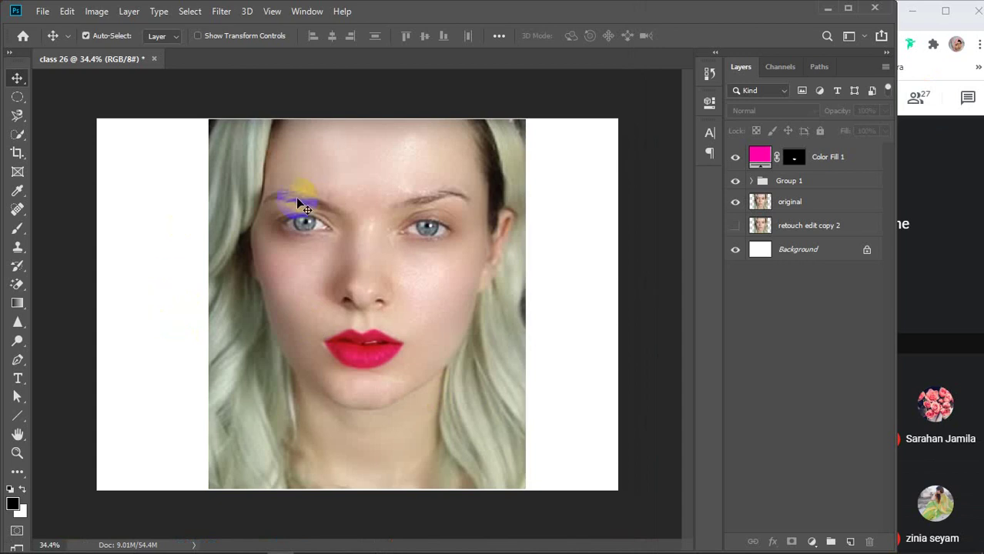
# - Examine the retouched eye and eyebrow area up close and against the whole portrait
pyautogui.scroll(5, 304, 208)
pyautogui.moveTo(286, 209); pyautogui.dragTo(298, 285)
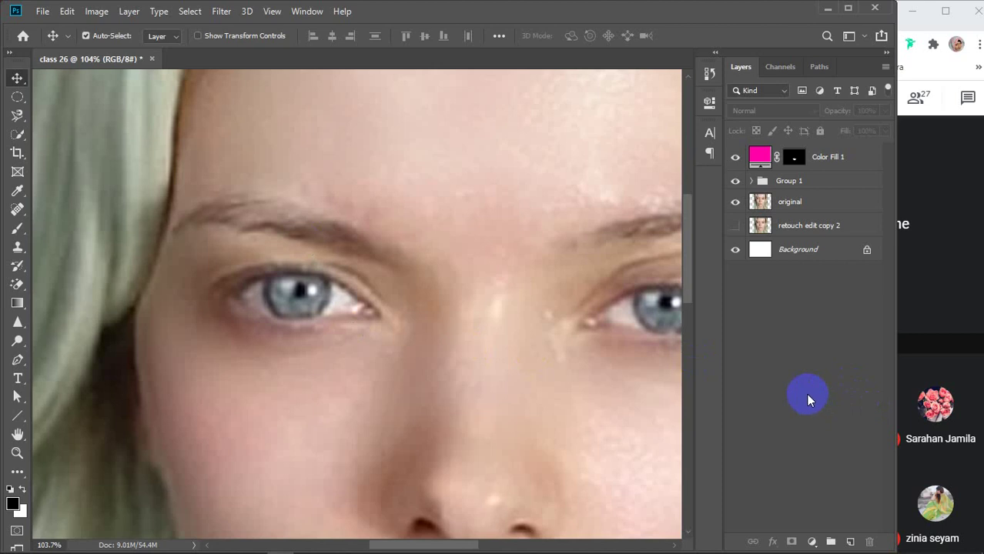
pyautogui.scroll(-4, 422, 373)
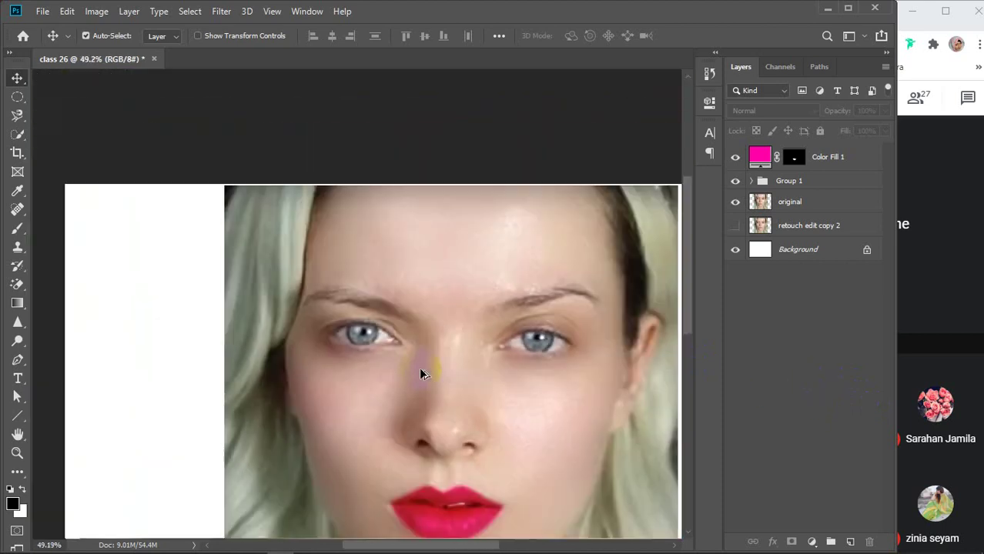
pyautogui.scroll(-2, 421, 374)
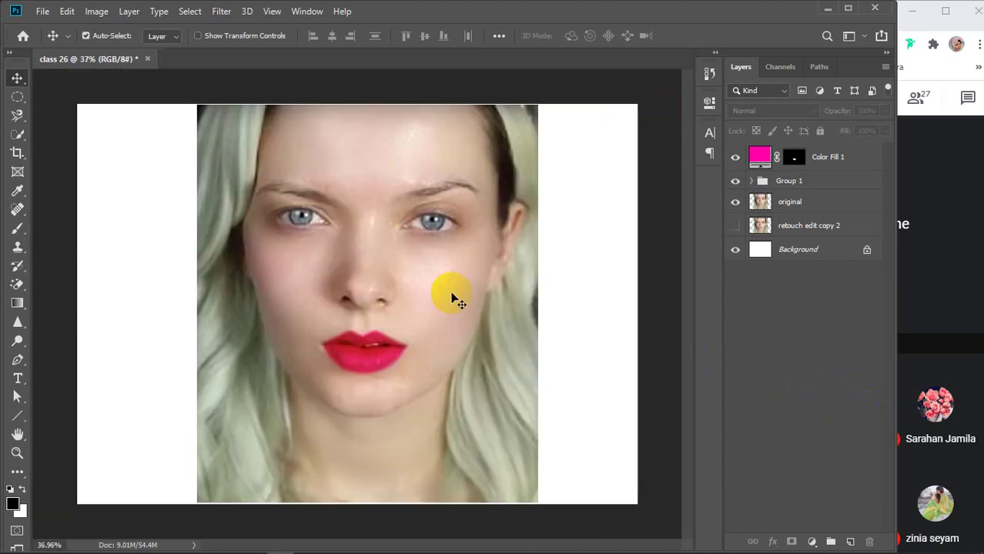
pyautogui.scroll(7, 304, 201)
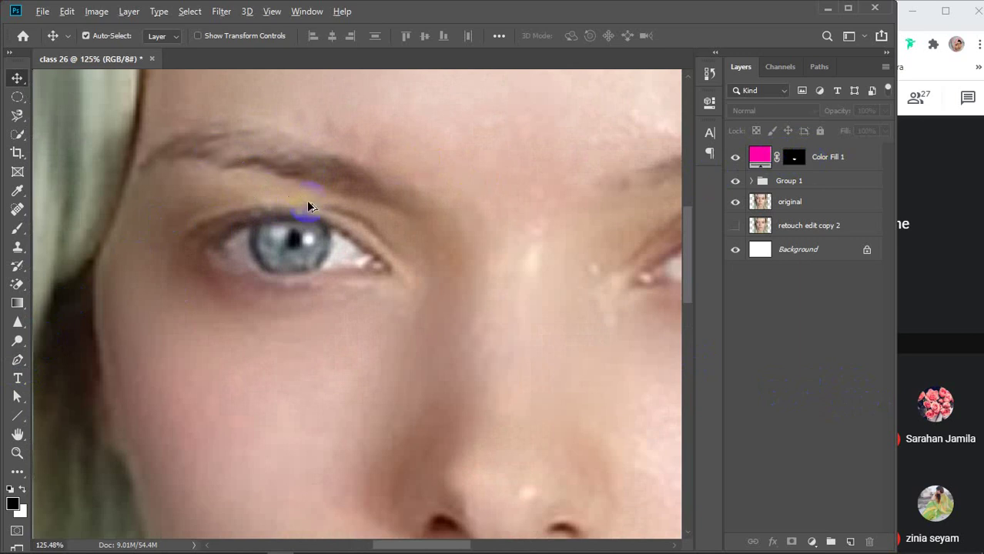
pyautogui.scroll(-2, 307, 200)
pyautogui.scroll(-3, 306, 200)
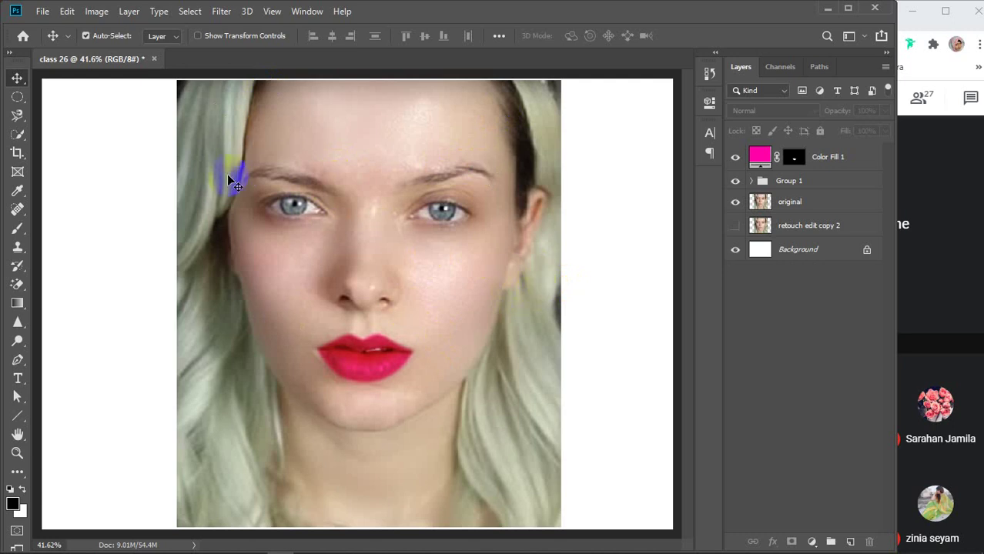
# - Try to move the retouch edit copy 3 layer within the portrait, and undo the move
pyautogui.moveTo(368, 221); pyautogui.dragTo(435, 254)
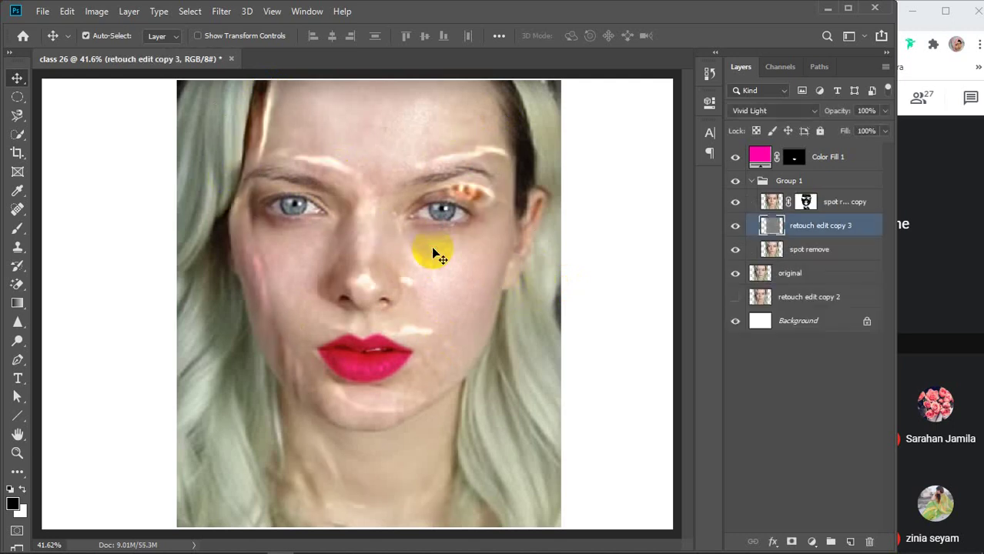
pyautogui.hotkey('ctrl', 'z')
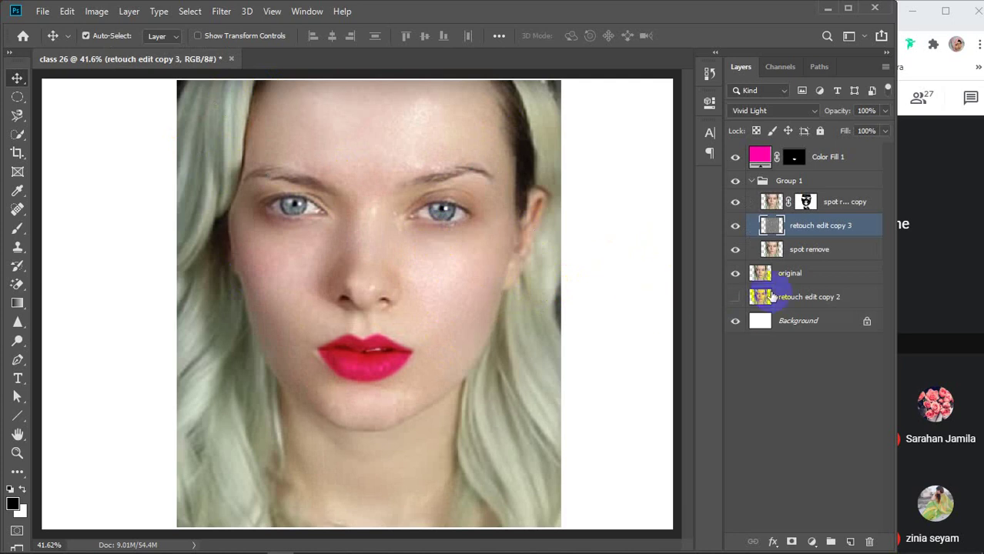
# - Merge all layers from Color Fill 1 down to retouch edit copy 2 into one layer, and duplicate the merged layer
pyautogui.click(842, 158)
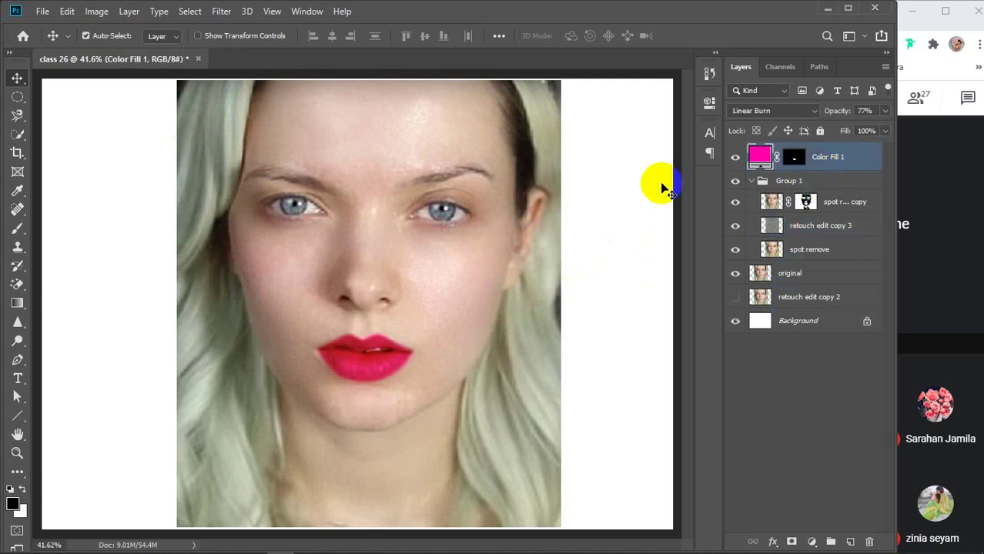
pyautogui.keyDown('shift'); pyautogui.click(796, 299); pyautogui.keyUp('shift')
pyautogui.hotkey('ctrl', 'e')
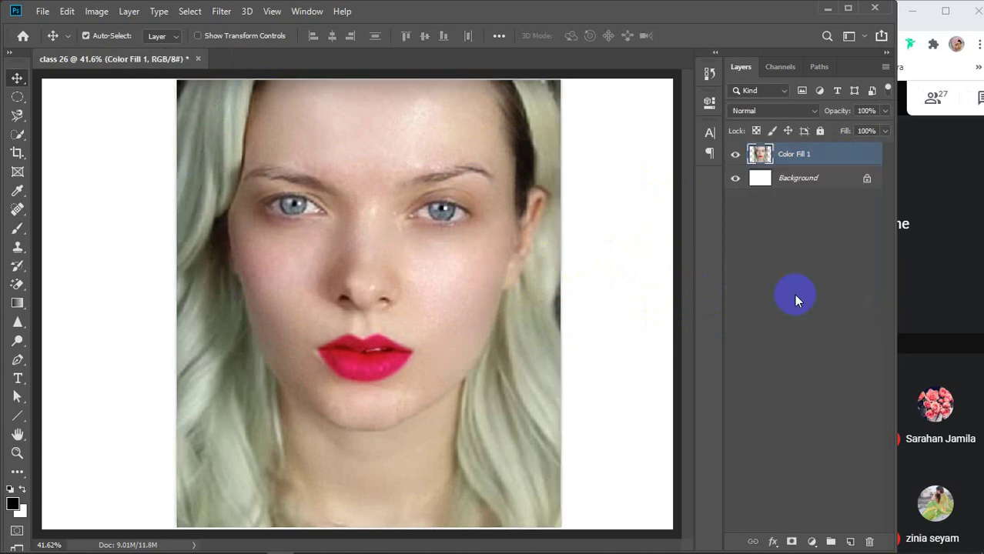
pyautogui.hotkey('ctrl', '-')
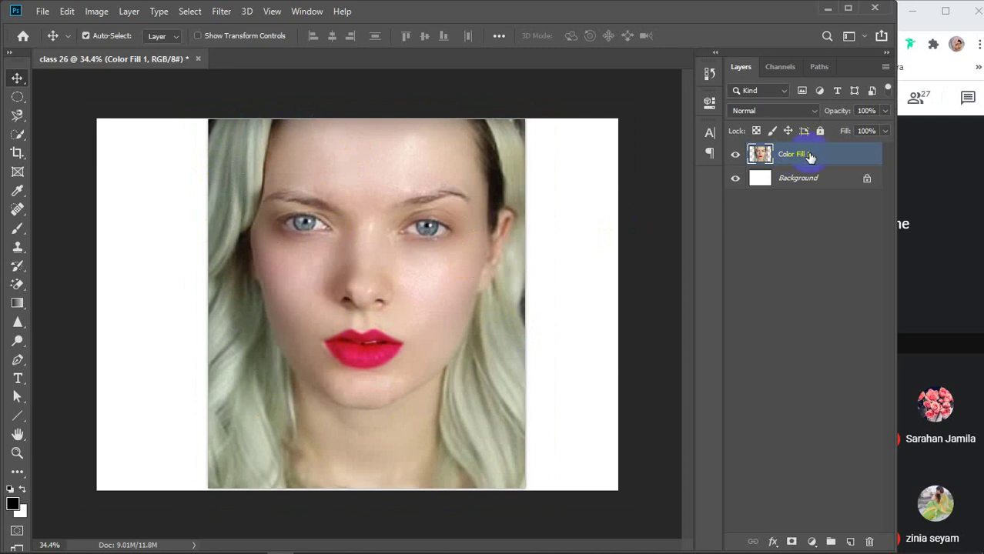
pyautogui.press('ctrl')
pyautogui.hotkey('ctrl', 'j')
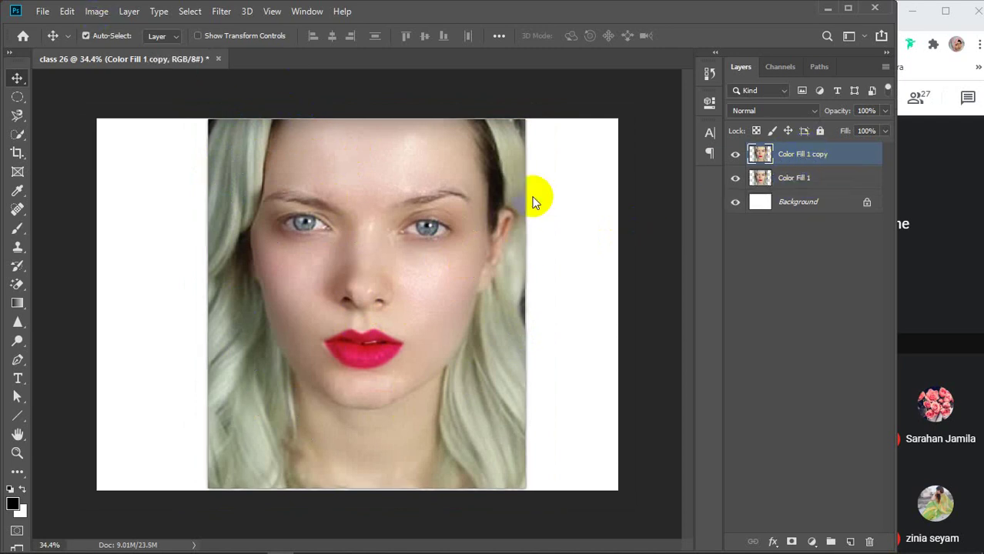
# - Add a Hue/Saturation adjustment layer above Color Fill 1 copy and set its Master hue to -53
pyautogui.click(812, 542)
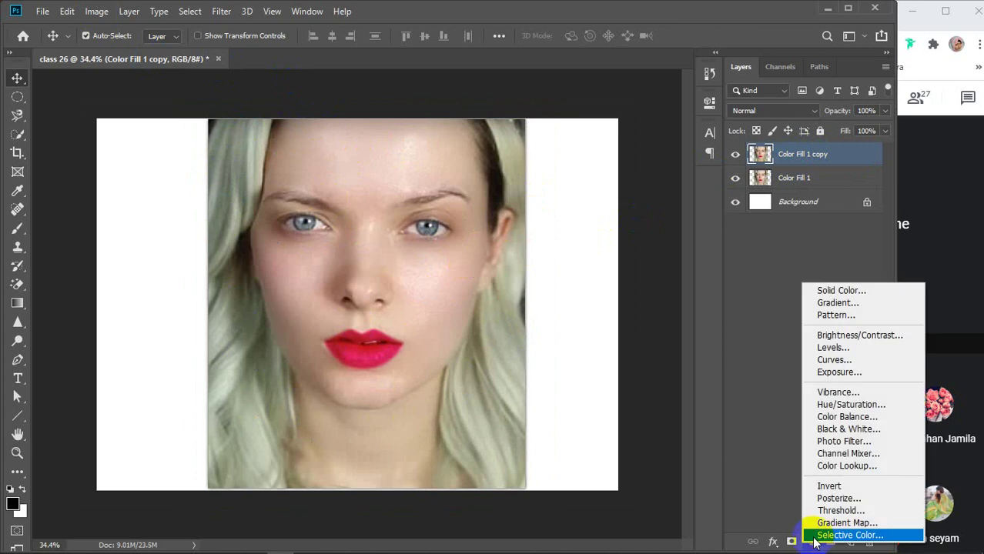
pyautogui.click(843, 405)
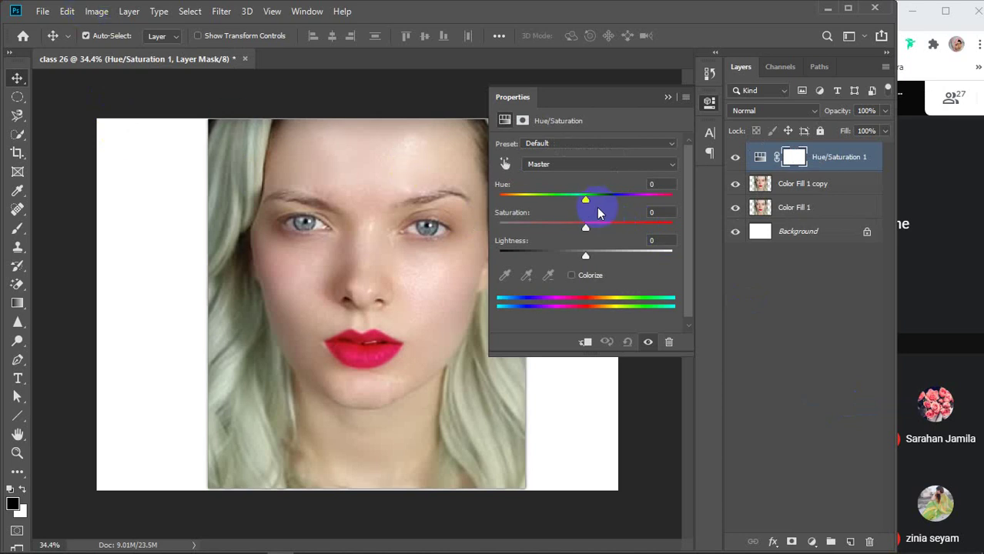
pyautogui.moveTo(586, 200); pyautogui.dragTo(545, 198)
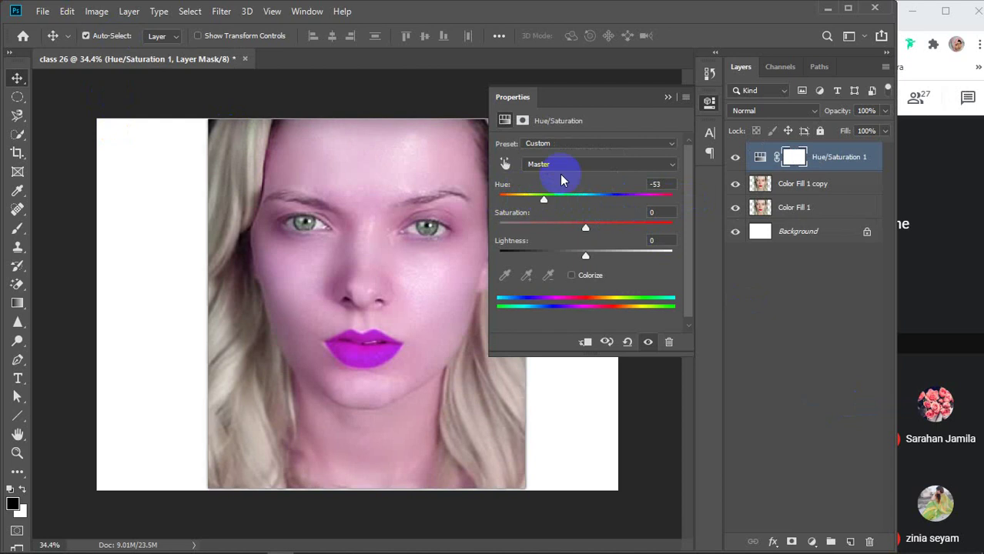
# - Try shifting the Greens hue with saturation at +46, look at the mask properties, and delete the Hue/Saturation adjustment layer
pyautogui.click(559, 165)
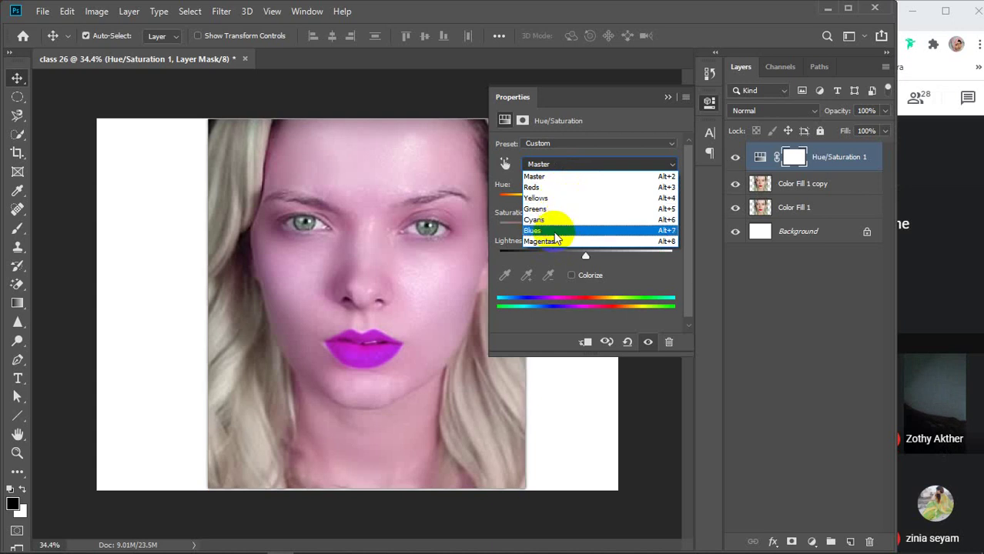
pyautogui.click(557, 209)
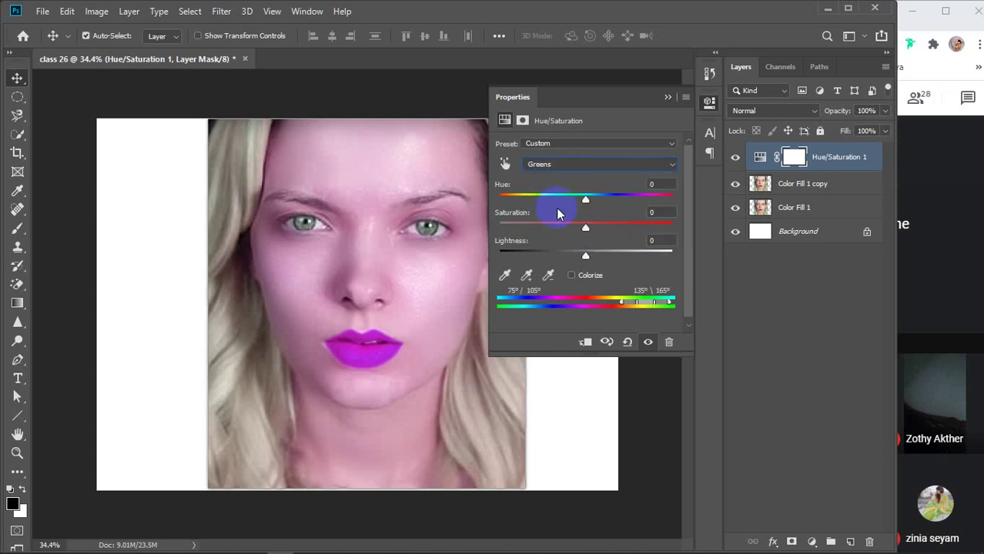
pyautogui.moveTo(589, 200); pyautogui.dragTo(710, 213)
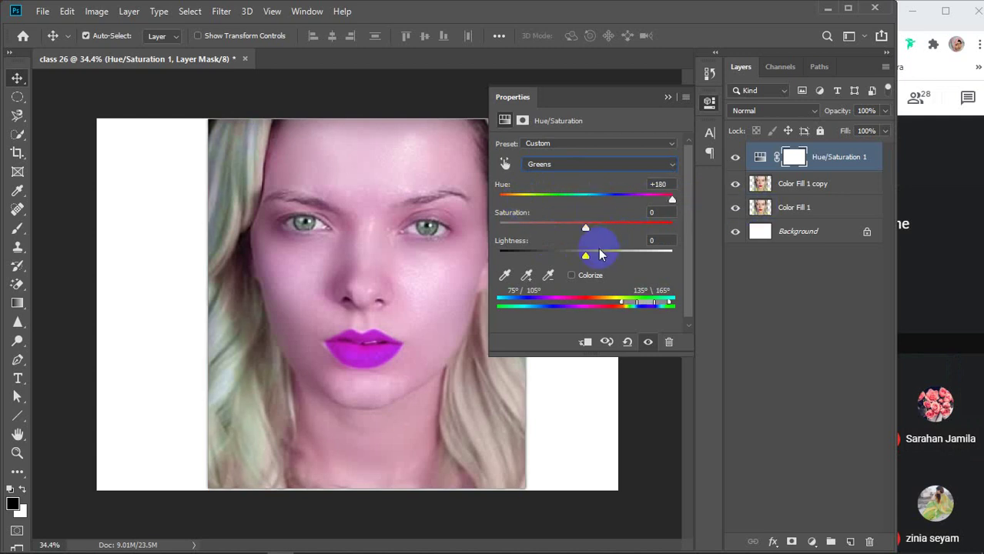
pyautogui.moveTo(585, 229); pyautogui.dragTo(626, 227)
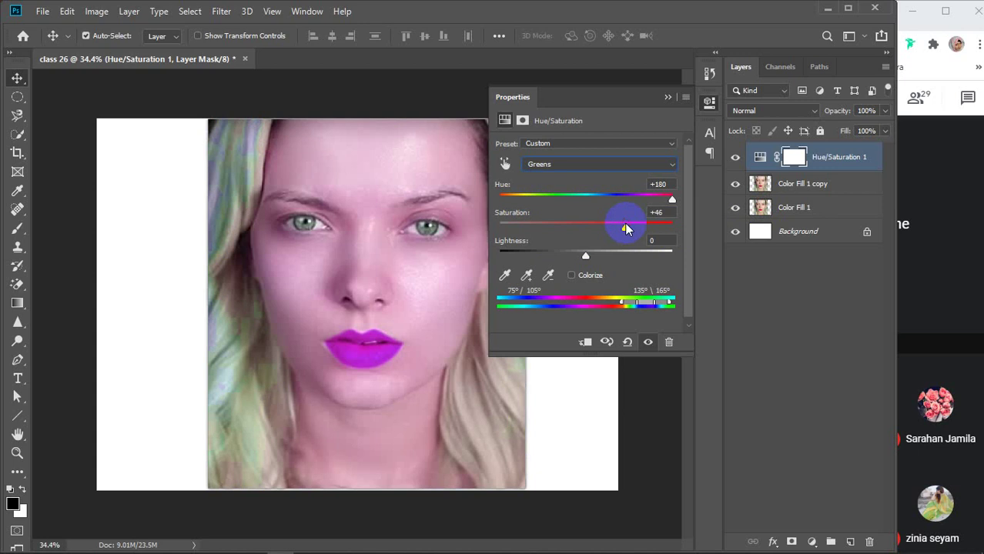
pyautogui.moveTo(671, 200); pyautogui.dragTo(602, 199)
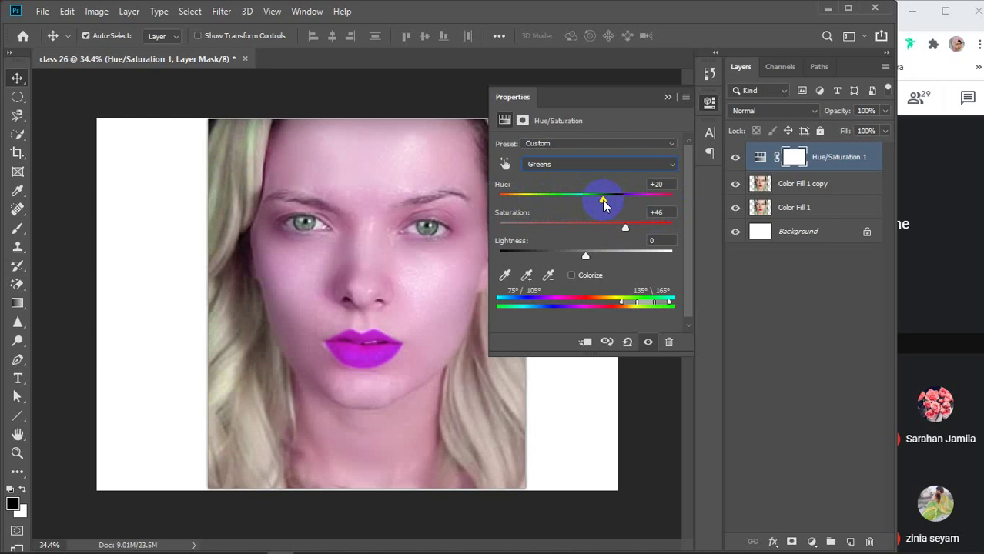
pyautogui.click(523, 120)
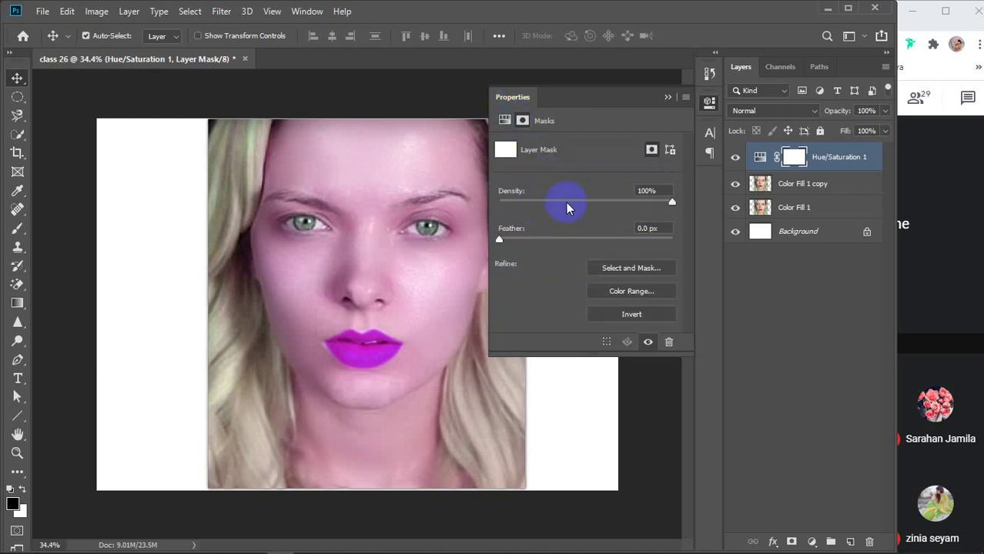
pyautogui.click(667, 98)
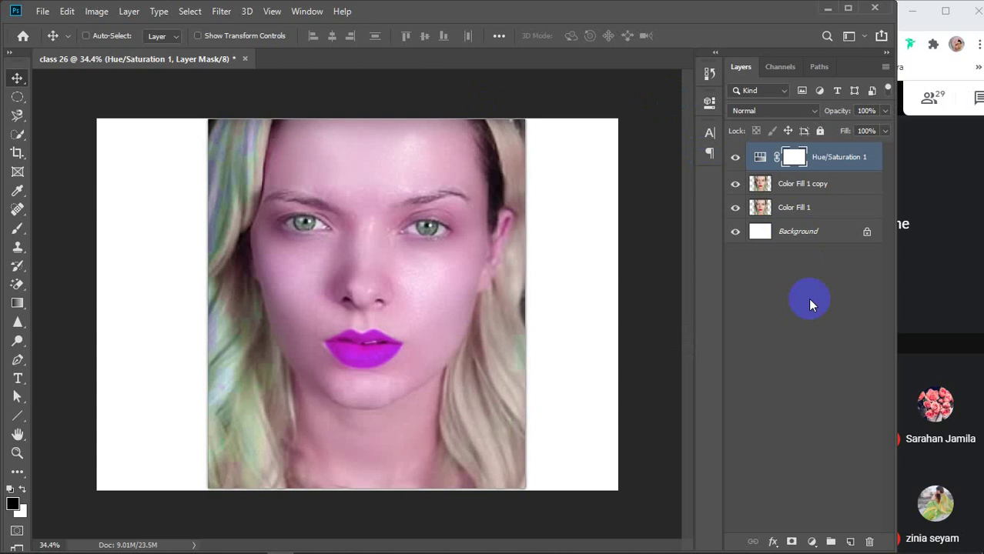
pyautogui.press('Delete')
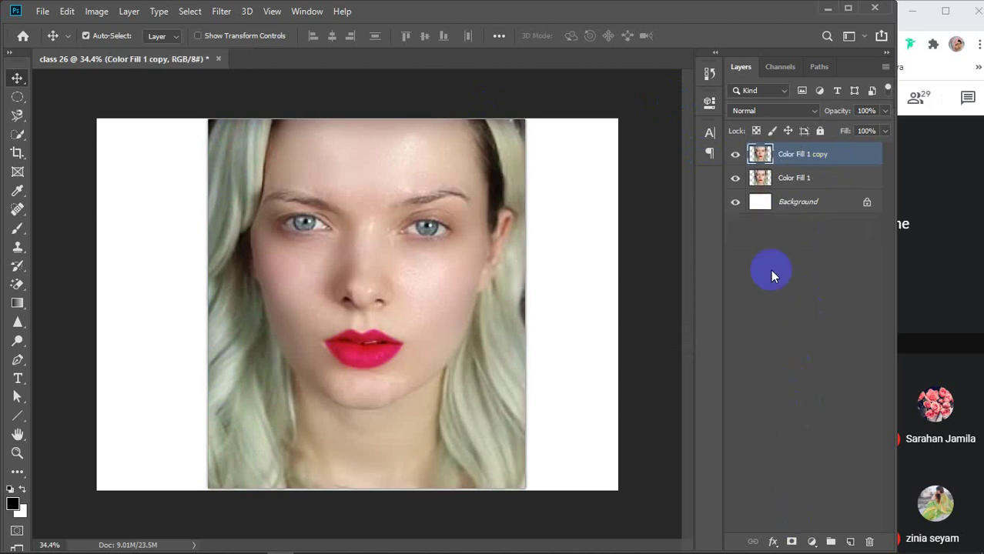
# - Hide the Color Fill 1 layer beneath its copy
pyautogui.click(736, 178)
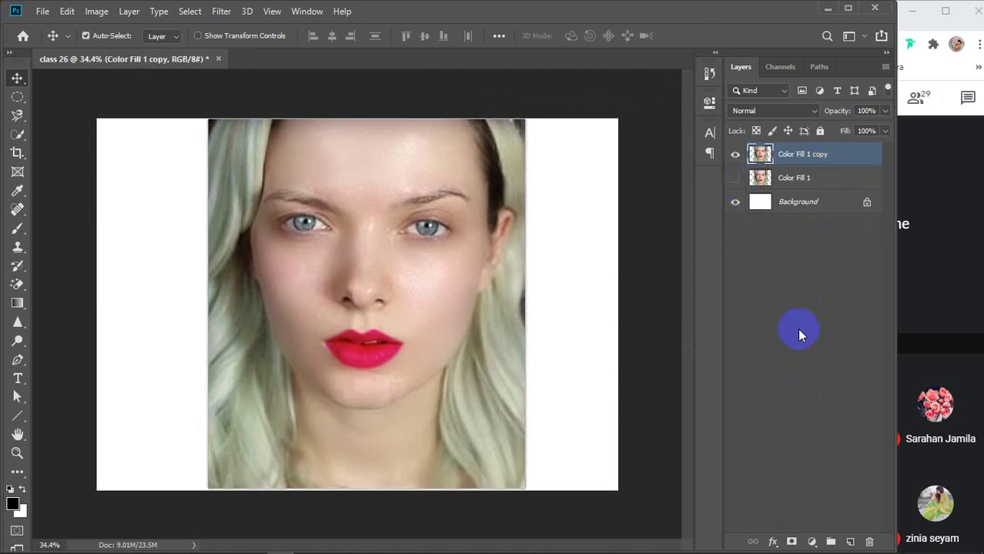
pyautogui.click(812, 542)
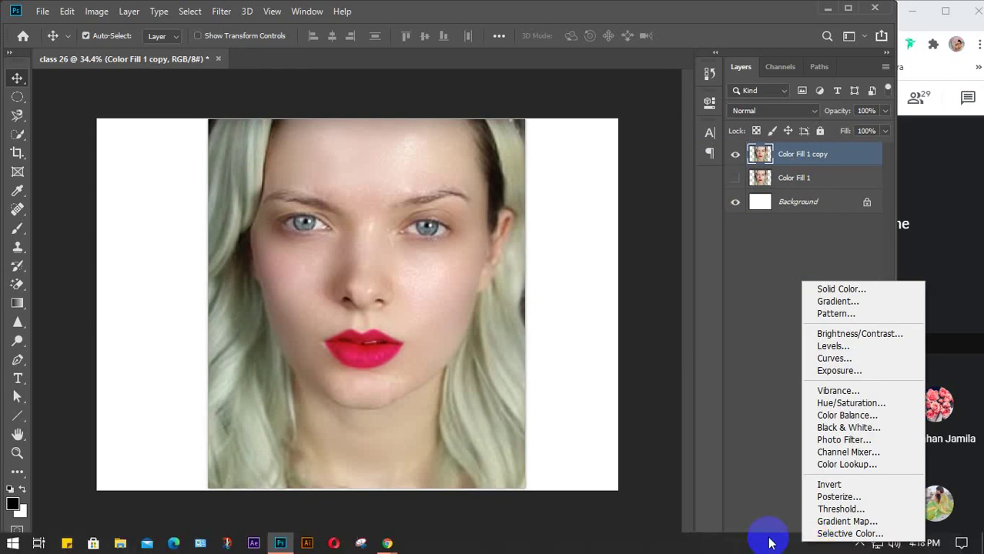
pyautogui.click(768, 539)
pyautogui.click(773, 543)
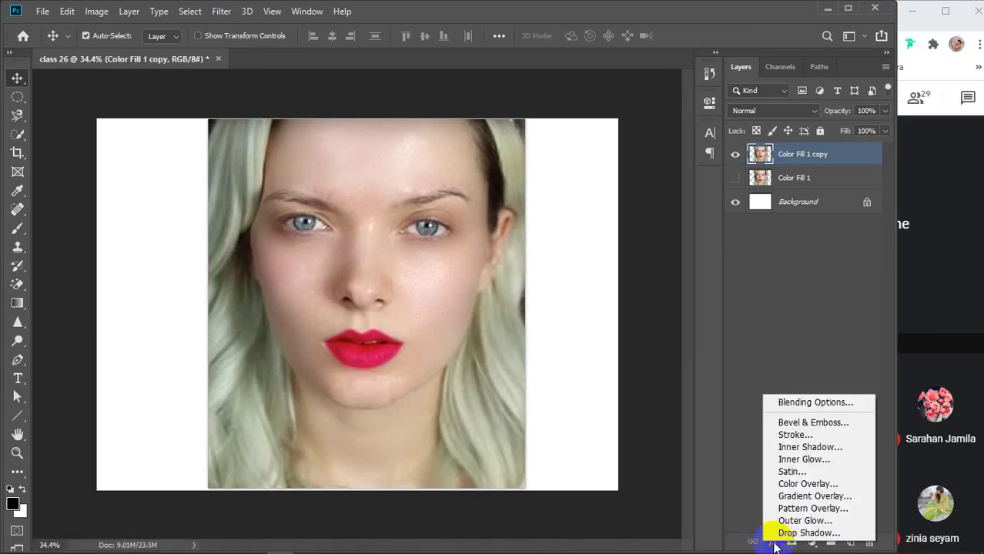
pyautogui.click(757, 351)
pyautogui.click(664, 309)
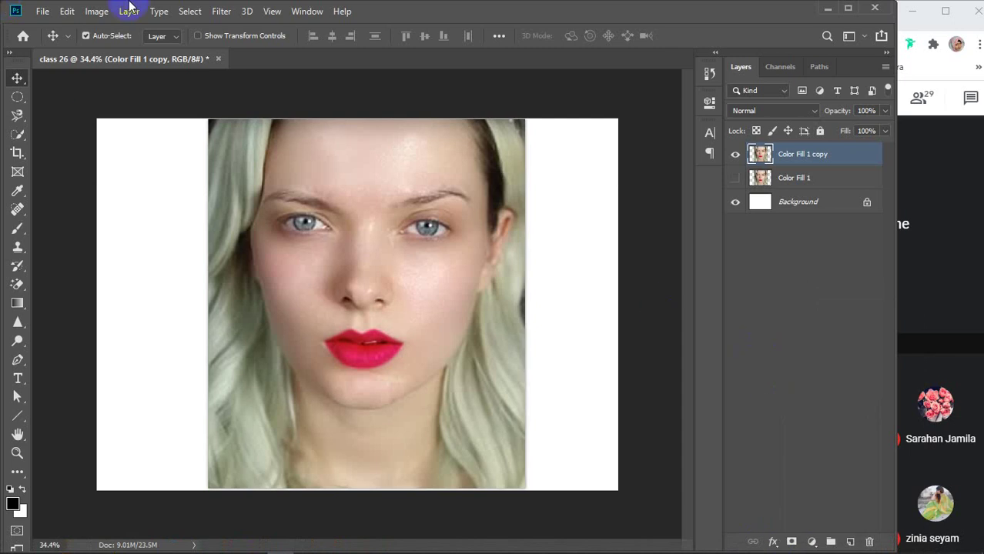
# - Start a direct Hue/Saturation adjustment on Color Fill 1 copy, with Master hue +2 and saturation +72
pyautogui.click(96, 11)
pyautogui.moveTo(112, 49)
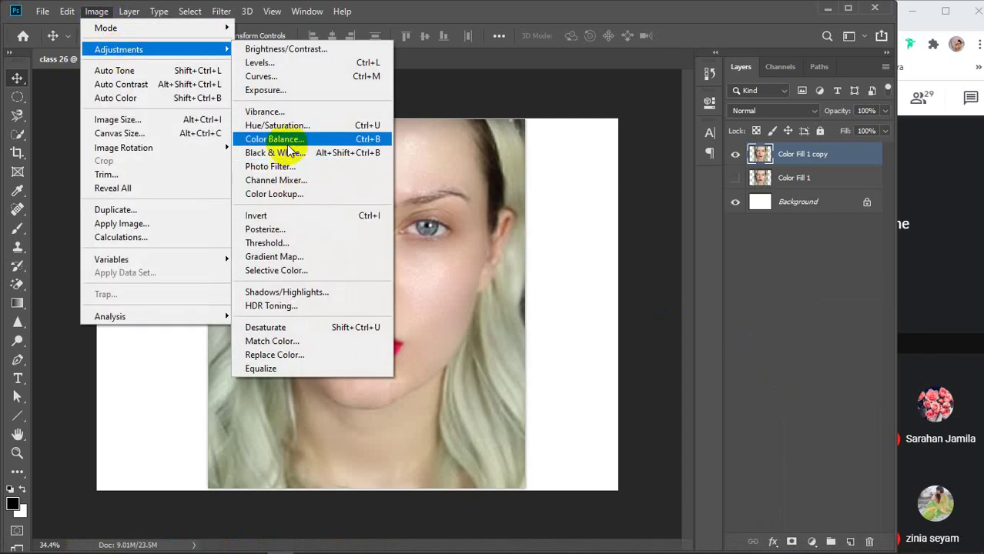
pyautogui.click(281, 125)
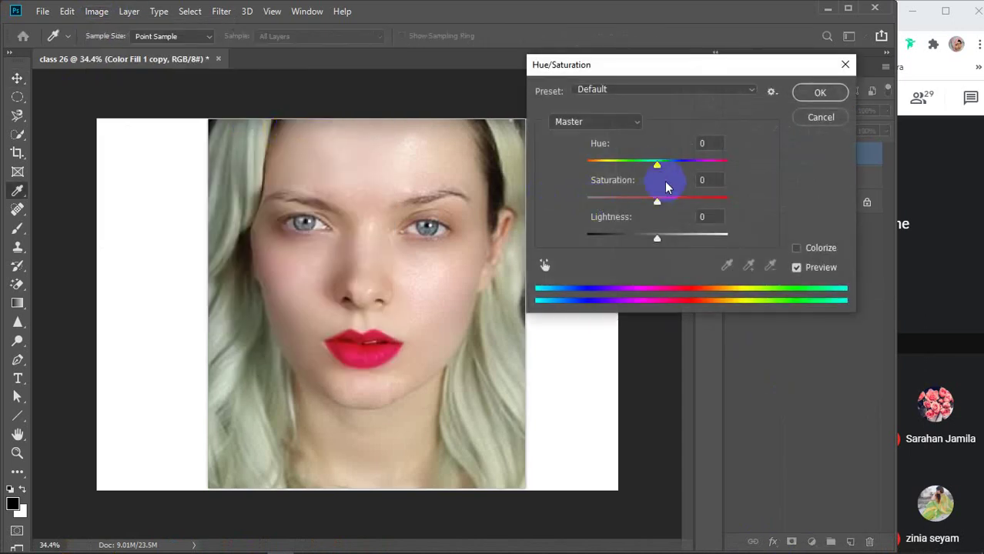
pyautogui.moveTo(657, 168); pyautogui.dragTo(727, 164)
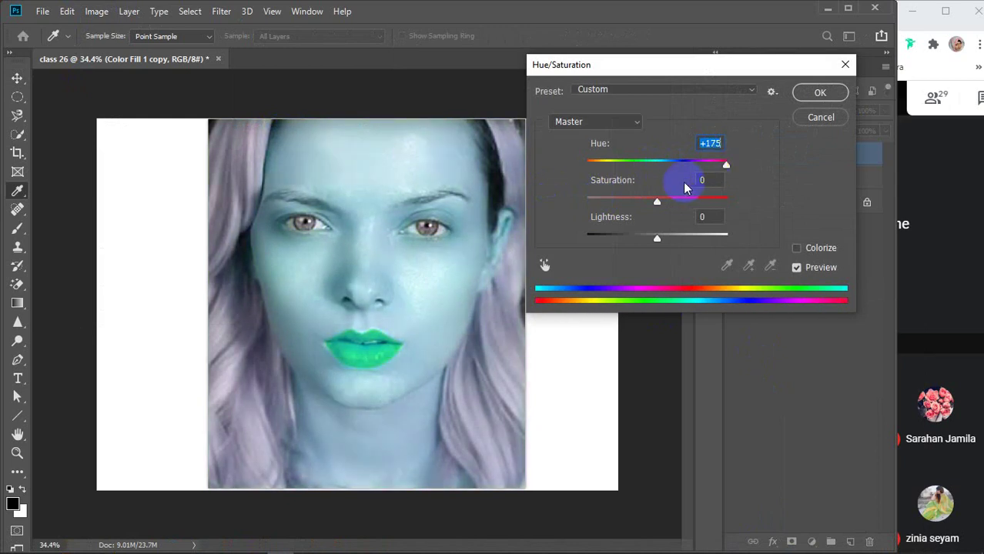
pyautogui.moveTo(657, 200); pyautogui.dragTo(731, 201)
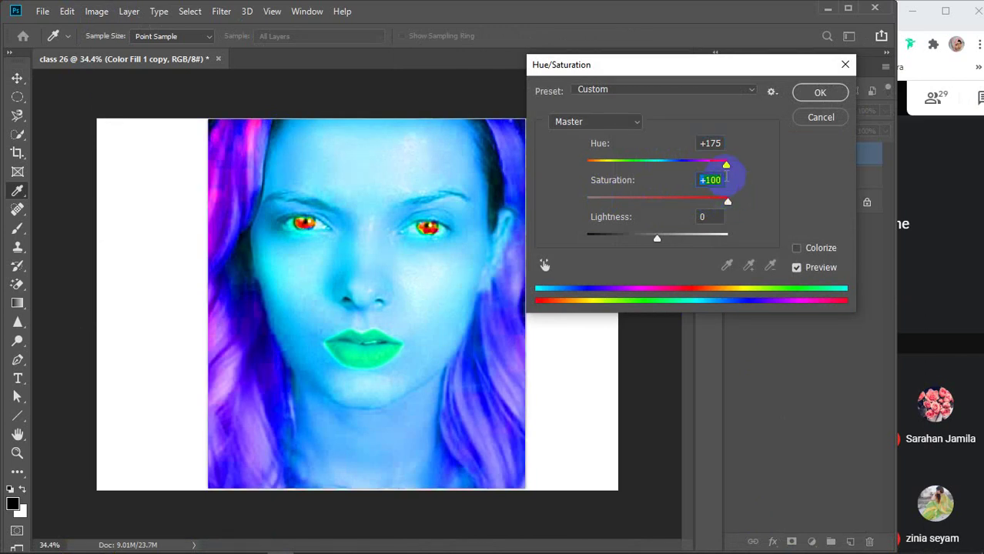
pyautogui.moveTo(726, 165); pyautogui.dragTo(660, 171)
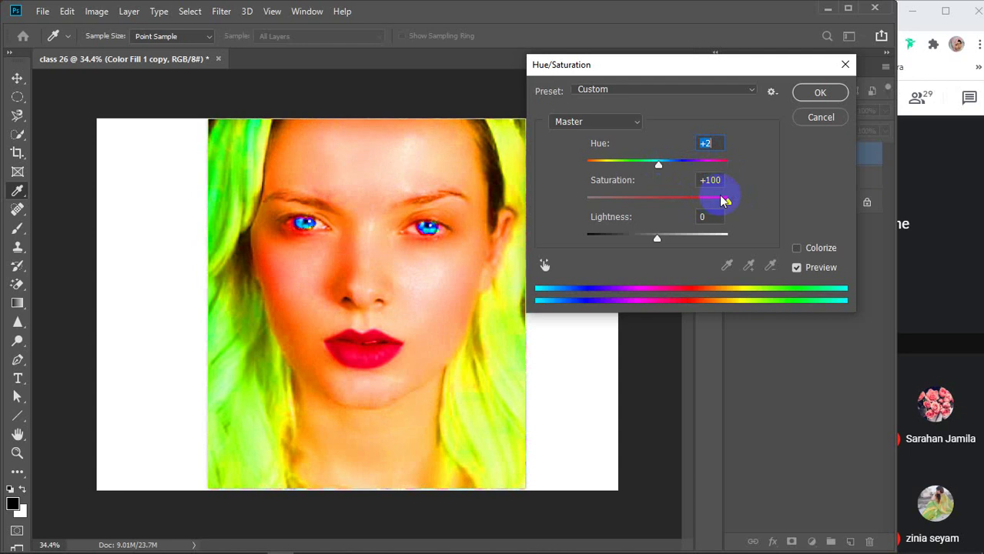
pyautogui.moveTo(724, 205)
pyautogui.mouseDown()
pyautogui.moveTo(599, 202)
pyautogui.moveTo(710, 207)
pyautogui.mouseUp()
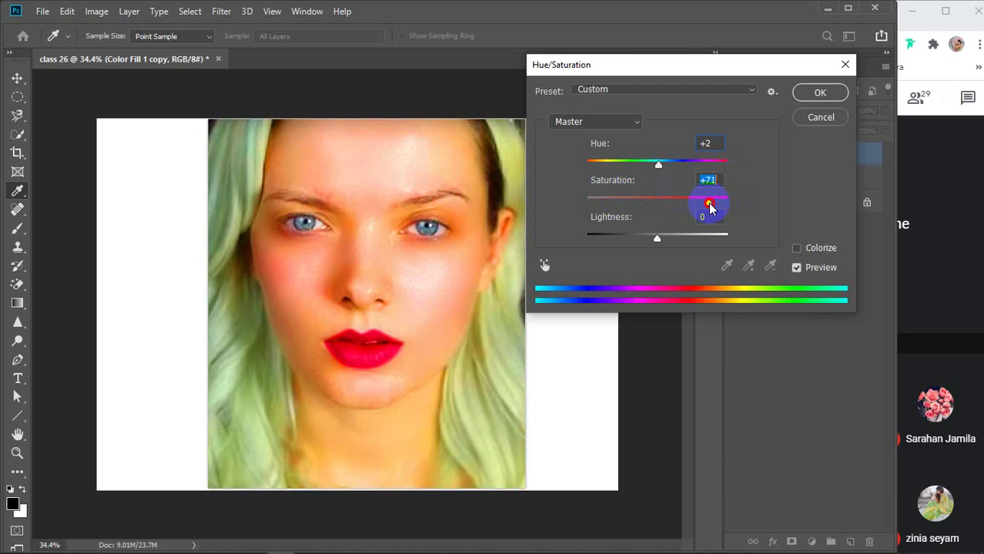
# - Darken the portrait with lightness -19 and raise the saturation to +75
pyautogui.click(681, 238)
pyautogui.moveTo(681, 240); pyautogui.dragTo(646, 241)
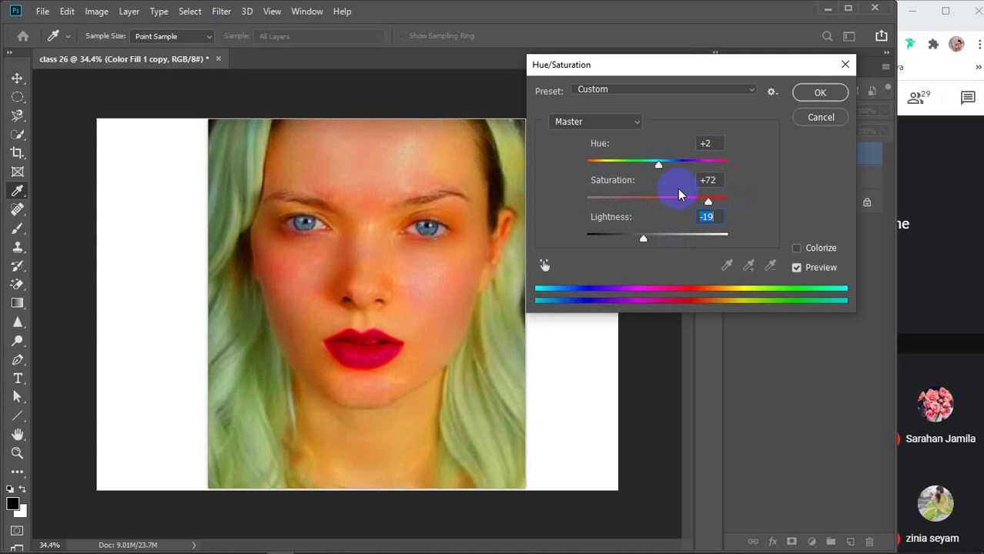
pyautogui.click(712, 180)
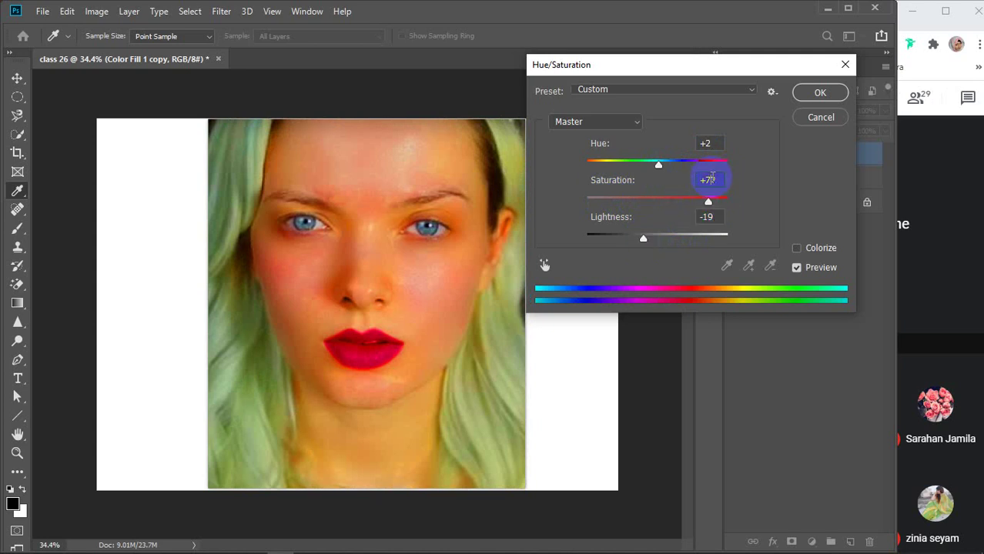
pyautogui.press('Up')
pyautogui.press('Up')
# - Shift the Master hue through -32, -65 and -110 to -152 to try different portrait colors
pyautogui.click(678, 166)
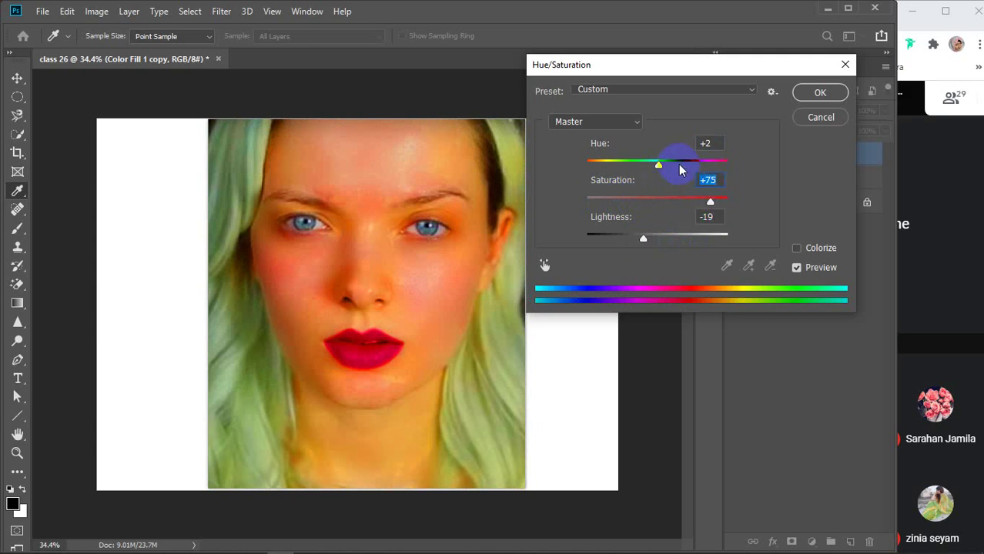
pyautogui.moveTo(678, 166); pyautogui.dragTo(635, 166)
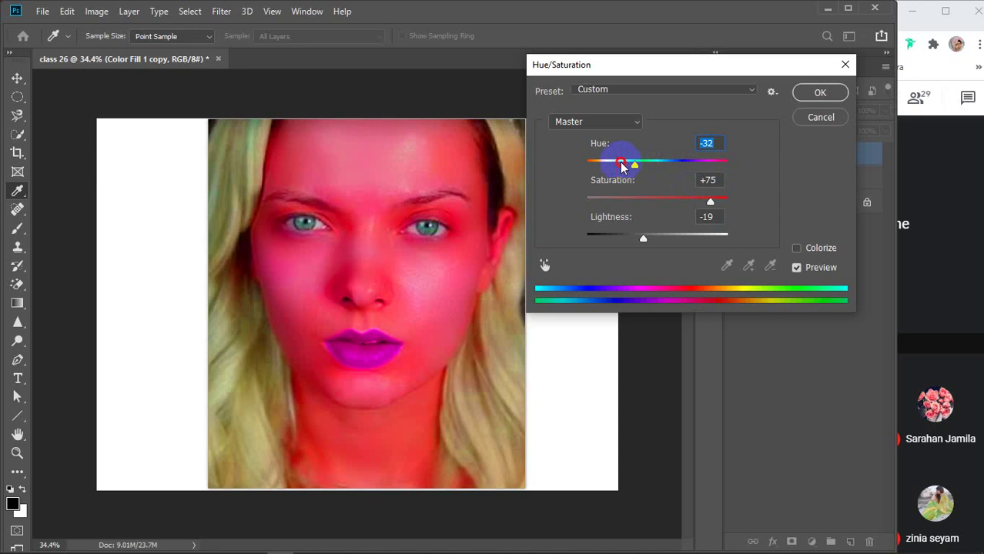
pyautogui.click(622, 166)
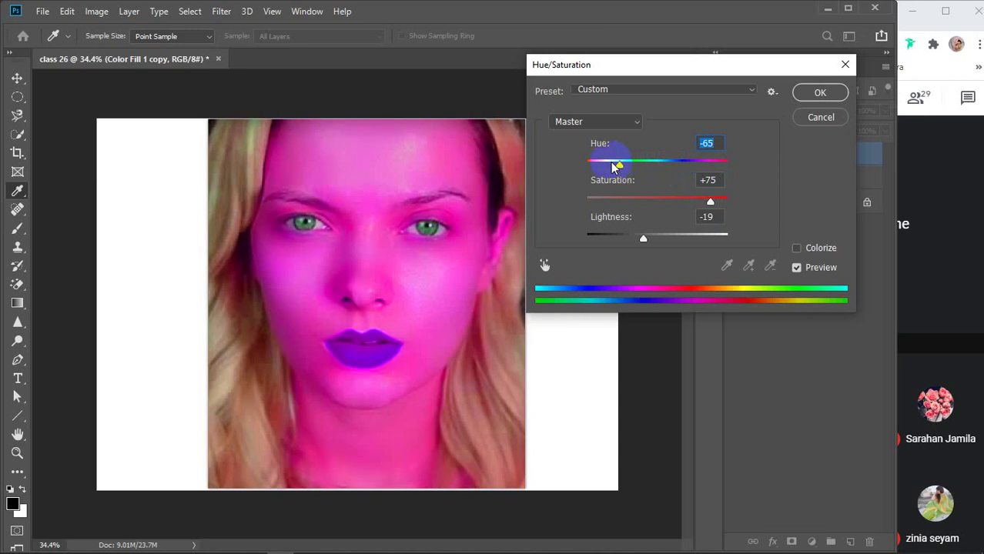
pyautogui.moveTo(610, 166); pyautogui.dragTo(608, 166)
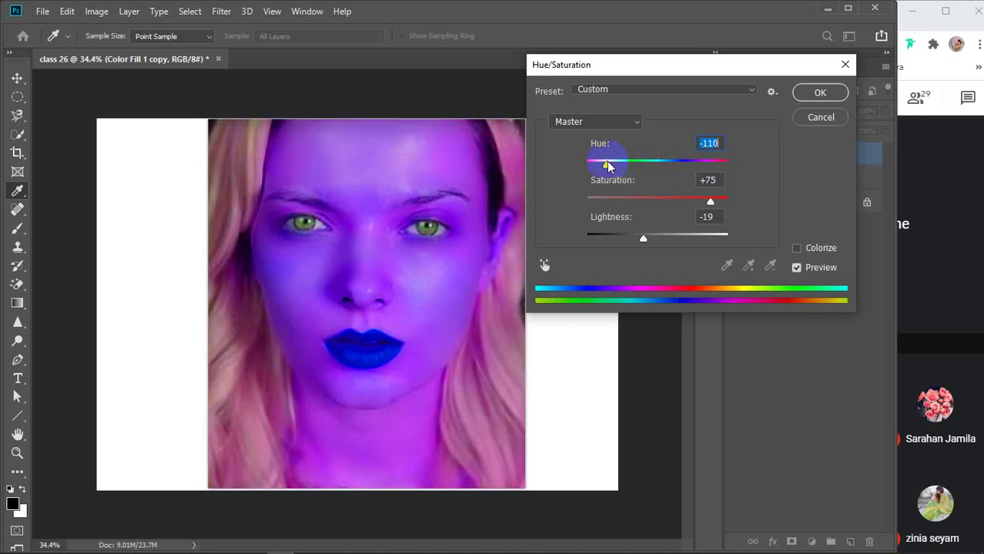
pyautogui.moveTo(605, 165)
pyautogui.mouseDown()
pyautogui.moveTo(582, 162)
pyautogui.moveTo(593, 167)
pyautogui.mouseUp()
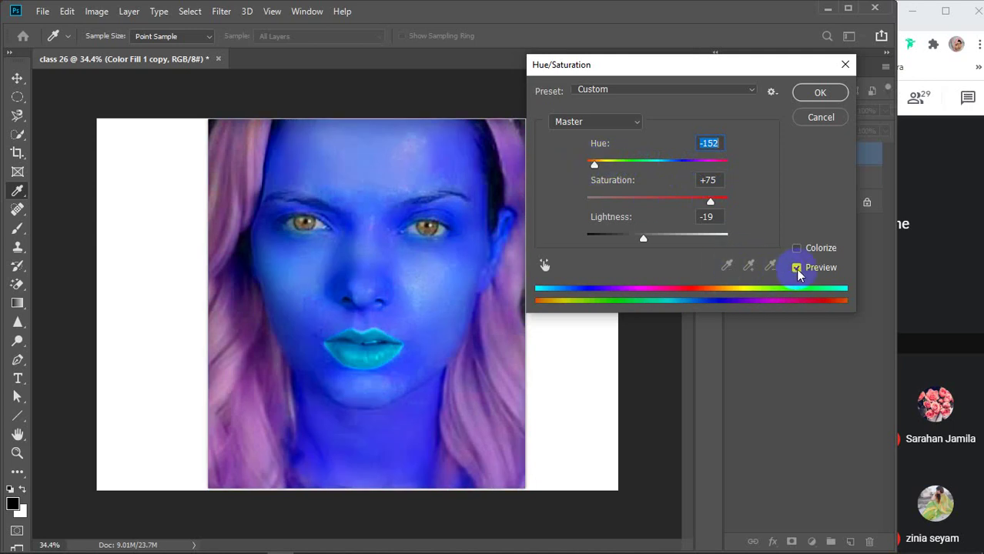
# - Enable Colorize for the portrait and tint it red with hue 360 and saturation 80
pyautogui.click(797, 248)
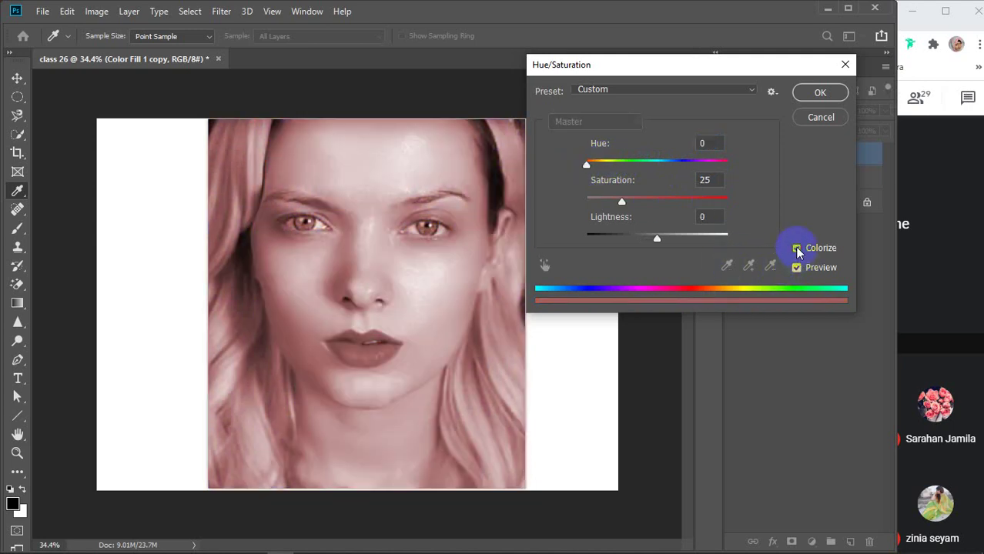
pyautogui.moveTo(625, 170); pyautogui.dragTo(730, 168)
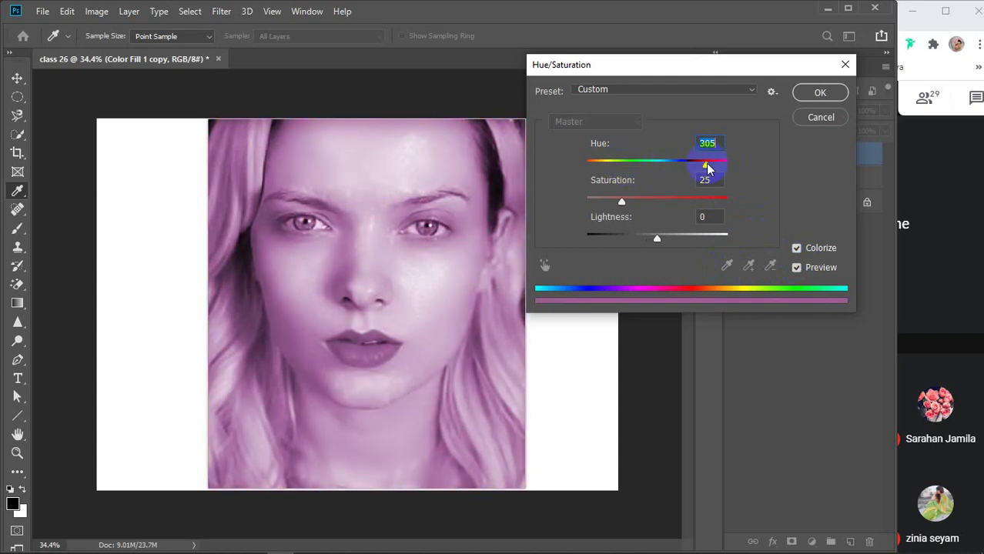
pyautogui.moveTo(706, 165); pyautogui.dragTo(737, 170)
pyautogui.click(673, 201)
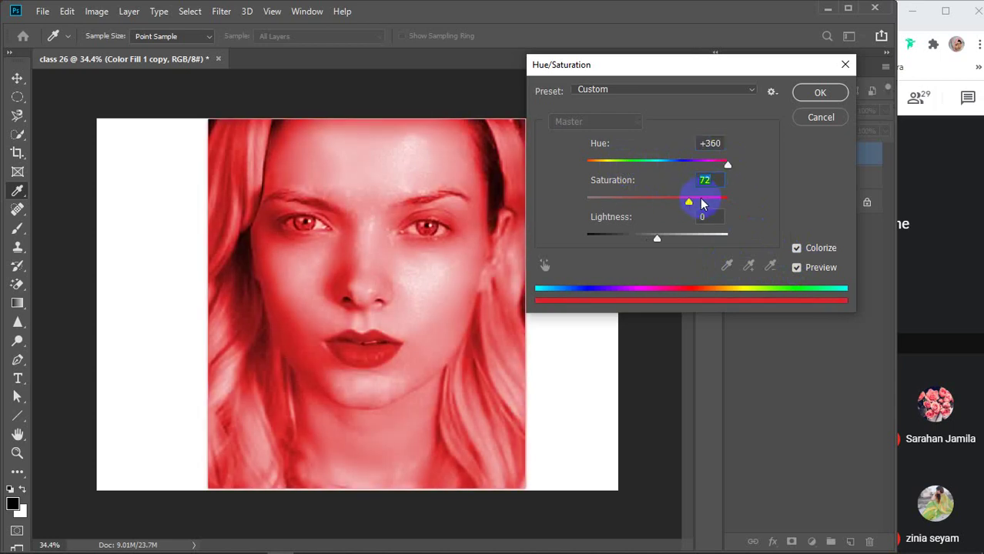
pyautogui.moveTo(690, 199); pyautogui.dragTo(700, 201)
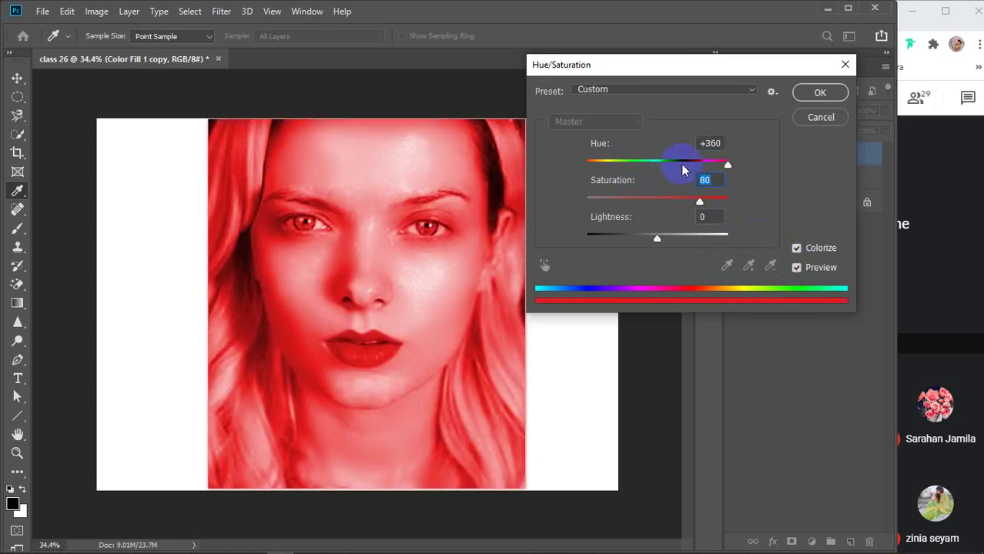
# - Try a green tint at hue 96, settle on hue 318 with saturation 52, and apply the Hue/Saturation adjustment
pyautogui.click(626, 164)
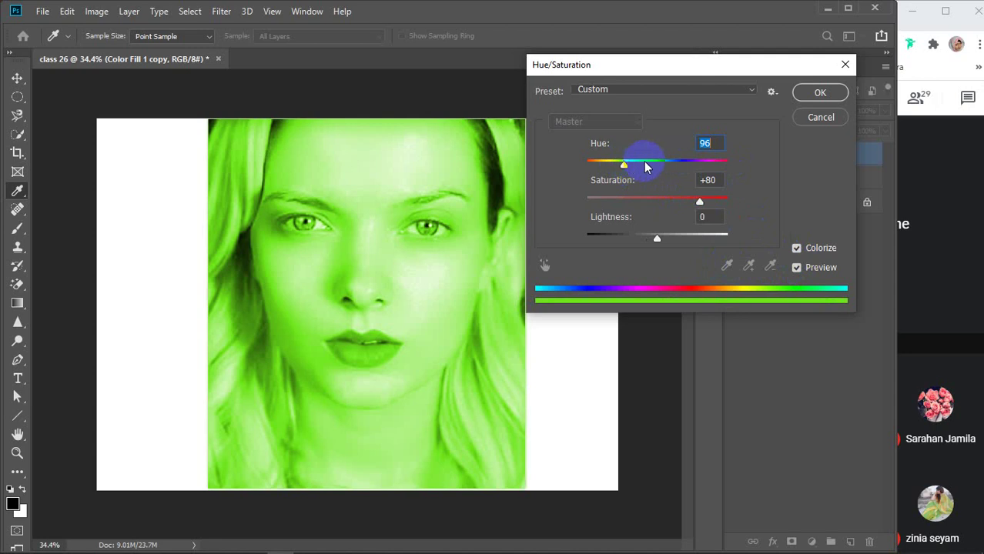
pyautogui.click(711, 163)
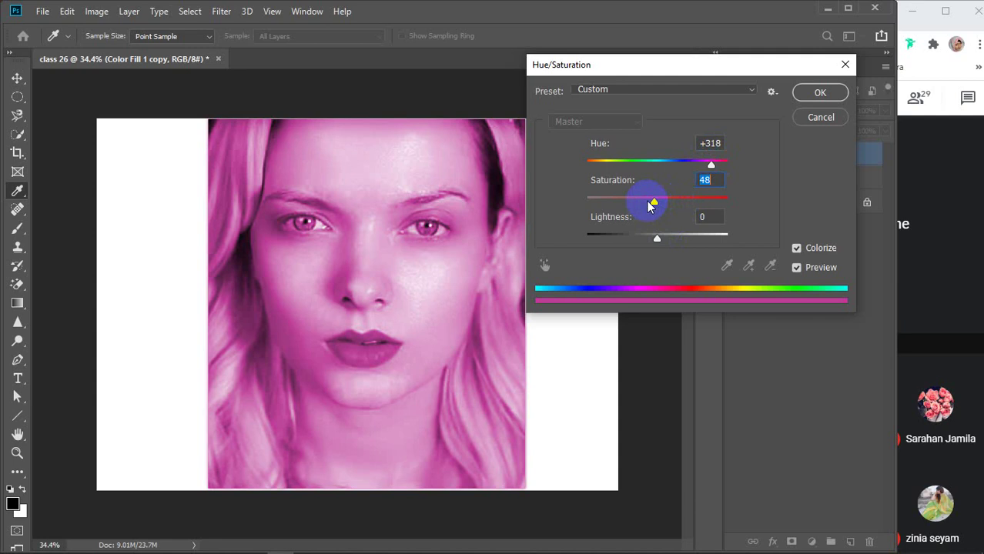
pyautogui.moveTo(649, 205)
pyautogui.mouseDown()
pyautogui.moveTo(639, 205)
pyautogui.moveTo(654, 205)
pyautogui.mouseUp()
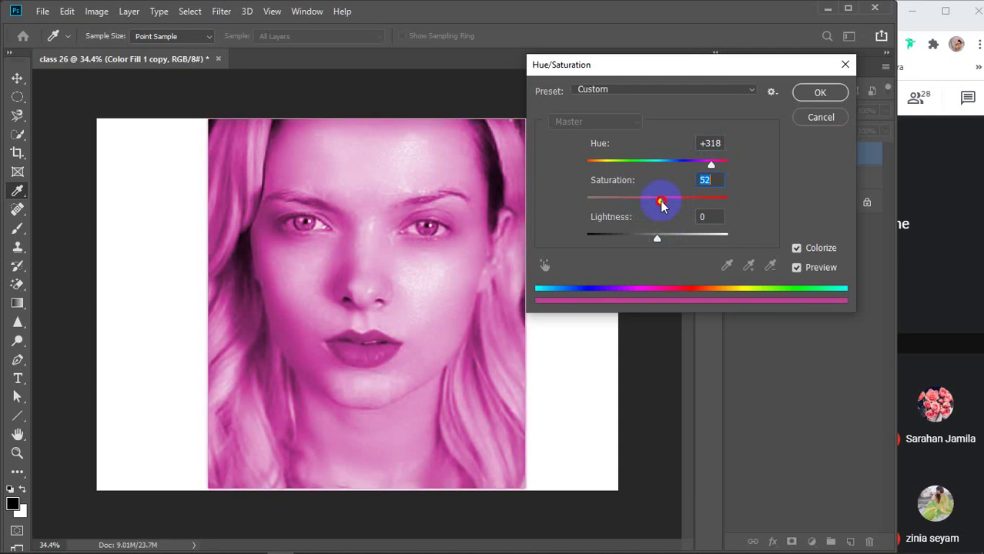
pyautogui.click(810, 92)
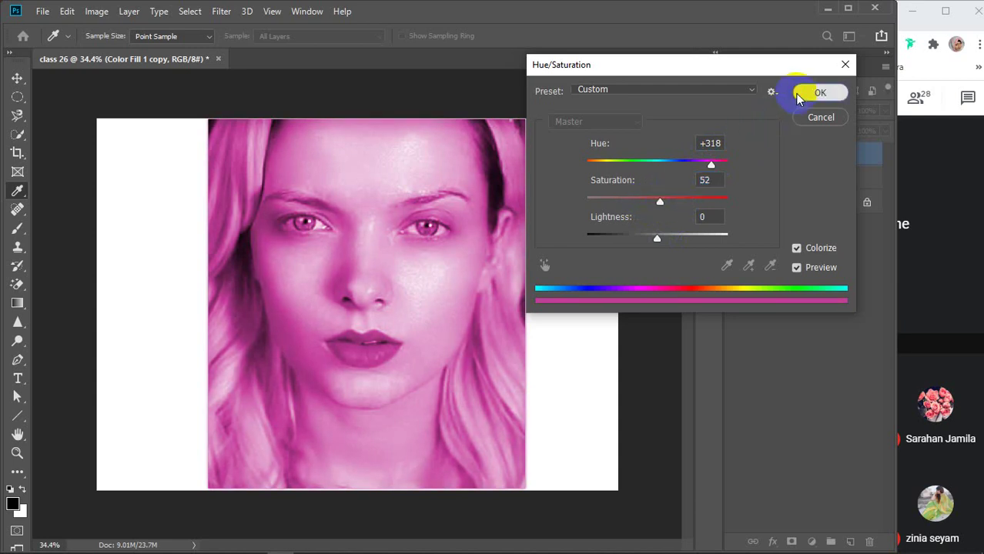
# - Show the Color Fill 1 layer and add a layer mask to Color Fill 1 copy
pyautogui.press('v')
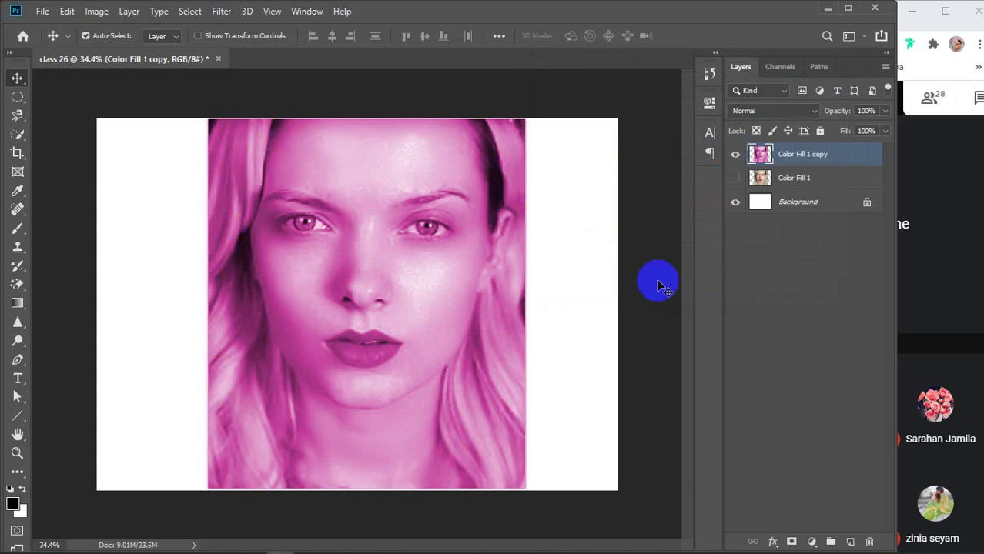
pyautogui.click(735, 178)
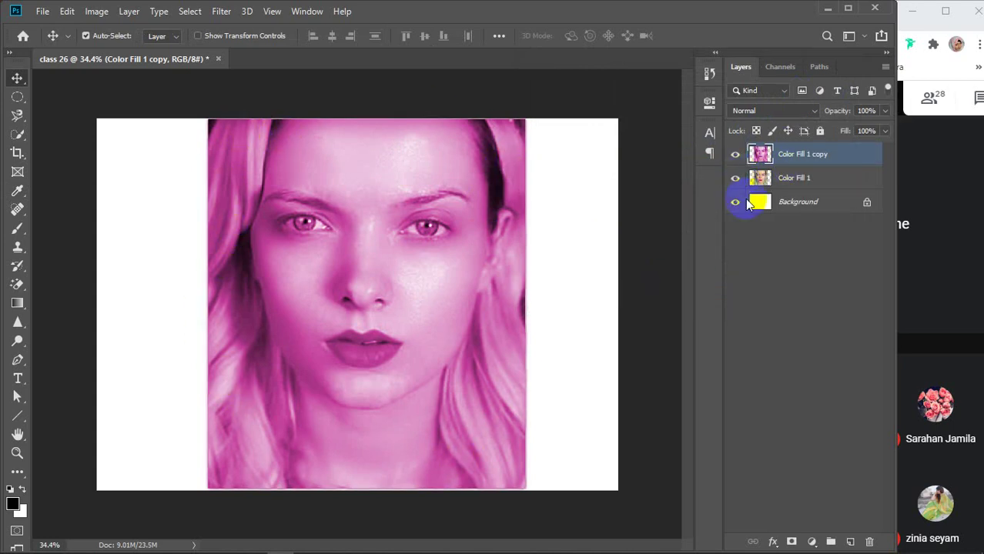
pyautogui.click(792, 542)
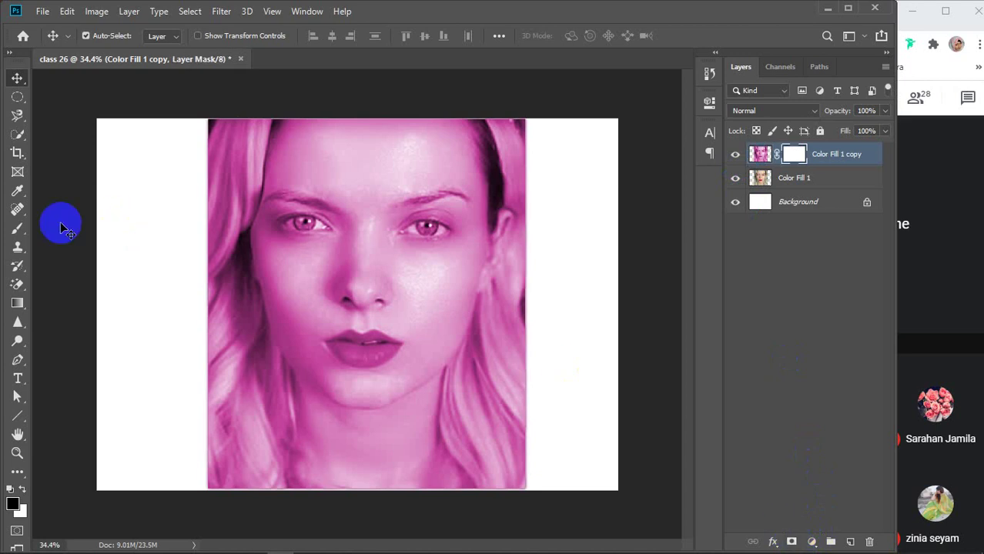
# - Paint black on the mask over the central face with a soft 250 px brush at 70% opacity and 57% flow
pyautogui.click(17, 228)
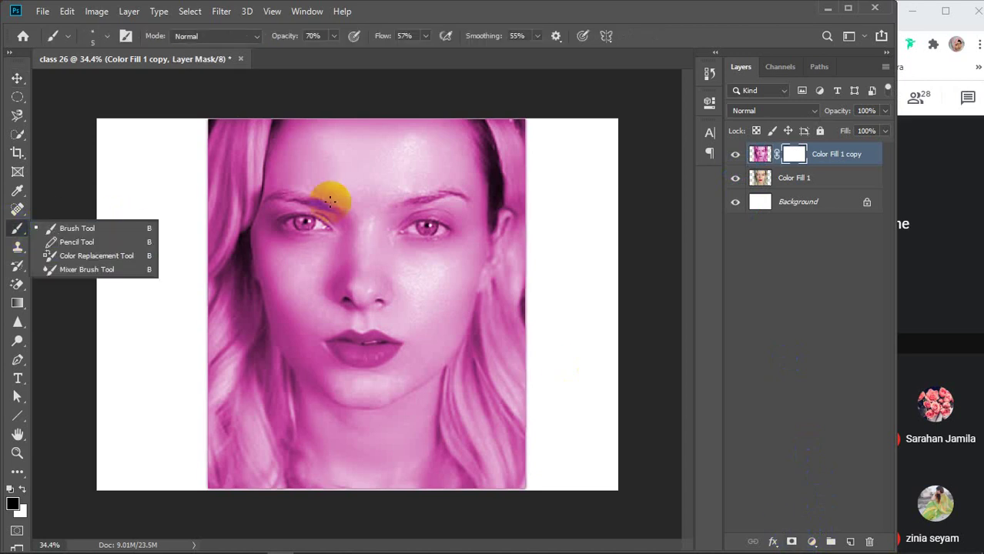
pyautogui.click(329, 202)
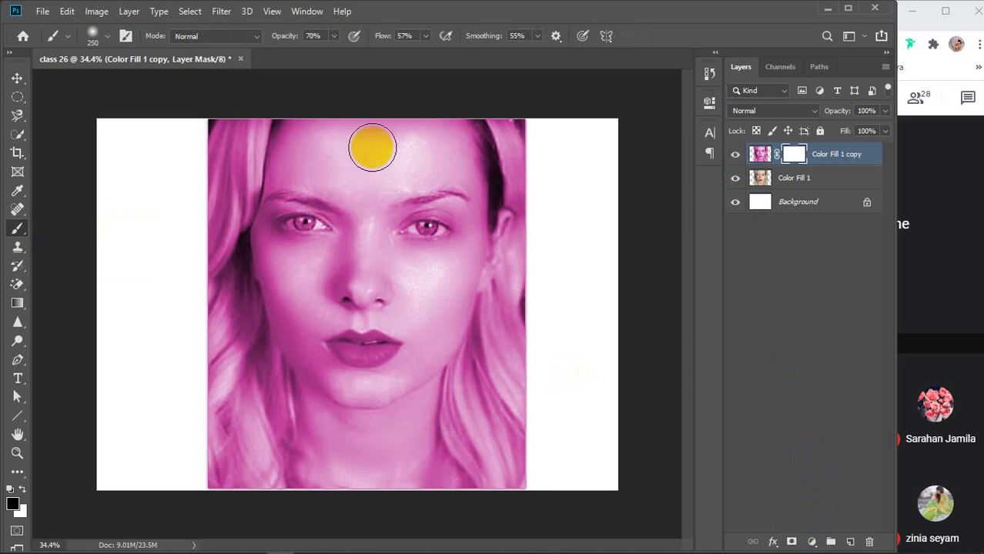
pyautogui.moveTo(374, 142); pyautogui.dragTo(345, 329)
pyautogui.moveTo(348, 165)
pyautogui.mouseDown()
pyautogui.moveTo(311, 196)
pyautogui.moveTo(301, 261)
pyautogui.moveTo(338, 349)
pyautogui.moveTo(378, 297)
pyautogui.mouseUp()
pyautogui.moveTo(320, 133)
pyautogui.mouseDown()
pyautogui.moveTo(292, 165)
pyautogui.moveTo(275, 252)
pyautogui.moveTo(314, 335)
pyautogui.moveTo(275, 262)
pyautogui.moveTo(347, 392)
pyautogui.moveTo(349, 262)
pyautogui.mouseUp()
pyautogui.moveTo(339, 444)
pyautogui.mouseDown()
pyautogui.moveTo(385, 198)
pyautogui.moveTo(381, 435)
pyautogui.moveTo(384, 278)
pyautogui.moveTo(386, 367)
pyautogui.mouseUp()
pyautogui.moveTo(417, 233)
pyautogui.mouseDown()
pyautogui.moveTo(391, 314)
pyautogui.moveTo(428, 121)
pyautogui.moveTo(432, 252)
pyautogui.moveTo(405, 366)
pyautogui.moveTo(412, 136)
pyautogui.moveTo(396, 126)
pyautogui.moveTo(319, 121)
pyautogui.mouseUp()
# - Set the brush opacity, flow and smoothing to 100% and mask the magenta off the central face, chin and neck
pyautogui.moveTo(285, 38); pyautogui.dragTo(539, 35)
pyautogui.moveTo(371, 96); pyautogui.dragTo(358, 501)
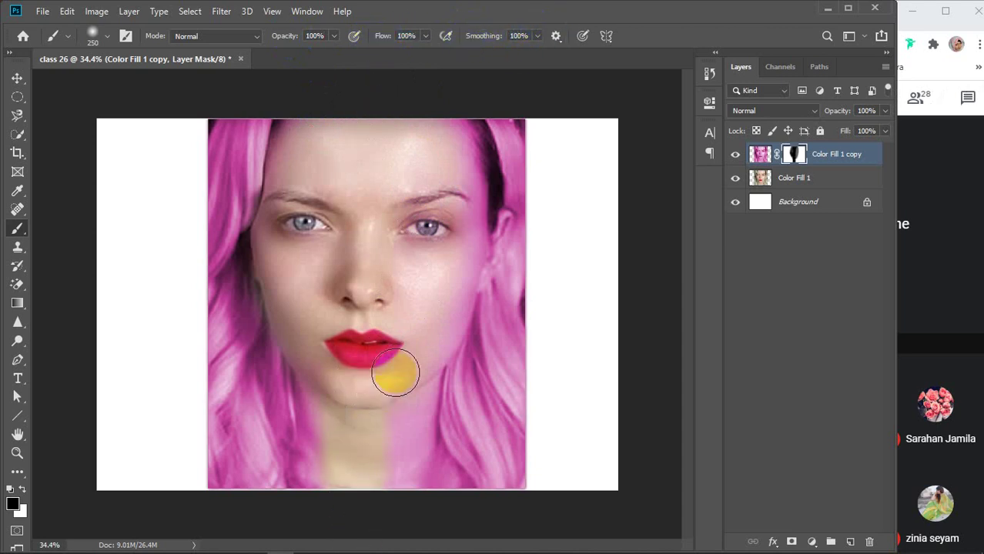
pyautogui.moveTo(395, 374)
pyautogui.mouseDown()
pyautogui.moveTo(409, 429)
pyautogui.moveTo(397, 483)
pyautogui.moveTo(381, 460)
pyautogui.mouseUp()
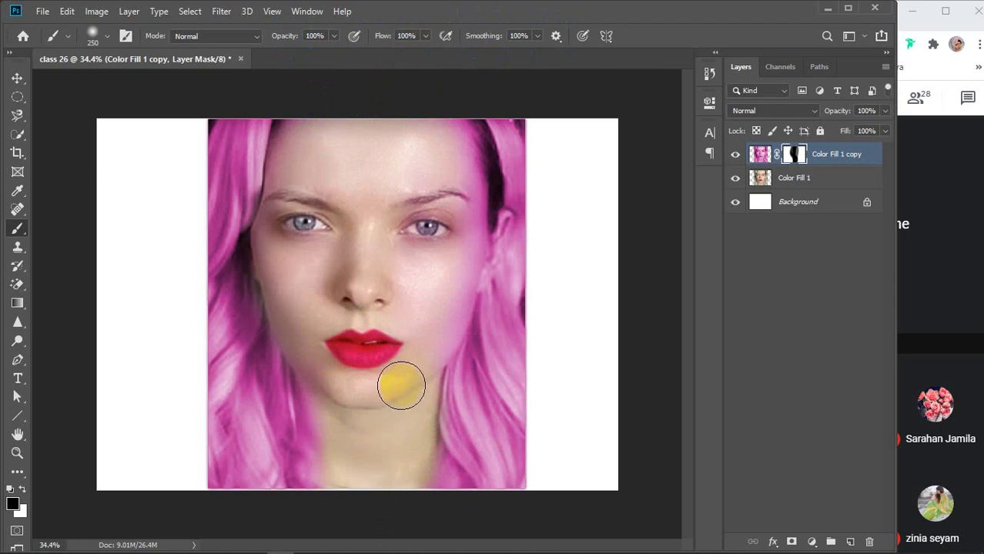
pyautogui.click(422, 312)
pyautogui.click(422, 162)
pyautogui.moveTo(422, 162); pyautogui.dragTo(411, 172)
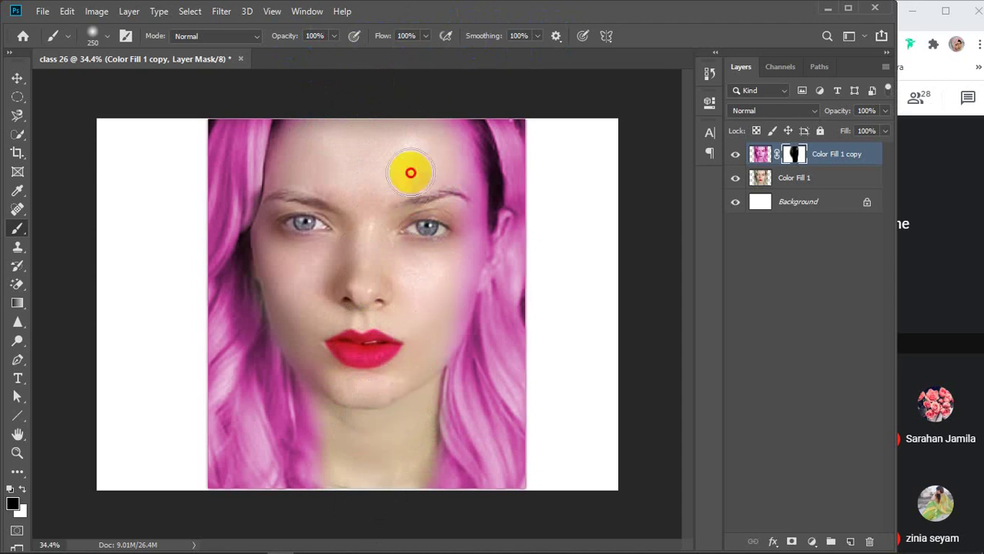
# - Mask out the remaining magenta on the forehead, around the eyes and along both cheeks
pyautogui.moveTo(369, 97)
pyautogui.mouseDown()
pyautogui.moveTo(374, 308)
pyautogui.moveTo(342, 265)
pyautogui.moveTo(330, 106)
pyautogui.moveTo(295, 161)
pyautogui.moveTo(288, 218)
pyautogui.moveTo(308, 235)
pyautogui.moveTo(277, 228)
pyautogui.moveTo(284, 263)
pyautogui.mouseUp()
pyautogui.moveTo(341, 331)
pyautogui.mouseDown()
pyautogui.moveTo(309, 204)
pyautogui.moveTo(299, 246)
pyautogui.mouseUp()
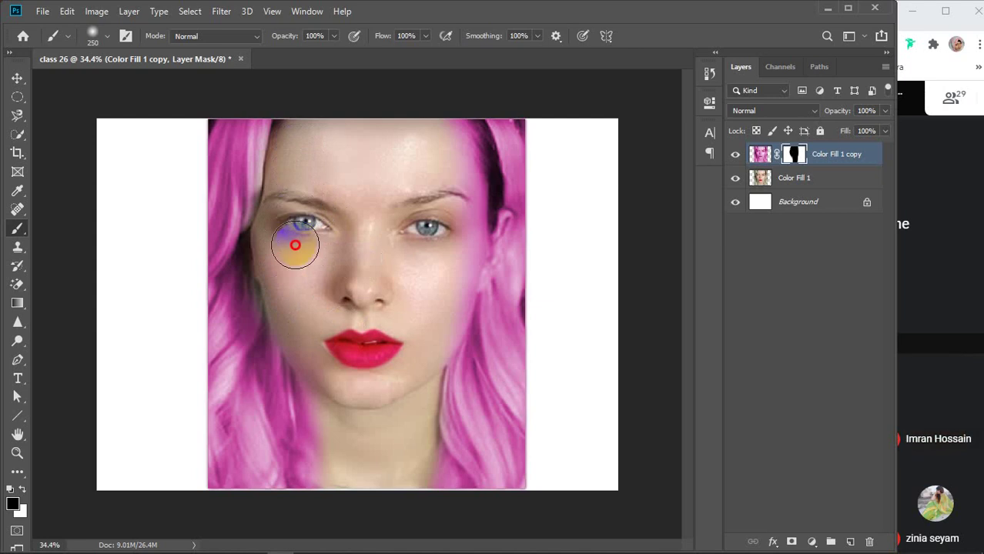
pyautogui.click(447, 132)
pyautogui.moveTo(447, 133)
pyautogui.mouseDown()
pyautogui.moveTo(451, 176)
pyautogui.moveTo(426, 280)
pyautogui.moveTo(452, 189)
pyautogui.moveTo(451, 268)
pyautogui.moveTo(436, 309)
pyautogui.moveTo(385, 342)
pyautogui.mouseUp()
pyautogui.click(446, 312)
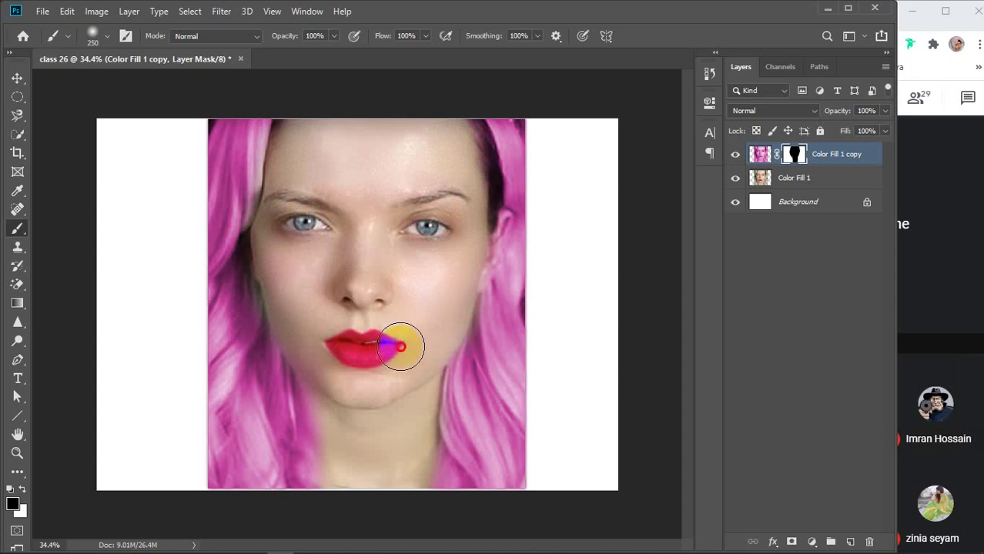
# - Paint black on the mask along the jaw and the sides and base of the neck to reveal natural skin
pyautogui.moveTo(288, 279)
pyautogui.mouseDown()
pyautogui.moveTo(331, 415)
pyautogui.moveTo(337, 503)
pyautogui.moveTo(314, 522)
pyautogui.mouseUp()
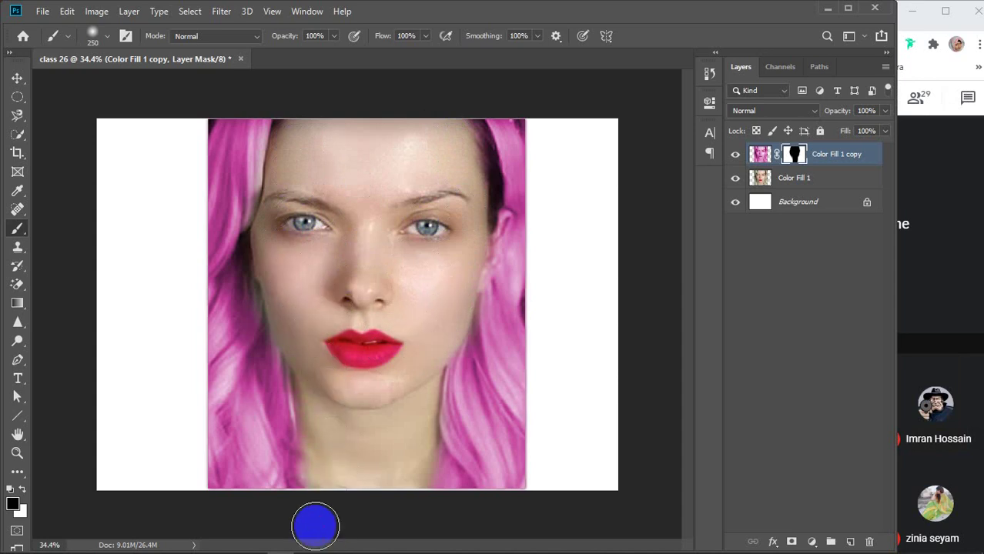
pyautogui.moveTo(322, 466); pyautogui.dragTo(347, 506)
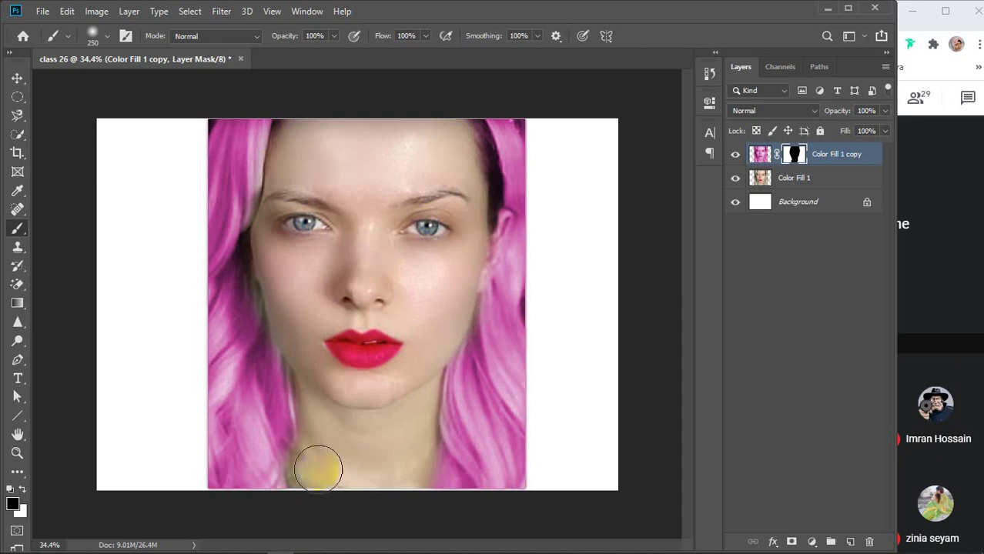
pyautogui.moveTo(410, 464)
pyautogui.mouseDown()
pyautogui.moveTo(351, 484)
pyautogui.moveTo(353, 471)
pyautogui.mouseUp()
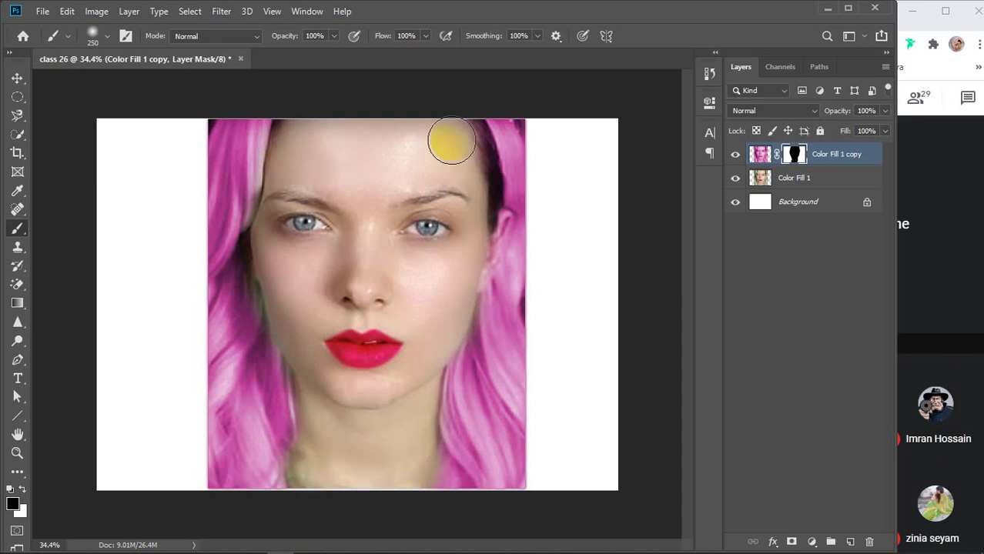
# - Reduce the brush to 70 px and mask the magenta off the visible ear and the edge of the opposite cheek
pyautogui.moveTo(522, 192); pyautogui.dragTo(516, 220)
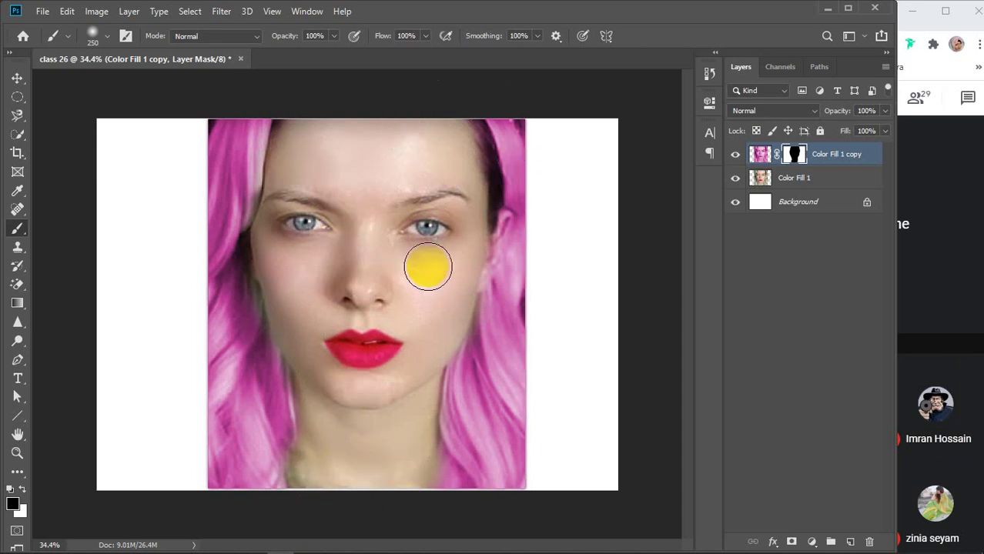
pyautogui.moveTo(447, 232); pyautogui.dragTo(452, 235)
pyautogui.press('[')
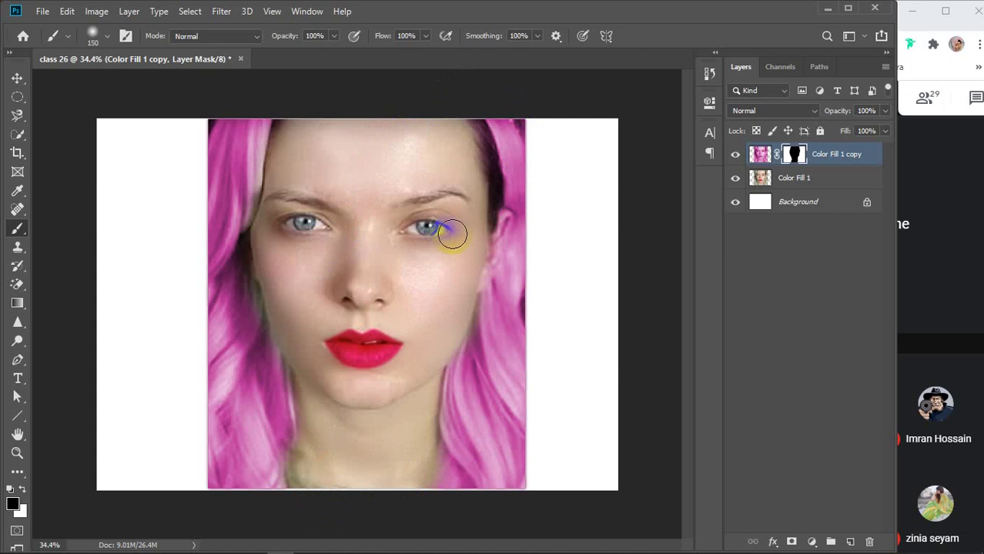
pyautogui.press('[')
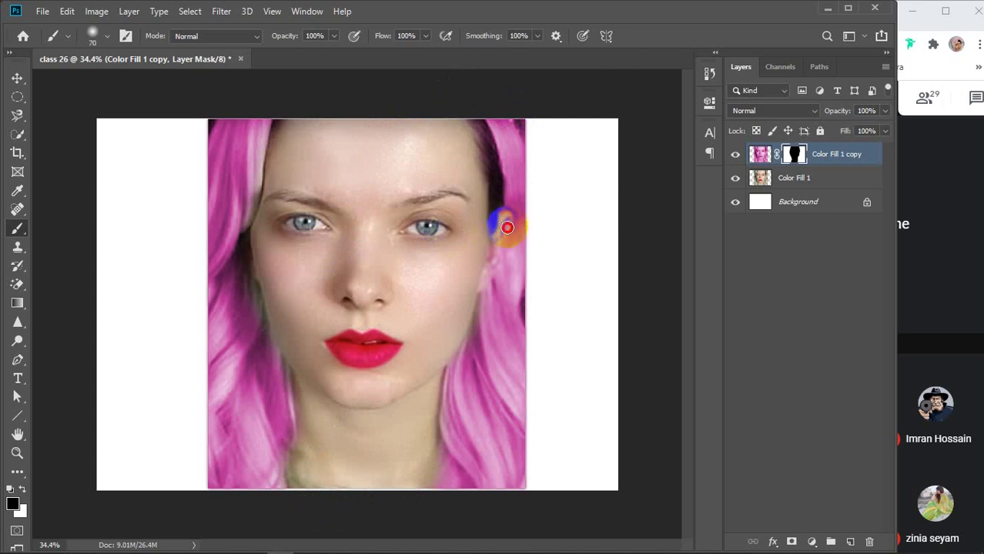
pyautogui.moveTo(507, 228)
pyautogui.mouseDown()
pyautogui.moveTo(490, 258)
pyautogui.moveTo(498, 231)
pyautogui.moveTo(488, 213)
pyautogui.moveTo(507, 215)
pyautogui.moveTo(509, 228)
pyautogui.moveTo(503, 241)
pyautogui.moveTo(503, 218)
pyautogui.moveTo(475, 269)
pyautogui.mouseUp()
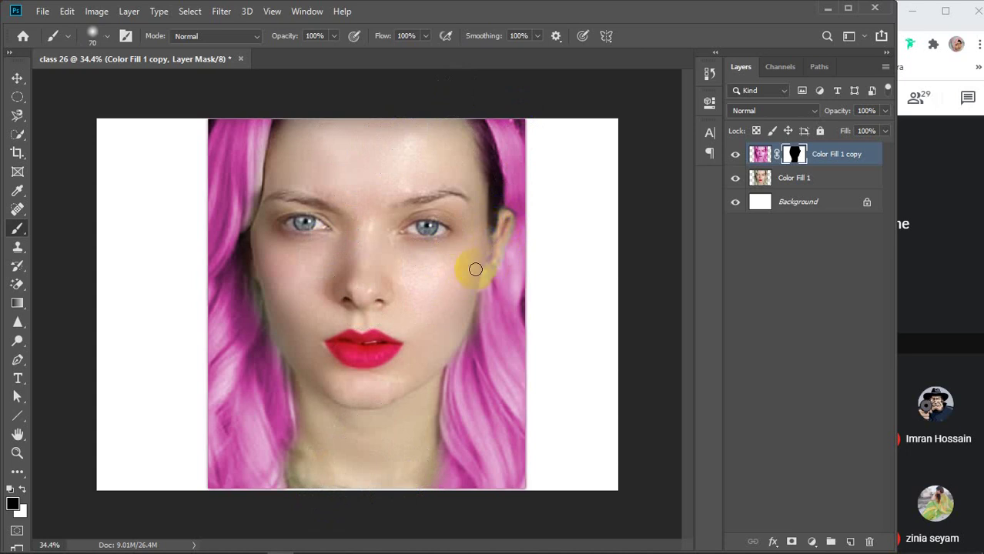
pyautogui.moveTo(501, 223); pyautogui.dragTo(496, 246)
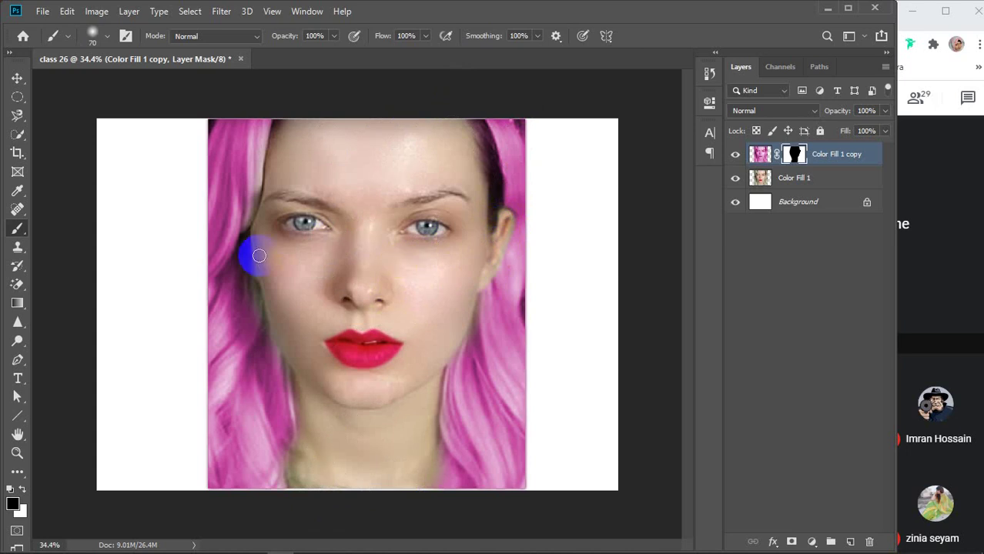
pyautogui.moveTo(250, 255)
pyautogui.mouseDown()
pyautogui.moveTo(261, 316)
pyautogui.moveTo(296, 402)
pyautogui.moveTo(313, 392)
pyautogui.moveTo(290, 331)
pyautogui.mouseUp()
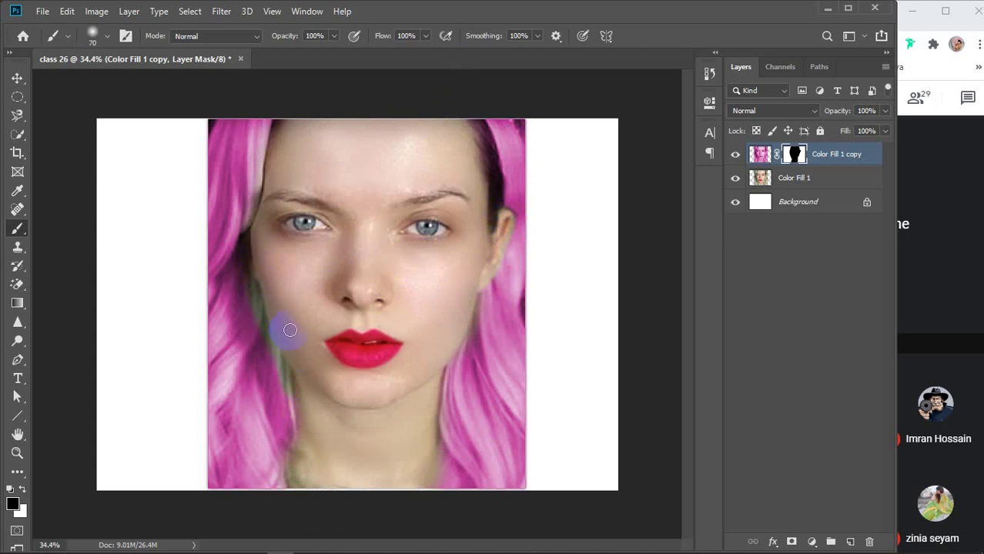
# - Switch to white, set flow to 63% and smoothing to 77%, and restore the magenta hair beside the cheek opposite the ear
pyautogui.click(22, 491)
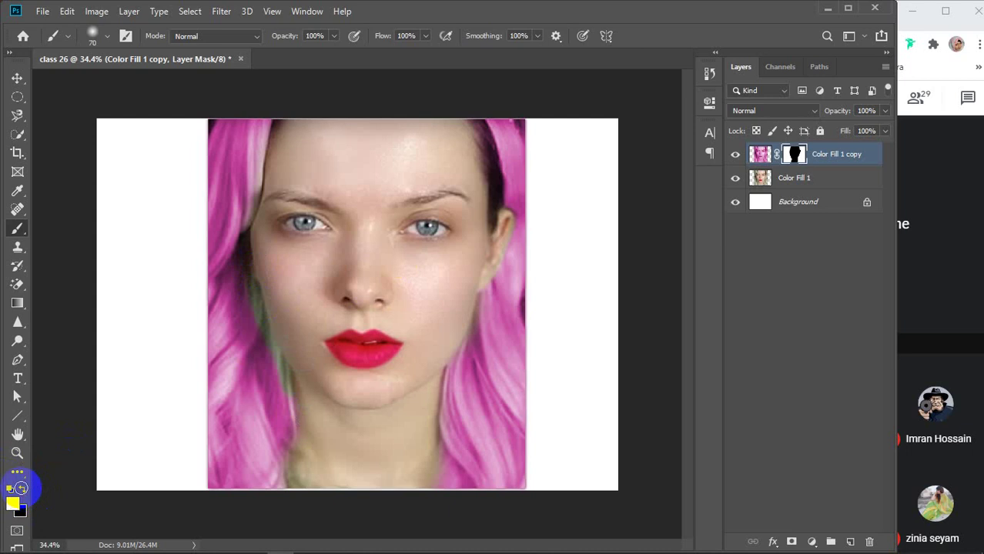
pyautogui.click(266, 355)
pyautogui.scroll(4, 265, 356)
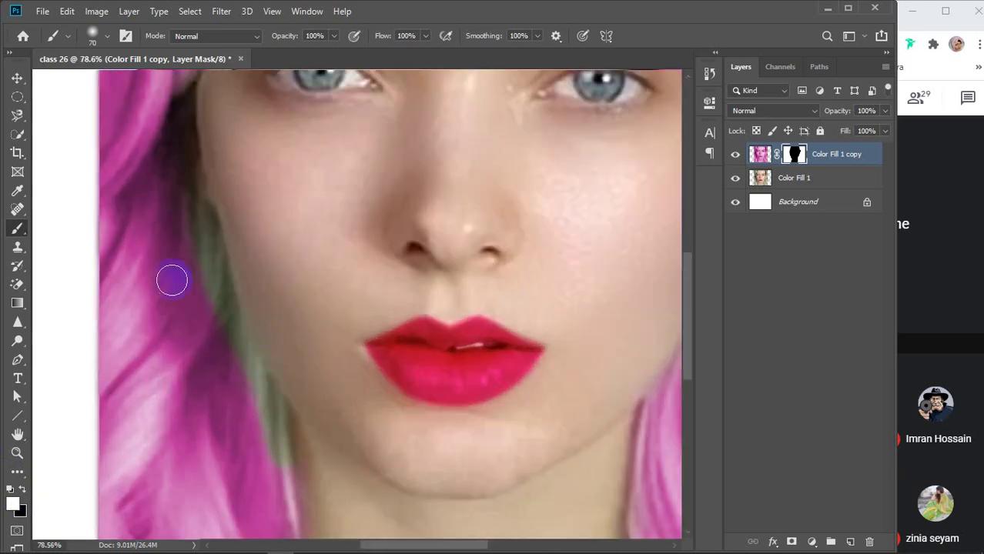
pyautogui.moveTo(387, 35); pyautogui.dragTo(366, 43)
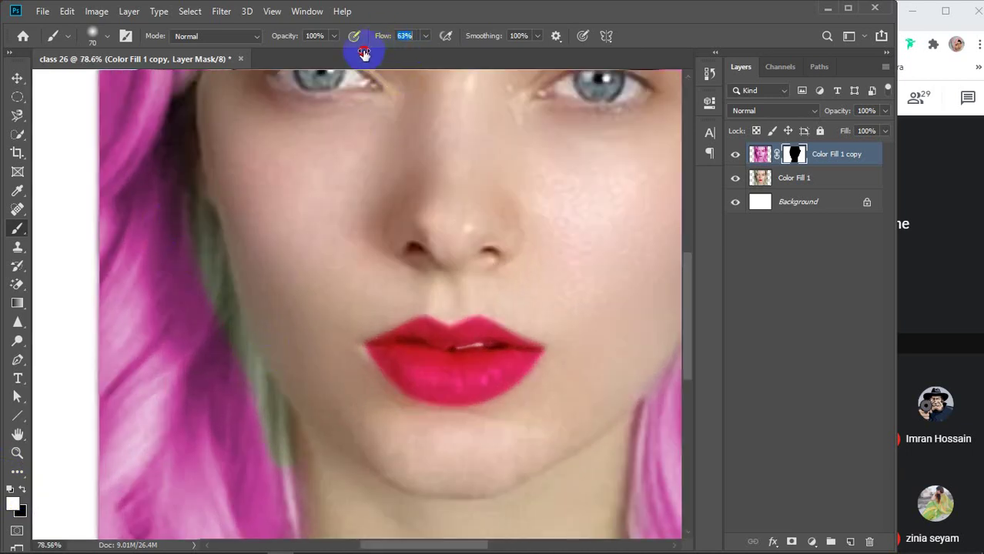
pyautogui.moveTo(479, 37); pyautogui.dragTo(461, 37)
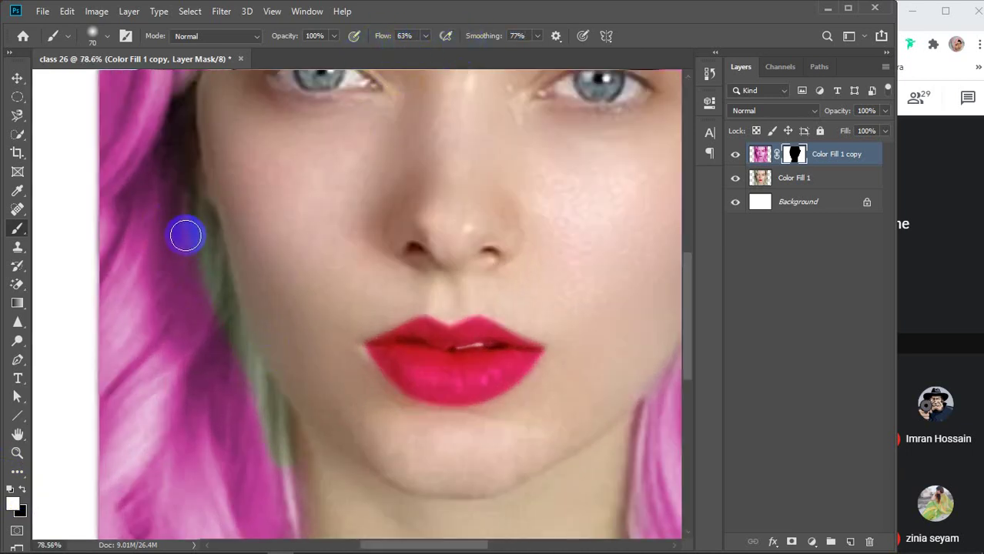
pyautogui.moveTo(185, 233)
pyautogui.mouseDown()
pyautogui.moveTo(189, 216)
pyautogui.moveTo(204, 243)
pyautogui.moveTo(209, 325)
pyautogui.moveTo(200, 222)
pyautogui.moveTo(220, 341)
pyautogui.mouseUp()
pyautogui.moveTo(231, 337)
pyautogui.mouseDown()
pyautogui.moveTo(268, 424)
pyautogui.moveTo(191, 501)
pyautogui.mouseUp()
pyautogui.moveTo(266, 411)
pyautogui.mouseDown()
pyautogui.moveTo(277, 469)
pyautogui.moveTo(255, 418)
pyautogui.mouseUp()
# - Paint white on the mask to restore the magenta hair beside the neck, down to the portrait's lower edge
pyautogui.scroll(-3, 272, 358)
pyautogui.scroll(-2, 271, 362)
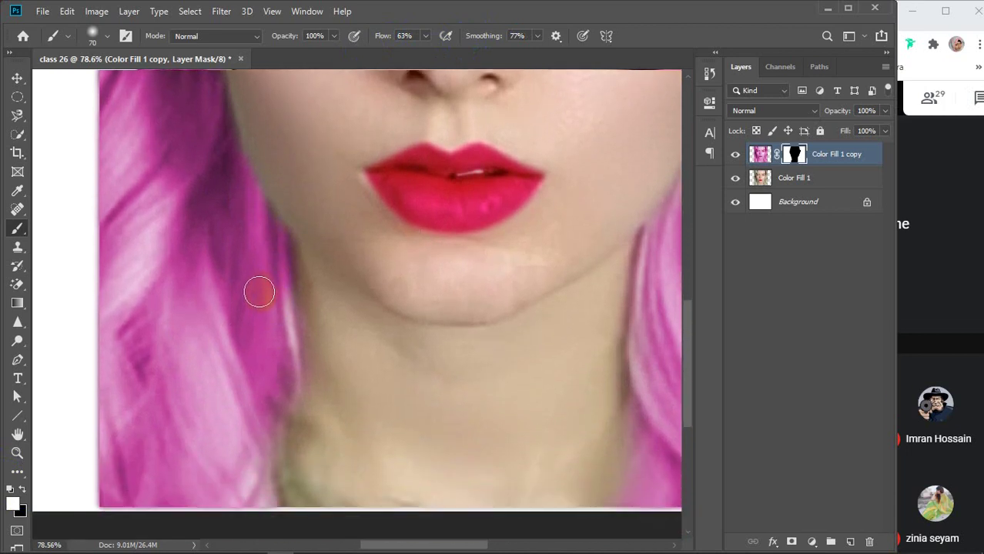
pyautogui.moveTo(276, 285)
pyautogui.mouseDown()
pyautogui.moveTo(281, 309)
pyautogui.moveTo(263, 395)
pyautogui.moveTo(209, 446)
pyautogui.moveTo(260, 412)
pyautogui.mouseUp()
pyautogui.moveTo(254, 500)
pyautogui.mouseDown()
pyautogui.moveTo(247, 482)
pyautogui.moveTo(248, 492)
pyautogui.moveTo(208, 464)
pyautogui.mouseUp()
# - Touch up the mask with white strokes over the magenta hair on both sides and around the ear, and deselect all layers
pyautogui.scroll(-4, 210, 339)
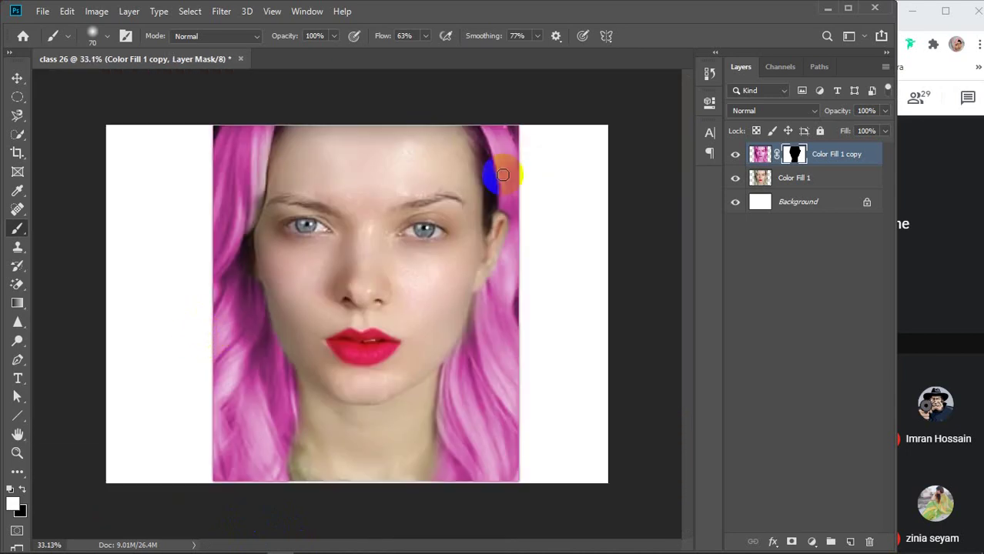
pyautogui.moveTo(265, 131)
pyautogui.mouseDown()
pyautogui.moveTo(256, 182)
pyautogui.moveTo(240, 213)
pyautogui.moveTo(223, 197)
pyautogui.moveTo(249, 176)
pyautogui.moveTo(262, 137)
pyautogui.moveTo(257, 199)
pyautogui.moveTo(235, 261)
pyautogui.mouseUp()
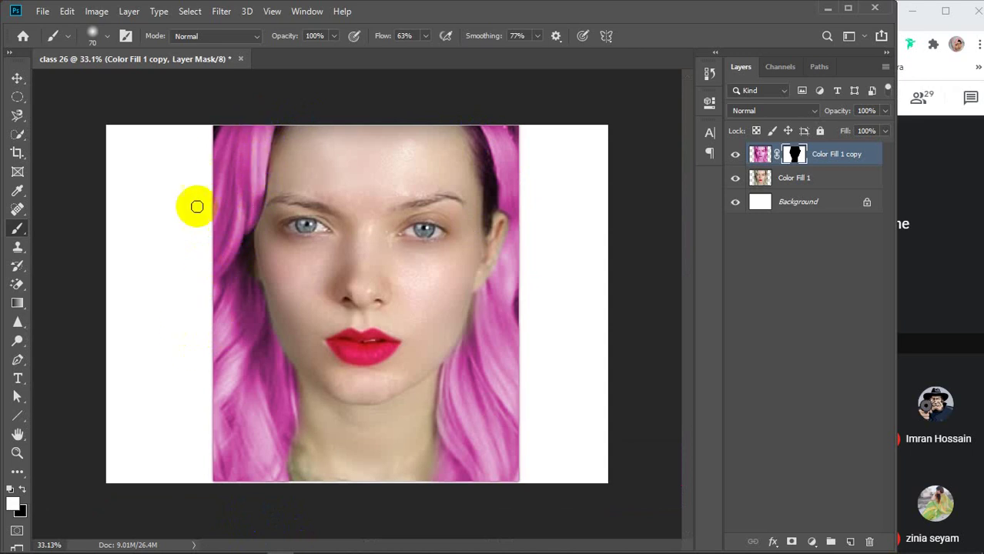
pyautogui.moveTo(499, 123); pyautogui.dragTo(495, 197)
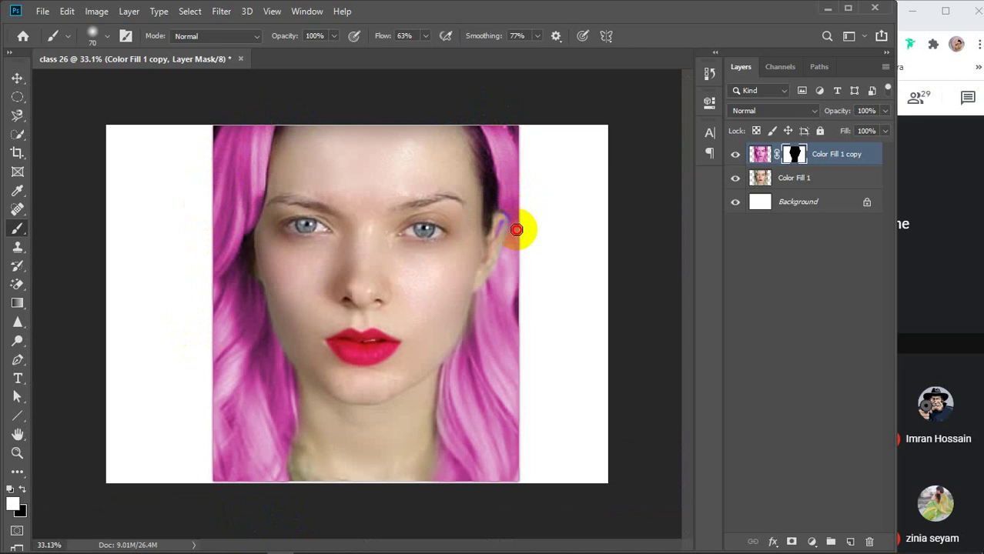
pyautogui.moveTo(511, 228); pyautogui.dragTo(492, 272)
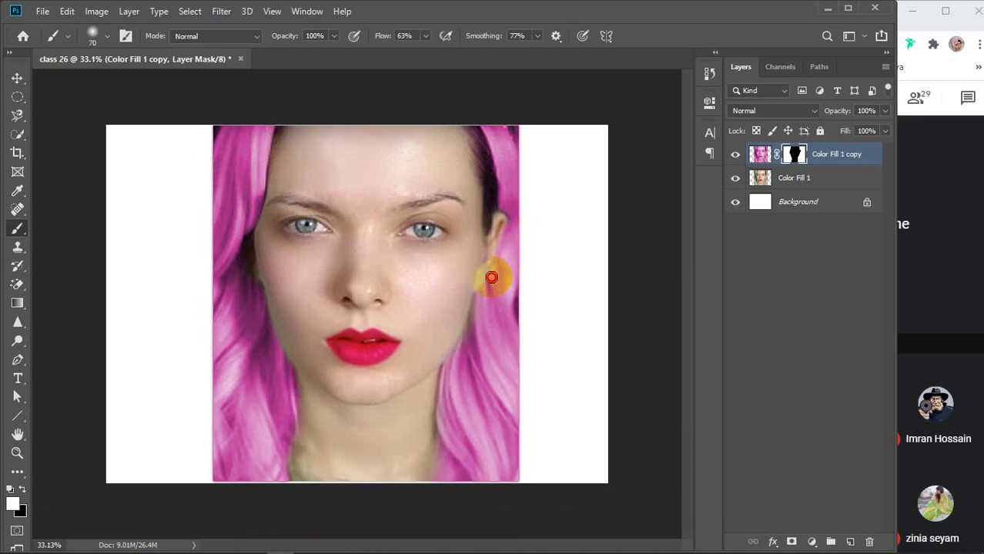
pyautogui.moveTo(509, 331)
pyautogui.mouseDown()
pyautogui.moveTo(480, 302)
pyautogui.moveTo(470, 327)
pyautogui.mouseUp()
pyautogui.moveTo(460, 362)
pyautogui.mouseDown()
pyautogui.moveTo(456, 389)
pyautogui.moveTo(462, 362)
pyautogui.moveTo(448, 385)
pyautogui.moveTo(445, 428)
pyautogui.moveTo(454, 461)
pyautogui.moveTo(484, 495)
pyautogui.moveTo(508, 398)
pyautogui.mouseUp()
pyautogui.click(462, 363)
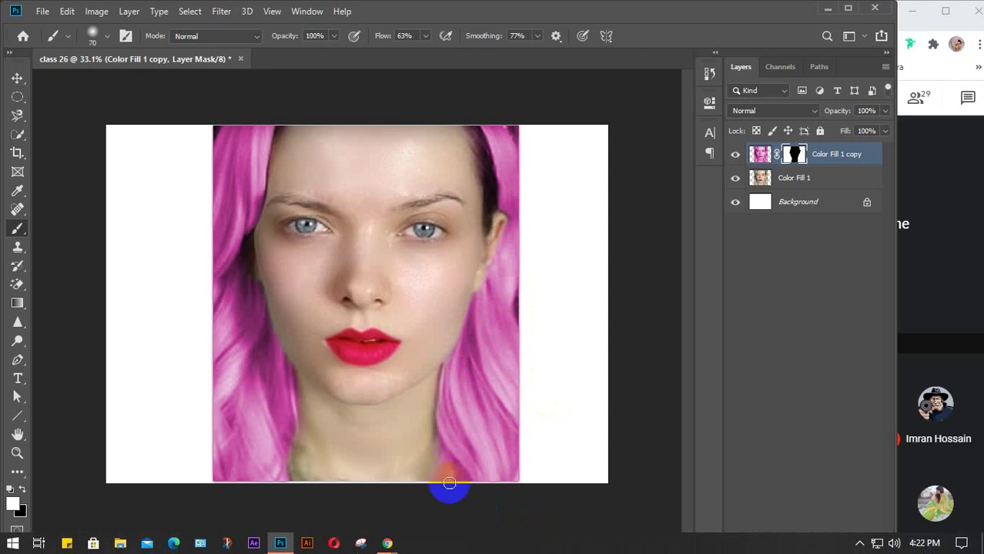
pyautogui.click(469, 322)
pyautogui.click(17, 77)
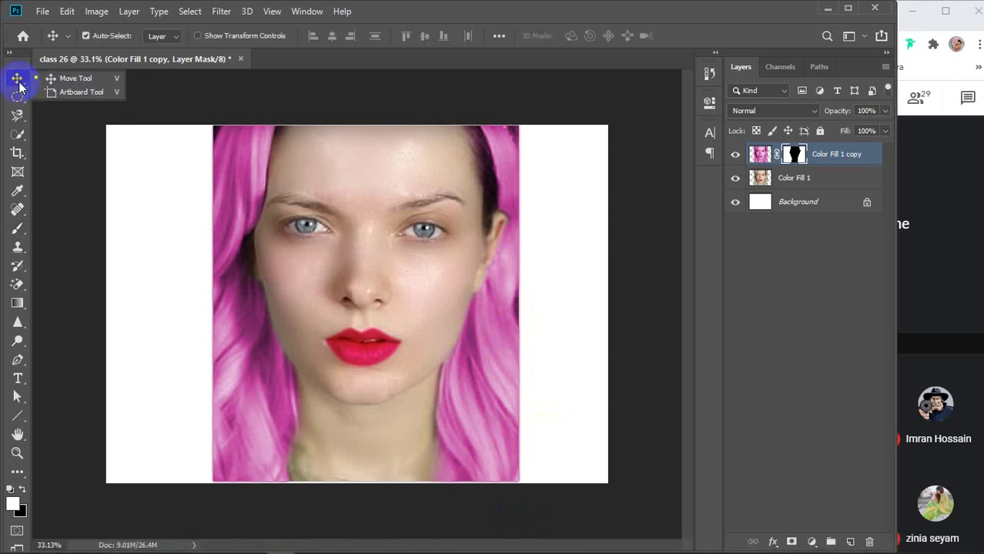
pyautogui.click(626, 305)
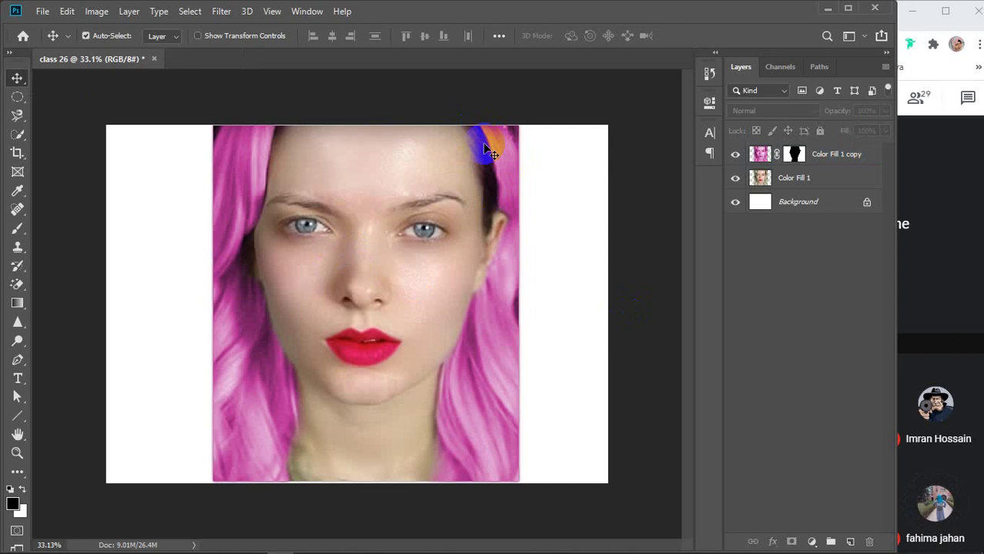
pyautogui.click(840, 157)
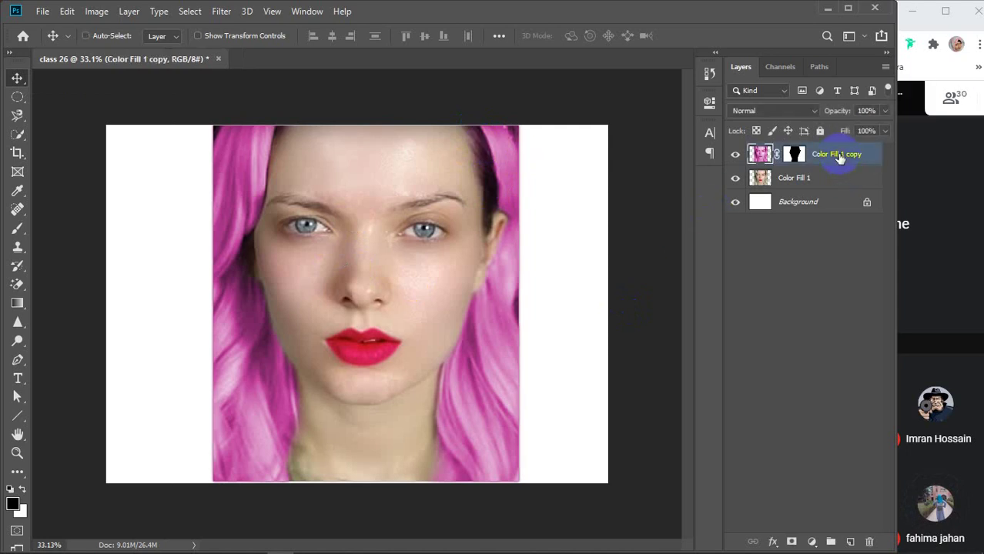
pyautogui.hotkey('ctrl', 'j')
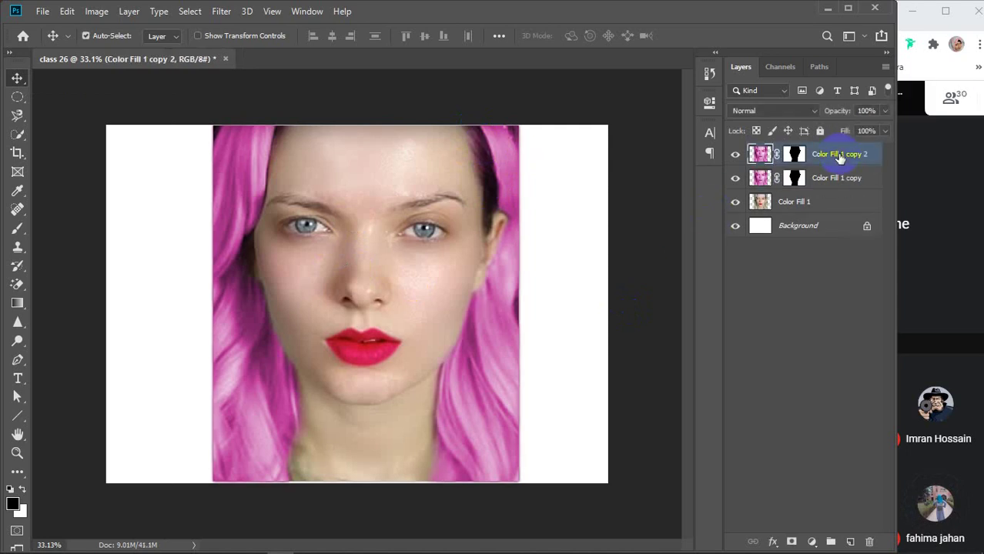
pyautogui.press('Delete')
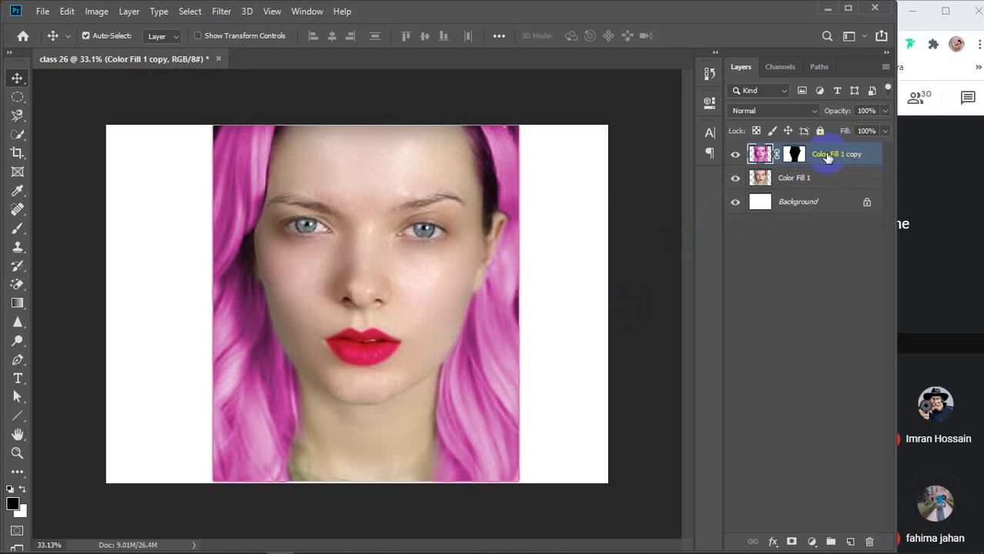
# - Duplicate the Color Fill 1 layer and move the copy to the top of the layer stack
pyautogui.click(818, 179)
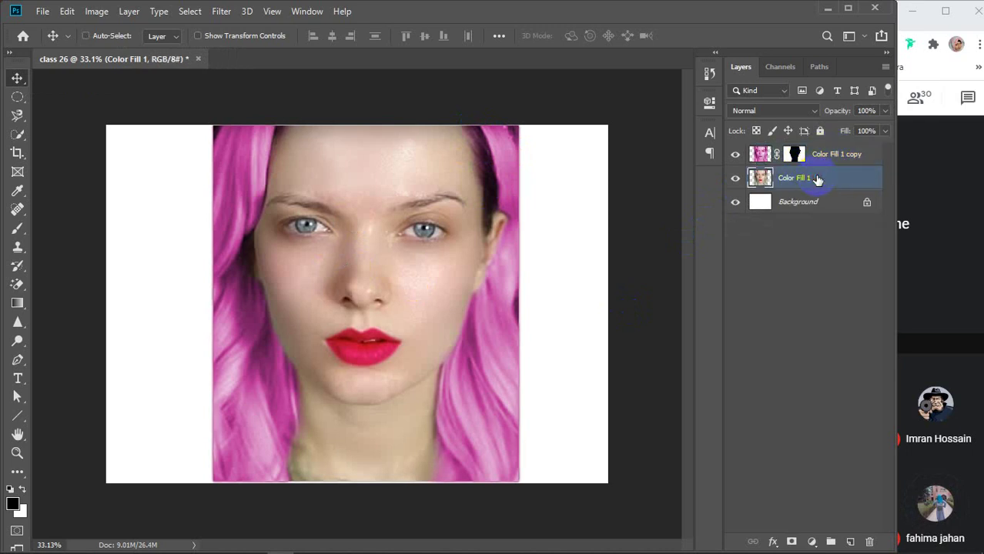
pyautogui.hotkey('ctrl', 'j')
pyautogui.moveTo(818, 179); pyautogui.dragTo(815, 150)
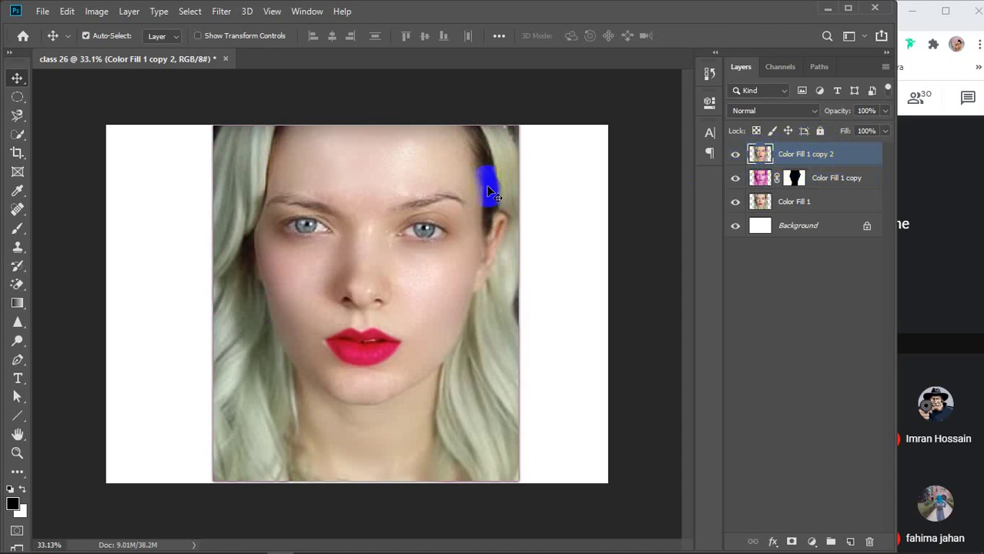
# - Compare the natural dark hairline above the ear on the top copy, and hide that copy
pyautogui.scroll(2, 490, 184)
pyautogui.scroll(2, 490, 185)
pyautogui.moveTo(538, 170); pyautogui.dragTo(422, 364)
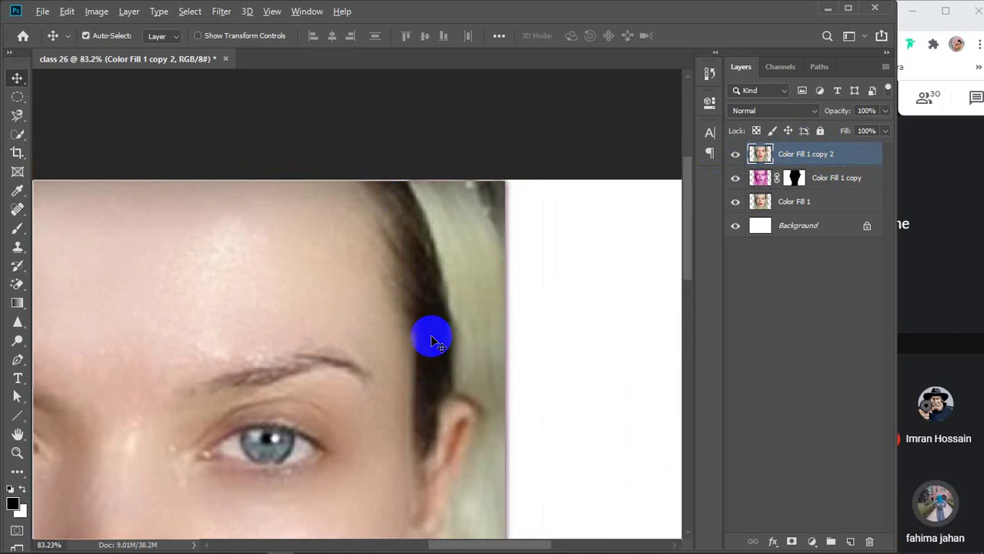
pyautogui.hotkey('ctrl', '0')
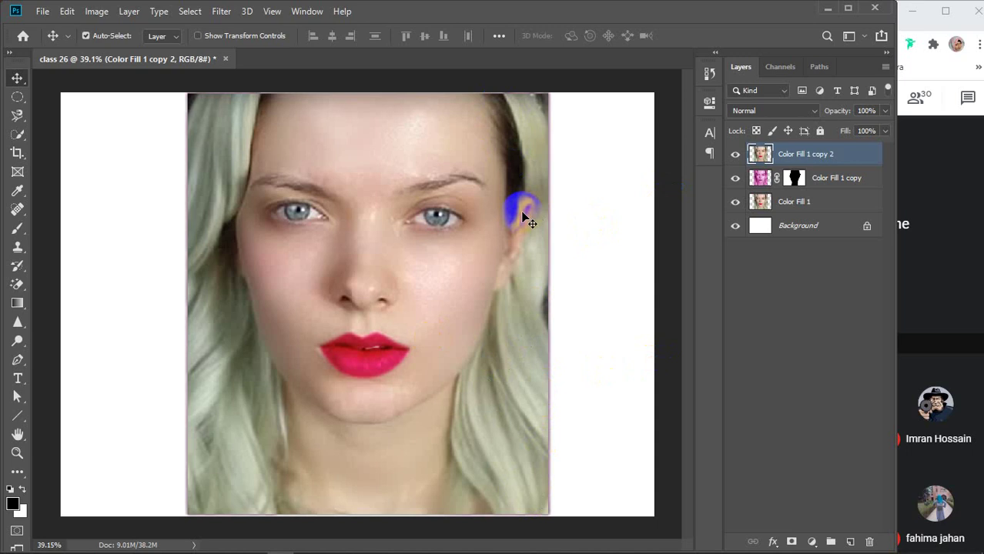
pyautogui.click(734, 157)
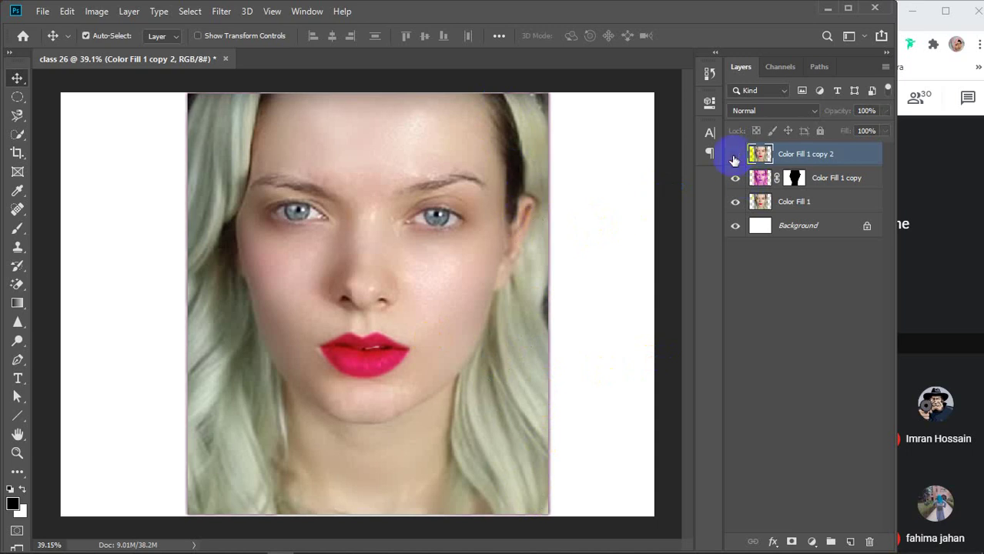
pyautogui.click(735, 158)
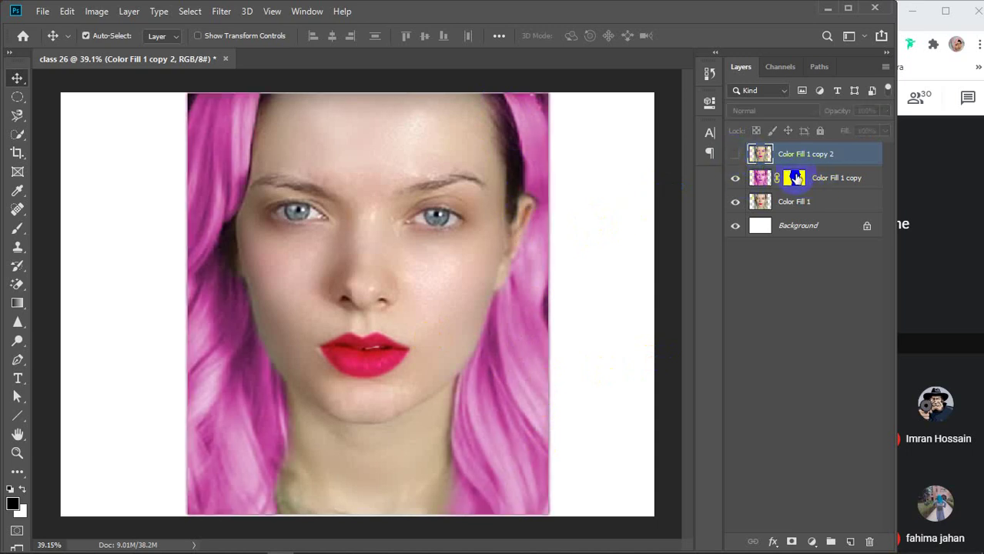
# - Clone magenta hair over the dark strip above the ear on Color Fill 1 copy's image, using a 60 px Clone Stamp
pyautogui.click(789, 179)
pyautogui.click(757, 179)
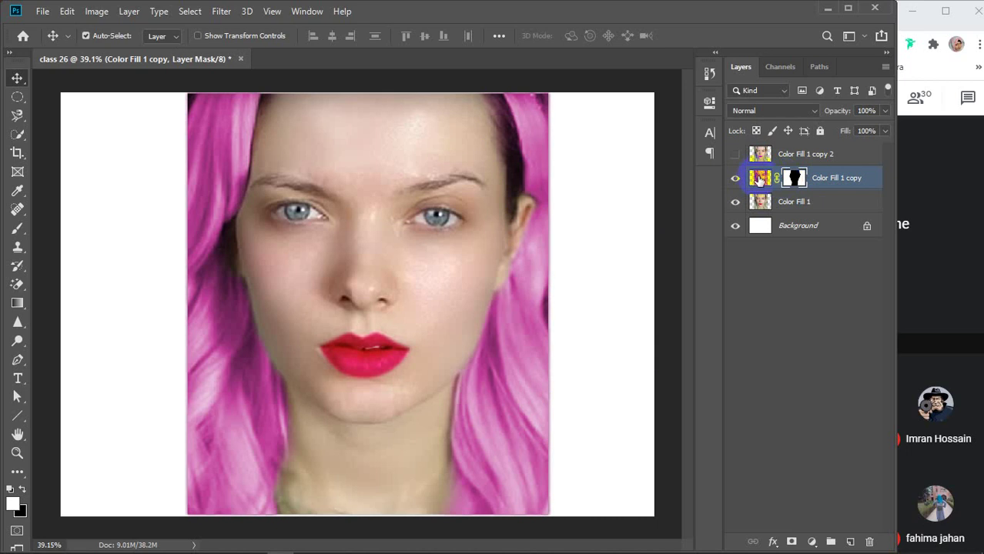
pyautogui.click(17, 250)
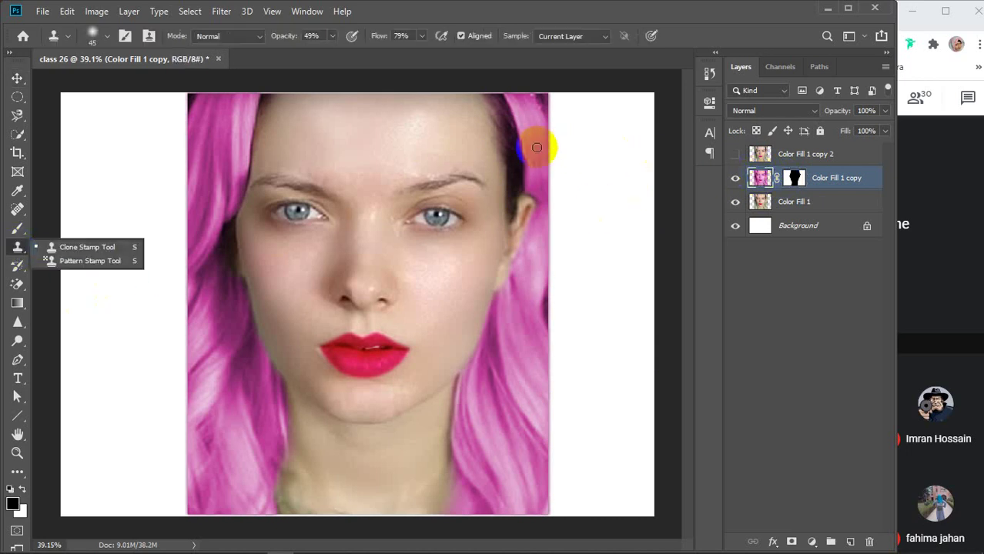
pyautogui.press(']')
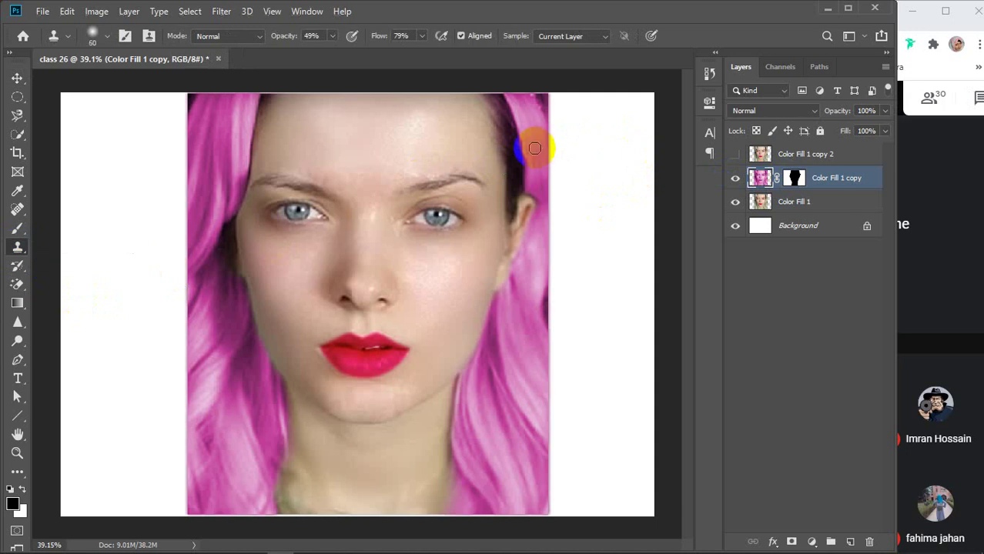
pyautogui.moveTo(535, 148)
pyautogui.mouseDown()
pyautogui.moveTo(512, 142)
pyautogui.moveTo(513, 128)
pyautogui.moveTo(523, 155)
pyautogui.moveTo(500, 96)
pyautogui.moveTo(524, 139)
pyautogui.moveTo(519, 164)
pyautogui.moveTo(505, 93)
pyautogui.moveTo(533, 147)
pyautogui.moveTo(507, 122)
pyautogui.moveTo(520, 158)
pyautogui.mouseUp()
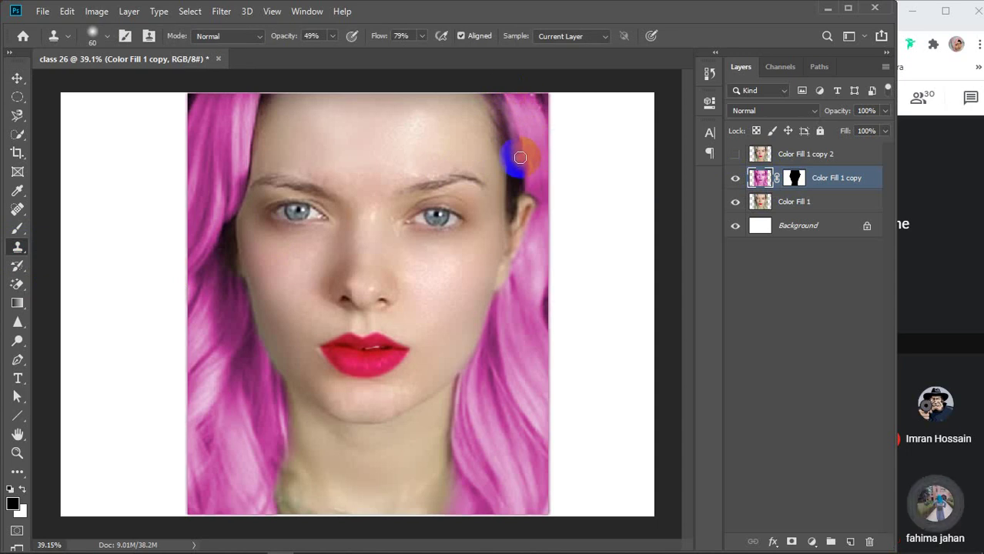
pyautogui.click(17, 78)
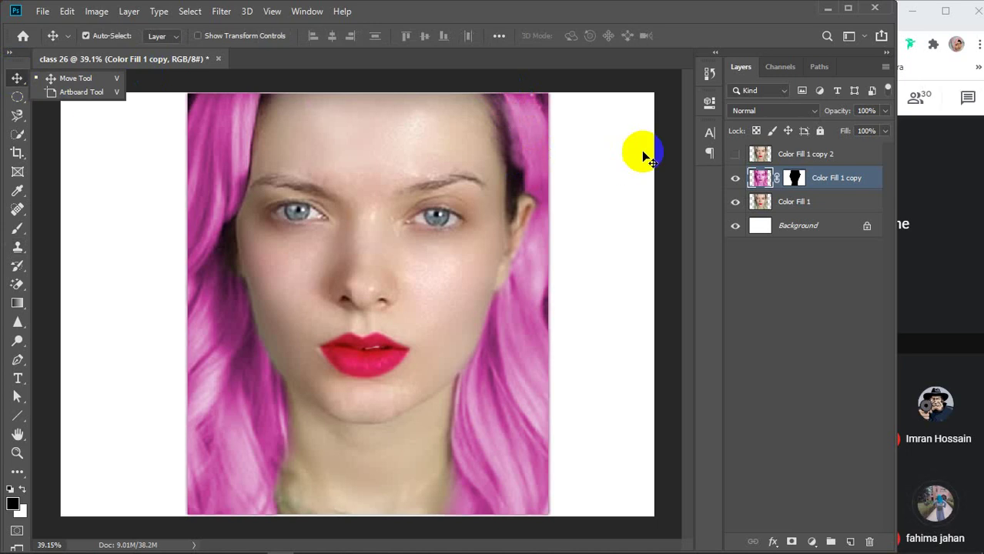
# - Delete all three portrait layers, keeping only the white Background
pyautogui.click(829, 155)
pyautogui.press('Delete')
pyautogui.press('Delete')
pyautogui.press('Delete')
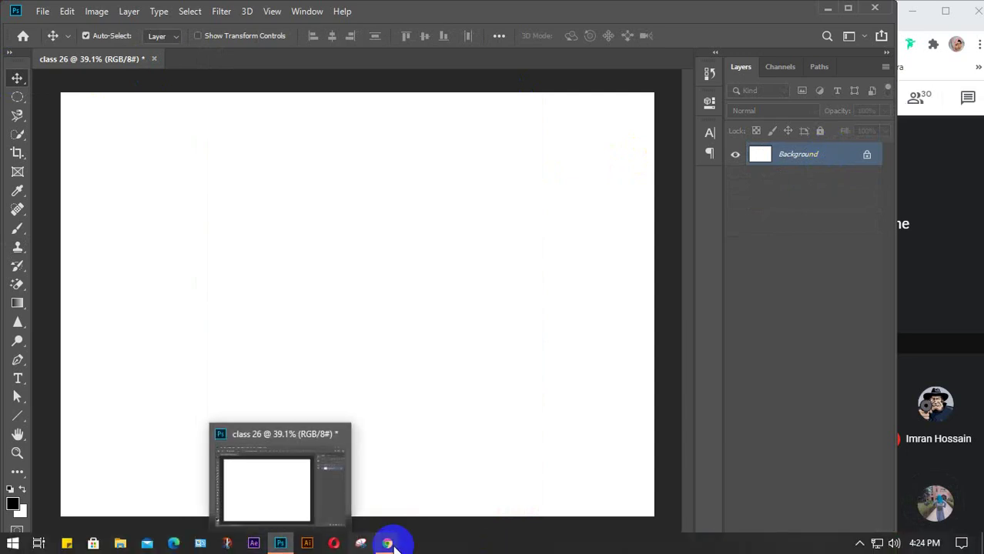
# - Switch to Chrome, close the "normal spot full face" search tab and open a new one
pyautogui.moveTo(384, 539)
pyautogui.click(324, 457)
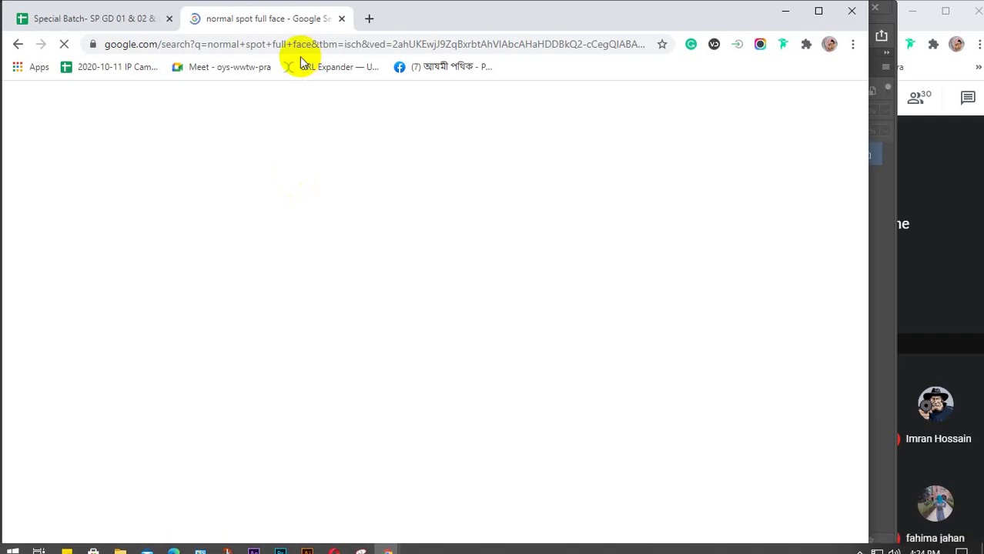
pyautogui.click(341, 19)
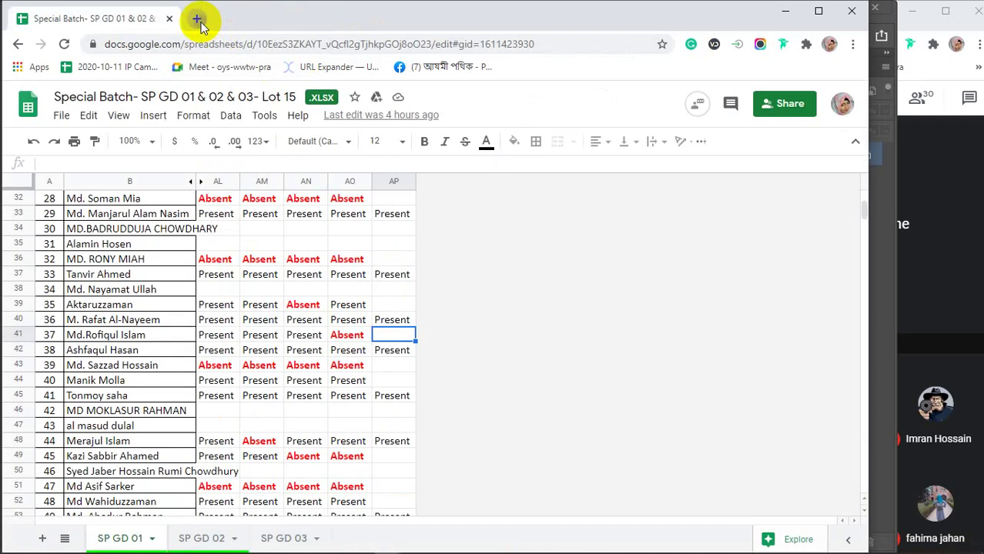
pyautogui.click(198, 19)
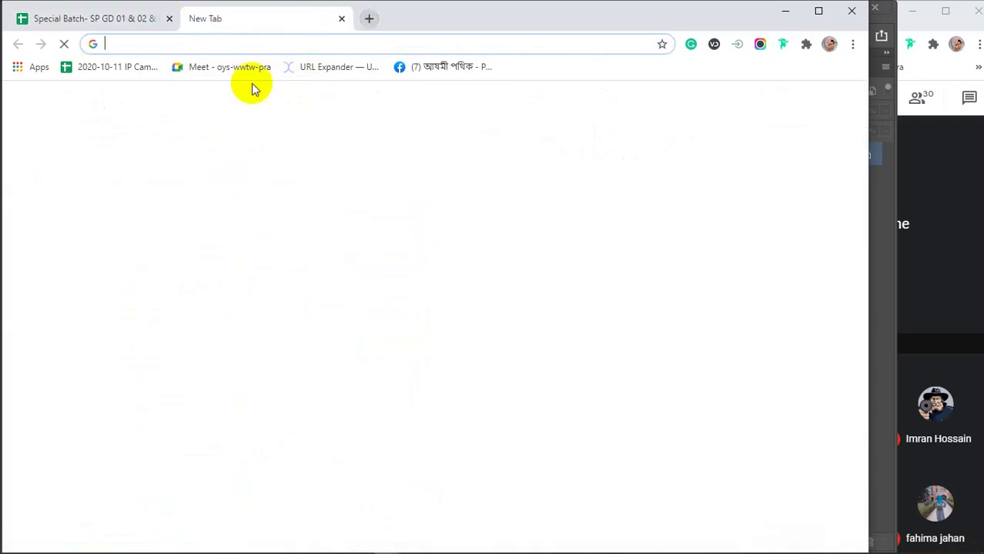
# - Search Google for "baby images" and show the image results
pyautogui.write('b')
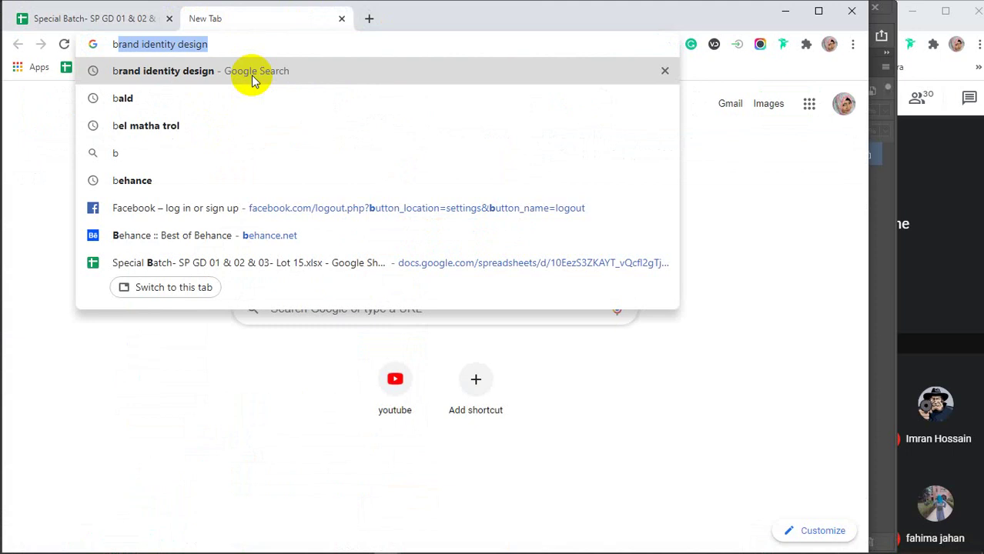
pyautogui.write('aby')
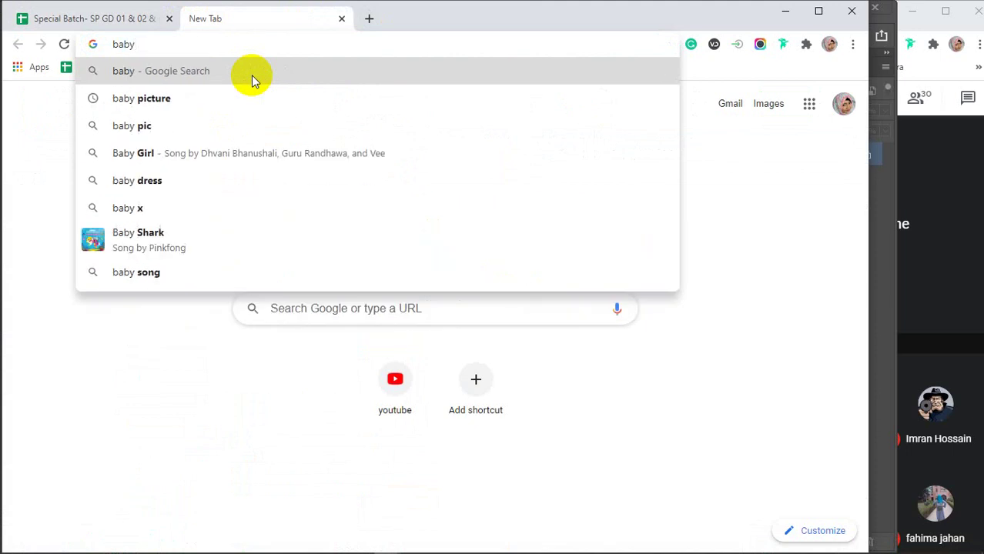
pyautogui.write(' im')
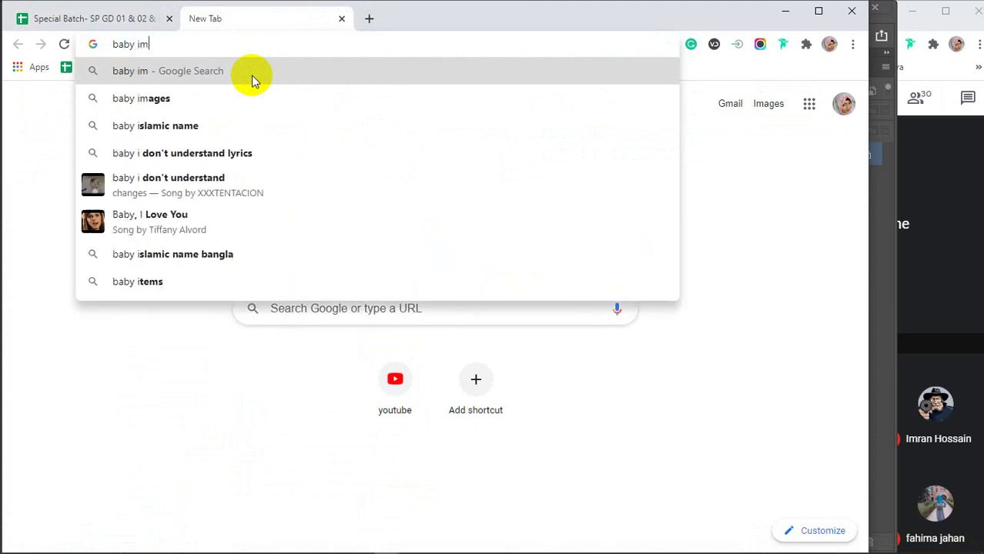
pyautogui.write('ages')
pyautogui.press('Return')
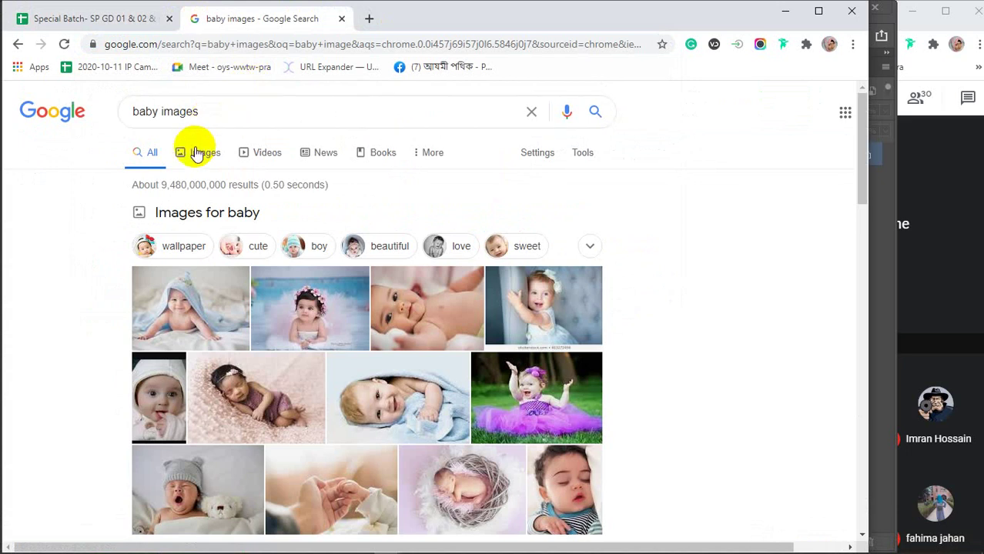
pyautogui.click(197, 153)
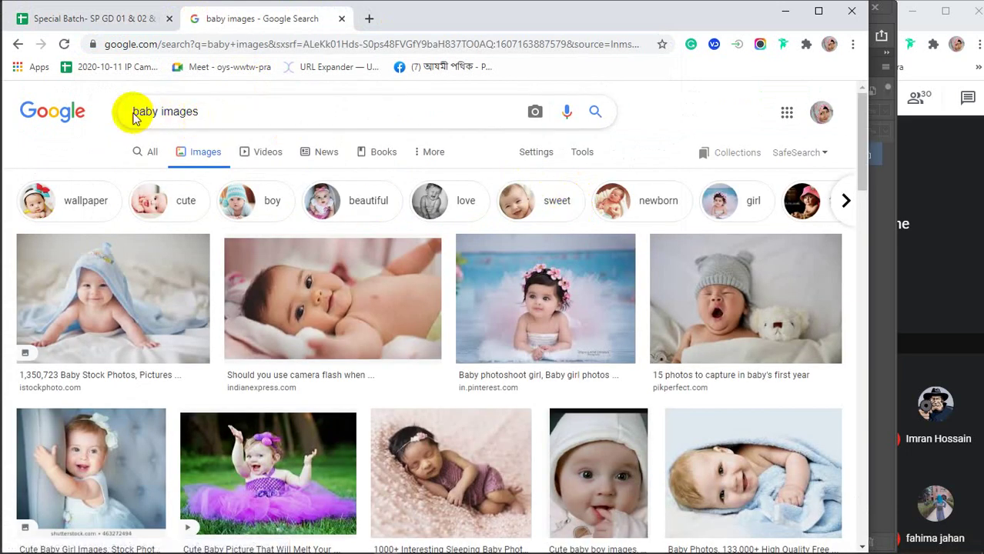
# - Refine the image search to "baby images natural" and browse the baby photos
pyautogui.click(219, 113)
pyautogui.write('nat')
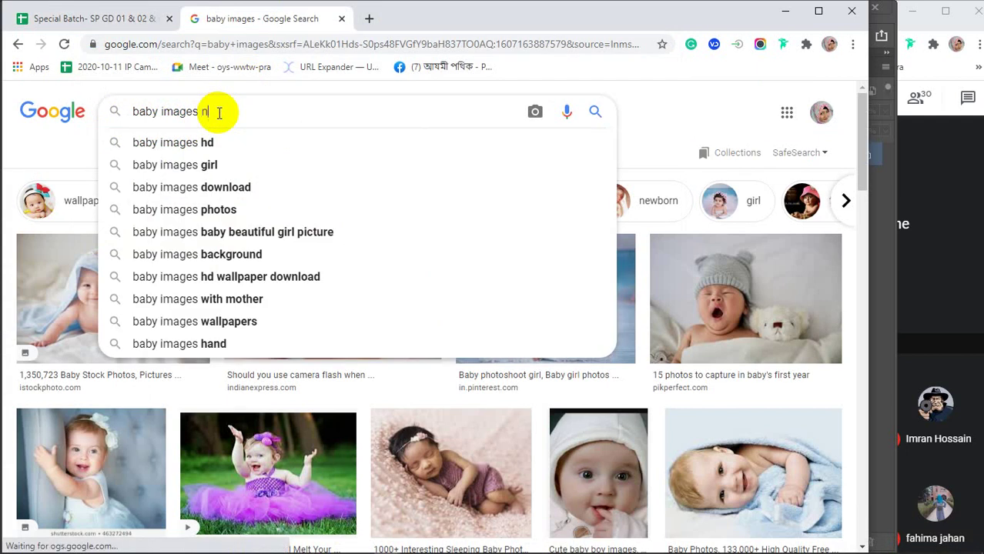
pyautogui.write('ural')
pyautogui.press('Return')
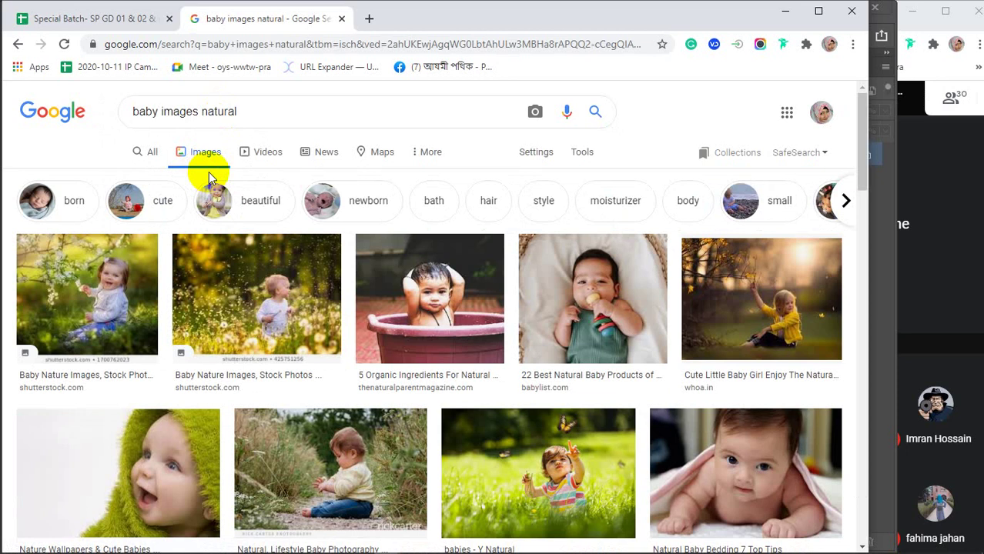
pyautogui.scroll(-2, 278, 339)
pyautogui.click(278, 340)
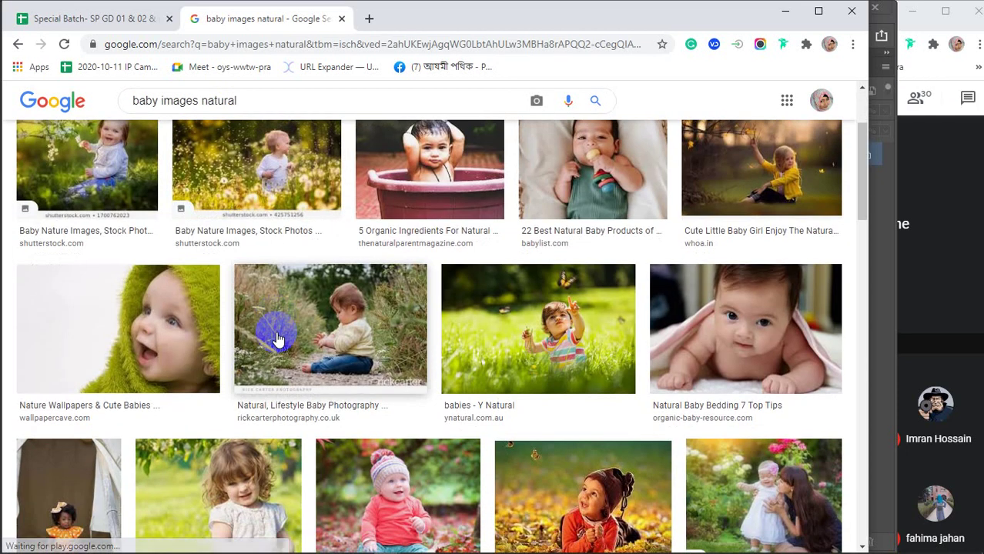
pyautogui.click(715, 349)
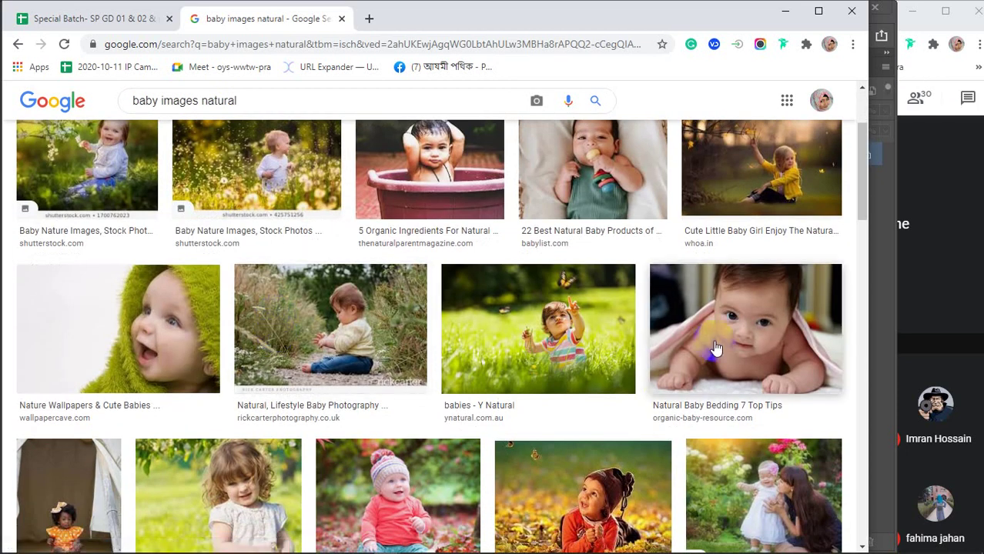
# - Refine the Google image search to "blad baby images natural"
pyautogui.click(248, 97)
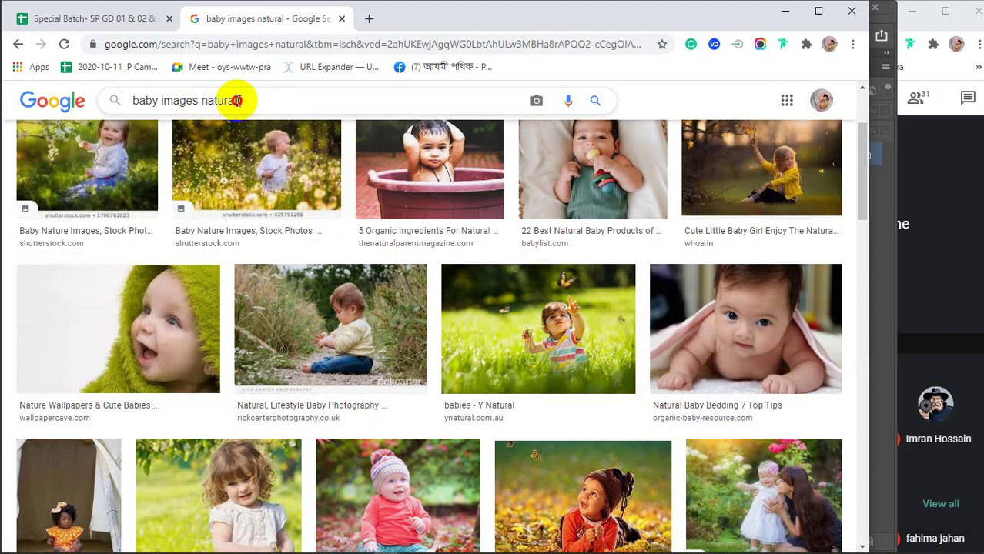
pyautogui.moveTo(237, 101); pyautogui.dragTo(197, 101)
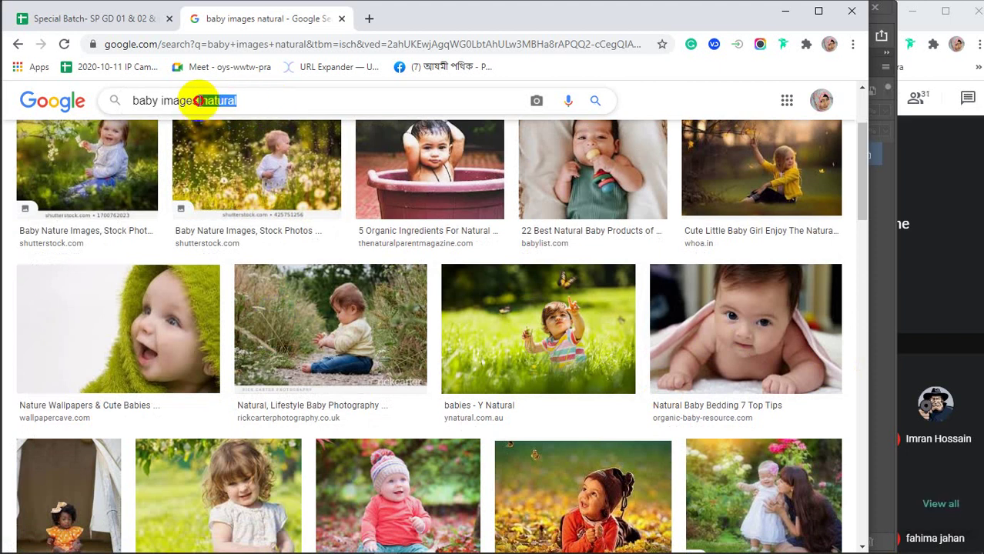
pyautogui.click(132, 104)
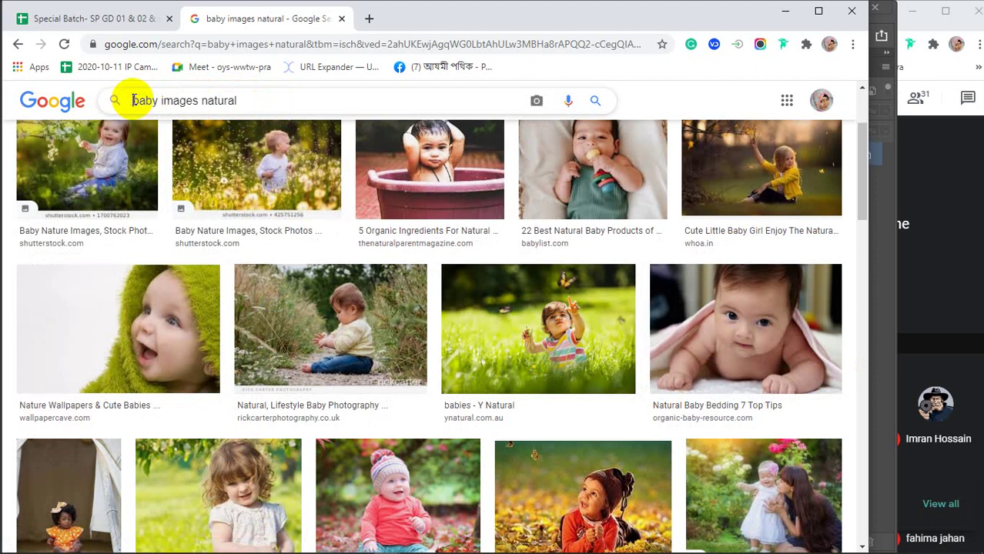
pyautogui.write('blad')
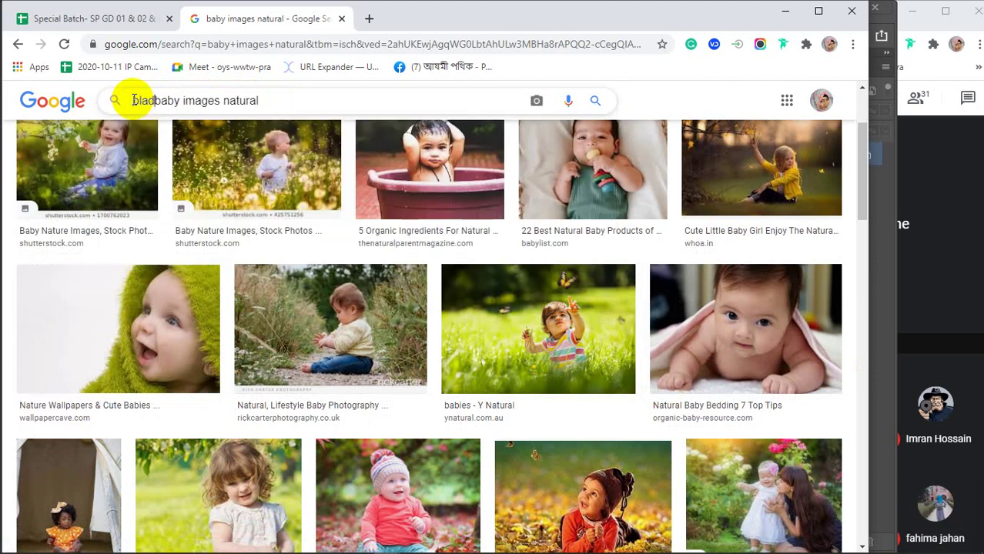
pyautogui.press('Return')
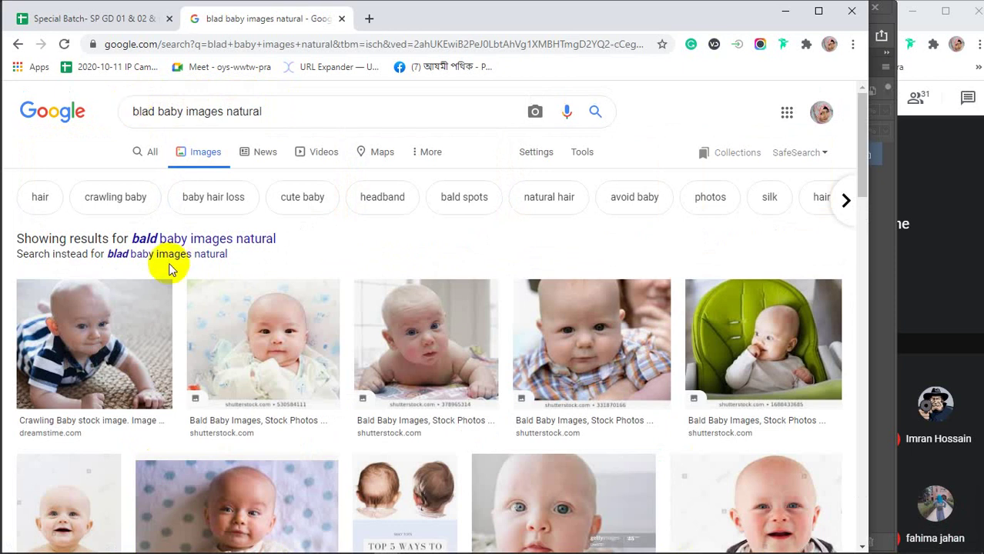
# - Pick the Shutterstock photo of the bald baby lying on its tummy on a patterned blanket and copy the image
pyautogui.scroll(-1, 508, 231)
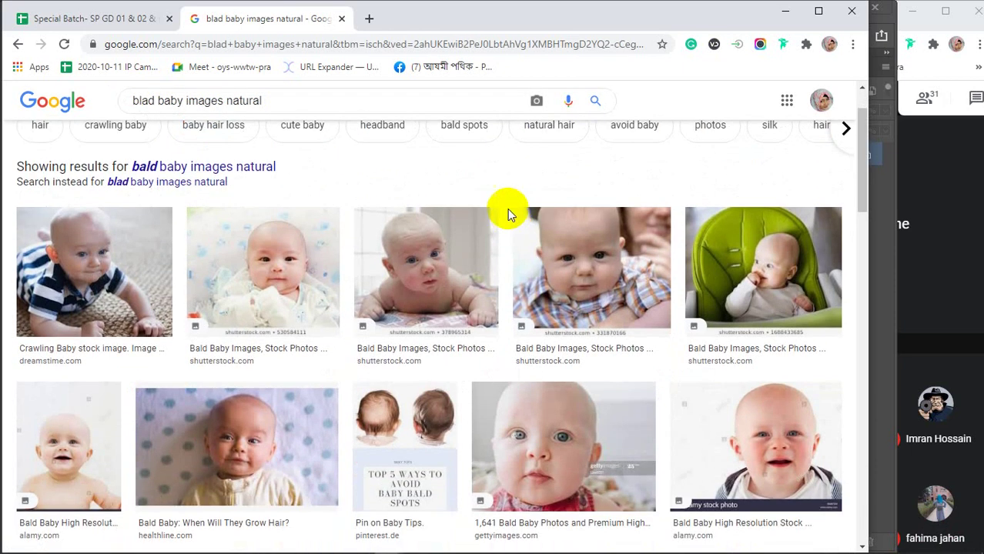
pyautogui.scroll(-7, 486, 202)
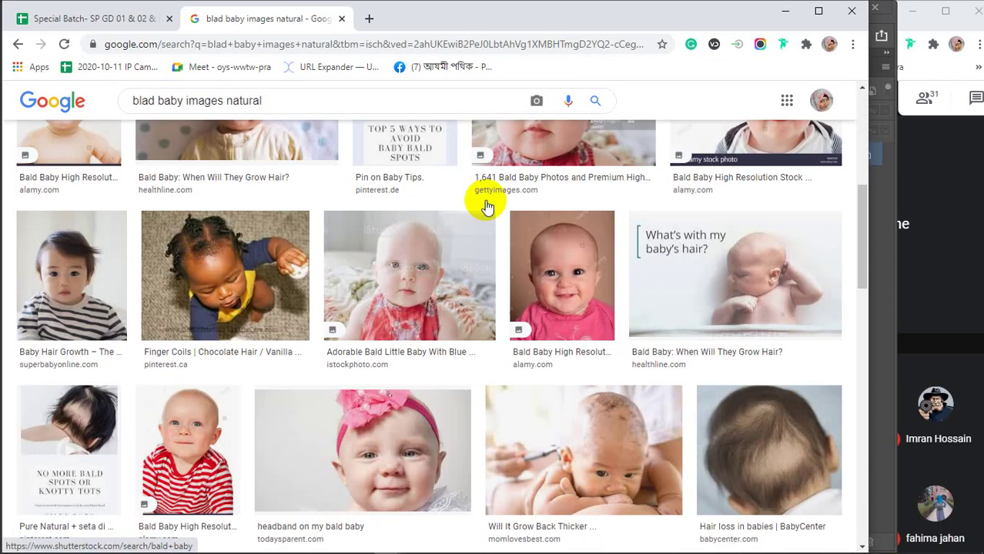
pyautogui.scroll(-4, 485, 206)
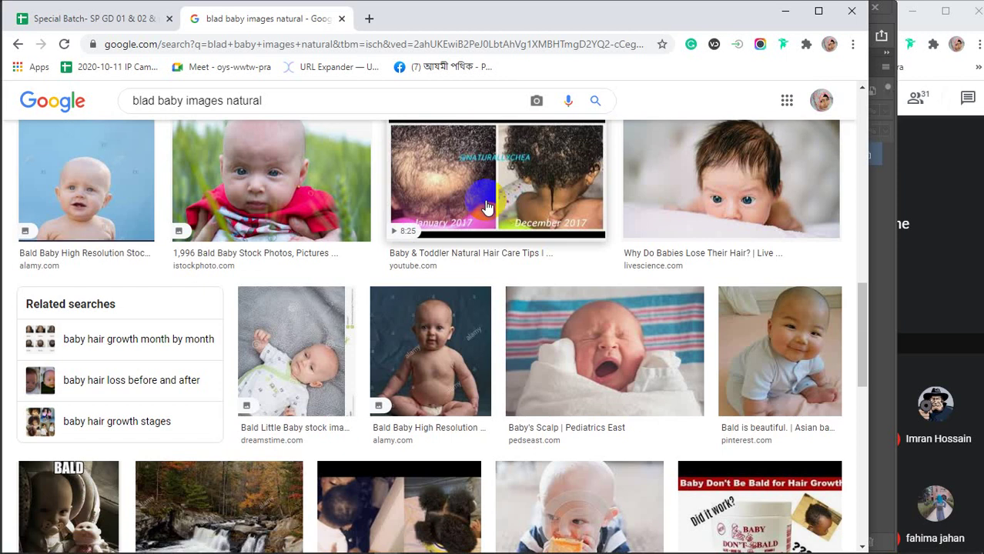
pyautogui.scroll(-3, 487, 208)
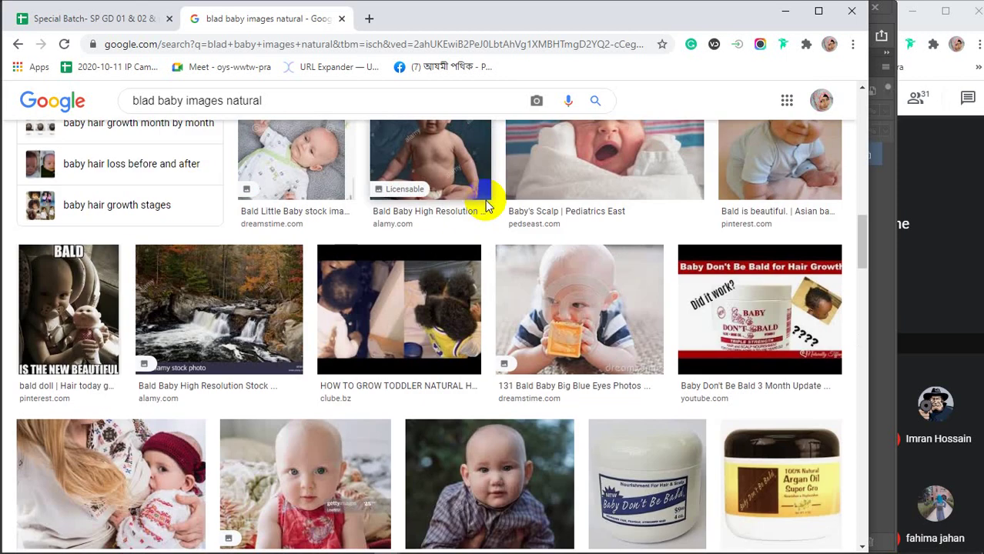
pyautogui.scroll(10, 485, 200)
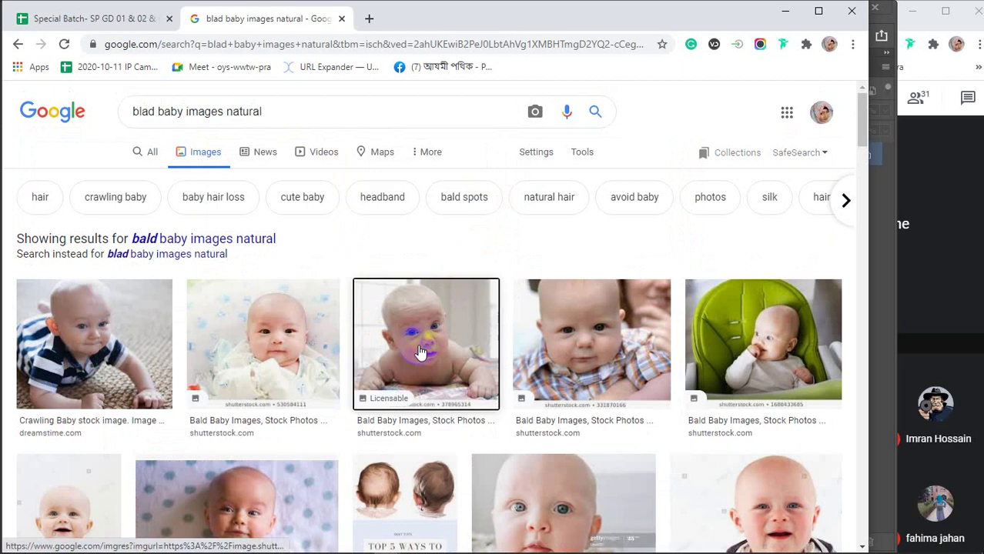
pyautogui.click(419, 353)
pyautogui.scroll(-3, 717, 285)
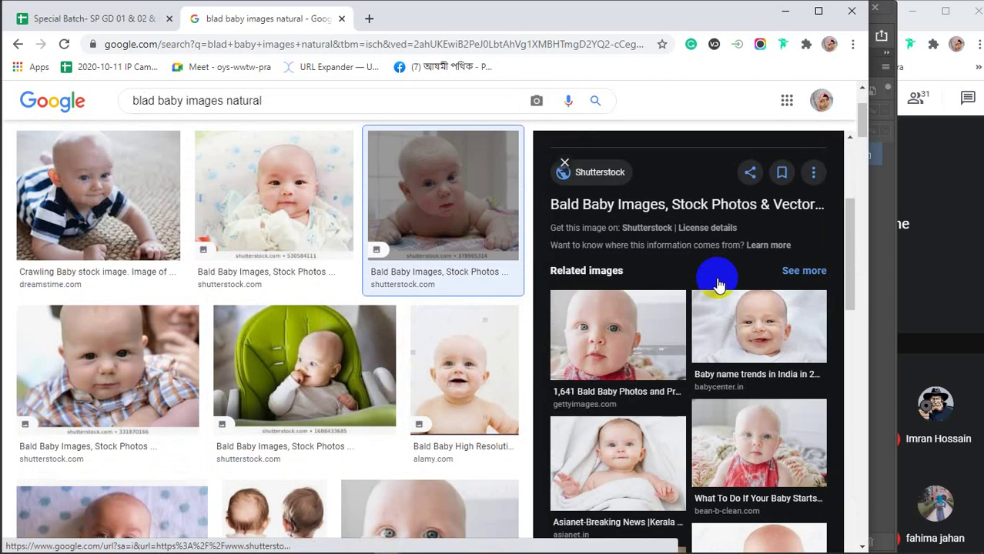
pyautogui.scroll(-8, 717, 285)
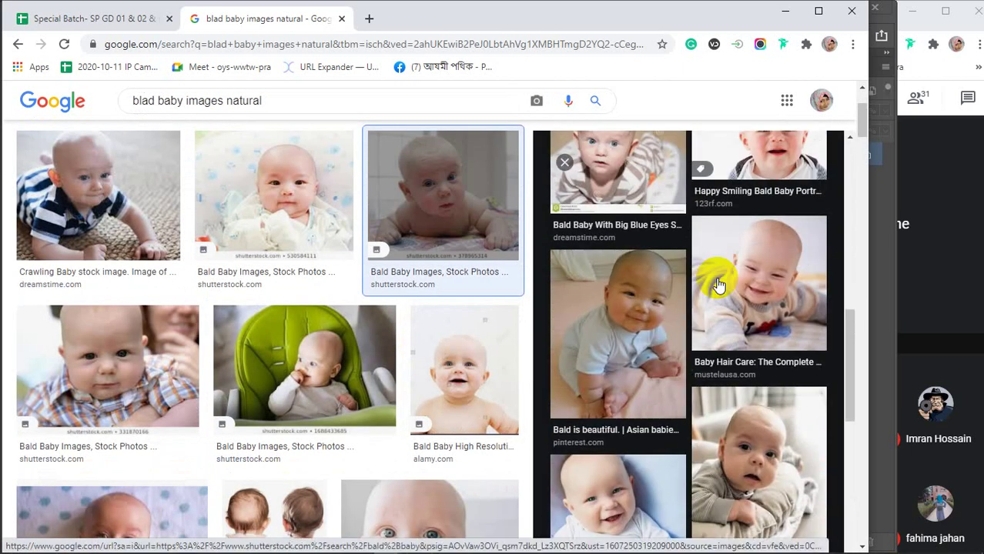
pyautogui.scroll(-3, 717, 285)
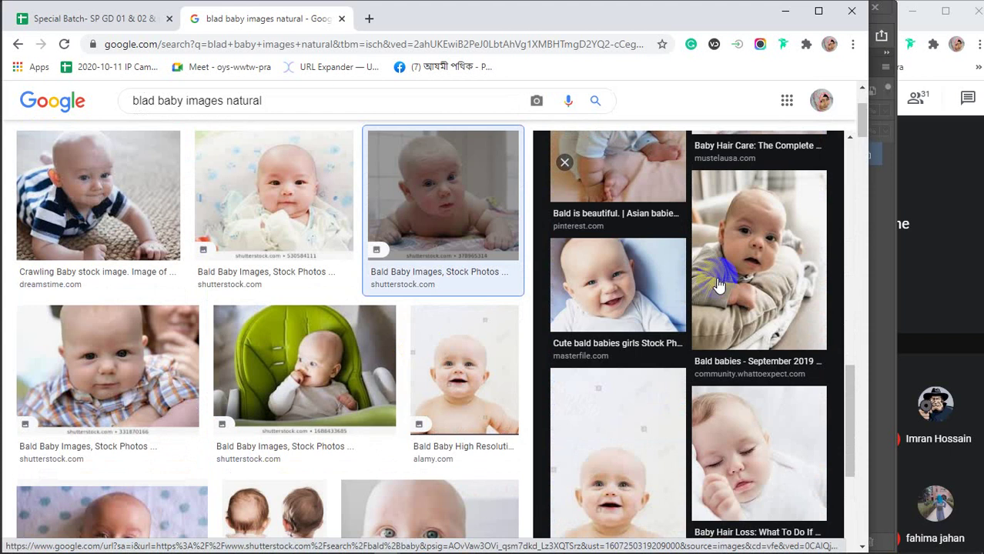
pyautogui.scroll(15, 718, 286)
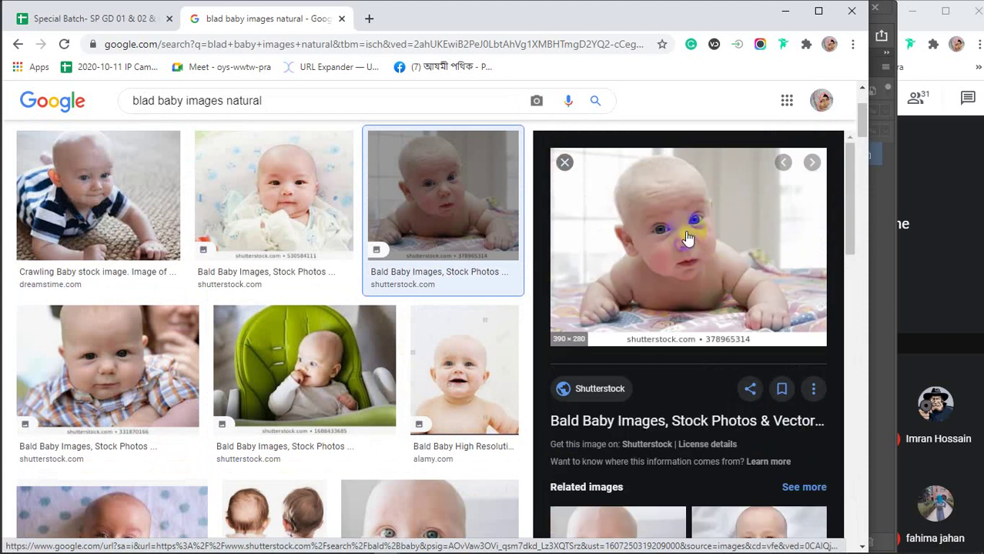
pyautogui.rightClick(688, 240)
pyautogui.click(724, 357)
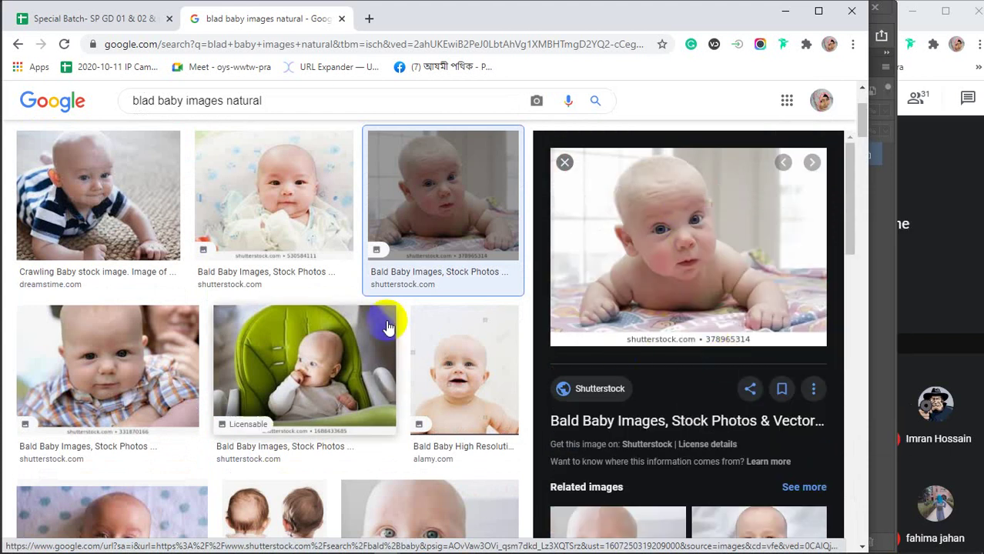
# - Switch to Photoshop, paste the baby photo into the class 26 document and enlarge it to about 405%, centred on the canvas
pyautogui.click(280, 544)
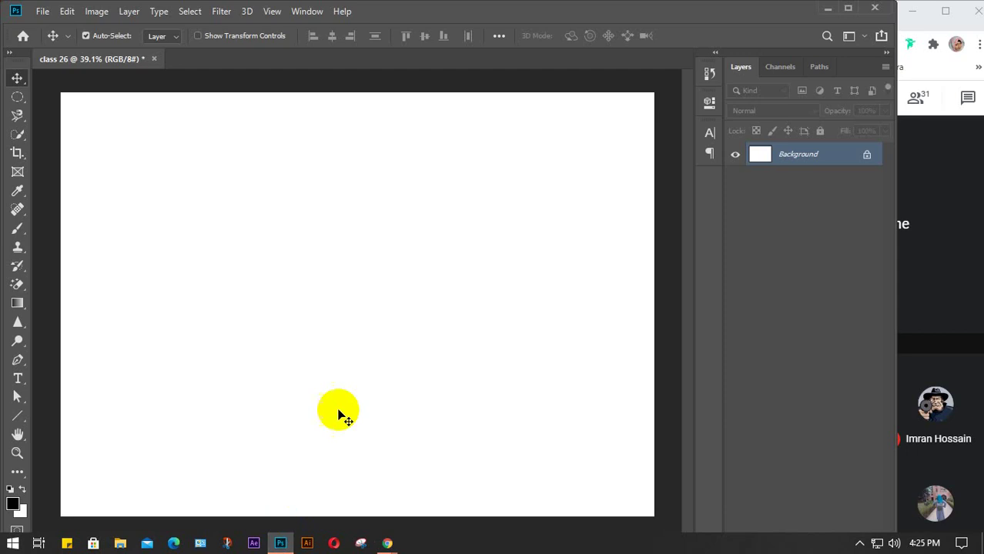
pyautogui.hotkey('ctrl', 'v')
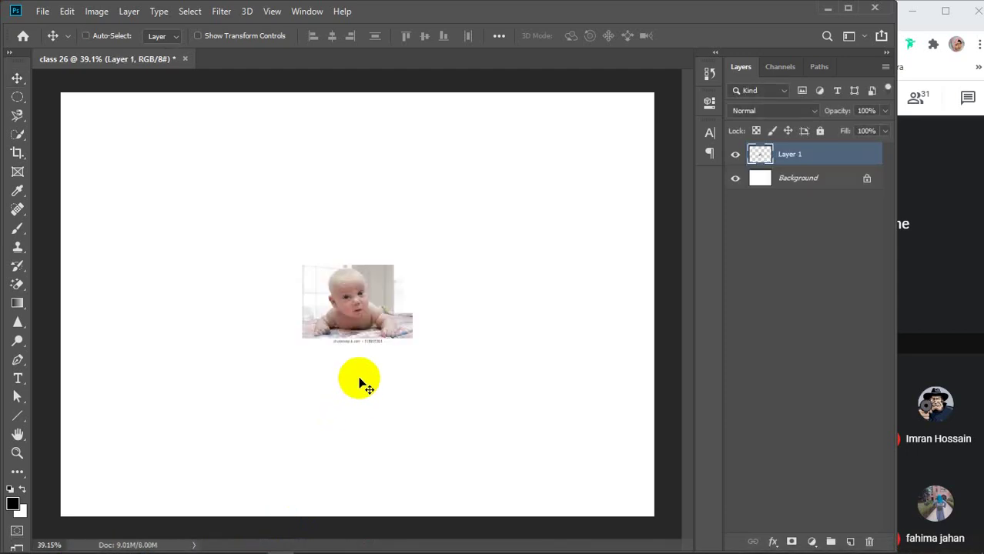
pyautogui.hotkey('ctrl', 't')
pyautogui.moveTo(409, 342); pyautogui.dragTo(581, 482)
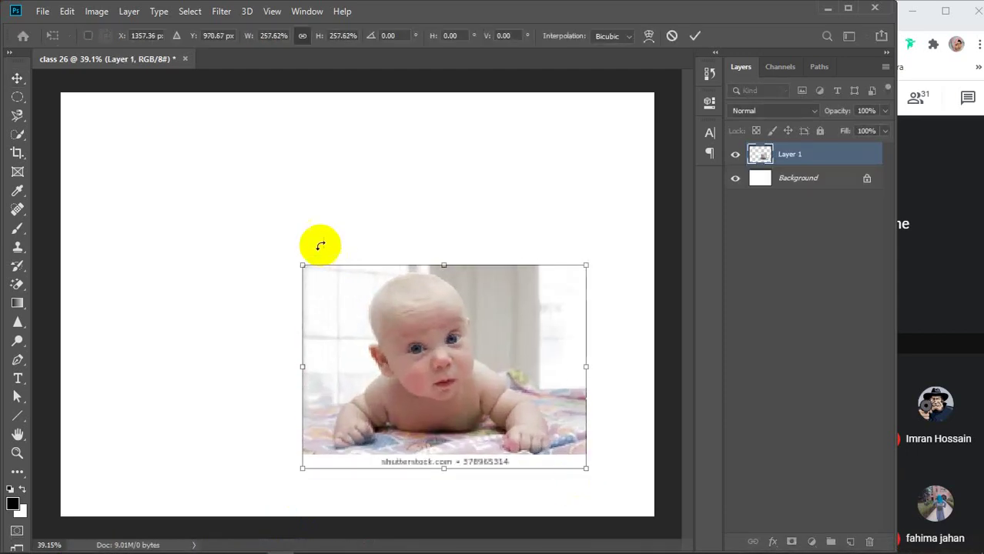
pyautogui.moveTo(303, 266); pyautogui.dragTo(132, 158)
pyautogui.moveTo(319, 253); pyautogui.dragTo(313, 255)
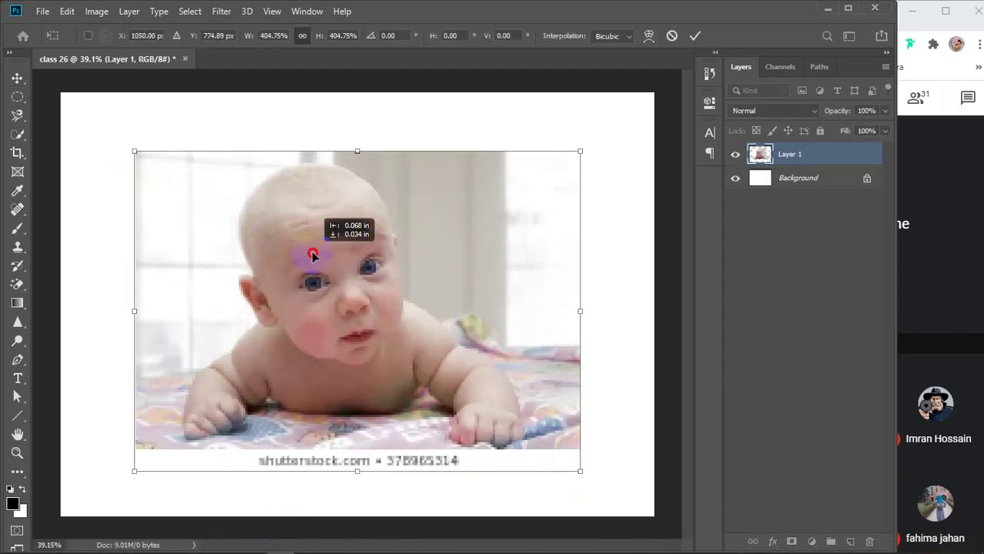
pyautogui.press('Return')
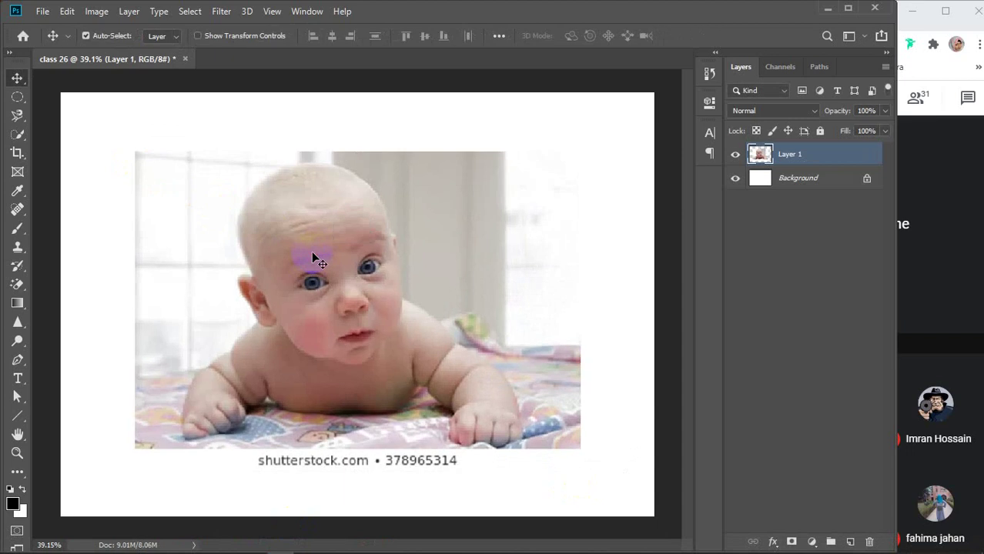
# - Switch to Chrome and replace the image search with "coconut"
pyautogui.moveTo(388, 544)
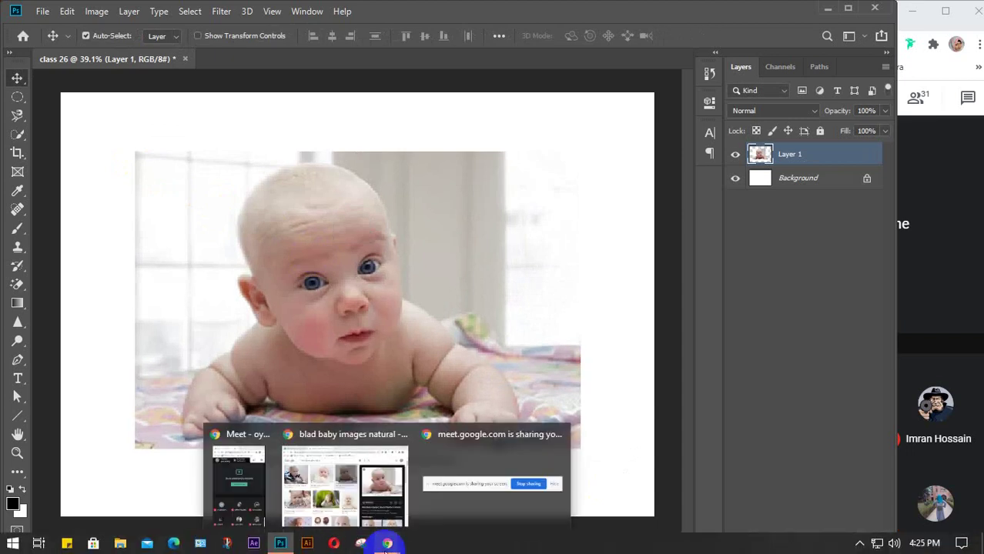
pyautogui.click(356, 490)
pyautogui.moveTo(265, 103); pyautogui.dragTo(135, 101)
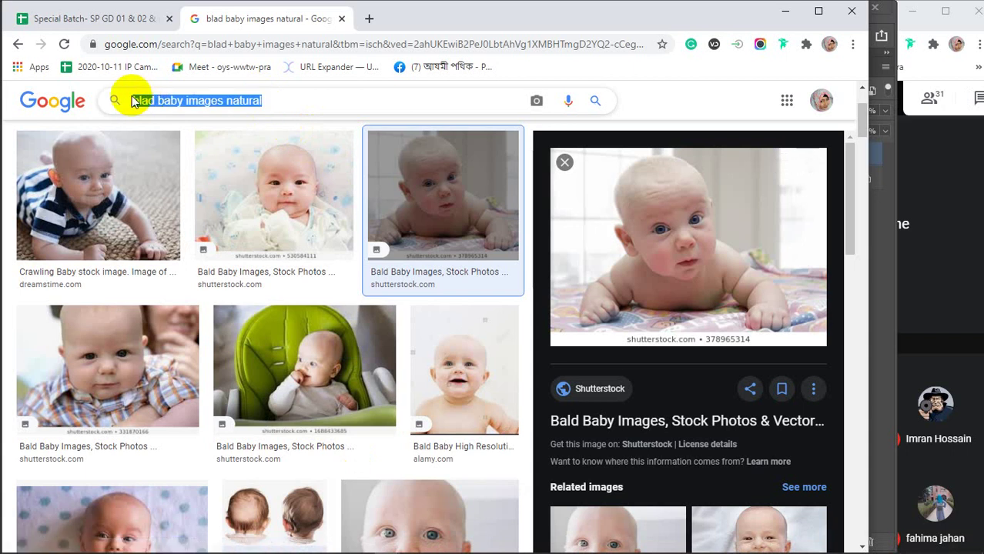
pyautogui.write('coc')
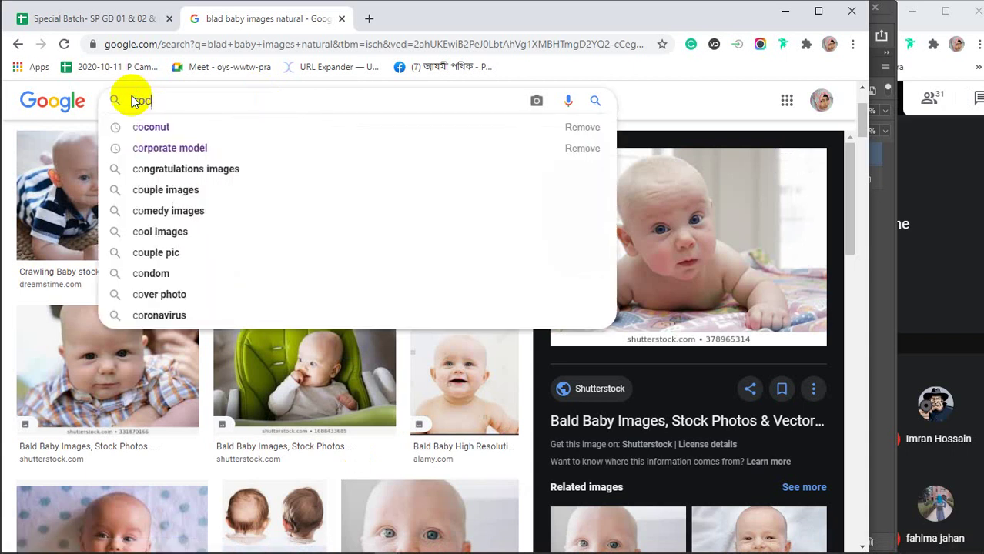
pyautogui.write('onut')
pyautogui.press('Return')
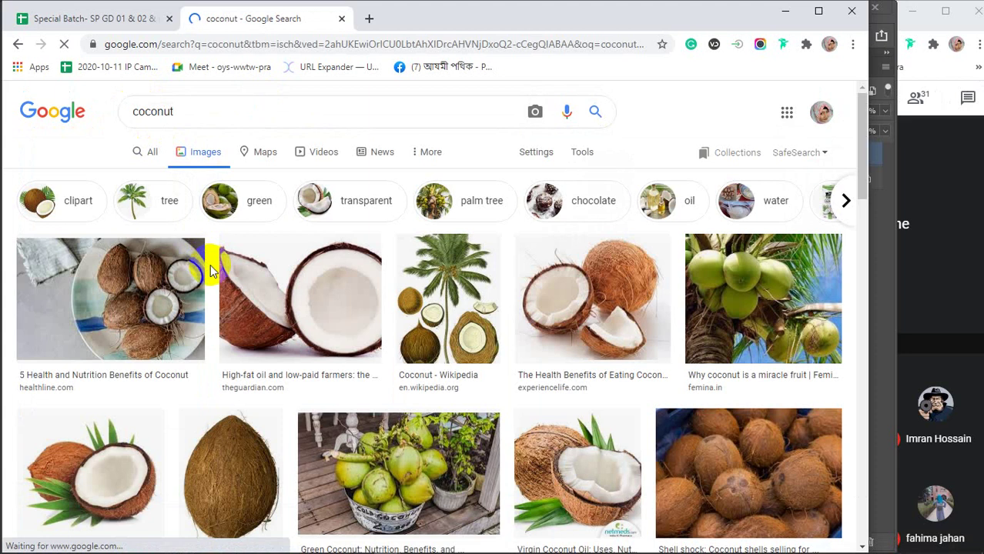
# - Look through the coconut image results for a suitable coconut photo
pyautogui.click(163, 281)
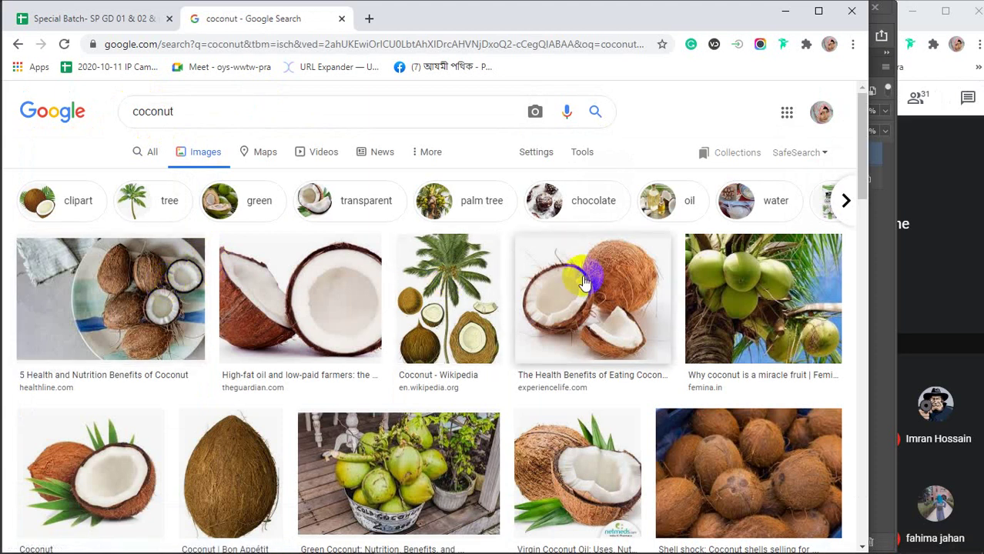
pyautogui.scroll(-3, 594, 295)
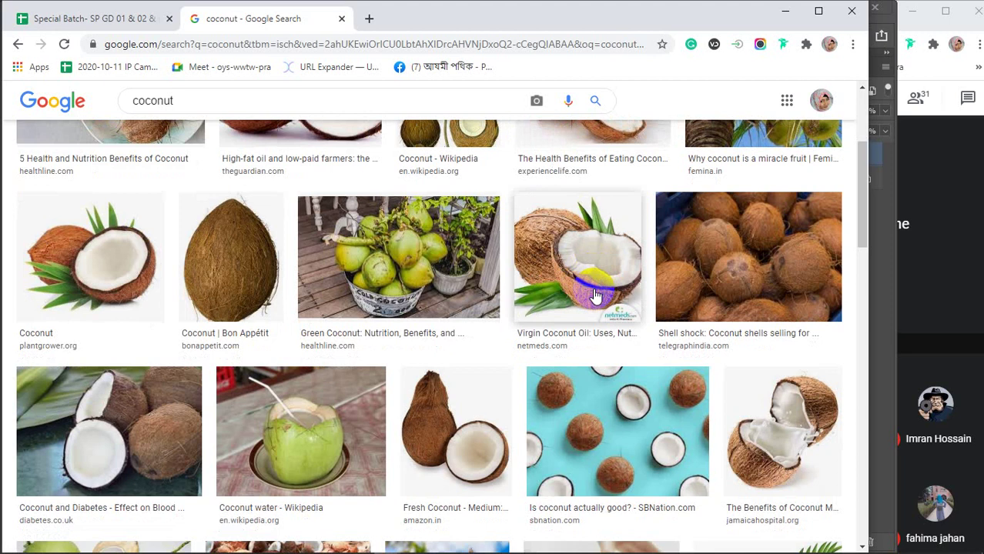
pyautogui.scroll(-3, 594, 295)
pyautogui.scroll(-3, 594, 295)
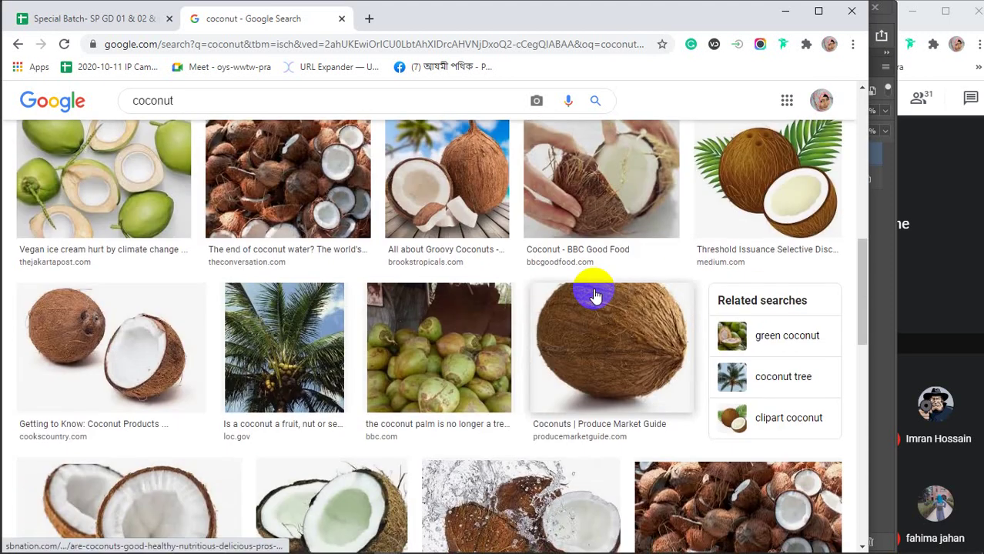
pyautogui.scroll(-2, 593, 295)
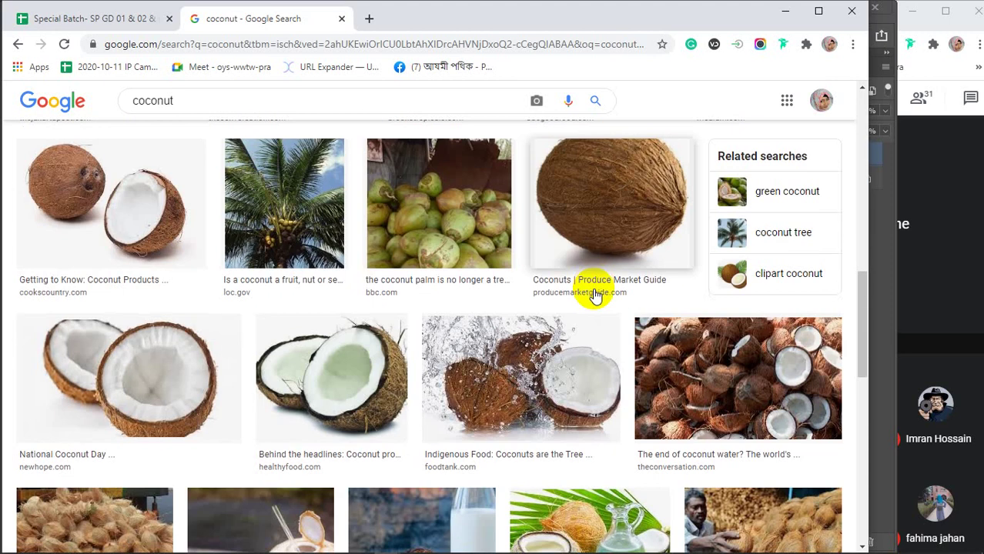
# - Find a coconut photo showing a whole coconut, a cut half and a wedge among the related images and copy it
pyautogui.click(187, 375)
pyautogui.scroll(-3, 707, 223)
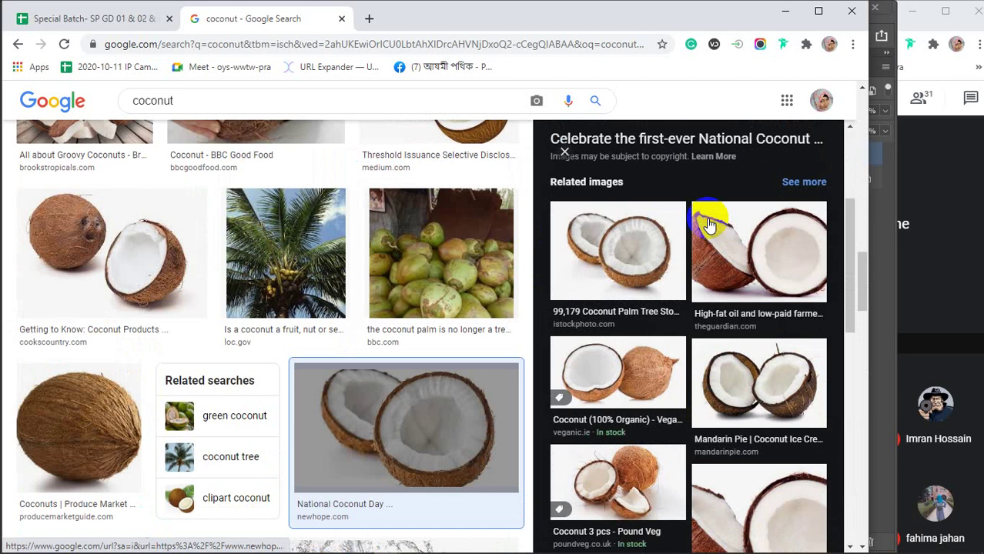
pyautogui.scroll(-2, 709, 223)
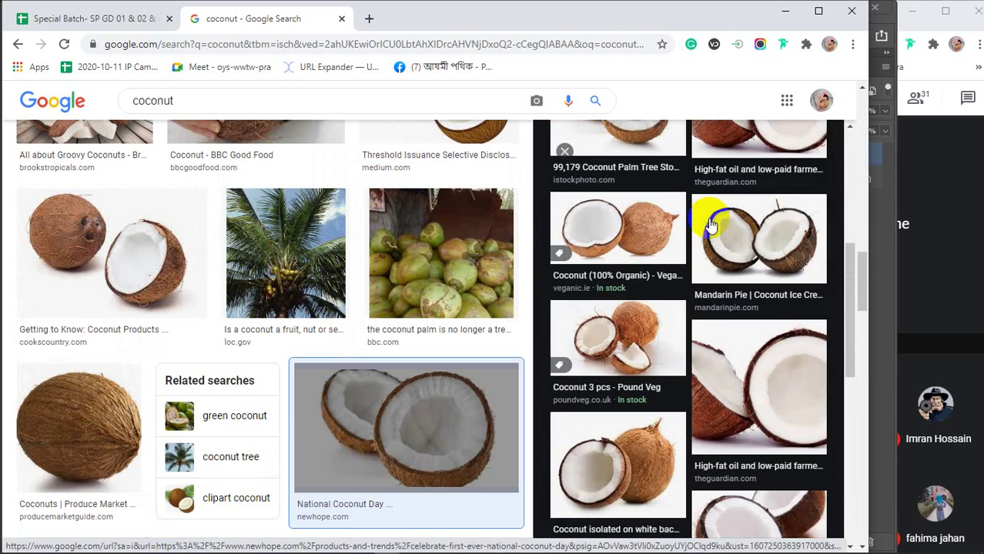
pyautogui.click(601, 329)
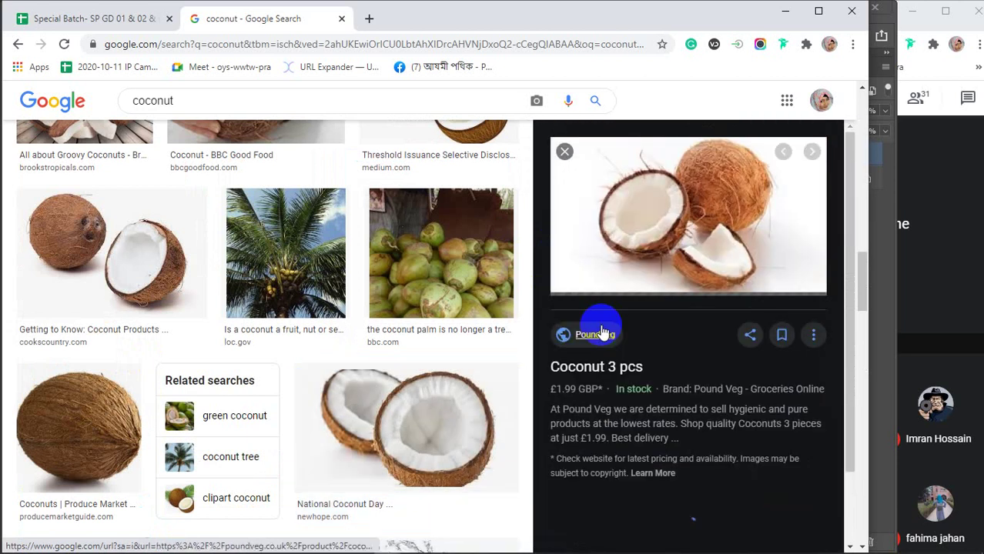
pyautogui.rightClick(664, 199)
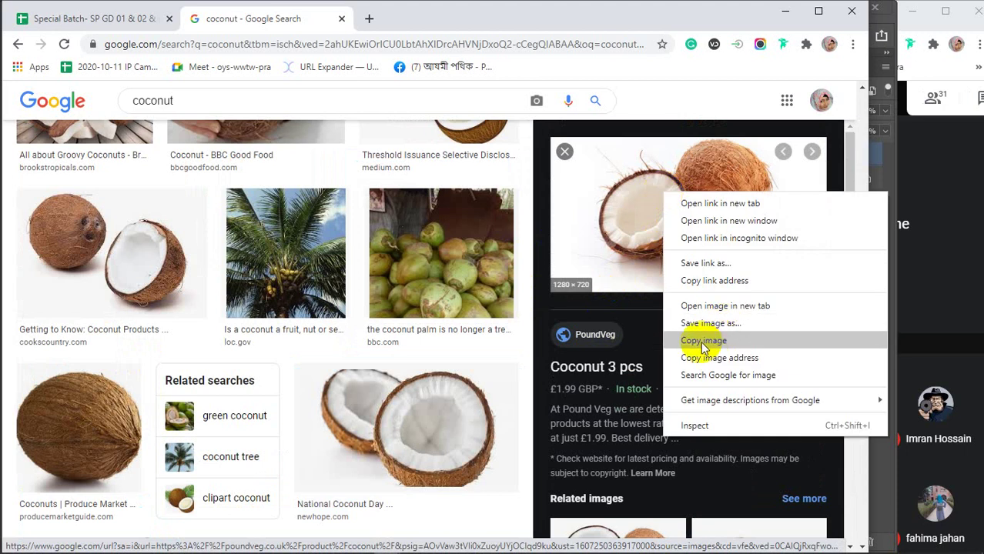
pyautogui.click(703, 340)
# - Switch to Photoshop and paste the coconut image over the baby's photo in the class 26 document
pyautogui.click(785, 11)
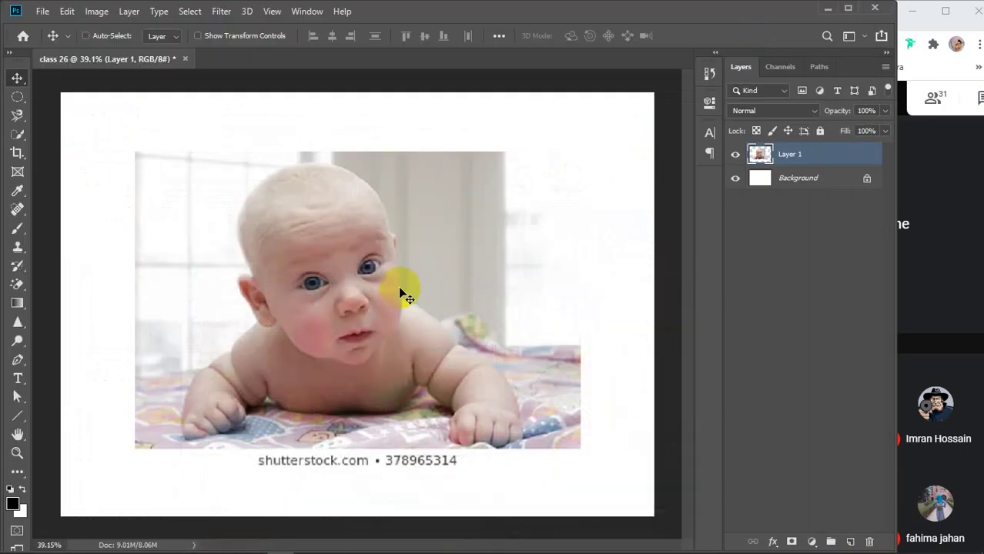
pyautogui.hotkey('ctrl', 'v')
pyautogui.moveTo(397, 268)
pyautogui.mouseDown()
pyautogui.moveTo(416, 268)
pyautogui.moveTo(402, 256)
pyautogui.mouseUp()
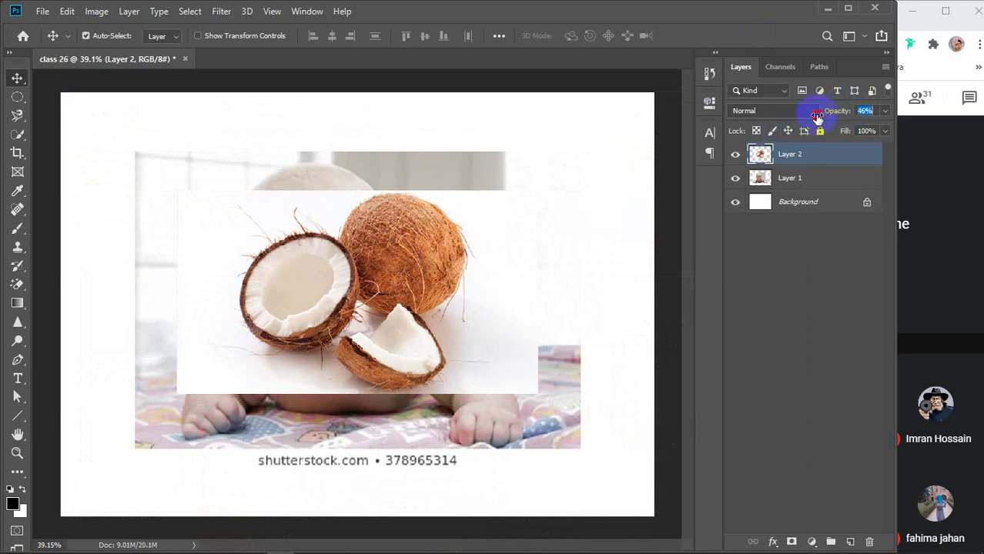
# - Place the coconut half over the baby's face with the layer's opacity temporarily at 40%, restoring it to 100%
pyautogui.moveTo(817, 116); pyautogui.dragTo(813, 116)
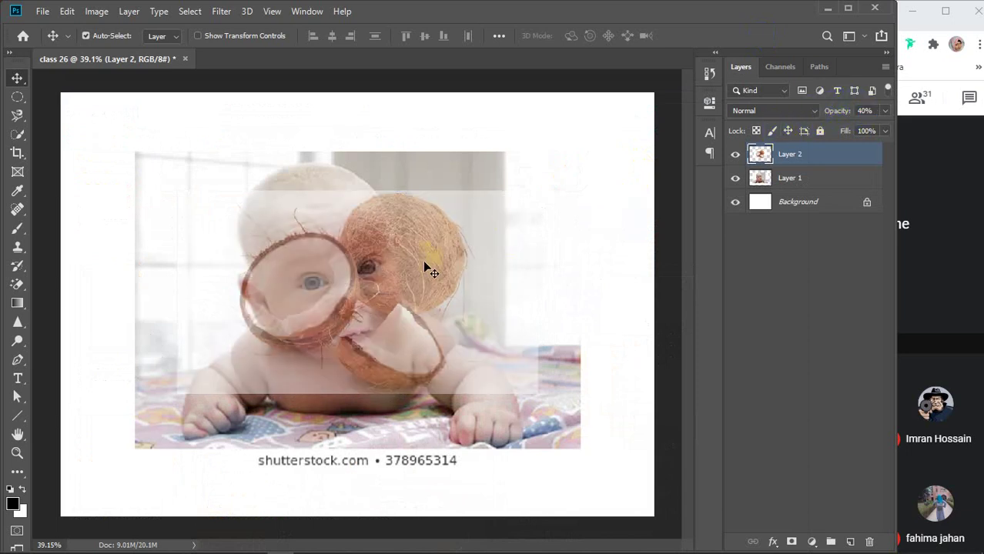
pyautogui.moveTo(426, 266)
pyautogui.mouseDown()
pyautogui.moveTo(375, 218)
pyautogui.moveTo(380, 193)
pyautogui.moveTo(436, 261)
pyautogui.mouseUp()
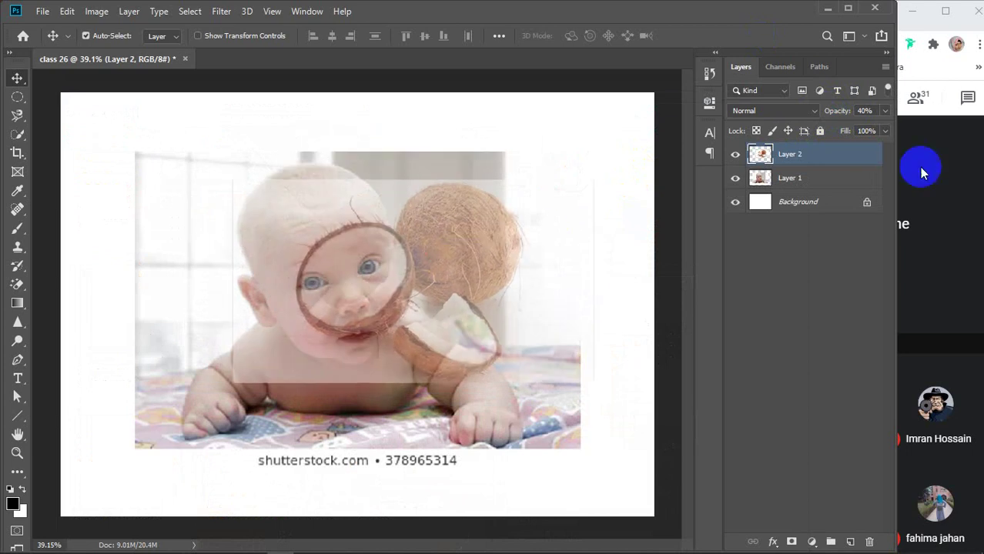
pyautogui.moveTo(830, 110); pyautogui.dragTo(933, 114)
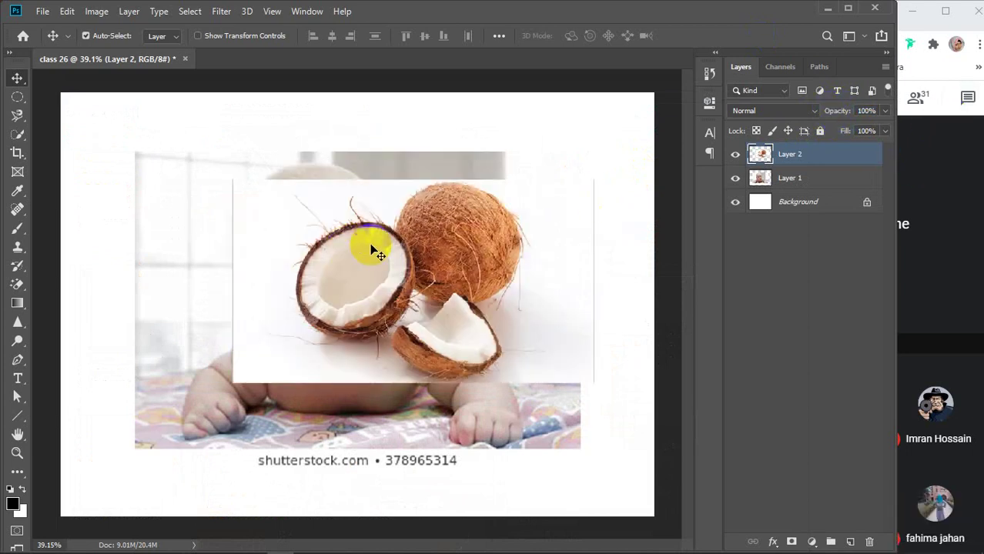
pyautogui.moveTo(373, 251); pyautogui.dragTo(356, 248)
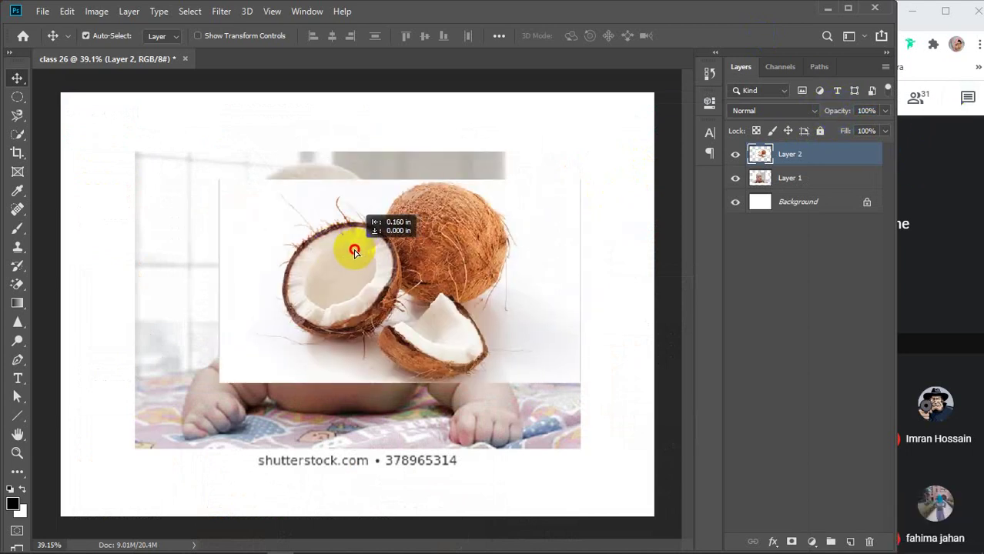
# - Erase the image area around the coconut half on Layer 2 with the Eraser tool at brush size 250
pyautogui.click(18, 289)
pyautogui.click(85, 283)
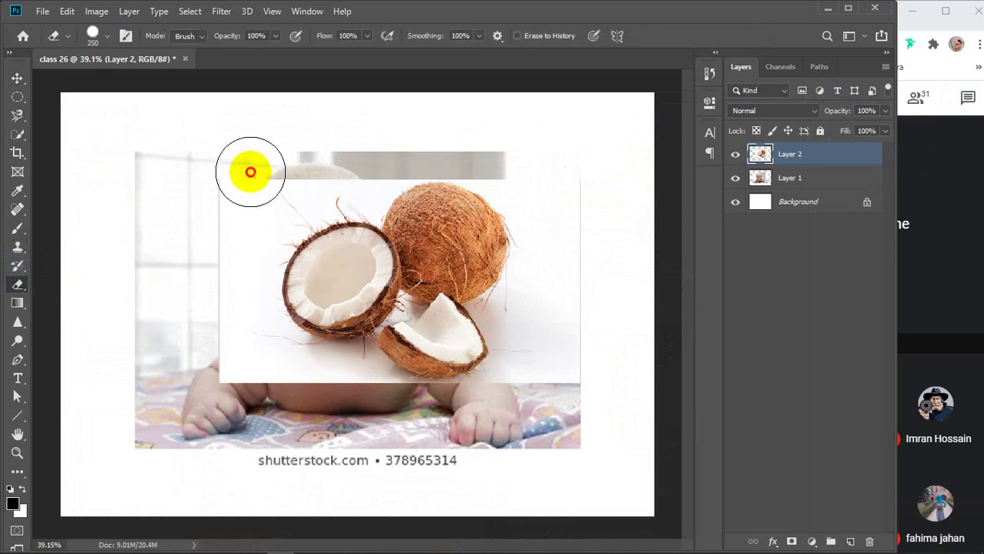
pyautogui.moveTo(251, 172)
pyautogui.mouseDown()
pyautogui.moveTo(215, 285)
pyautogui.moveTo(218, 333)
pyautogui.moveTo(233, 354)
pyautogui.moveTo(272, 379)
pyautogui.moveTo(423, 391)
pyautogui.moveTo(498, 359)
pyautogui.moveTo(548, 291)
pyautogui.moveTo(610, 153)
pyautogui.moveTo(544, 404)
pyautogui.moveTo(626, 245)
pyautogui.moveTo(559, 413)
pyautogui.moveTo(494, 444)
pyautogui.moveTo(582, 304)
pyautogui.moveTo(516, 372)
pyautogui.moveTo(509, 294)
pyautogui.moveTo(446, 161)
pyautogui.moveTo(385, 133)
pyautogui.moveTo(465, 243)
pyautogui.moveTo(474, 297)
pyautogui.moveTo(445, 354)
pyautogui.moveTo(396, 391)
pyautogui.moveTo(315, 417)
pyautogui.moveTo(486, 309)
pyautogui.moveTo(503, 167)
pyautogui.moveTo(531, 217)
pyautogui.moveTo(547, 156)
pyautogui.moveTo(587, 182)
pyautogui.moveTo(321, 158)
pyautogui.moveTo(284, 165)
pyautogui.moveTo(243, 200)
pyautogui.moveTo(220, 309)
pyautogui.moveTo(234, 359)
pyautogui.moveTo(347, 410)
pyautogui.mouseUp()
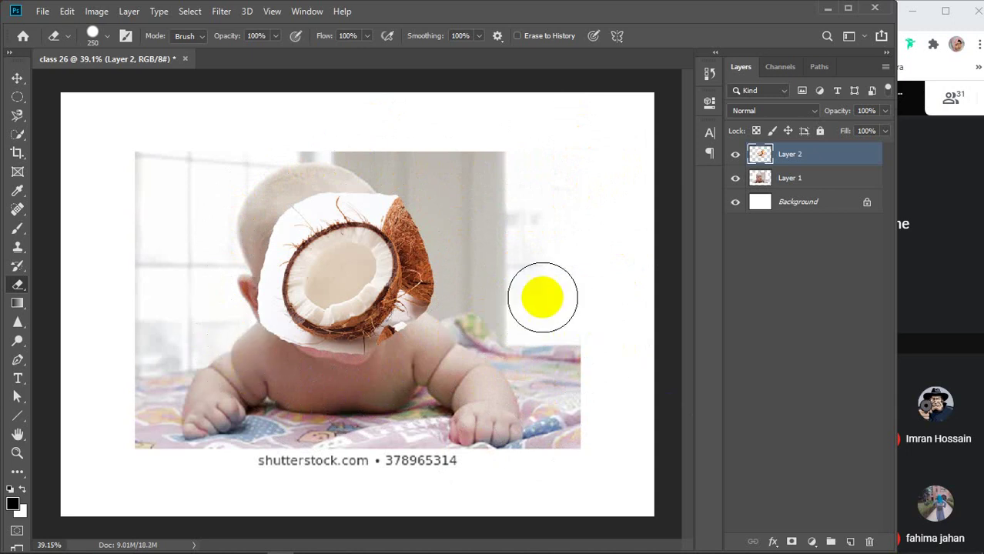
# - Move the erased coconut piece over the baby's forehead and eyes and reduce its layer opacity to 56%
pyautogui.press('v')
pyautogui.moveTo(358, 286); pyautogui.dragTo(425, 385)
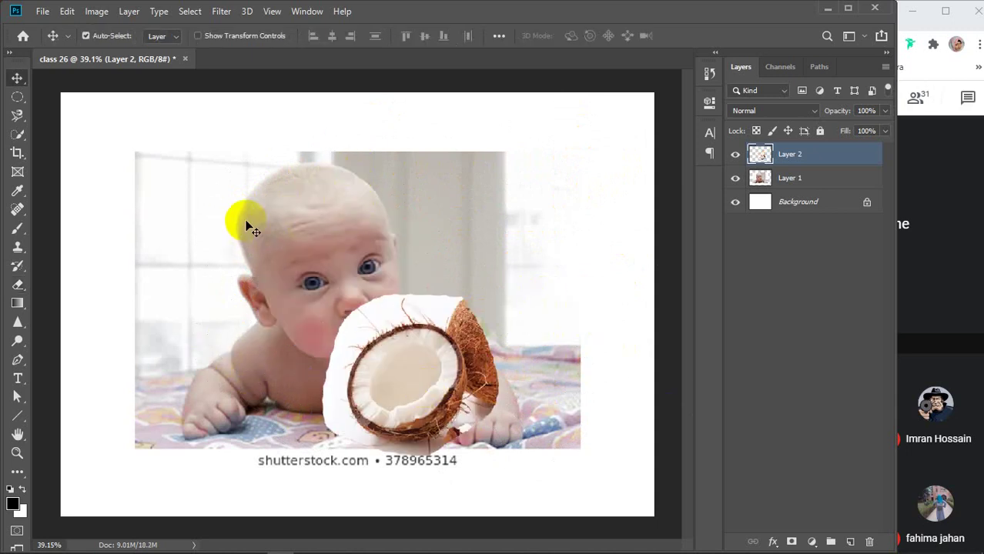
pyautogui.moveTo(387, 367); pyautogui.dragTo(307, 247)
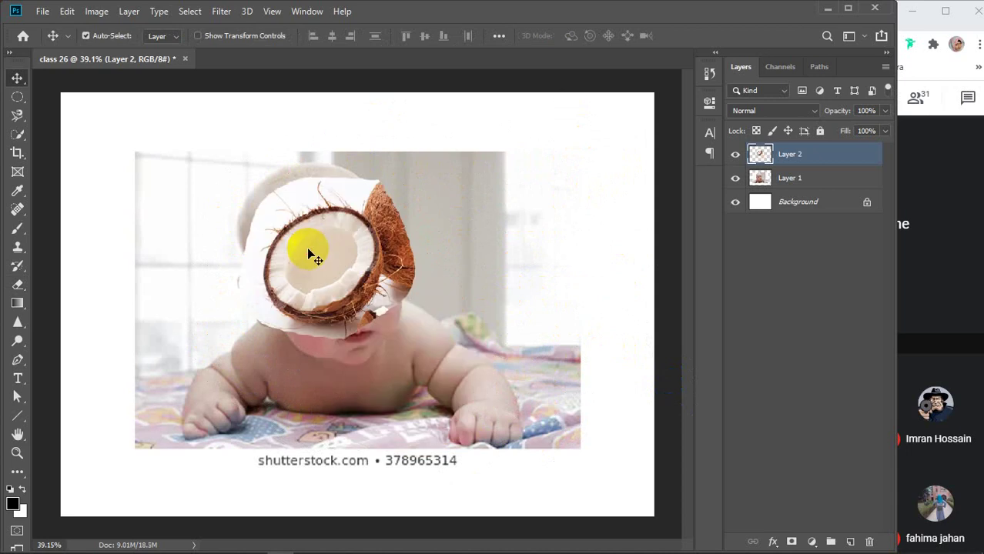
pyautogui.moveTo(828, 120); pyautogui.dragTo(825, 121)
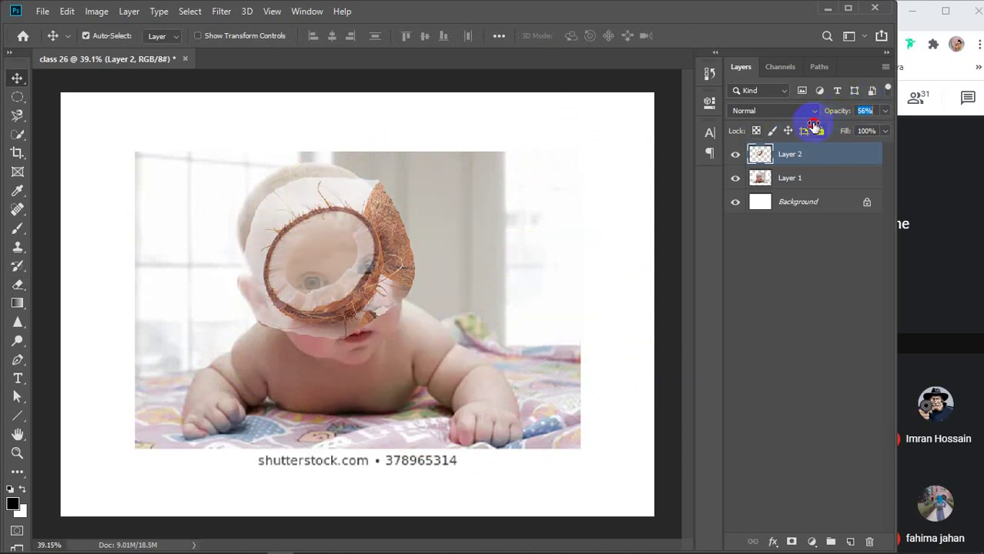
pyautogui.click(409, 250)
pyautogui.hotkey('ctrl', 't')
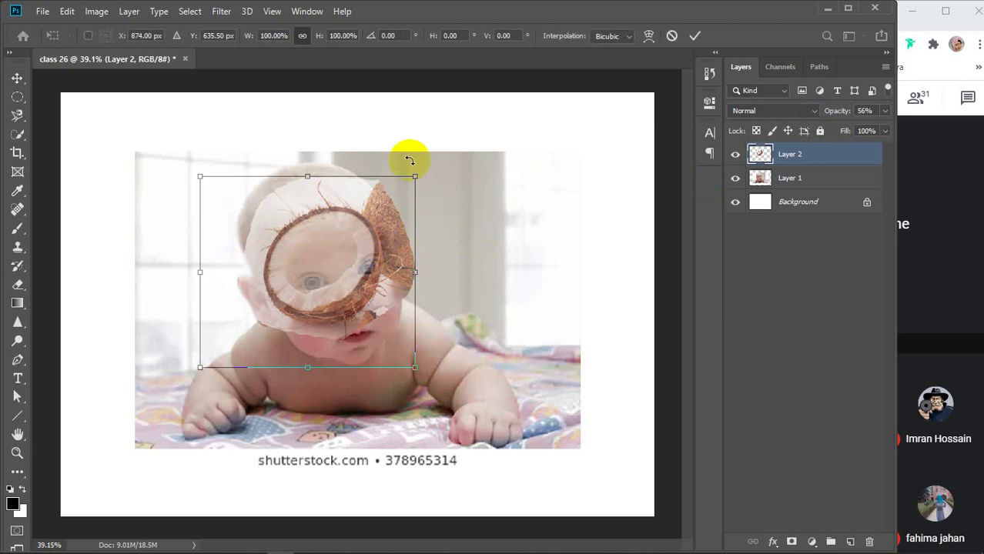
pyautogui.moveTo(423, 159); pyautogui.dragTo(452, 174)
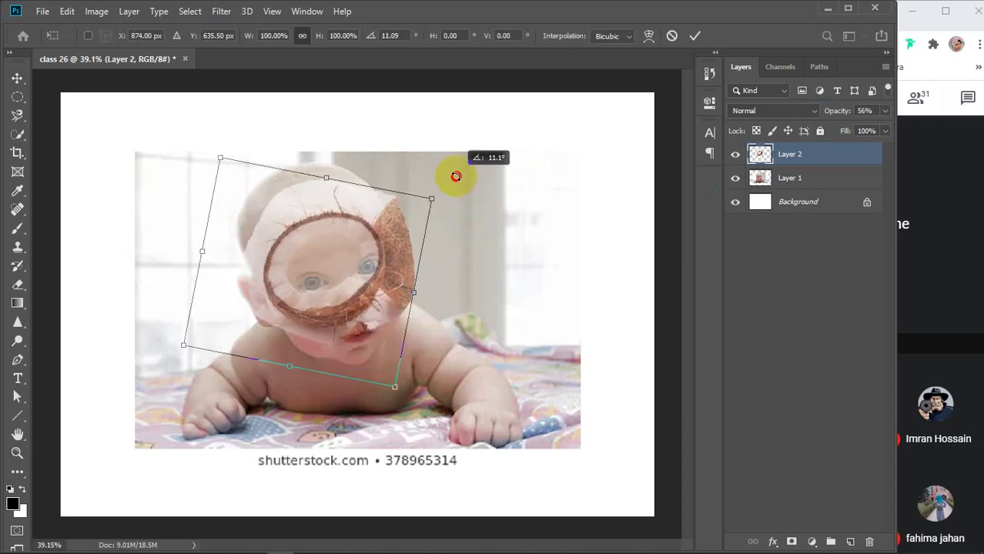
pyautogui.moveTo(321, 264); pyautogui.dragTo(304, 208)
pyautogui.hotkey('ctrl', 'z')
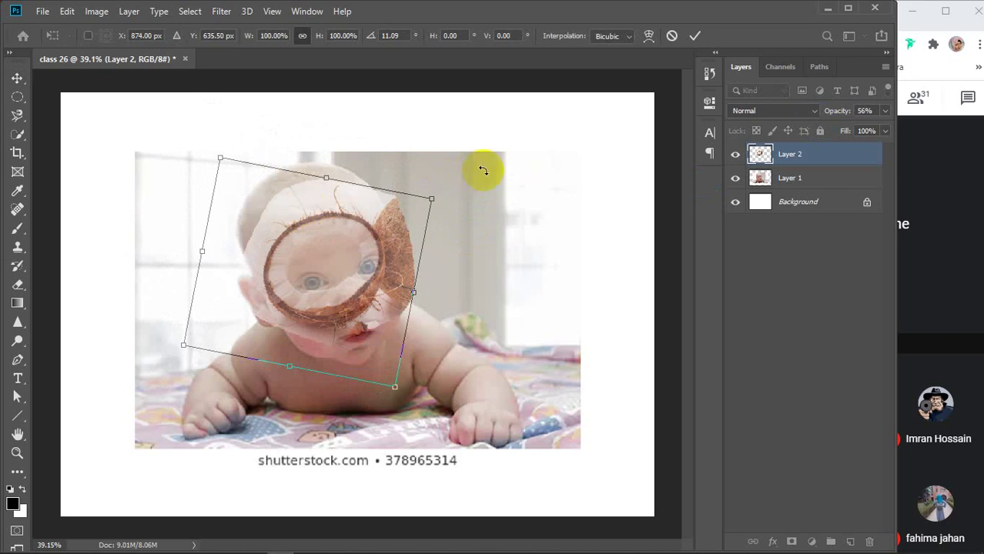
pyautogui.press('Return')
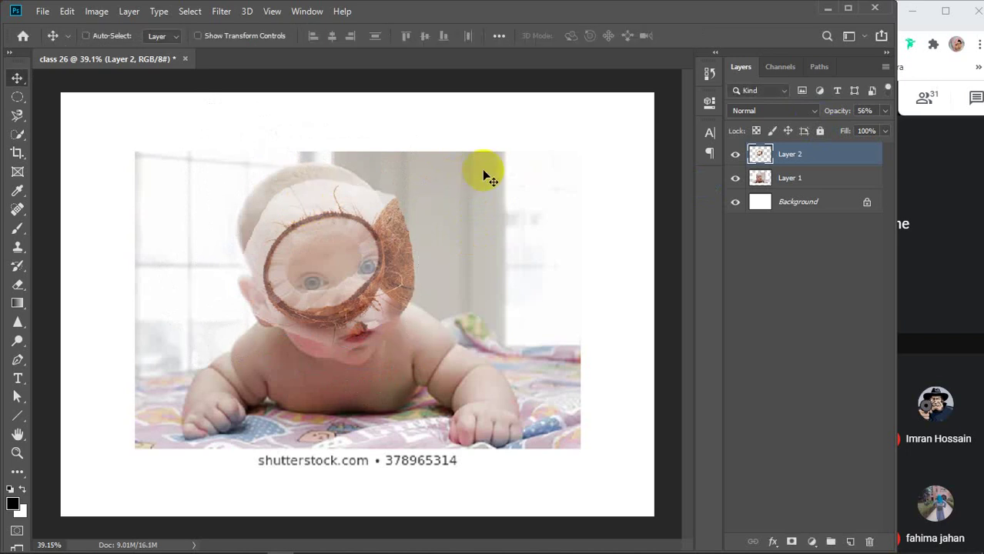
pyautogui.hotkey('ctrl', 'z')
# - Free-transform the coconut non-proportionally to about 119% width and 51% height so that its opening becomes a flat oval
pyautogui.keyDown('ctrl'); pyautogui.click(402, 225); pyautogui.keyUp('ctrl')
pyautogui.hotkey('ctrl', 't')
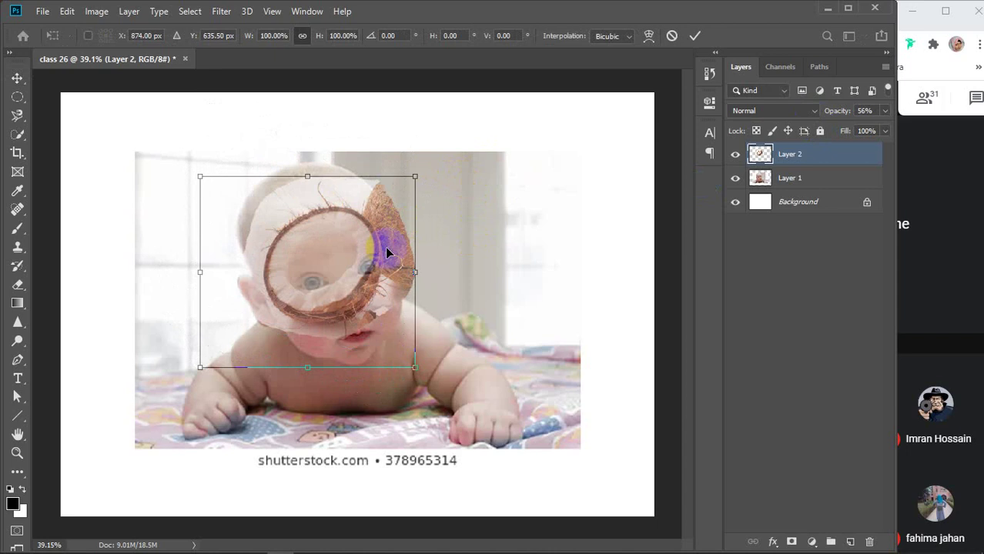
pyautogui.moveTo(414, 369); pyautogui.dragTo(468, 319)
pyautogui.moveTo(335, 319); pyautogui.dragTo(325, 308)
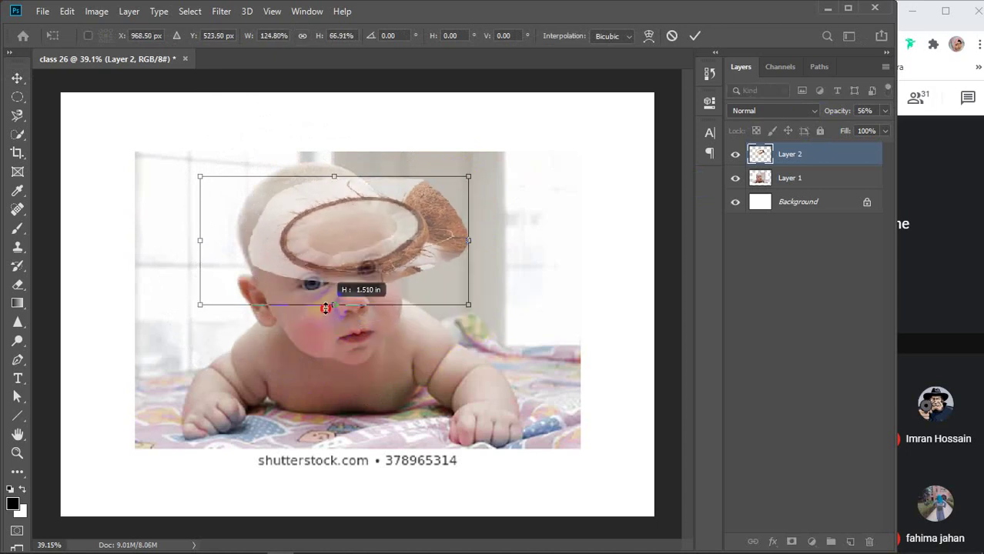
pyautogui.click(471, 244)
pyautogui.moveTo(466, 242); pyautogui.dragTo(416, 237)
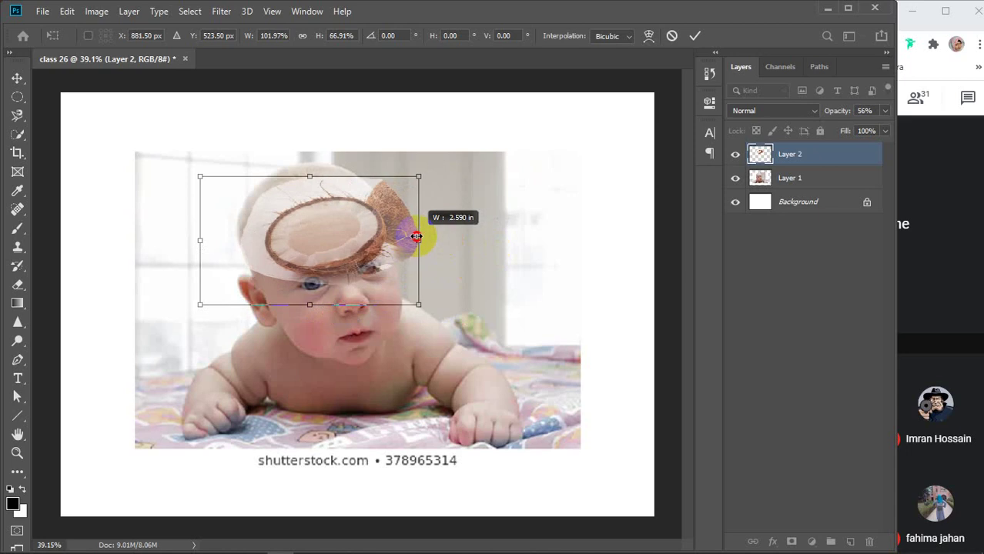
pyautogui.moveTo(310, 305); pyautogui.dragTo(305, 274)
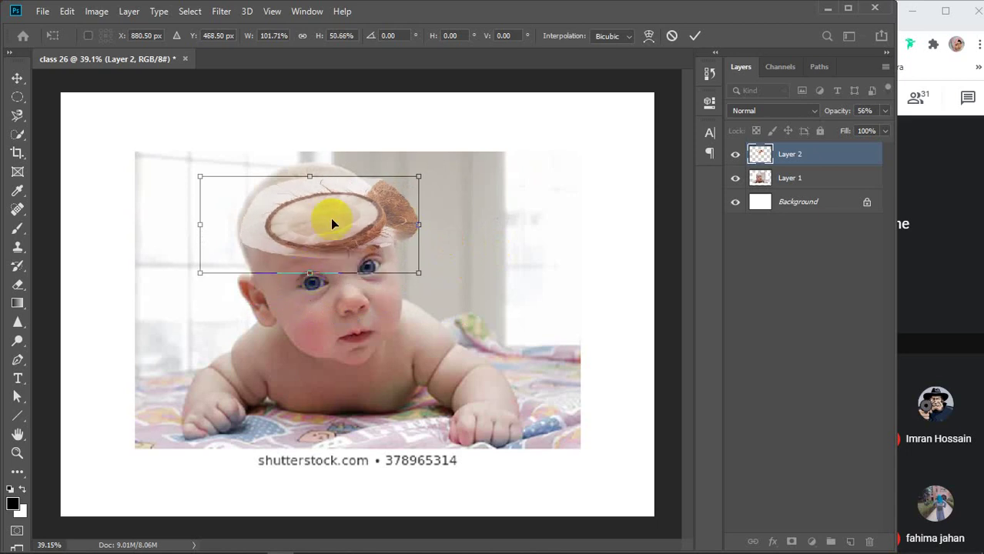
pyautogui.moveTo(422, 225); pyautogui.dragTo(455, 222)
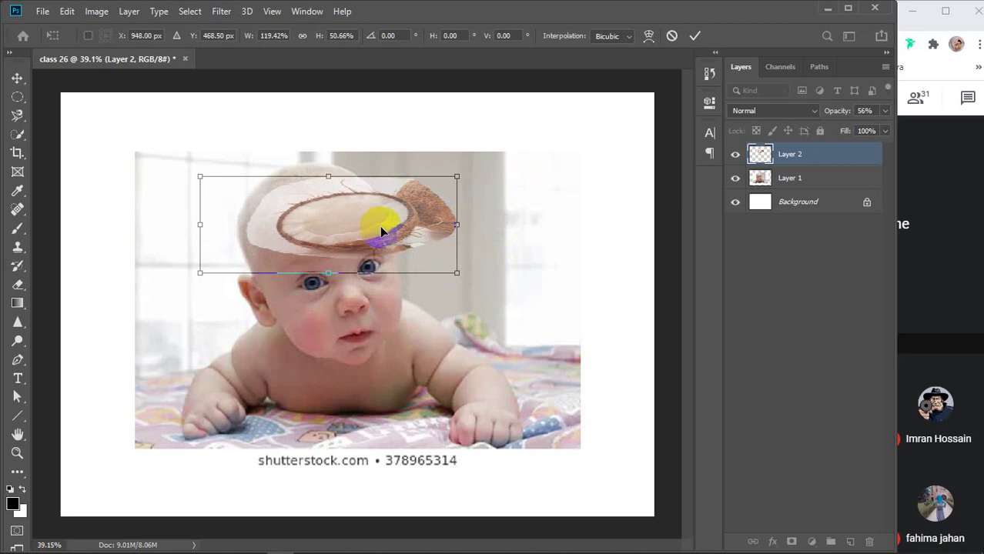
# - Fit the coconut onto the top of the baby's head and resize it to about 115% width and 53% height
pyautogui.moveTo(380, 228); pyautogui.dragTo(345, 208)
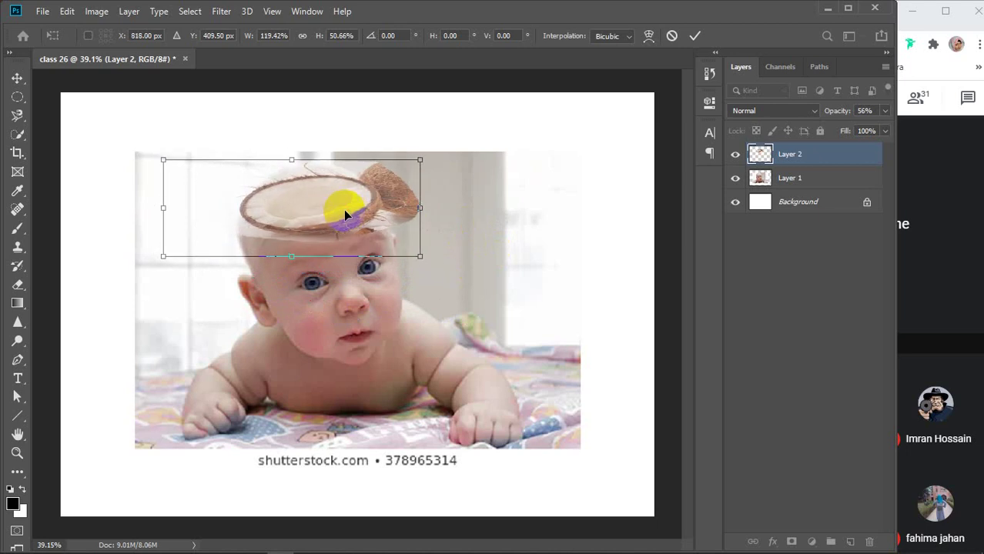
pyautogui.moveTo(422, 259)
pyautogui.mouseDown()
pyautogui.moveTo(416, 248)
pyautogui.moveTo(410, 262)
pyautogui.mouseUp()
pyautogui.moveTo(356, 224); pyautogui.dragTo(362, 215)
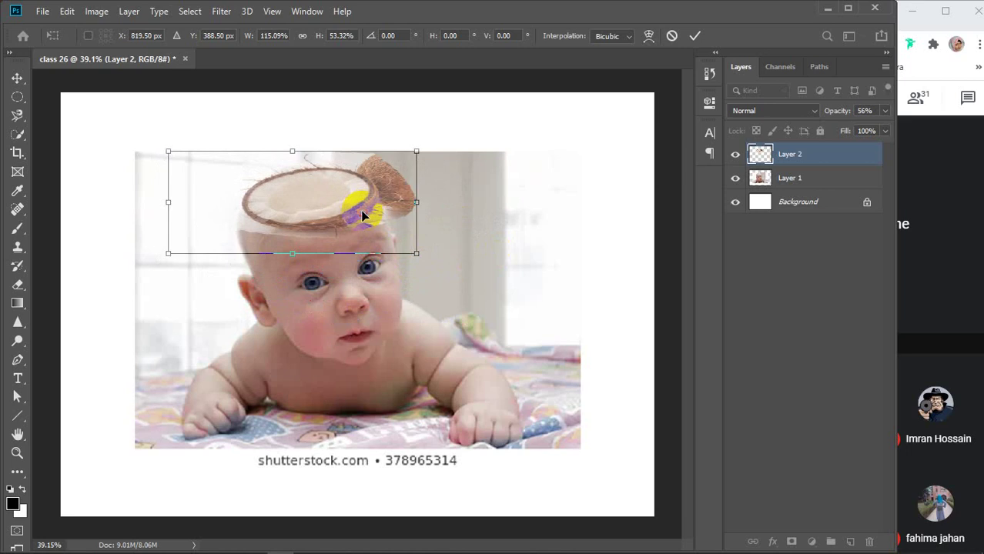
# - Flip the coconut horizontally and shift it back over the top of the baby's head
pyautogui.rightClick(362, 208)
pyautogui.click(410, 385)
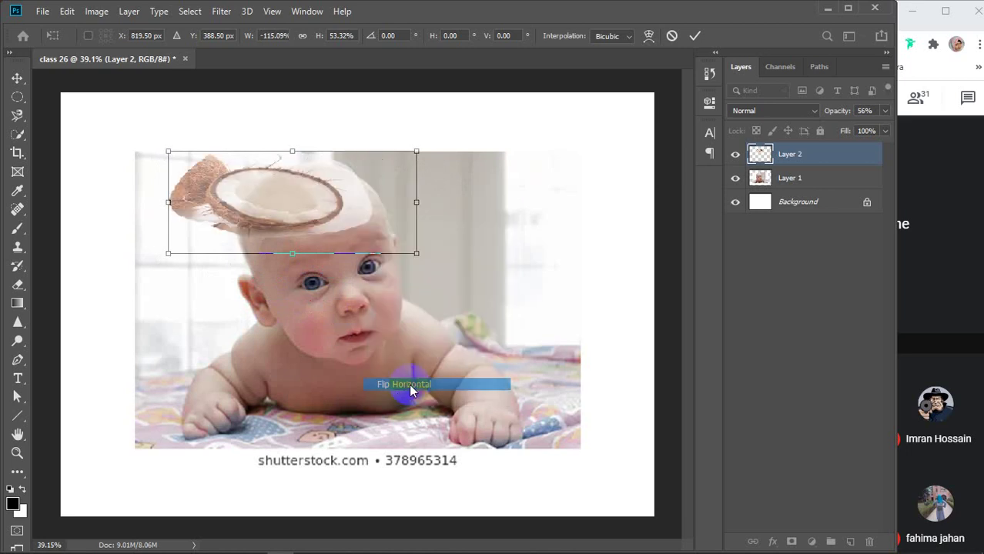
pyautogui.moveTo(295, 202); pyautogui.dragTo(365, 195)
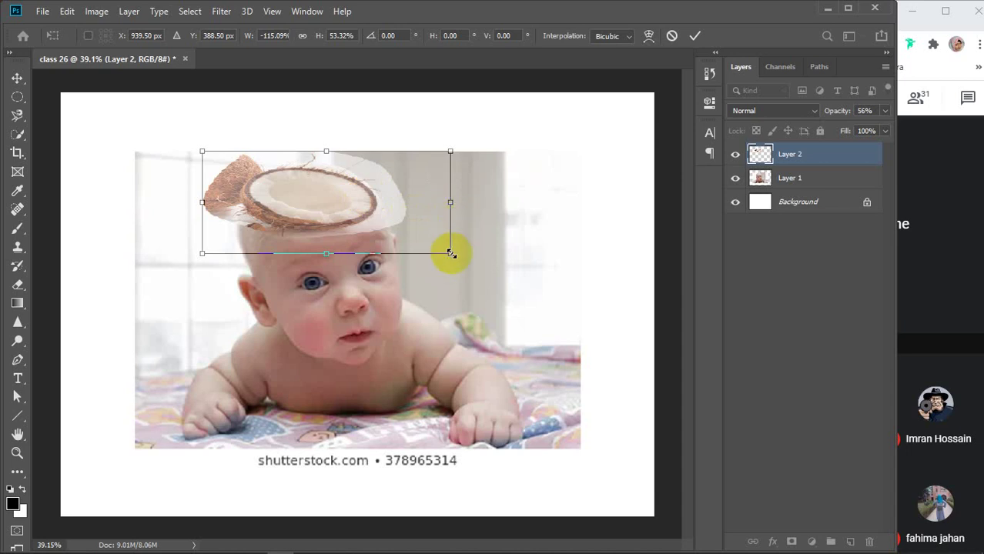
# - Widen and flatten the flipped coconut slightly, nudge it to match the head's outline, and apply the transform
pyautogui.moveTo(452, 203); pyautogui.dragTo(467, 198)
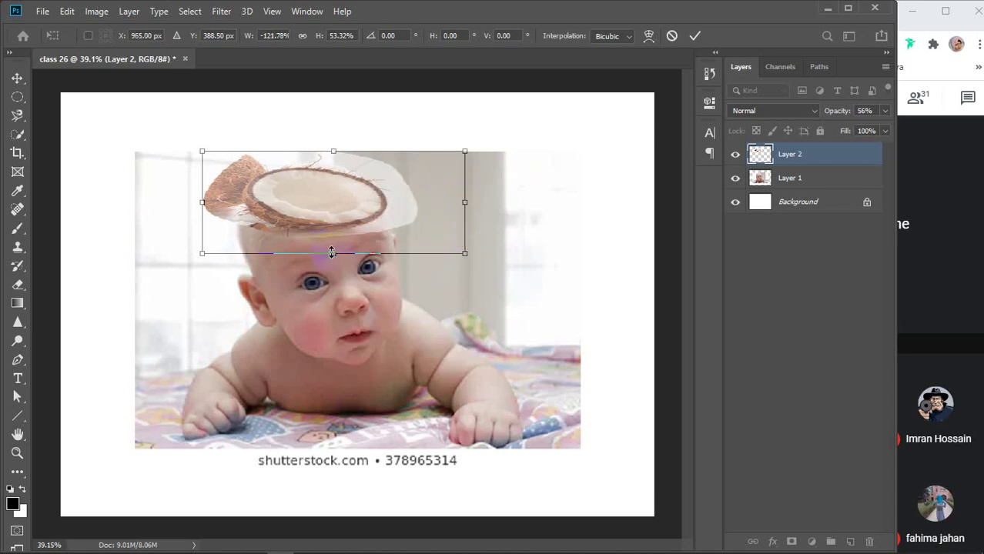
pyautogui.moveTo(332, 253); pyautogui.dragTo(334, 246)
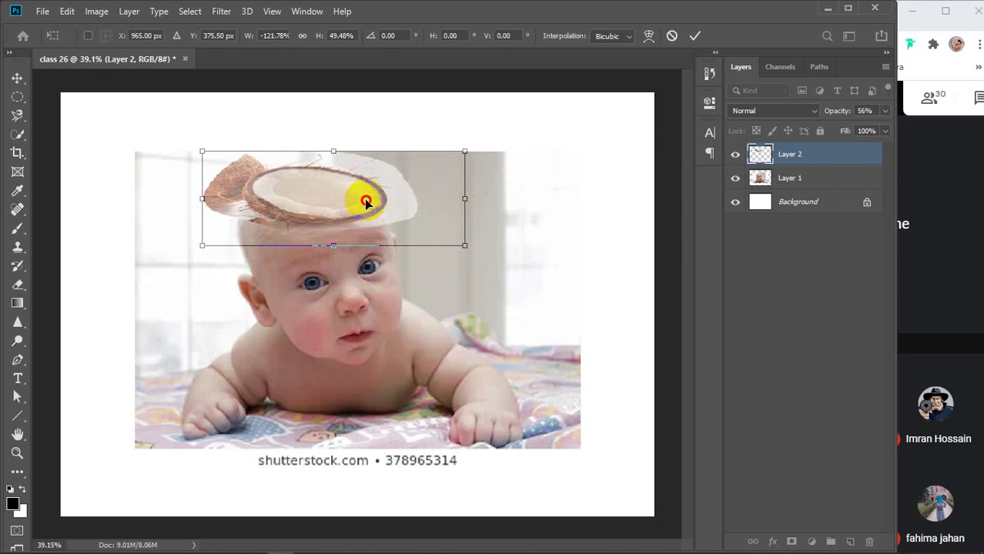
pyautogui.moveTo(364, 199); pyautogui.dragTo(358, 200)
pyautogui.moveTo(458, 244); pyautogui.dragTo(450, 245)
pyautogui.click(696, 37)
# - Free-transform the coconut to 93% width so its opening fits the baby's head, and apply the transform
pyautogui.keyDown('alt'); pyautogui.scroll(3, 336, 198); pyautogui.keyUp('alt')
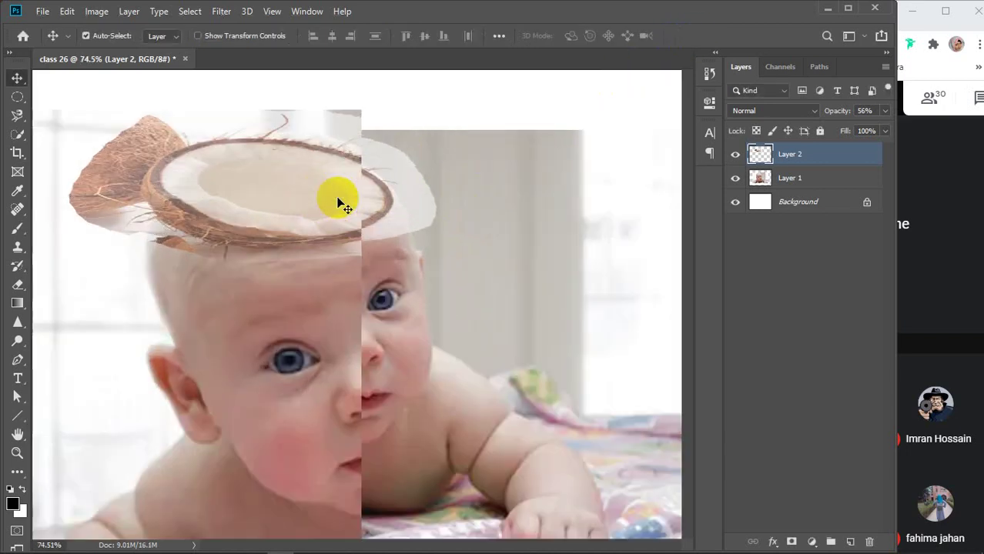
pyautogui.moveTo(395, 292); pyautogui.dragTo(401, 296)
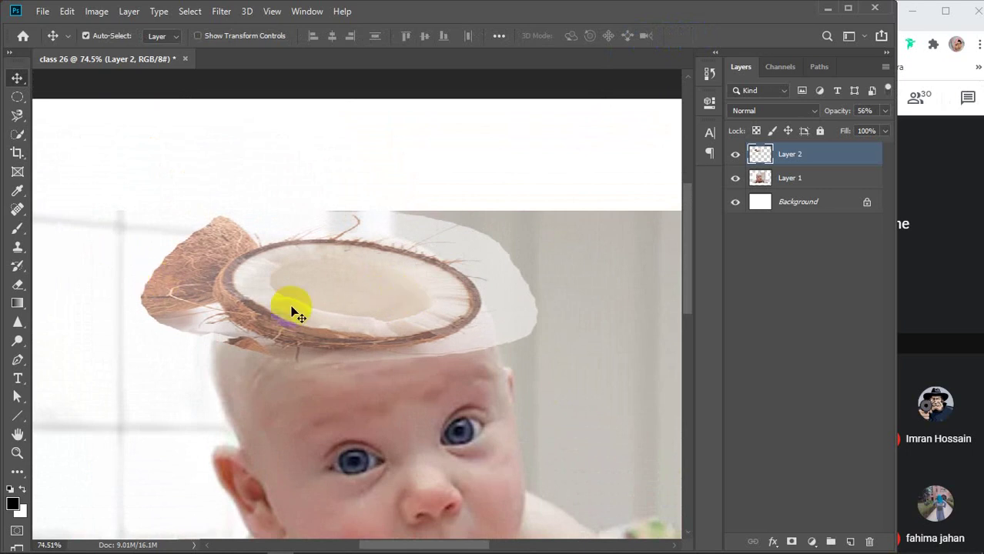
pyautogui.hotkey('ctrl', 't')
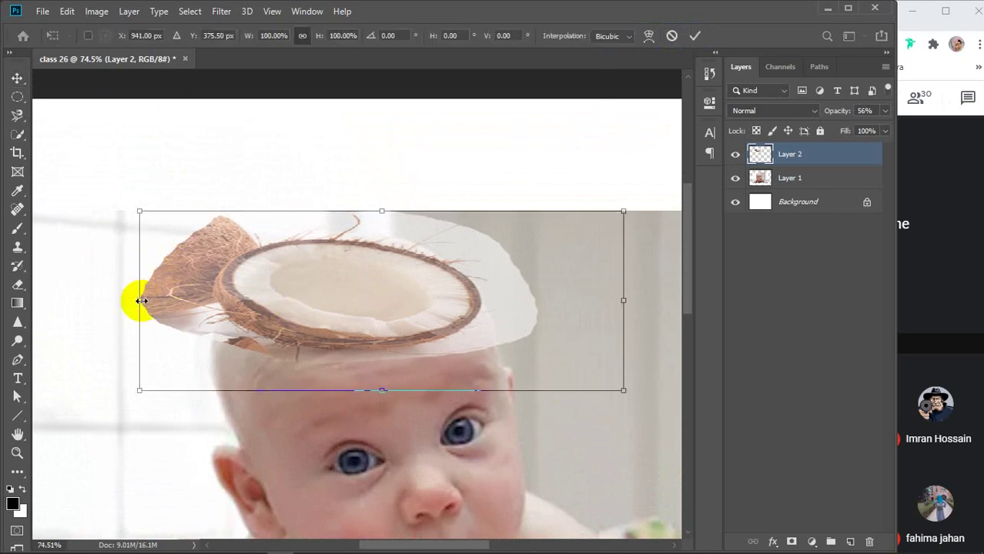
pyautogui.moveTo(135, 302); pyautogui.dragTo(154, 305)
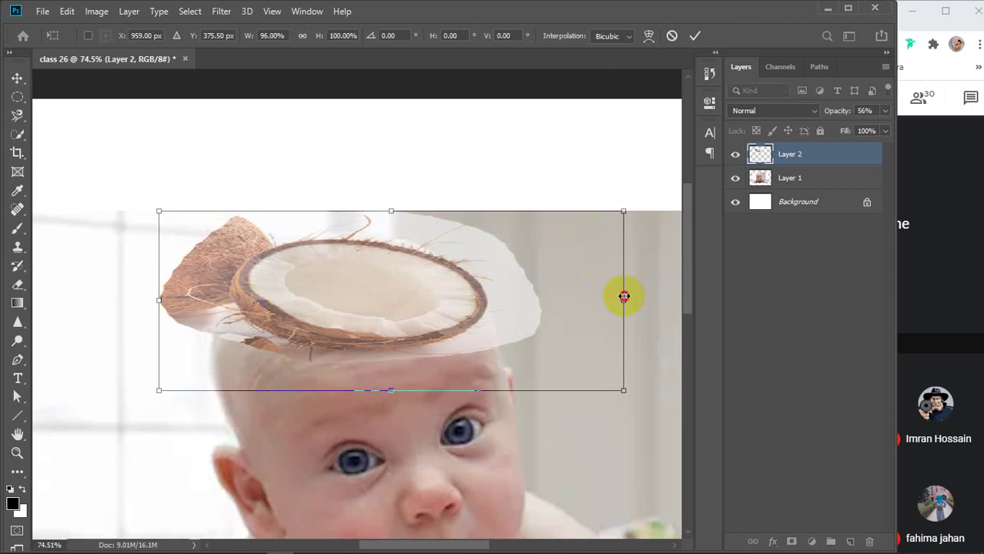
pyautogui.moveTo(624, 297); pyautogui.dragTo(613, 301)
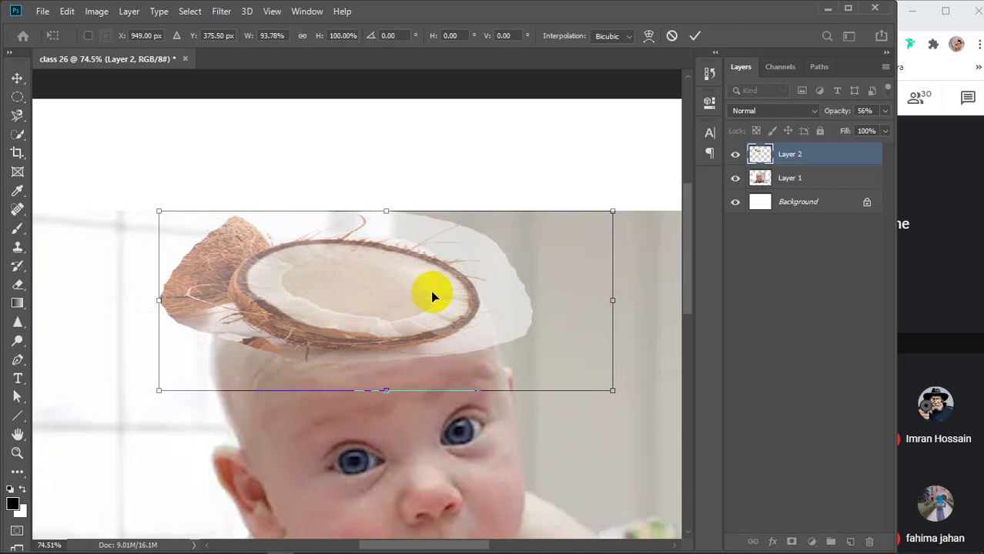
pyautogui.moveTo(161, 299); pyautogui.dragTo(165, 301)
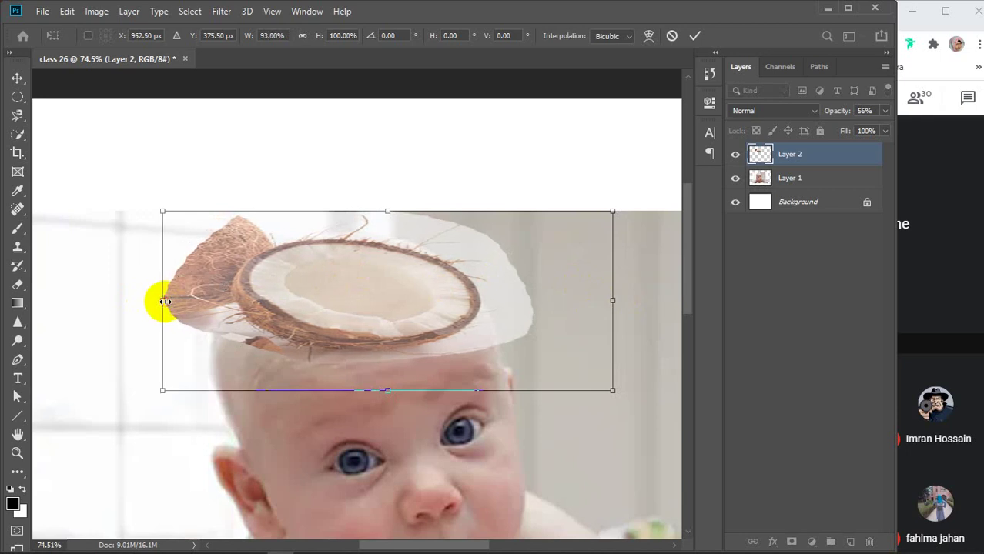
pyautogui.click(694, 35)
# - Set the coconut layer's opacity to 100% and add a layer mask to it
pyautogui.click(808, 158)
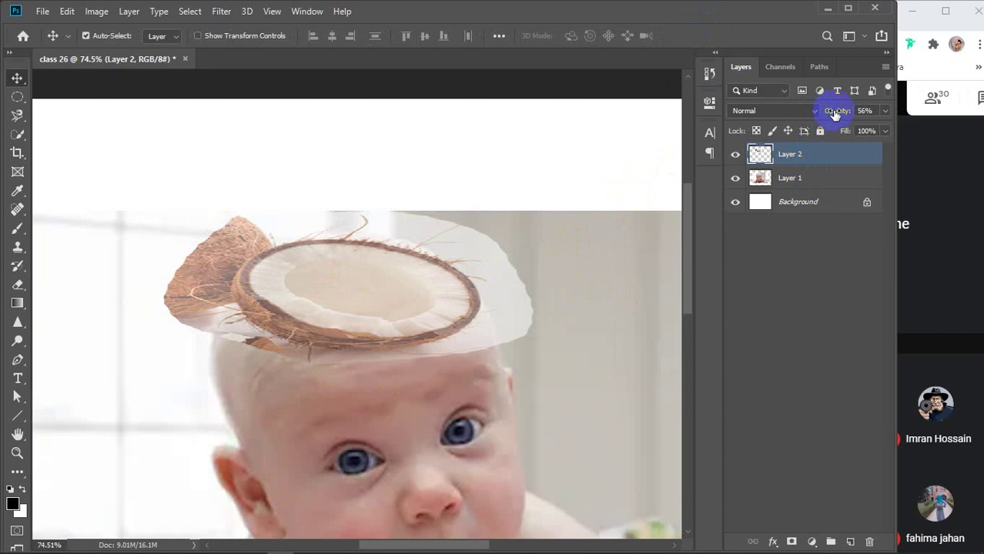
pyautogui.moveTo(835, 114); pyautogui.dragTo(899, 108)
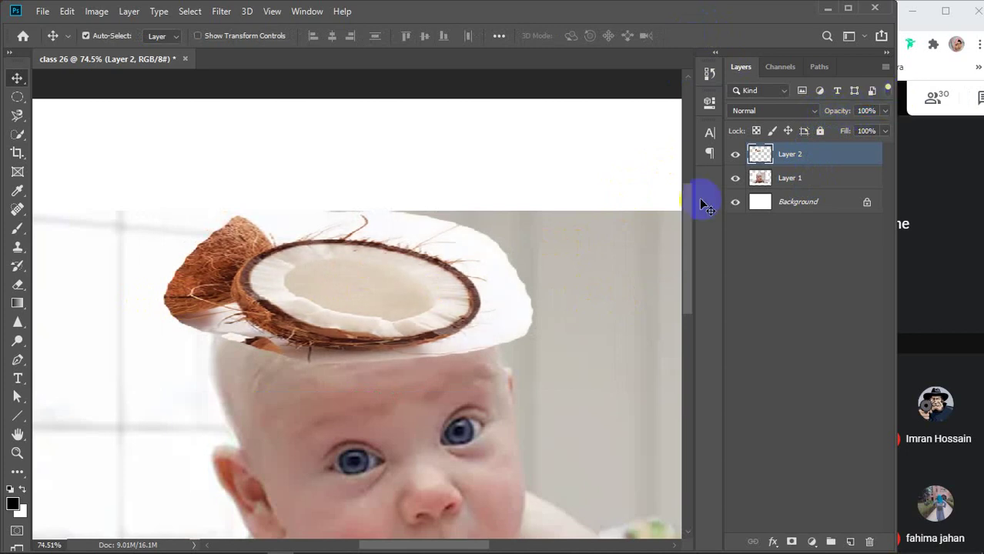
pyautogui.click(792, 541)
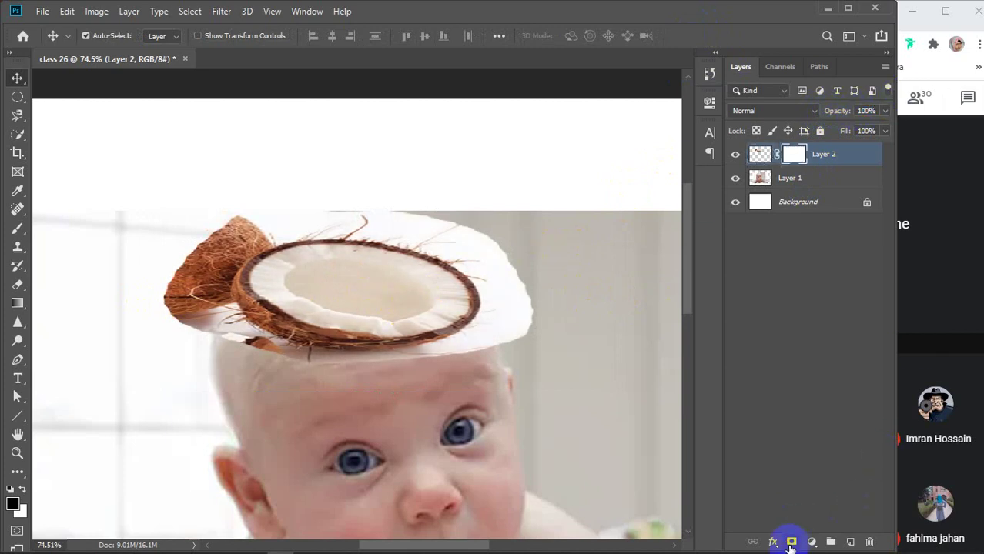
# - Paint black on the mask with a soft 70 px brush to hide the white backing's outer edge beside the coconut's right side
pyautogui.moveTo(459, 327); pyautogui.dragTo(402, 339)
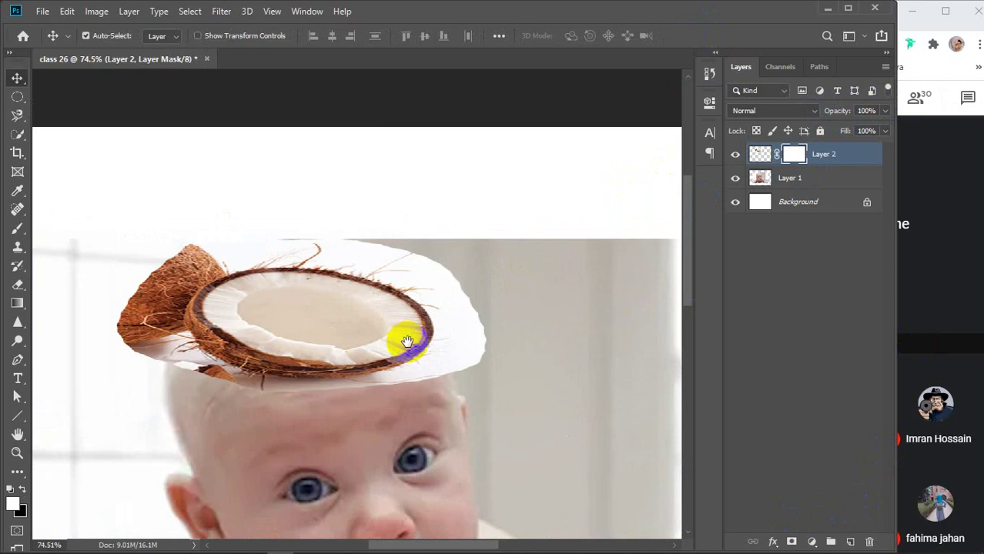
pyautogui.moveTo(18, 229); pyautogui.dragTo(85, 233)
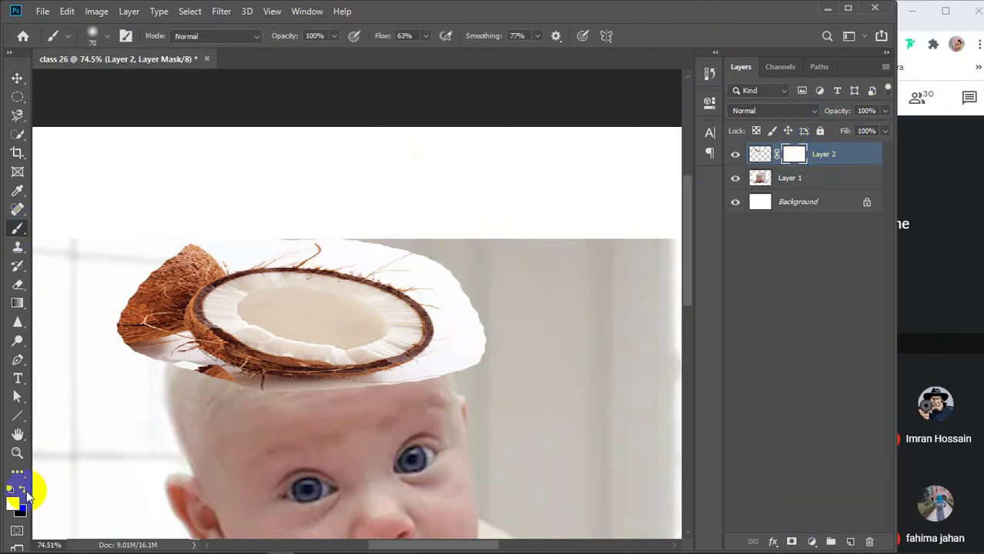
pyautogui.press('d')
pyautogui.moveTo(412, 262)
pyautogui.mouseDown()
pyautogui.moveTo(455, 292)
pyautogui.moveTo(468, 371)
pyautogui.moveTo(456, 358)
pyautogui.moveTo(466, 294)
pyautogui.moveTo(476, 373)
pyautogui.mouseUp()
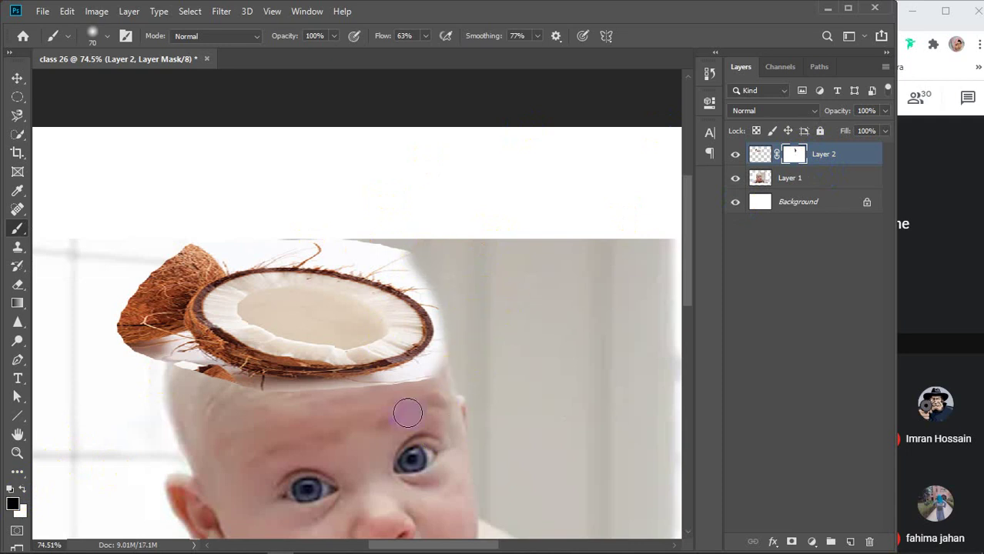
# - Set the brush flow and smoothing to 24% and mask out the white backing below the coconut's right rim
pyautogui.scroll(4, 407, 414)
pyautogui.moveTo(462, 308)
pyautogui.mouseDown()
pyautogui.moveTo(483, 268)
pyautogui.moveTo(430, 334)
pyautogui.moveTo(466, 330)
pyautogui.mouseUp()
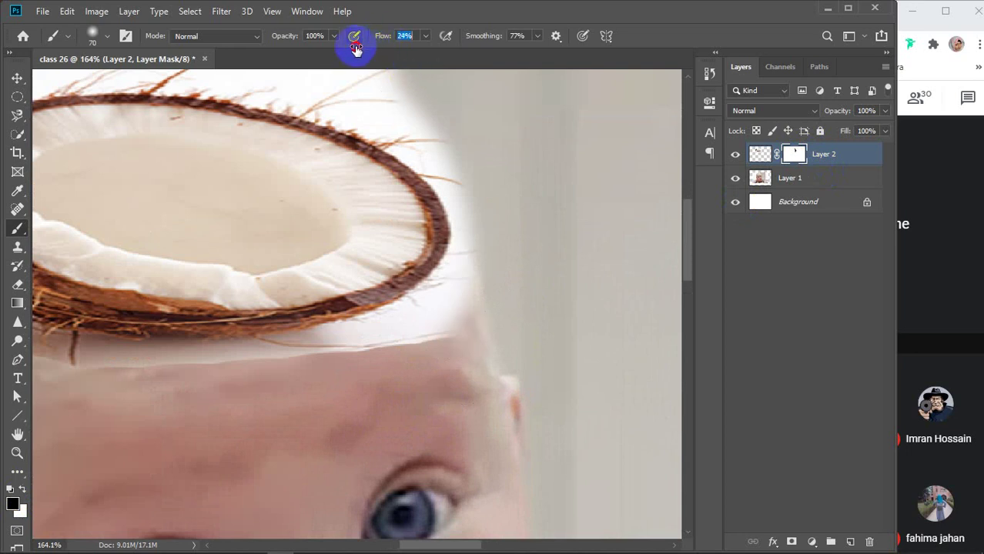
pyautogui.moveTo(481, 36); pyautogui.dragTo(451, 66)
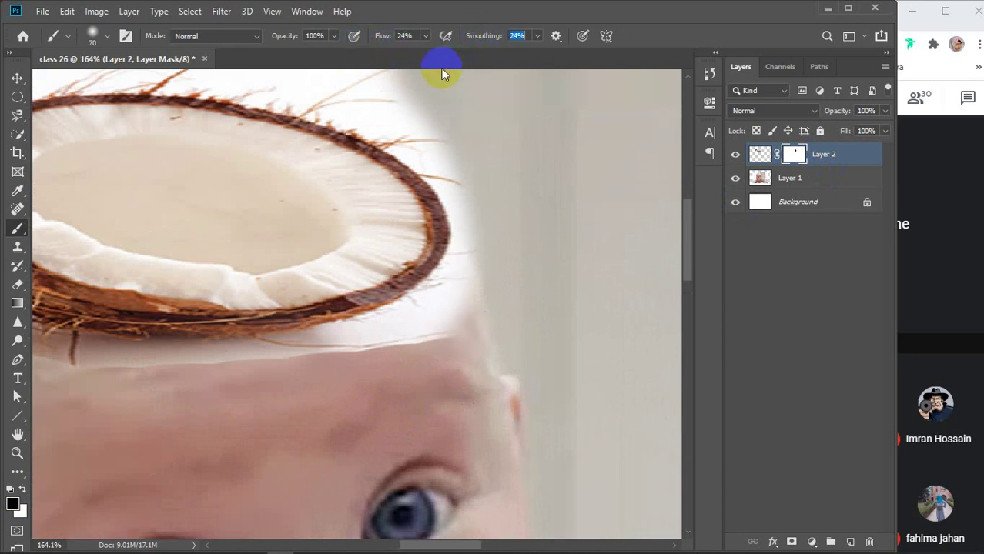
pyautogui.moveTo(510, 288)
pyautogui.mouseDown()
pyautogui.moveTo(475, 319)
pyautogui.moveTo(362, 366)
pyautogui.mouseUp()
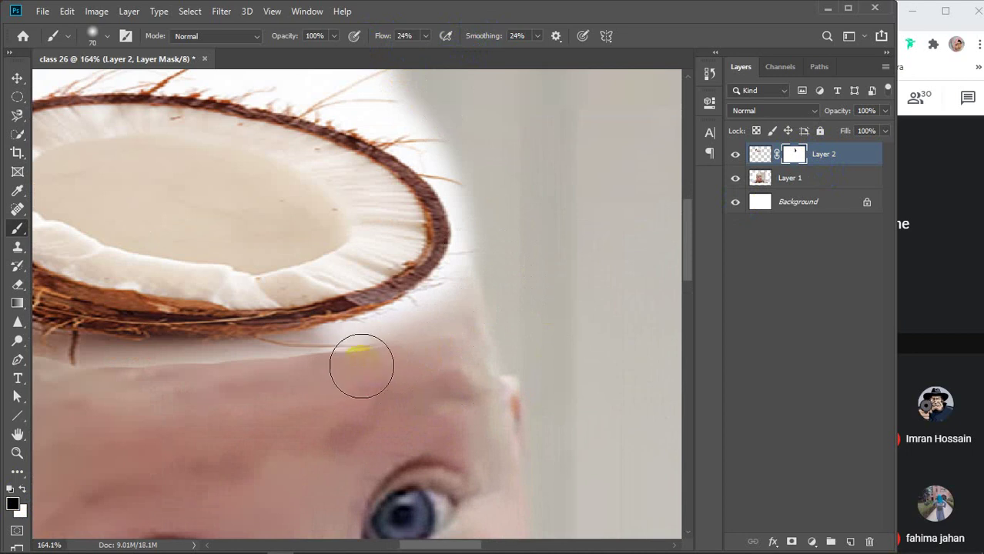
# - Reduce the brush to 25 px and mask the remaining backing and stray fibres along the coconut's lower-right rim
pyautogui.press('[')
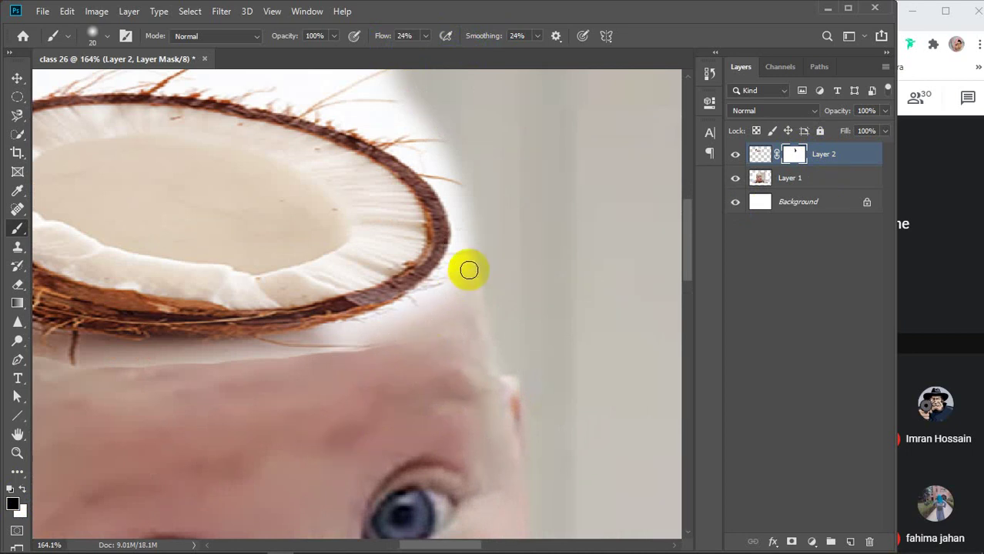
pyautogui.press(']')
pyautogui.moveTo(465, 267)
pyautogui.mouseDown()
pyautogui.moveTo(424, 323)
pyautogui.moveTo(370, 350)
pyautogui.mouseUp()
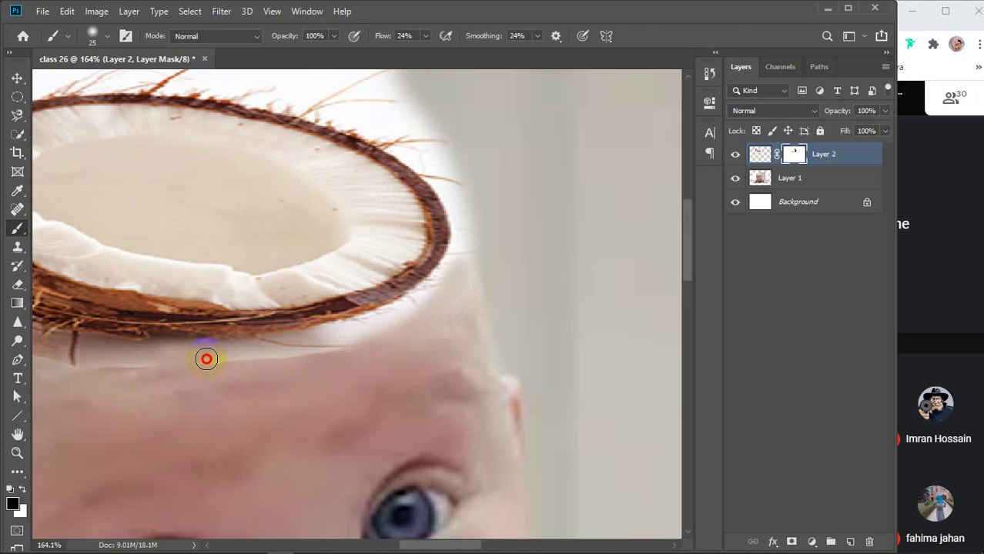
pyautogui.moveTo(266, 354)
pyautogui.mouseDown()
pyautogui.moveTo(379, 334)
pyautogui.moveTo(237, 360)
pyautogui.moveTo(419, 315)
pyautogui.moveTo(316, 352)
pyautogui.moveTo(441, 281)
pyautogui.moveTo(474, 228)
pyautogui.mouseUp()
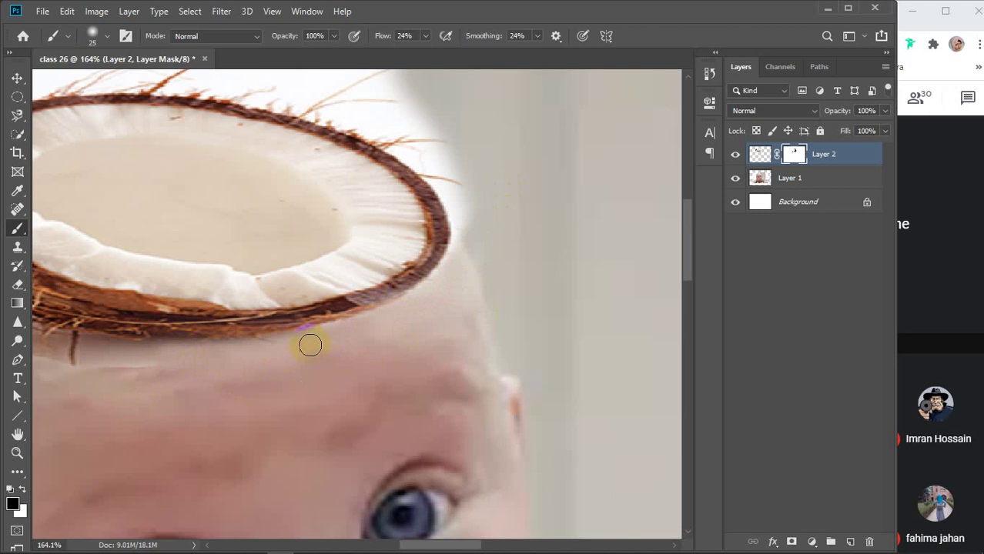
pyautogui.moveTo(342, 330)
pyautogui.mouseDown()
pyautogui.moveTo(397, 310)
pyautogui.moveTo(449, 266)
pyautogui.moveTo(468, 230)
pyautogui.moveTo(478, 162)
pyautogui.mouseUp()
# - Mask out the coconut fragment and white backing between the lower-left rim and the baby's head
pyautogui.moveTo(224, 381)
pyautogui.mouseDown()
pyautogui.moveTo(483, 345)
pyautogui.moveTo(469, 318)
pyautogui.moveTo(302, 292)
pyautogui.moveTo(226, 266)
pyautogui.moveTo(164, 224)
pyautogui.mouseUp()
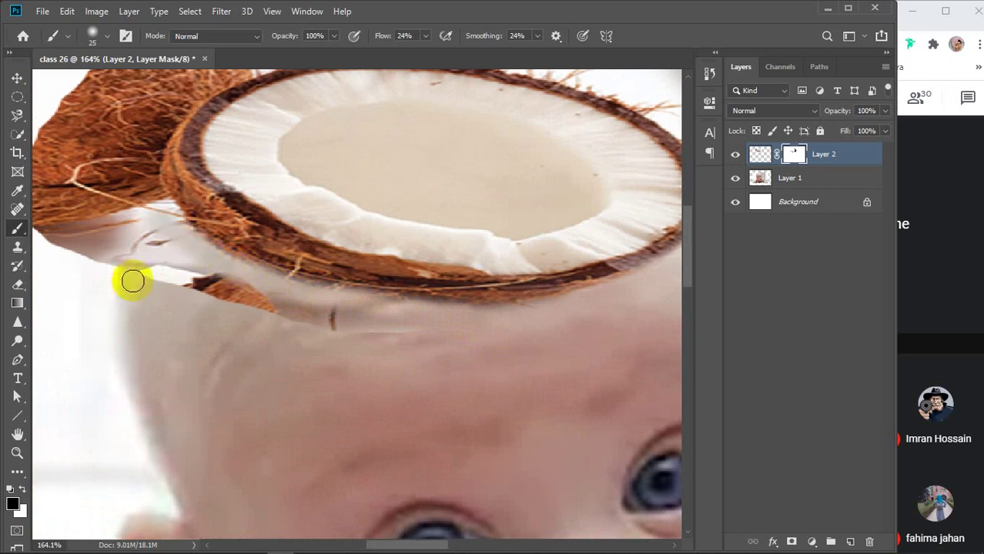
pyautogui.moveTo(132, 278)
pyautogui.mouseDown()
pyautogui.moveTo(295, 303)
pyautogui.moveTo(186, 258)
pyautogui.moveTo(398, 308)
pyautogui.moveTo(555, 307)
pyautogui.mouseUp()
pyautogui.moveTo(196, 286); pyautogui.dragTo(196, 406)
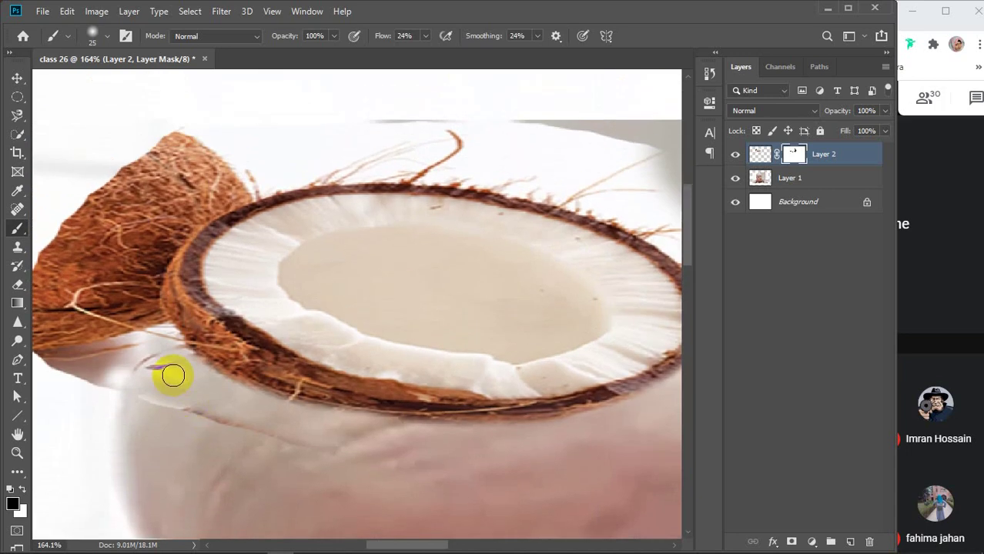
pyautogui.moveTo(171, 344)
pyautogui.mouseDown()
pyautogui.moveTo(147, 295)
pyautogui.moveTo(152, 259)
pyautogui.moveTo(204, 182)
pyautogui.moveTo(150, 301)
pyautogui.moveTo(186, 217)
pyautogui.moveTo(314, 131)
pyautogui.moveTo(173, 245)
pyautogui.moveTo(206, 207)
pyautogui.moveTo(290, 181)
pyautogui.moveTo(470, 174)
pyautogui.moveTo(527, 187)
pyautogui.moveTo(357, 188)
pyautogui.mouseUp()
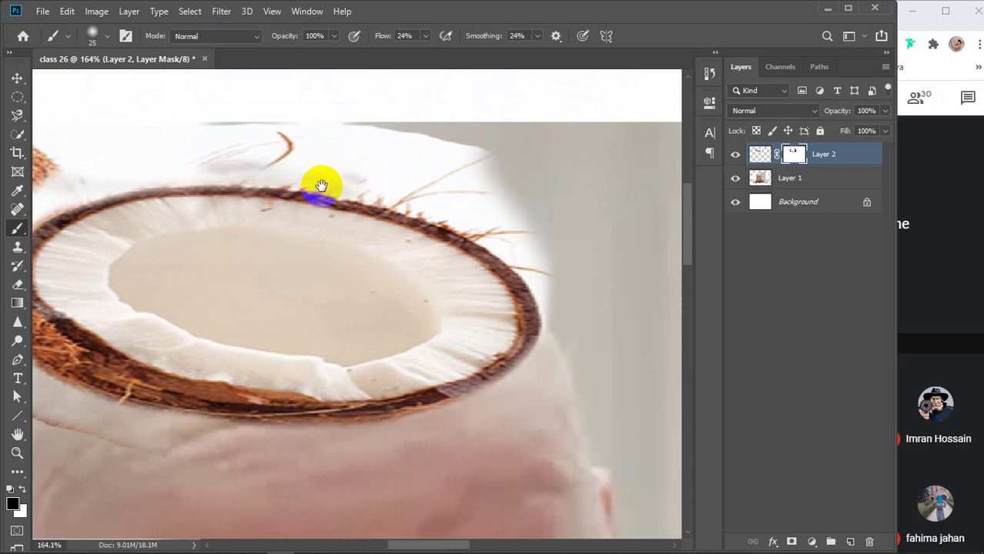
# - Mask the white backing and stray fibres along the coconut's upper and right rim, enlarging the brush to 35 px
pyautogui.moveTo(231, 170)
pyautogui.mouseDown()
pyautogui.moveTo(363, 190)
pyautogui.moveTo(470, 225)
pyautogui.mouseUp()
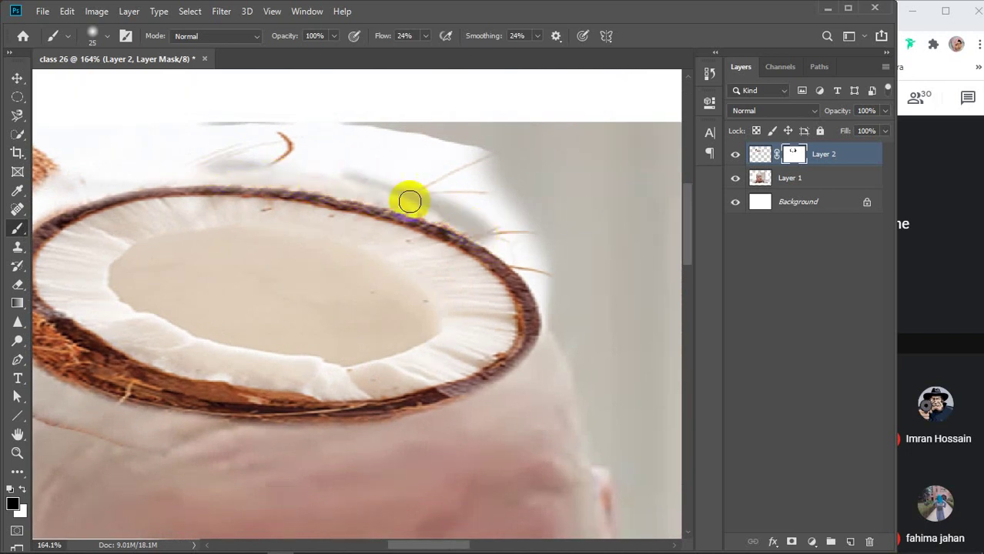
pyautogui.moveTo(409, 200)
pyautogui.mouseDown()
pyautogui.moveTo(488, 231)
pyautogui.moveTo(519, 260)
pyautogui.moveTo(556, 339)
pyautogui.moveTo(559, 272)
pyautogui.moveTo(404, 149)
pyautogui.moveTo(446, 176)
pyautogui.moveTo(389, 165)
pyautogui.moveTo(378, 183)
pyautogui.moveTo(242, 141)
pyautogui.moveTo(530, 191)
pyautogui.moveTo(412, 124)
pyautogui.moveTo(231, 118)
pyautogui.moveTo(432, 185)
pyautogui.mouseUp()
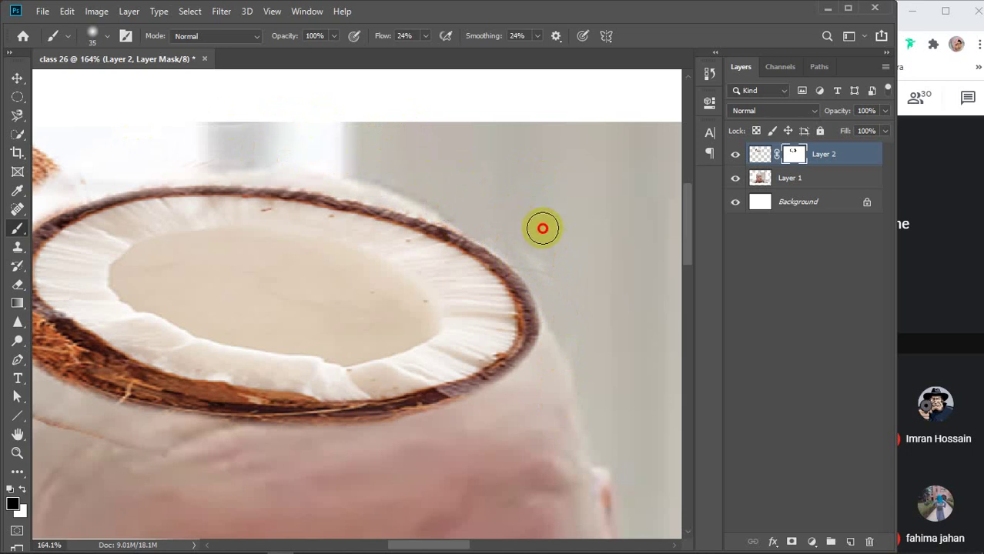
pyautogui.moveTo(510, 241); pyautogui.dragTo(604, 358)
# - Mask out the second coconut piece and the white backing behind the opening's left side, undoing a stray stroke
pyautogui.moveTo(147, 198)
pyautogui.mouseDown()
pyautogui.moveTo(255, 263)
pyautogui.moveTo(394, 321)
pyautogui.moveTo(423, 276)
pyautogui.moveTo(466, 244)
pyautogui.moveTo(333, 262)
pyautogui.moveTo(167, 314)
pyautogui.moveTo(447, 255)
pyautogui.moveTo(300, 265)
pyautogui.moveTo(178, 340)
pyautogui.moveTo(374, 291)
pyautogui.moveTo(207, 310)
pyautogui.moveTo(244, 310)
pyautogui.moveTo(150, 434)
pyautogui.moveTo(307, 240)
pyautogui.moveTo(108, 430)
pyautogui.moveTo(254, 240)
pyautogui.moveTo(261, 244)
pyautogui.moveTo(83, 420)
pyautogui.moveTo(231, 248)
pyautogui.moveTo(113, 375)
pyautogui.moveTo(176, 269)
pyautogui.moveTo(123, 360)
pyautogui.moveTo(247, 242)
pyautogui.moveTo(134, 440)
pyautogui.moveTo(204, 308)
pyautogui.moveTo(138, 508)
pyautogui.moveTo(196, 360)
pyautogui.moveTo(174, 546)
pyautogui.moveTo(196, 440)
pyautogui.moveTo(210, 491)
pyautogui.moveTo(210, 421)
pyautogui.moveTo(201, 519)
pyautogui.moveTo(154, 414)
pyautogui.moveTo(127, 438)
pyautogui.mouseUp()
pyautogui.hotkey('ctrl', 'z')
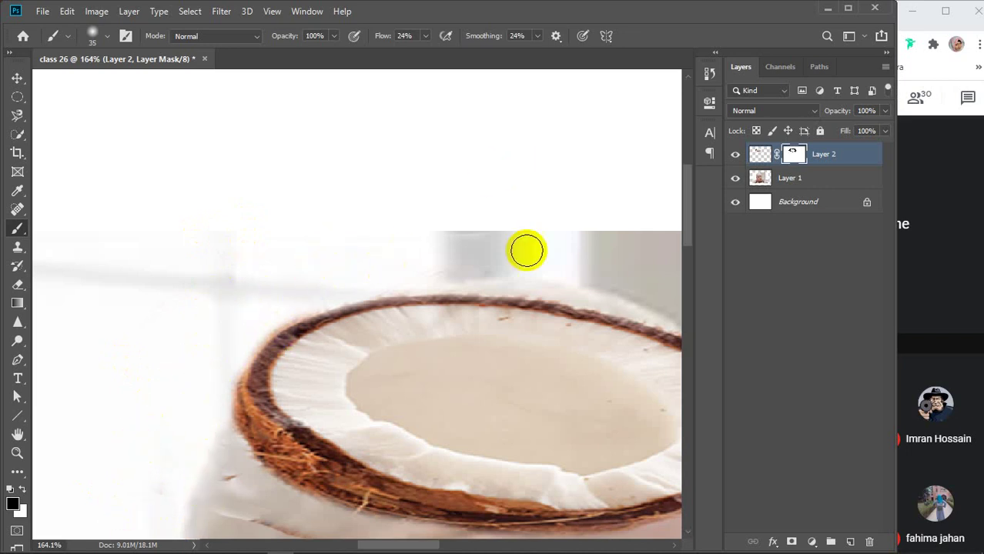
pyautogui.moveTo(403, 251)
pyautogui.mouseDown()
pyautogui.moveTo(385, 263)
pyautogui.moveTo(523, 253)
pyautogui.moveTo(404, 182)
pyautogui.moveTo(270, 180)
pyautogui.moveTo(345, 194)
pyautogui.mouseUp()
# - Mask the leftover marks and loose husk fibres below the coconut's lower-left rim to blend it into the head
pyautogui.moveTo(172, 369); pyautogui.dragTo(211, 226)
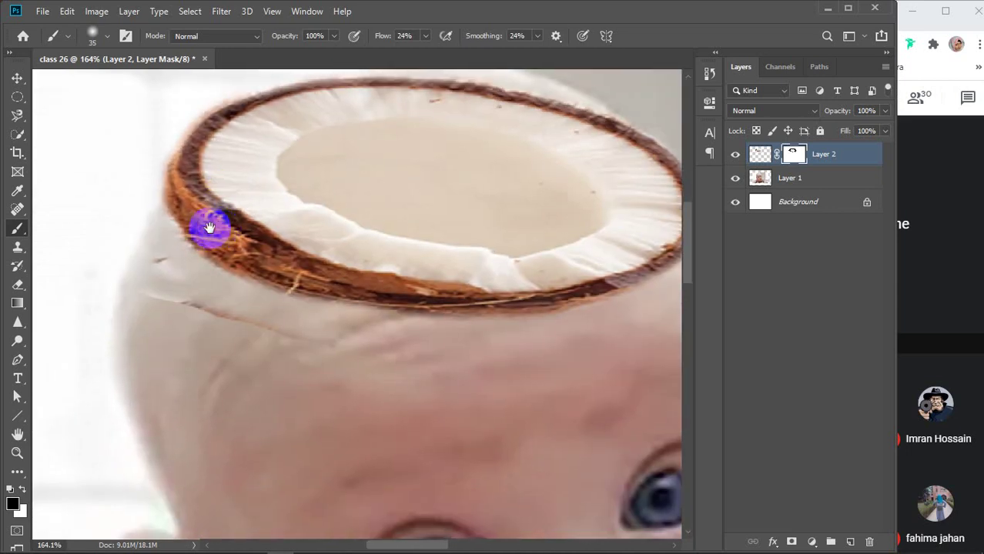
pyautogui.moveTo(137, 235)
pyautogui.mouseDown()
pyautogui.moveTo(281, 405)
pyautogui.moveTo(93, 275)
pyautogui.moveTo(361, 355)
pyautogui.mouseUp()
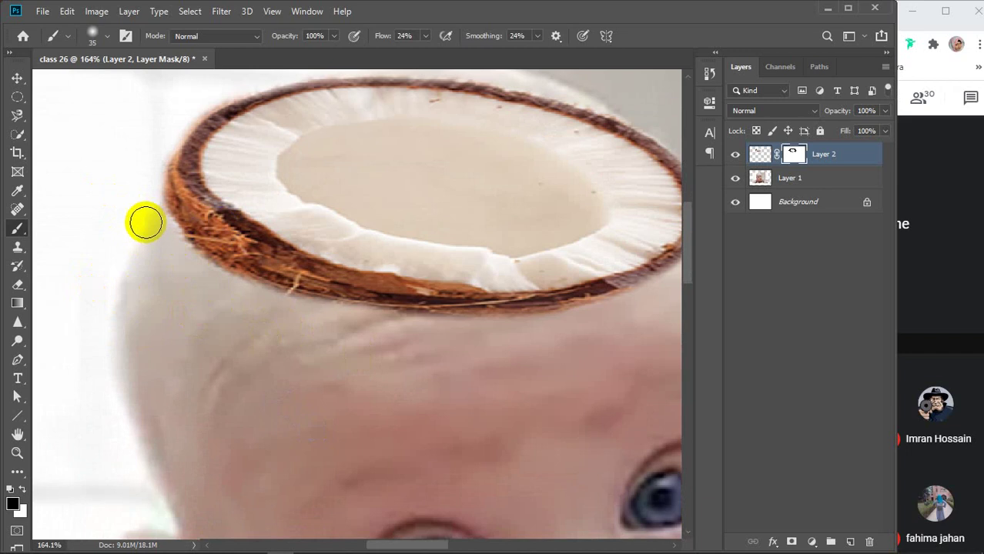
pyautogui.moveTo(146, 220)
pyautogui.mouseDown()
pyautogui.moveTo(230, 268)
pyautogui.moveTo(417, 347)
pyautogui.mouseUp()
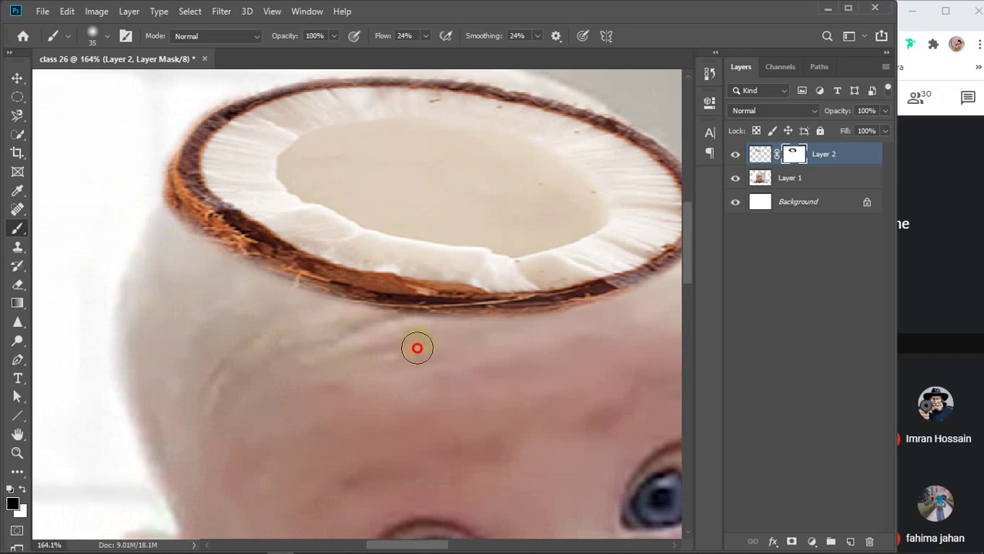
pyautogui.moveTo(158, 229)
pyautogui.mouseDown()
pyautogui.moveTo(292, 306)
pyautogui.moveTo(365, 329)
pyautogui.mouseUp()
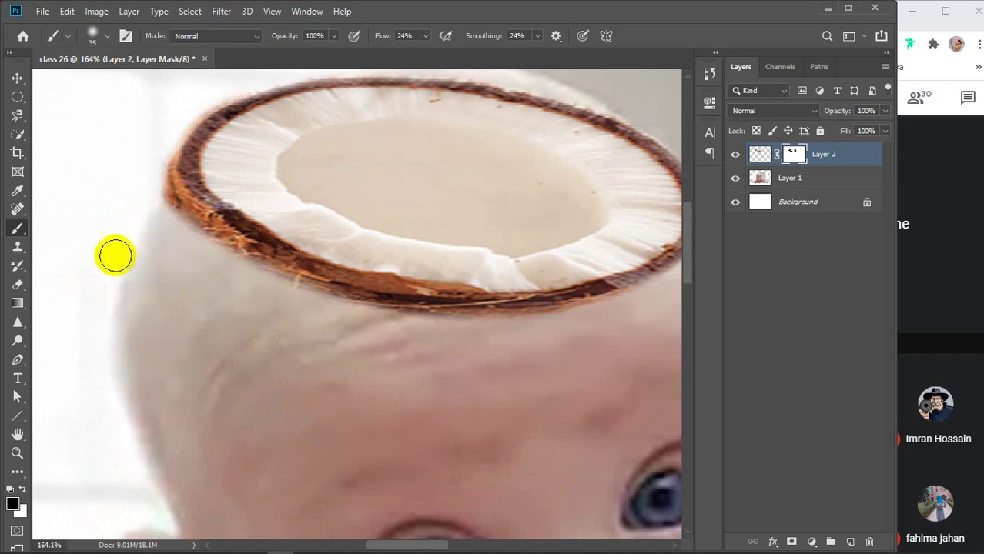
pyautogui.moveTo(128, 205); pyautogui.dragTo(166, 231)
# - Refine the mask along the coconut's left edge with a 15 px brush at 35% flow and 52% smoothing
pyautogui.scroll(-6, 237, 383)
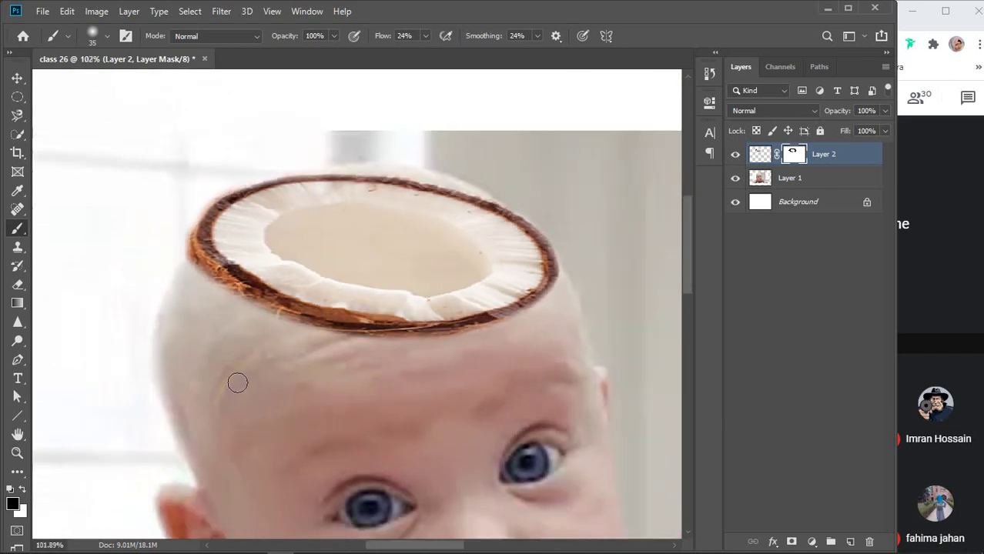
pyautogui.scroll(-1, 238, 383)
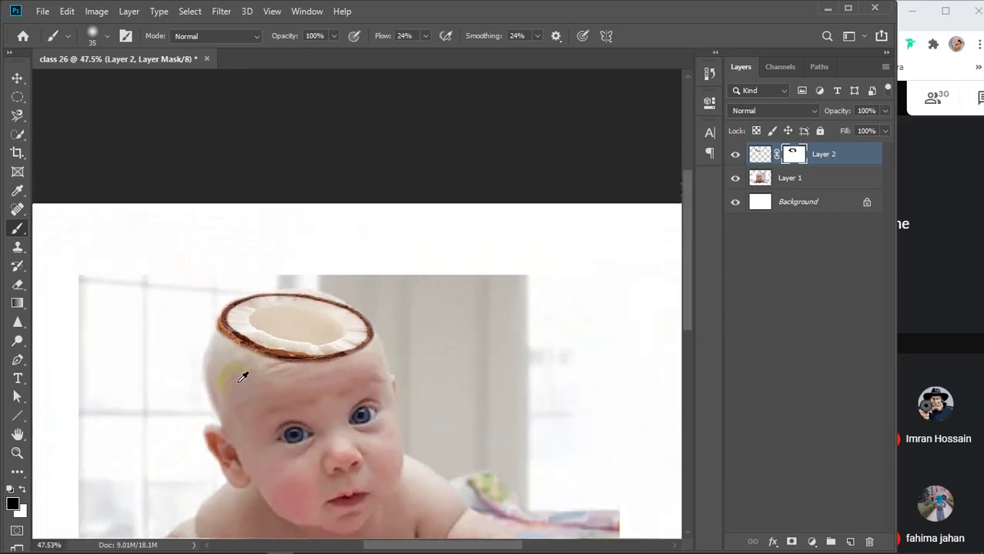
pyautogui.scroll(6, 237, 361)
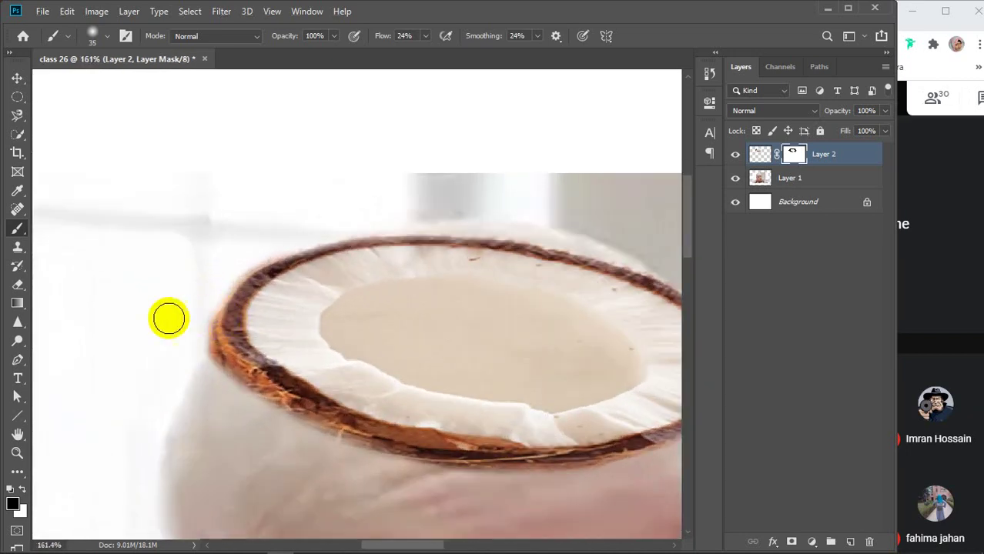
pyautogui.moveTo(383, 35); pyautogui.dragTo(508, 35)
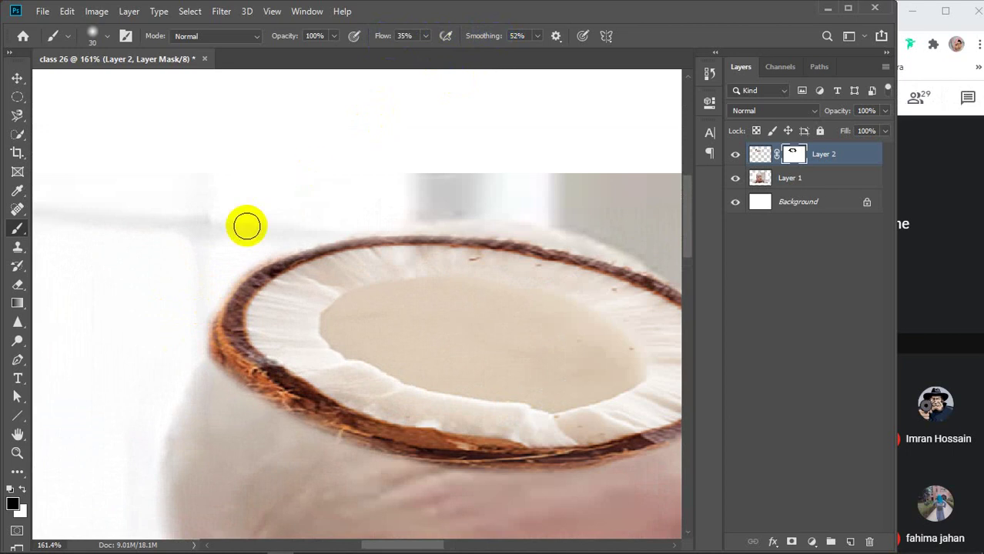
pyautogui.press('[')
pyautogui.press('[')
pyautogui.press('[')
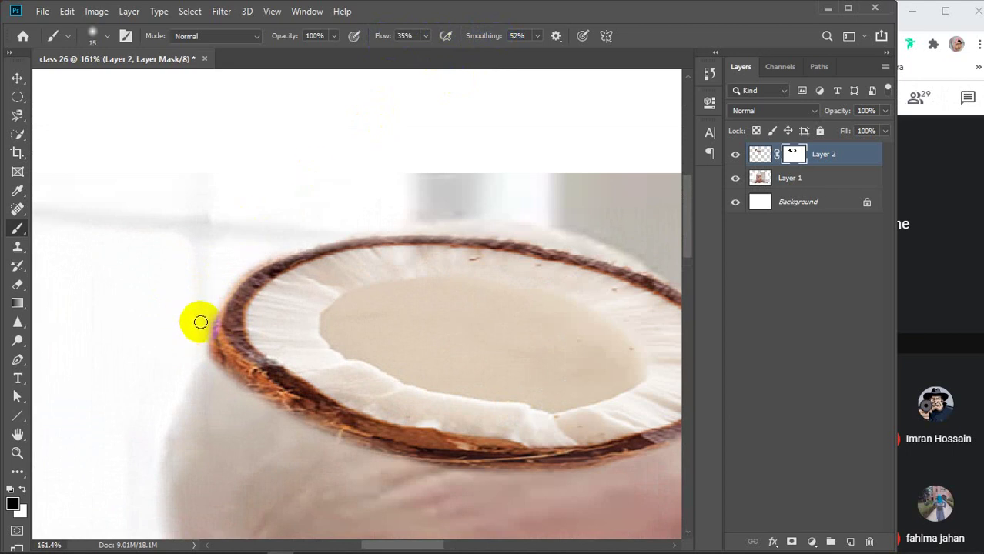
pyautogui.moveTo(200, 322)
pyautogui.mouseDown()
pyautogui.moveTo(222, 382)
pyautogui.moveTo(264, 412)
pyautogui.mouseUp()
pyautogui.press('v')
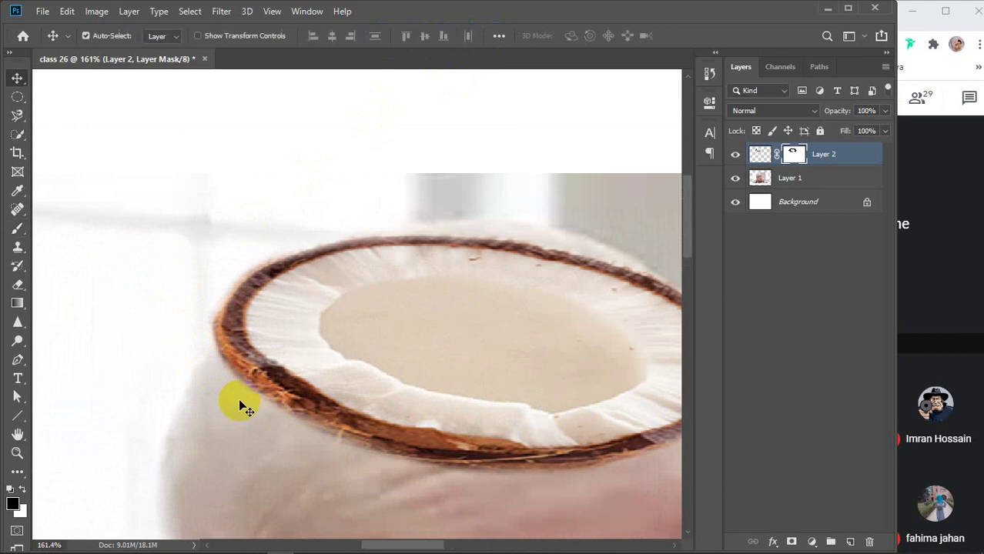
pyautogui.scroll(-2, 239, 398)
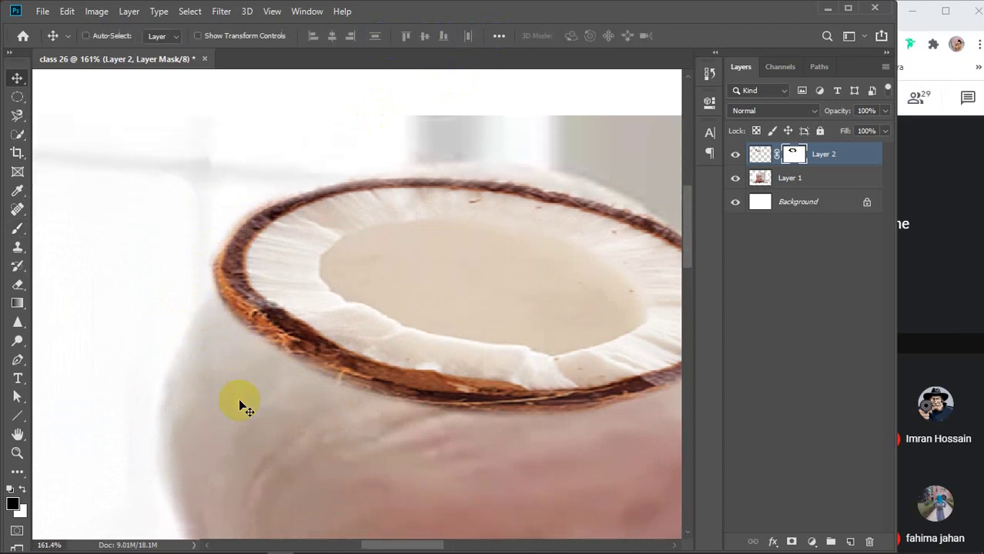
# - Warp the coconut layer, raising the mesh's upper edge and pulling its upper-left corner inward to round the coconut's far rim
pyautogui.hotkey('ctrl', 't')
pyautogui.rightClick(248, 261)
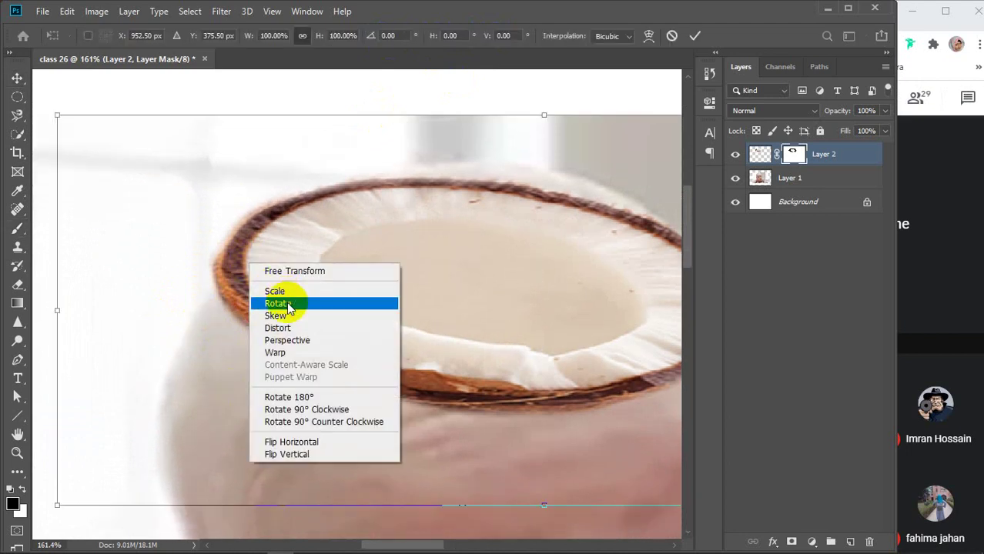
pyautogui.click(285, 353)
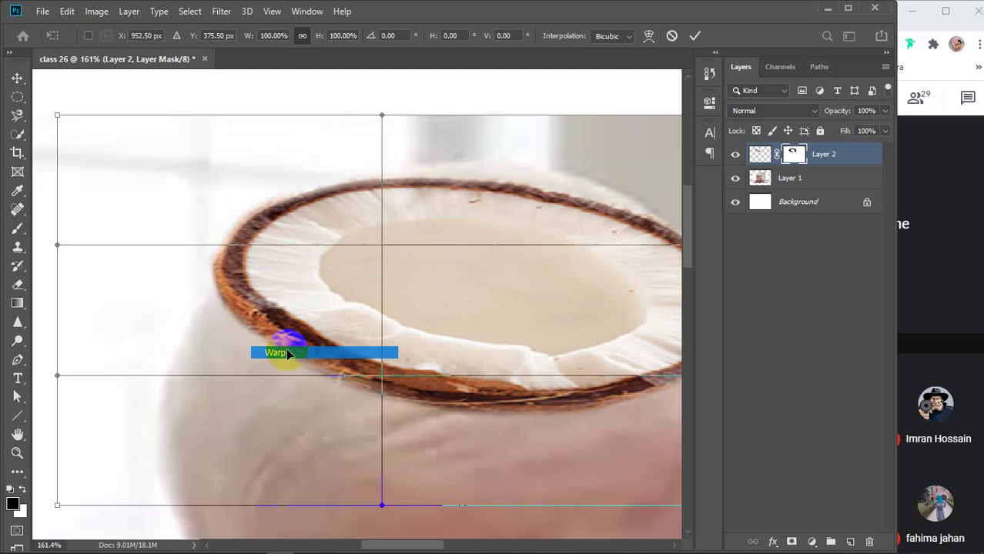
pyautogui.scroll(-5, 305, 327)
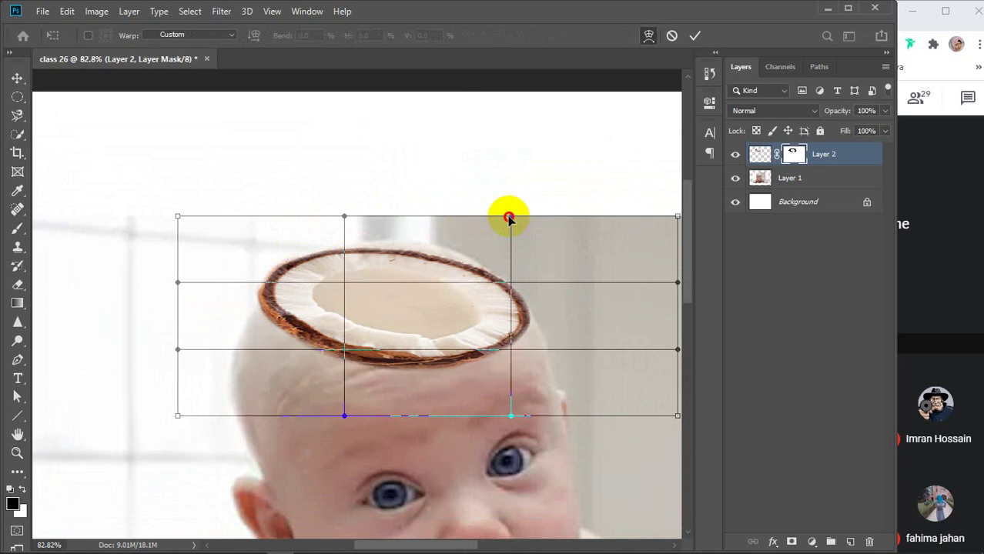
pyautogui.moveTo(508, 218); pyautogui.dragTo(512, 168)
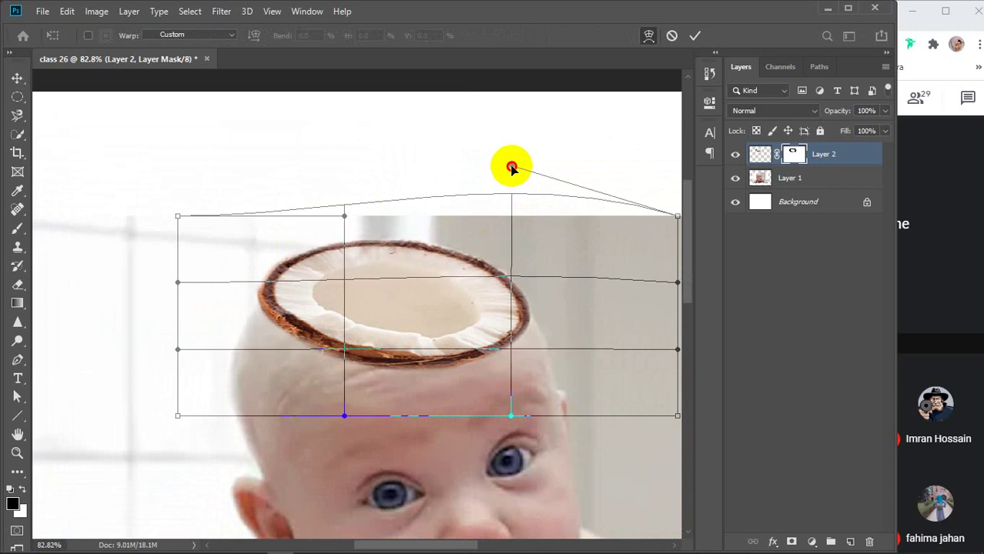
pyautogui.moveTo(177, 219); pyautogui.dragTo(197, 236)
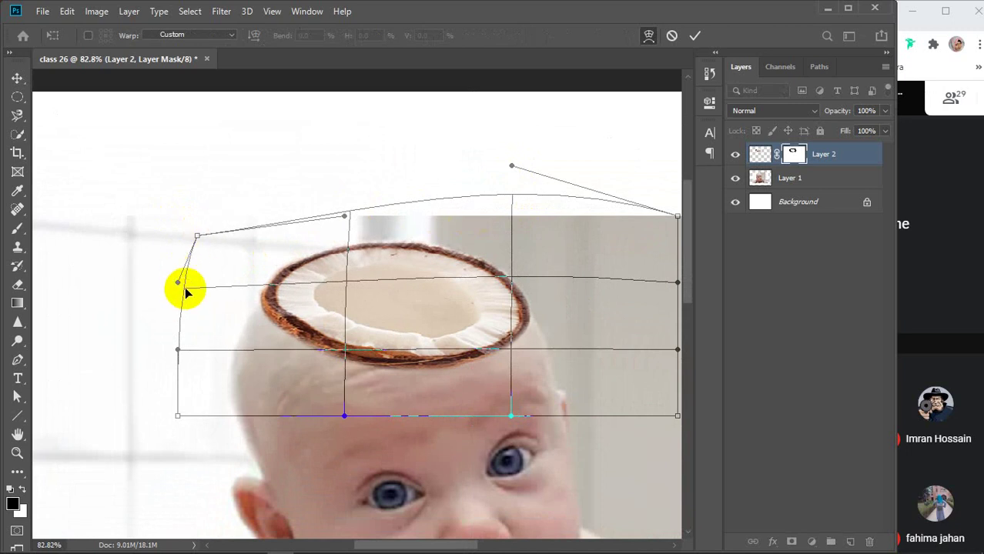
pyautogui.moveTo(185, 292)
pyautogui.mouseDown()
pyautogui.moveTo(202, 291)
pyautogui.moveTo(200, 307)
pyautogui.moveTo(183, 308)
pyautogui.mouseUp()
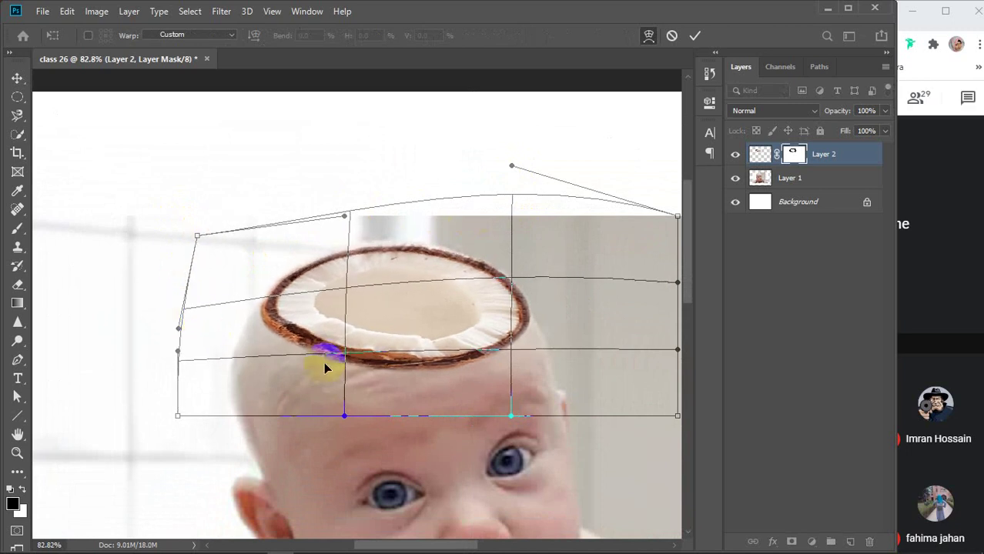
# - Adjust the lower and central warp mesh to seat the coconut's rim on the head, raise its upper curve and apply the warp
pyautogui.moveTo(344, 417); pyautogui.dragTo(341, 368)
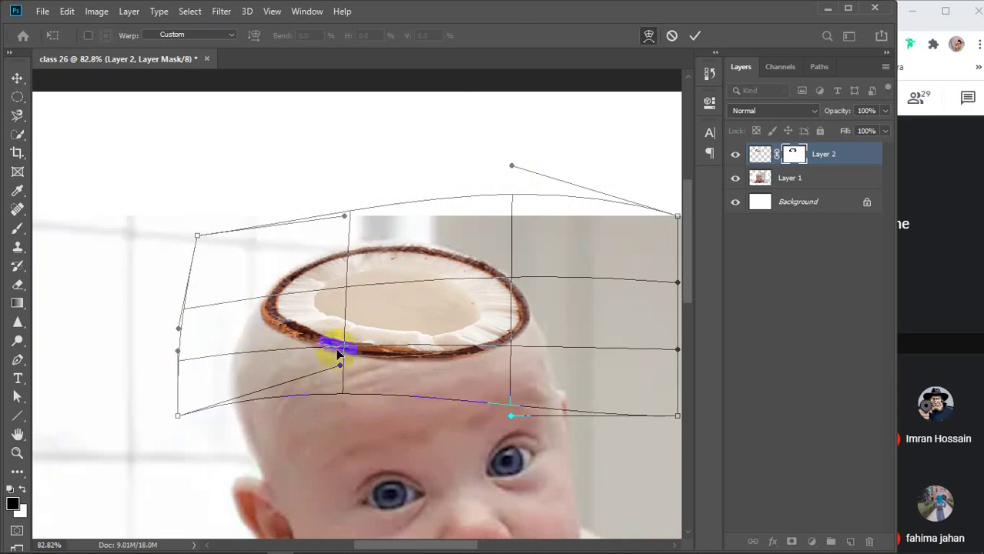
pyautogui.moveTo(345, 350)
pyautogui.mouseDown()
pyautogui.moveTo(316, 348)
pyautogui.moveTo(322, 366)
pyautogui.moveTo(336, 359)
pyautogui.mouseUp()
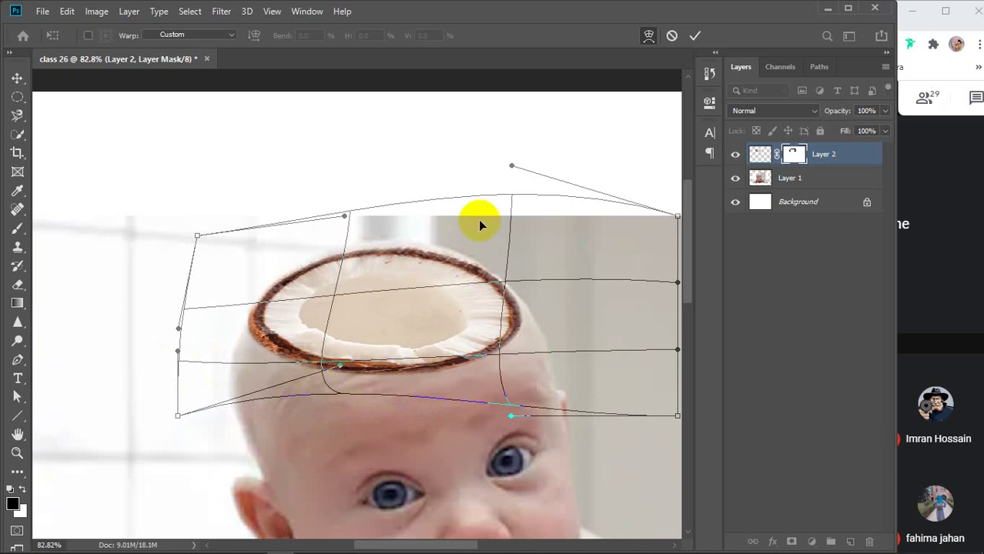
pyautogui.moveTo(335, 296); pyautogui.dragTo(336, 293)
pyautogui.moveTo(422, 204); pyautogui.dragTo(421, 182)
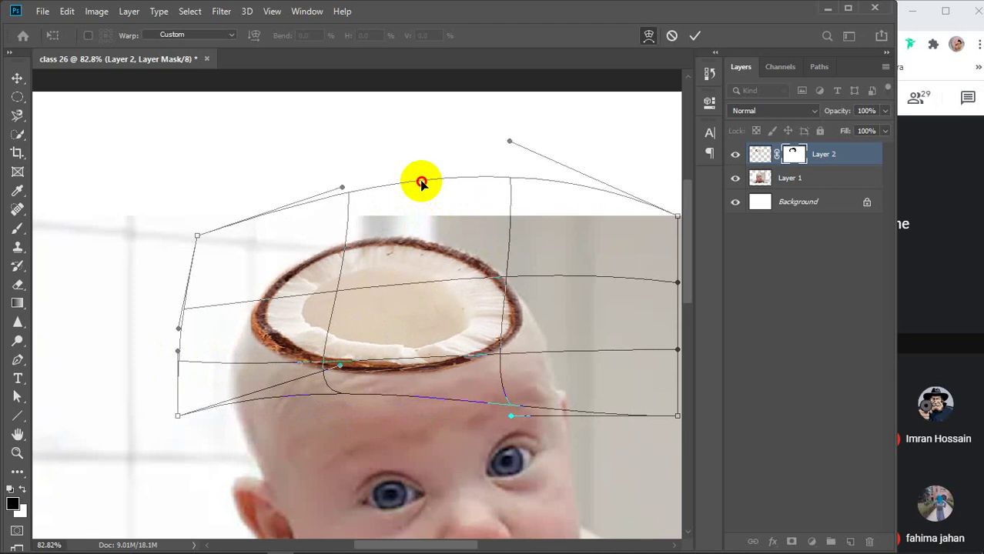
pyautogui.click(694, 36)
pyautogui.scroll(-5, 456, 273)
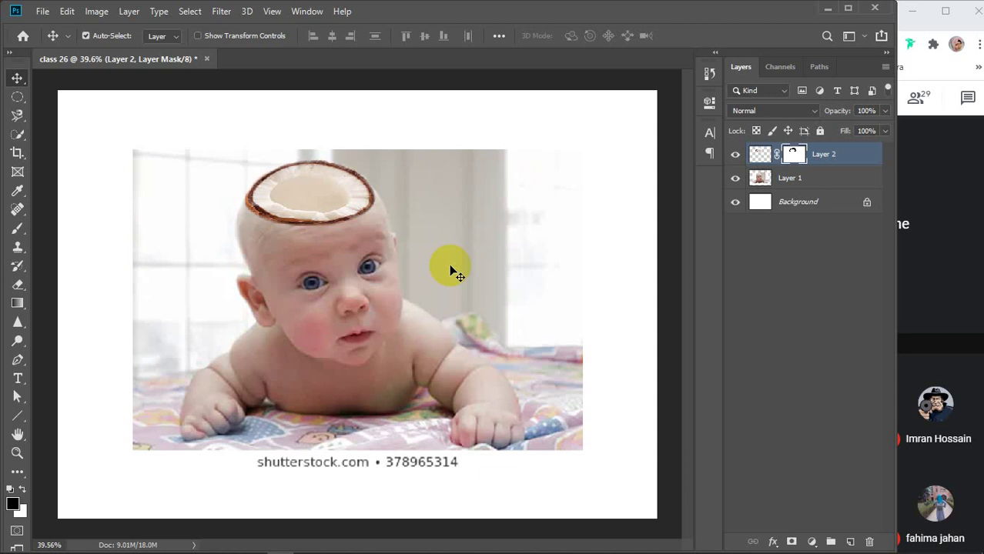
pyautogui.click(955, 329)
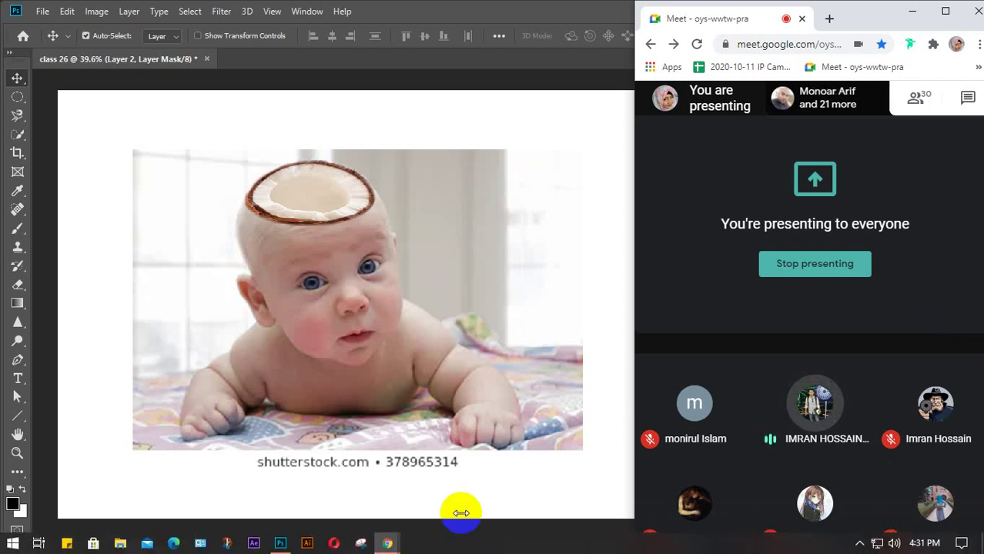
pyautogui.click(96, 246)
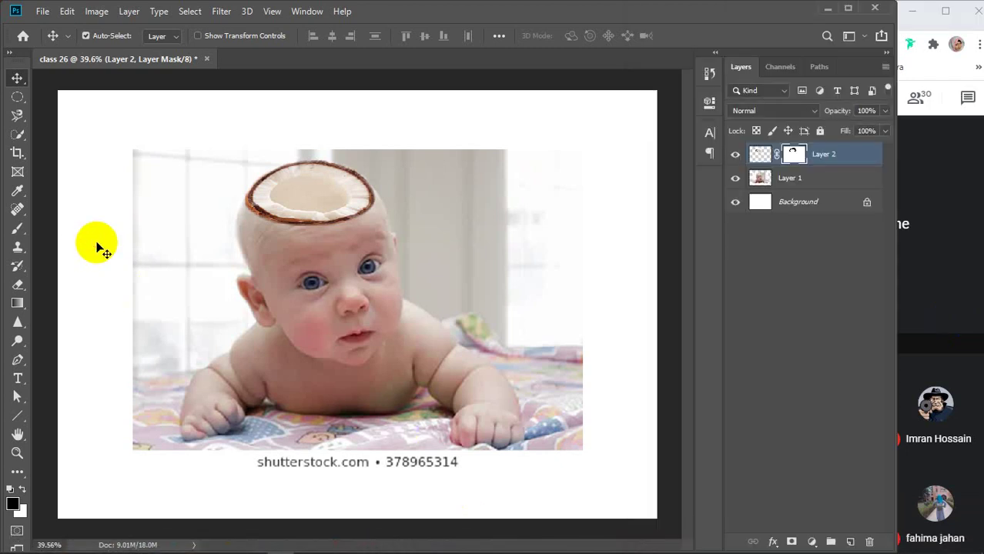
pyautogui.click(96, 247)
pyautogui.click(835, 154)
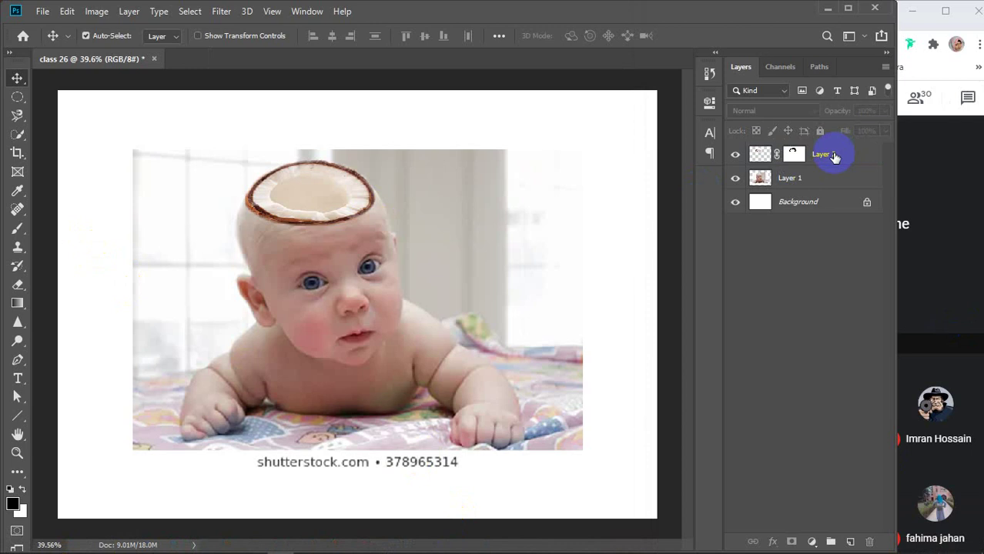
pyautogui.click(799, 184)
pyautogui.click(823, 155)
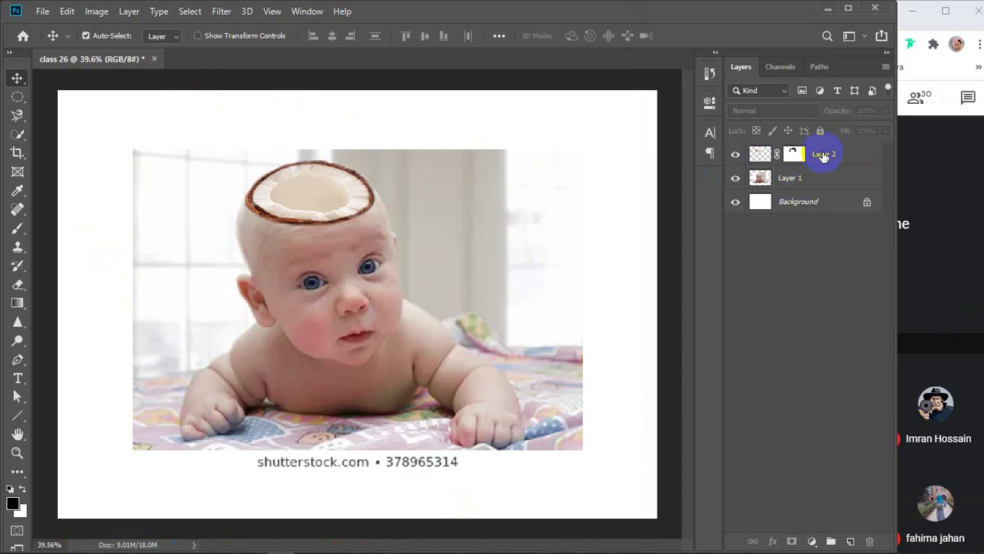
# - Hide the masked coconut layer and the baby photo layer, leaving only the white background
pyautogui.click(735, 154)
pyautogui.click(736, 178)
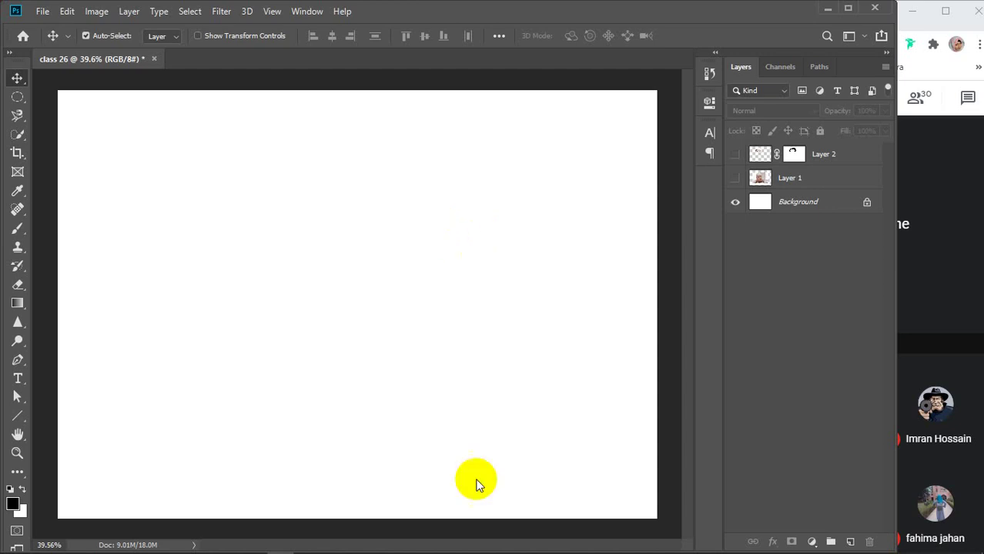
# - Switch to the Chrome image search window and replace the coconut query with a search for "strabbery"
pyautogui.moveTo(389, 543)
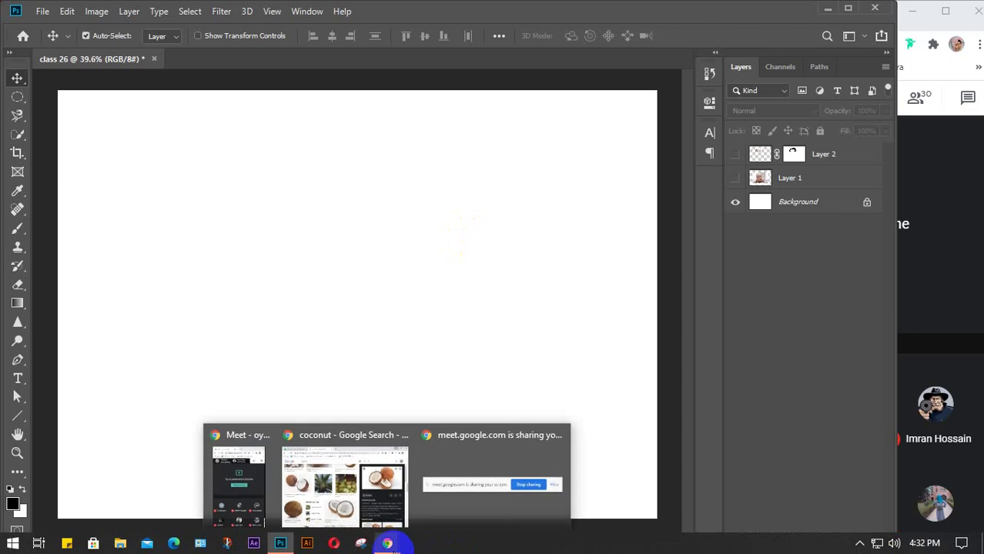
pyautogui.click(341, 502)
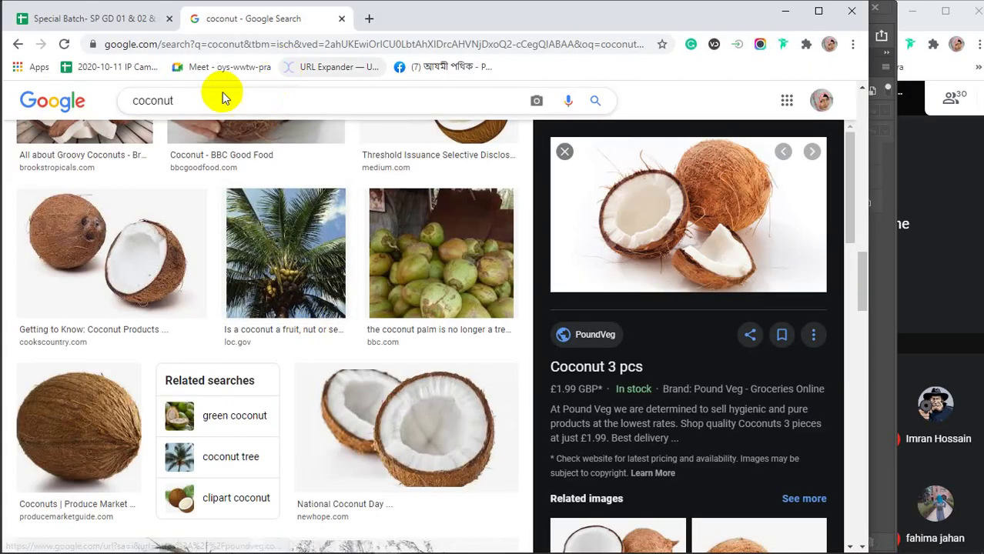
pyautogui.moveTo(220, 100); pyautogui.dragTo(120, 107)
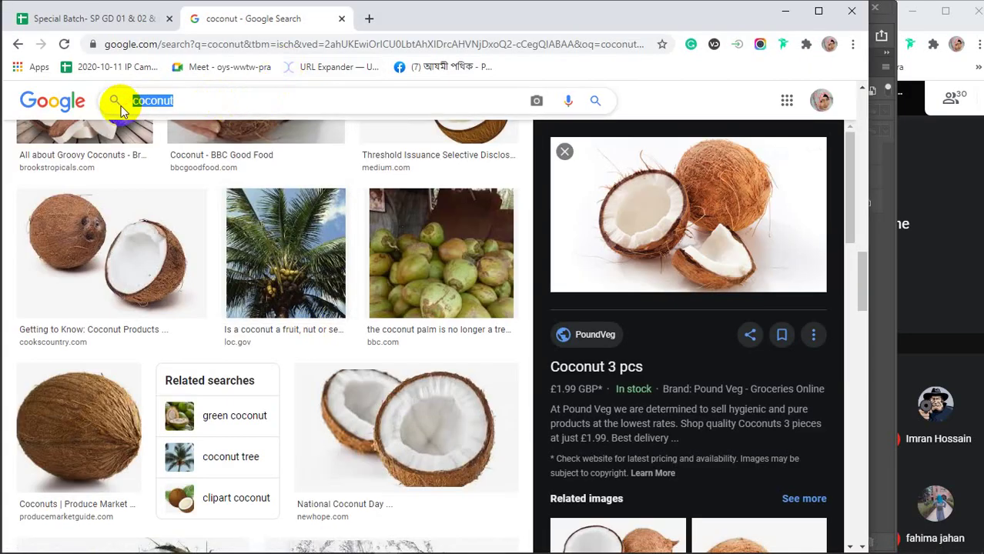
pyautogui.write('star')
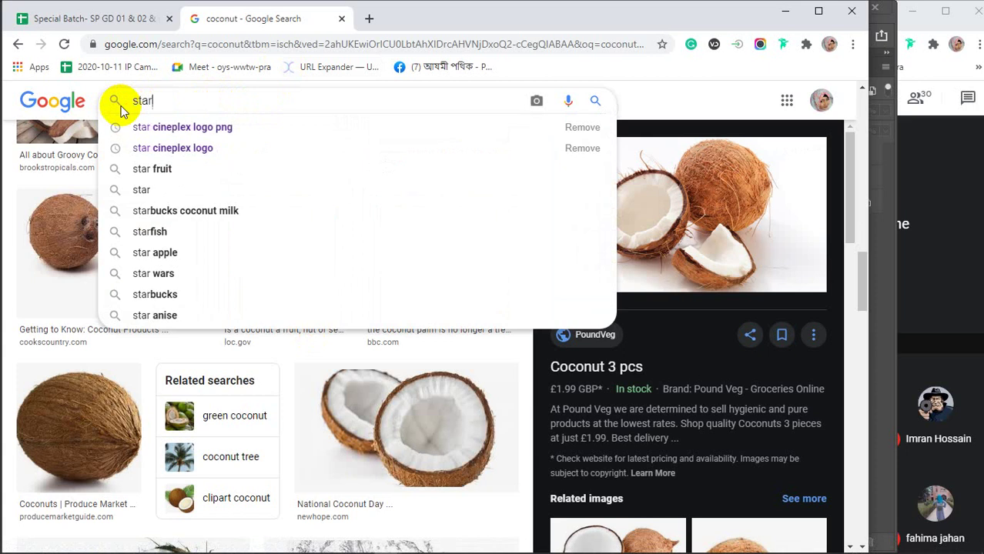
pyautogui.press('BackSpace')
pyautogui.press('BackSpace')
pyautogui.write('r')
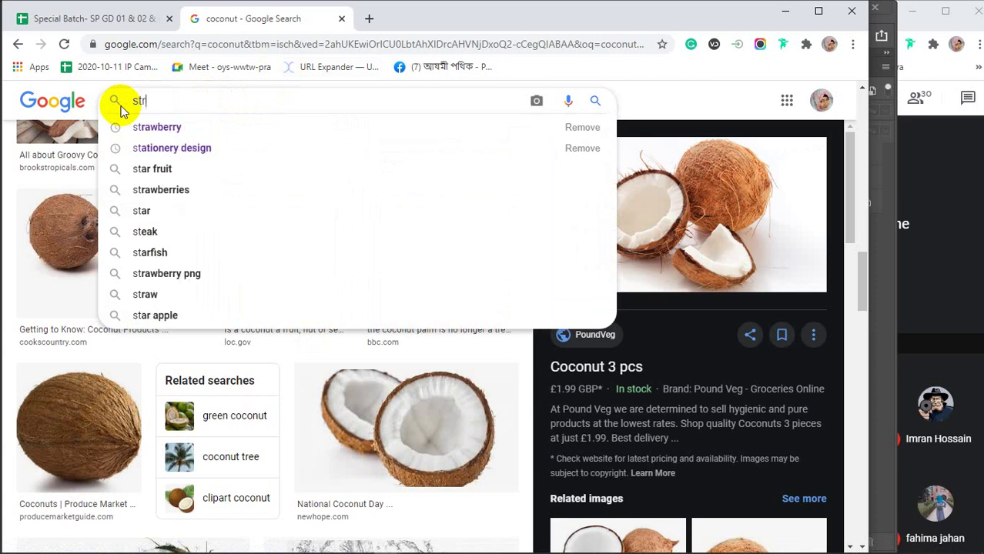
pyautogui.write('abb')
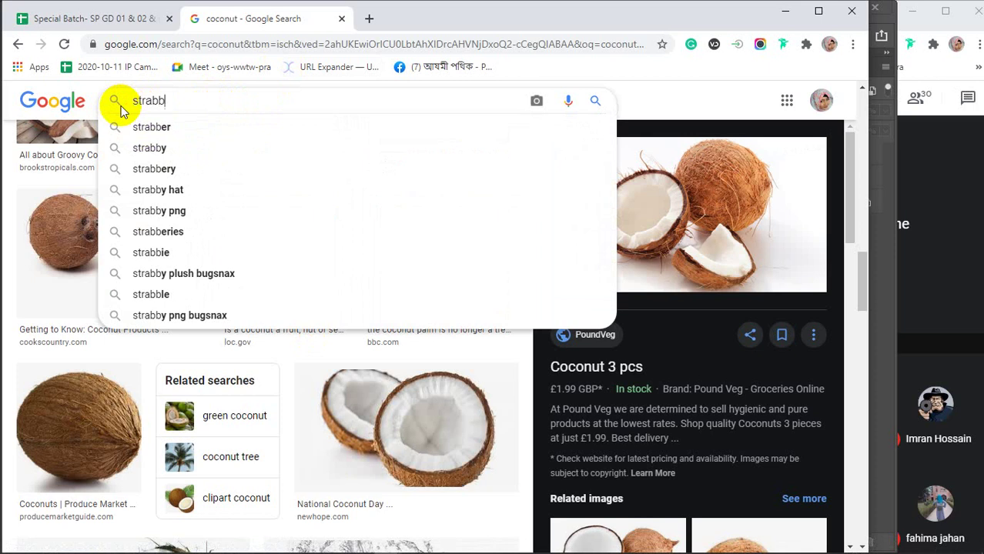
pyautogui.click(153, 169)
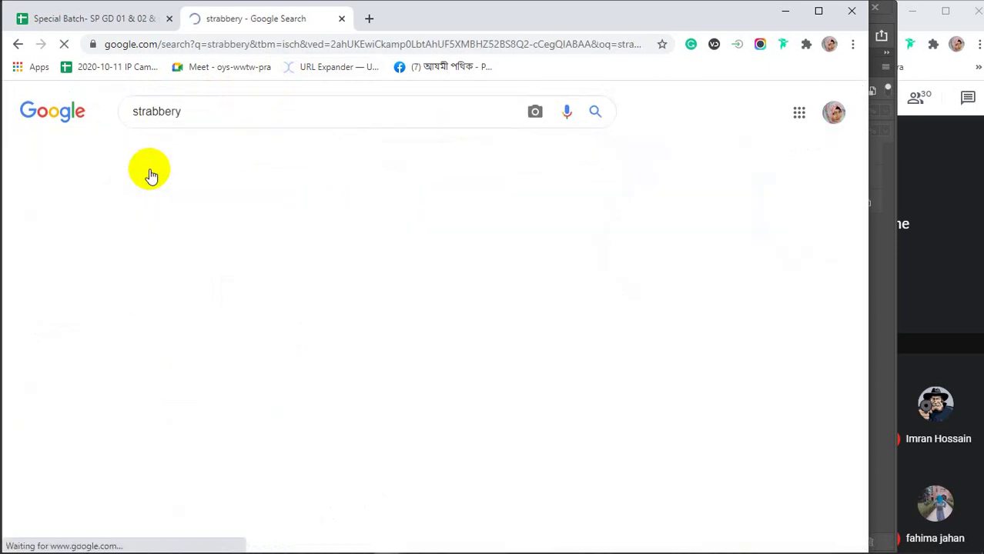
# - Find a single whole strawberry on a white background and copy the 1024 × 991 image from Unisci24
pyautogui.scroll(-3, 170, 302)
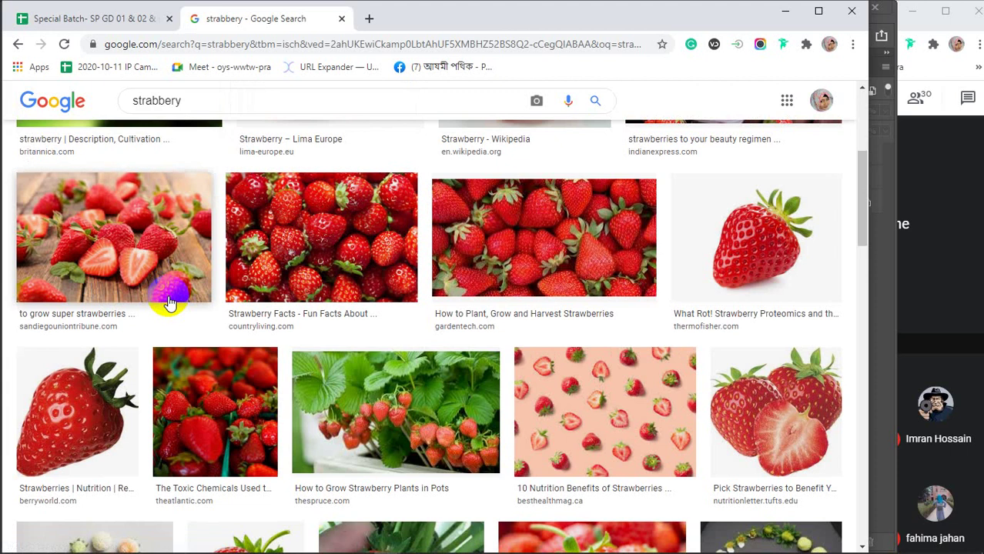
pyautogui.click(31, 400)
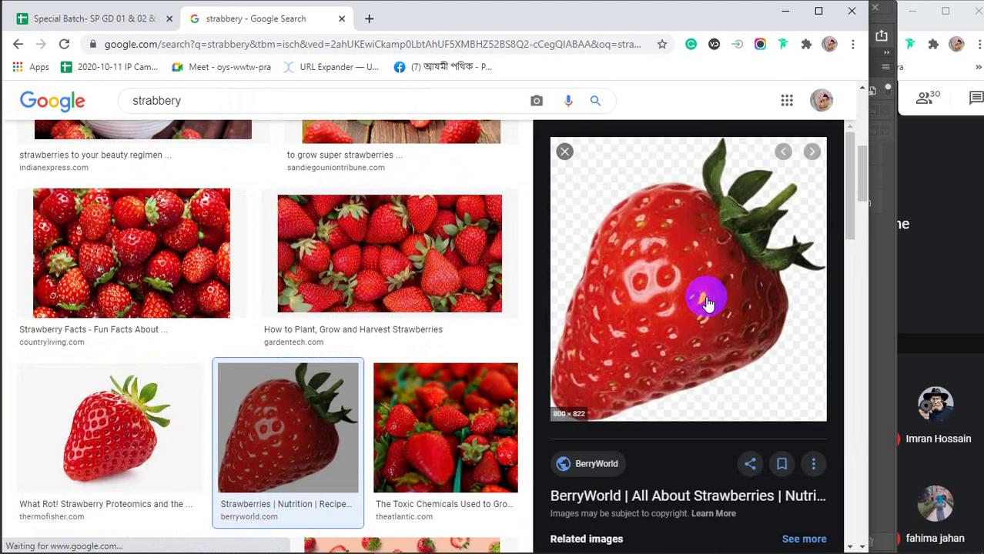
pyautogui.scroll(-3, 708, 297)
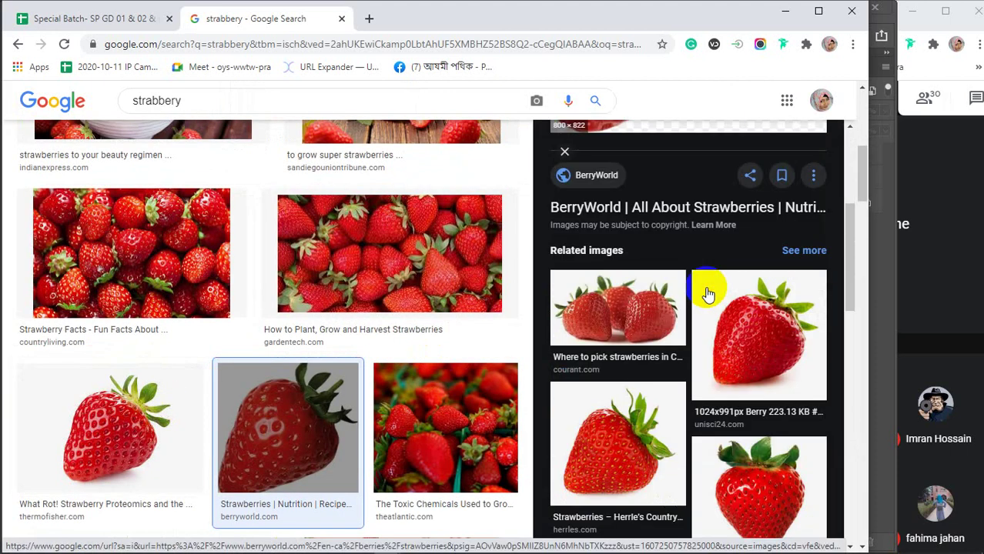
pyautogui.click(769, 327)
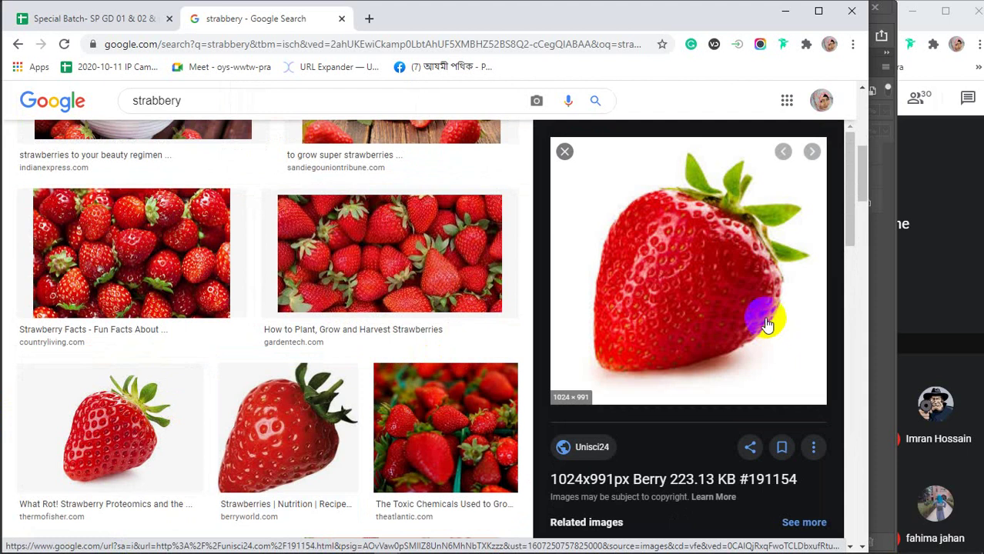
pyautogui.rightClick(720, 263)
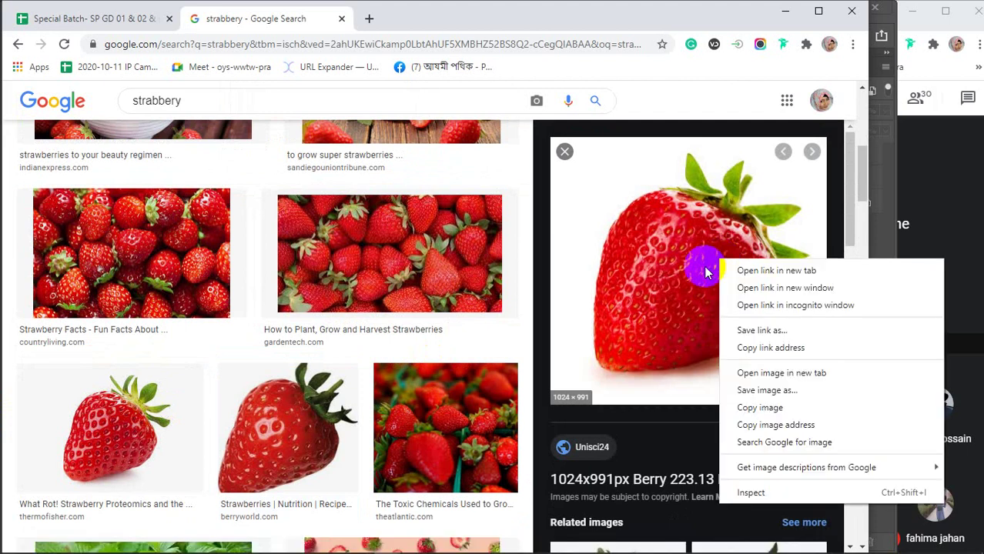
pyautogui.click(761, 408)
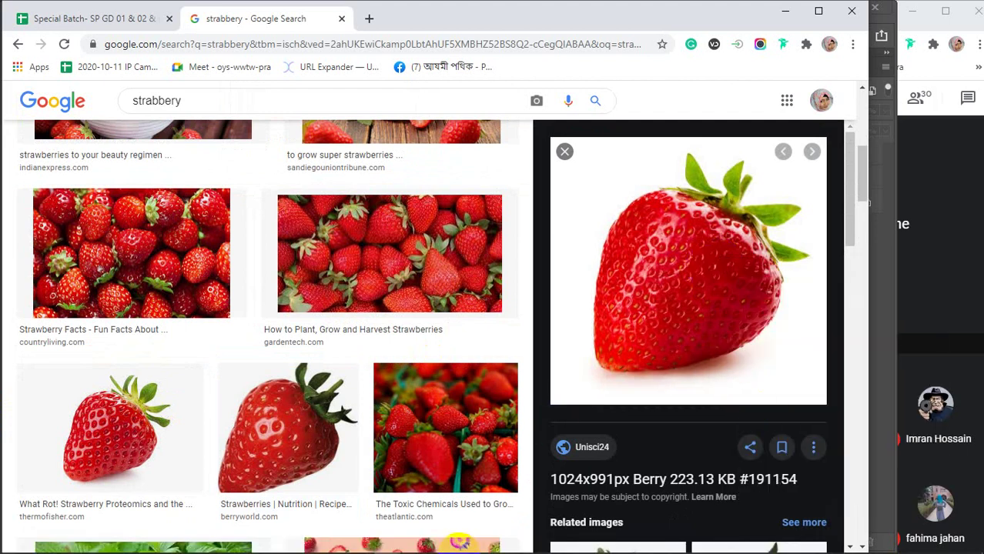
# - Return to Photoshop, paste the strawberry image as a new layer and scale it up proportionally to fill most of the canvas
pyautogui.click(774, 11)
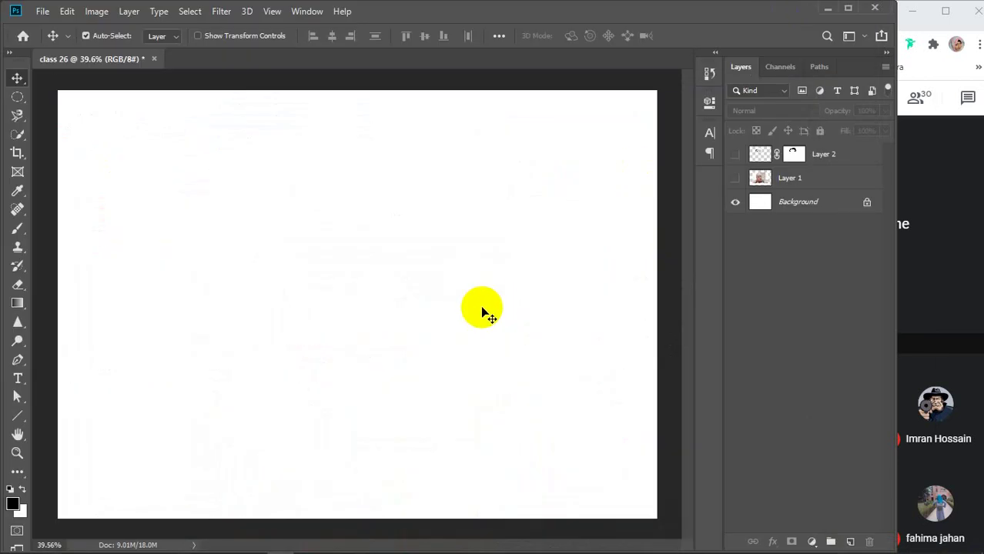
pyautogui.hotkey('ctrl', 'v')
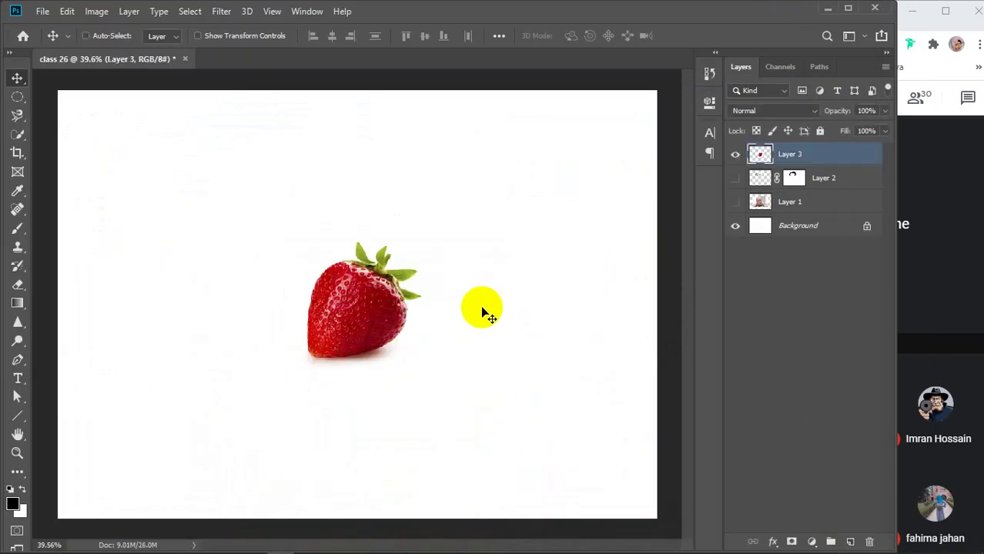
pyautogui.hotkey('ctrl', 't')
pyautogui.moveTo(432, 375); pyautogui.dragTo(562, 503)
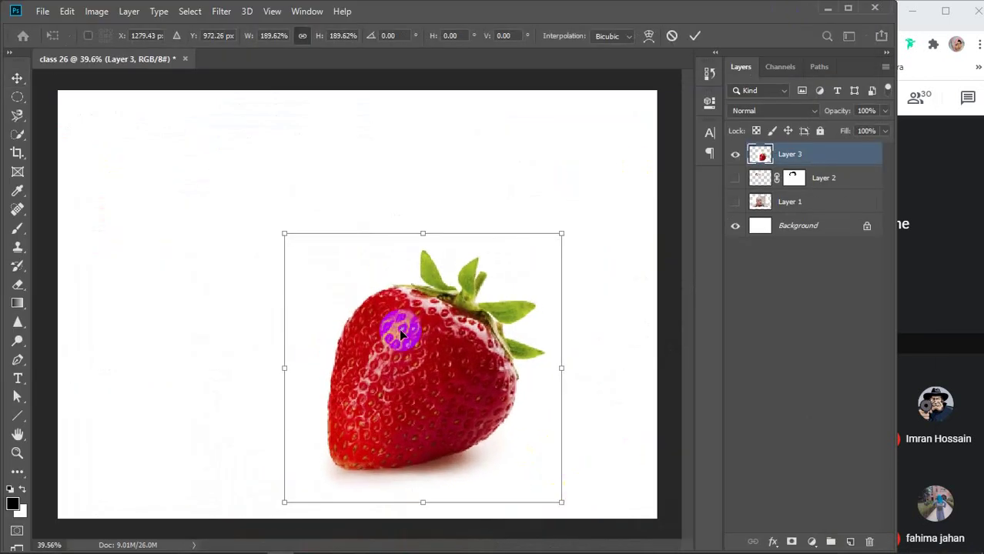
pyautogui.moveTo(285, 234); pyautogui.dragTo(127, 120)
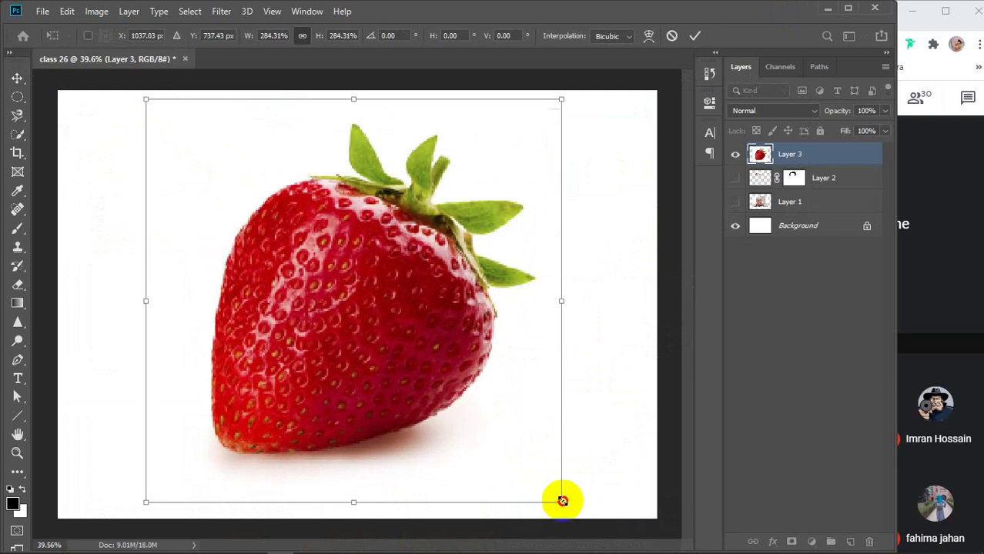
pyautogui.moveTo(563, 501); pyautogui.dragTo(568, 511)
pyautogui.press('Return')
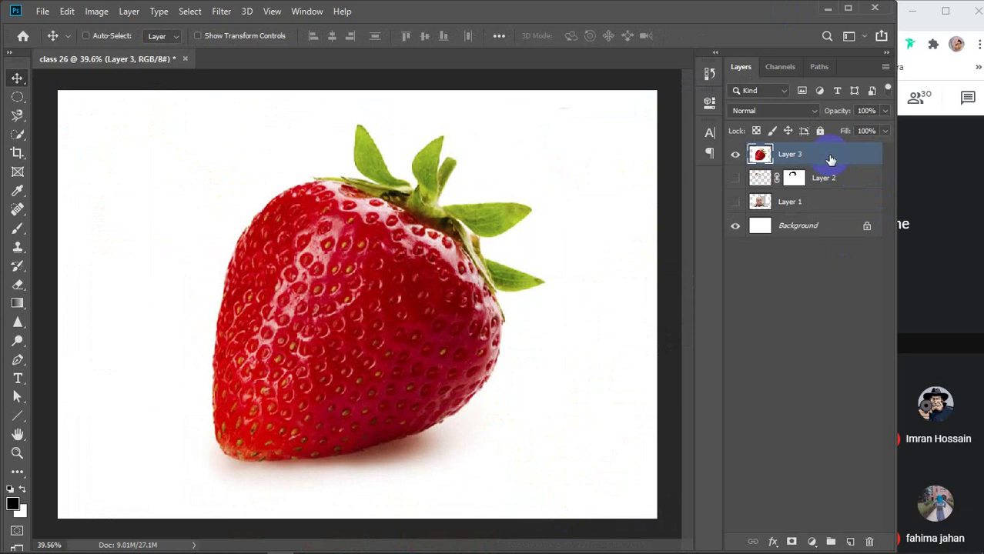
# - Duplicate the strawberry layer and hide the original, Layer 3
pyautogui.hotkey('ctrl', 'j')
pyautogui.click(735, 178)
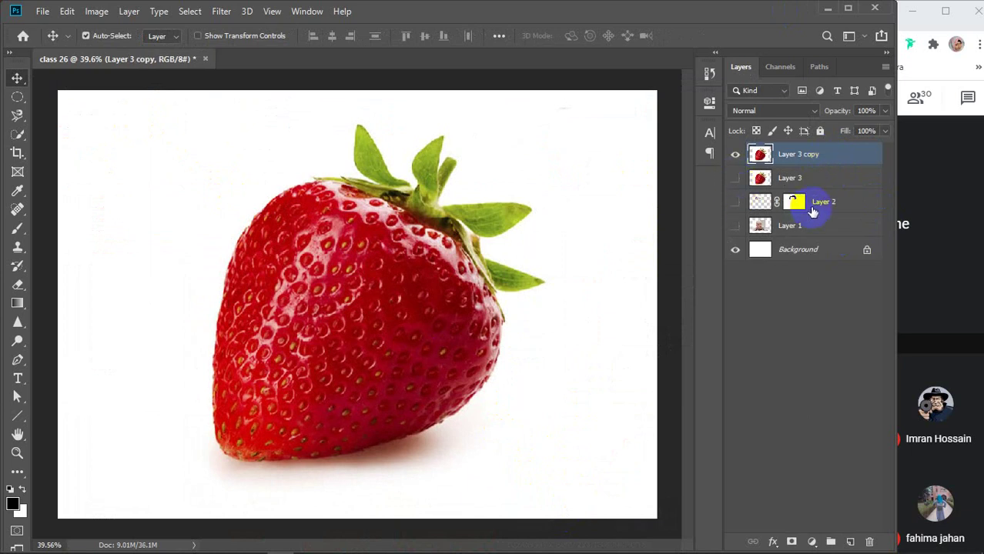
# - Delete the hidden coconut layer (Layer 2) and baby photo layer (Layer 1)
pyautogui.click(814, 211)
pyautogui.press('Delete')
pyautogui.press('Delete')
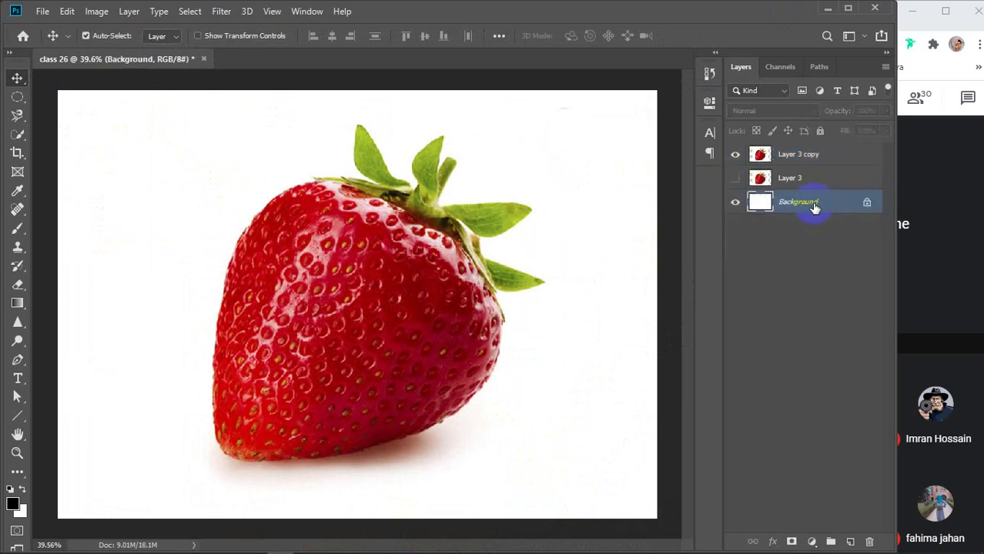
# - Hide the Background layer and remove the white surroundings of the strawberry on Layer 3 copy with the Magic Eraser at tolerance 27
pyautogui.click(834, 158)
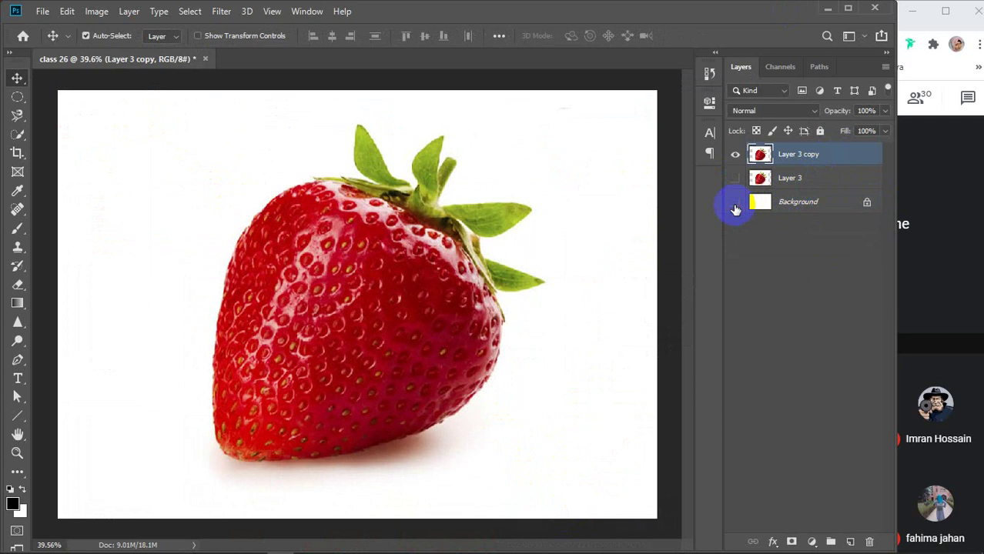
pyautogui.click(736, 205)
pyautogui.click(17, 286)
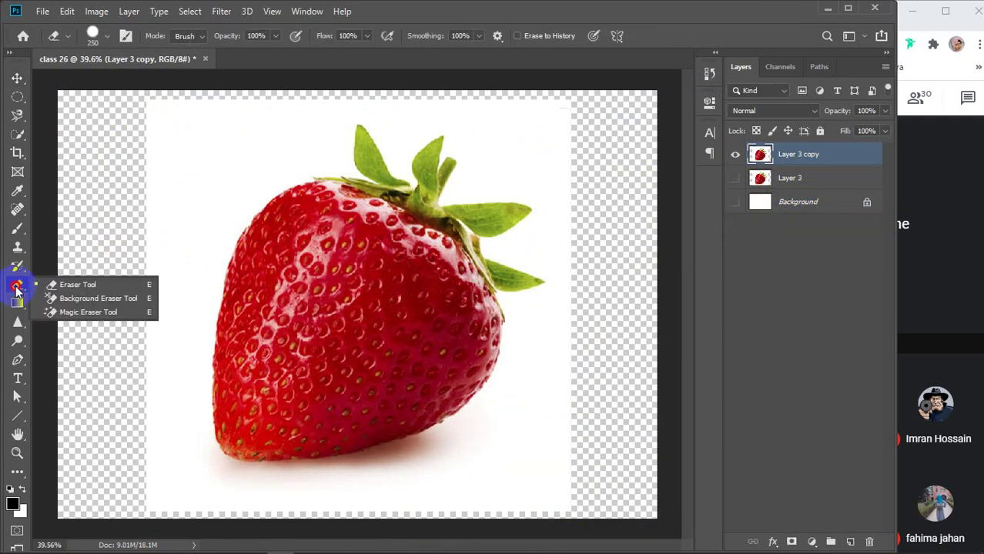
pyautogui.click(77, 312)
pyautogui.click(191, 154)
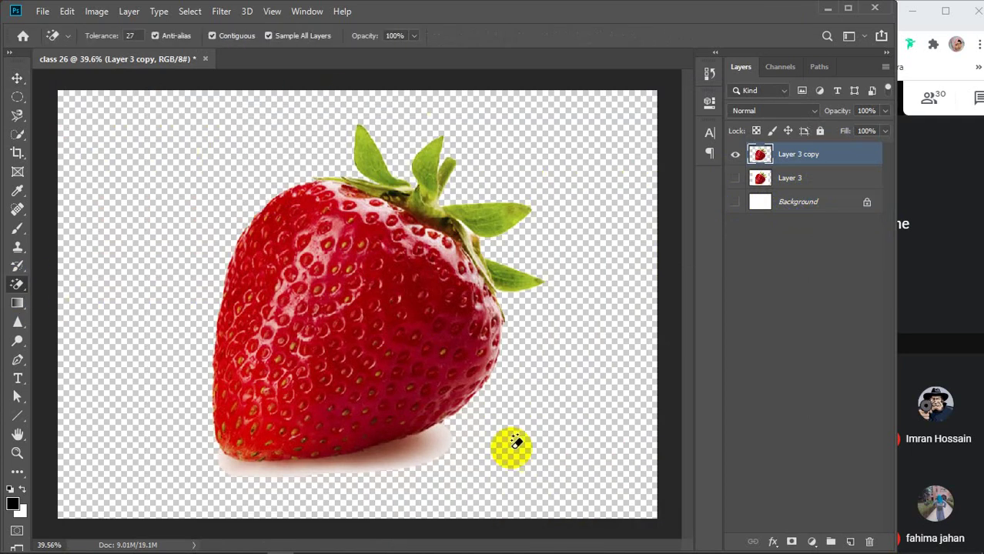
# - Erase the soft shadow and its leftover fringes beneath the strawberry with the Magic Eraser
pyautogui.scroll(5, 383, 459)
pyautogui.click(397, 451)
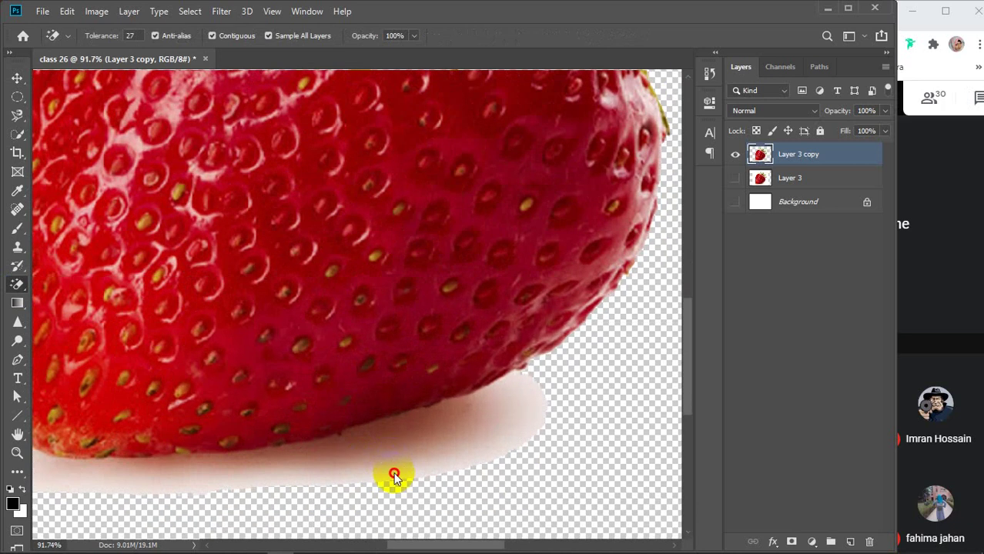
pyautogui.click(397, 450)
pyautogui.click(391, 450)
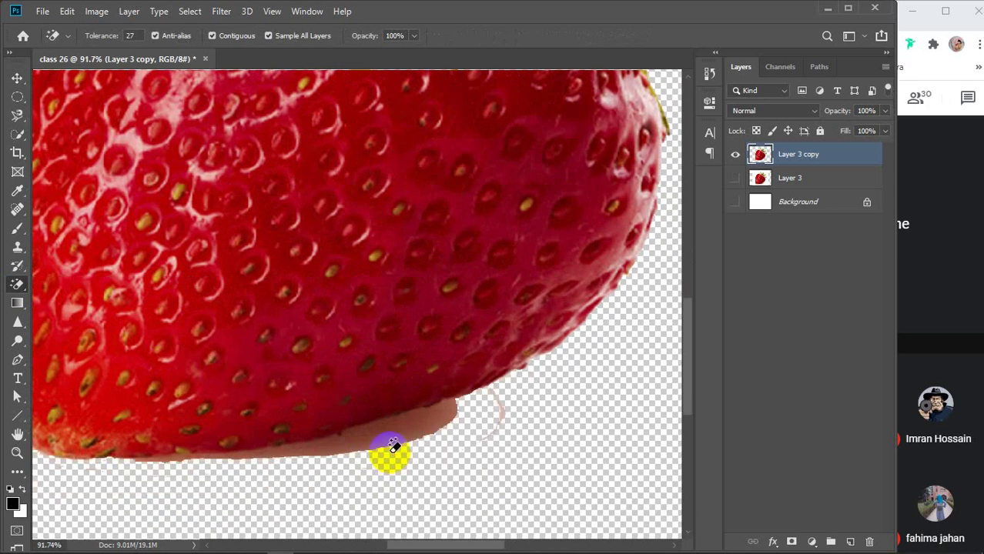
pyautogui.click(386, 424)
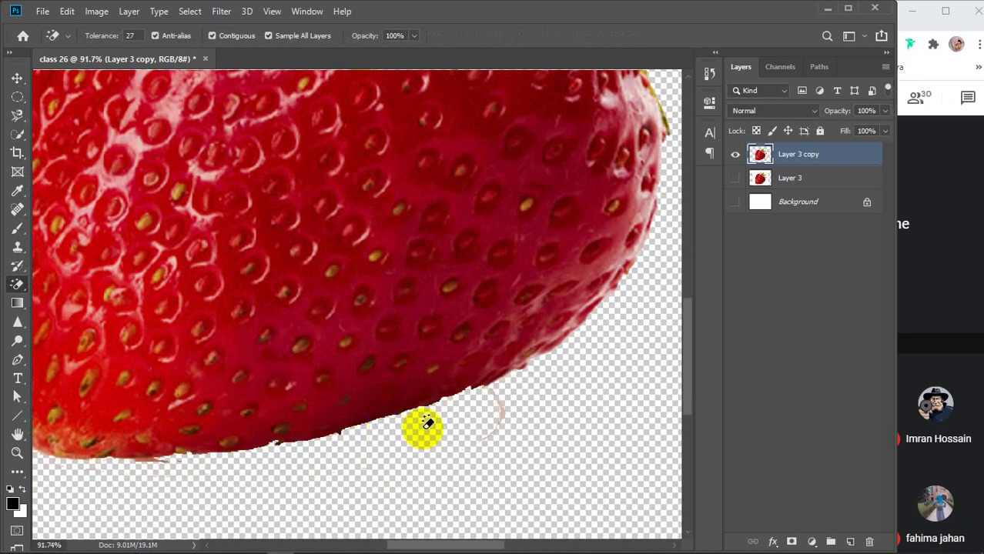
pyautogui.click(503, 413)
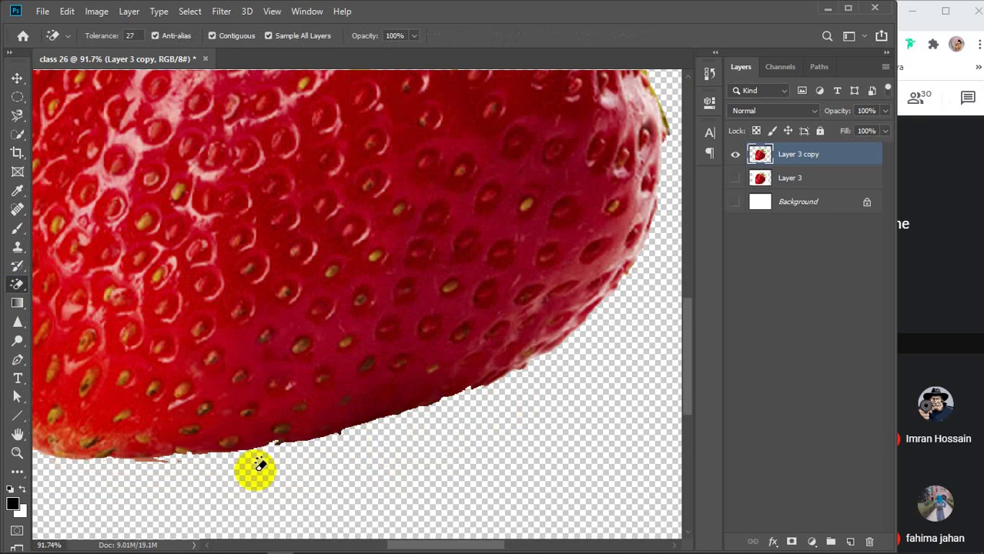
pyautogui.moveTo(257, 468); pyautogui.dragTo(449, 431)
pyautogui.click(349, 412)
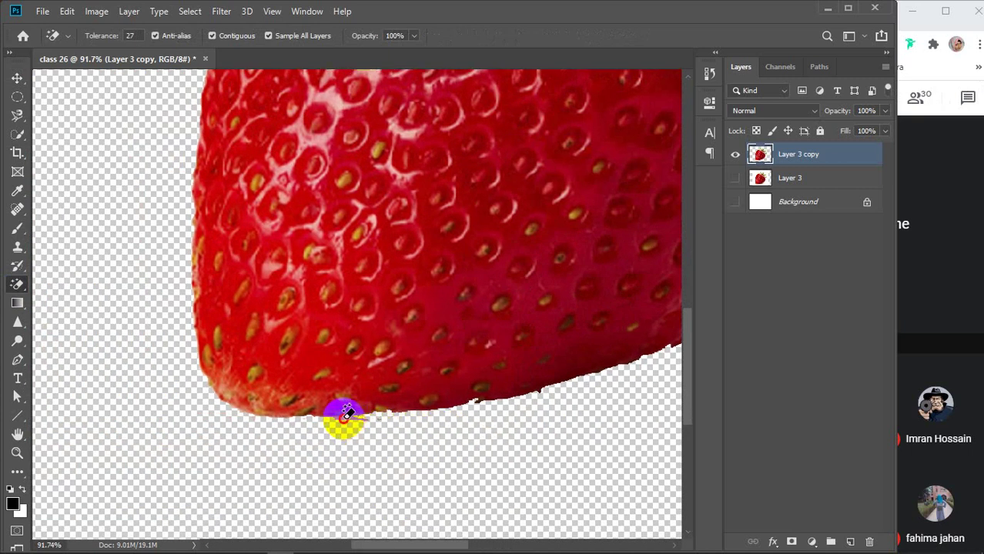
# - Check the lower edge of the cut-out strawberry and make the white Background layer visible again
pyautogui.press('v')
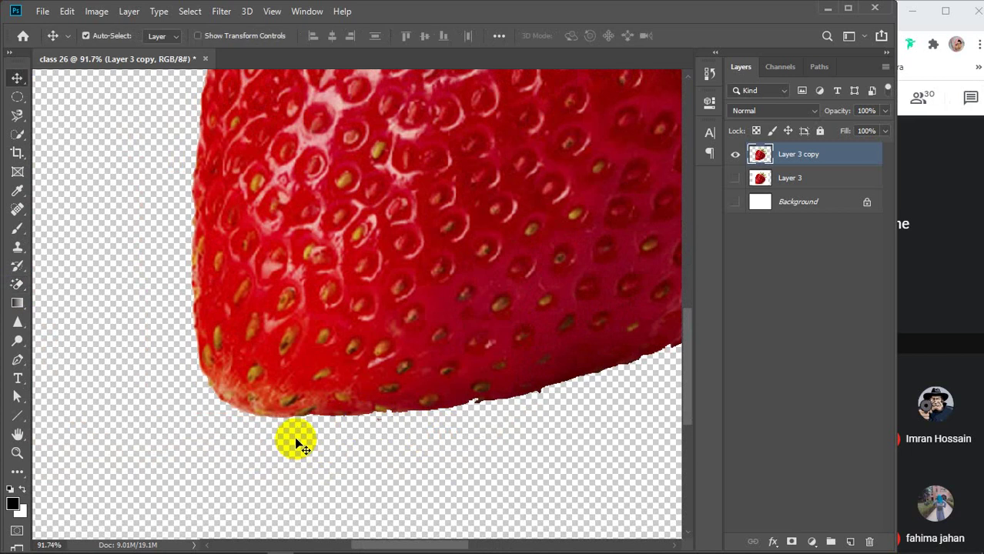
pyautogui.scroll(-4, 297, 447)
pyautogui.click(462, 262)
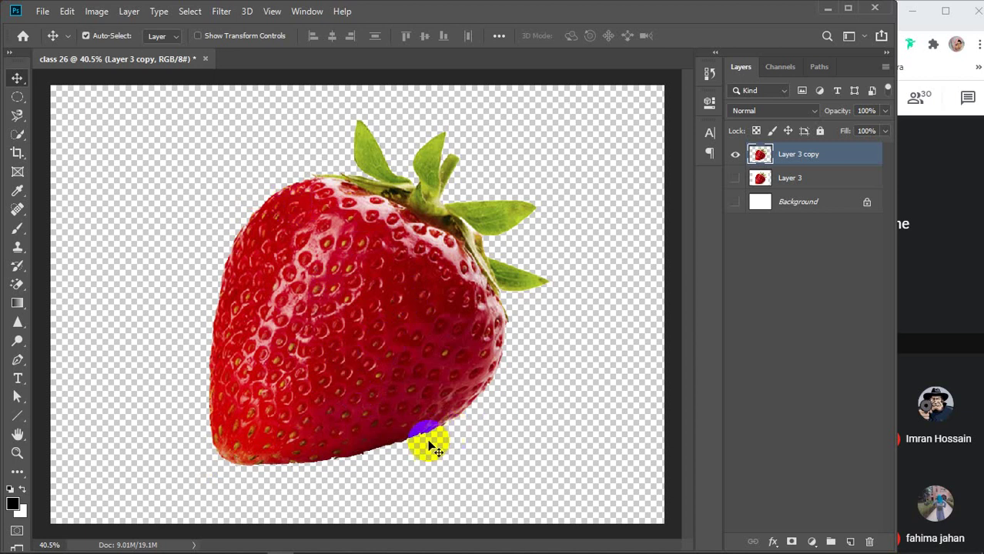
pyautogui.scroll(10, 431, 446)
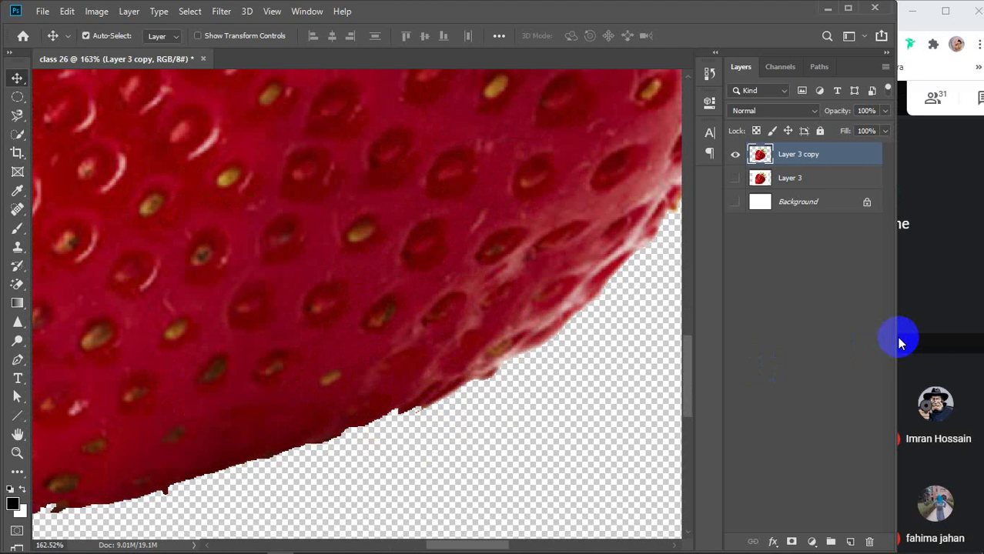
pyautogui.moveTo(897, 336); pyautogui.dragTo(876, 369)
pyautogui.moveTo(363, 424); pyautogui.dragTo(372, 436)
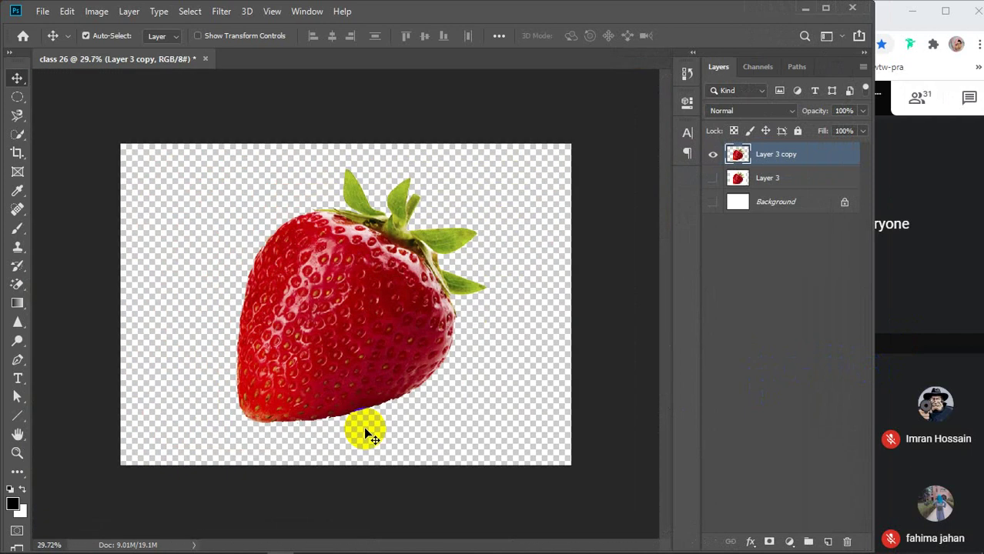
pyautogui.click(712, 203)
pyautogui.moveTo(337, 306); pyautogui.dragTo(331, 304)
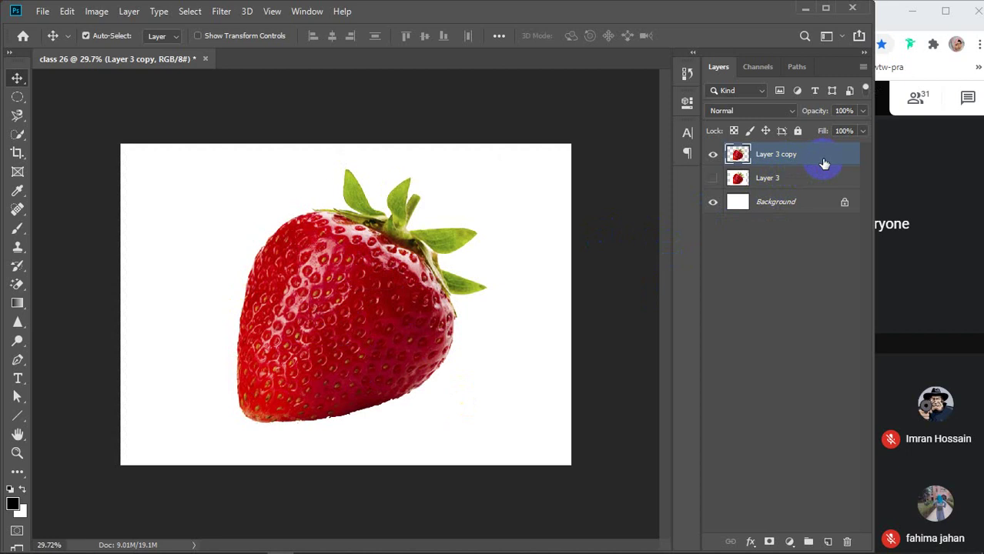
# - Apply a Black & White adjustment to Layer 3 copy with Reds at 32% and Yellows at 60%
pyautogui.click(98, 11)
pyautogui.moveTo(113, 54)
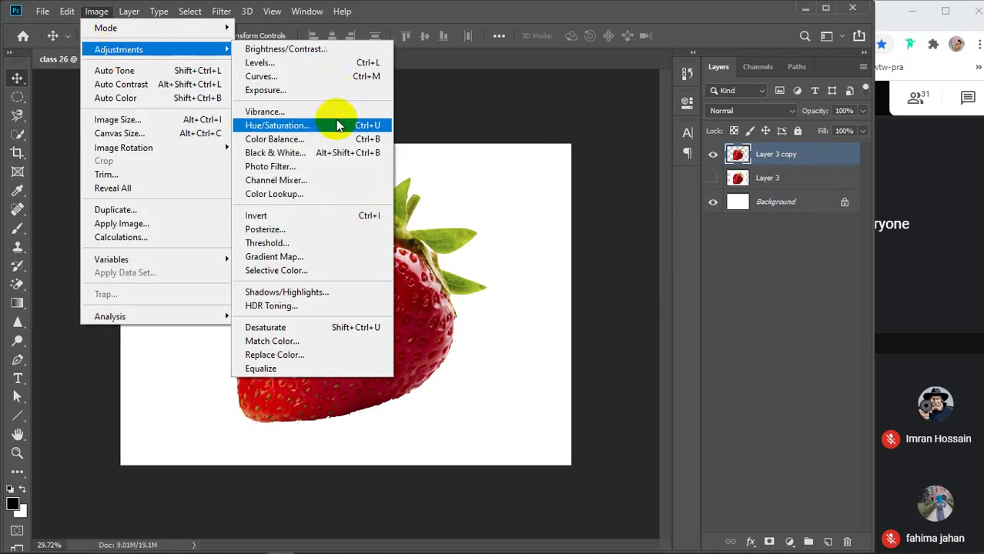
pyautogui.click(273, 152)
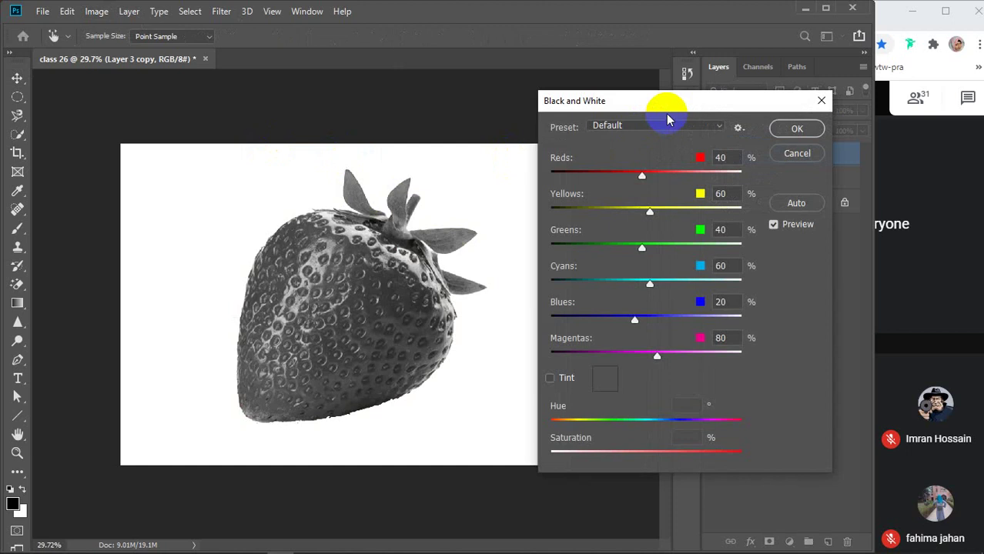
pyautogui.moveTo(676, 98); pyautogui.dragTo(705, 75)
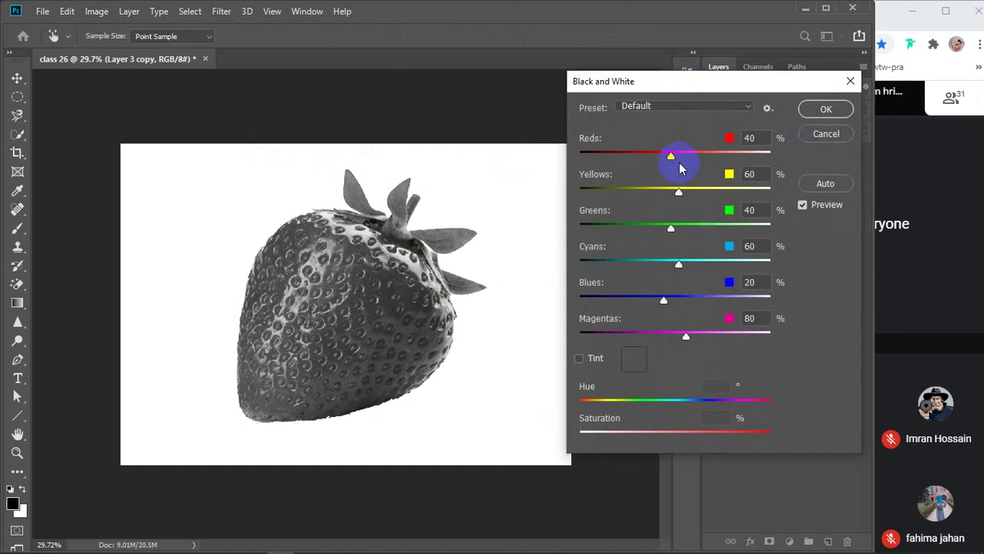
pyautogui.moveTo(677, 157)
pyautogui.mouseDown()
pyautogui.moveTo(660, 156)
pyautogui.moveTo(673, 158)
pyautogui.mouseUp()
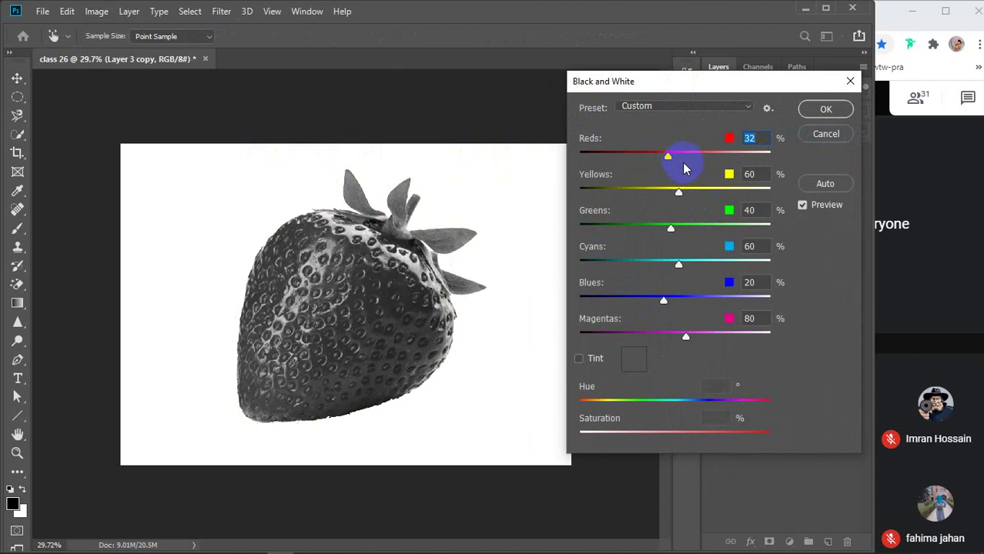
pyautogui.moveTo(679, 191)
pyautogui.mouseDown()
pyautogui.moveTo(668, 194)
pyautogui.moveTo(679, 195)
pyautogui.mouseUp()
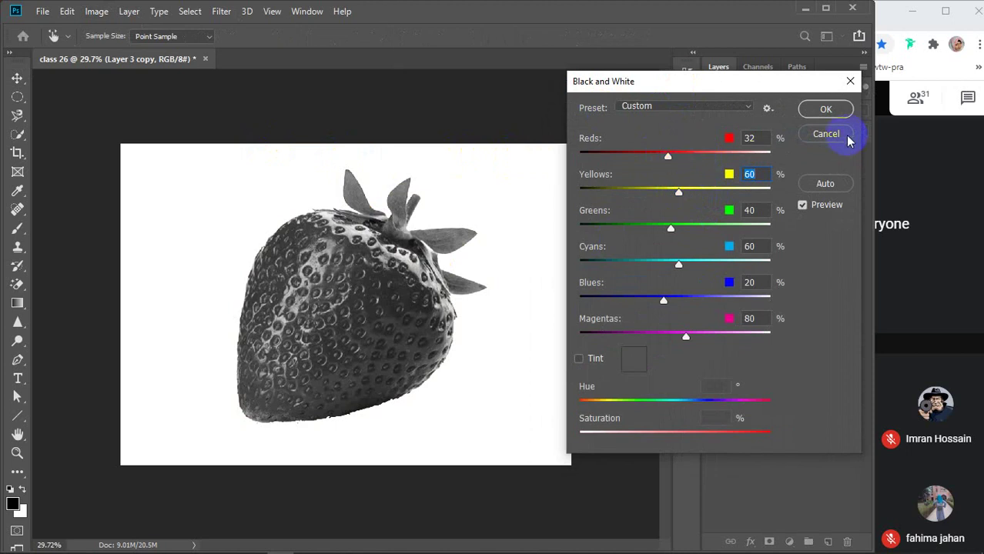
pyautogui.click(823, 113)
# - Duplicate the black-and-white strawberry layer, invert the duplicate and set its blend mode to Difference
pyautogui.click(366, 355)
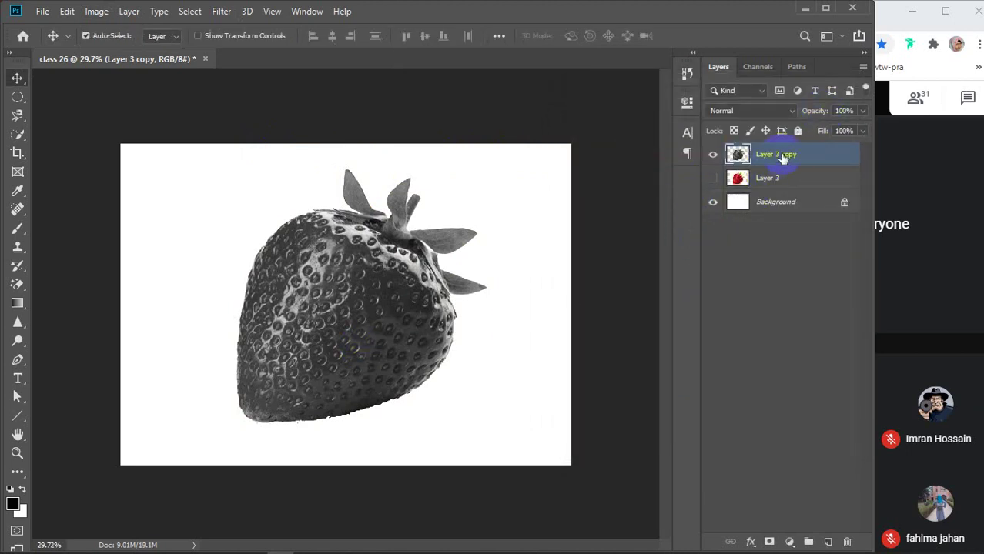
pyautogui.hotkey('ctrl', 'j')
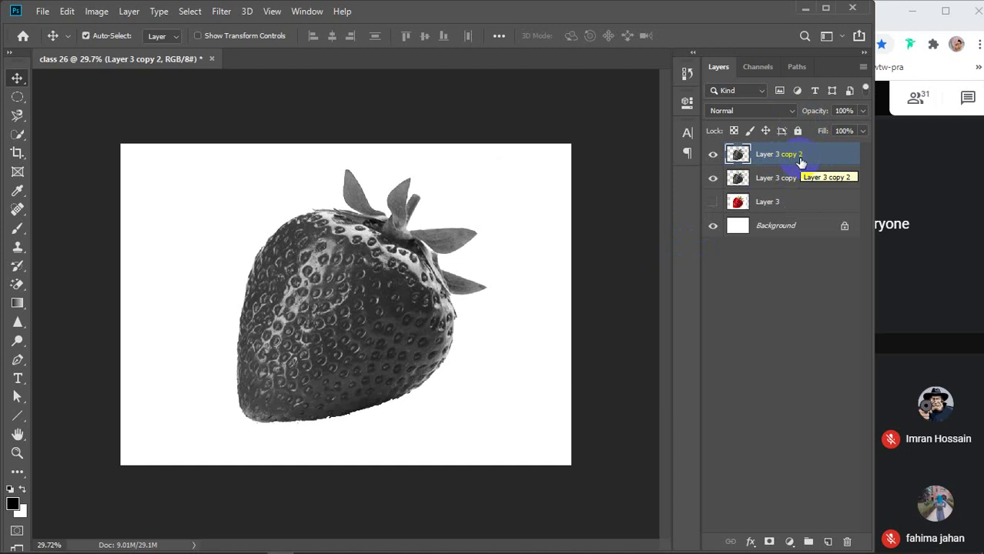
pyautogui.press('ctrl')
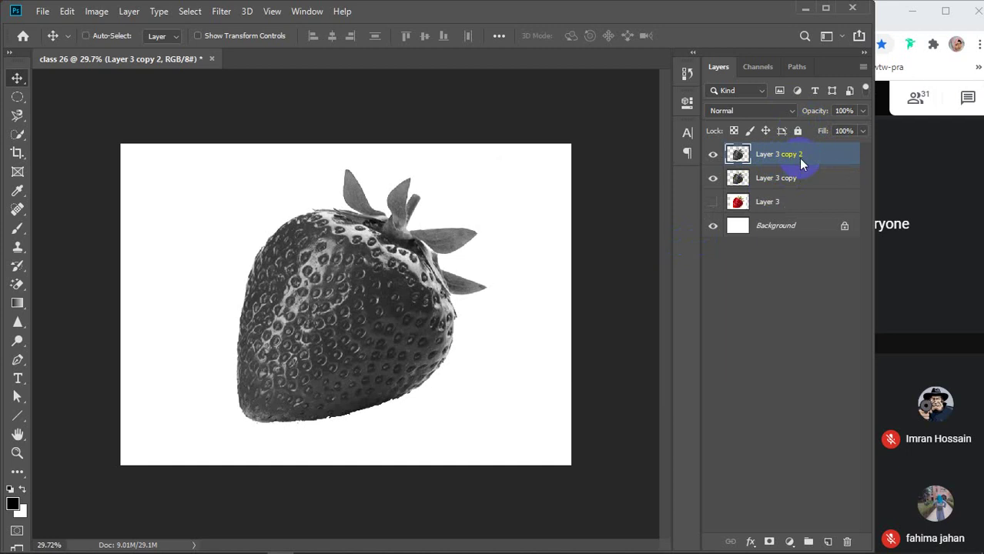
pyautogui.hotkey('ctrl', 'i')
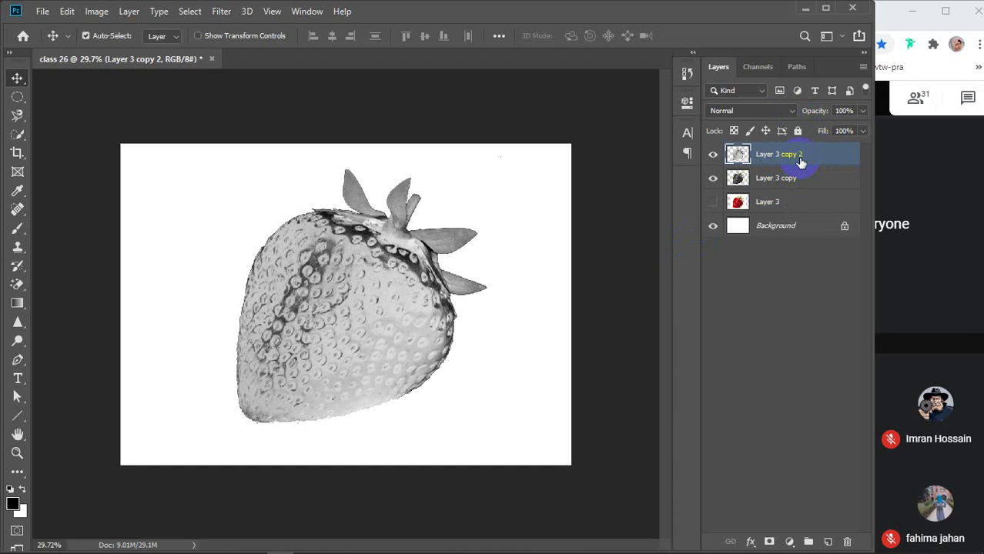
pyautogui.click(752, 111)
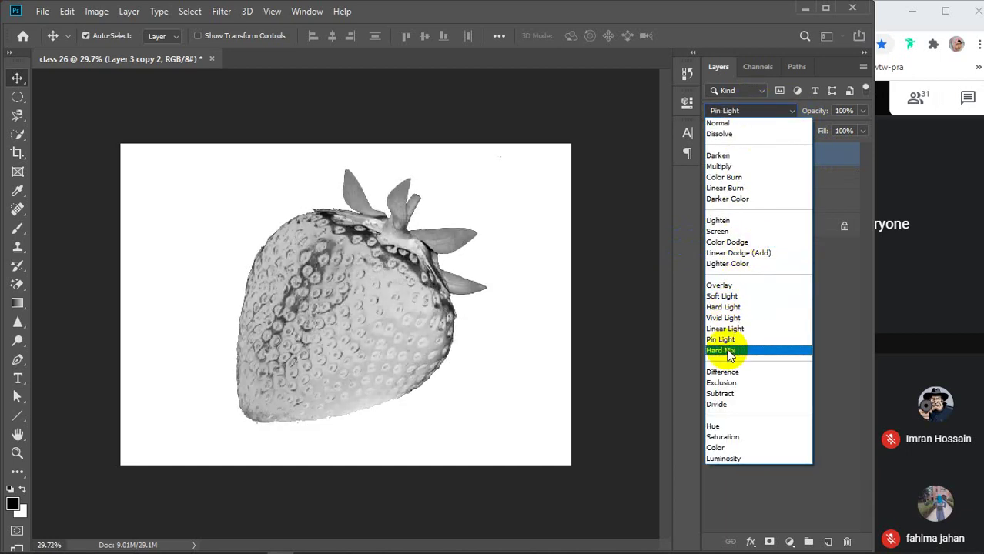
pyautogui.click(724, 372)
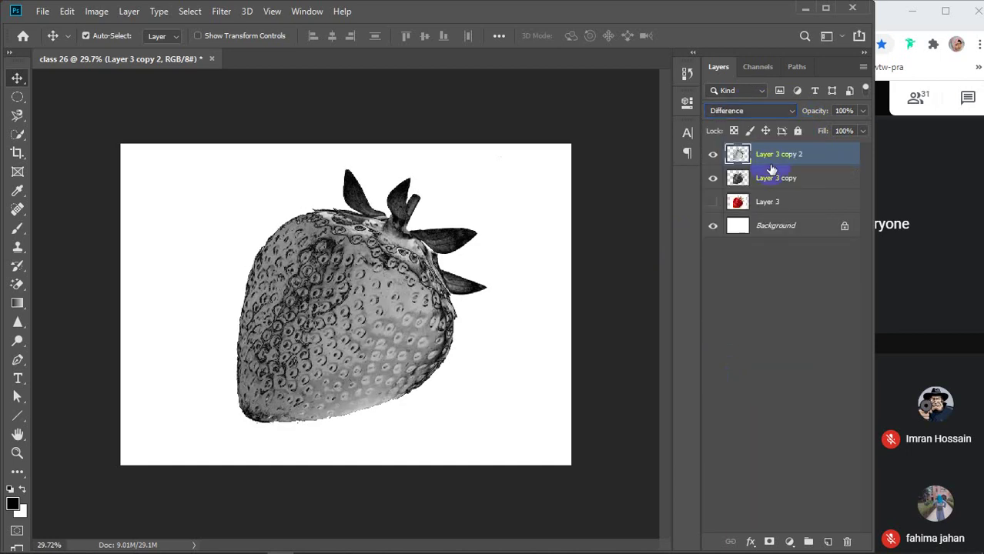
# - Duplicate Layer 3 copy and Layer 3 copy 2 together and hide the two source layers
pyautogui.keyDown('shift'); pyautogui.click(811, 182); pyautogui.keyUp('shift')
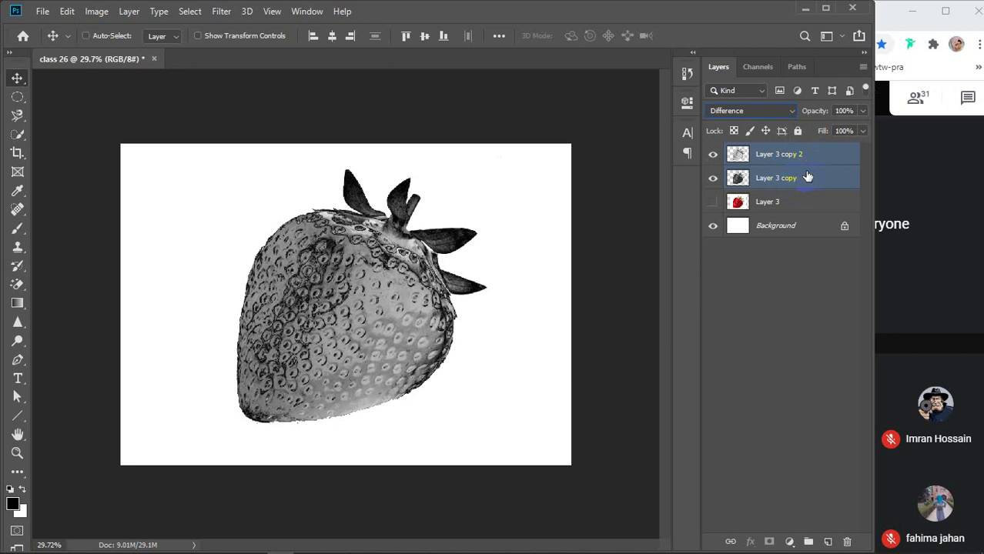
pyautogui.hotkey('ctrl', 'j')
pyautogui.click(714, 202)
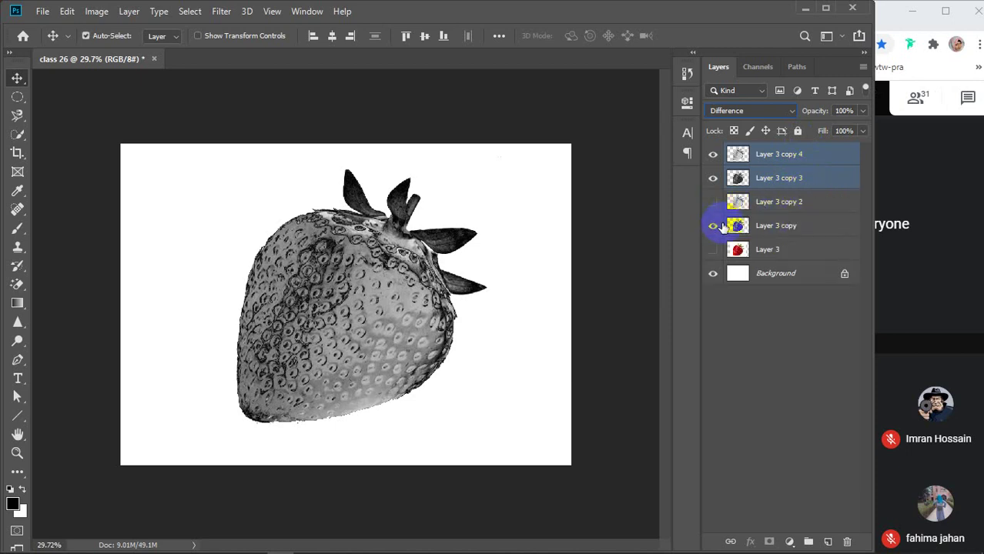
pyautogui.click(713, 225)
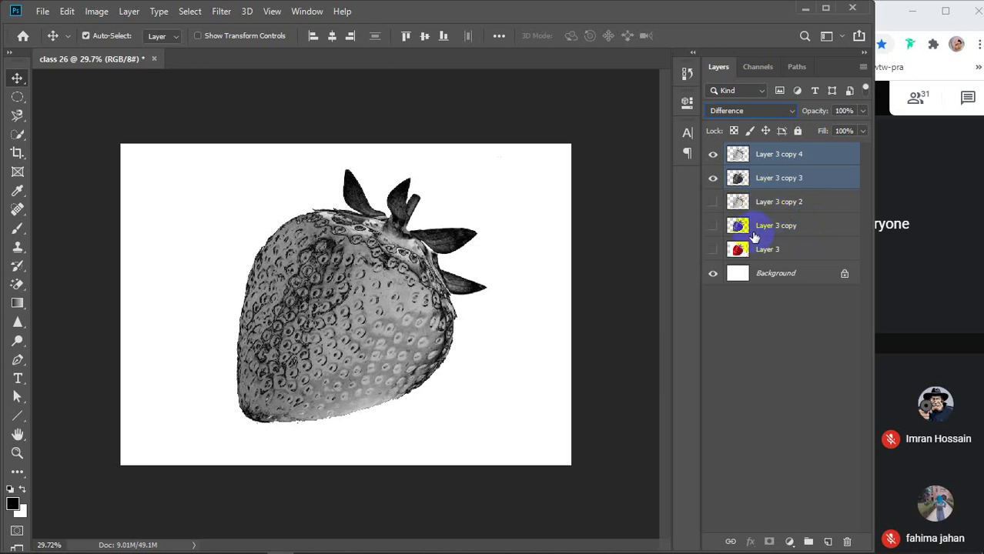
# - Merge Layer 3 copy 4 and Layer 3 copy 3 into one layer and toggle its visibility to check it
pyautogui.click(817, 160)
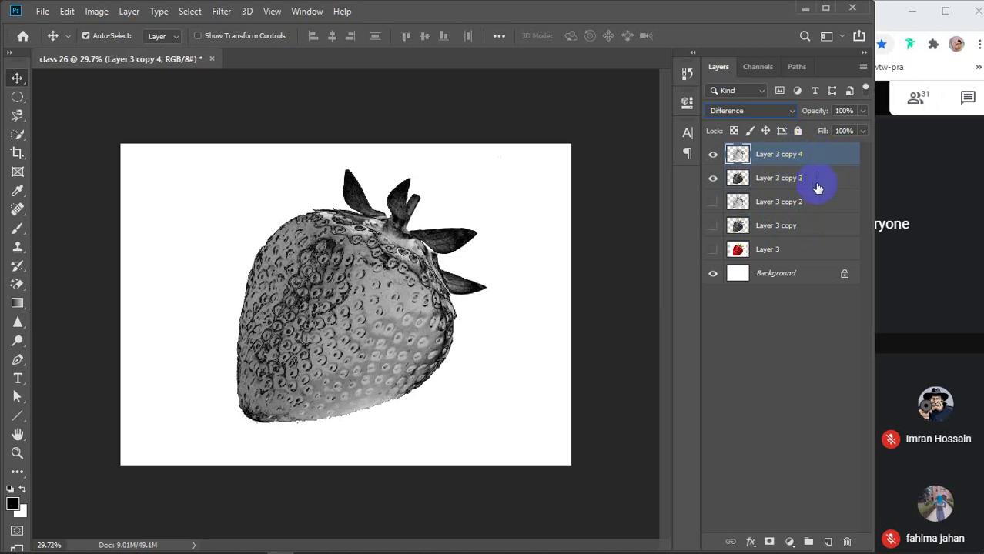
pyautogui.keyDown('ctrl'); pyautogui.click(808, 180); pyautogui.keyUp('ctrl')
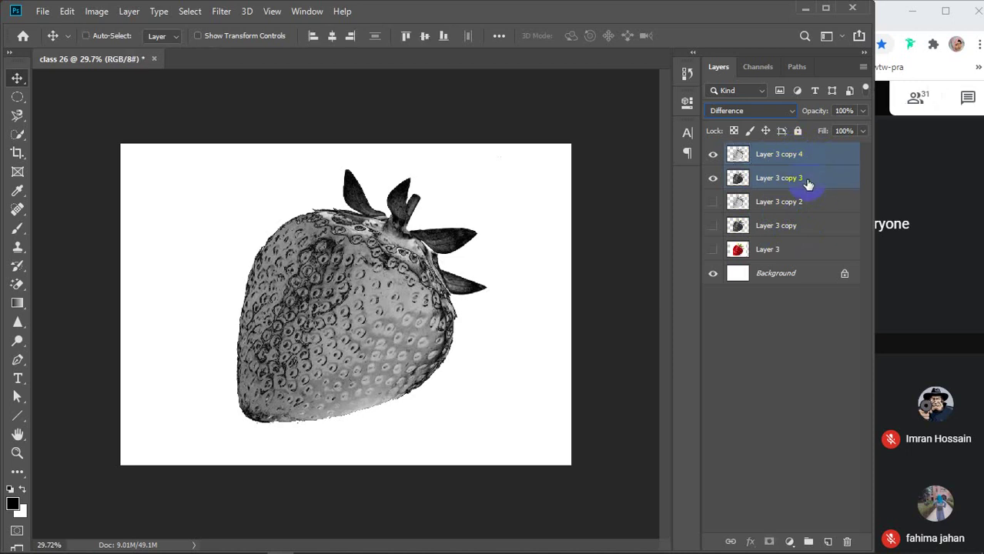
pyautogui.click(816, 157)
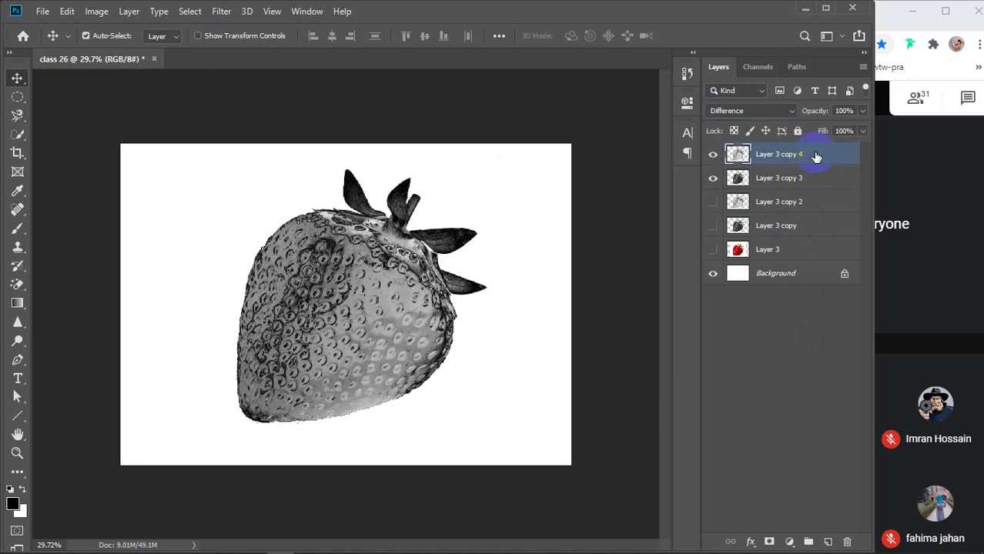
pyautogui.keyDown('ctrl'); pyautogui.click(815, 180); pyautogui.keyUp('ctrl')
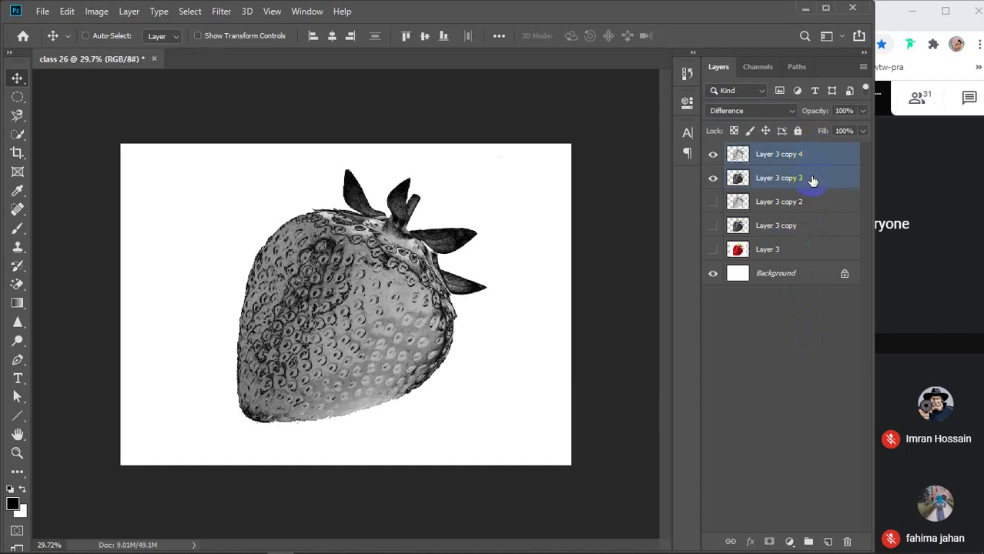
pyautogui.hotkey('ctrl', 'e')
pyautogui.click(712, 156)
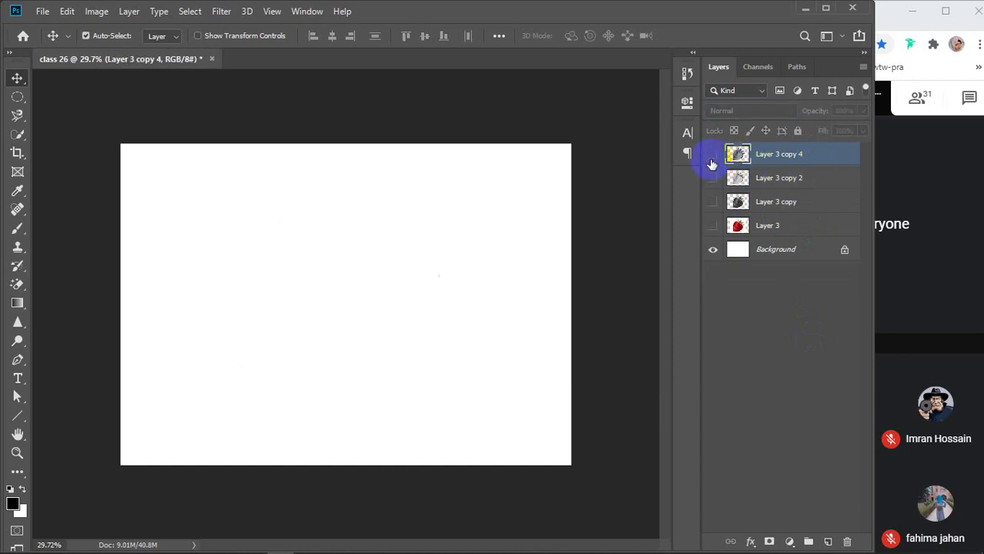
pyautogui.click(713, 156)
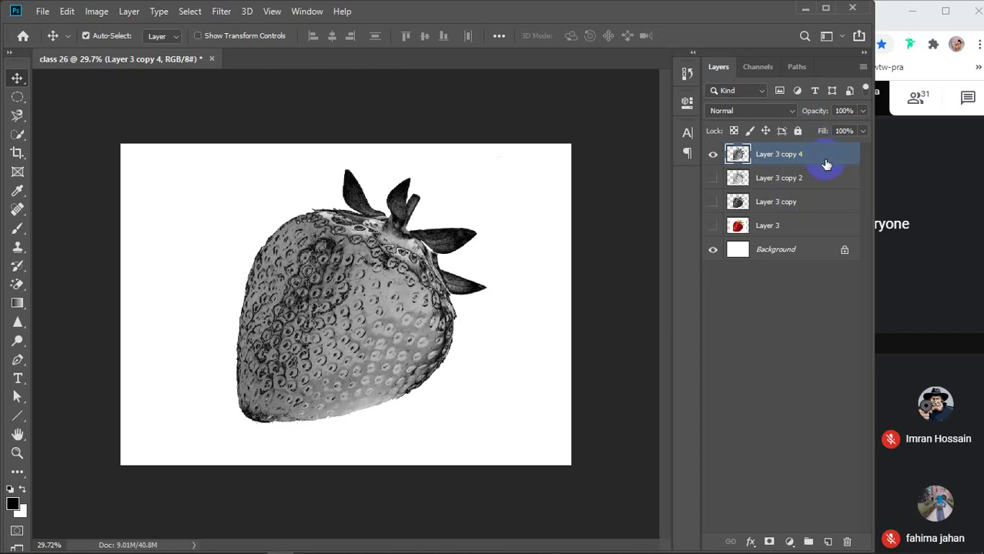
# - Invert the merged strawberry layer, Layer 3 copy 4, and set its blend mode to Difference
pyautogui.hotkey('ctrl', 'i')
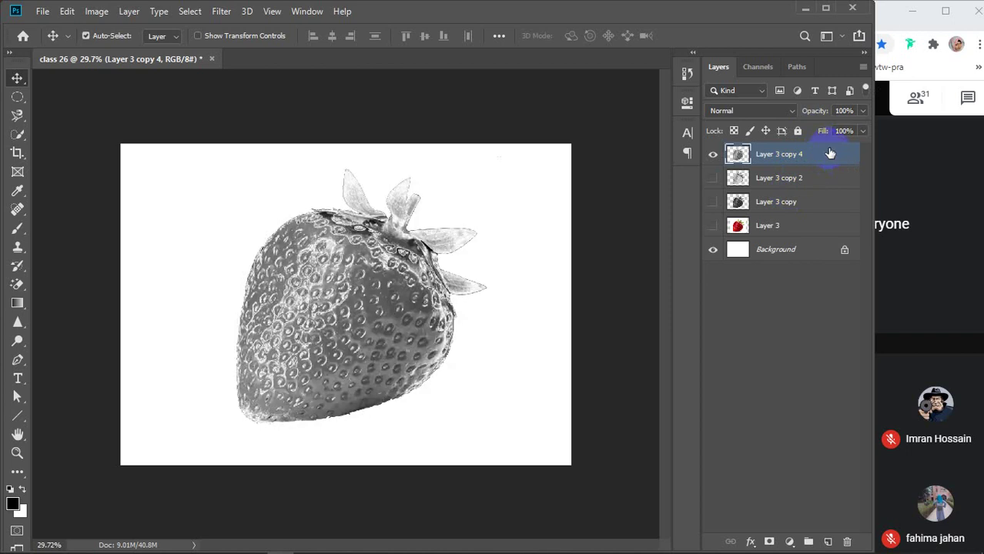
pyautogui.click(784, 112)
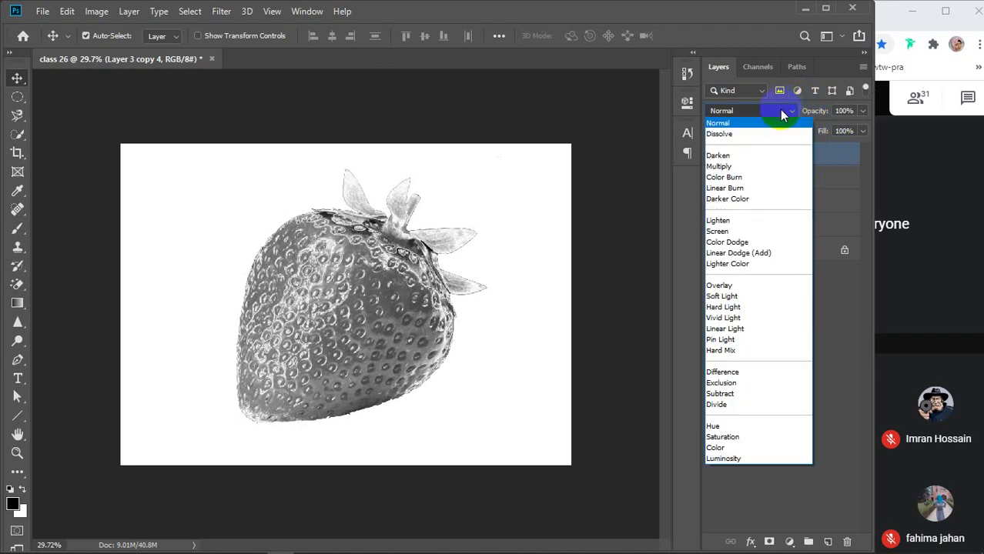
pyautogui.click(741, 371)
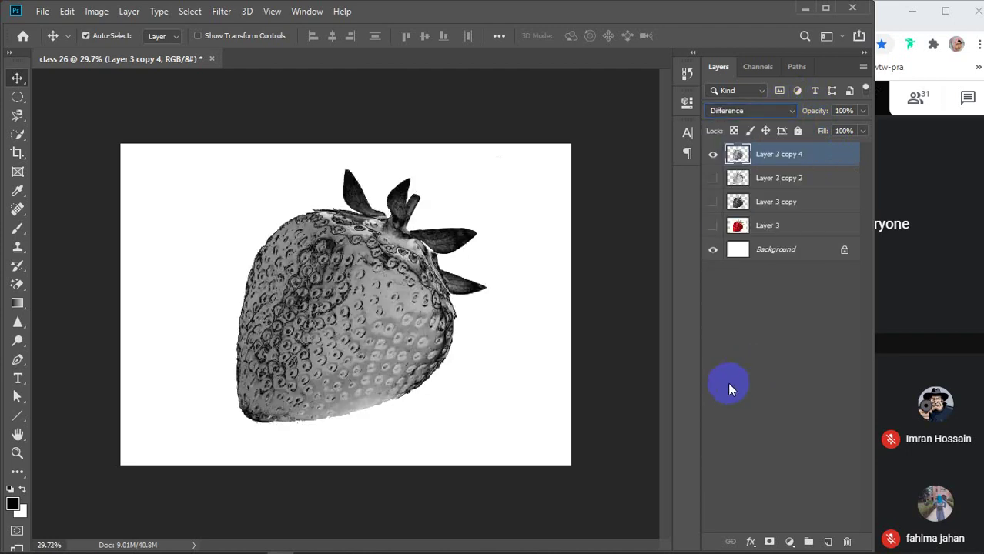
pyautogui.click(754, 167)
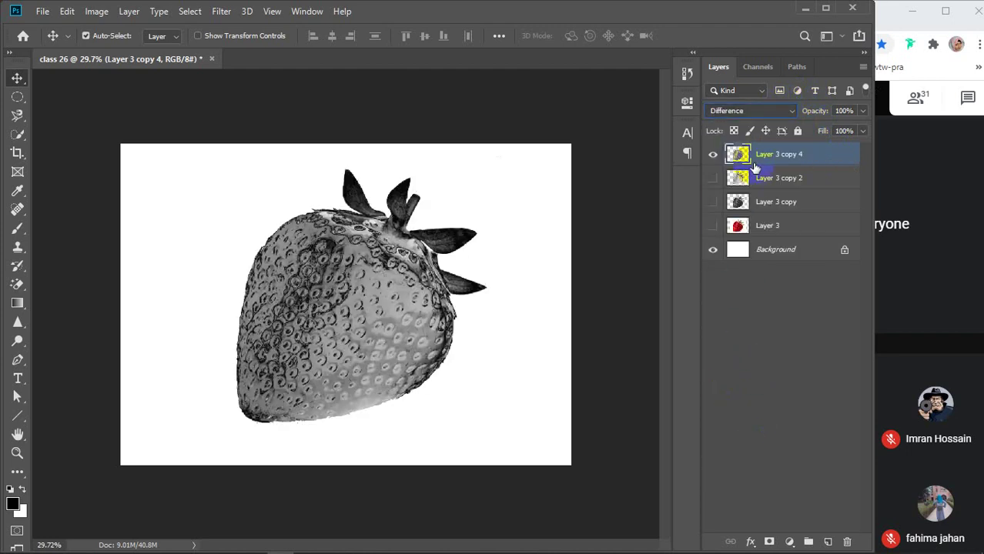
pyautogui.click(812, 324)
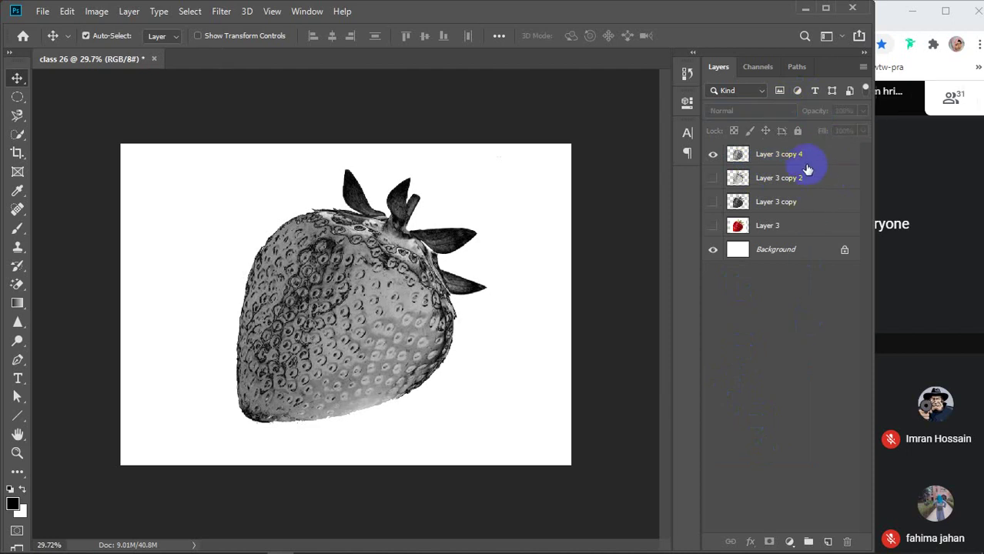
# - Load the strawberry outline of Layer 3 copy 4 as a selection and add a layer mask from it
pyautogui.click(743, 165)
pyautogui.click(736, 157)
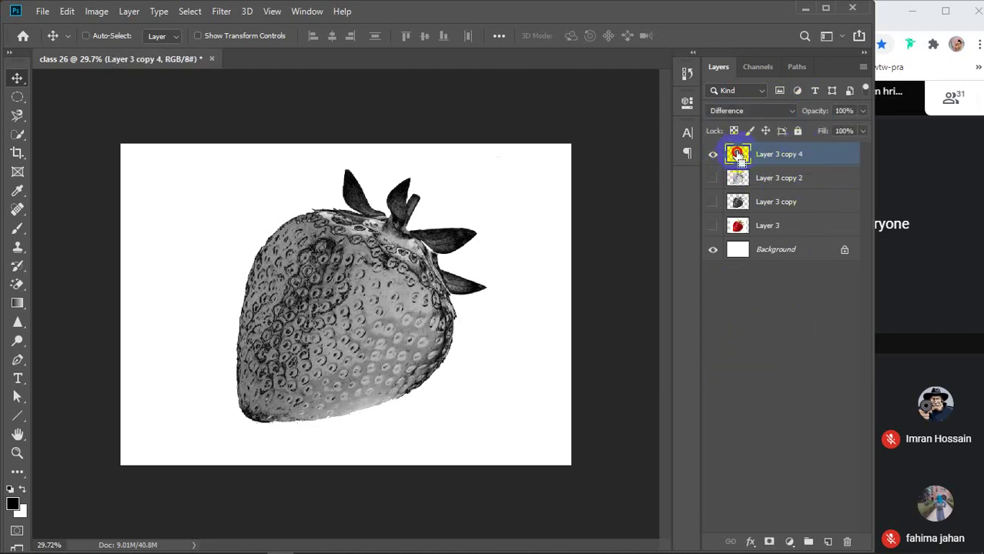
pyautogui.scroll(3, 397, 341)
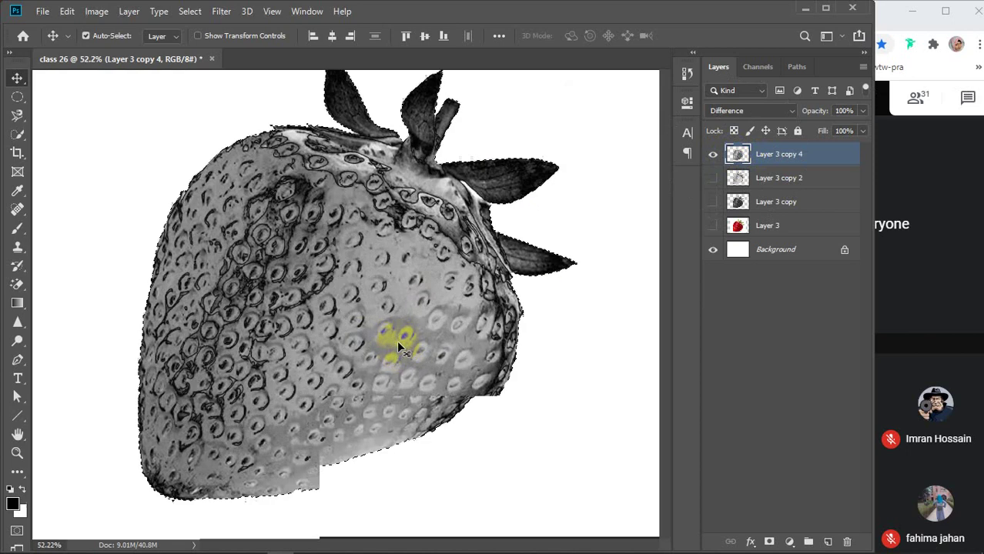
pyautogui.scroll(2, 396, 341)
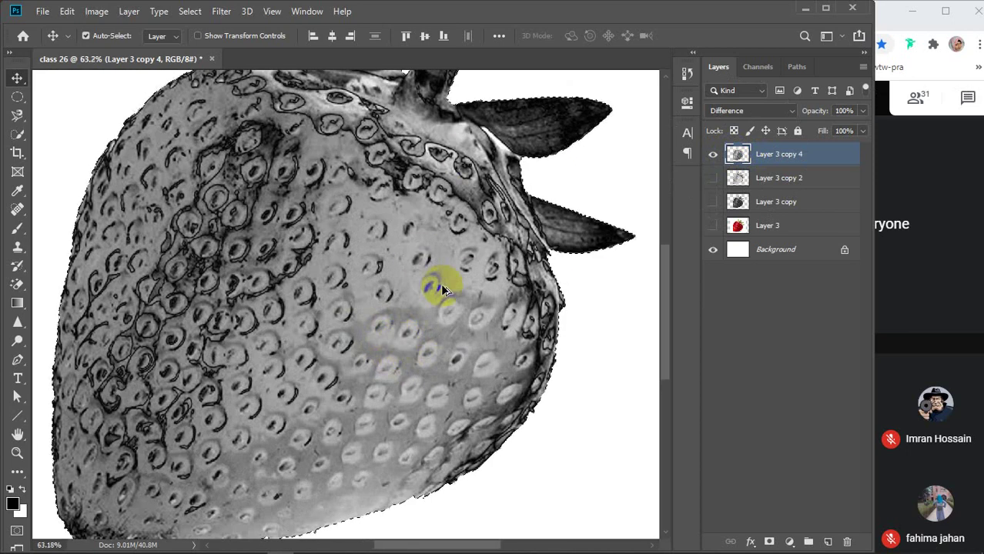
pyautogui.scroll(-3, 444, 289)
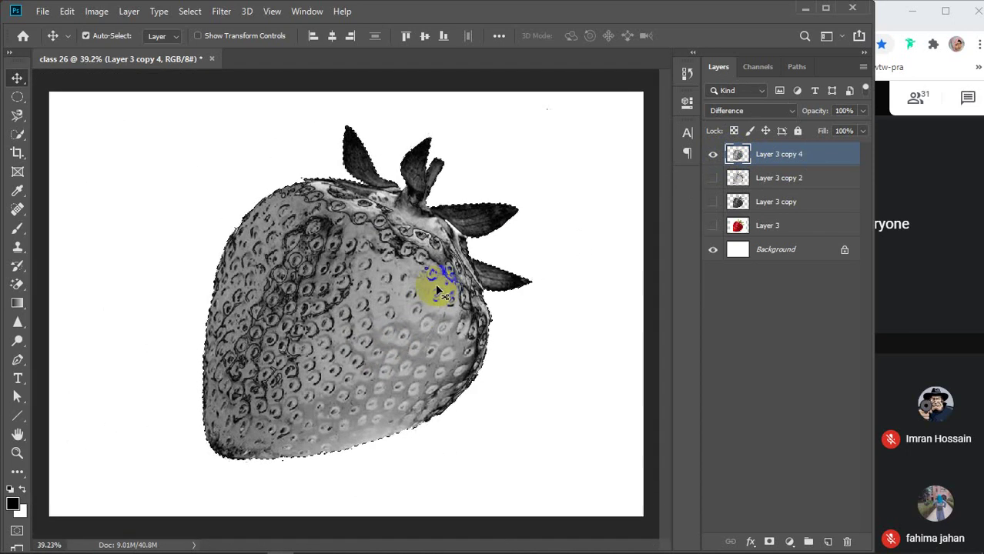
pyautogui.click(908, 417)
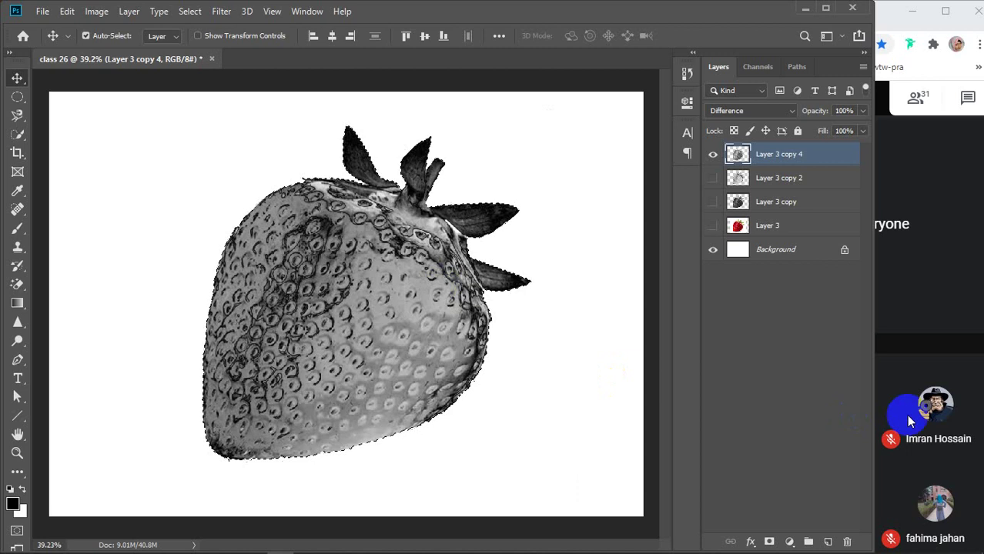
pyautogui.click(769, 543)
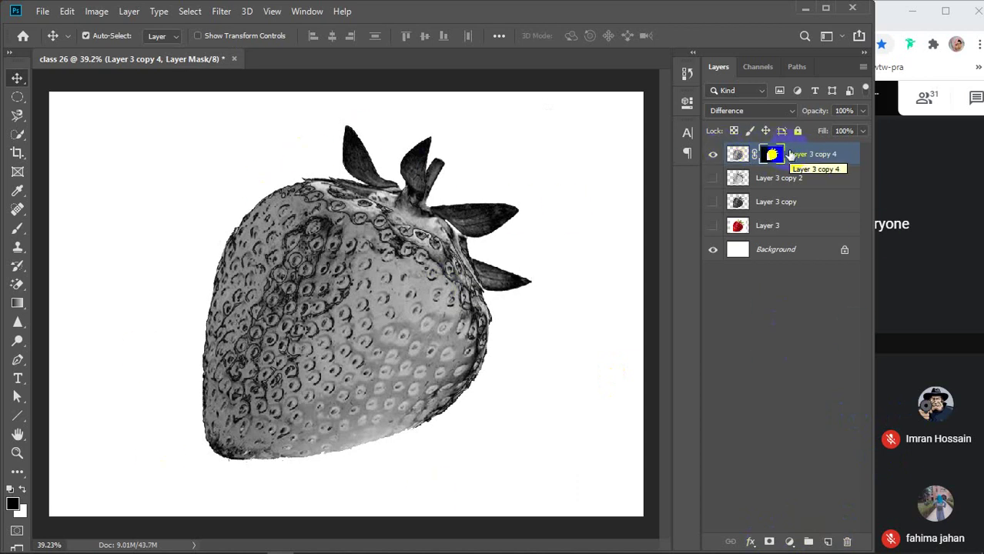
pyautogui.click(791, 543)
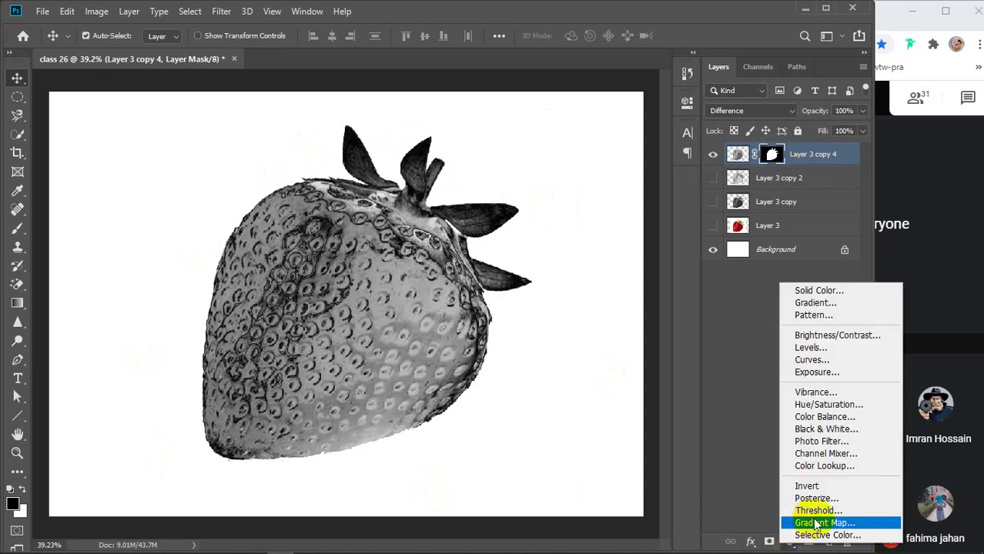
pyautogui.click(823, 525)
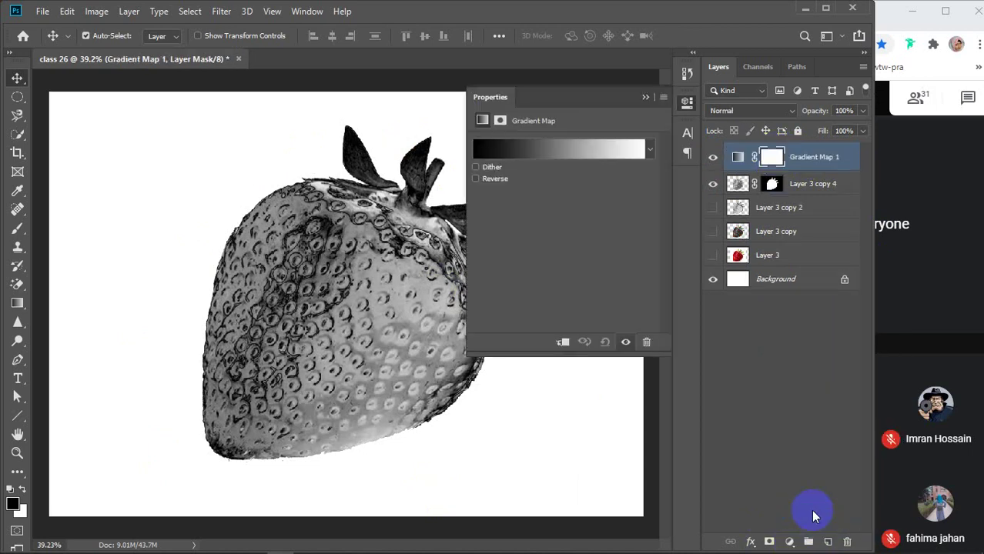
pyautogui.click(645, 99)
pyautogui.press('Delete')
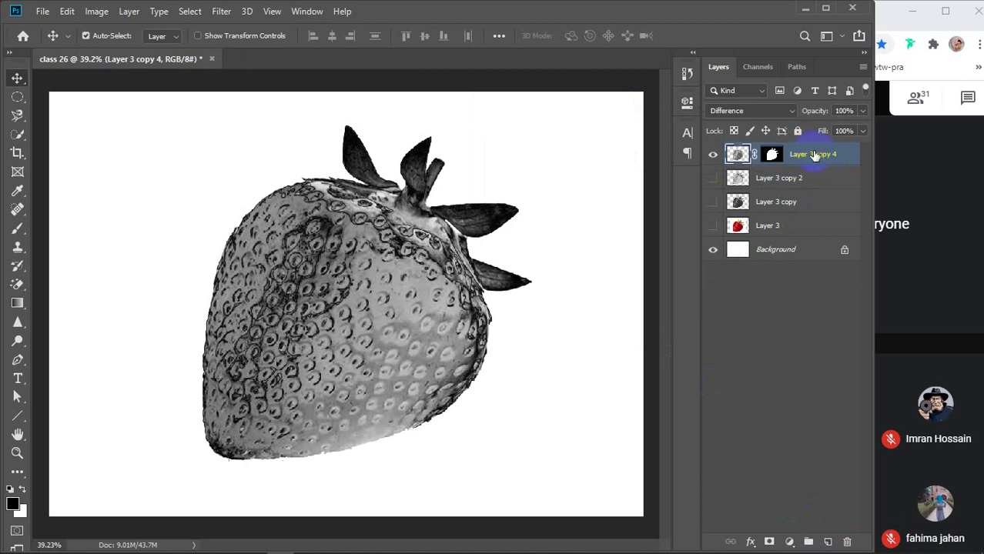
# - Convert the masked Layer 3 copy 4 to a smart object and open its contents for editing
pyautogui.rightClick(820, 157)
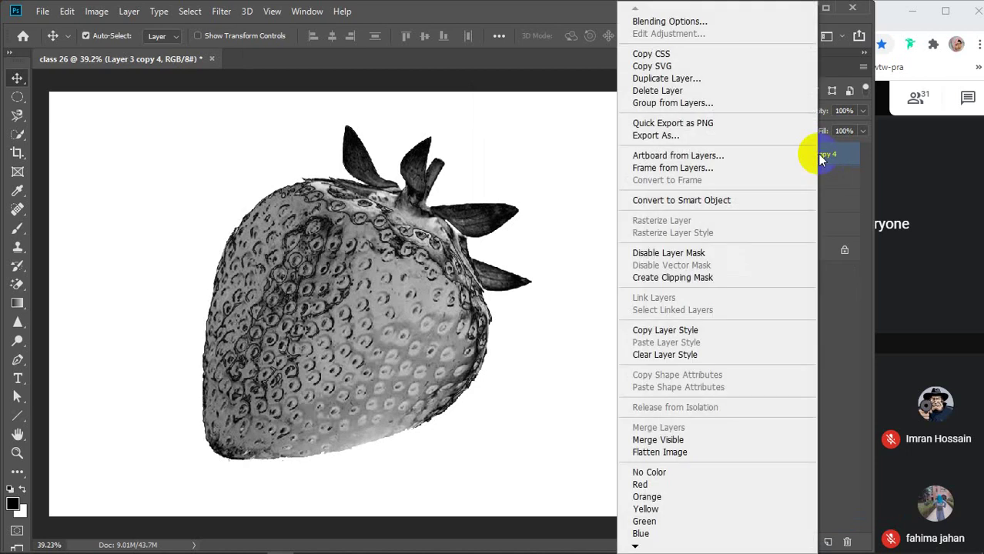
pyautogui.click(693, 199)
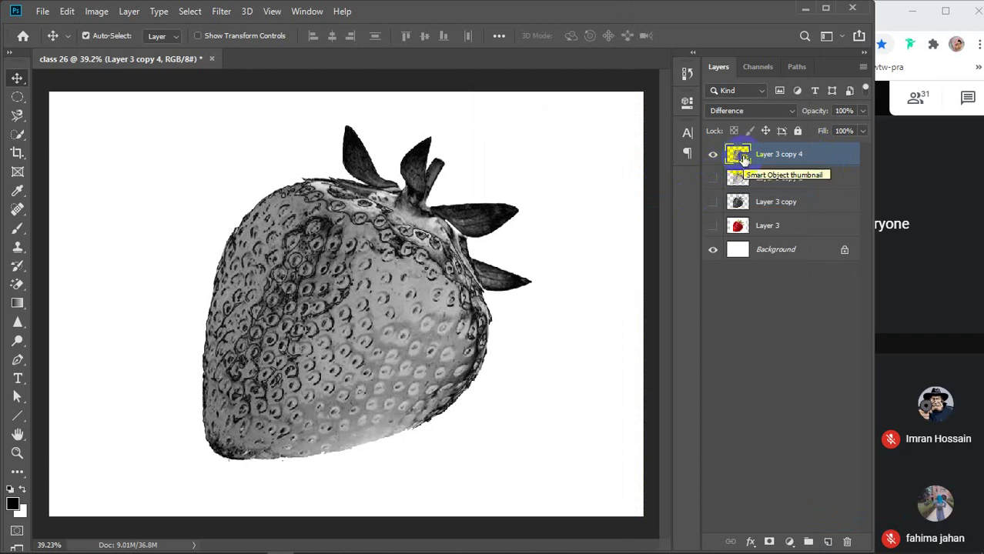
pyautogui.moveTo(747, 157); pyautogui.dragTo(746, 165)
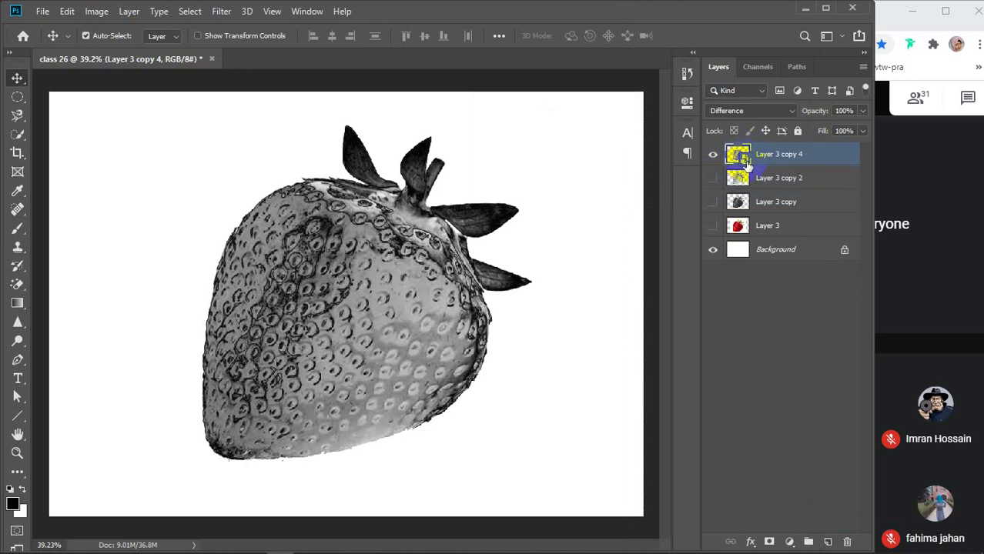
pyautogui.doubleClick(741, 157)
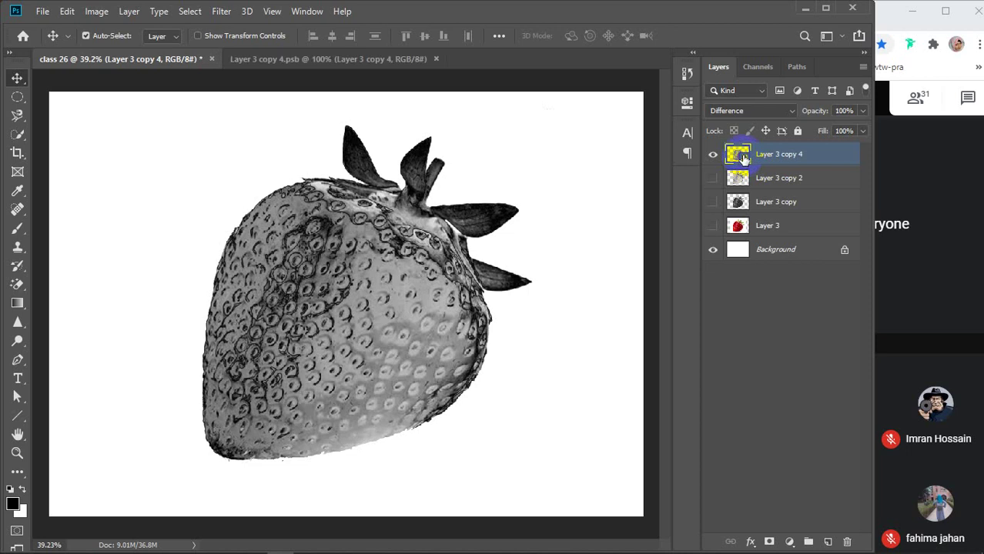
pyautogui.moveTo(265, 316); pyautogui.dragTo(294, 303)
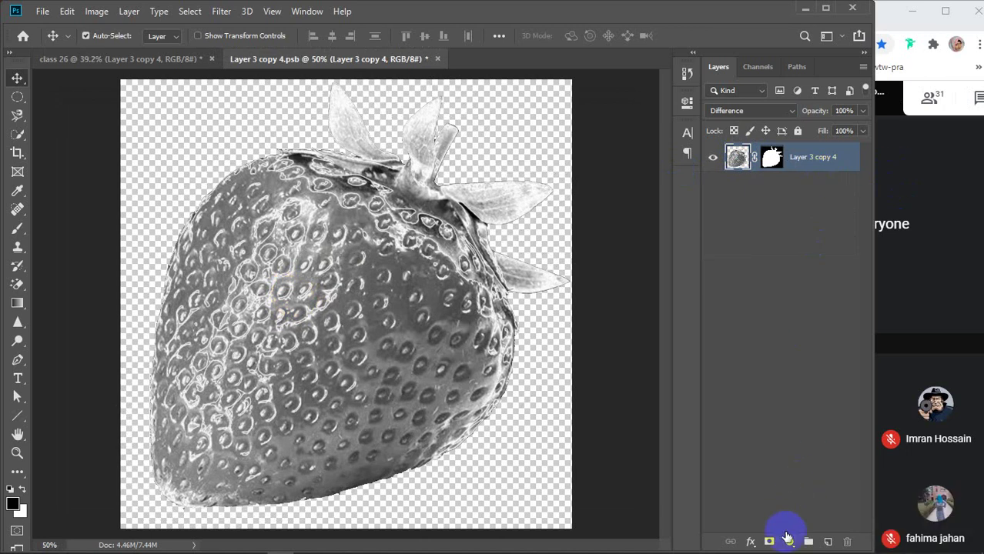
# - Add a Gradient Map adjustment above the strawberry inside the smart object and insert a middle colour stop at 51%
pyautogui.click(791, 543)
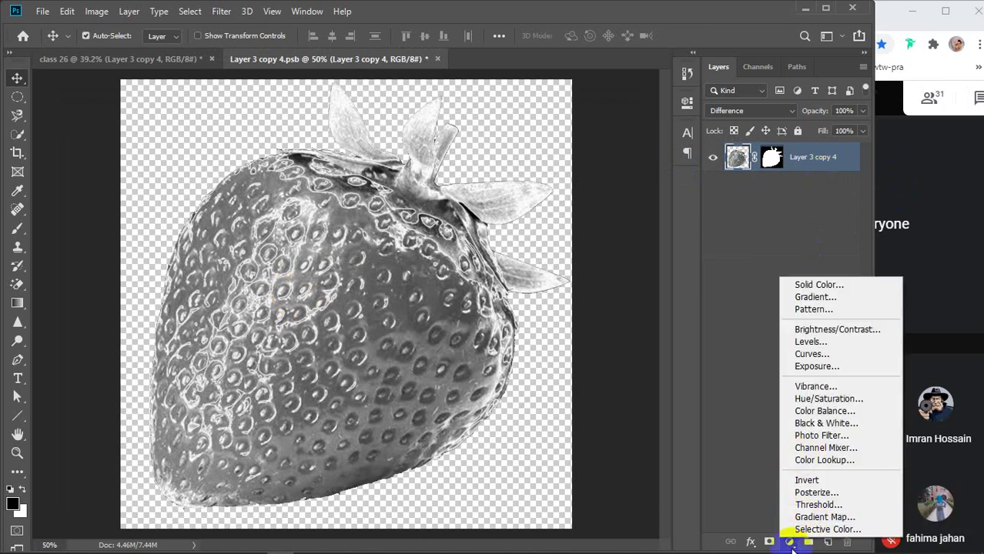
pyautogui.click(801, 517)
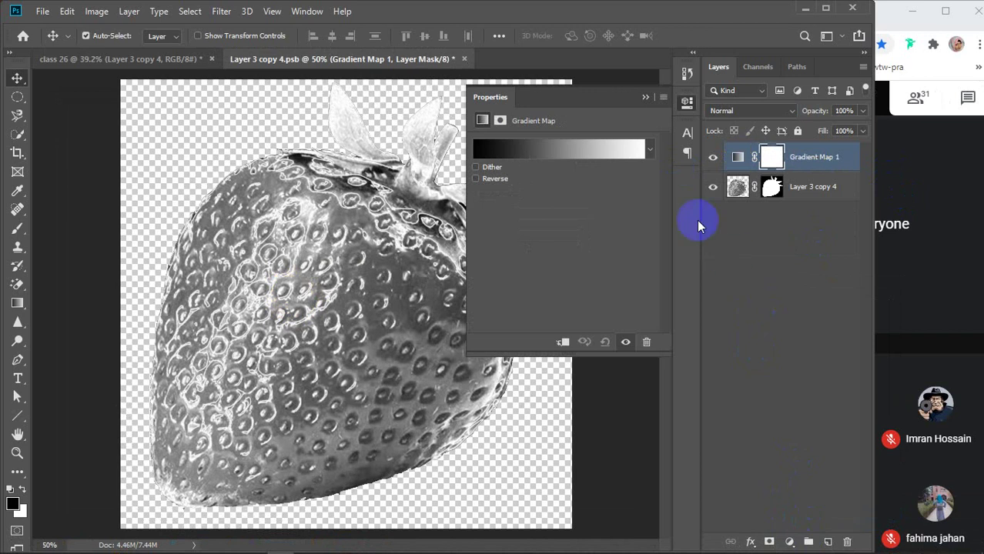
pyautogui.click(572, 150)
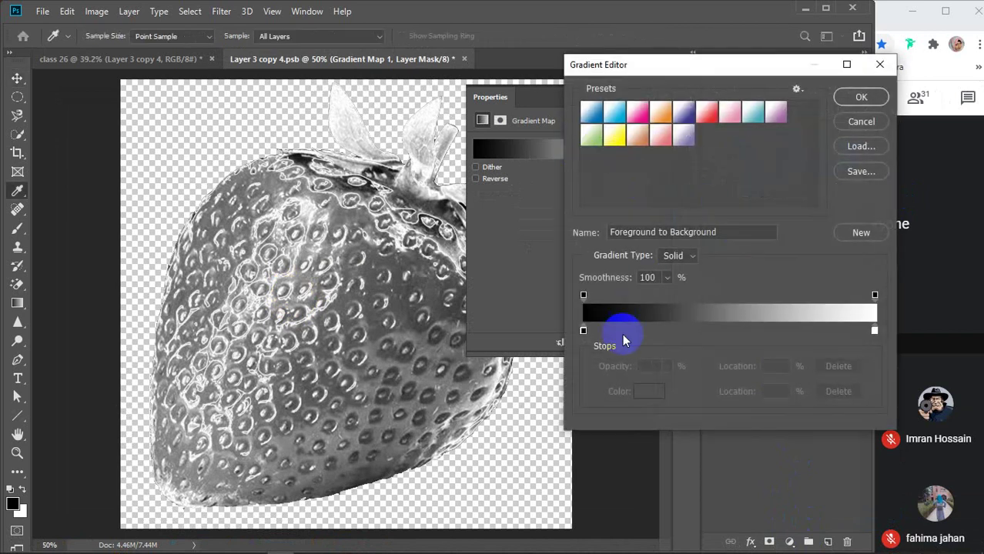
pyautogui.moveTo(724, 330); pyautogui.dragTo(583, 330)
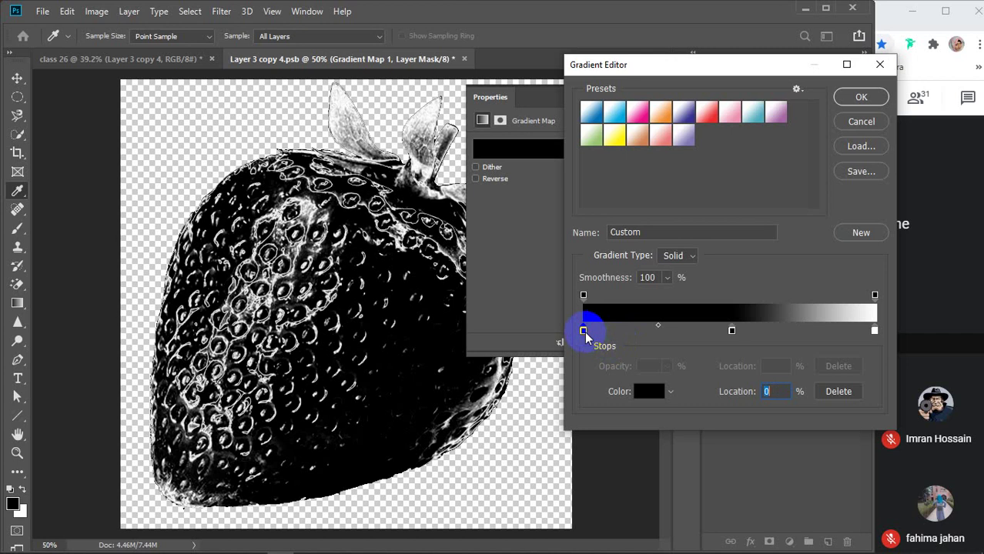
# - Set the gradient's starting colour stop at 0% to a dark brown with hue 27°
pyautogui.click(653, 393)
pyautogui.click(791, 349)
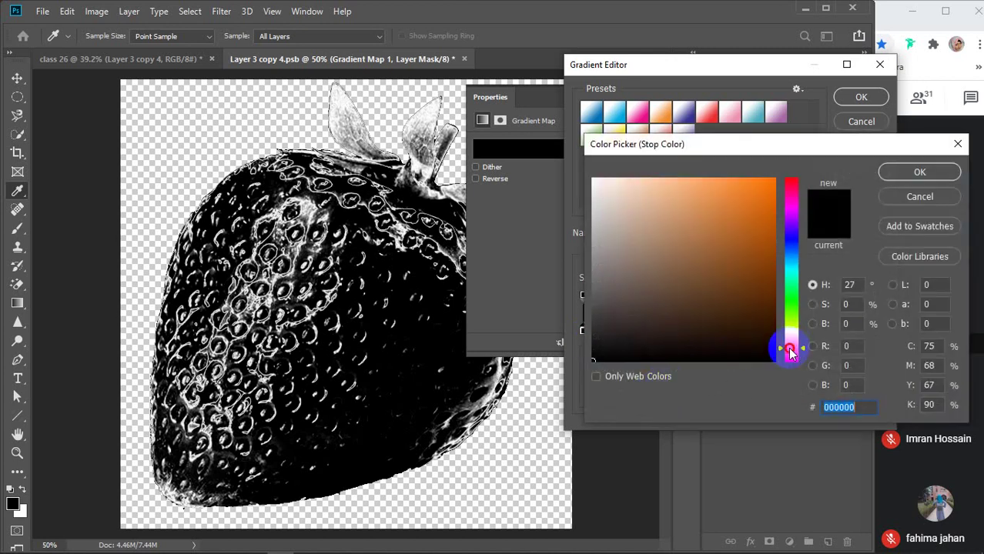
pyautogui.click(791, 351)
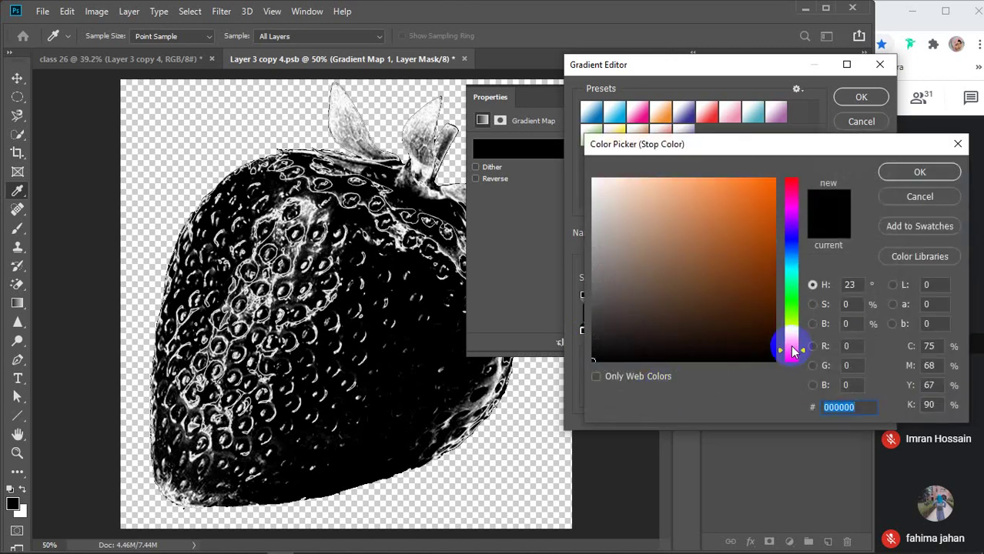
pyautogui.click(793, 348)
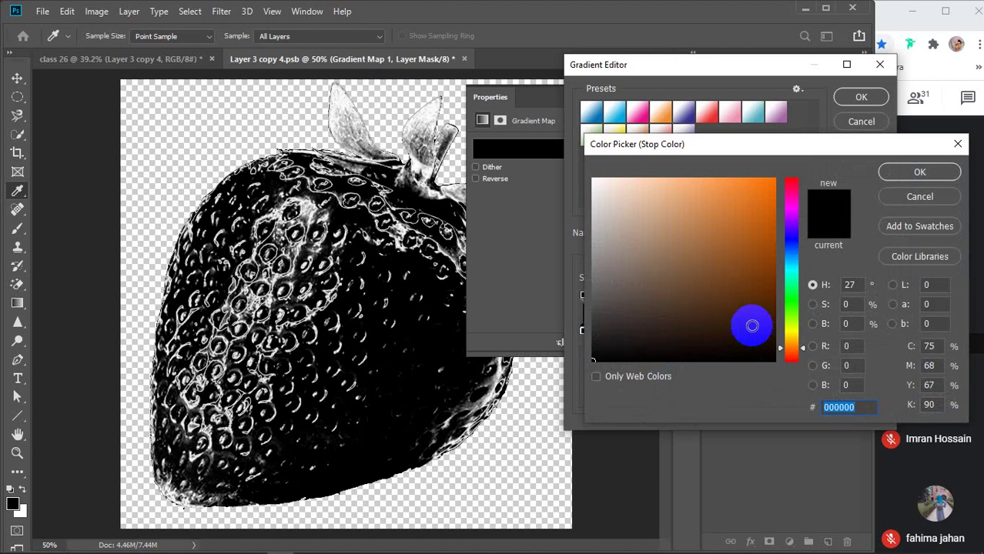
pyautogui.click(744, 321)
pyautogui.click(889, 172)
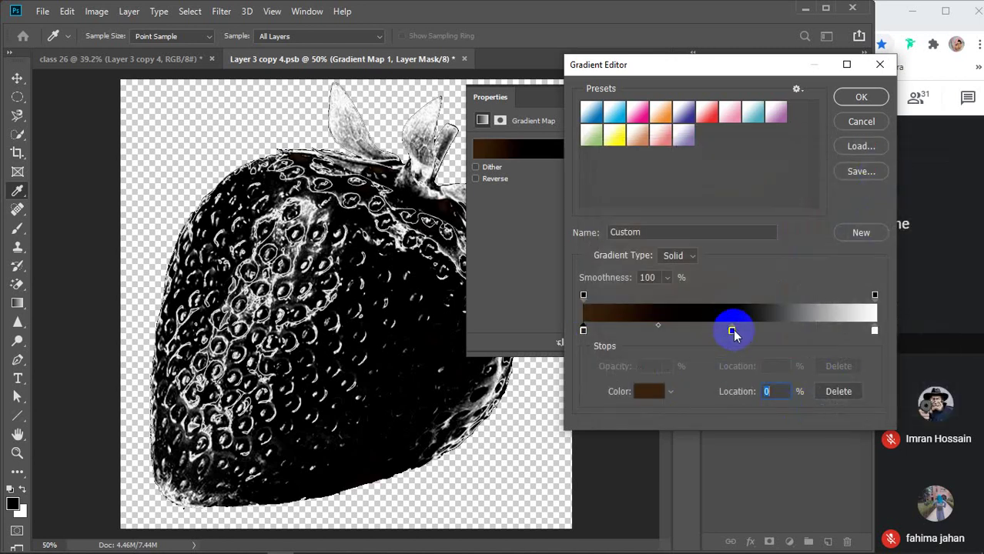
# - Set the gradient's middle colour stop at 51% to a deep orange
pyautogui.click(732, 331)
pyautogui.click(640, 399)
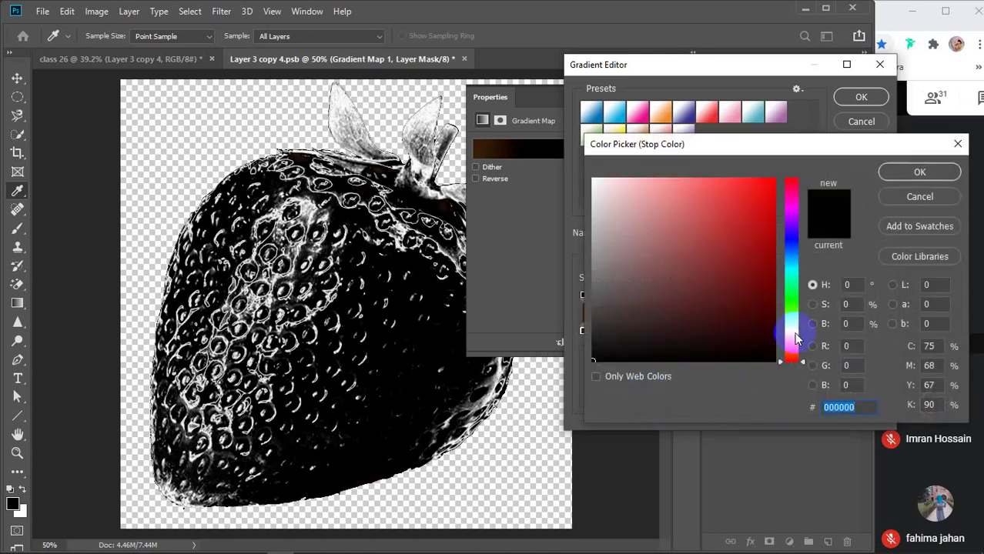
pyautogui.click(793, 347)
pyautogui.write('ffa200')
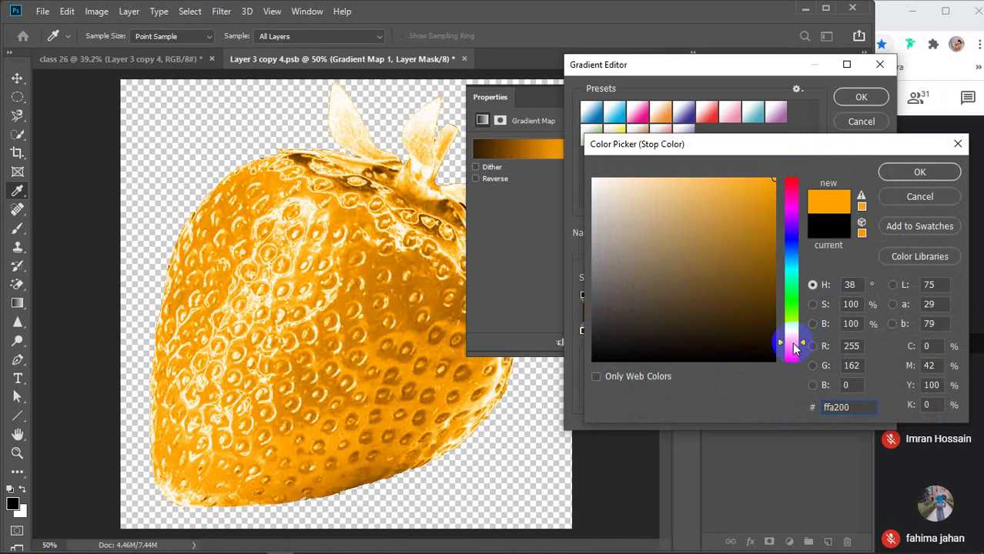
pyautogui.click(790, 345)
pyautogui.moveTo(762, 247); pyautogui.dragTo(772, 214)
pyautogui.click(916, 176)
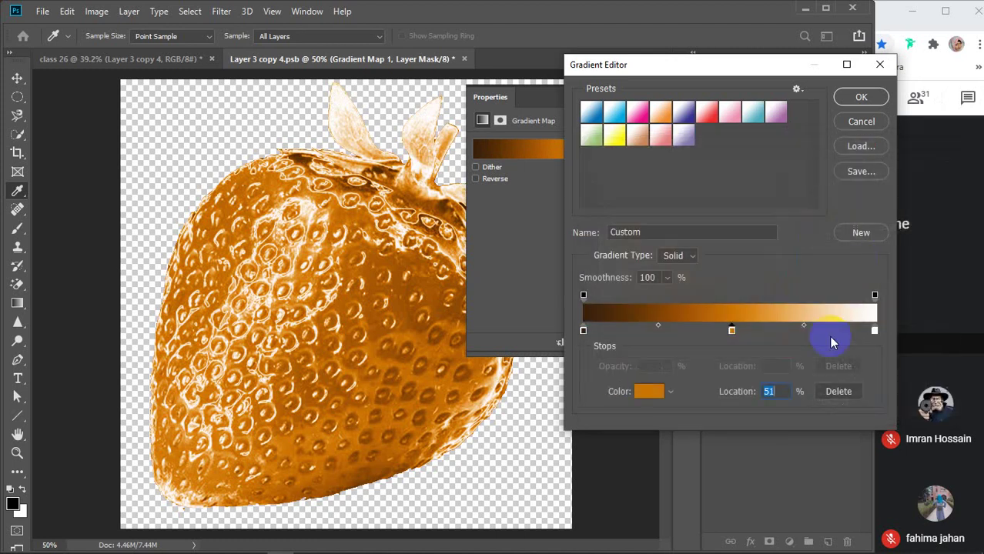
# - Set the gradient's end colour stop at 100% to the light golden orange fdd381
pyautogui.click(874, 331)
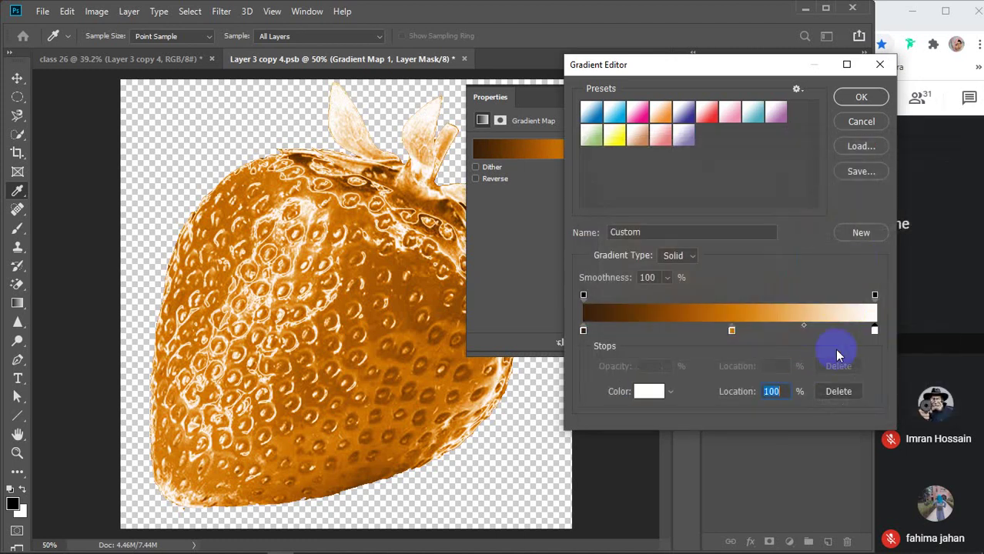
pyautogui.click(649, 391)
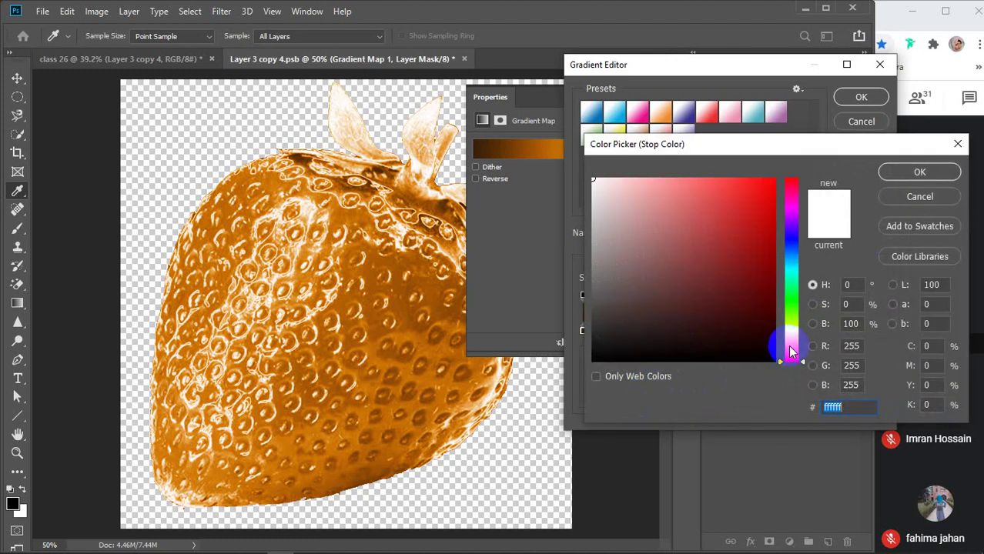
pyautogui.click(790, 346)
pyautogui.moveTo(731, 217)
pyautogui.mouseDown()
pyautogui.moveTo(726, 175)
pyautogui.moveTo(673, 196)
pyautogui.moveTo(675, 176)
pyautogui.moveTo(662, 199)
pyautogui.moveTo(647, 188)
pyautogui.moveTo(660, 177)
pyautogui.mouseUp()
pyautogui.click(792, 339)
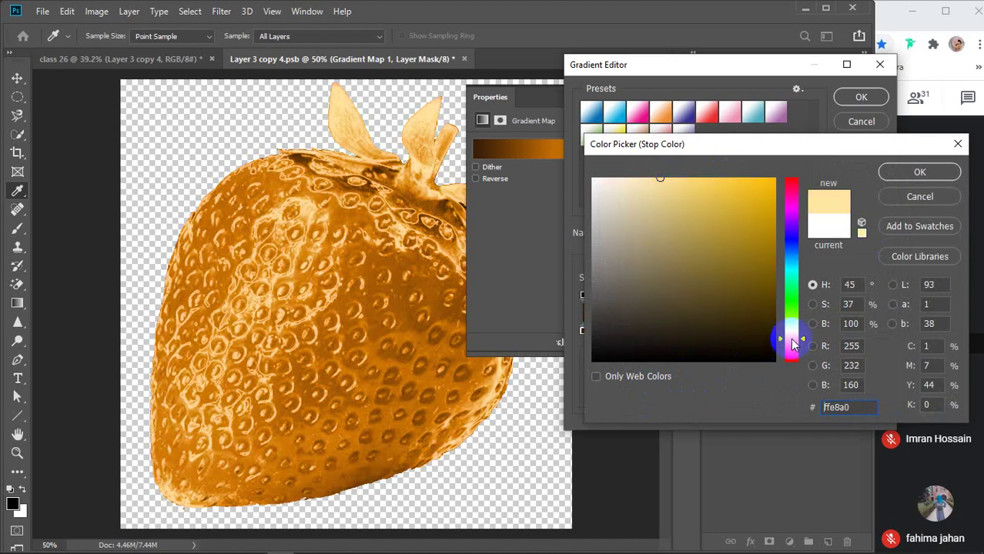
pyautogui.click(790, 342)
pyautogui.moveTo(672, 178); pyautogui.dragTo(681, 180)
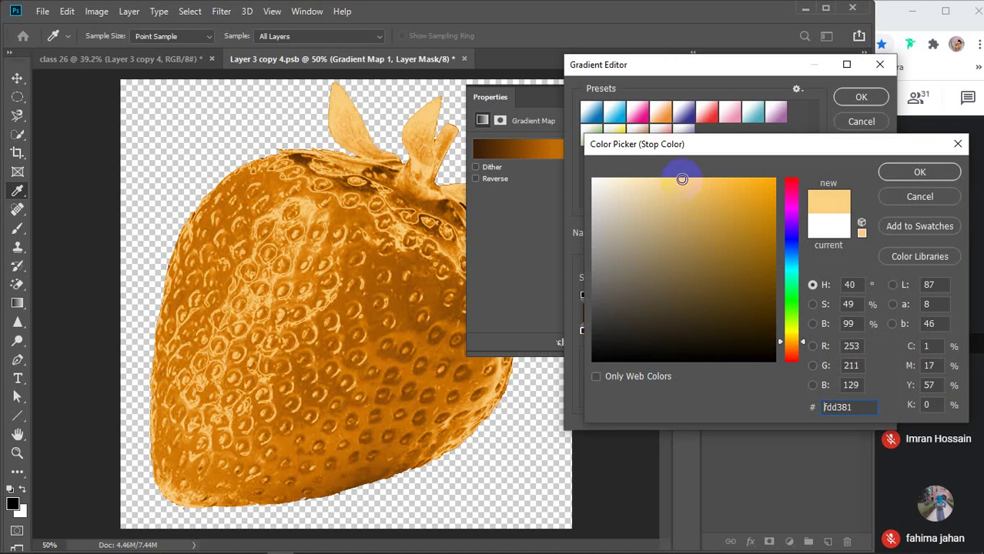
pyautogui.click(910, 175)
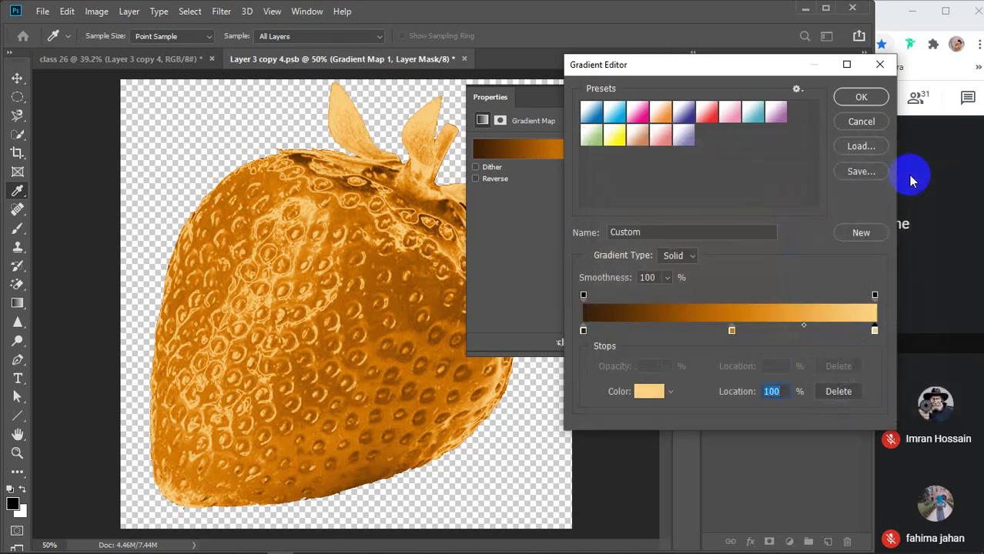
# - Recolour the gradient's middle stop at 51% to the orange df7d09 and apply the edited gradient map
pyautogui.click(731, 331)
pyautogui.click(652, 394)
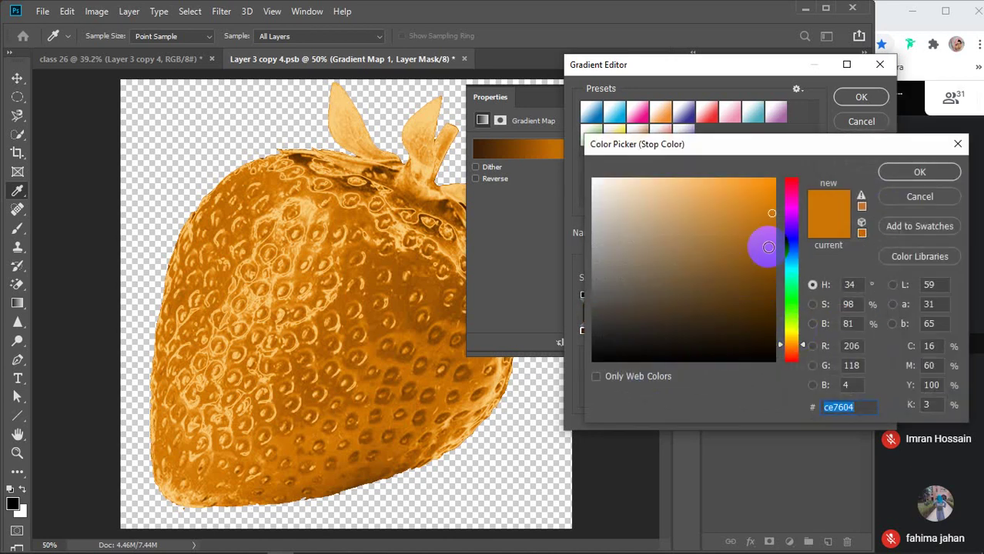
pyautogui.click(768, 246)
pyautogui.click(725, 228)
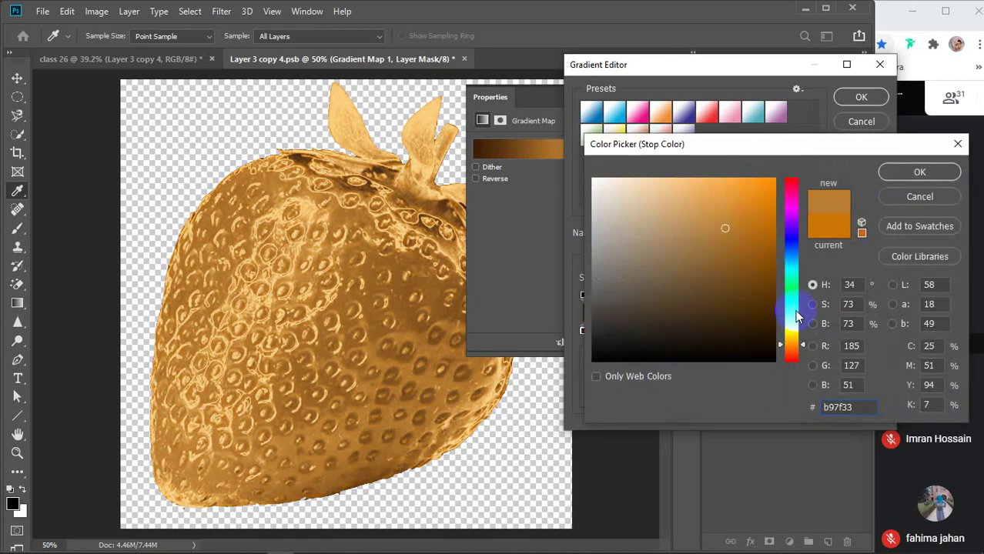
pyautogui.click(790, 347)
pyautogui.click(773, 174)
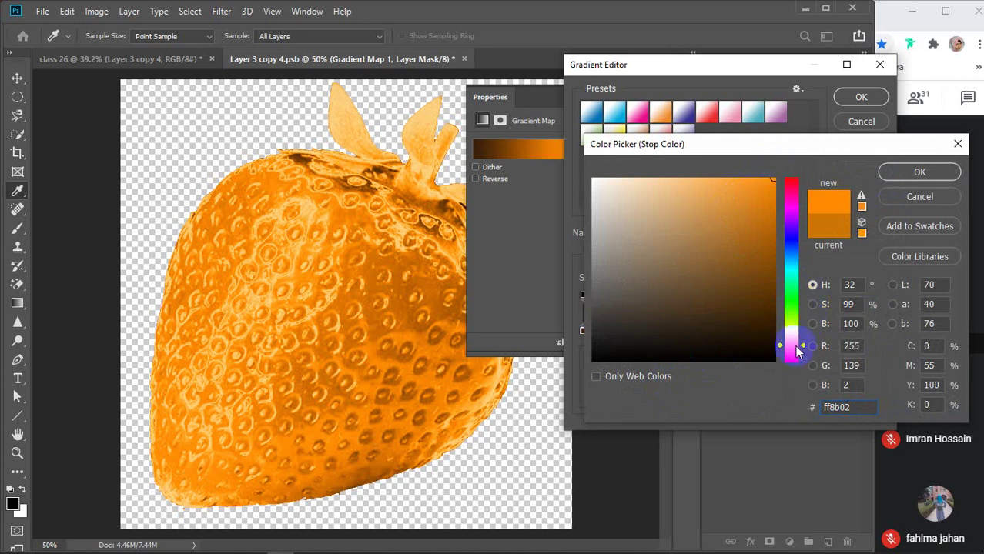
pyautogui.click(790, 346)
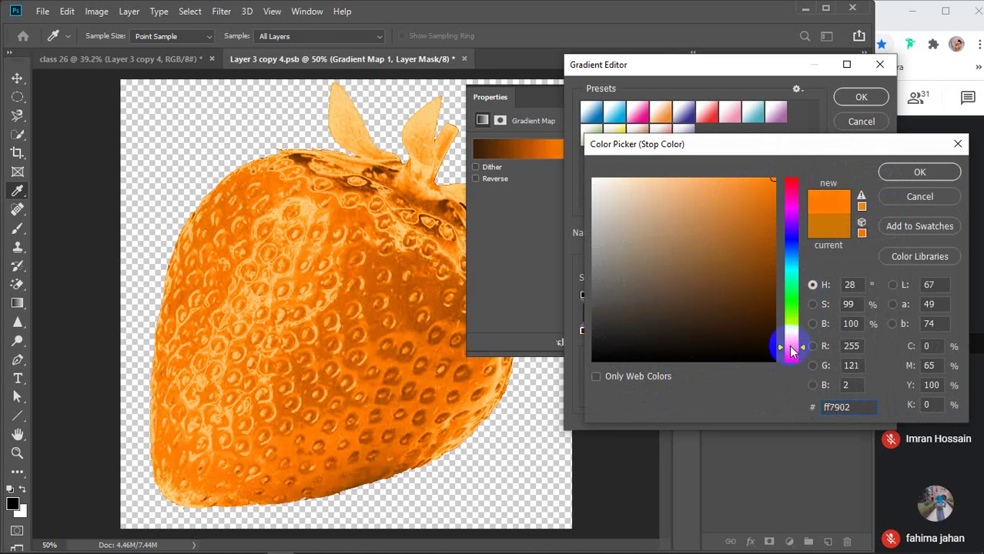
pyautogui.moveTo(758, 205); pyautogui.dragTo(758, 194)
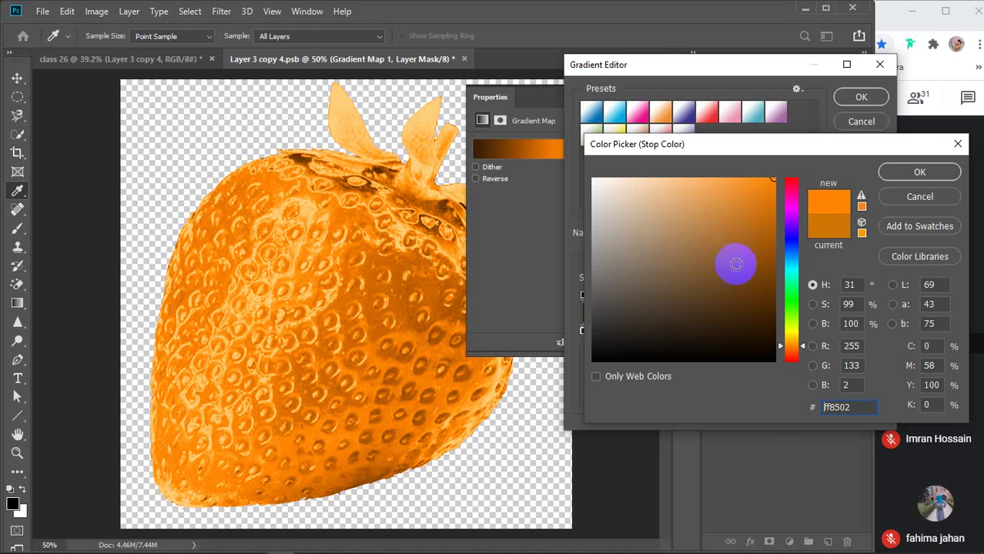
pyautogui.click(790, 345)
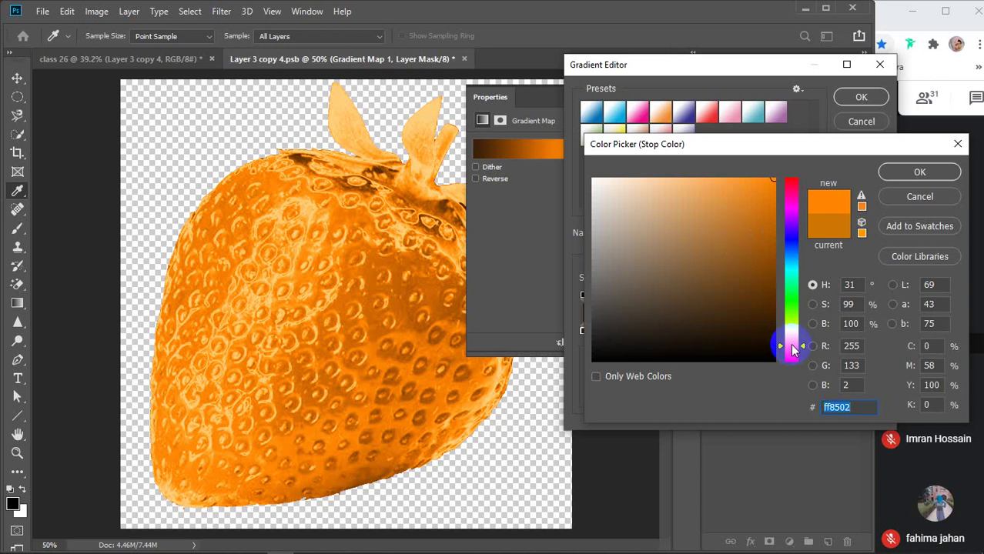
pyautogui.click(761, 193)
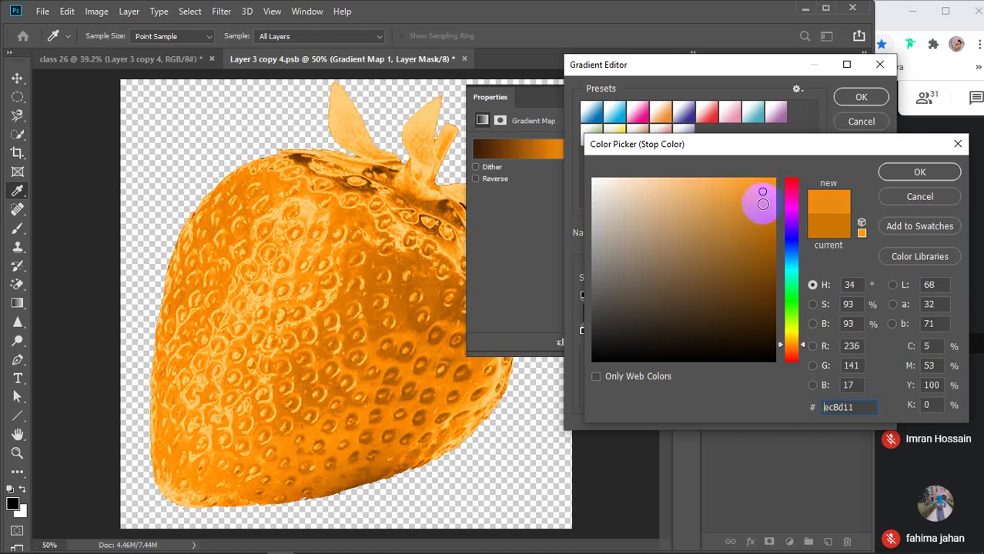
pyautogui.click(764, 220)
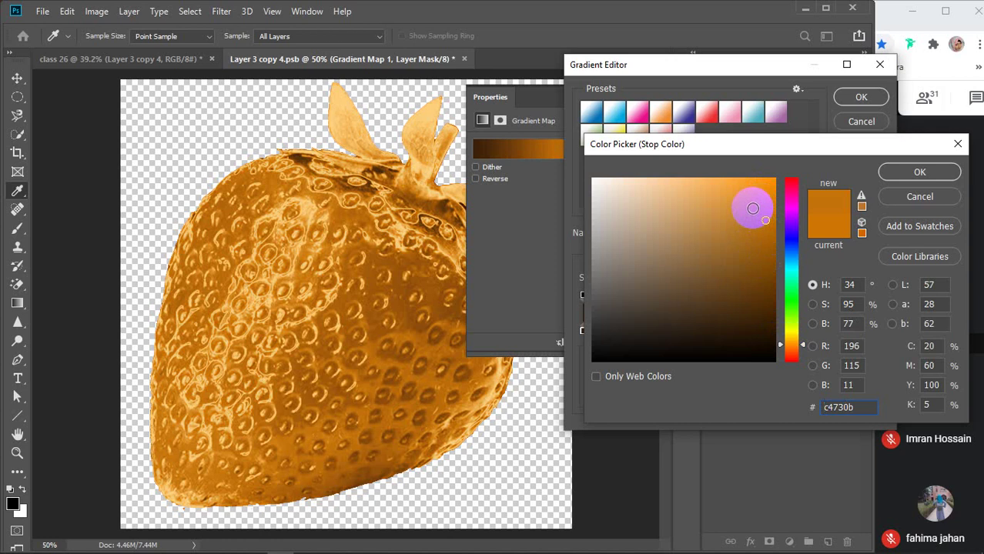
pyautogui.click(765, 179)
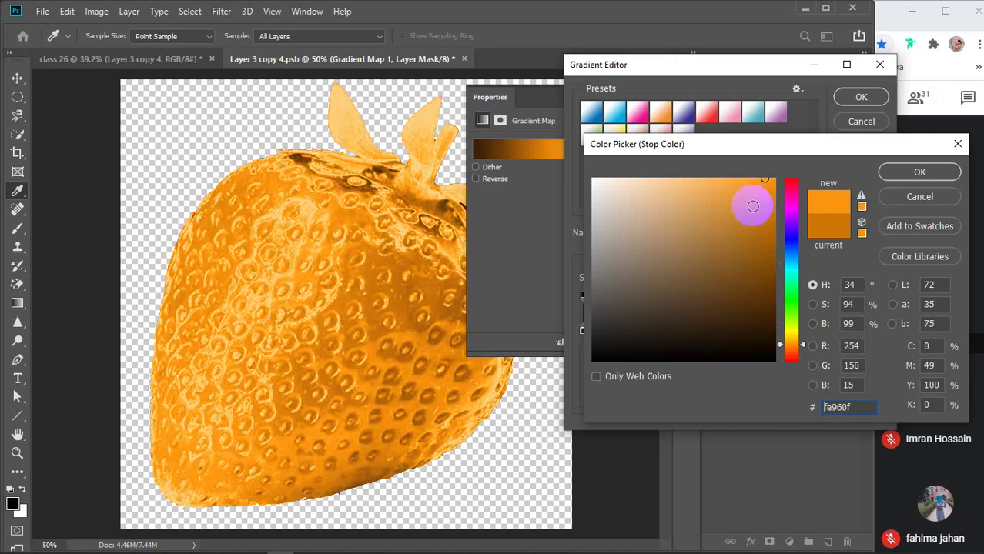
pyautogui.click(753, 206)
pyautogui.click(768, 201)
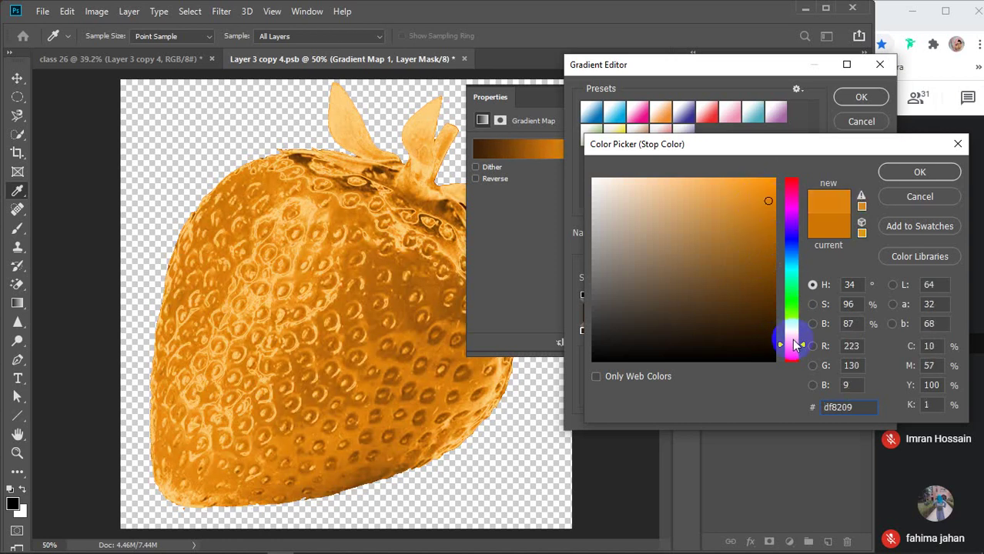
pyautogui.click(794, 347)
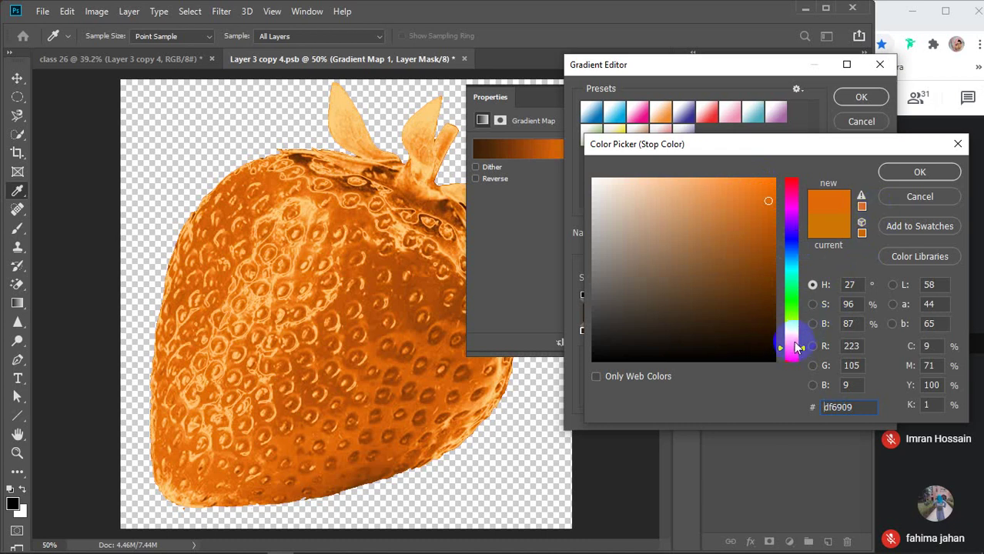
pyautogui.click(796, 346)
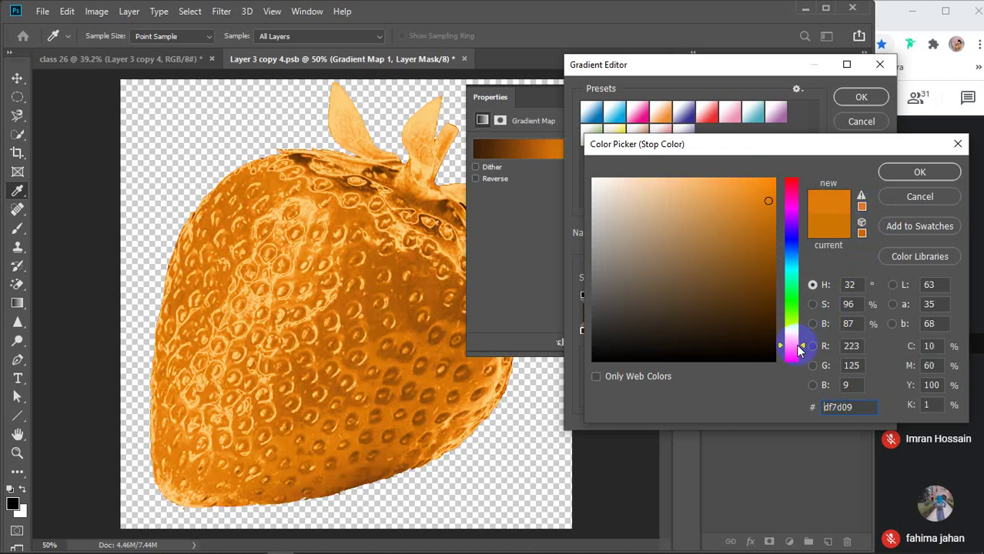
pyautogui.click(920, 172)
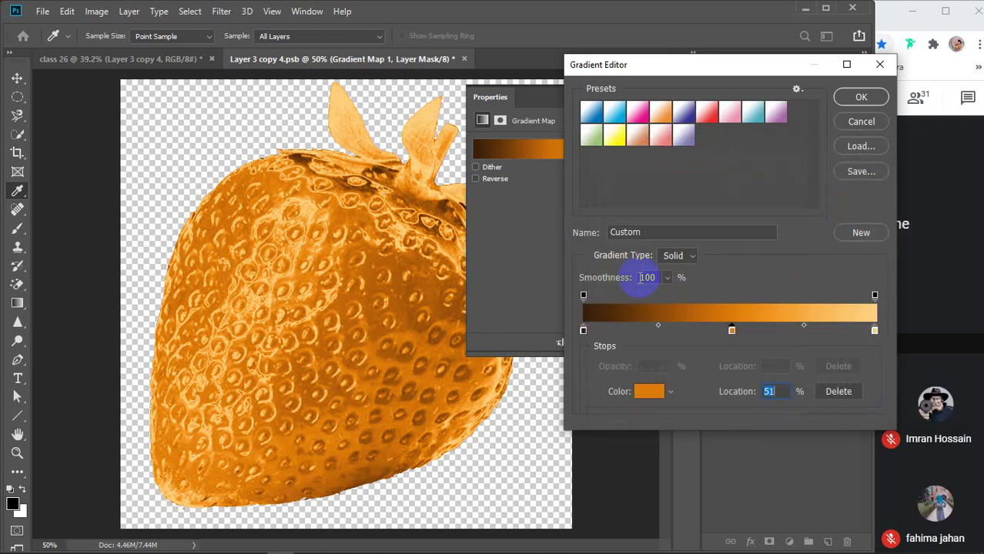
pyautogui.click(861, 97)
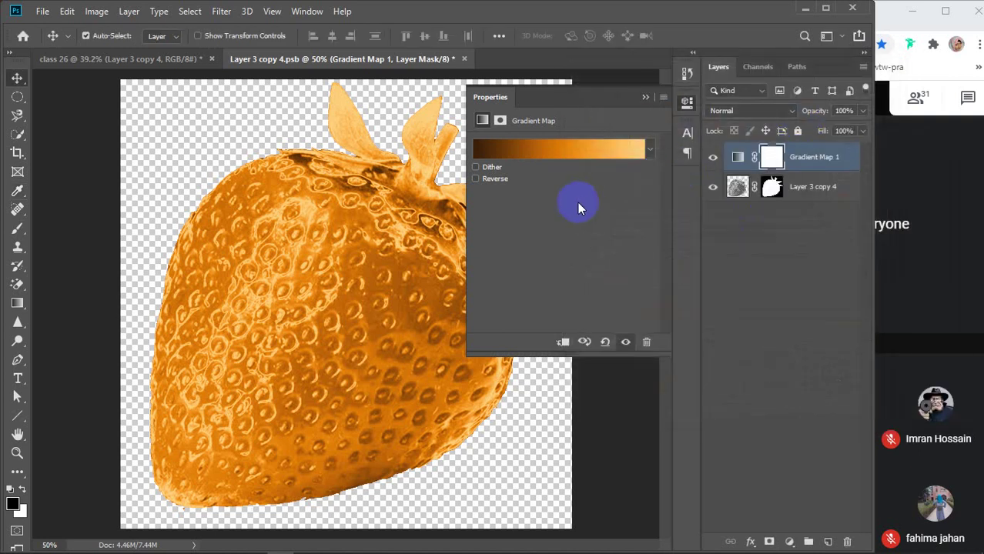
pyautogui.click(645, 99)
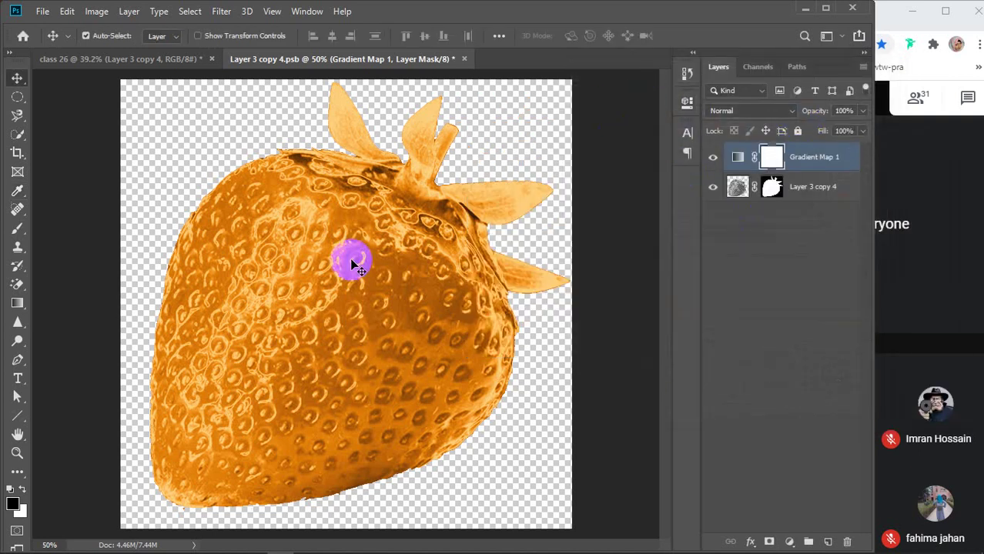
# - Merge the Gradient Map 1 adjustment and the Layer 3 copy 4 strawberry layer into a single layer
pyautogui.scroll(-3, 351, 259)
pyautogui.click(817, 187)
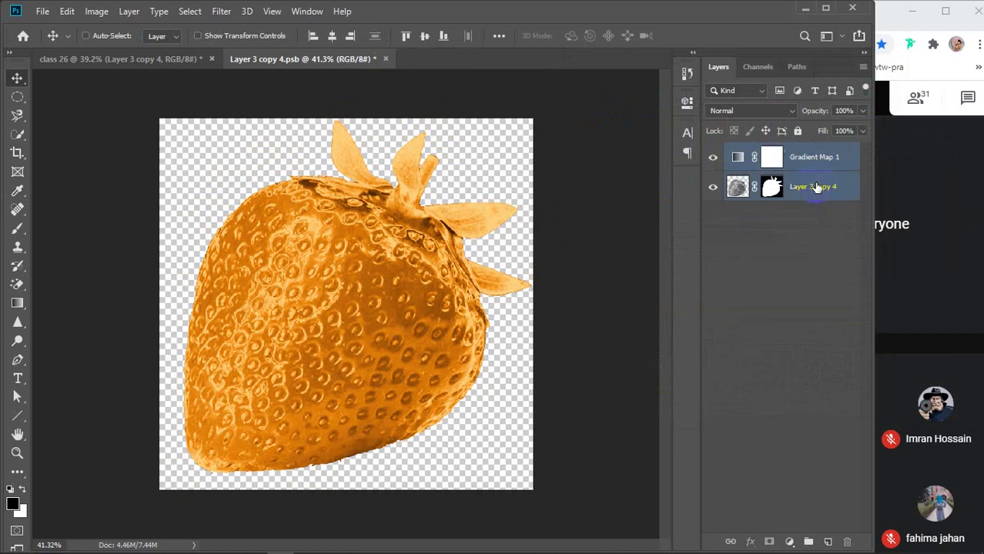
pyautogui.hotkey('ctrl', 'e')
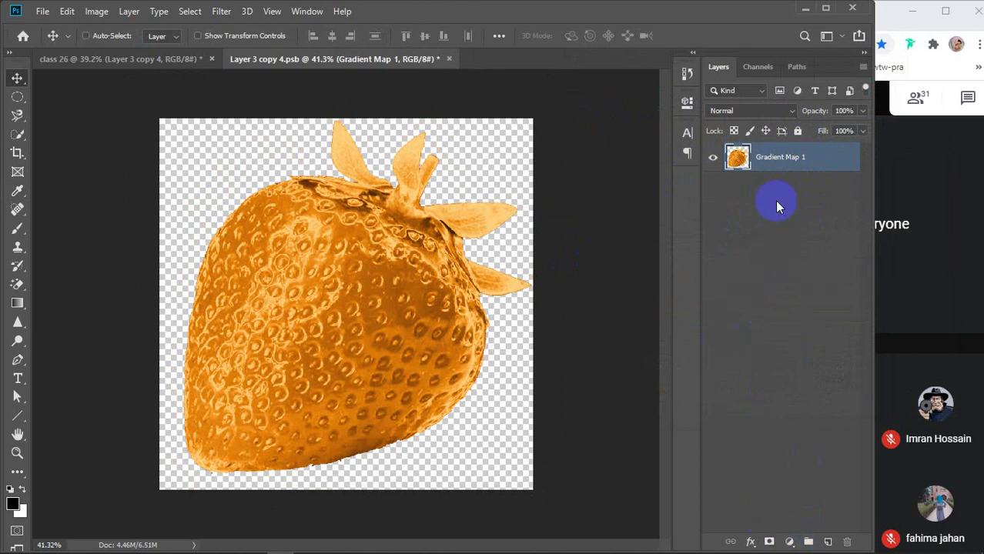
pyautogui.hotkey('ctrl', 'j')
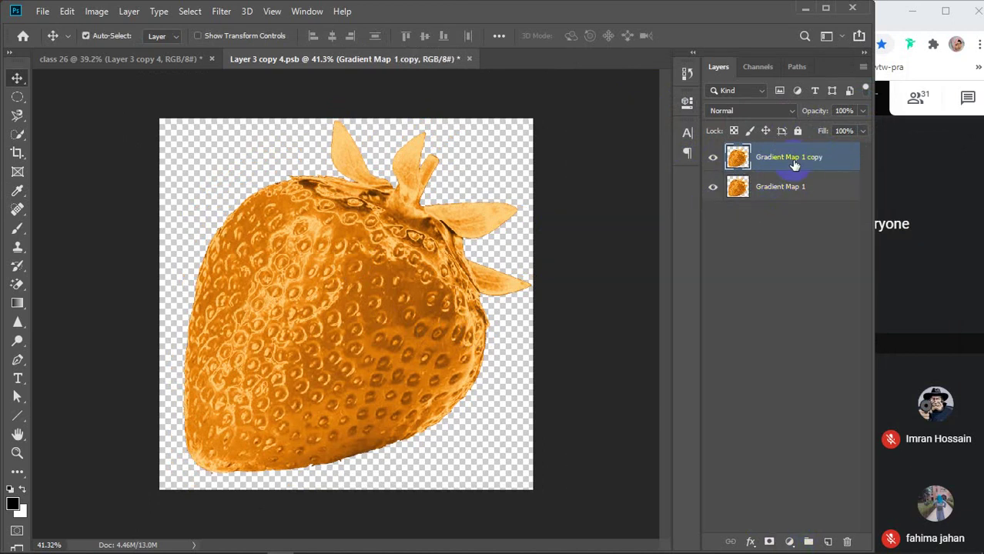
pyautogui.press('Delete')
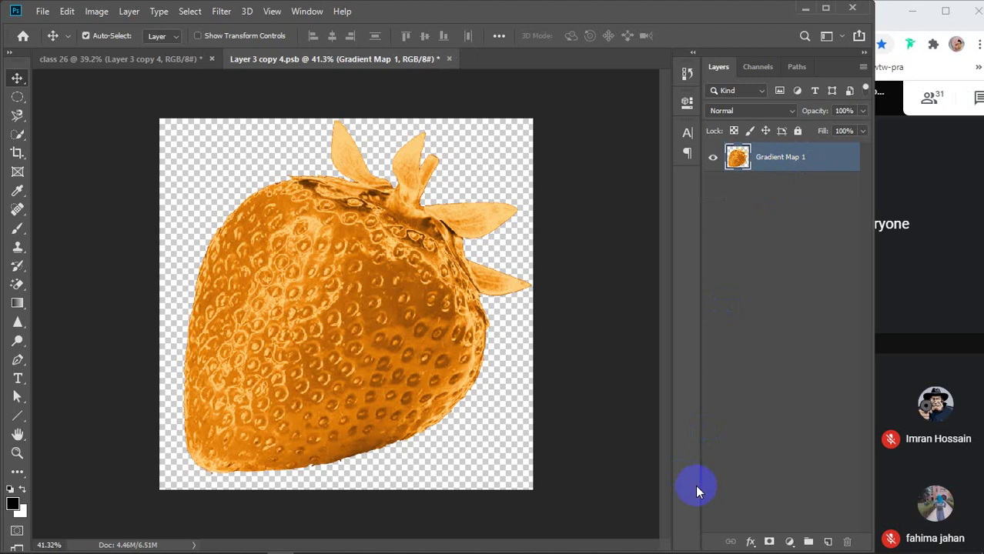
# - Add a new Gradient Map adjustment above the merged strawberry layer and open its gradient for editing
pyautogui.click(788, 543)
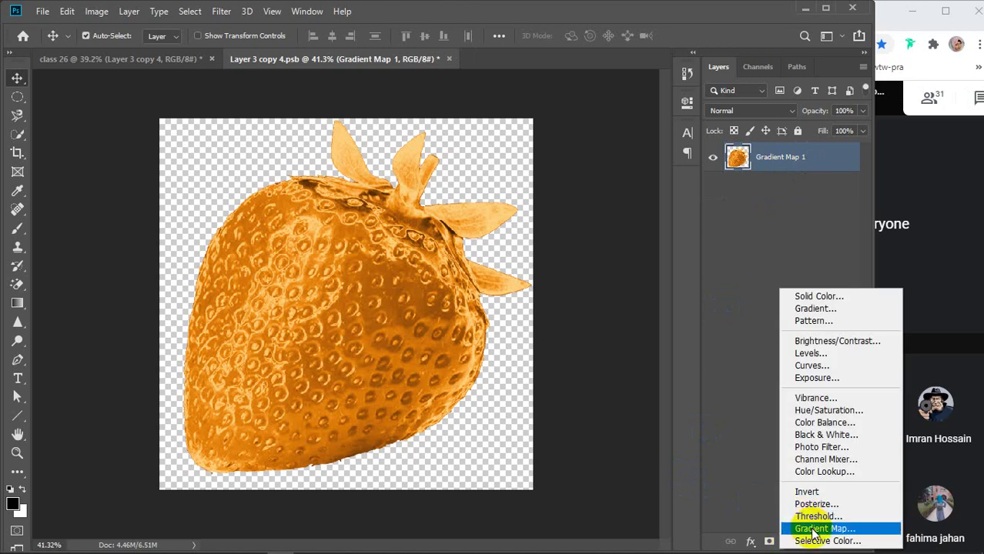
pyautogui.click(814, 530)
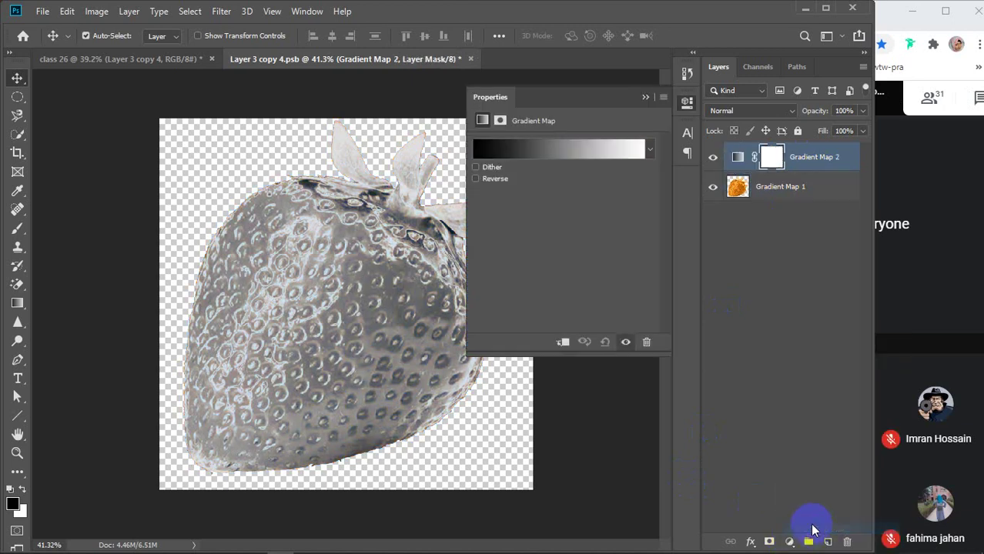
pyautogui.click(568, 152)
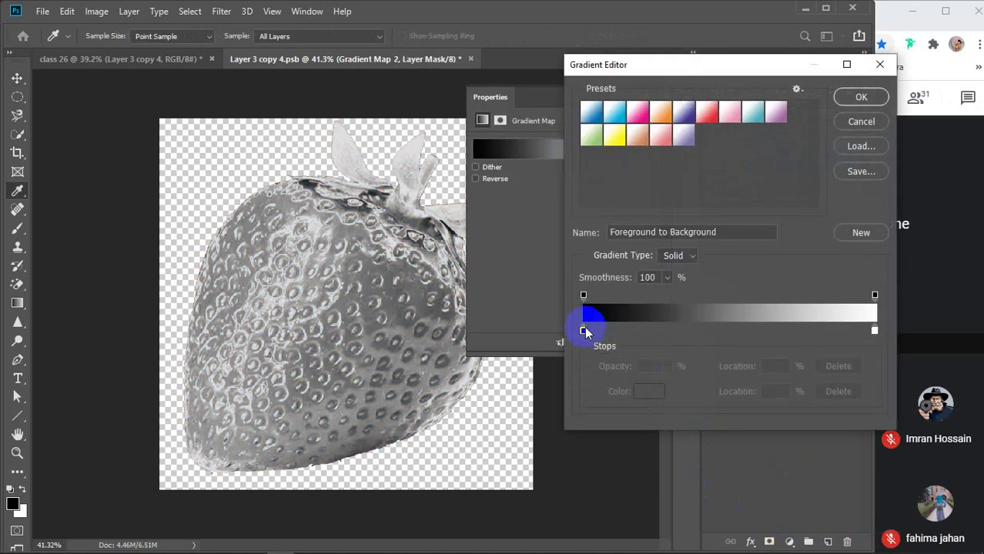
# - Set the new gradient's starting colour stop at 0% to the dark brown 2d1809
pyautogui.click(584, 331)
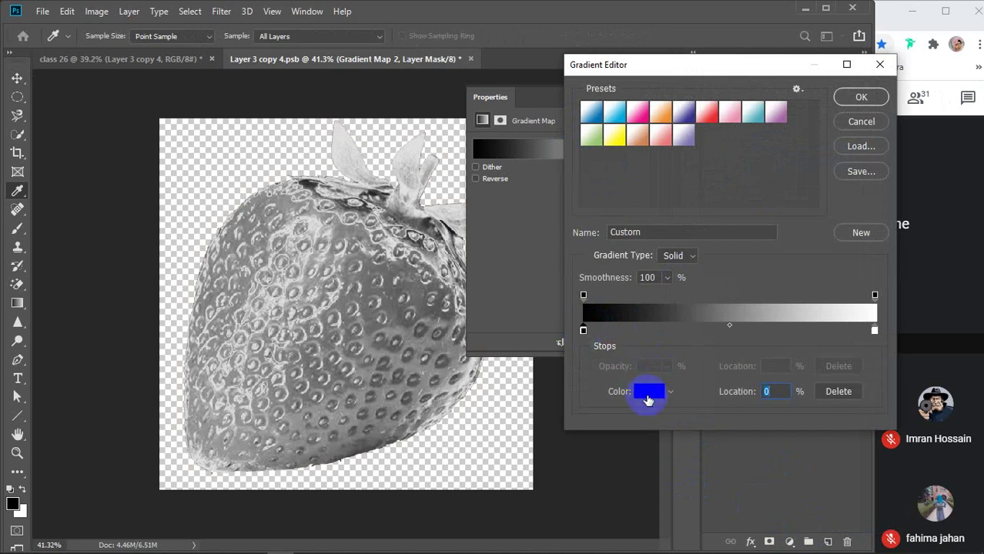
pyautogui.click(648, 399)
pyautogui.click(793, 352)
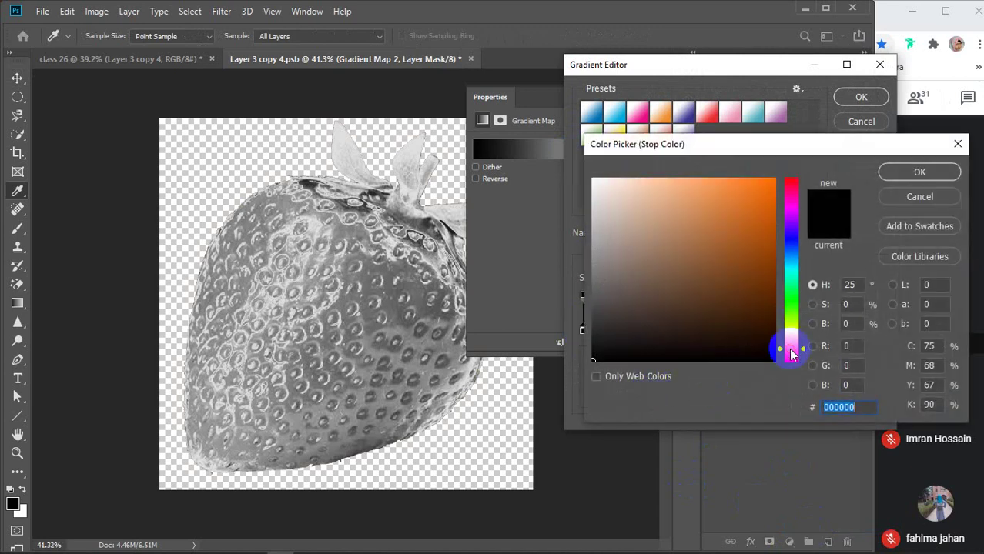
pyautogui.moveTo(758, 260); pyautogui.dragTo(780, 184)
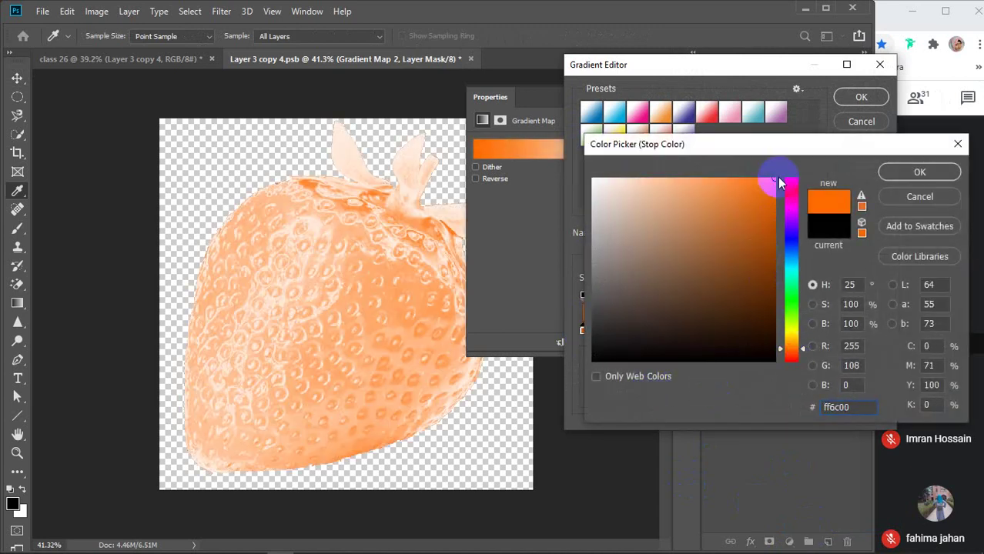
pyautogui.click(767, 314)
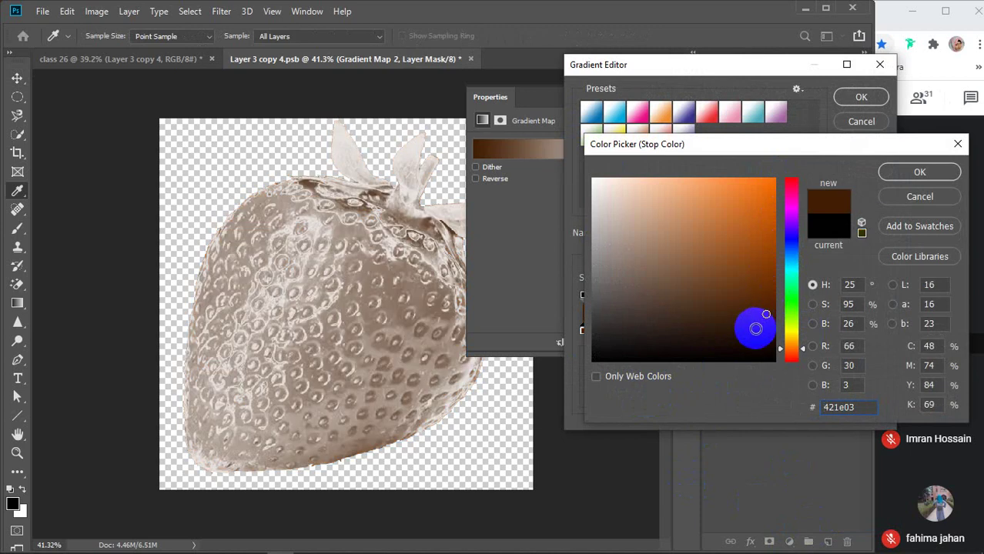
pyautogui.click(755, 329)
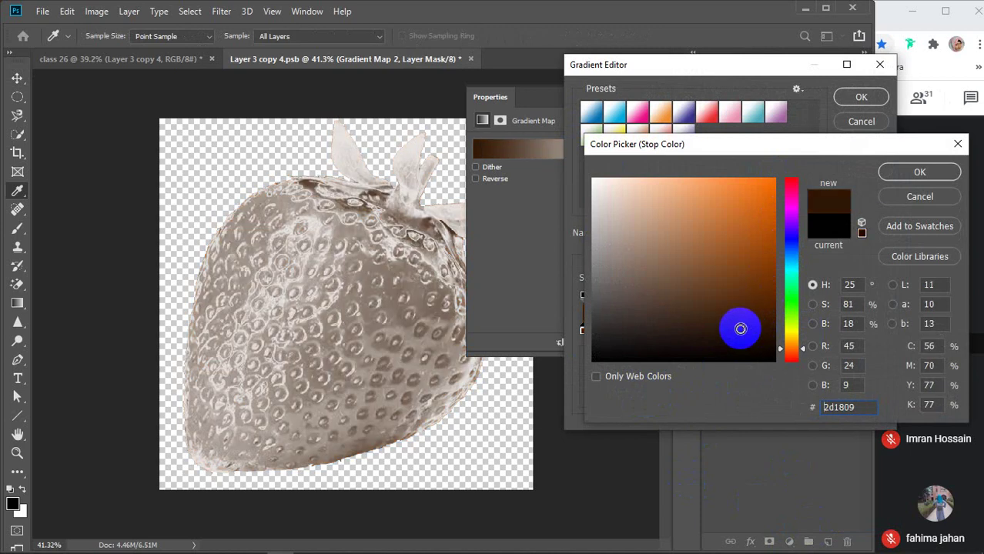
pyautogui.click(894, 172)
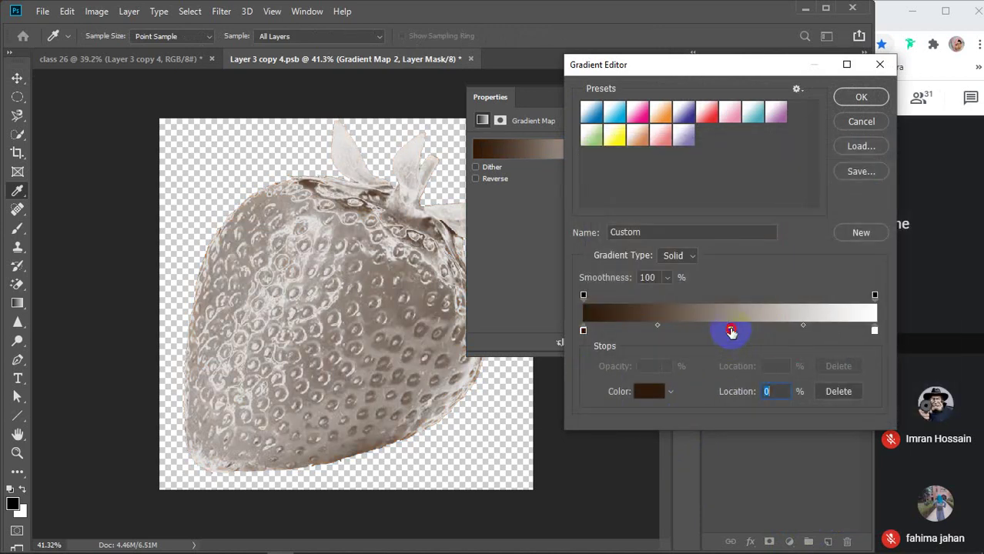
# - Insert a middle colour stop at 50% in the gradient and set it to the bright orange ff8400
pyautogui.click(732, 331)
pyautogui.click(650, 392)
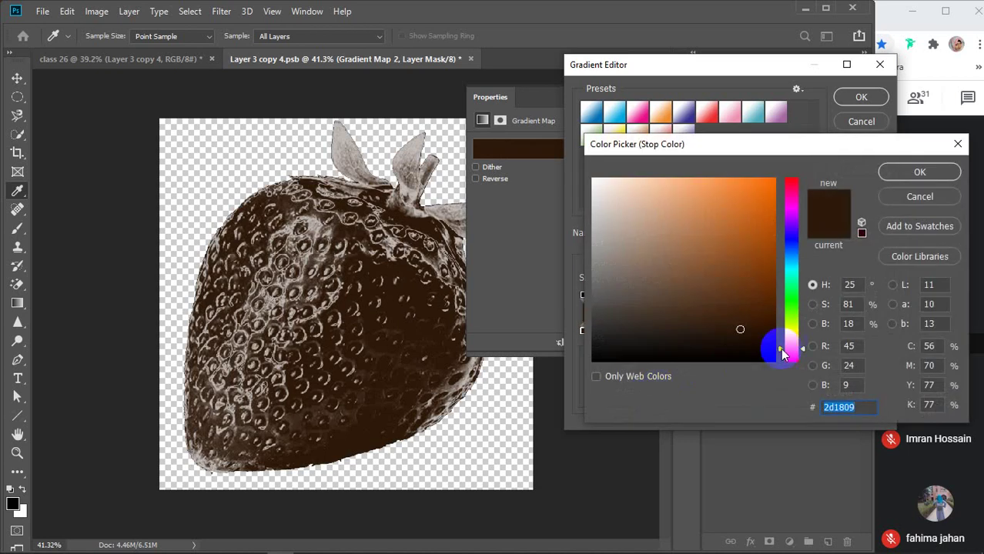
pyautogui.moveTo(772, 246); pyautogui.dragTo(776, 171)
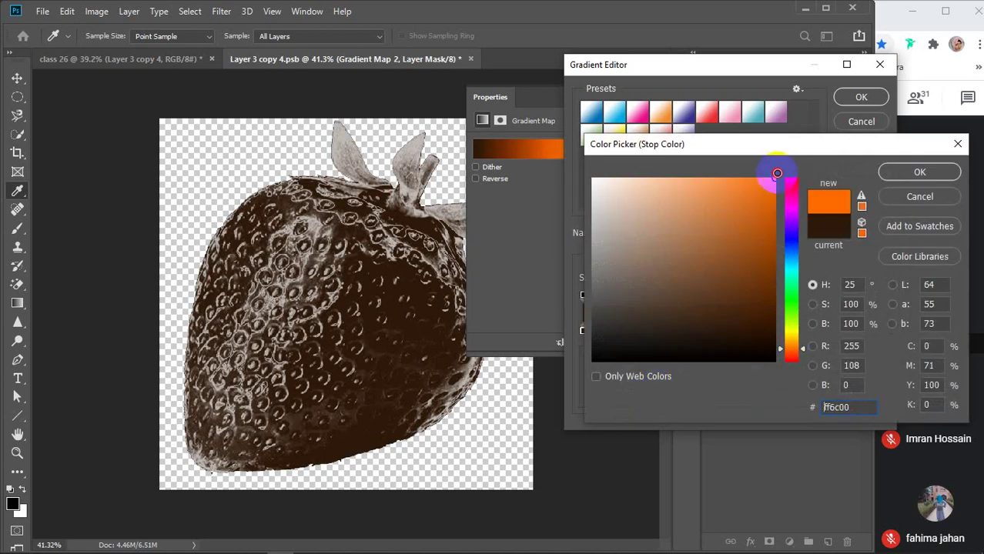
pyautogui.click(788, 345)
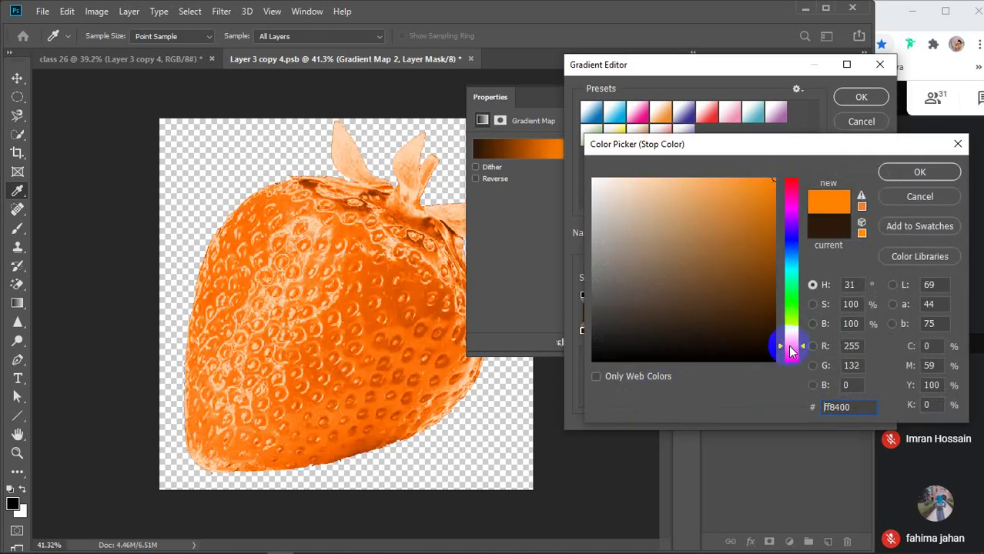
pyautogui.click(888, 171)
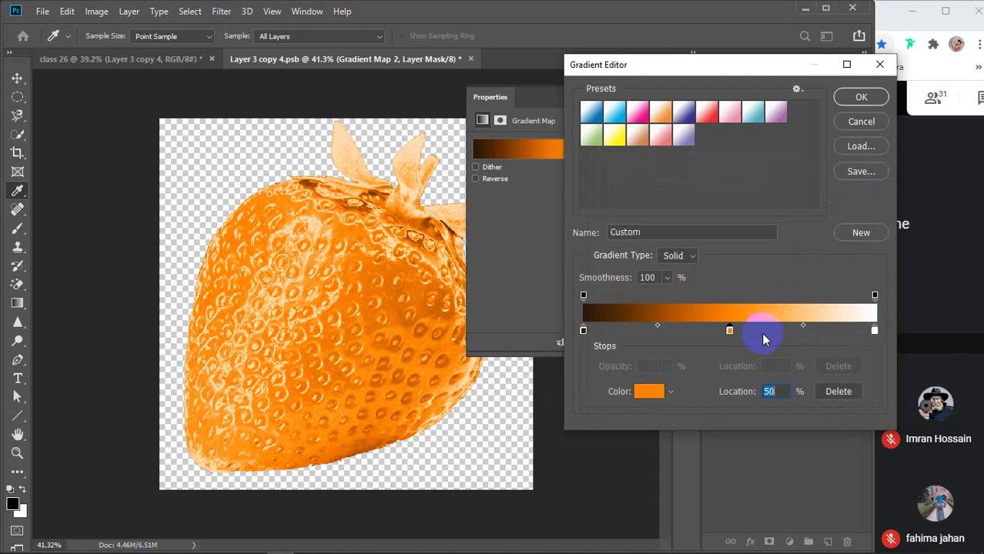
# - Set the gradient's end colour stop at 100% to the pale cream f8e5cf
pyautogui.click(655, 392)
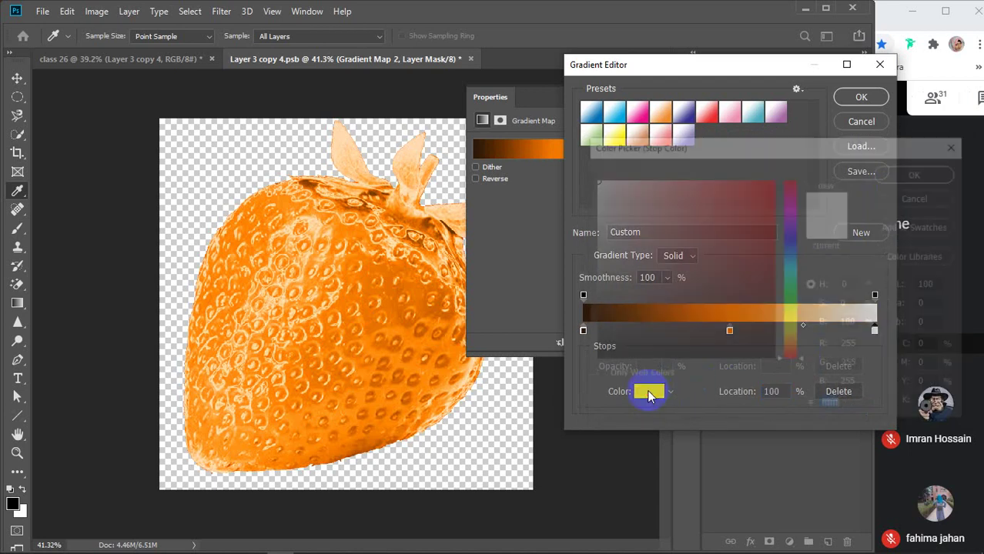
pyautogui.click(791, 339)
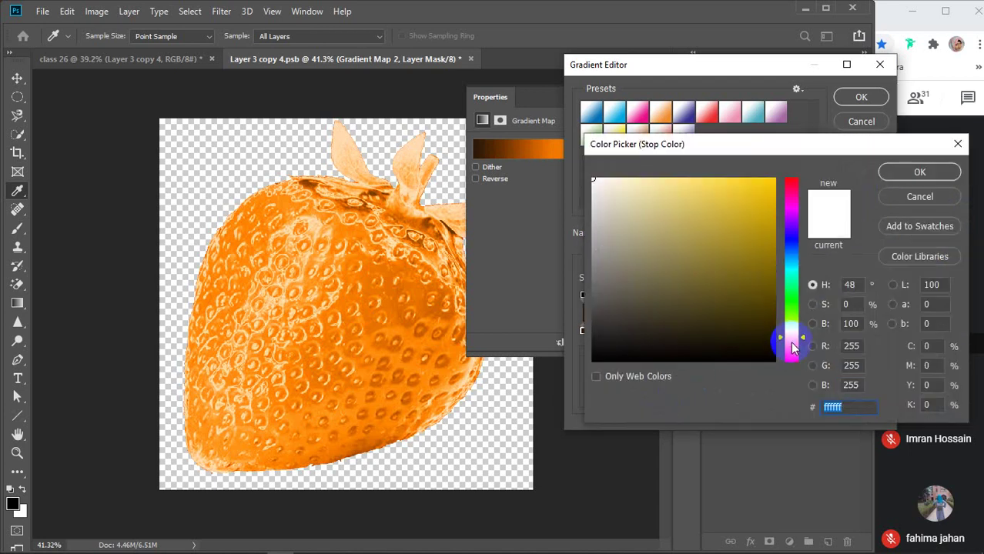
pyautogui.click(793, 344)
pyautogui.click(672, 188)
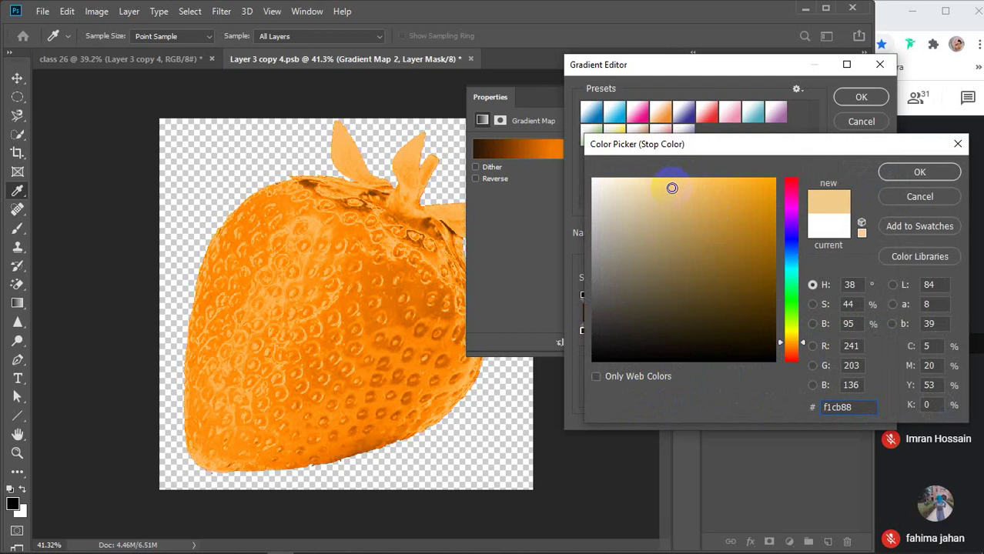
pyautogui.moveTo(690, 181); pyautogui.dragTo(707, 177)
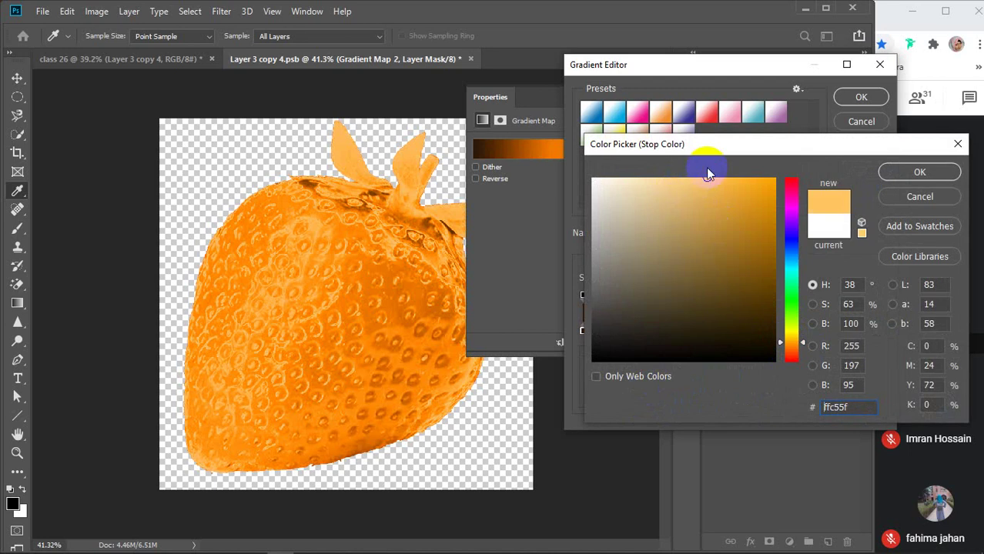
pyautogui.moveTo(790, 348); pyautogui.dragTo(791, 350)
pyautogui.click(670, 180)
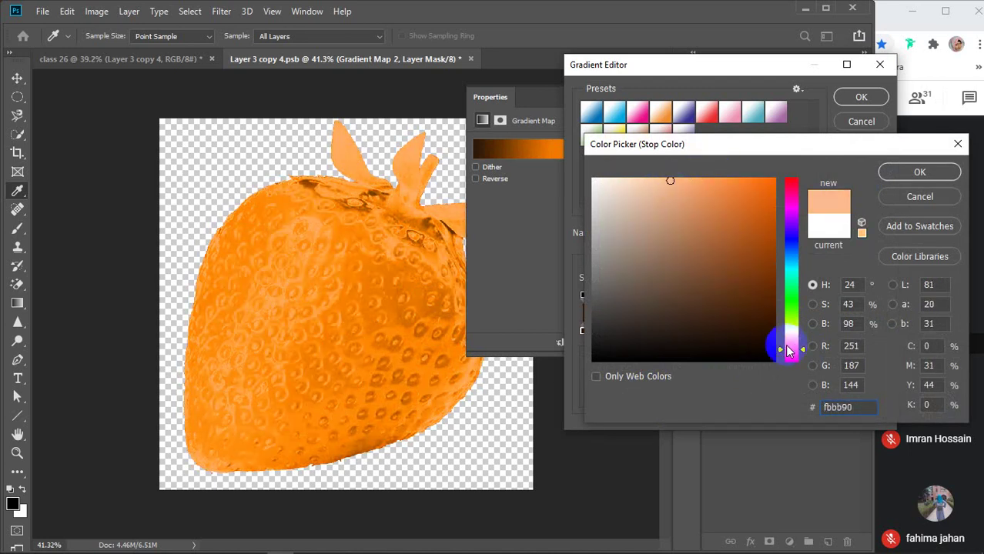
pyautogui.click(791, 346)
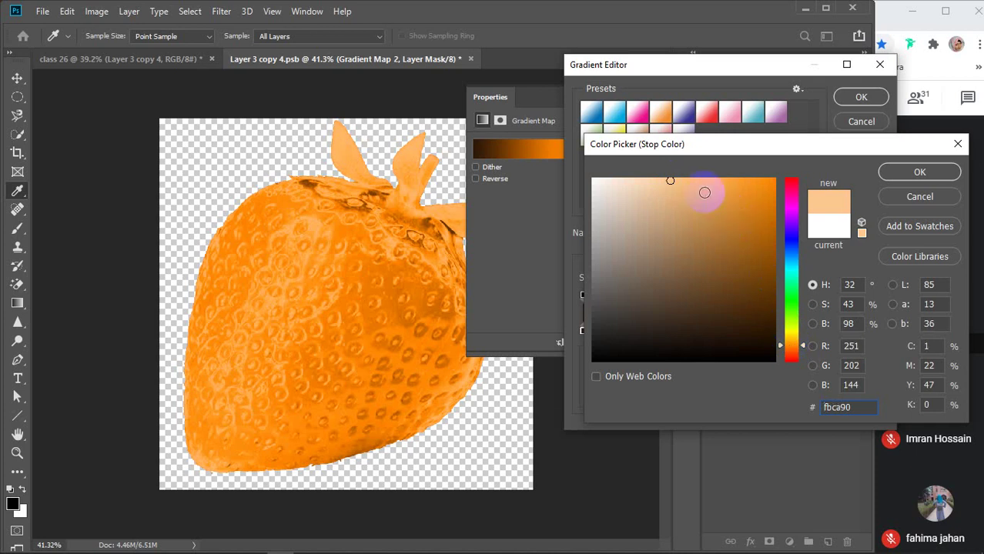
pyautogui.click(692, 202)
pyautogui.moveTo(696, 180); pyautogui.dragTo(633, 179)
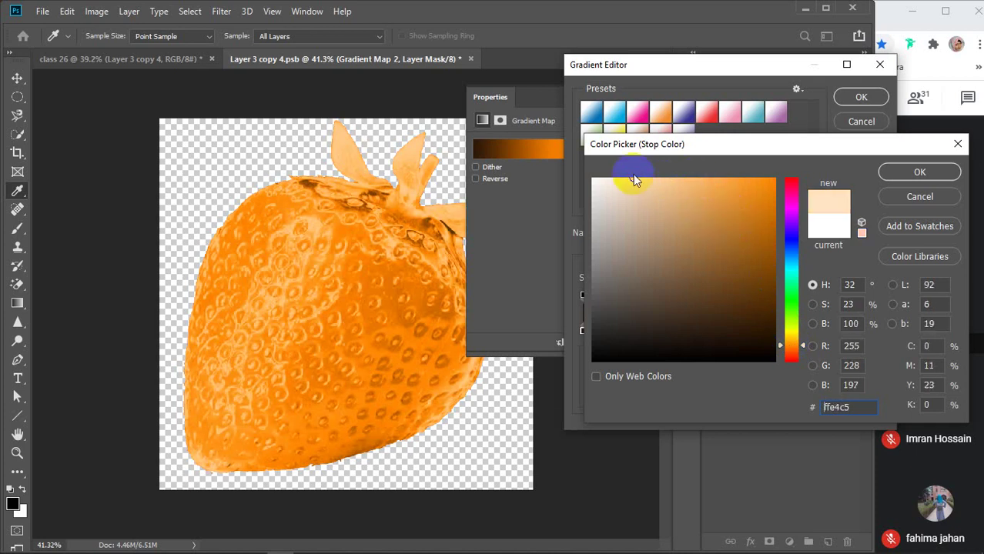
pyautogui.click(622, 184)
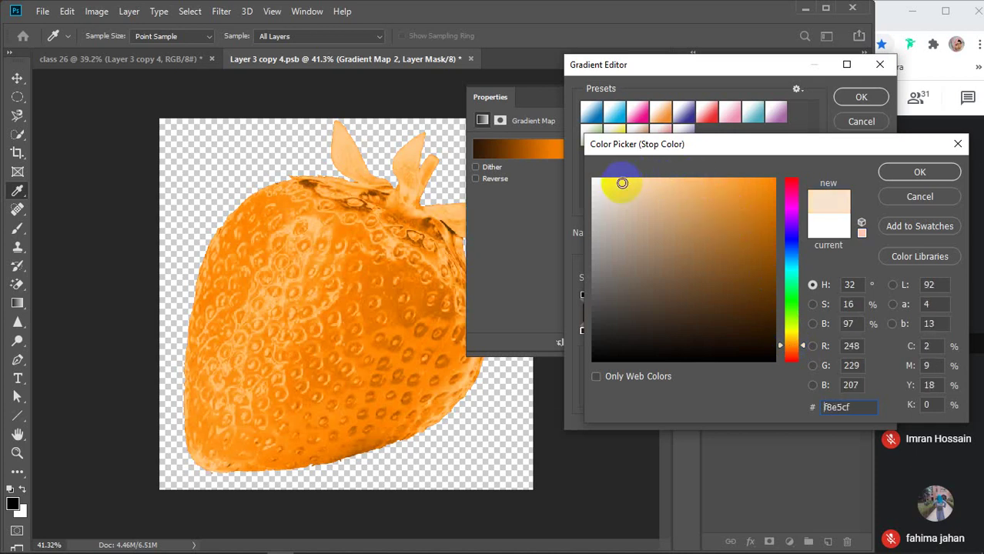
pyautogui.click(916, 172)
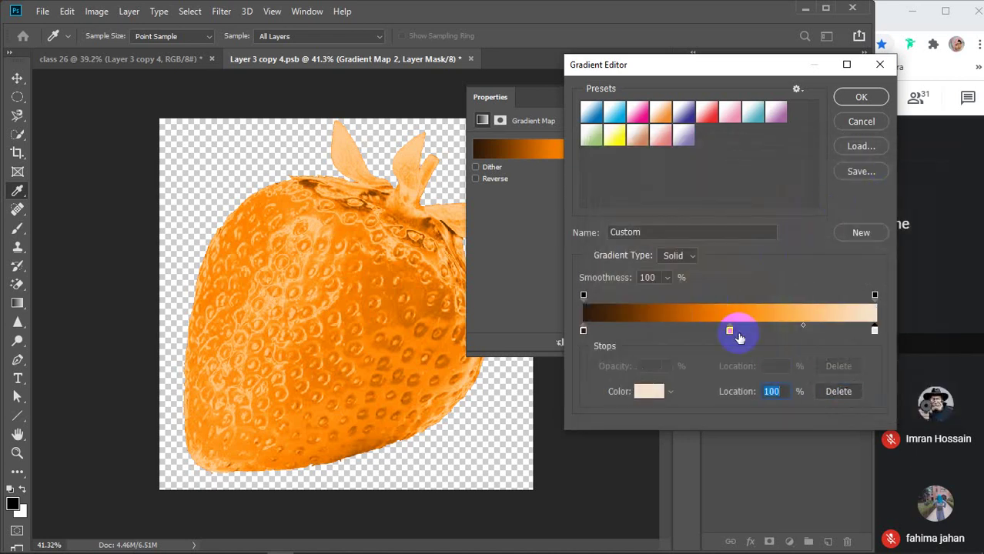
# - Change the middle colour stop at 50% to the deeper orange df6f01
pyautogui.click(649, 391)
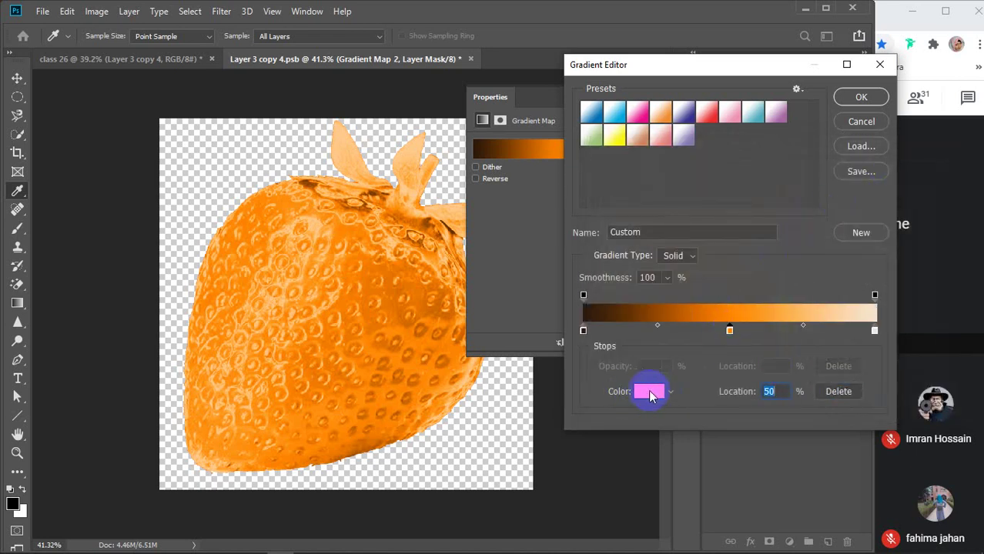
pyautogui.click(751, 195)
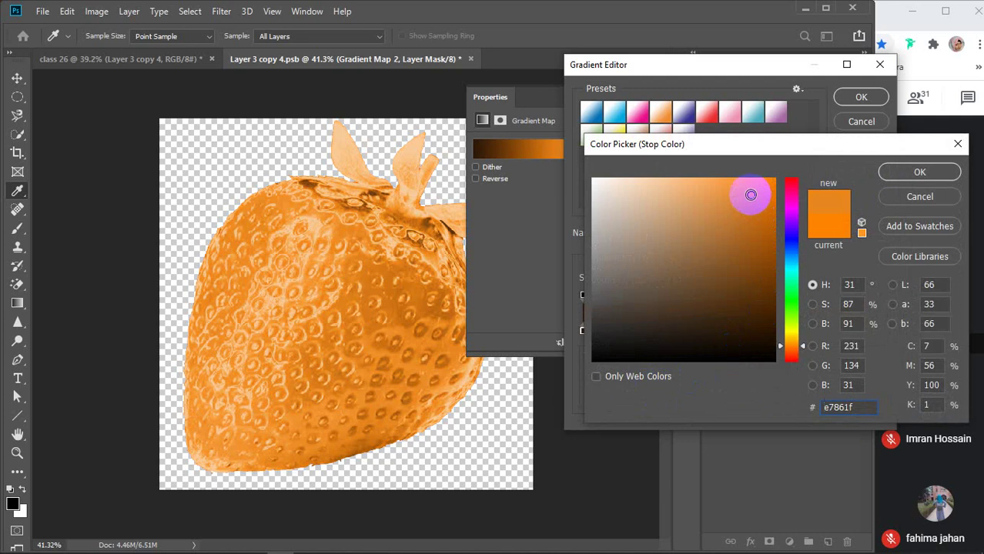
pyautogui.moveTo(747, 193); pyautogui.dragTo(789, 186)
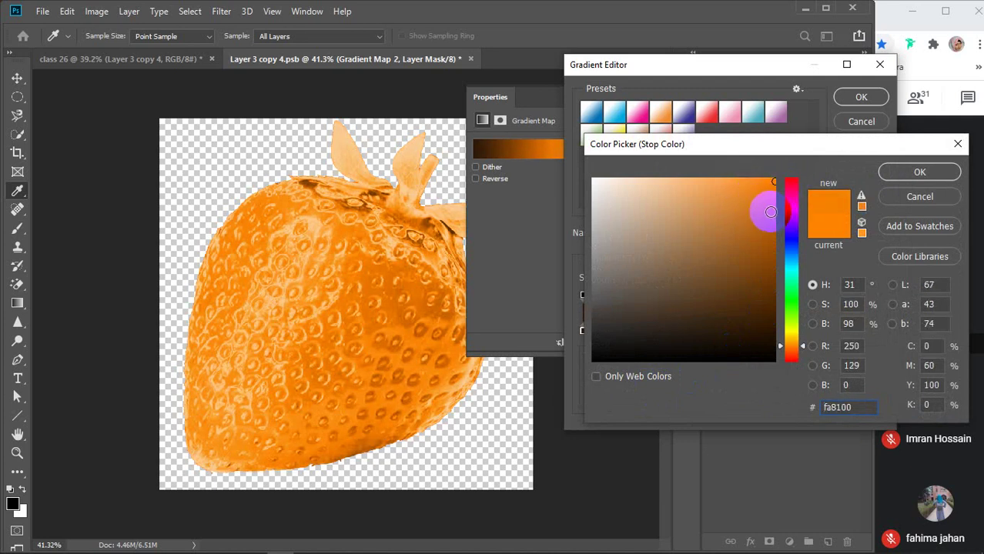
pyautogui.click(771, 212)
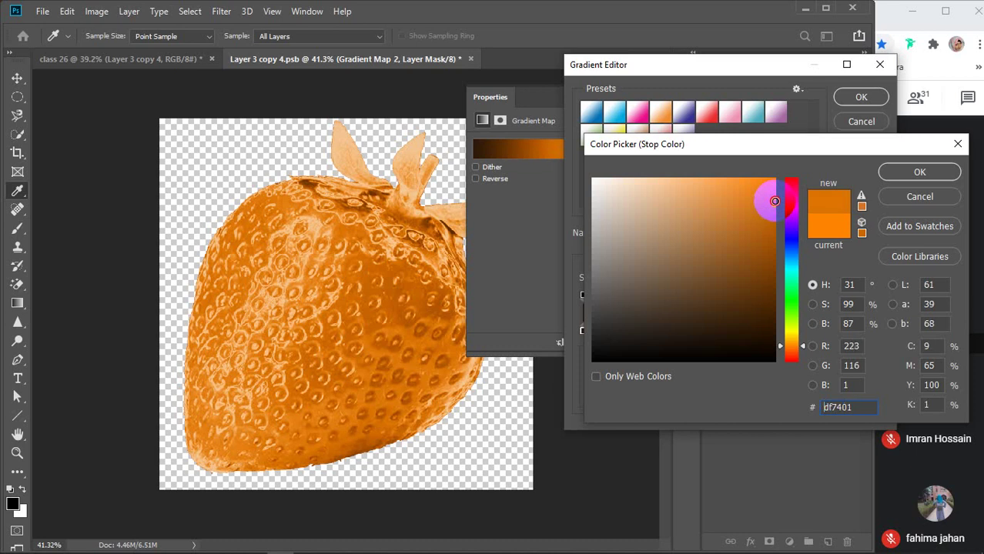
pyautogui.click(790, 344)
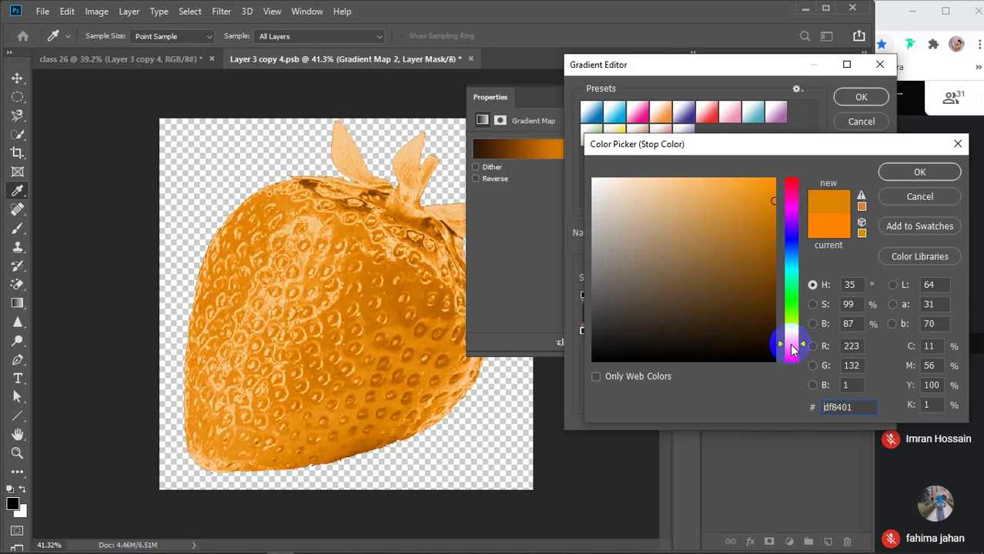
pyautogui.click(791, 347)
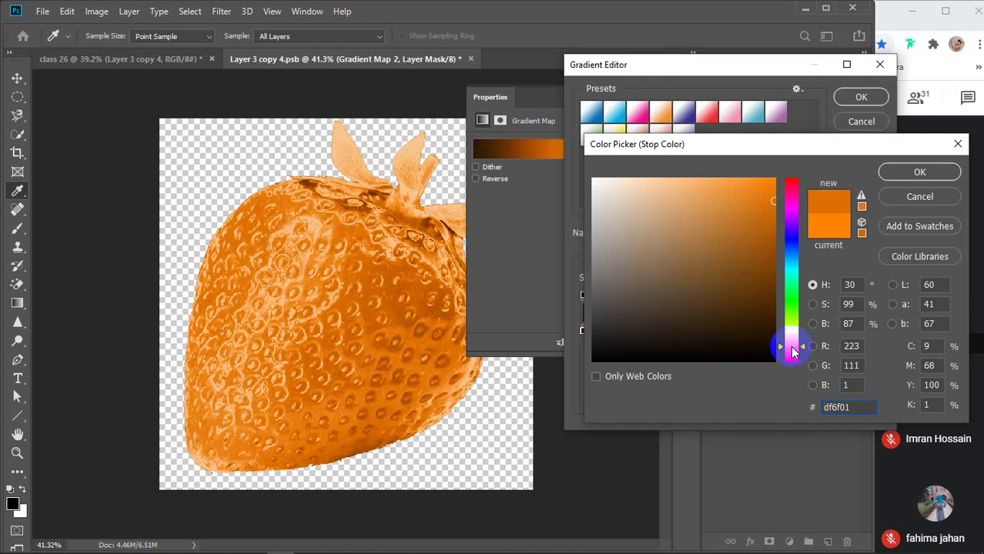
pyautogui.click(892, 172)
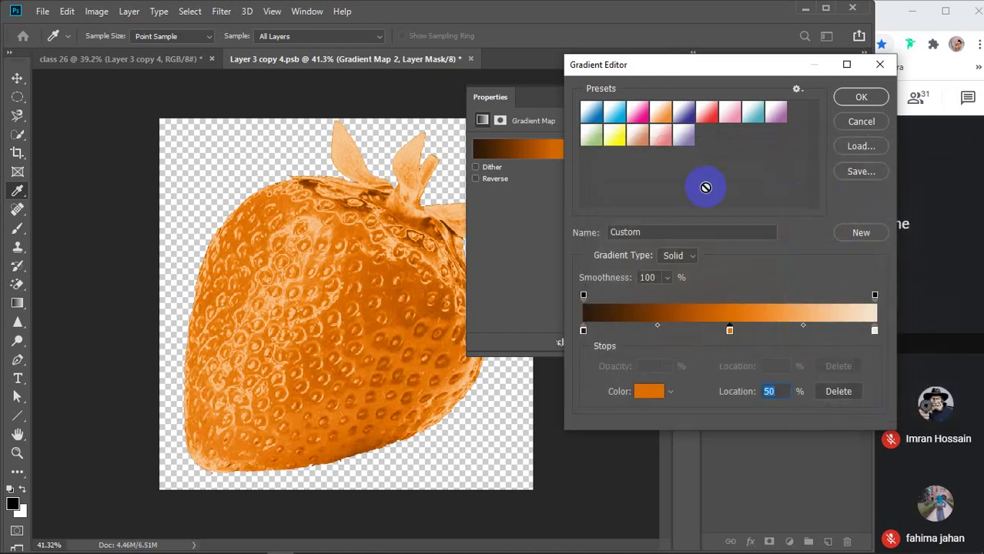
# - Set the gradient's starting colour stop at 0% to black 000000 and apply the edited gradient
pyautogui.click(655, 389)
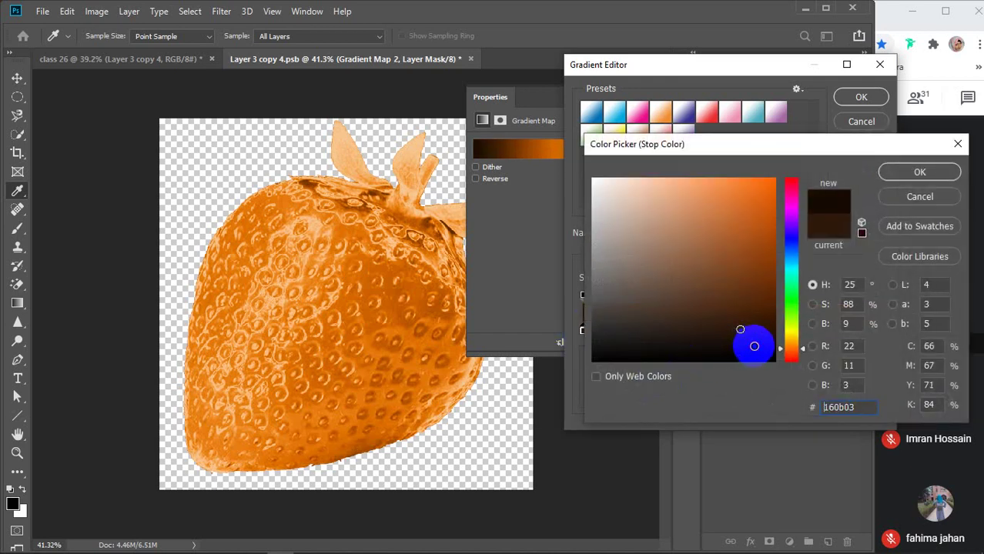
pyautogui.moveTo(756, 346); pyautogui.dragTo(773, 377)
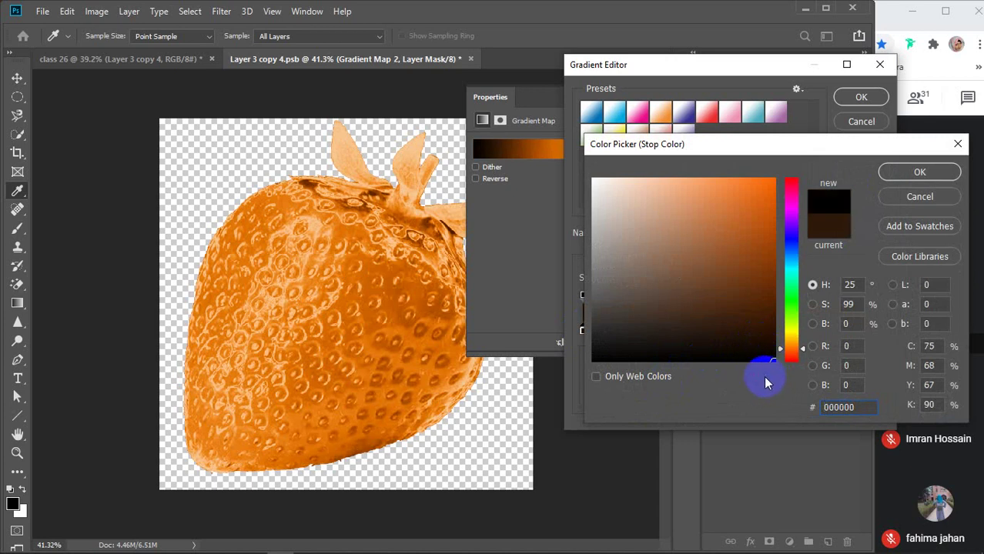
pyautogui.moveTo(714, 359); pyautogui.dragTo(709, 382)
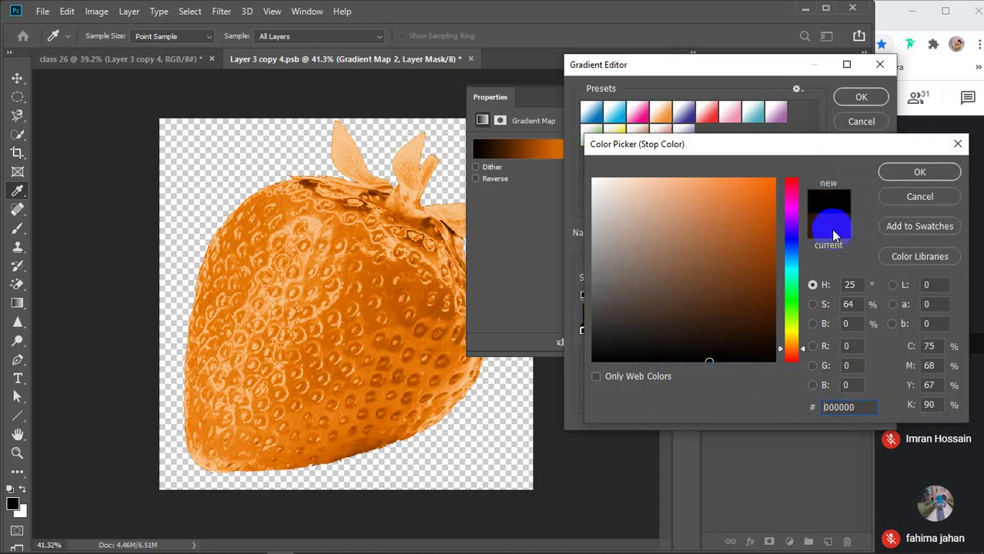
pyautogui.click(892, 174)
pyautogui.click(847, 97)
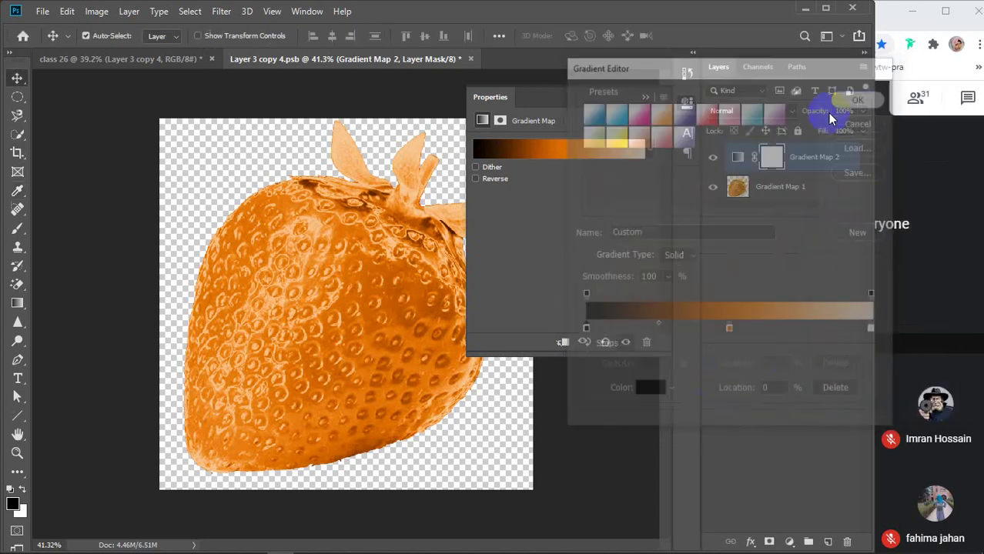
# - Merge the Gradient Map 2 adjustment with the Gradient Map 1 strawberry layer and bring the result into the class 26 document
pyautogui.click(645, 98)
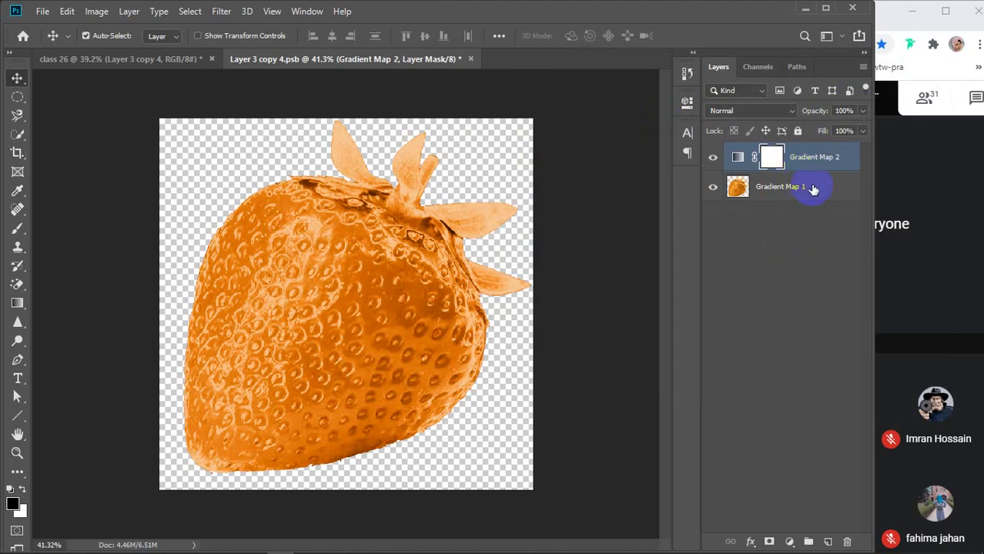
pyautogui.keyDown('shift'); pyautogui.click(814, 188); pyautogui.keyUp('shift')
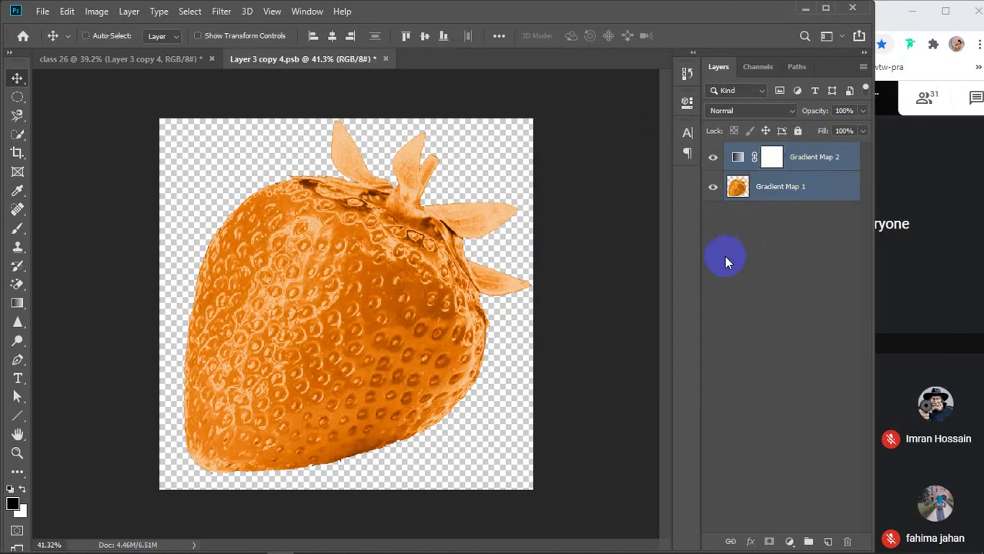
pyautogui.hotkey('ctrl', 'e')
pyautogui.moveTo(384, 330); pyautogui.dragTo(390, 286)
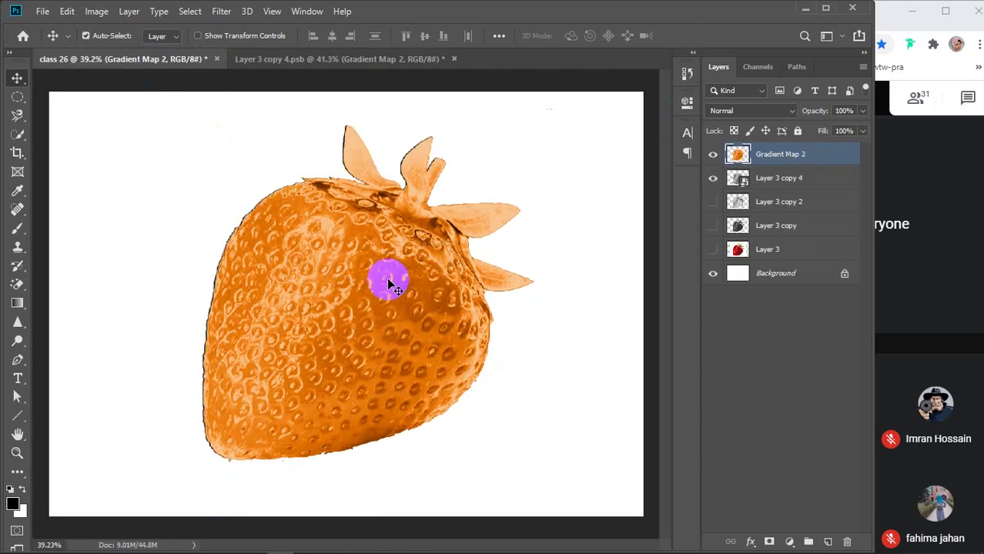
# - Align the Gradient Map 2 and Layer 3 copy 4 layers by their vertical centres and merge them
pyautogui.click(791, 180)
pyautogui.click(713, 179)
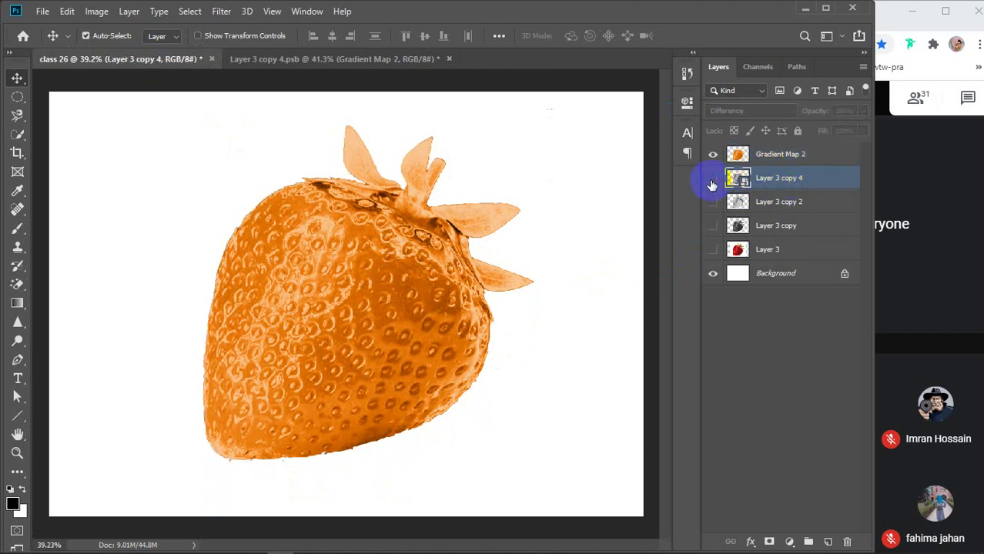
pyautogui.click(713, 179)
pyautogui.keyDown('shift'); pyautogui.click(809, 157); pyautogui.keyUp('shift')
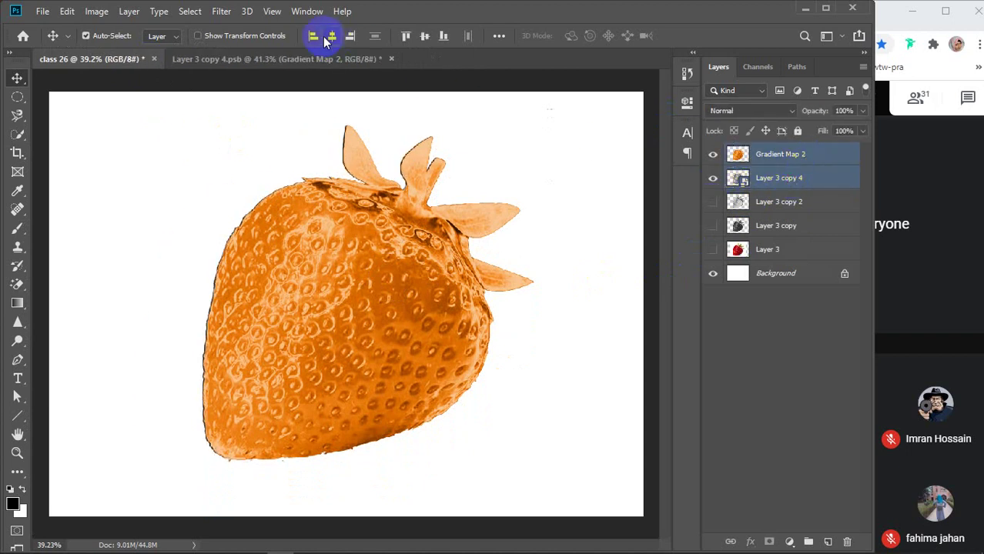
pyautogui.click(424, 36)
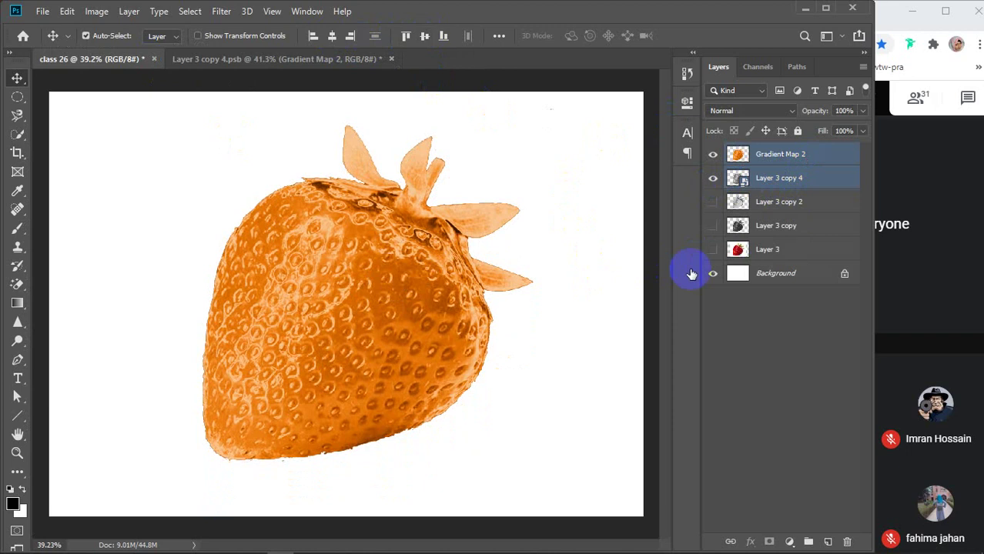
pyautogui.hotkey('ctrl', 'e')
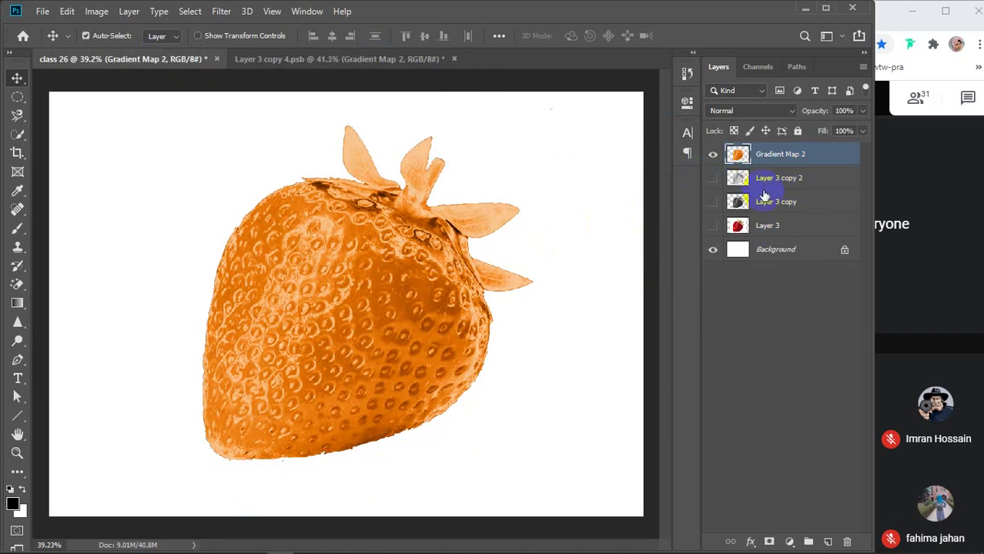
# - Show the original red strawberry on Layer 3 beneath Gradient Map 2 and compare it with the golden version
pyautogui.click(713, 154)
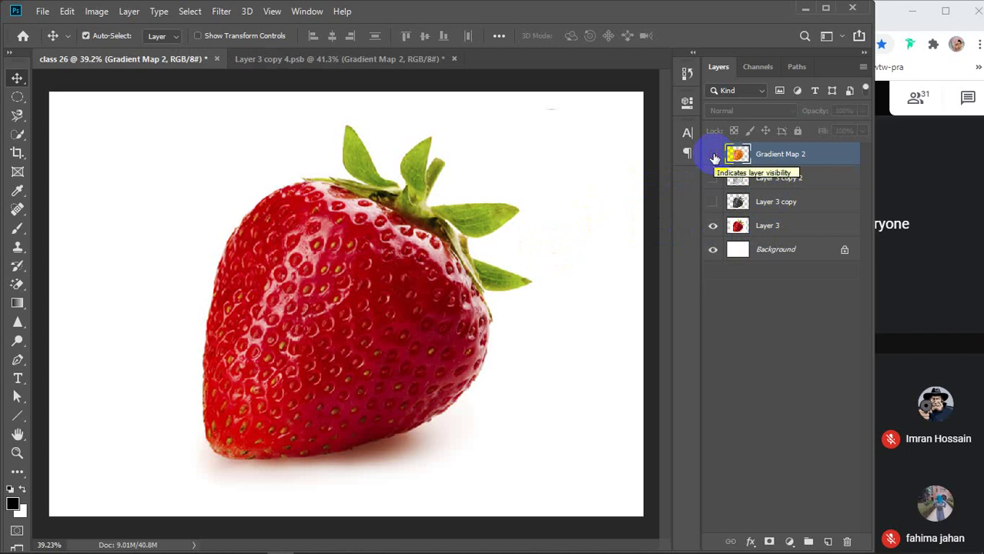
pyautogui.click(713, 155)
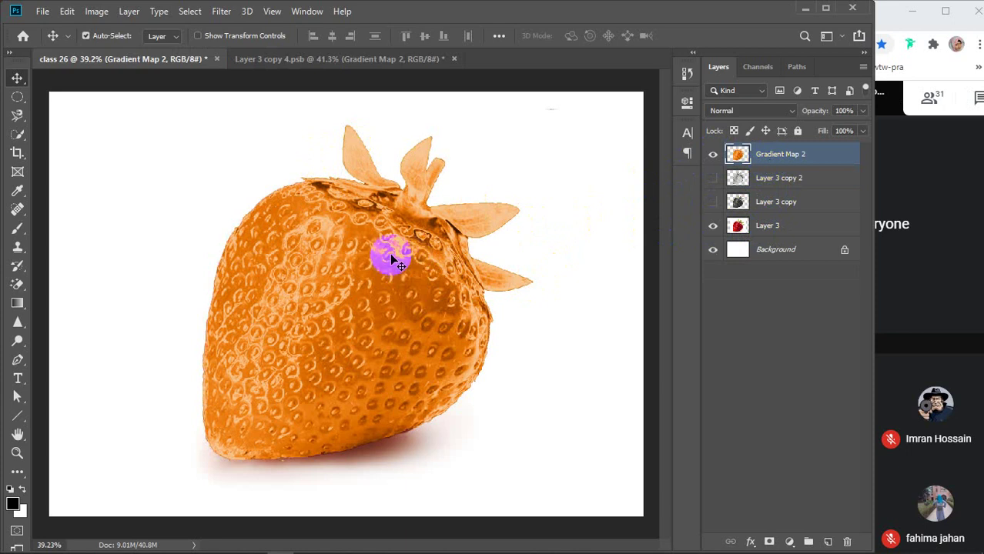
pyautogui.scroll(-1, 393, 264)
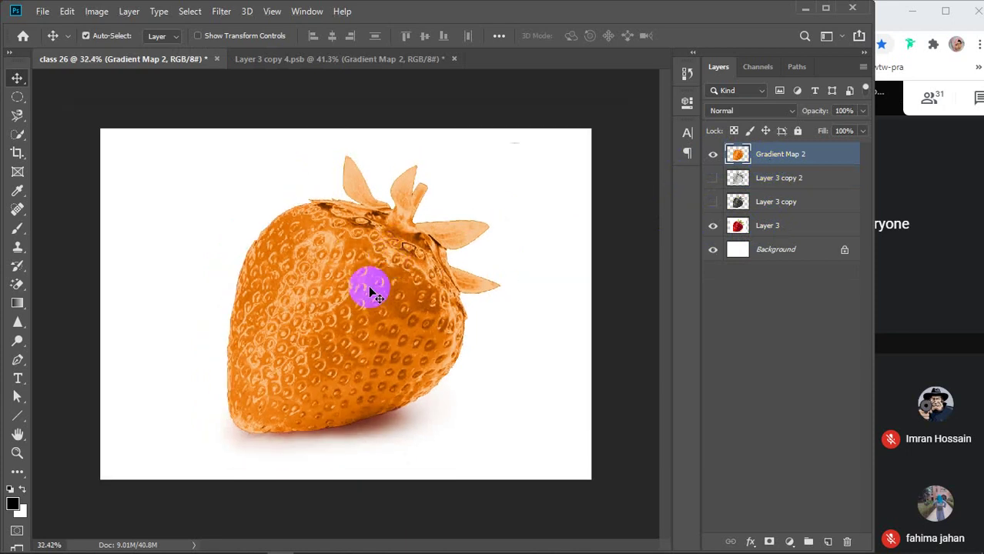
pyautogui.scroll(2, 373, 281)
pyautogui.scroll(1, 373, 285)
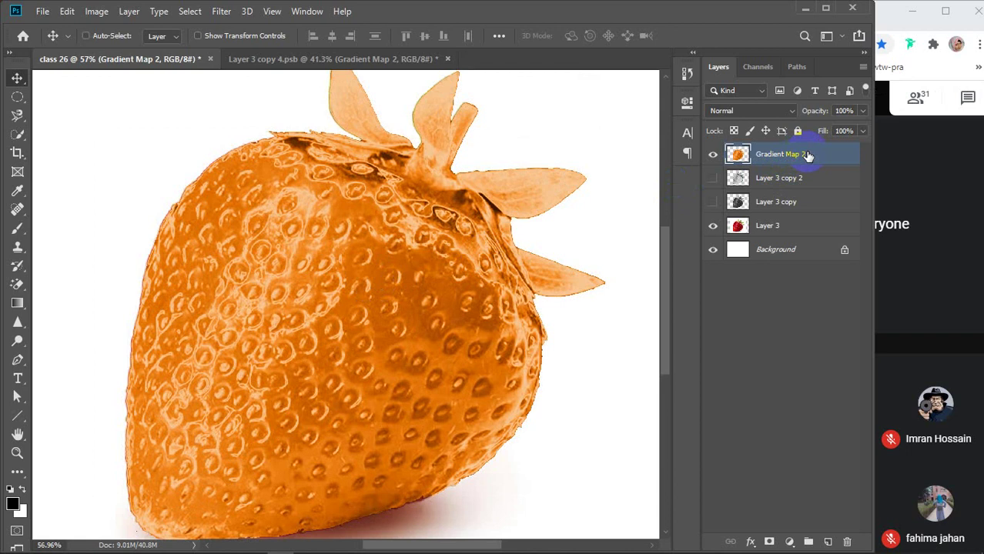
# - Duplicate the Gradient Map 2 layer, hide the original and add a layer mask to the copy
pyautogui.hotkey('ctrl', 'j')
pyautogui.click(713, 178)
pyautogui.click(799, 155)
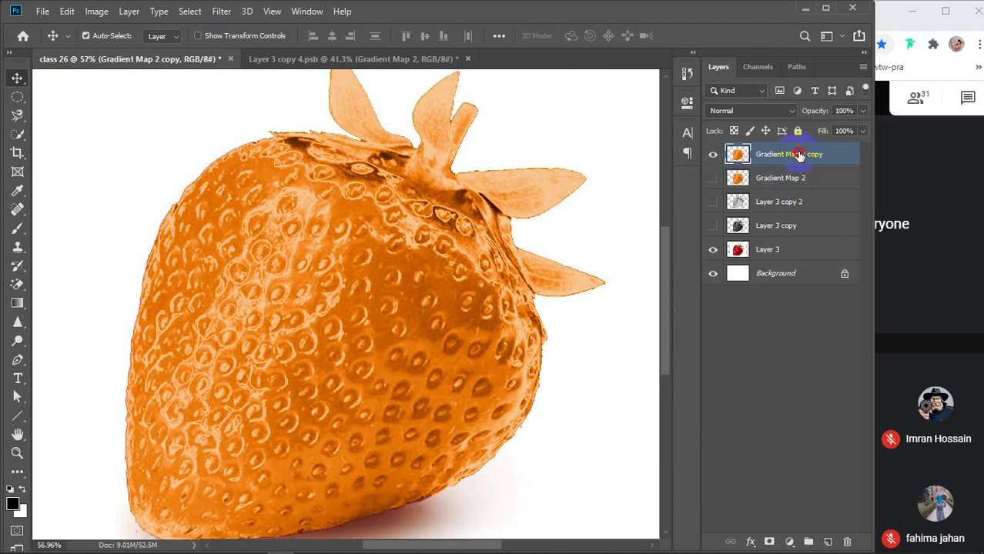
pyautogui.click(771, 541)
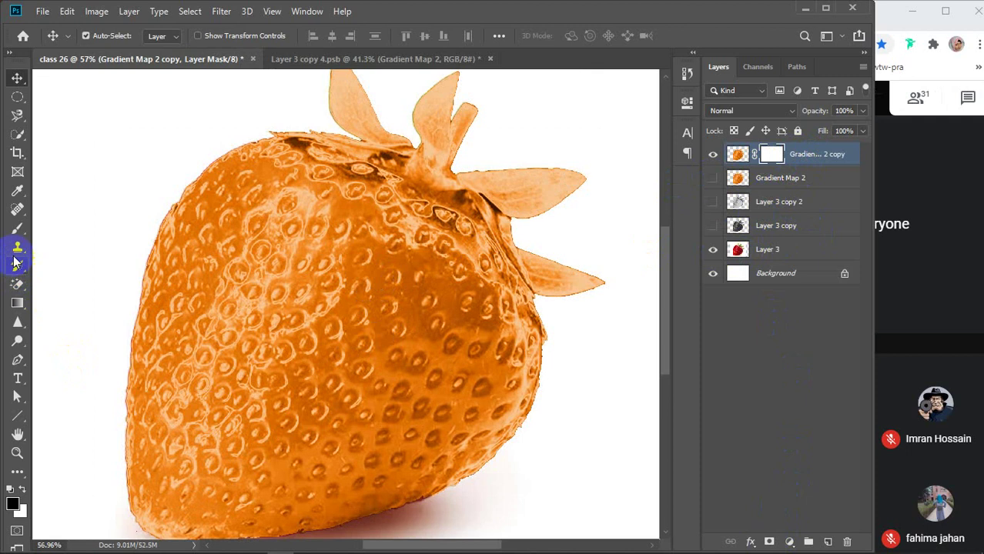
# - Enlarge the Brush to size 90 and paint black on the Gradient Map 2 copy mask to restore the upper right leaf's green
pyautogui.click(17, 230)
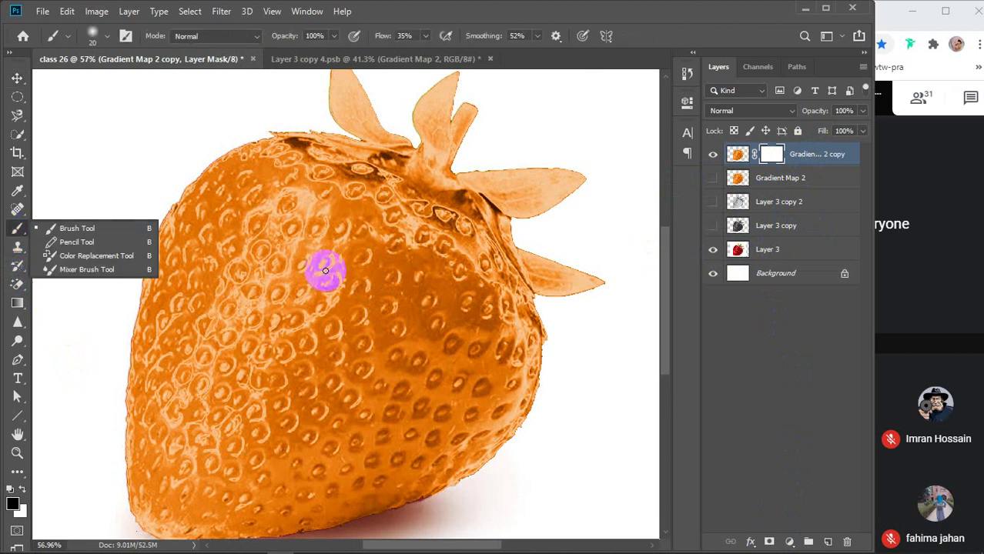
pyautogui.press(']')
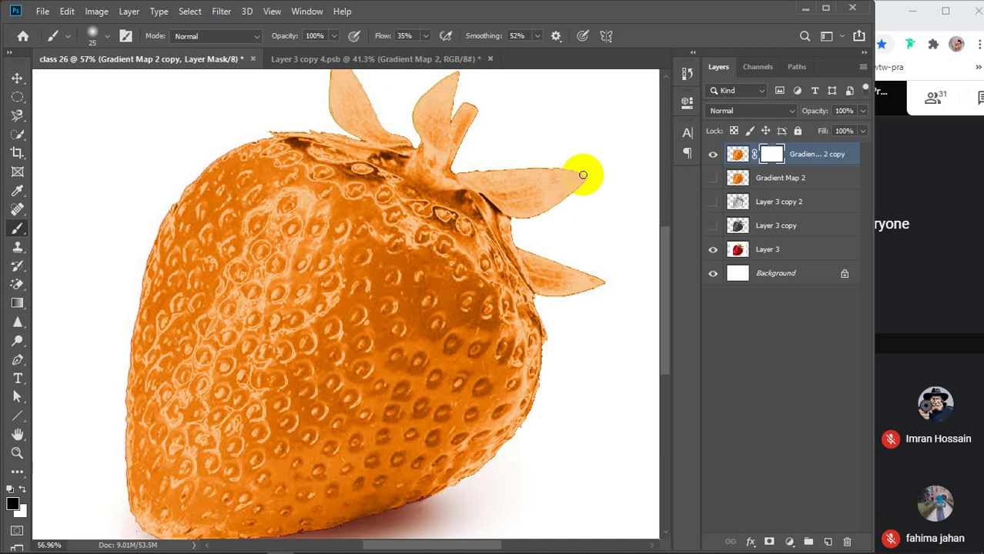
pyautogui.press(']')
pyautogui.press(']')
pyautogui.press(']')
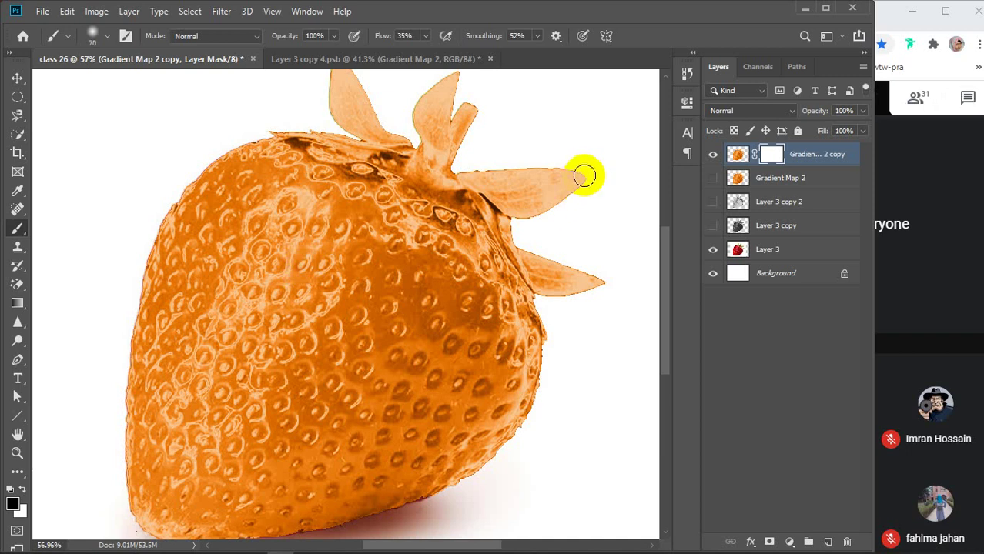
pyautogui.moveTo(585, 176)
pyautogui.mouseDown()
pyautogui.moveTo(567, 176)
pyautogui.moveTo(593, 194)
pyautogui.moveTo(521, 158)
pyautogui.moveTo(592, 219)
pyautogui.moveTo(492, 160)
pyautogui.moveTo(579, 200)
pyautogui.mouseUp()
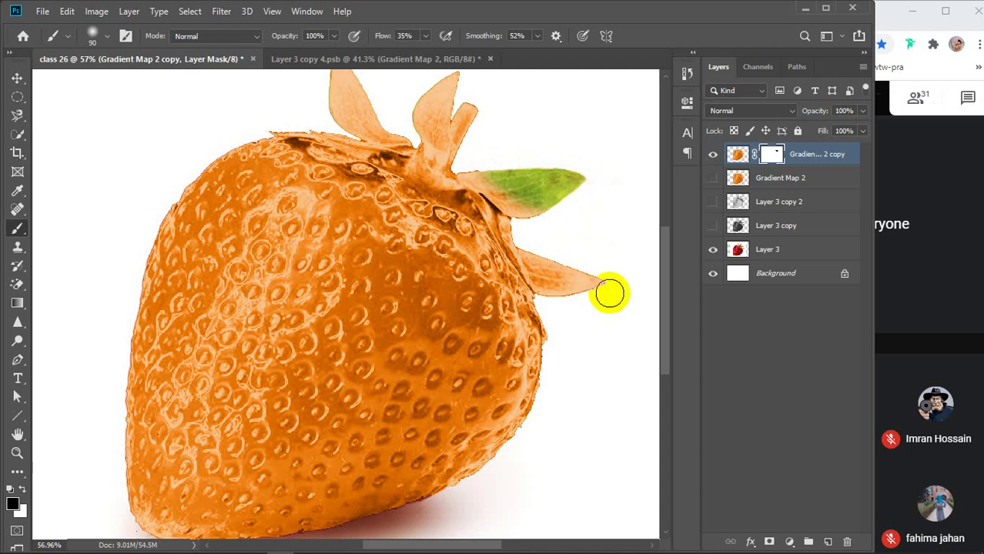
# - Paint black on the mask over the lower right leaf, the upper leaves and the stem to restore their natural green
pyautogui.scroll(4, 609, 292)
pyautogui.moveTo(595, 281)
pyautogui.mouseDown()
pyautogui.moveTo(541, 218)
pyautogui.moveTo(612, 273)
pyautogui.moveTo(546, 285)
pyautogui.moveTo(501, 263)
pyautogui.moveTo(497, 229)
pyautogui.moveTo(544, 251)
pyautogui.moveTo(507, 255)
pyautogui.moveTo(485, 227)
pyautogui.moveTo(475, 187)
pyautogui.moveTo(488, 193)
pyautogui.moveTo(466, 209)
pyautogui.moveTo(503, 282)
pyautogui.mouseUp()
pyautogui.press('space')
pyautogui.moveTo(501, 169); pyautogui.dragTo(515, 367)
pyautogui.moveTo(539, 310)
pyautogui.mouseDown()
pyautogui.moveTo(461, 319)
pyautogui.moveTo(374, 258)
pyautogui.moveTo(368, 198)
pyautogui.moveTo(392, 129)
pyautogui.moveTo(328, 233)
pyautogui.moveTo(314, 209)
pyautogui.moveTo(347, 94)
pyautogui.moveTo(318, 121)
pyautogui.moveTo(293, 172)
pyautogui.moveTo(339, 216)
pyautogui.moveTo(319, 208)
pyautogui.moveTo(327, 181)
pyautogui.mouseUp()
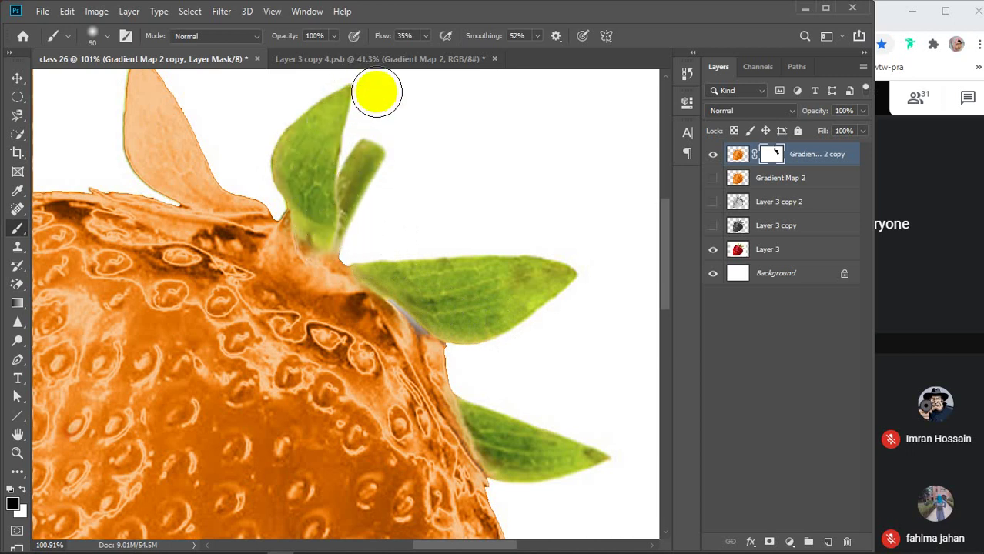
pyautogui.moveTo(285, 138)
pyautogui.mouseDown()
pyautogui.moveTo(342, 183)
pyautogui.moveTo(430, 225)
pyautogui.moveTo(292, 160)
pyautogui.moveTo(287, 226)
pyautogui.moveTo(303, 244)
pyautogui.moveTo(357, 273)
pyautogui.moveTo(437, 267)
pyautogui.moveTo(341, 229)
pyautogui.moveTo(288, 116)
pyautogui.moveTo(346, 248)
pyautogui.moveTo(296, 174)
pyautogui.mouseUp()
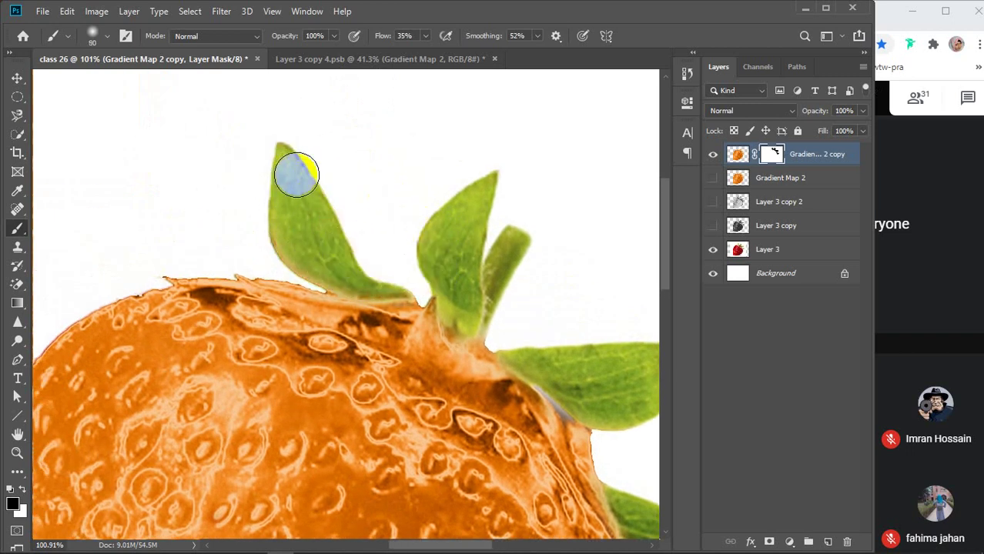
# - Paint the mask black with a size 50 brush along the green calyx where the leaves join the fruit
pyautogui.moveTo(172, 268)
pyautogui.mouseDown()
pyautogui.moveTo(367, 302)
pyautogui.moveTo(463, 299)
pyautogui.moveTo(336, 301)
pyautogui.moveTo(429, 301)
pyautogui.moveTo(421, 345)
pyautogui.moveTo(482, 360)
pyautogui.moveTo(515, 354)
pyautogui.moveTo(462, 348)
pyautogui.moveTo(559, 373)
pyautogui.moveTo(494, 372)
pyautogui.moveTo(590, 401)
pyautogui.moveTo(456, 358)
pyautogui.moveTo(368, 293)
pyautogui.moveTo(470, 323)
pyautogui.moveTo(459, 328)
pyautogui.moveTo(437, 329)
pyautogui.moveTo(497, 260)
pyautogui.mouseUp()
pyautogui.moveTo(431, 339)
pyautogui.mouseDown()
pyautogui.moveTo(356, 317)
pyautogui.moveTo(430, 352)
pyautogui.moveTo(351, 318)
pyautogui.moveTo(452, 381)
pyautogui.moveTo(509, 380)
pyautogui.moveTo(541, 398)
pyautogui.moveTo(495, 388)
pyautogui.moveTo(562, 371)
pyautogui.mouseUp()
pyautogui.moveTo(564, 297); pyautogui.dragTo(378, 156)
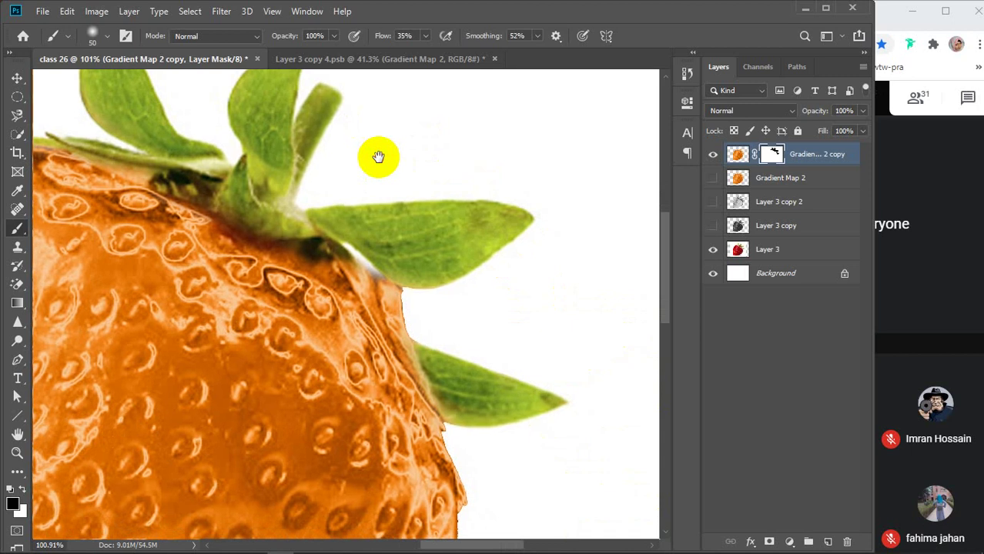
pyautogui.moveTo(363, 257)
pyautogui.mouseDown()
pyautogui.moveTo(412, 346)
pyautogui.moveTo(440, 373)
pyautogui.moveTo(380, 257)
pyautogui.moveTo(345, 253)
pyautogui.moveTo(435, 378)
pyautogui.mouseUp()
pyautogui.moveTo(462, 346)
pyautogui.mouseDown()
pyautogui.moveTo(409, 310)
pyautogui.moveTo(433, 378)
pyautogui.moveTo(526, 430)
pyautogui.moveTo(536, 338)
pyautogui.mouseUp()
pyautogui.scroll(-5, 536, 337)
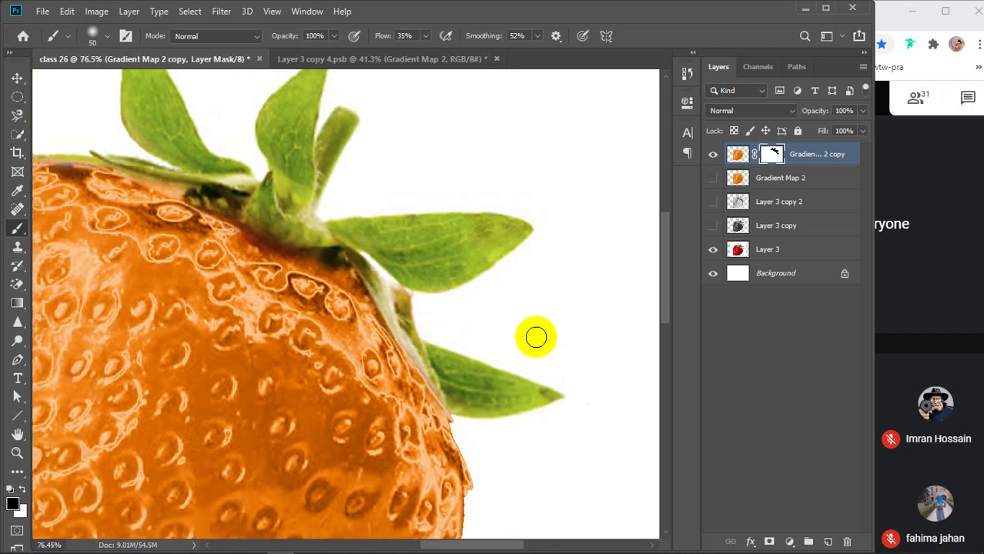
pyautogui.scroll(-2, 531, 336)
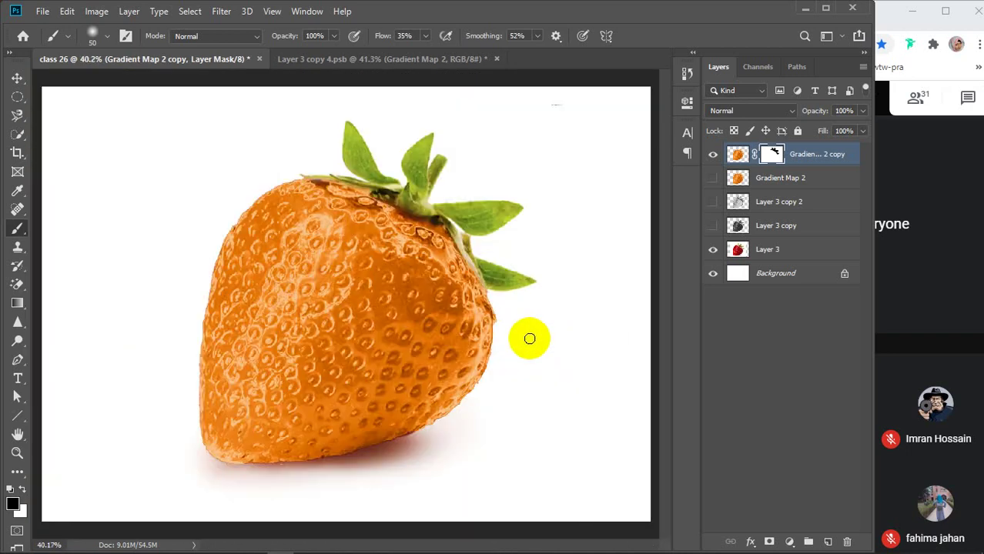
# - Try to reveal the original red seeds by dabbing black on the mask over individual seeds in the strawberry's body
pyautogui.scroll(3, 380, 406)
pyautogui.scroll(2, 380, 406)
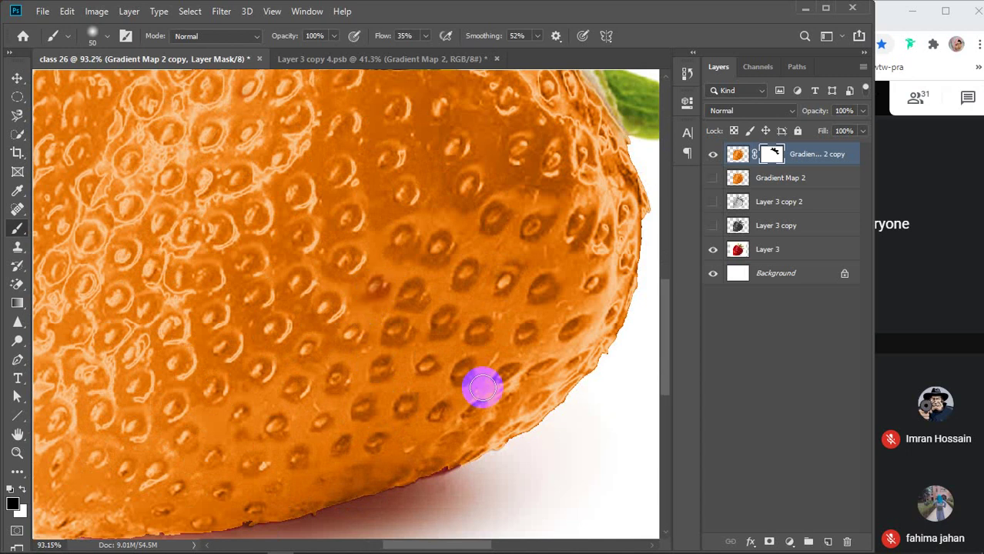
pyautogui.click(346, 259)
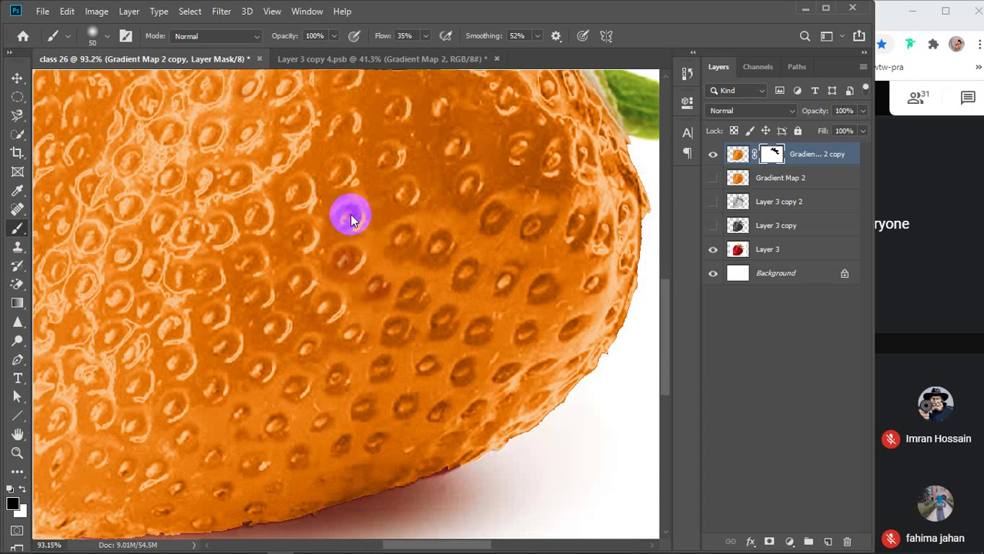
pyautogui.click(334, 170)
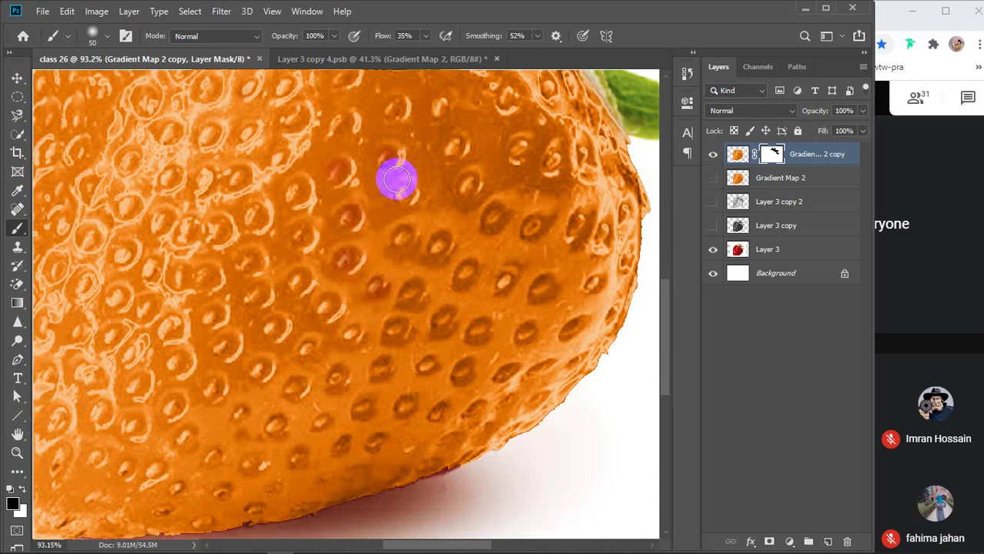
pyautogui.scroll(-3, 440, 257)
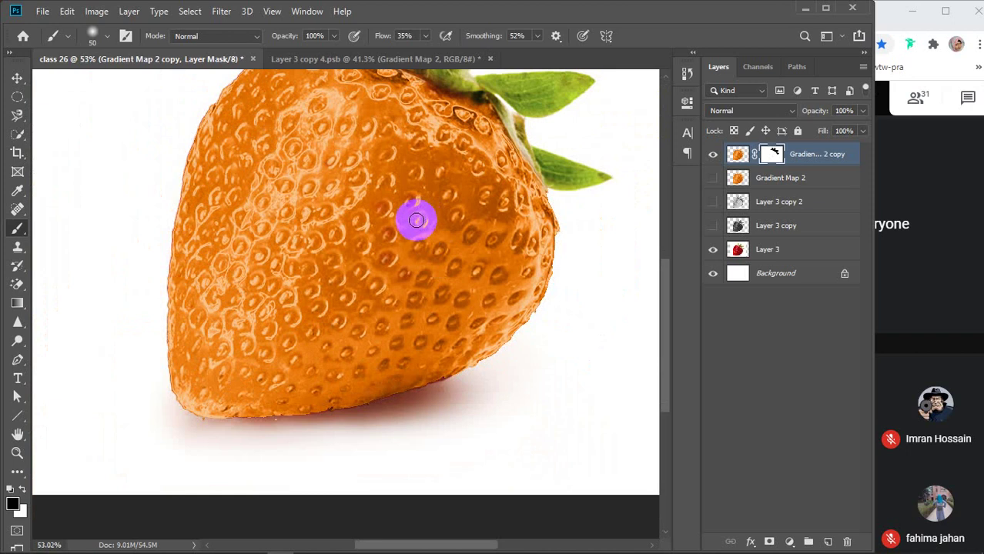
pyautogui.click(417, 222)
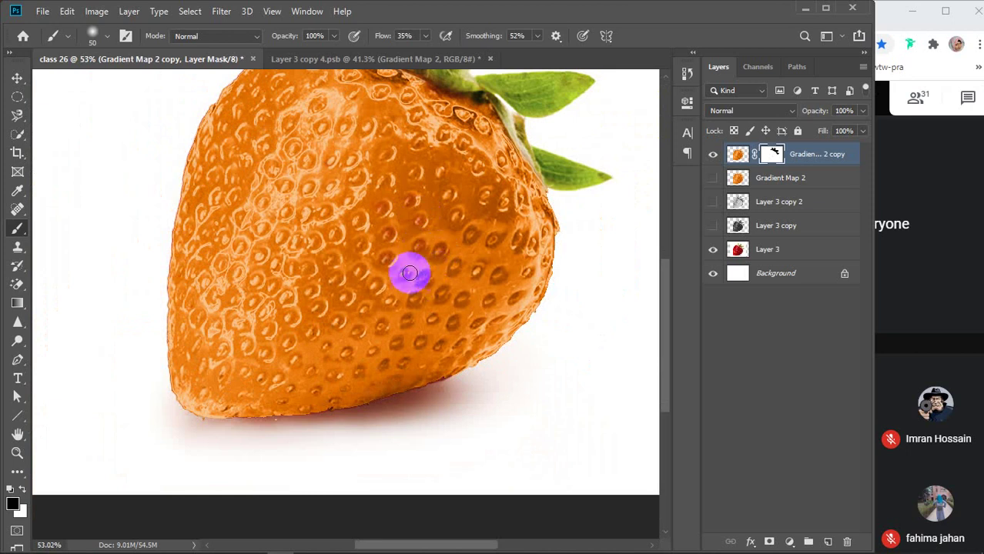
pyautogui.moveTo(410, 274)
pyautogui.mouseDown()
pyautogui.moveTo(396, 271)
pyautogui.moveTo(411, 297)
pyautogui.moveTo(492, 308)
pyautogui.mouseUp()
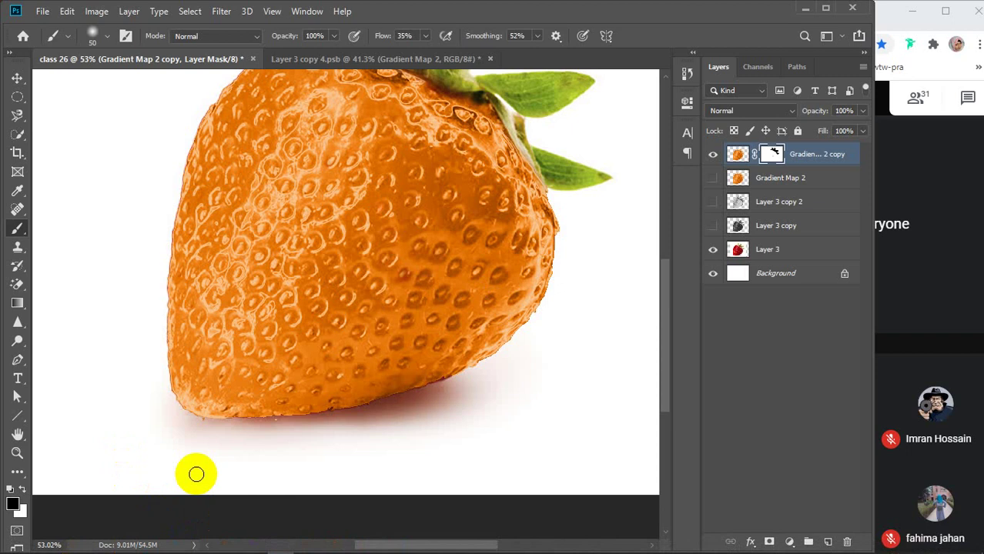
# - Compare the golden strawberry with the red original and delete the hidden Gradient Map 2, Layer 3 copy 2 and Layer 3 copy layers
pyautogui.press('v')
pyautogui.scroll(-2, 237, 462)
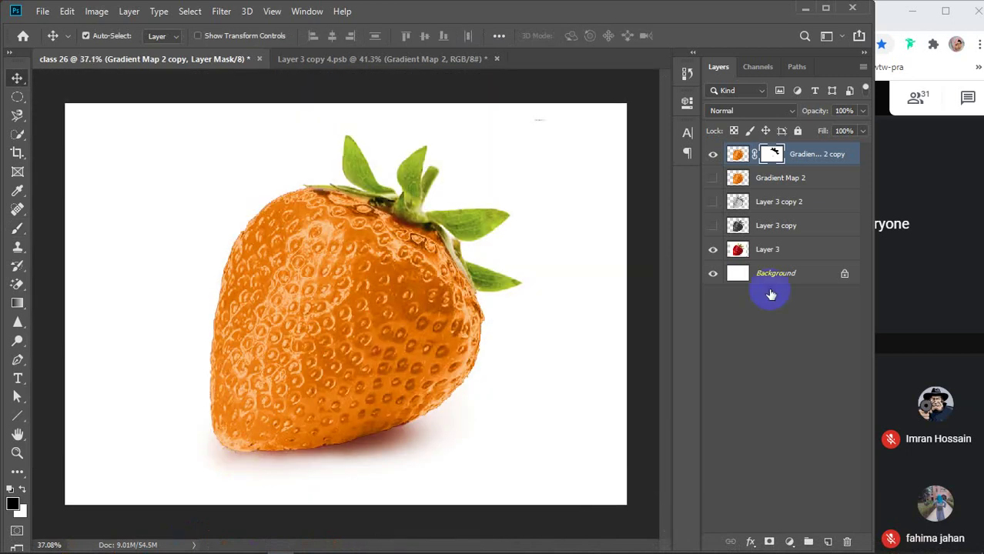
pyautogui.click(714, 155)
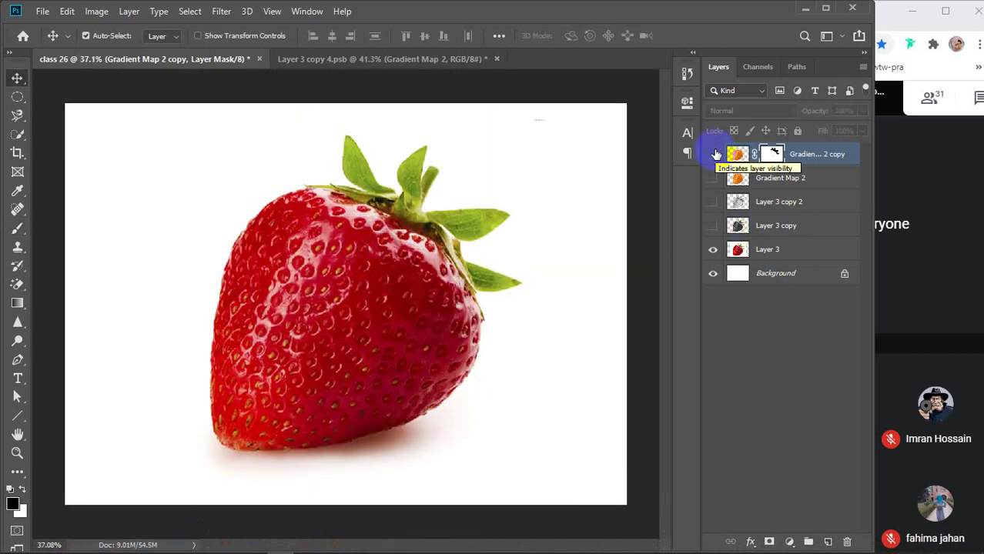
pyautogui.click(715, 155)
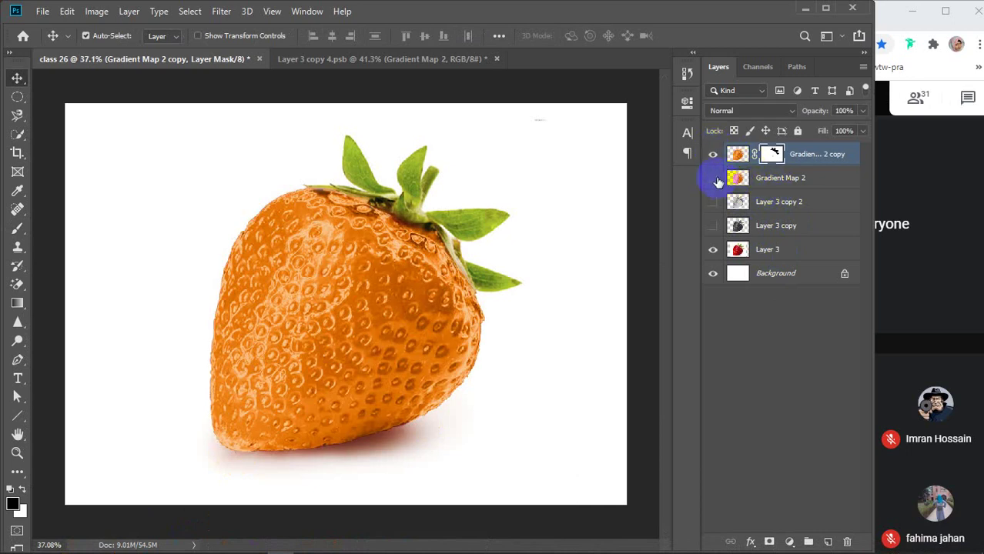
pyautogui.click(805, 180)
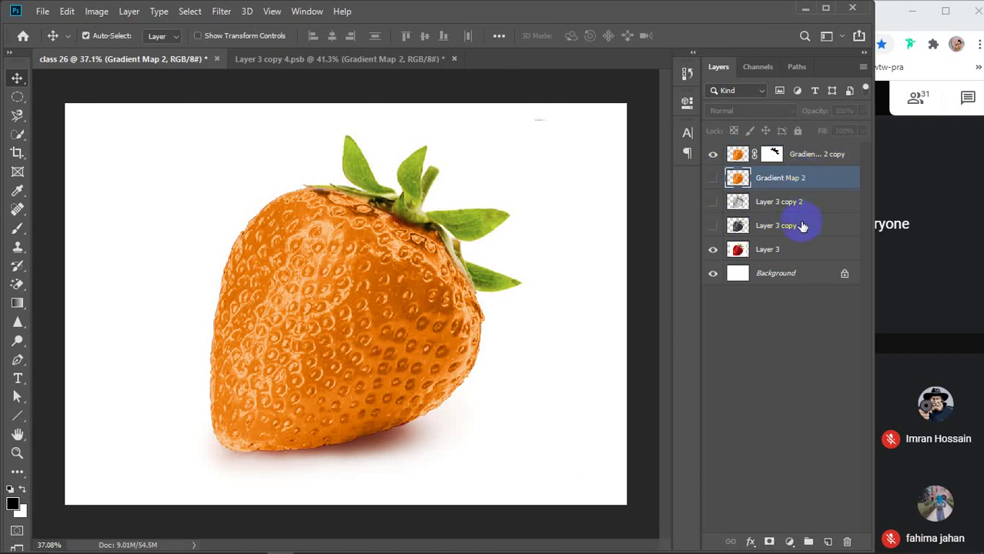
pyautogui.keyDown('shift'); pyautogui.click(778, 227); pyautogui.keyUp('shift')
pyautogui.press('Delete')
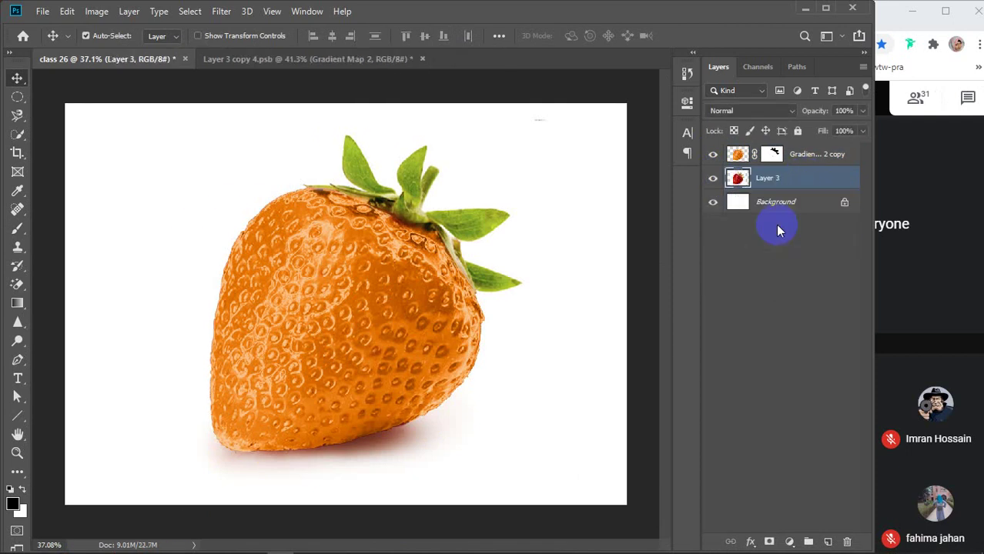
# - Merge the masked Gradient Map 2 copy layer with Layer 3
pyautogui.click(802, 156)
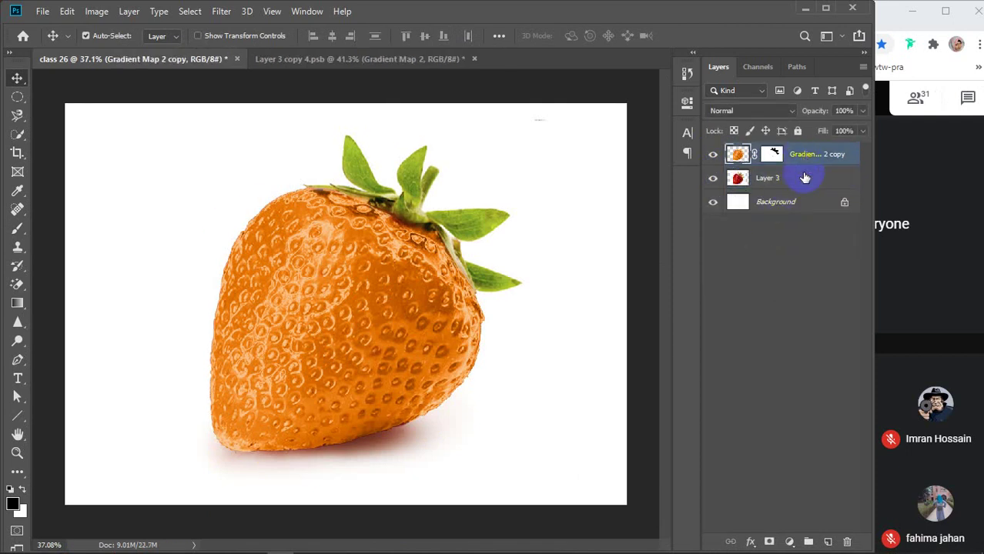
pyautogui.keyDown('shift'); pyautogui.click(805, 178); pyautogui.keyUp('shift')
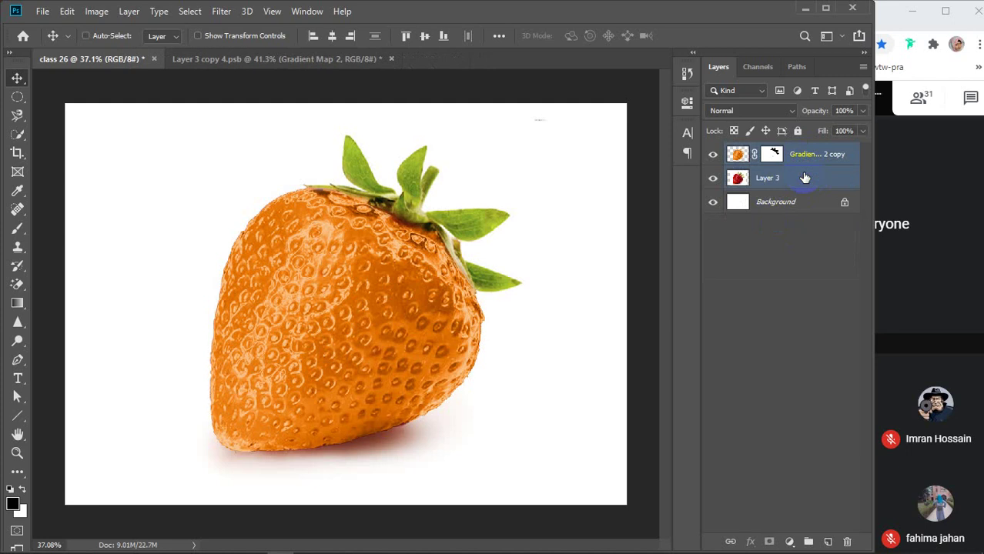
pyautogui.hotkey('ctrl', 'e')
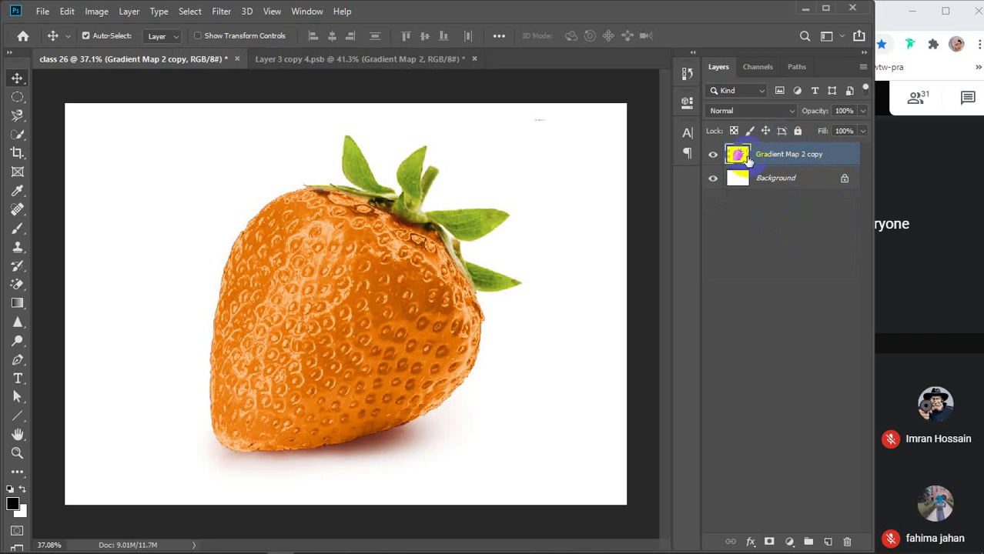
# - Hide the Background layer and erase the white area around the strawberry with the Magic Eraser at tolerance 27
pyautogui.click(713, 178)
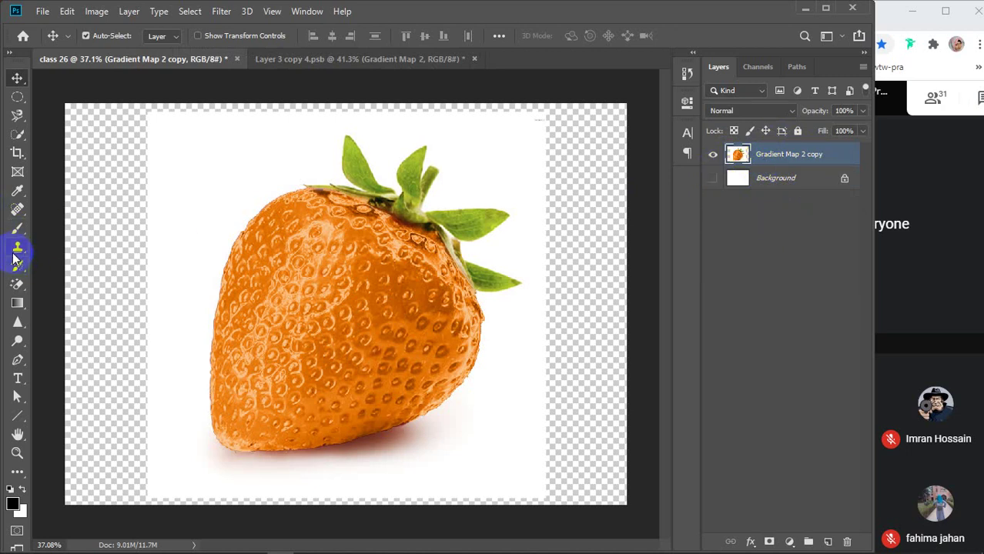
pyautogui.moveTo(17, 284)
pyautogui.mouseDown()
pyautogui.moveTo(21, 277)
pyautogui.moveTo(72, 323)
pyautogui.mouseUp()
pyautogui.click(72, 323)
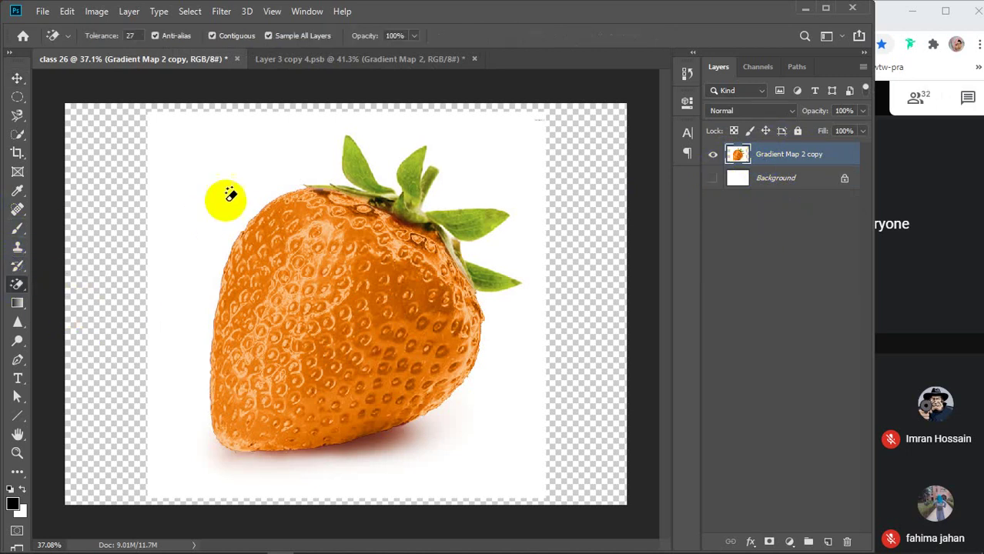
pyautogui.click(226, 207)
pyautogui.click(387, 414)
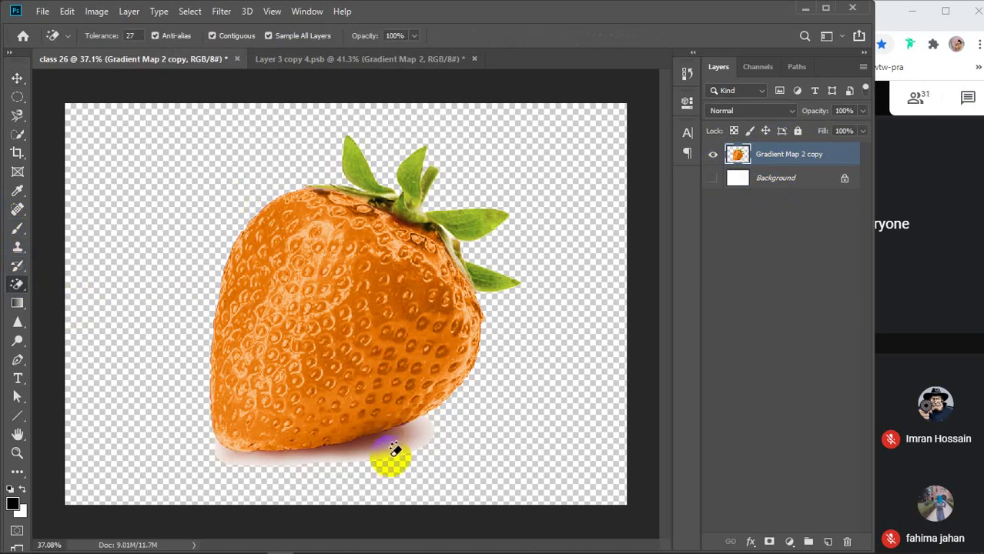
# - Erase the dark reddish shadow beneath the strawberry with the Magic Eraser
pyautogui.click(392, 451)
pyautogui.click(392, 447)
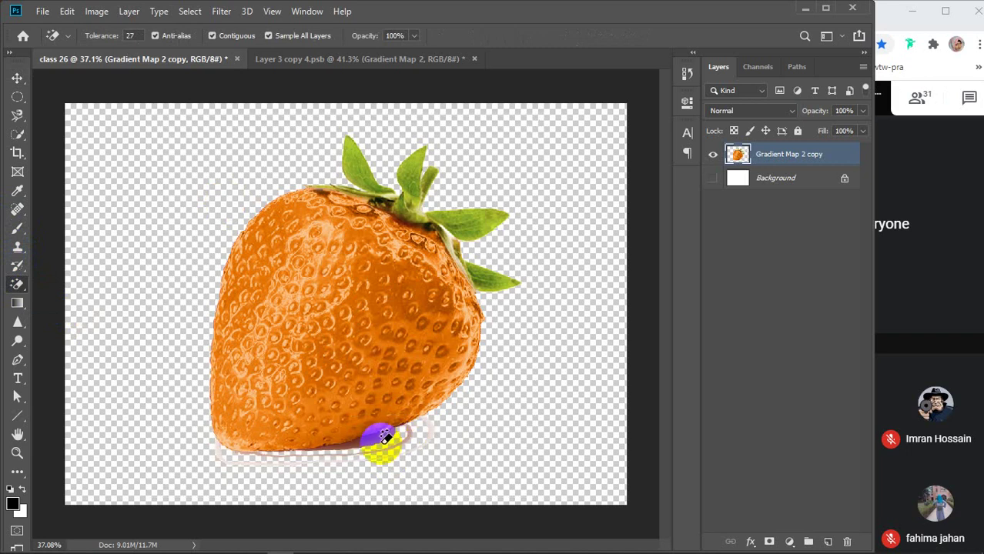
pyautogui.click(383, 439)
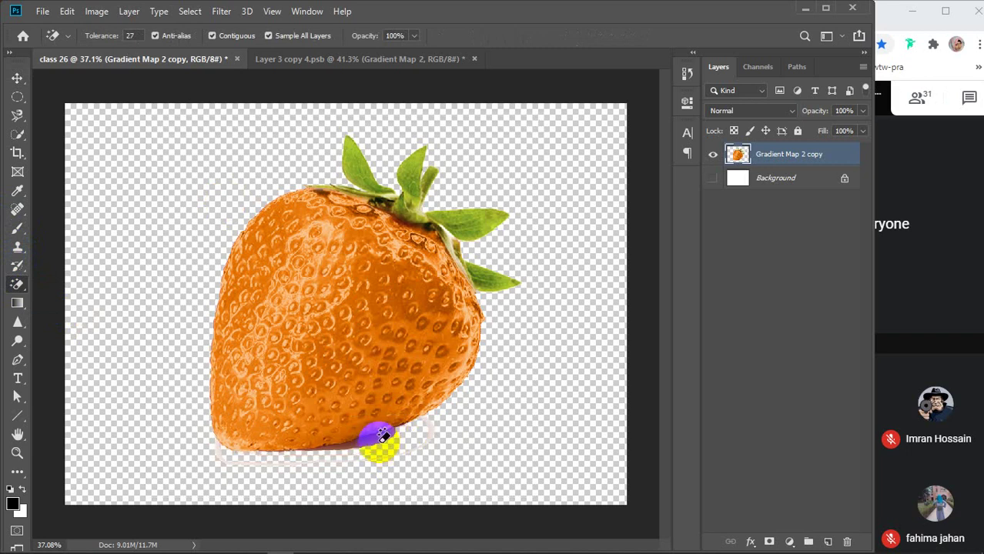
pyautogui.click(380, 436)
pyautogui.press('v')
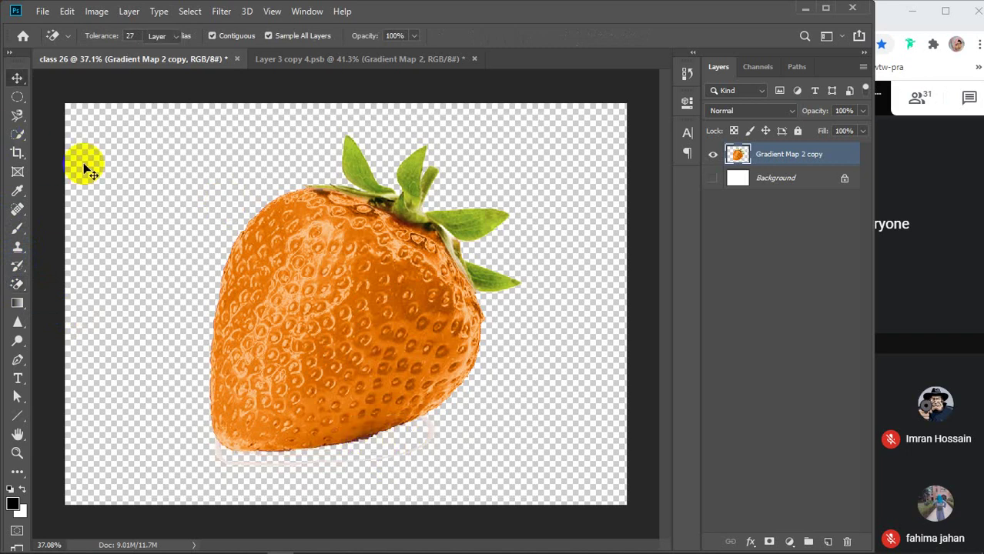
# - Show the white Background layer and erase the leftover shadow outline below the strawberry
pyautogui.click(713, 178)
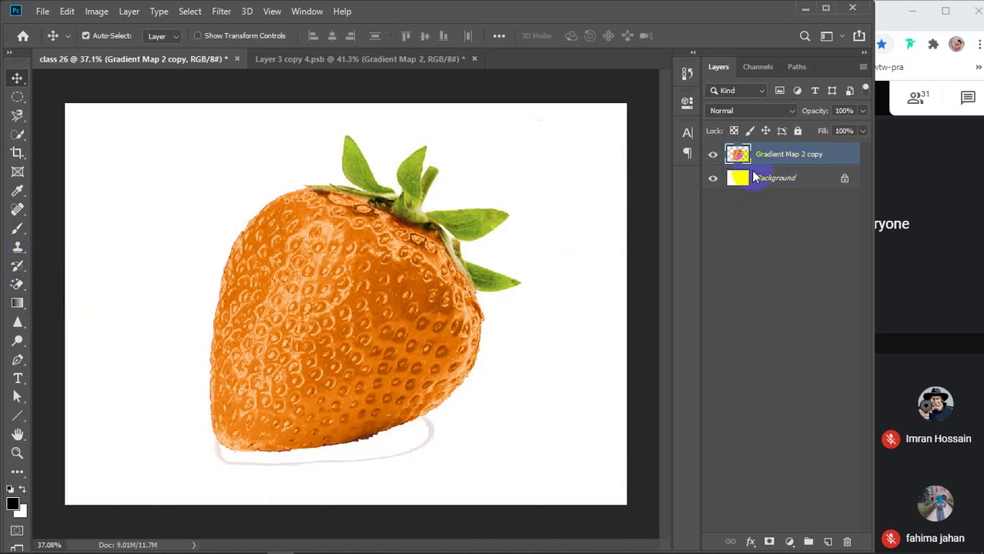
pyautogui.click(18, 284)
pyautogui.click(428, 423)
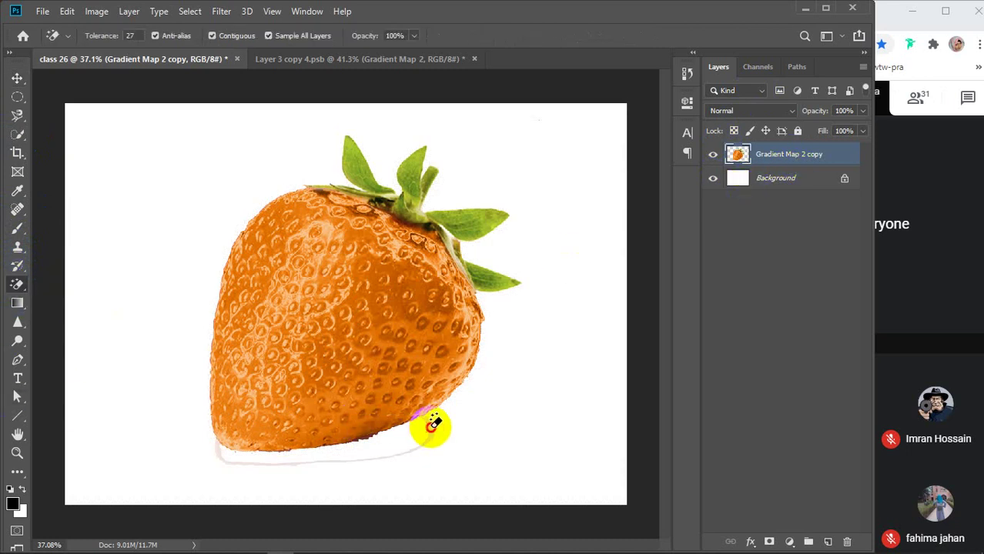
pyautogui.click(431, 428)
pyautogui.press('v')
pyautogui.click(558, 308)
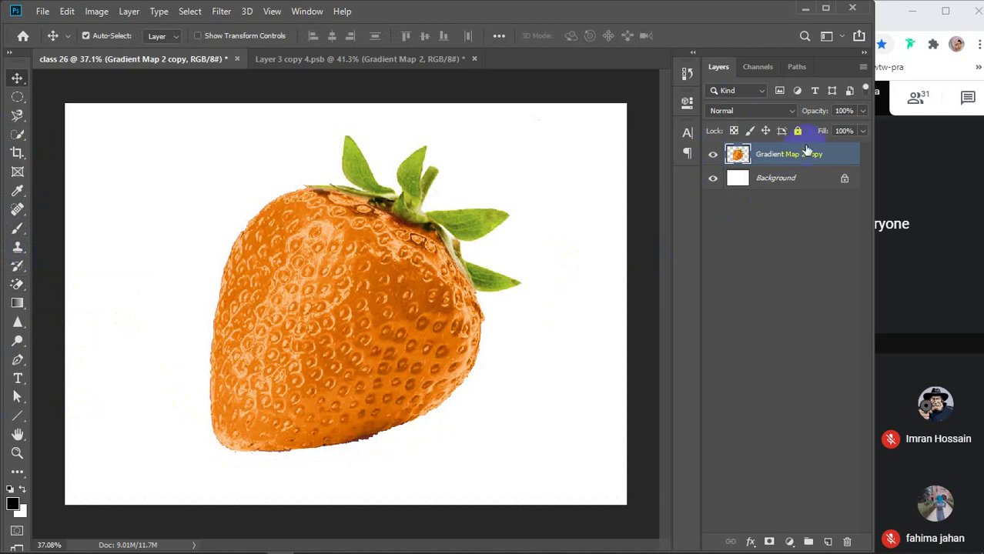
pyautogui.hotkey('ctrl', 'j')
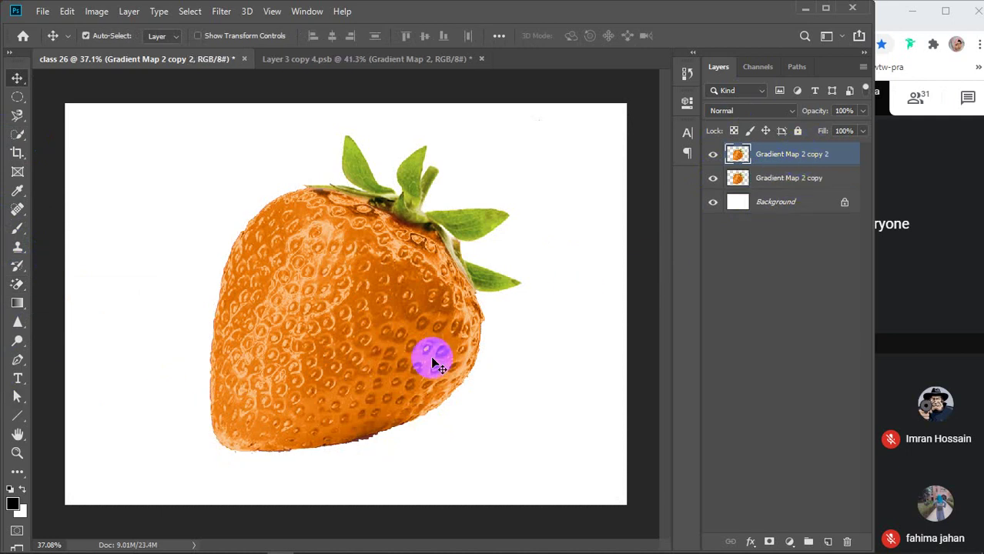
pyautogui.moveTo(431, 358); pyautogui.dragTo(282, 399)
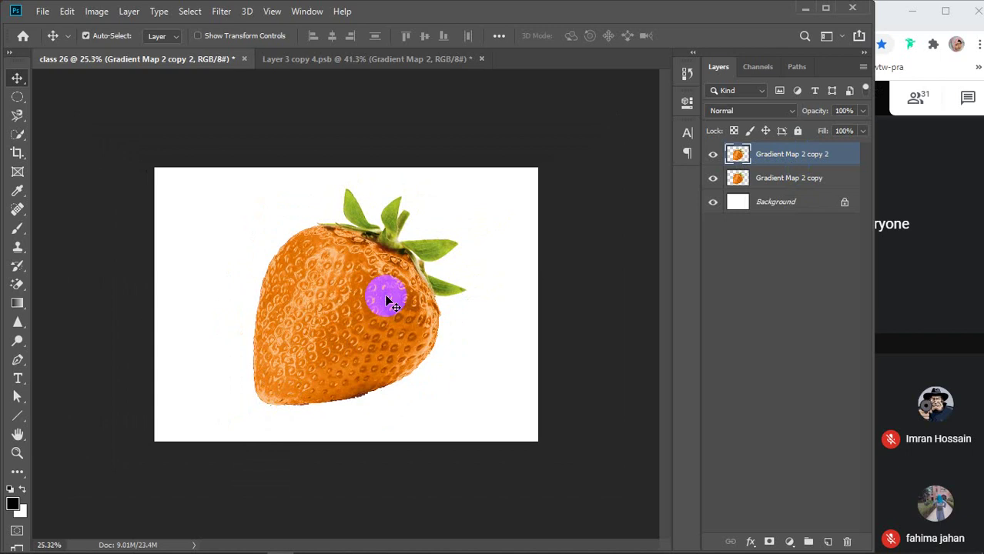
pyautogui.press('Delete')
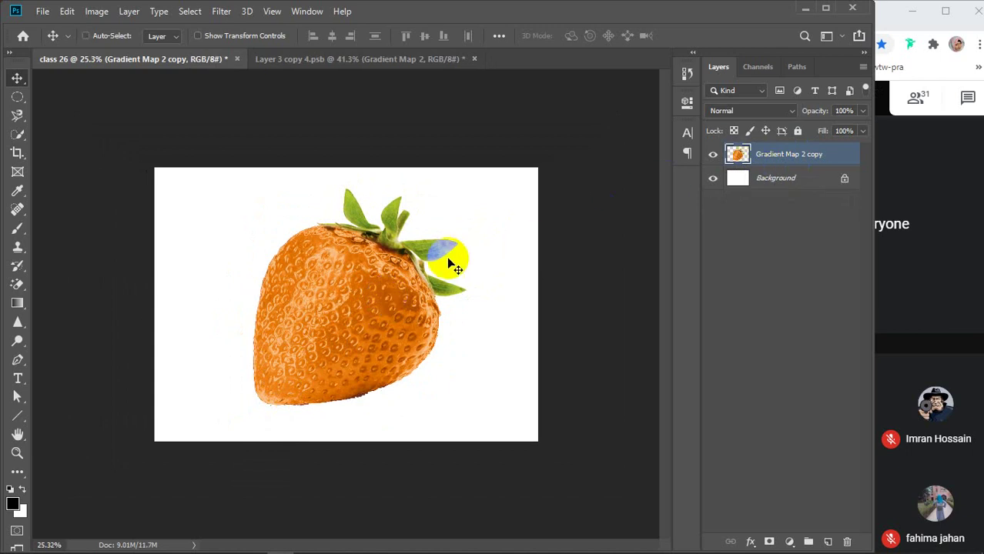
# - Scale the strawberry down and move it to the upper middle of the canvas
pyautogui.hotkey('ctrl', 't')
pyautogui.moveTo(482, 176); pyautogui.dragTo(392, 284)
pyautogui.moveTo(321, 358); pyautogui.dragTo(342, 274)
pyautogui.press('Return')
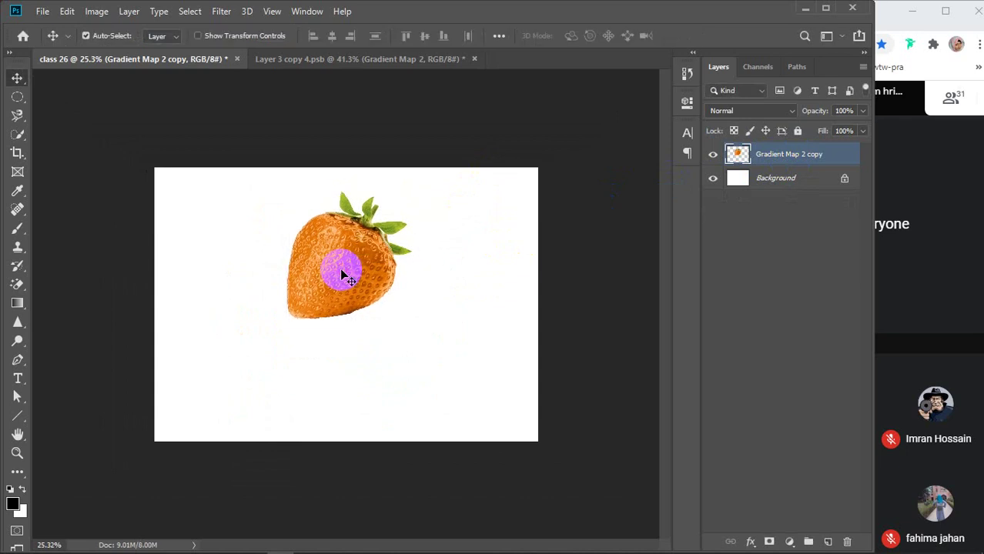
# - Add a new layer filled with black and place it directly beneath the strawberry layer
pyautogui.click(827, 542)
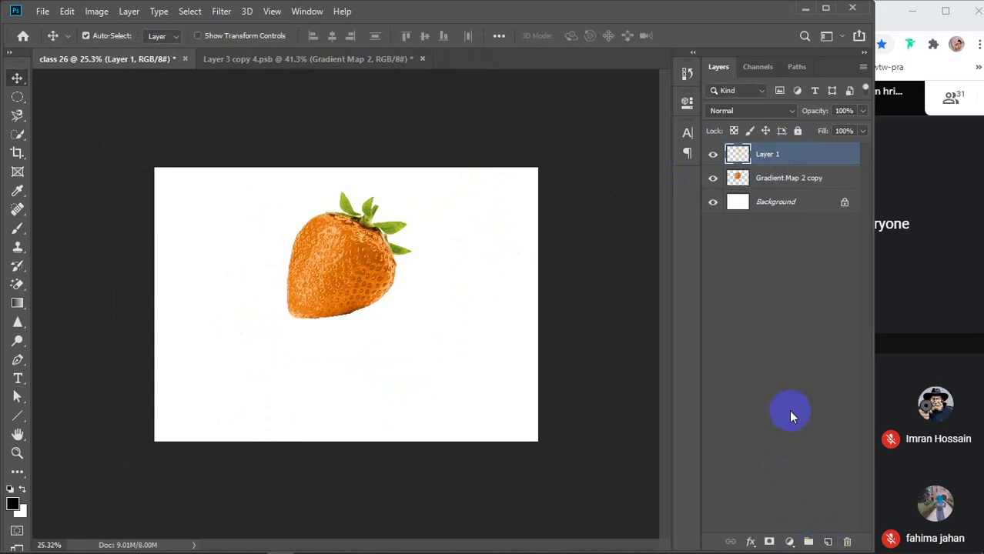
pyautogui.hotkey('alt', 'BackSpace')
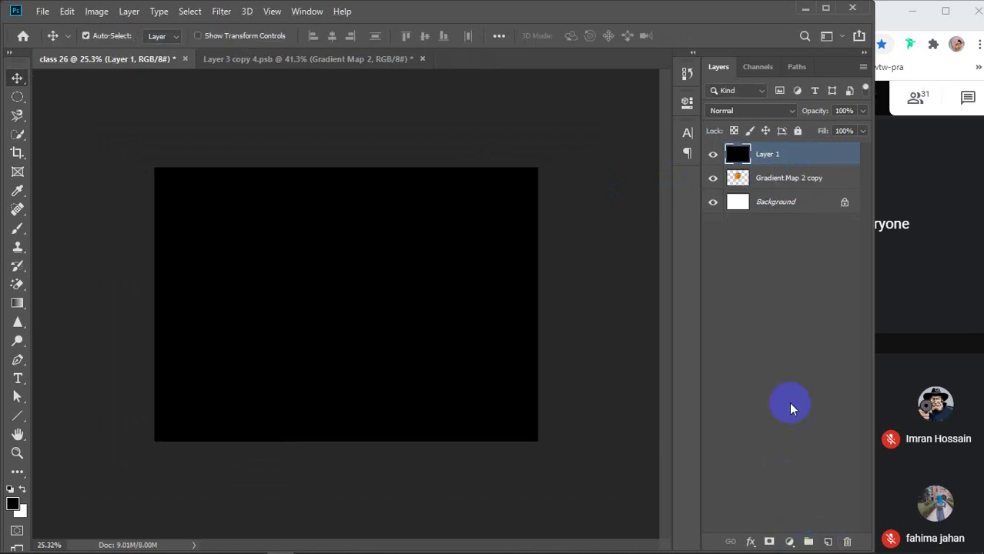
pyautogui.moveTo(852, 169); pyautogui.dragTo(805, 193)
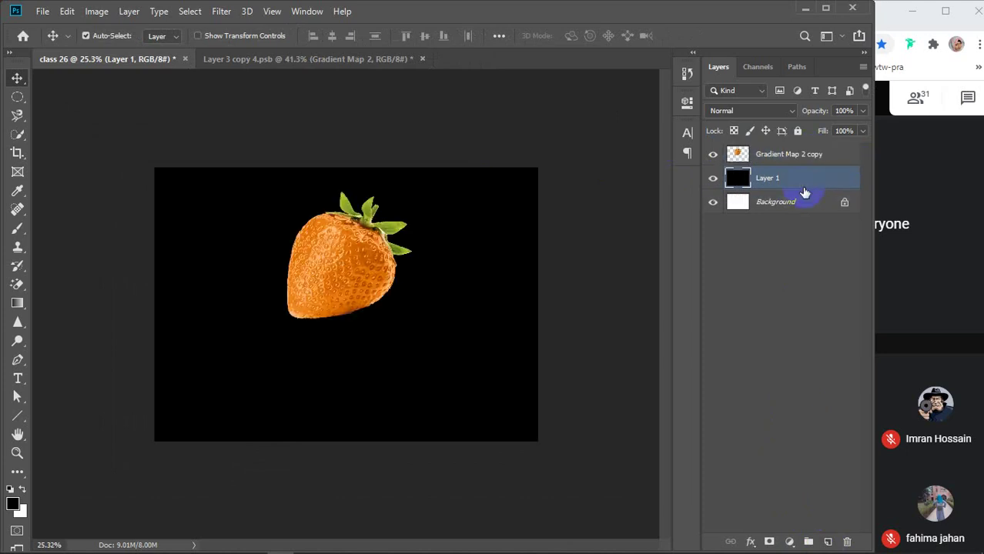
# - Duplicate the strawberry layer and move the copy below the original strawberry
pyautogui.click(791, 155)
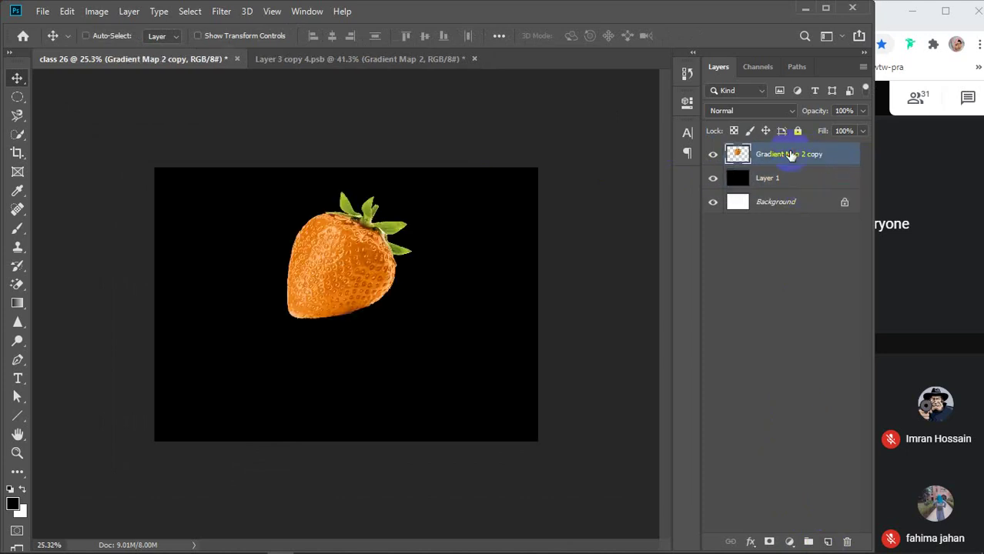
pyautogui.hotkey('ctrl', 'j')
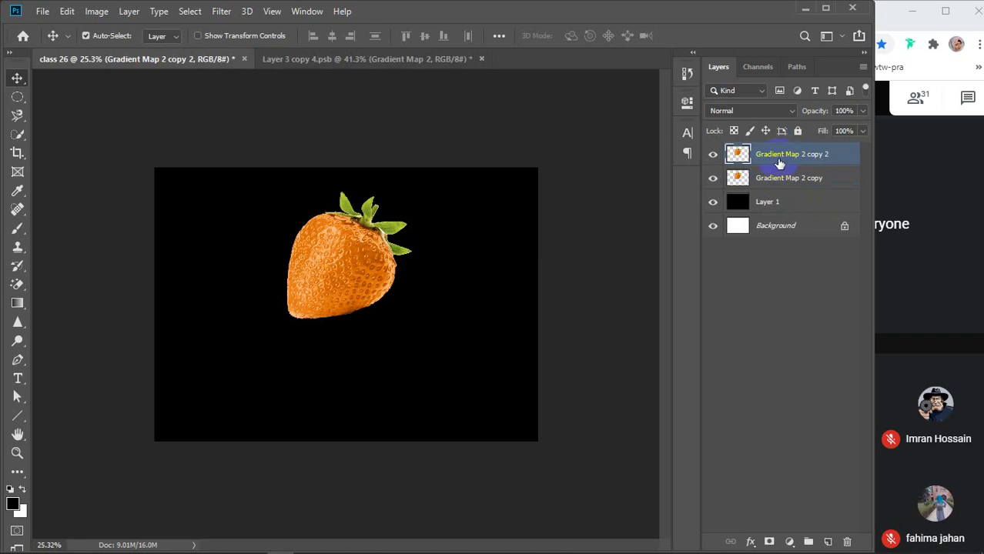
pyautogui.moveTo(341, 248); pyautogui.dragTo(336, 356)
# - Flip the strawberry copy vertically and lower it to sit just beneath the original as a mirror image
pyautogui.hotkey('ctrl', 't')
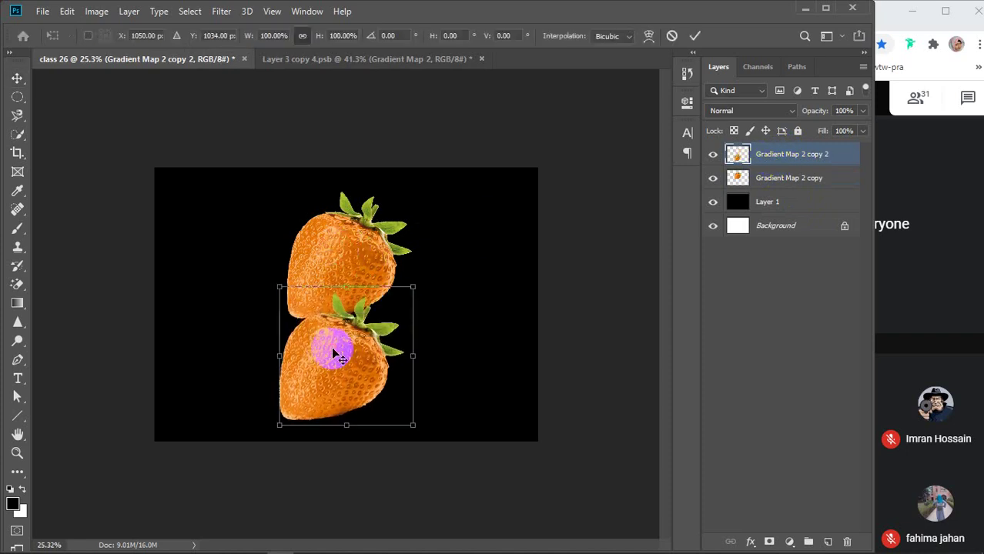
pyautogui.rightClick(333, 350)
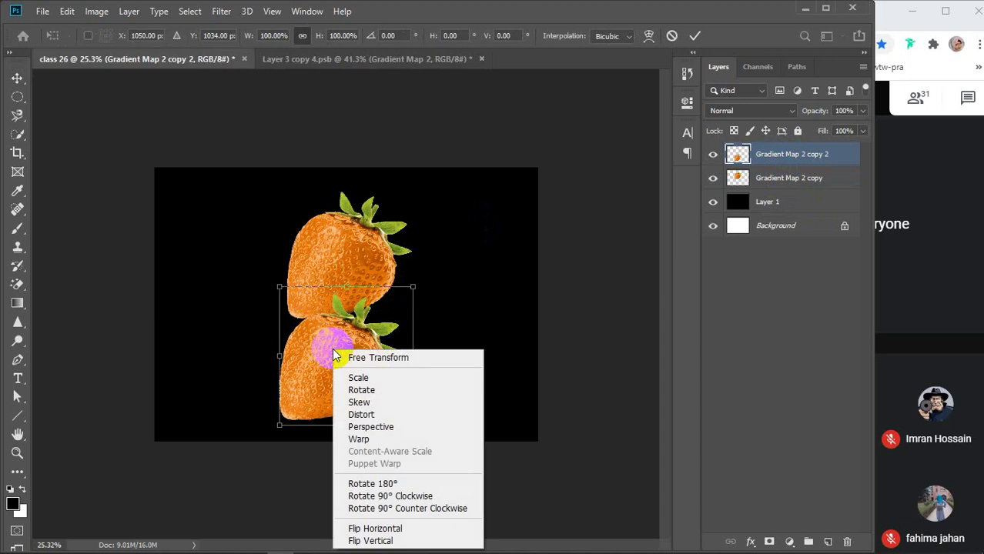
pyautogui.click(372, 542)
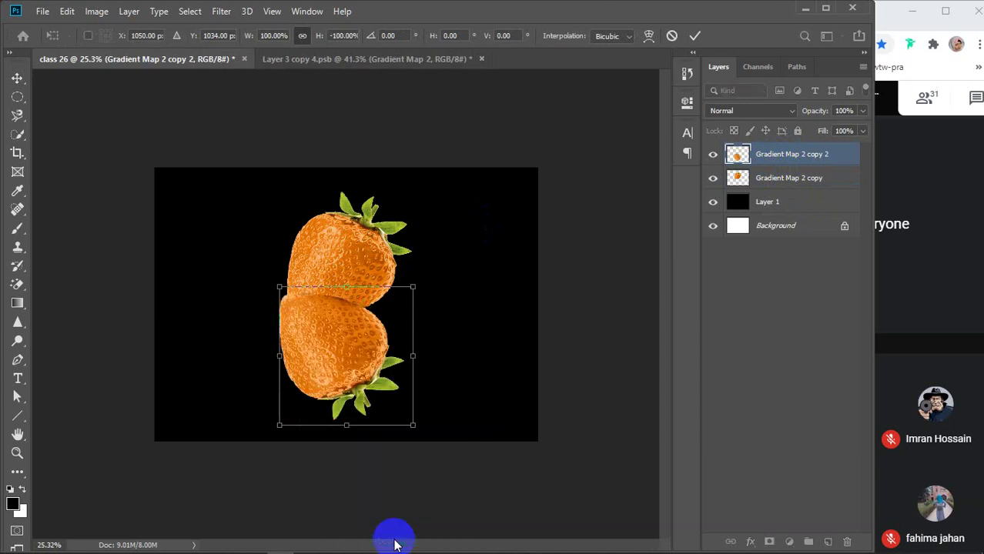
pyautogui.rightClick(357, 369)
pyautogui.hotkey('ctrl', '0')
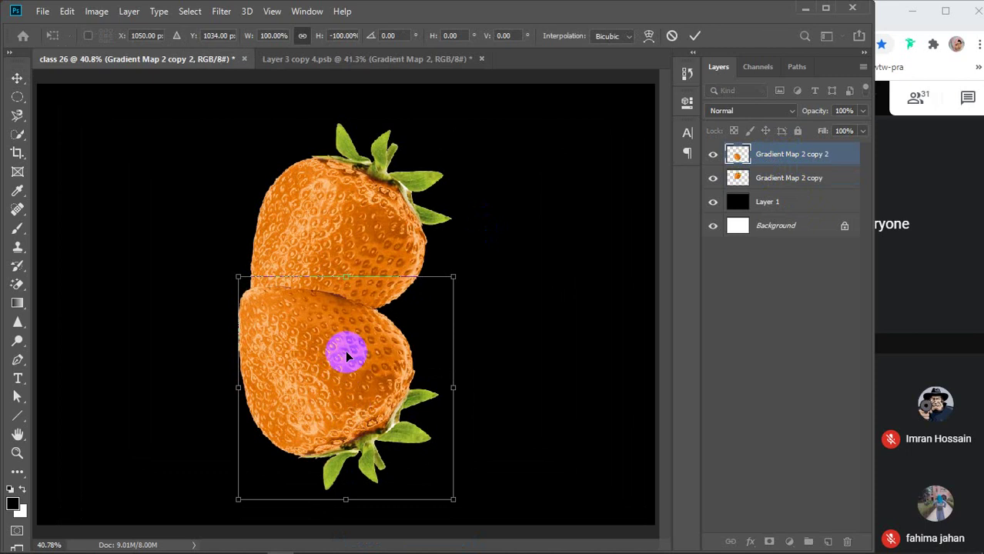
pyautogui.moveTo(345, 351); pyautogui.dragTo(342, 398)
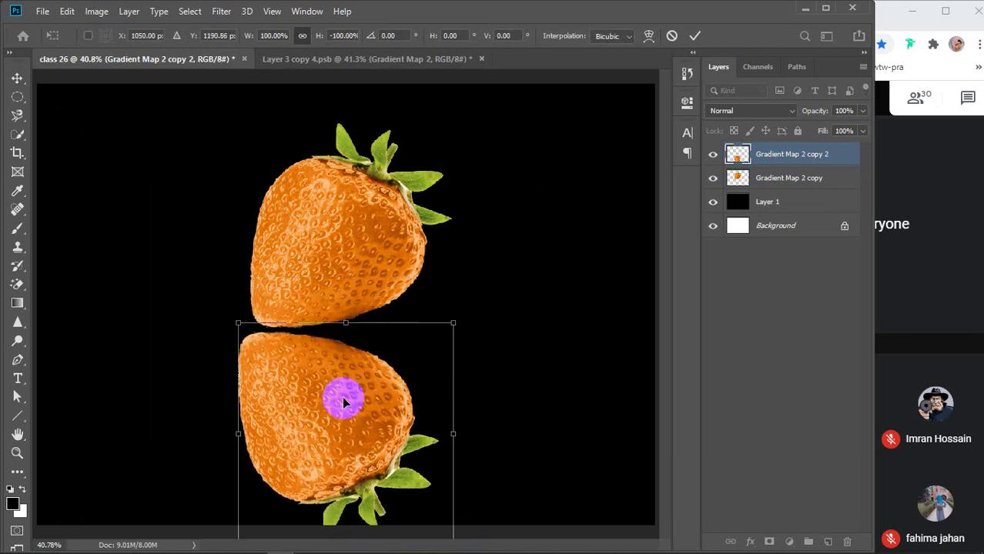
pyautogui.press('Return')
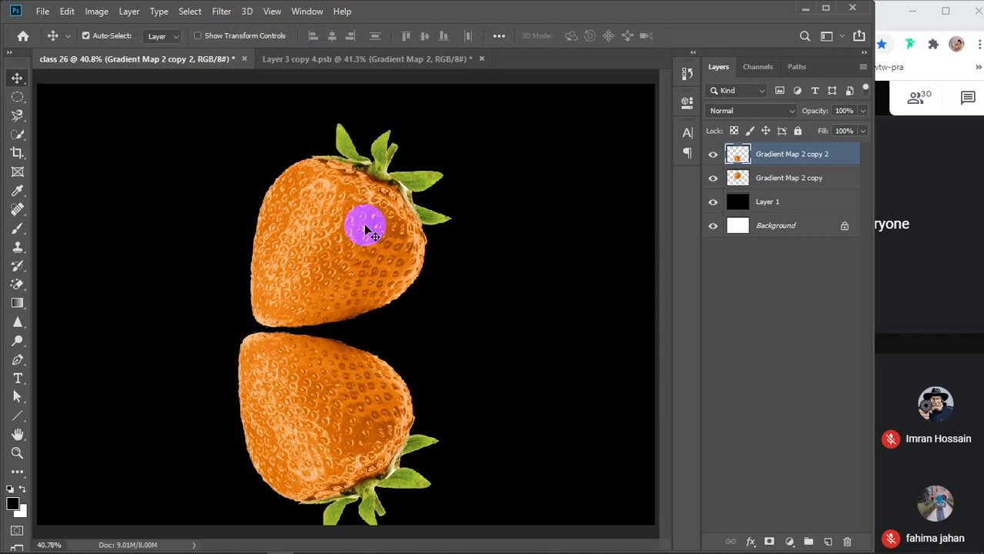
# - Align the two strawberry layers on their horizontal centers
pyautogui.keyDown('shift'); pyautogui.click(369, 231); pyautogui.keyUp('shift')
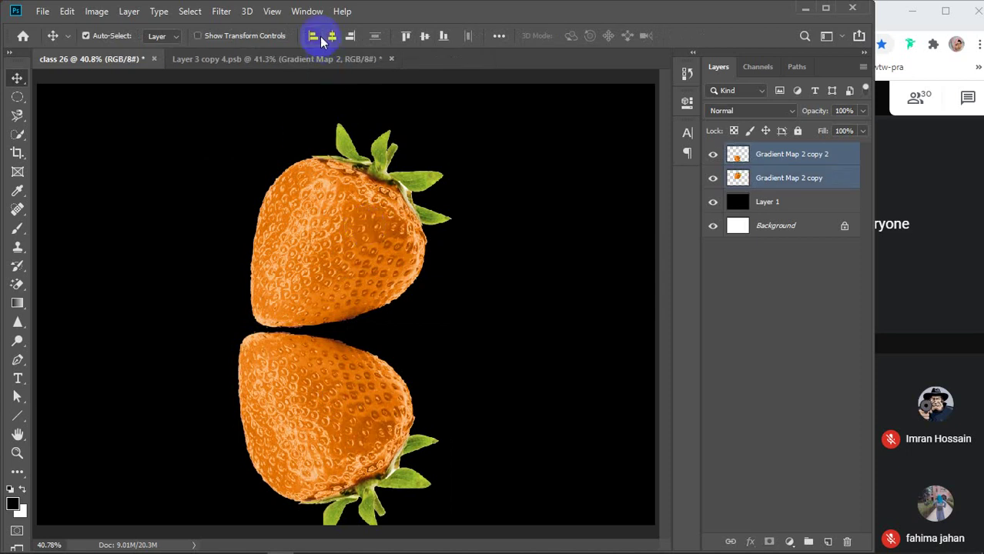
pyautogui.click(332, 37)
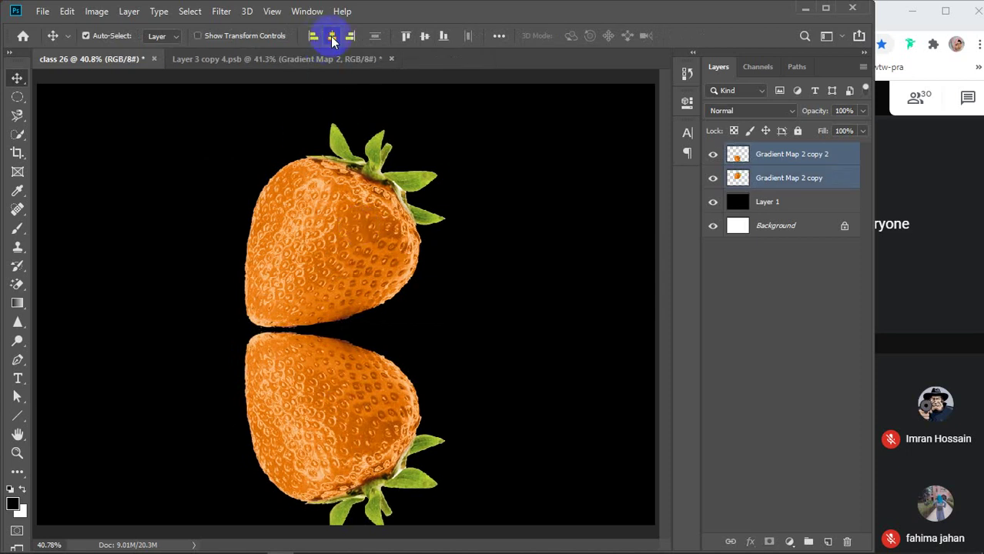
pyautogui.scroll(-3, 351, 196)
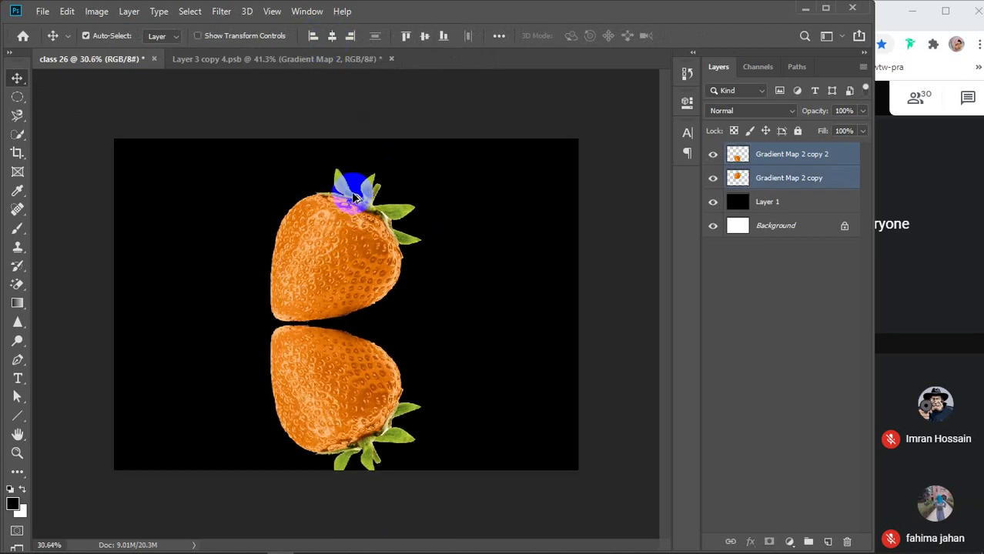
# - Add a layer mask to the mirrored strawberry and set the brush to 30% opacity, 100% flow and 100% smoothing
pyautogui.click(774, 155)
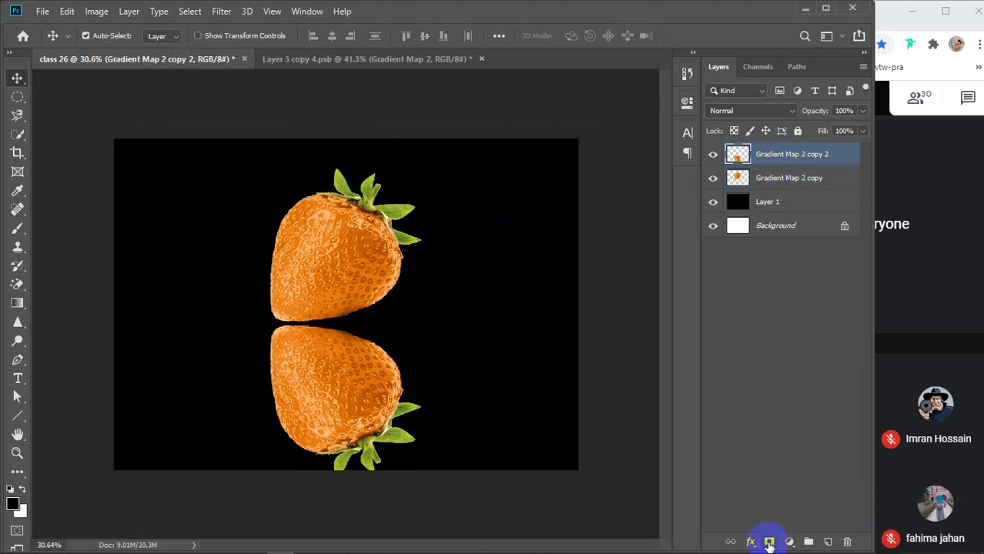
pyautogui.click(769, 544)
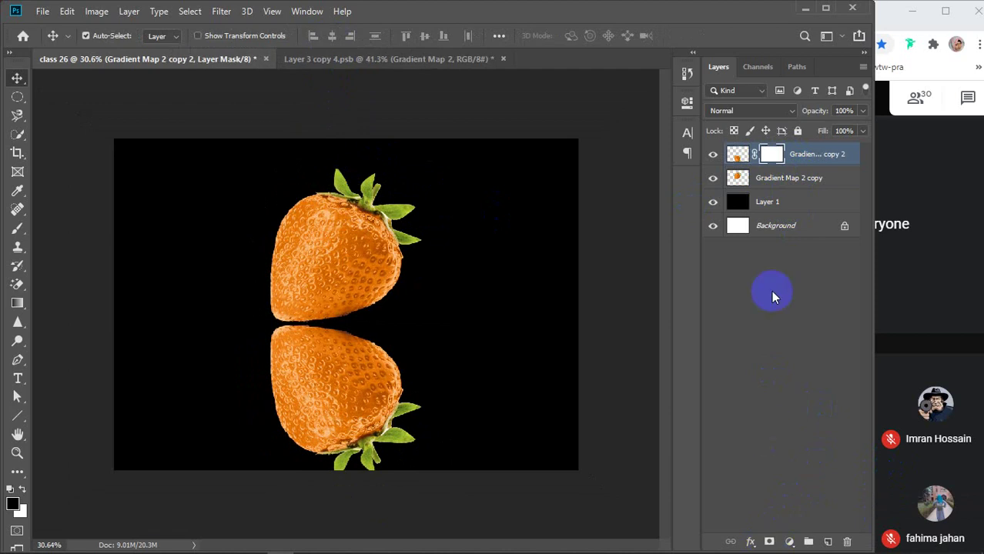
pyautogui.click(17, 229)
pyautogui.moveTo(286, 38); pyautogui.dragTo(252, 55)
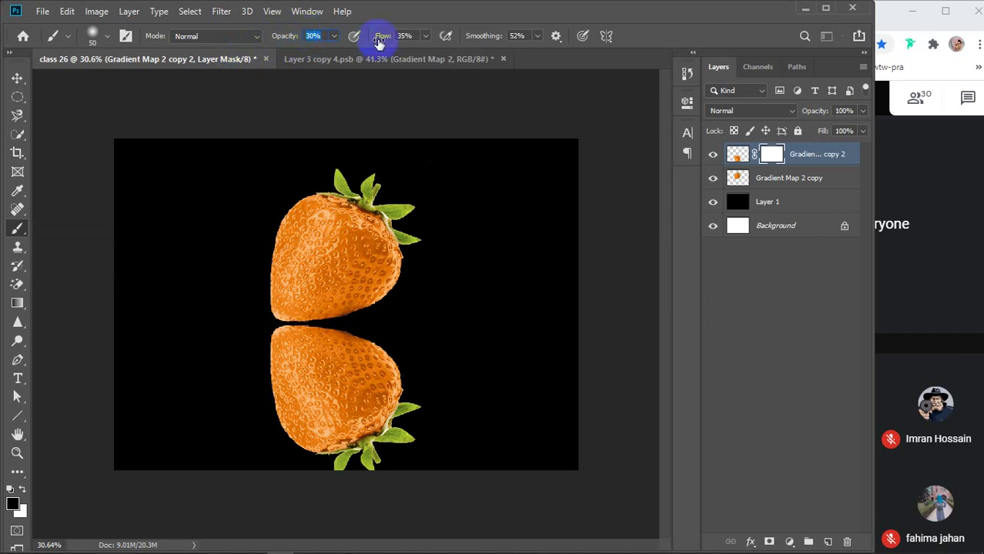
pyautogui.moveTo(378, 37); pyautogui.dragTo(674, 39)
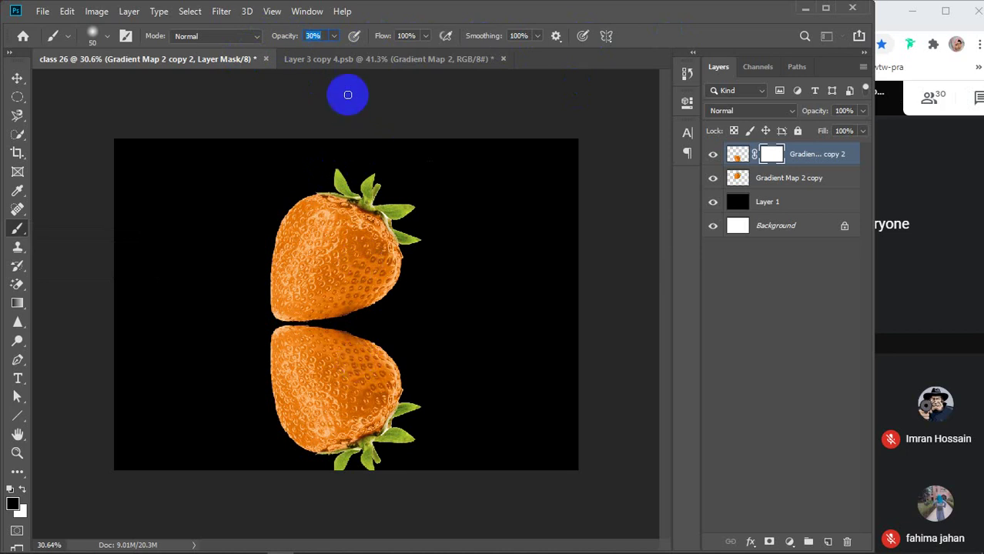
pyautogui.click(798, 161)
pyautogui.click(307, 39)
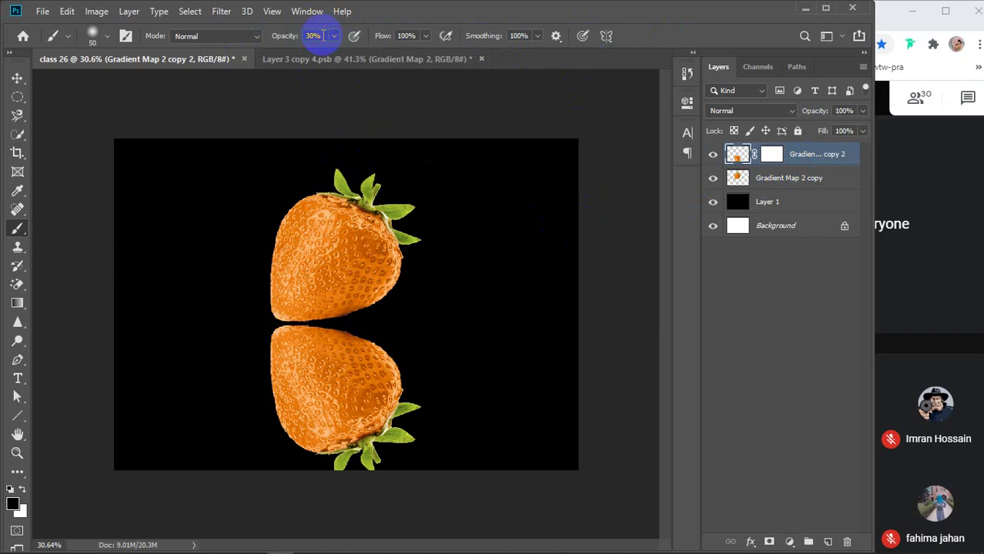
# - Enlarge the brush to size 400 for fading the mirrored strawberry
pyautogui.click(397, 229)
pyautogui.press(']')
pyautogui.press(']')
pyautogui.press(']')
pyautogui.press(']')
pyautogui.press(']')
pyautogui.press(']')
pyautogui.press(']')
pyautogui.press(']')
pyautogui.press(']')
pyautogui.press(']')
pyautogui.press(']')
pyautogui.press(']')
pyautogui.press(']')
pyautogui.press(']')
pyautogui.press(']')
pyautogui.press(']')
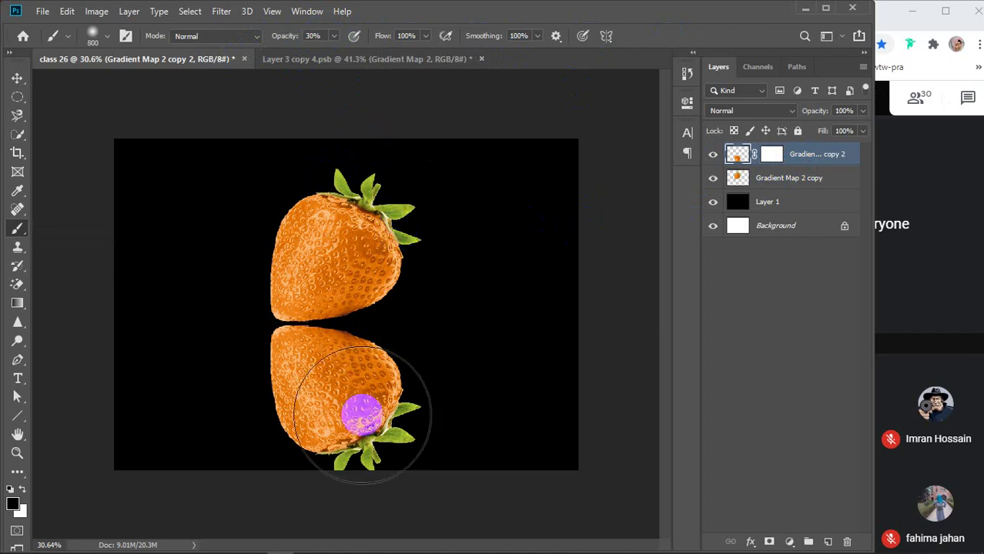
pyautogui.press('[')
pyautogui.press('[')
pyautogui.press('[')
pyautogui.press('[')
pyautogui.press('[')
pyautogui.press('[')
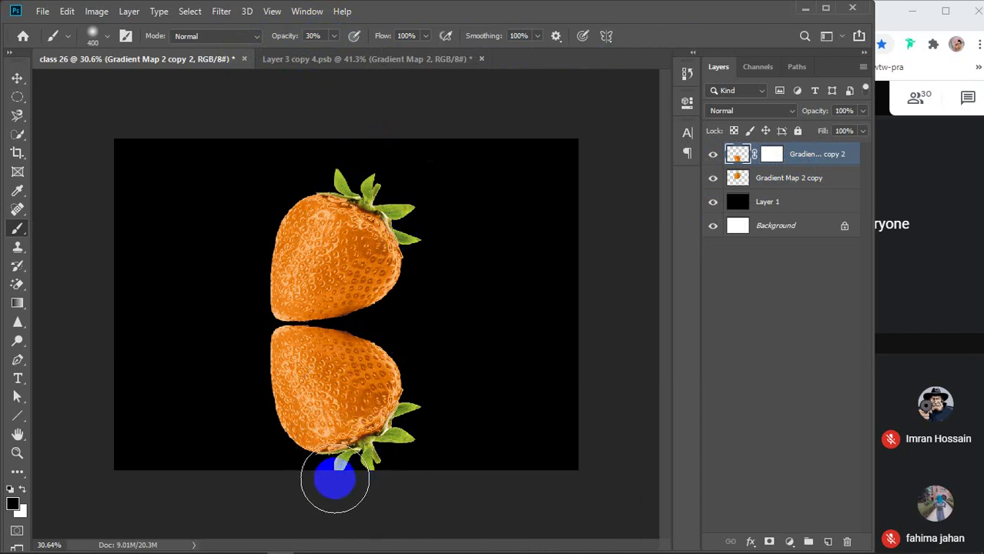
# - Try to fade the lower part of the mirrored strawberry with black brush strokes, and undo them along with the layer mask
pyautogui.moveTo(277, 462)
pyautogui.mouseDown()
pyautogui.moveTo(491, 451)
pyautogui.moveTo(197, 445)
pyautogui.moveTo(458, 440)
pyautogui.mouseUp()
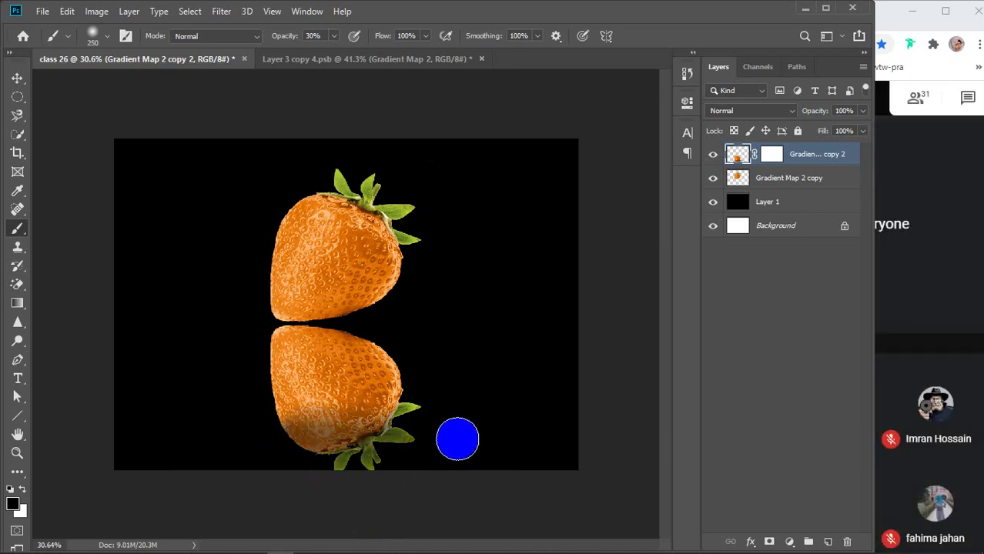
pyautogui.hotkey('ctrl', 'z')
pyautogui.hotkey('ctrl', 'z')
pyautogui.hotkey('ctrl', 'z')
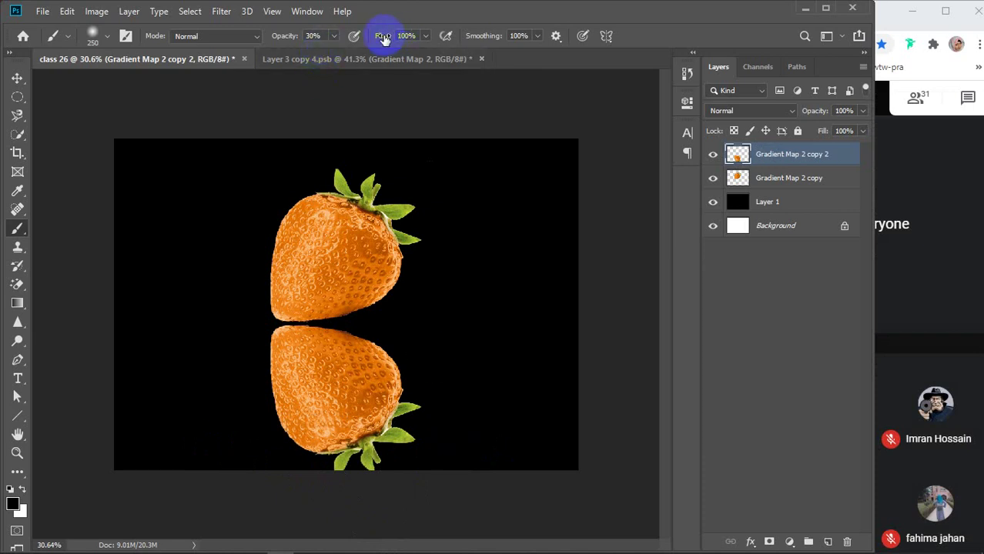
# - Set the brush opacity to 64%, try darkening the lower part of the mirrored strawberry, and undo the strokes
pyautogui.moveTo(281, 36); pyautogui.dragTo(303, 40)
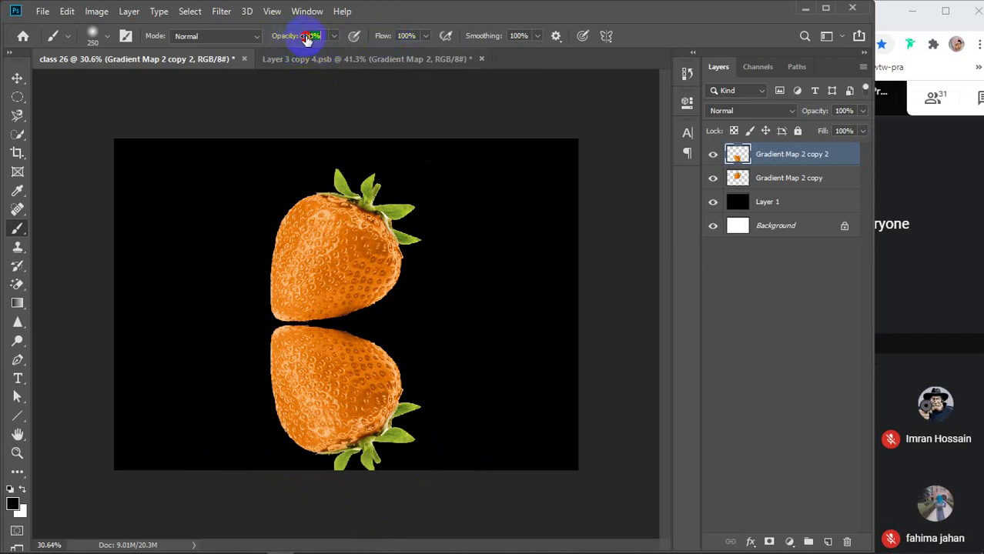
pyautogui.moveTo(315, 409)
pyautogui.mouseDown()
pyautogui.moveTo(374, 435)
pyautogui.moveTo(447, 438)
pyautogui.mouseUp()
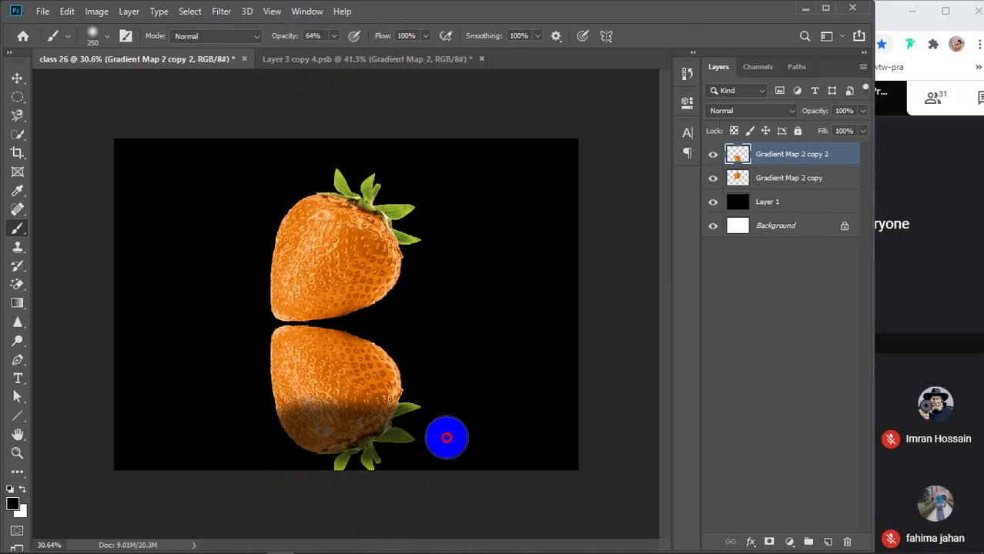
pyautogui.moveTo(388, 381)
pyautogui.mouseDown()
pyautogui.moveTo(380, 350)
pyautogui.moveTo(370, 387)
pyautogui.moveTo(394, 391)
pyautogui.mouseUp()
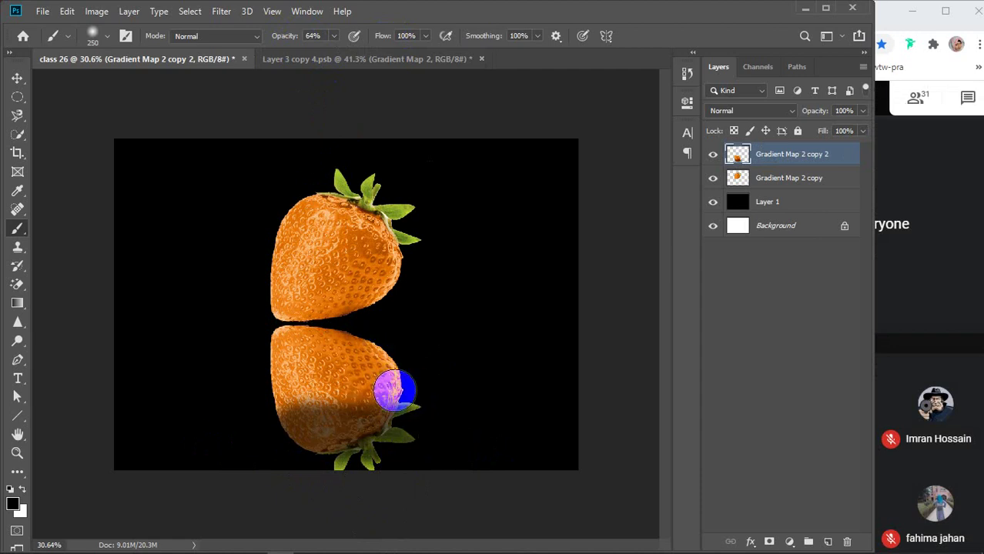
pyautogui.hotkey('ctrl', 'z')
pyautogui.hotkey('ctrl', 'z')
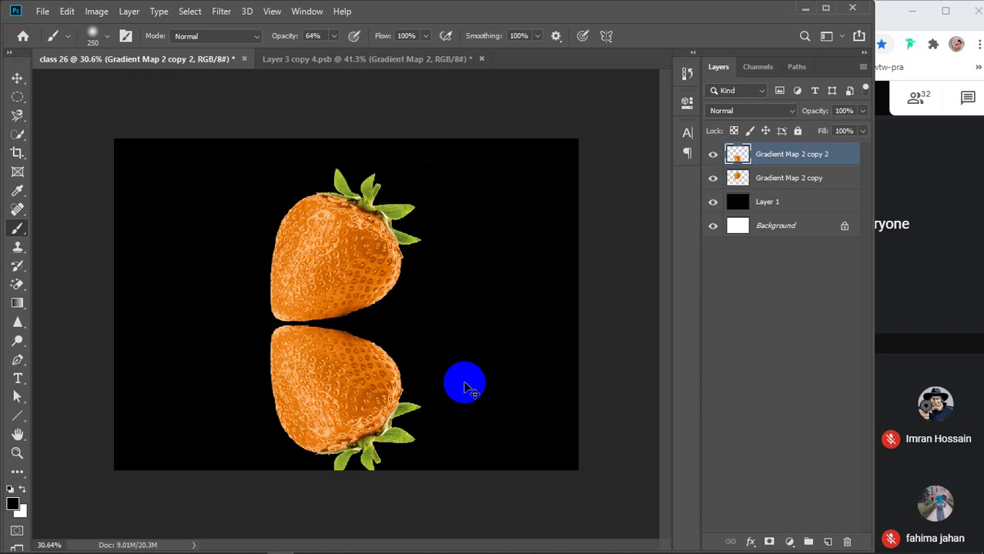
# - Add a white layer mask to the Gradient Map 2 copy 2 layer
pyautogui.moveTo(768, 547)
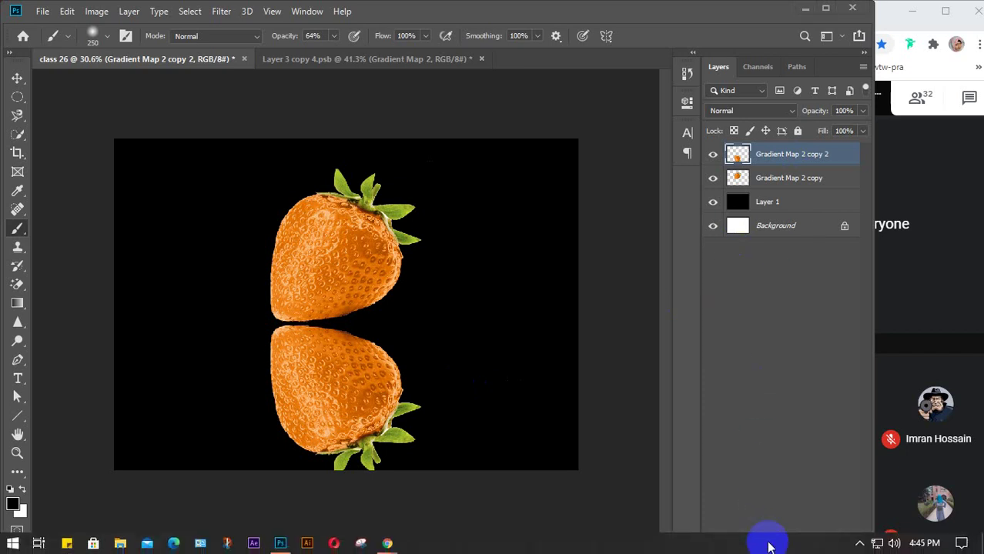
pyautogui.click(753, 412)
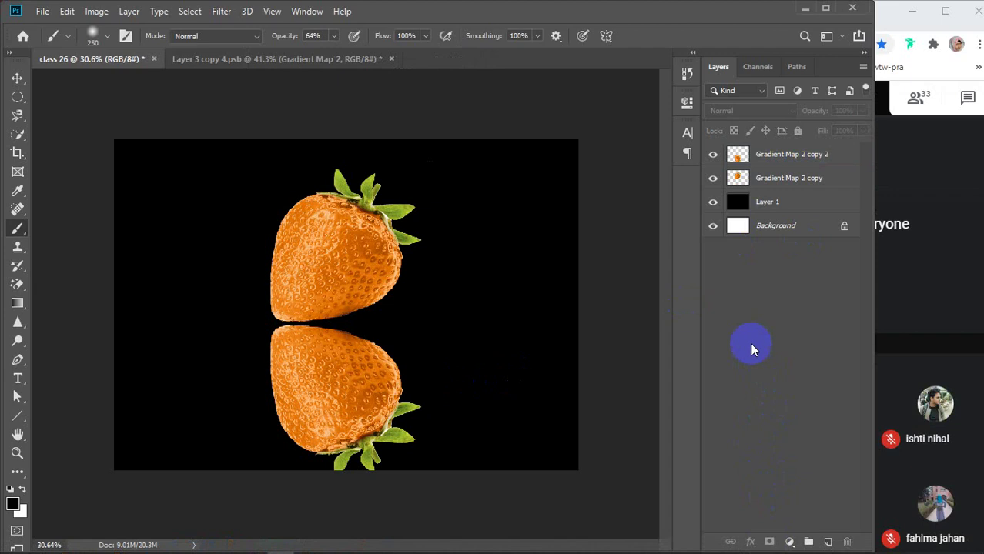
pyautogui.click(781, 157)
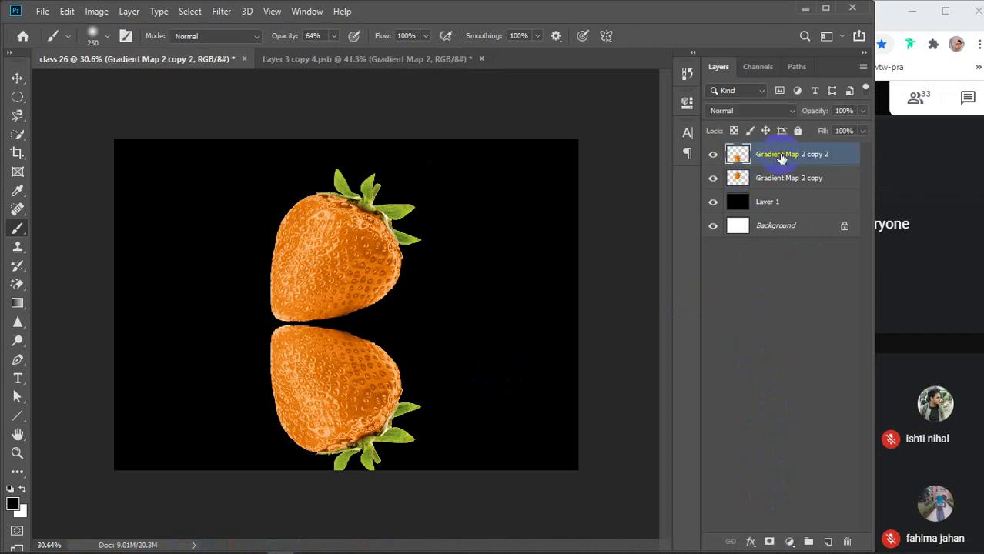
pyautogui.click(768, 543)
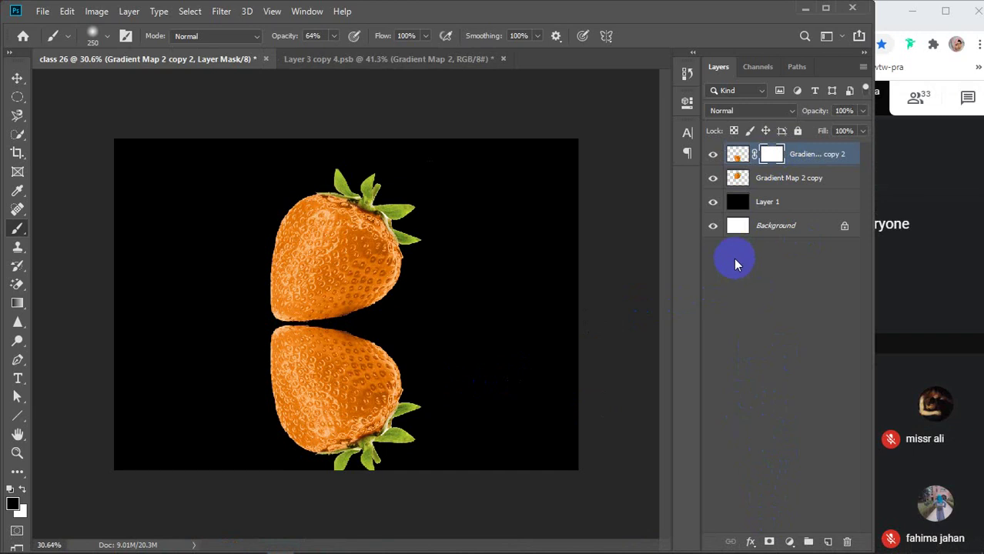
# - Try a black mask stroke over the mirrored strawberry's lower end, undo it, and set the brush smoothing to 43%
pyautogui.moveTo(323, 412)
pyautogui.mouseDown()
pyautogui.moveTo(296, 429)
pyautogui.moveTo(394, 453)
pyautogui.moveTo(500, 455)
pyautogui.mouseUp()
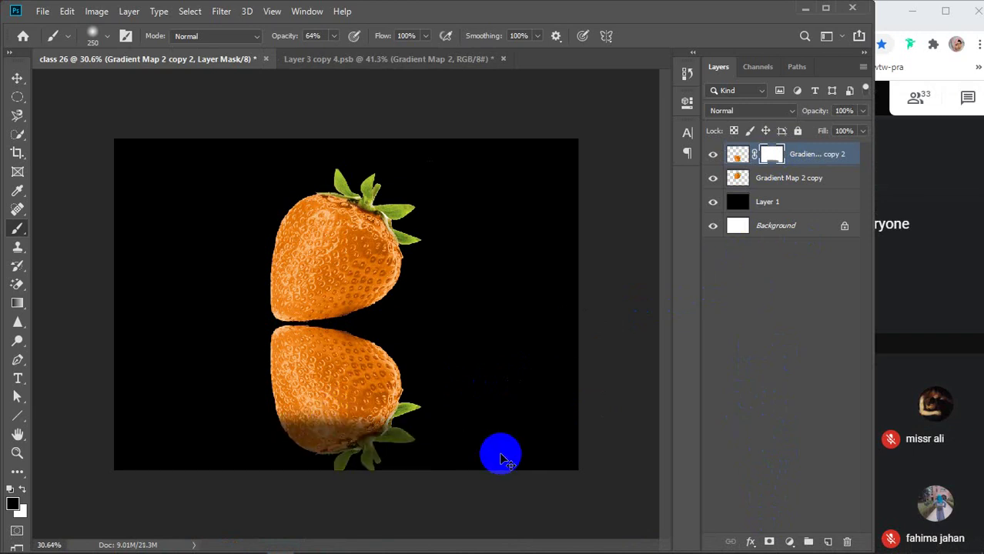
pyautogui.hotkey('ctrl', 'z')
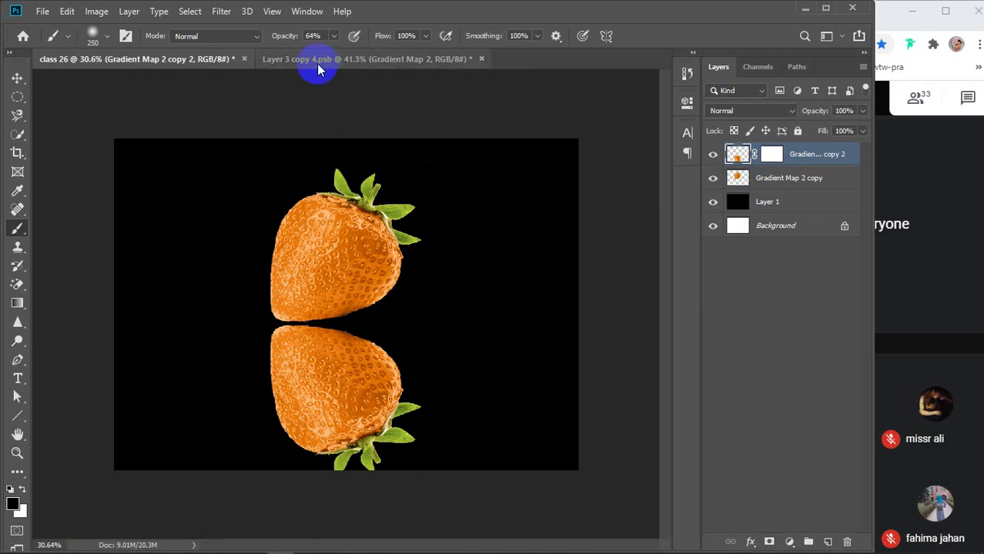
pyautogui.moveTo(487, 45); pyautogui.dragTo(458, 58)
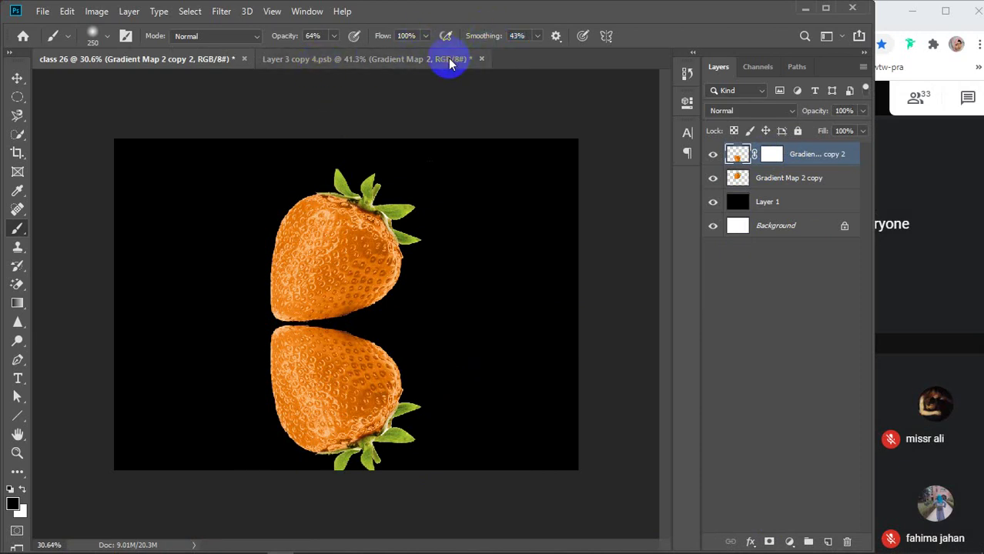
# - Set the brush opacity and smoothing to 100%, try black strokes over the mirrored strawberry's lower end, and undo them
pyautogui.moveTo(294, 455); pyautogui.dragTo(426, 454)
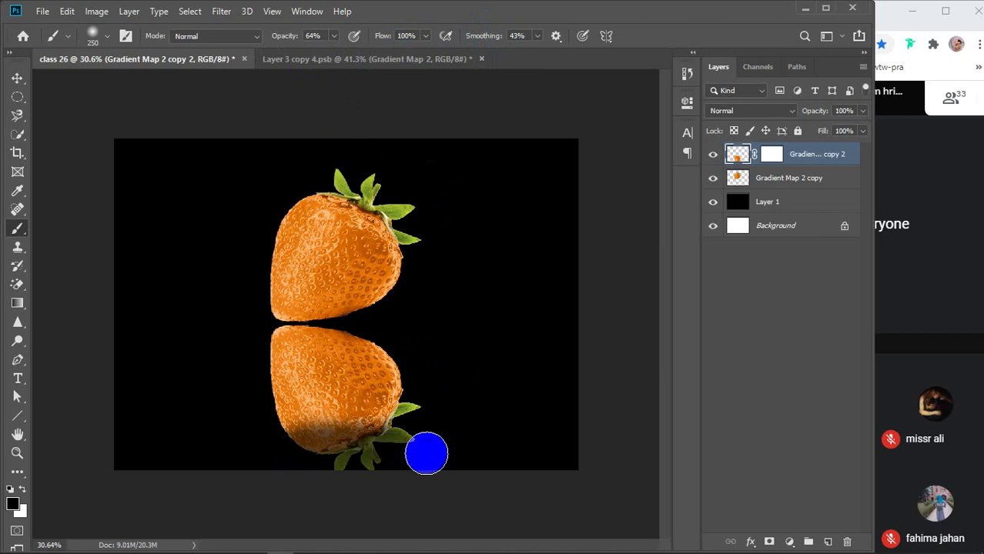
pyautogui.hotkey('ctrl', 'z')
pyautogui.moveTo(285, 37); pyautogui.dragTo(556, 36)
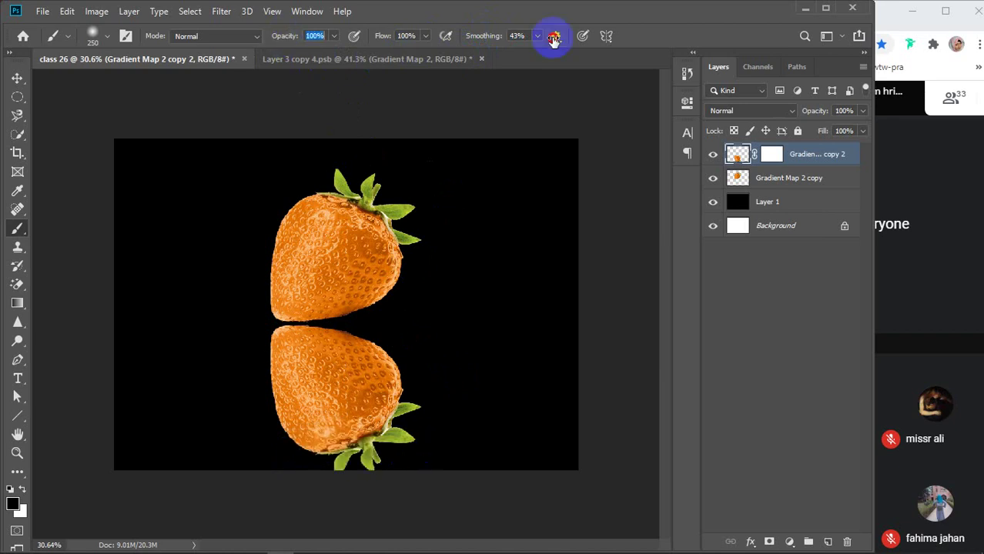
pyautogui.moveTo(478, 37); pyautogui.dragTo(524, 37)
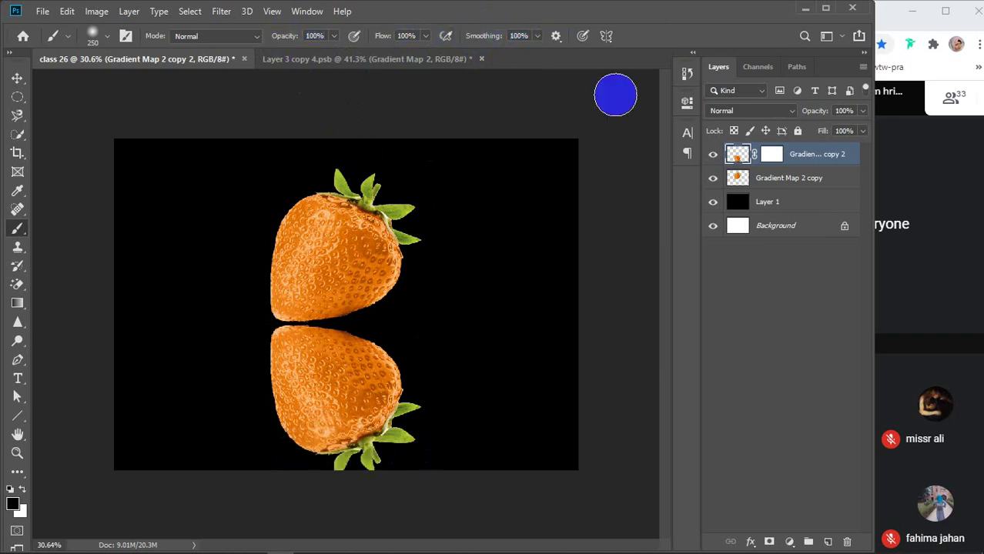
pyautogui.moveTo(273, 438)
pyautogui.mouseDown()
pyautogui.moveTo(417, 444)
pyautogui.moveTo(444, 436)
pyautogui.mouseUp()
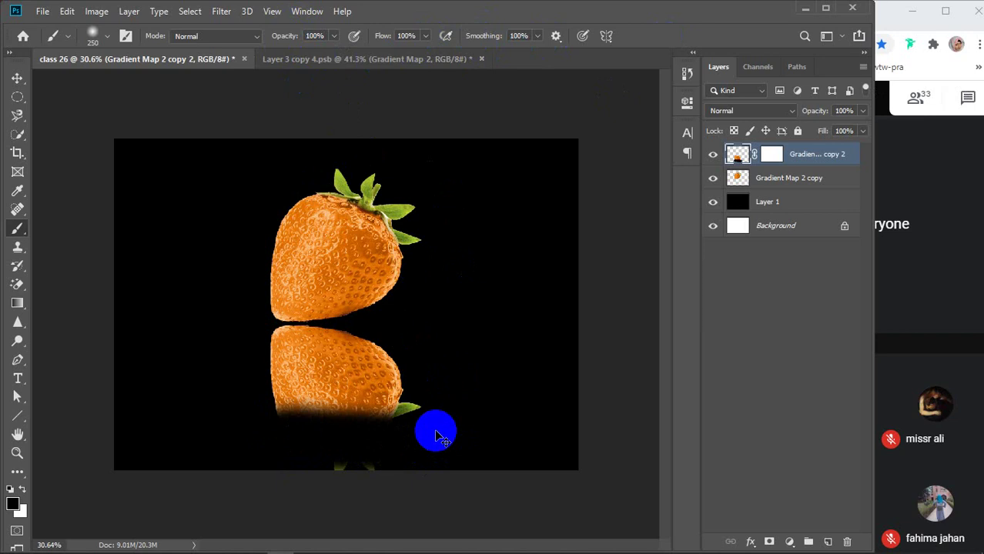
pyautogui.hotkey('ctrl', 'z')
# - Set the brush opacity to 79%, paint black over the lower part of the mirrored strawberry, and undo the last strokes
pyautogui.moveTo(497, 37)
pyautogui.mouseDown()
pyautogui.moveTo(475, 44)
pyautogui.moveTo(497, 45)
pyautogui.mouseUp()
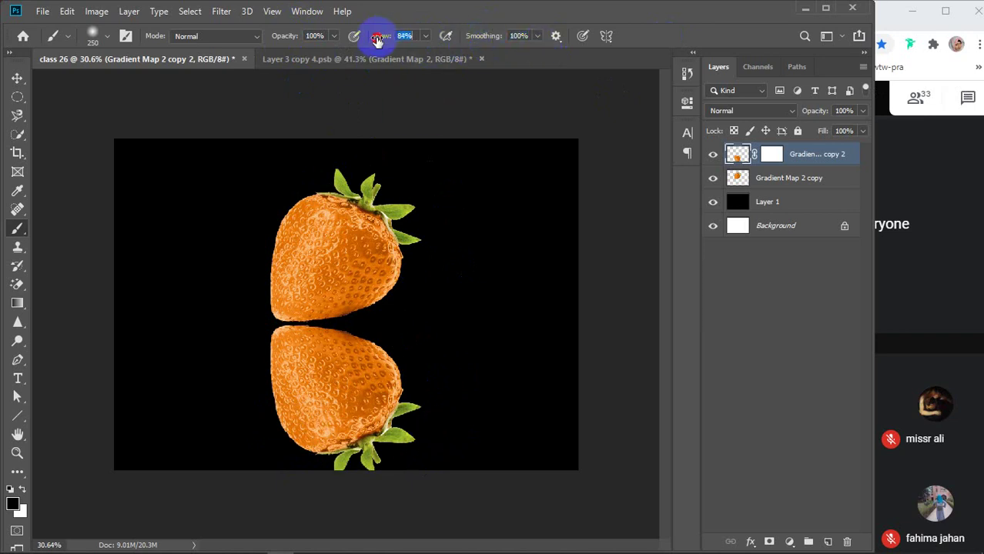
pyautogui.moveTo(377, 40); pyautogui.dragTo(451, 34)
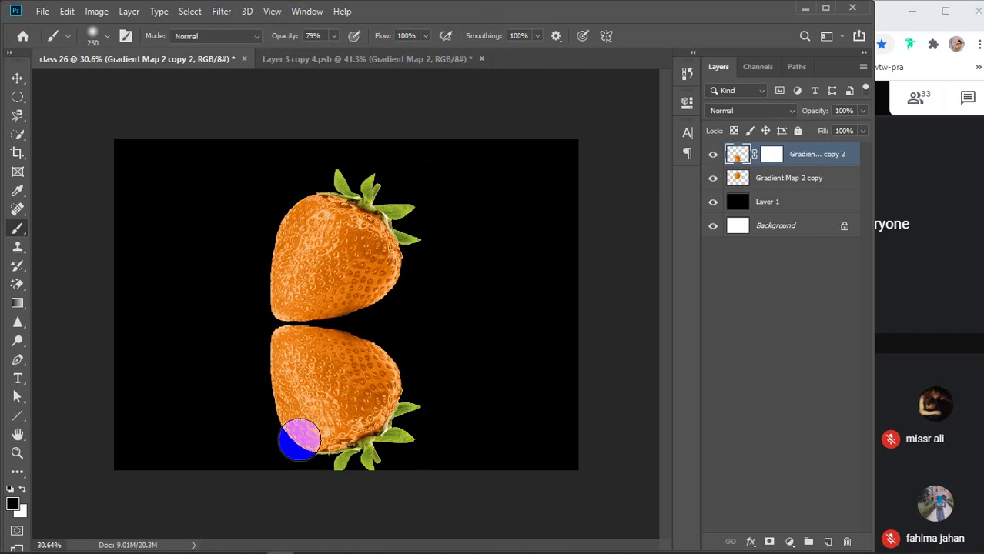
pyautogui.moveTo(297, 435)
pyautogui.mouseDown()
pyautogui.moveTo(330, 451)
pyautogui.moveTo(424, 451)
pyautogui.moveTo(246, 448)
pyautogui.moveTo(466, 448)
pyautogui.moveTo(241, 459)
pyautogui.moveTo(338, 440)
pyautogui.moveTo(382, 443)
pyautogui.moveTo(279, 446)
pyautogui.moveTo(516, 462)
pyautogui.moveTo(202, 457)
pyautogui.moveTo(481, 446)
pyautogui.moveTo(310, 418)
pyautogui.moveTo(302, 432)
pyautogui.moveTo(469, 411)
pyautogui.moveTo(193, 405)
pyautogui.moveTo(572, 393)
pyautogui.moveTo(145, 400)
pyautogui.moveTo(699, 378)
pyautogui.moveTo(183, 369)
pyautogui.mouseUp()
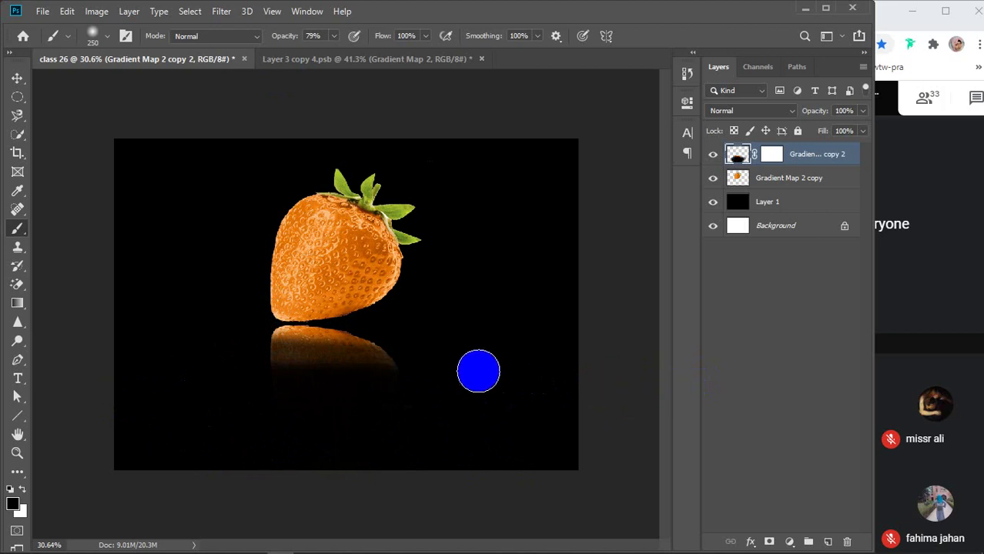
pyautogui.hotkey('ctrl', 'z')
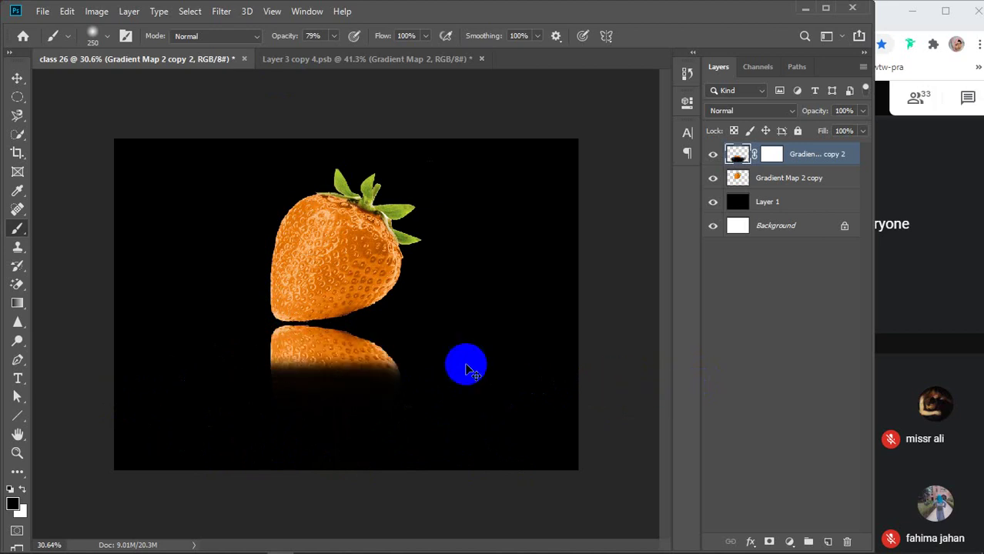
pyautogui.hotkey('ctrl', 'z')
# - Darken the mirrored strawberry with a size 600 black brush and lower its layer opacity to 36%
pyautogui.press(']')
pyautogui.press(']')
pyautogui.press(']')
pyautogui.press(']')
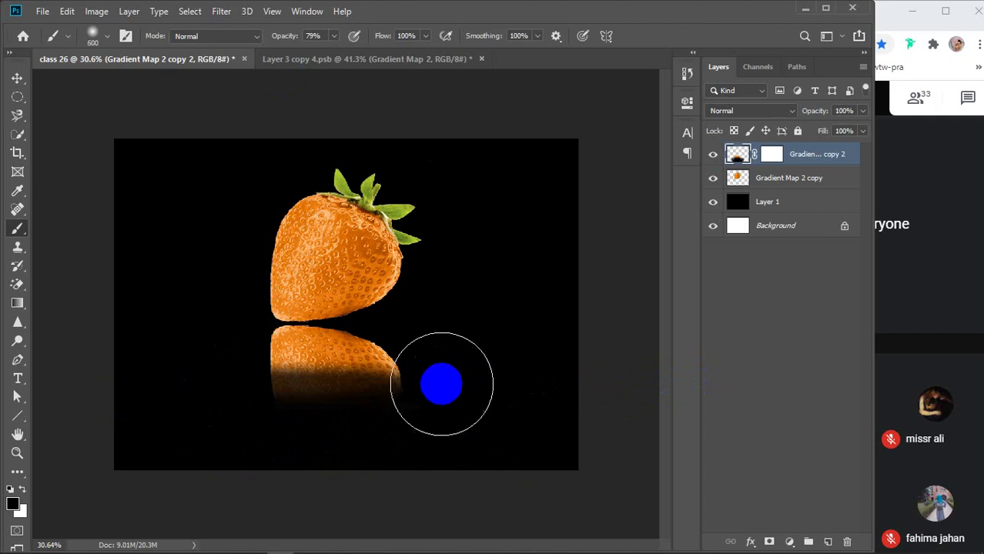
pyautogui.moveTo(442, 384)
pyautogui.mouseDown()
pyautogui.moveTo(200, 389)
pyautogui.moveTo(169, 378)
pyautogui.moveTo(185, 391)
pyautogui.mouseUp()
pyautogui.hotkey('ctrl', 'z')
pyautogui.moveTo(247, 391)
pyautogui.mouseDown()
pyautogui.moveTo(450, 396)
pyautogui.moveTo(169, 410)
pyautogui.moveTo(418, 407)
pyautogui.mouseUp()
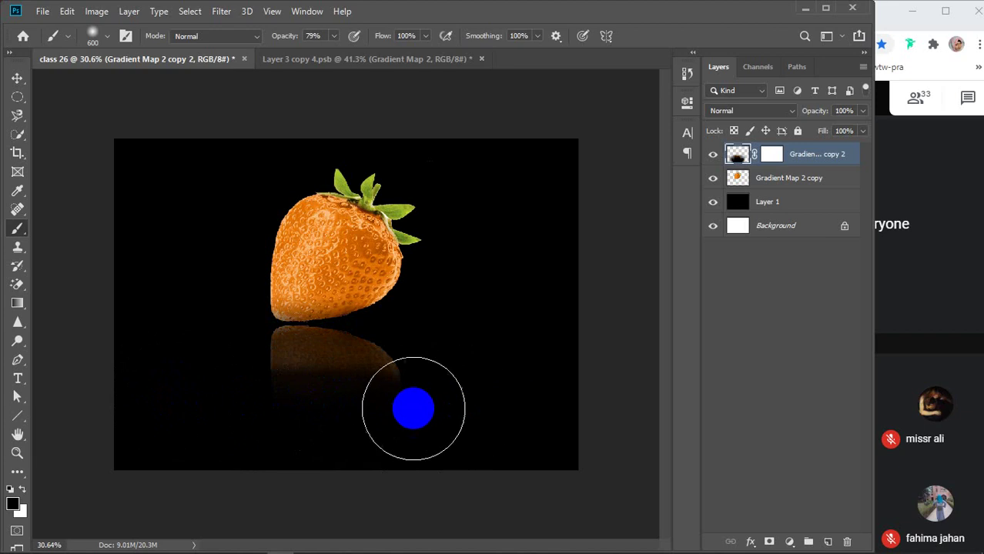
pyautogui.press('v')
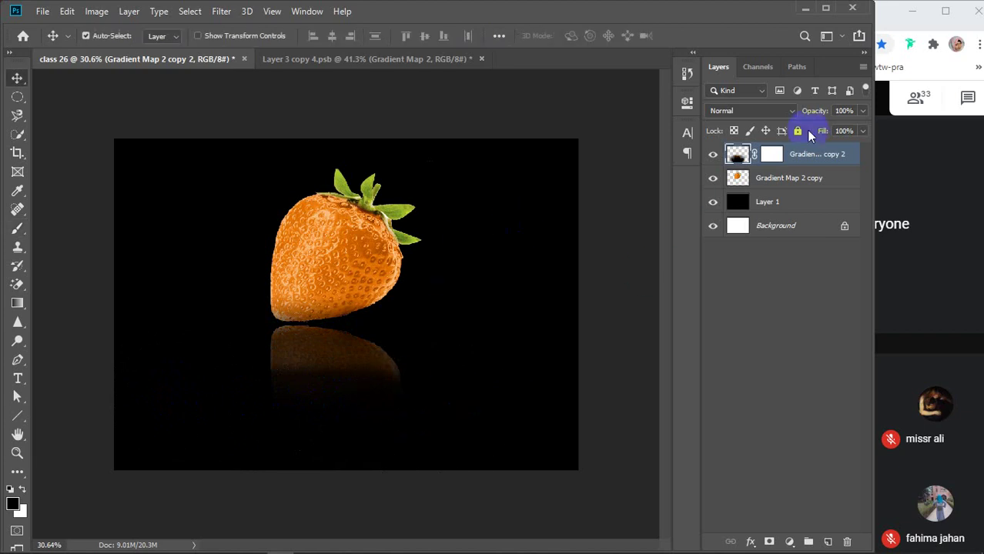
pyautogui.moveTo(818, 113)
pyautogui.mouseDown()
pyautogui.moveTo(783, 128)
pyautogui.moveTo(807, 114)
pyautogui.mouseUp()
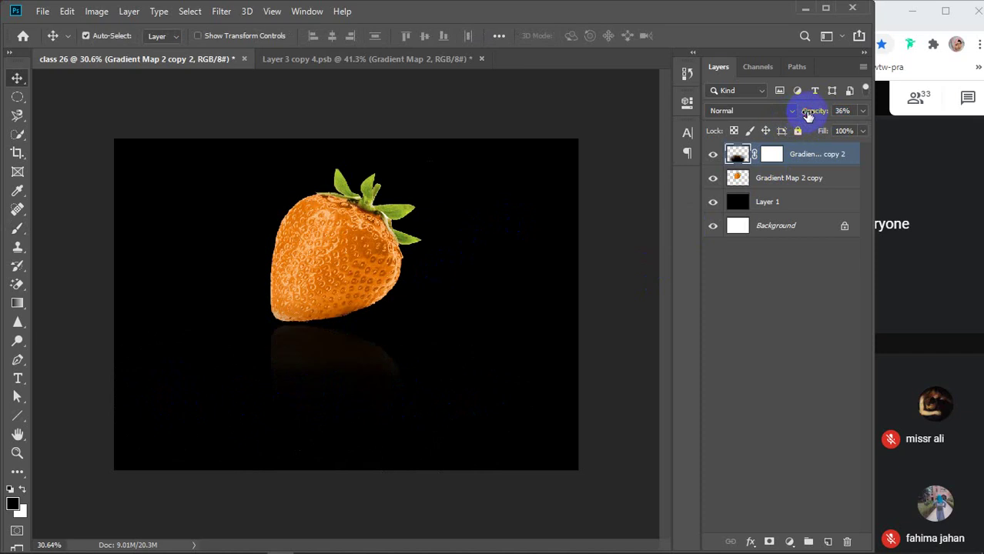
# - Paint black across the lower reflection on the Gradient Map 2 copy 2 layer mask, using a size 300 brush at 100% opacity
pyautogui.click(771, 154)
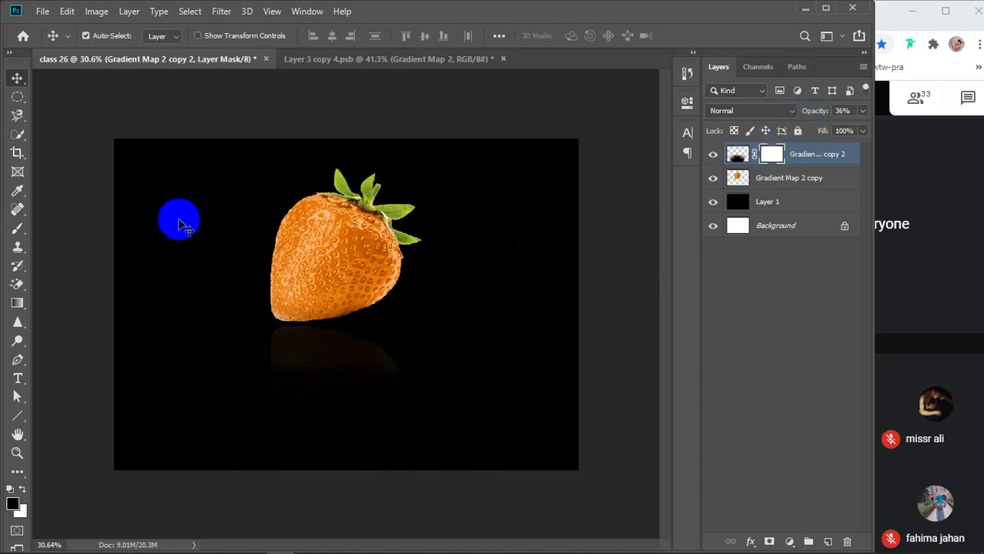
pyautogui.click(17, 233)
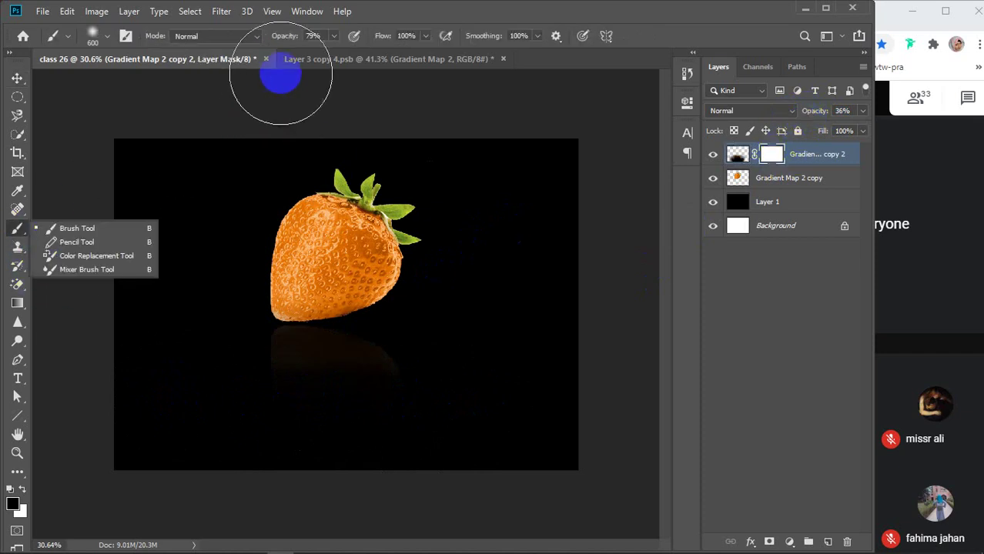
pyautogui.moveTo(281, 40); pyautogui.dragTo(378, 37)
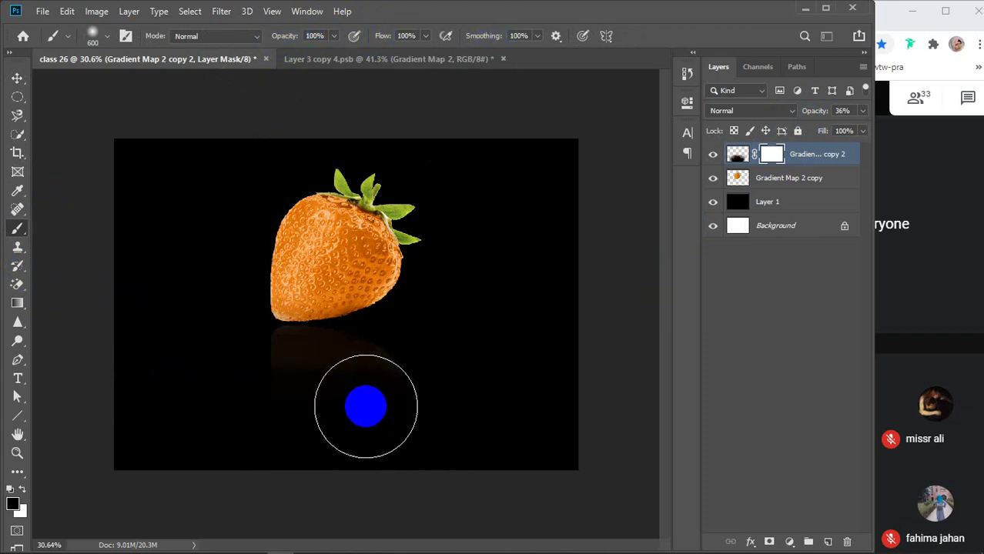
pyautogui.press('[')
pyautogui.press('[')
pyautogui.press('[')
pyautogui.click(318, 388)
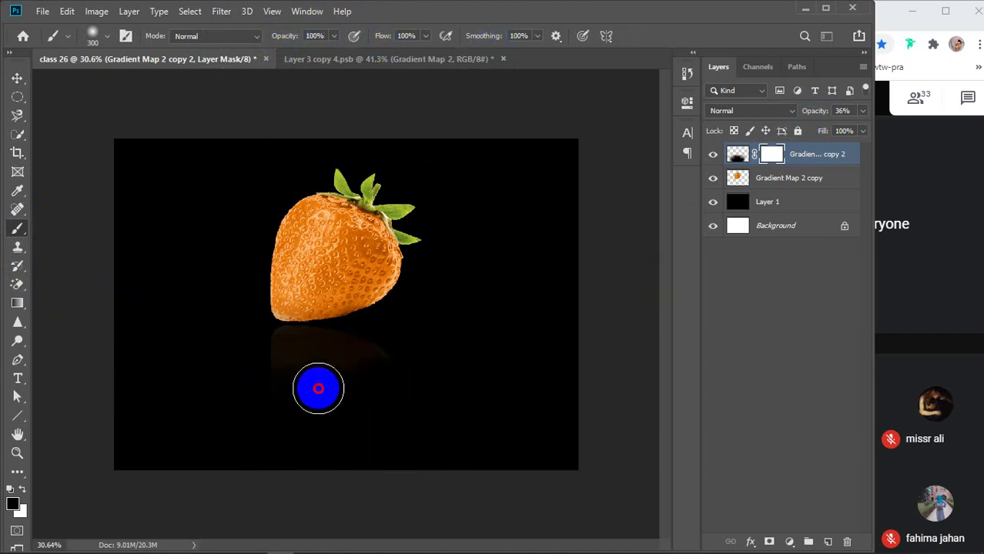
pyautogui.moveTo(318, 388)
pyautogui.mouseDown()
pyautogui.moveTo(188, 391)
pyautogui.moveTo(141, 381)
pyautogui.mouseUp()
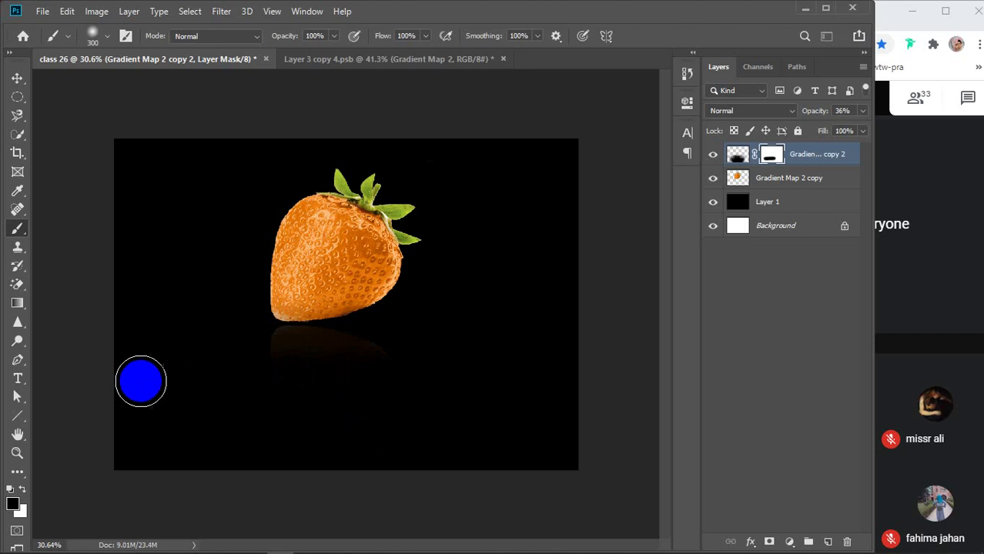
# - Enlarge the strawberry and its reflection together with Free Transform and reposition them near the middle of the canvas
pyautogui.click(19, 81)
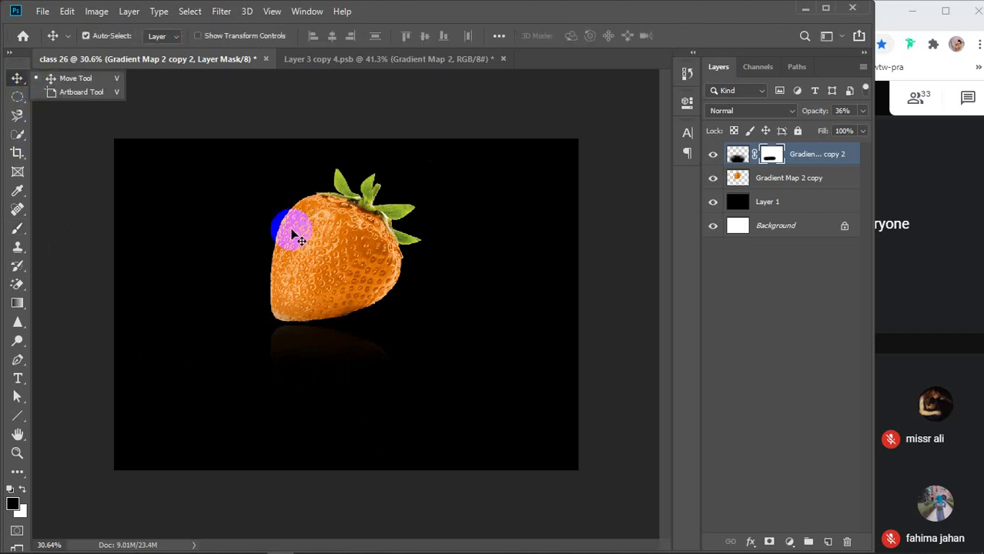
pyautogui.keyDown('ctrl'); pyautogui.click(799, 179); pyautogui.keyUp('ctrl')
pyautogui.hotkey('ctrl', 't')
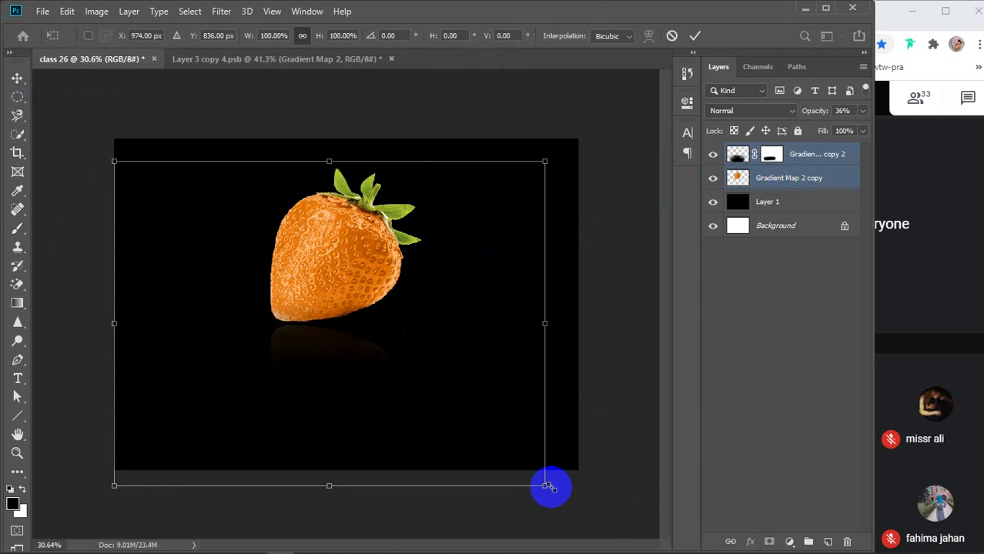
pyautogui.moveTo(548, 487); pyautogui.dragTo(690, 541)
pyautogui.moveTo(421, 306); pyautogui.dragTo(366, 295)
pyautogui.press('Return')
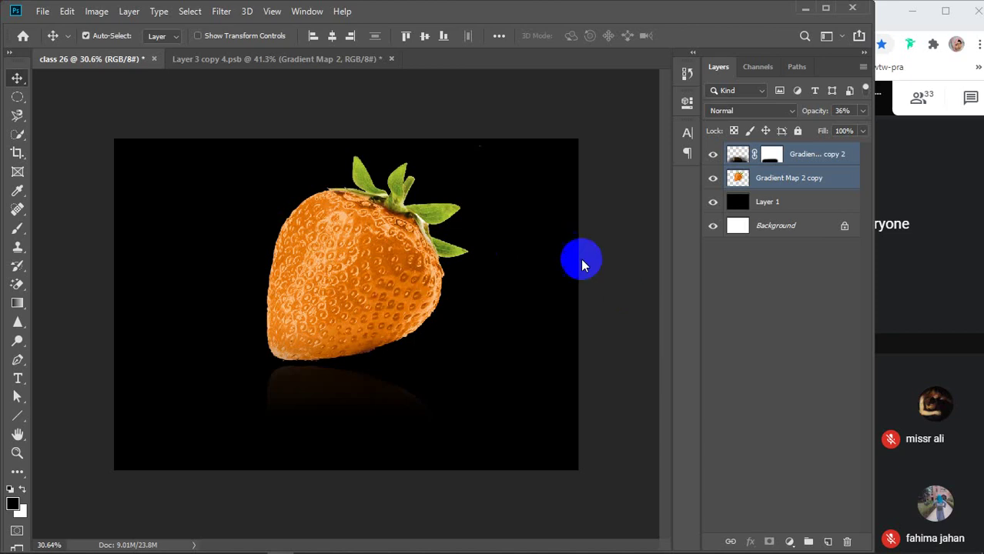
pyautogui.click(807, 178)
pyautogui.click(305, 251)
pyautogui.moveTo(305, 387); pyautogui.dragTo(312, 425)
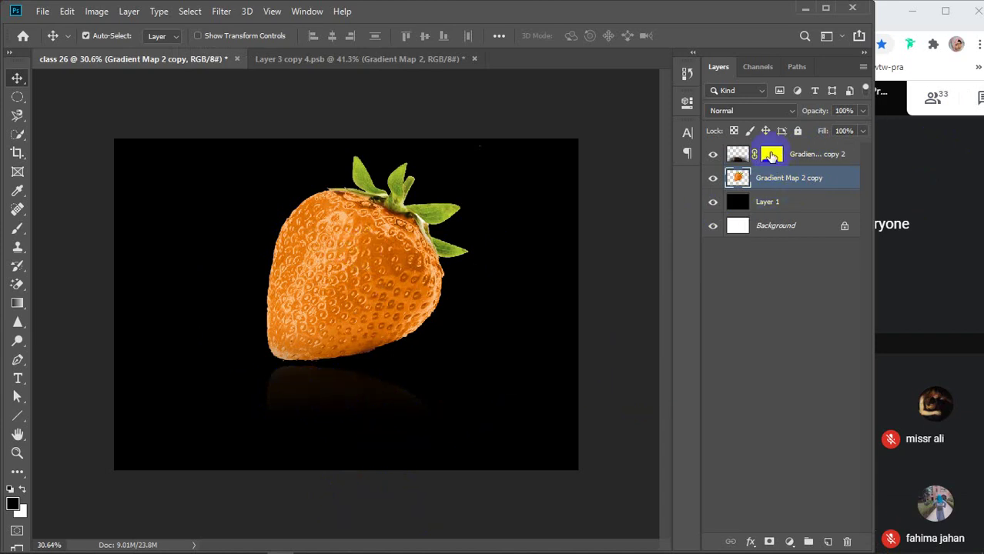
# - Paint white over the lower reflection on its layer mask, reduce the brush opacity to 50% for further strokes, and deselect the layers
pyautogui.click(771, 154)
pyautogui.click(17, 228)
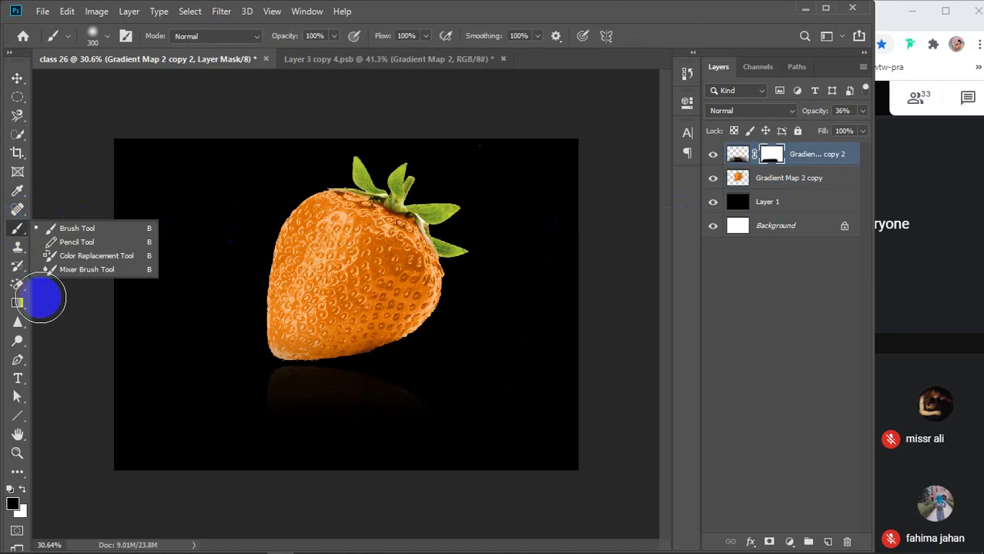
pyautogui.click(24, 491)
pyautogui.press('d')
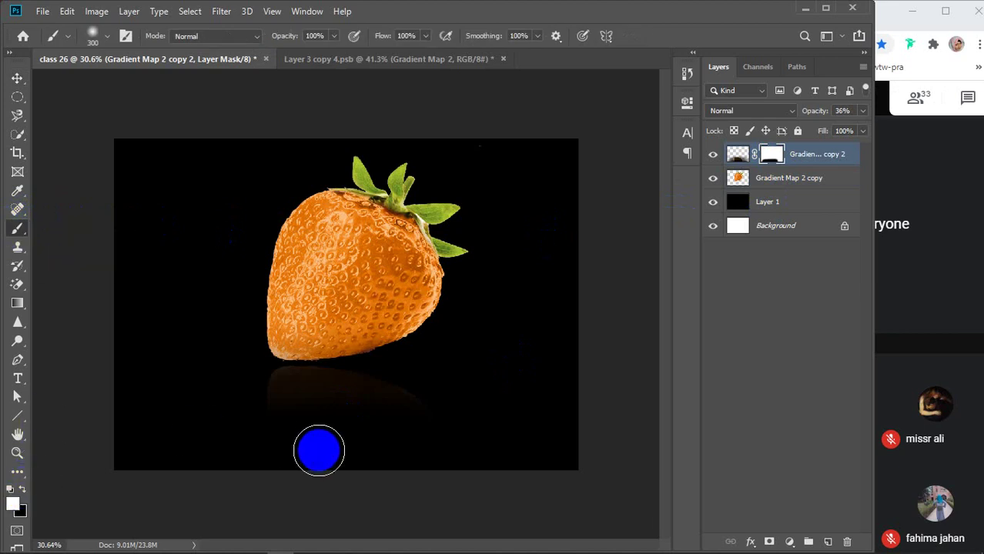
pyautogui.moveTo(275, 412); pyautogui.dragTo(610, 422)
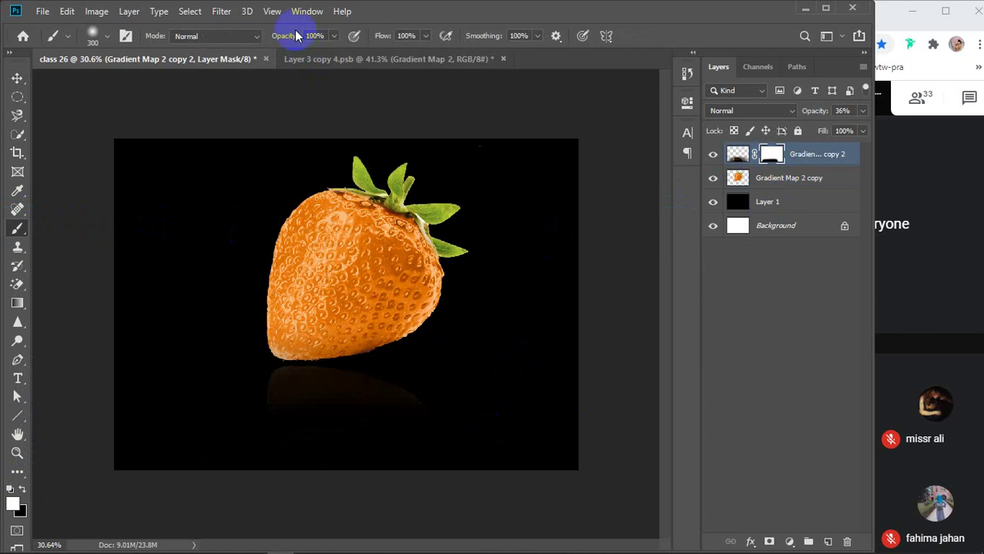
pyautogui.moveTo(286, 36); pyautogui.dragTo(250, 58)
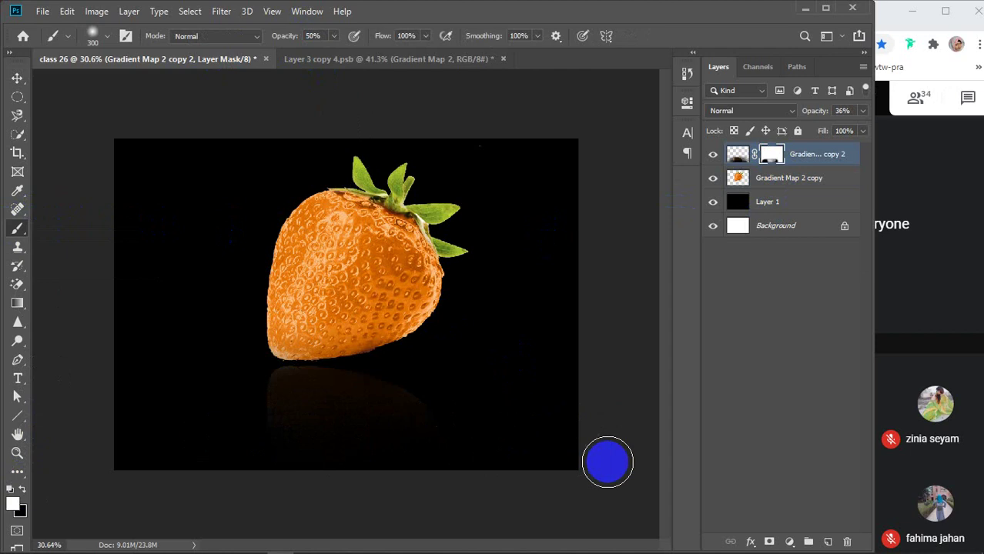
pyautogui.click(17, 78)
pyautogui.click(608, 411)
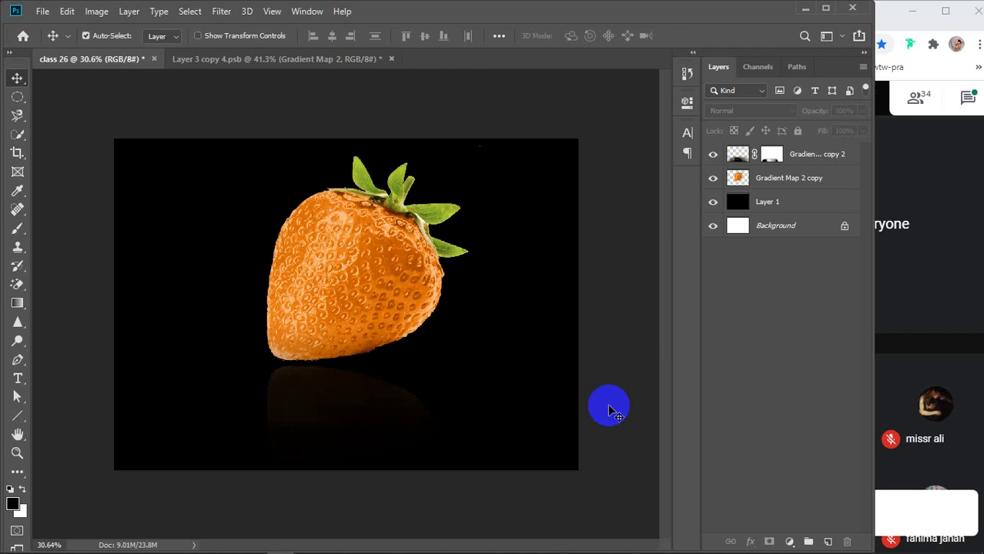
# - Switch to the Google Meet window to check the meeting, and return to the Photoshop document
pyautogui.click(887, 308)
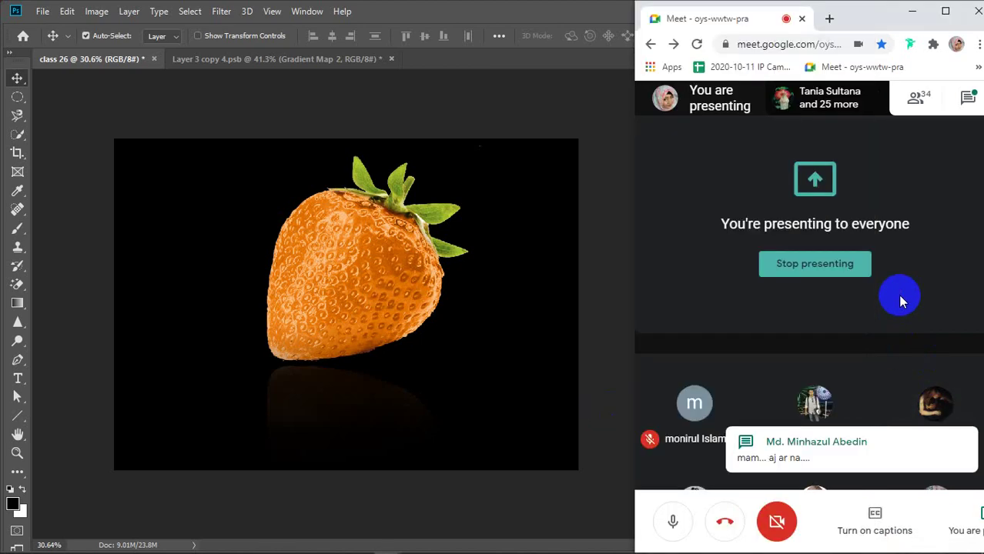
pyautogui.click(446, 496)
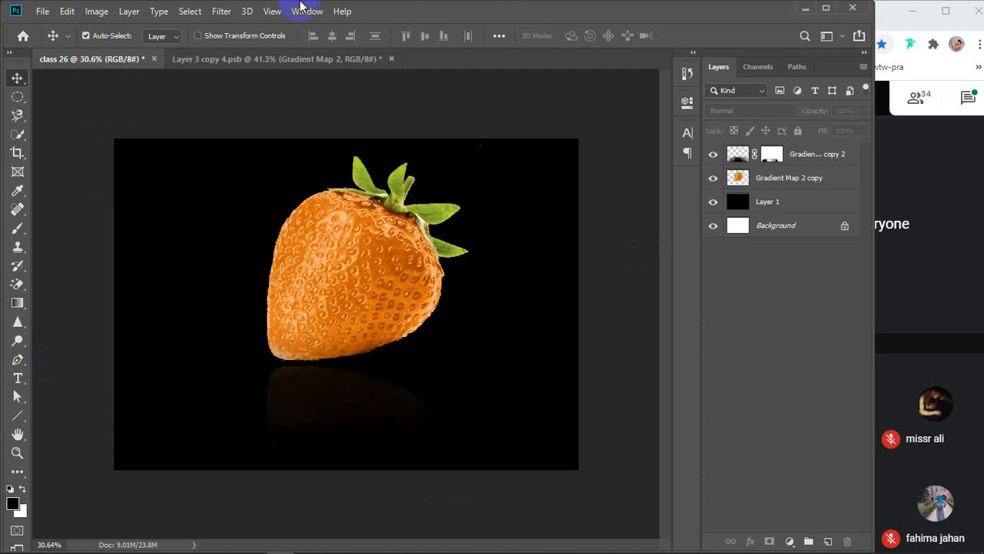
pyautogui.moveTo(824, 545)
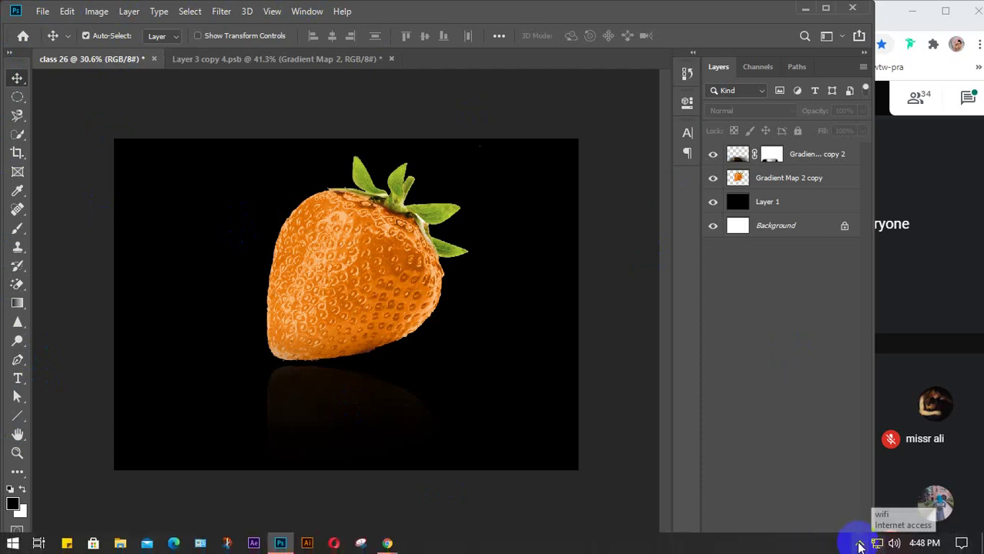